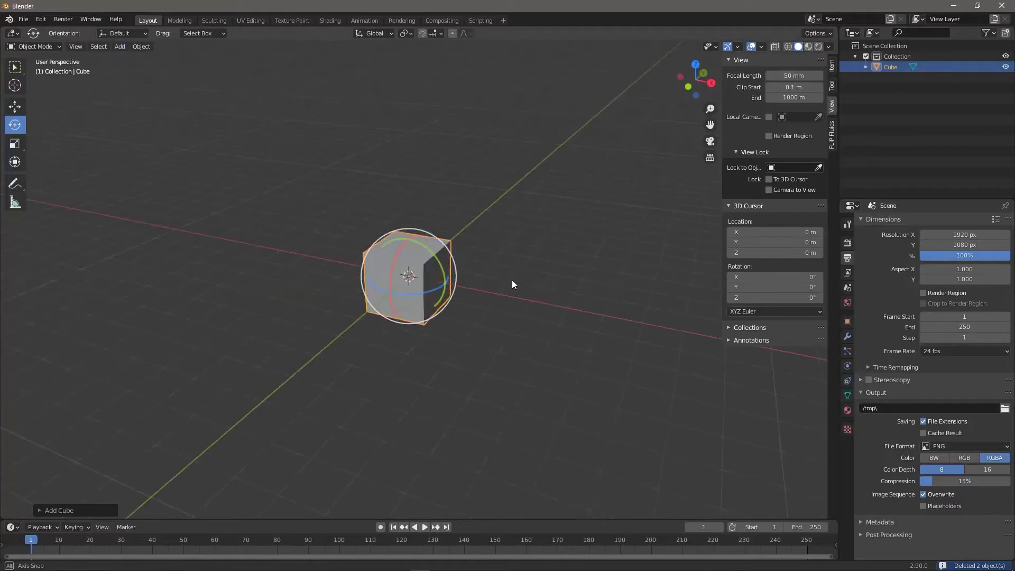
Step: Divide the cube in half along all three axes with centered loop cuts
key(Tab)
middle_drag(497, 274, 447, 246)
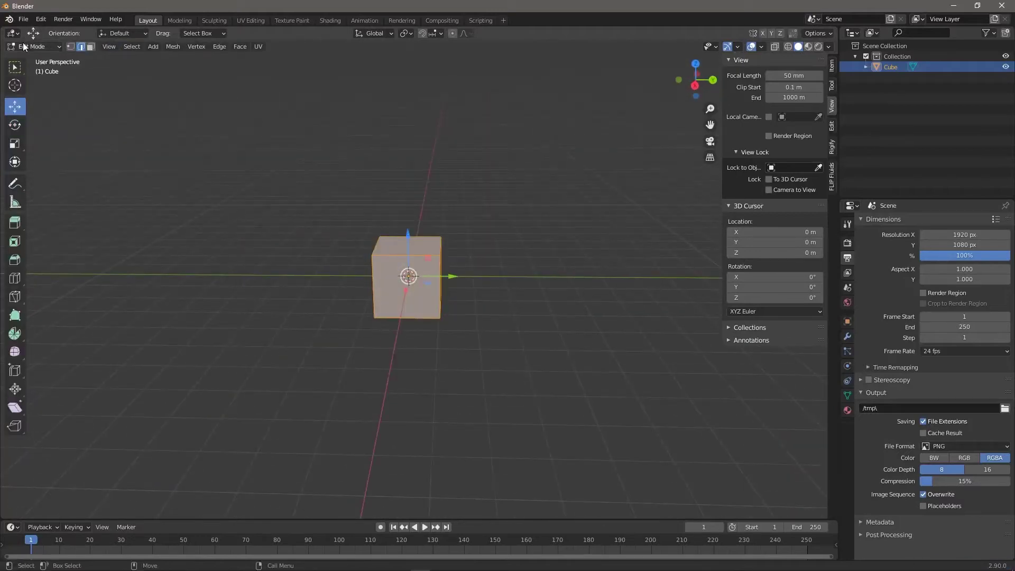
middle_drag(457, 328, 411, 312)
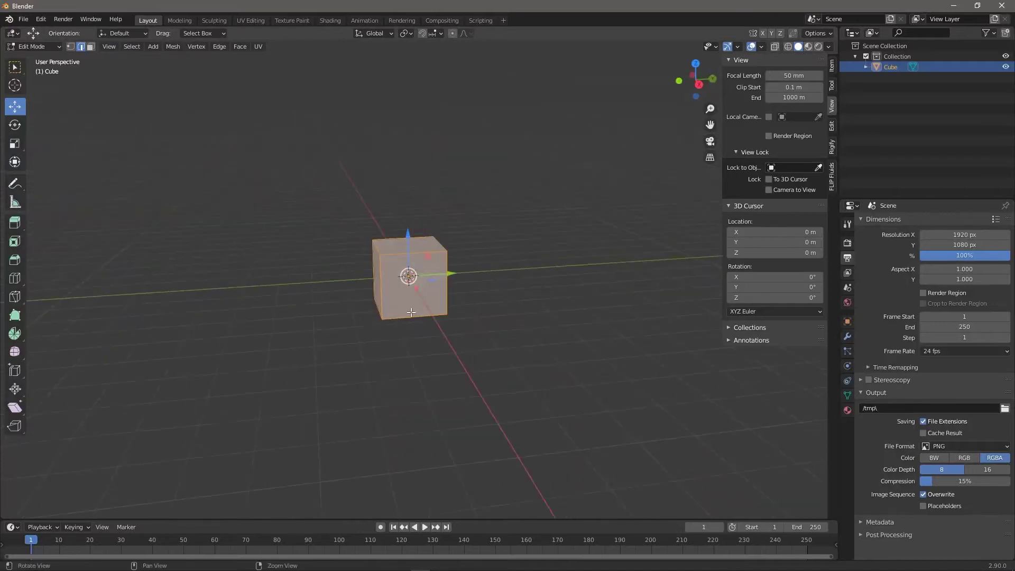
click(14, 279)
mouse_move(315, 343)
middle_down()
mouse_move(376, 351)
mouse_move(296, 347)
middle_up()
scroll(338, 330, up, 3)
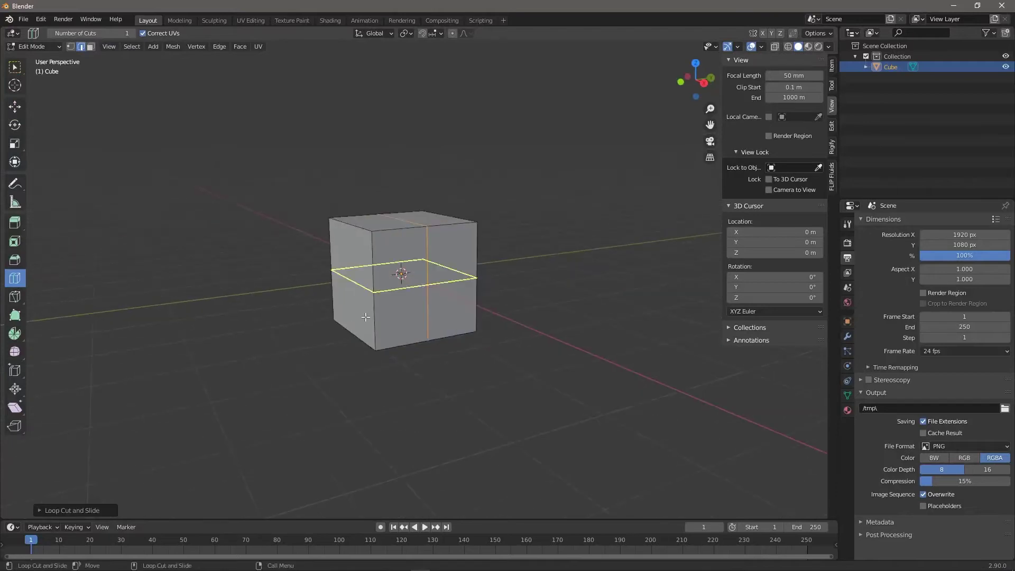
click(350, 234)
middle_drag(350, 234, 26, 275)
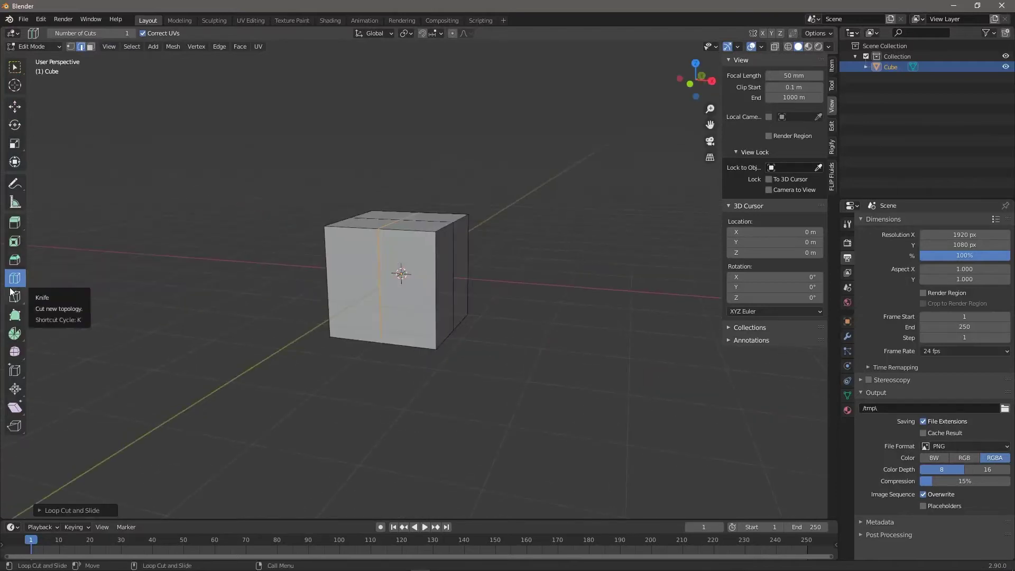
middle_drag(587, 280, 448, 265)
middle_drag(338, 328, 496, 369)
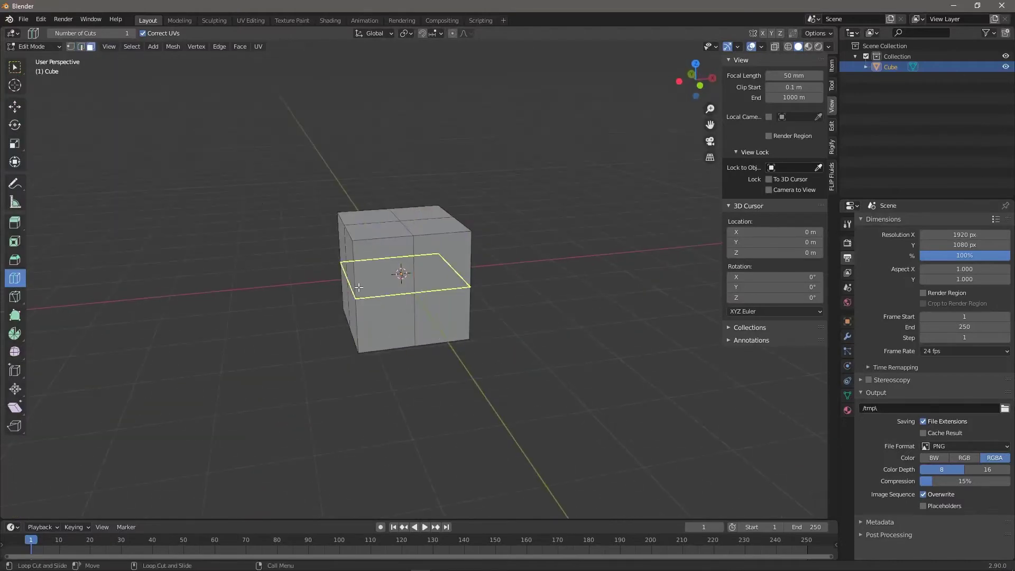
middle_drag(352, 330, 222, 275)
Step: Select all faces on the negative X half of the cube and delete them
key(shift+space)
key(g)
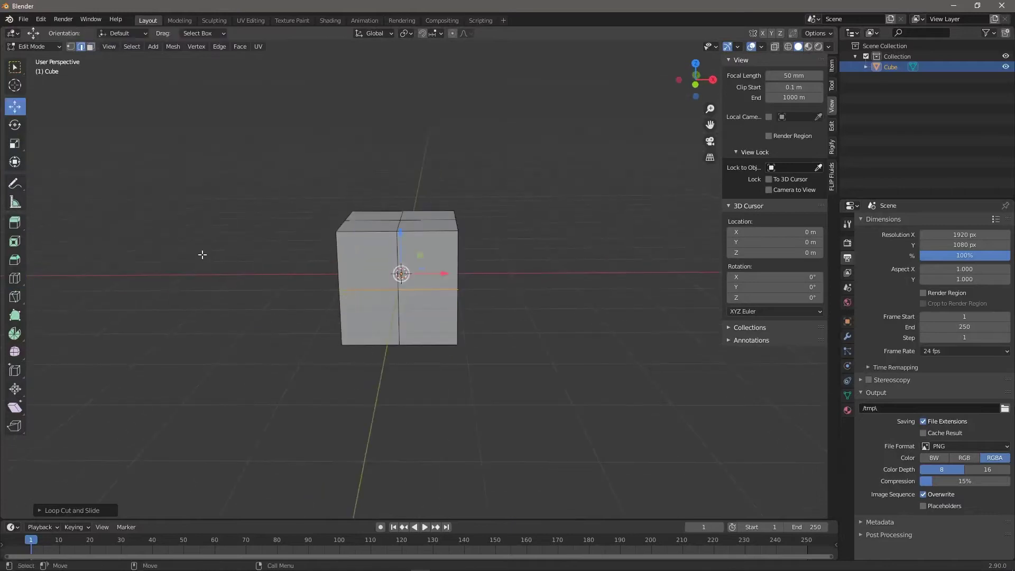
drag(322, 191, 354, 366)
middle_drag(311, 355, 497, 302)
shift+drag(397, 369, 411, 182)
middle_drag(571, 349, 420, 380)
key(x)
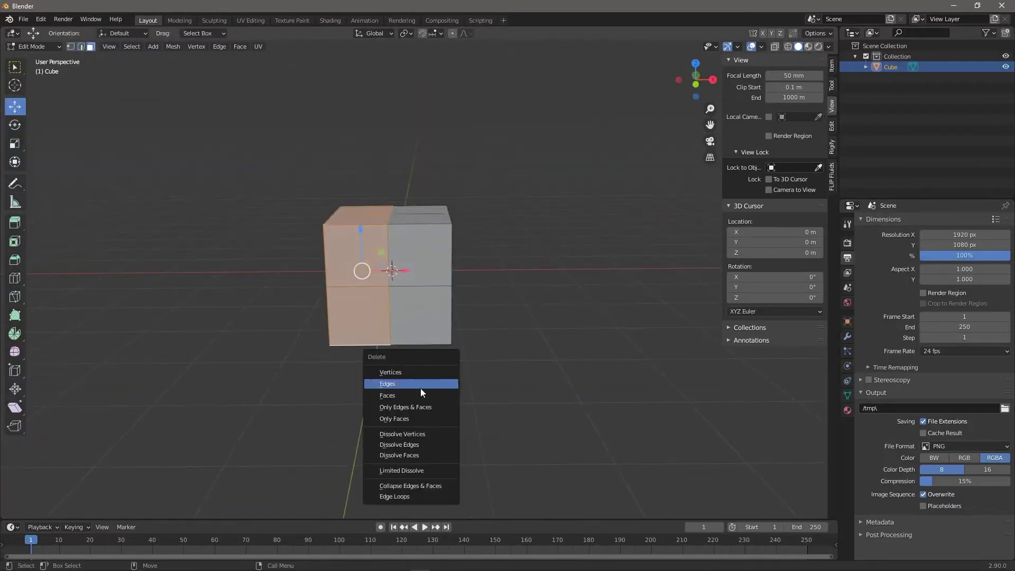
click(411, 397)
Step: Add a Mirror modifier on the X axis to the remaining half of the cube
click(847, 337)
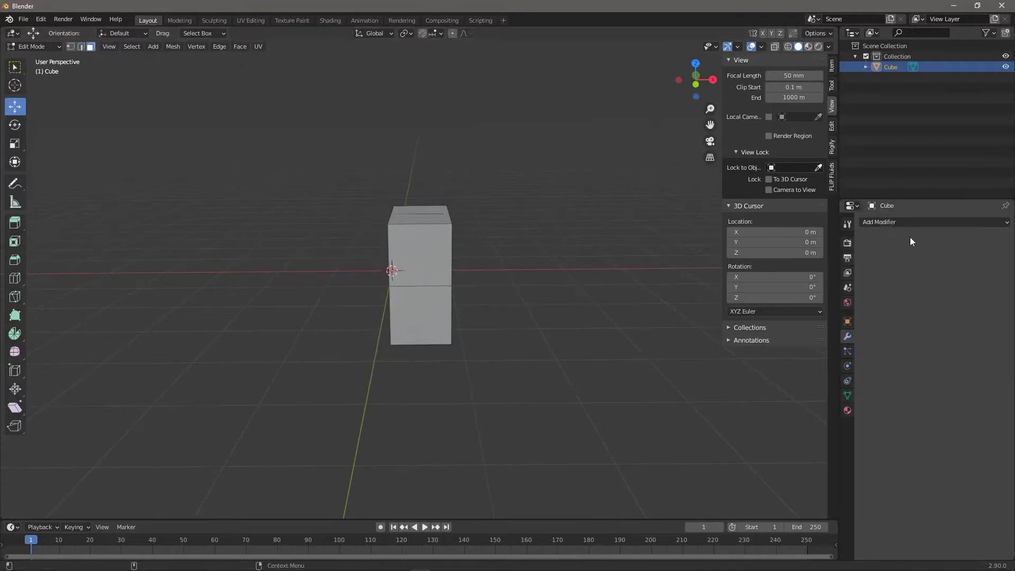
click(909, 221)
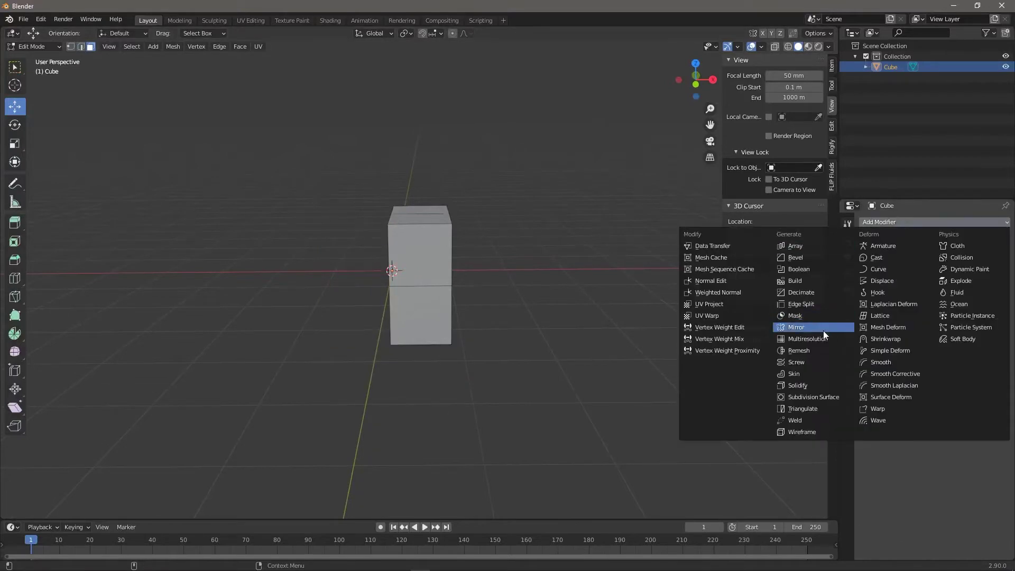
click(813, 328)
middle_drag(476, 275, 446, 267)
Step: Select the cube's top vertices and raise them along Z to form a tall column for the handle
key(1)
drag(492, 182, 342, 270)
scroll(413, 246, down, 3)
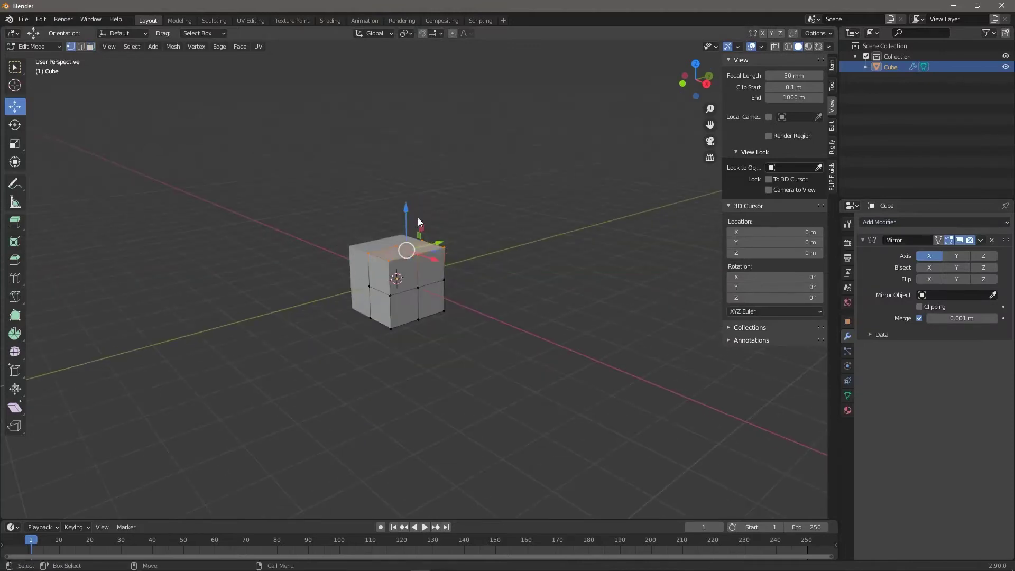
drag(410, 208, 403, 38)
scroll(462, 437, down, 3)
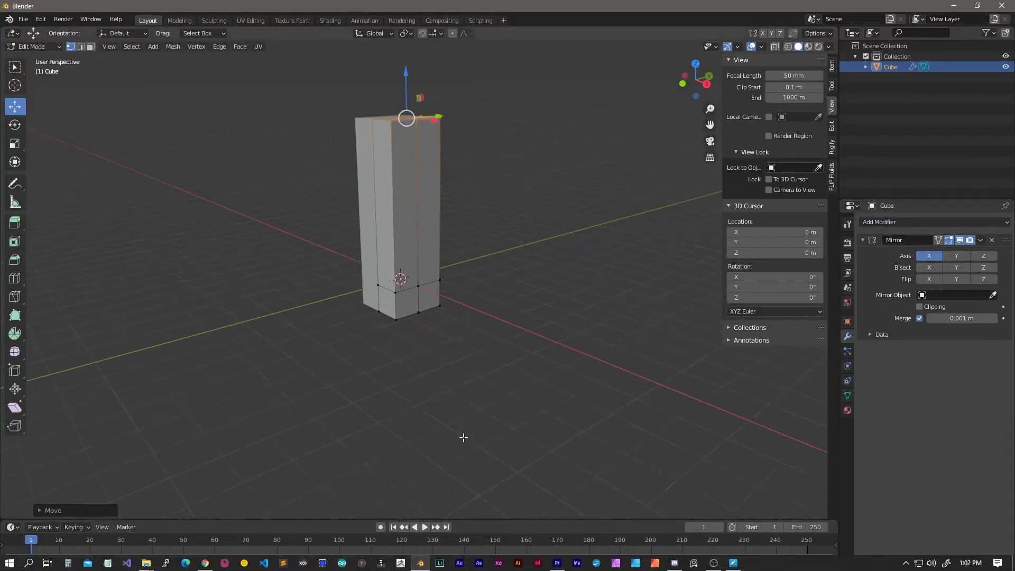
middle_drag(537, 227, 466, 324)
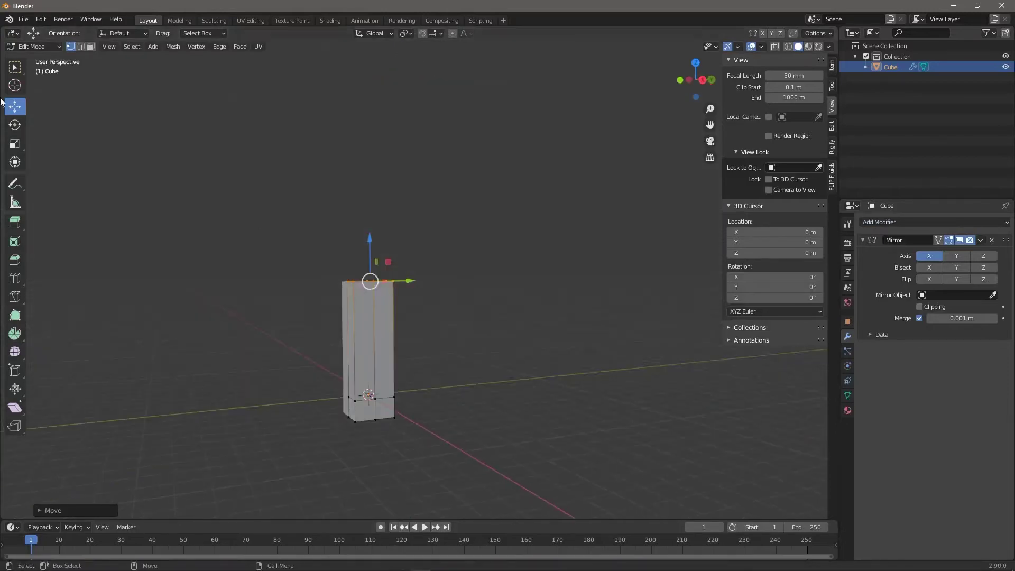
Step: Divide the tall column into five sections with horizontal loop cuts, working in the right orthographic view
click(701, 81)
scroll(336, 432, up, 1)
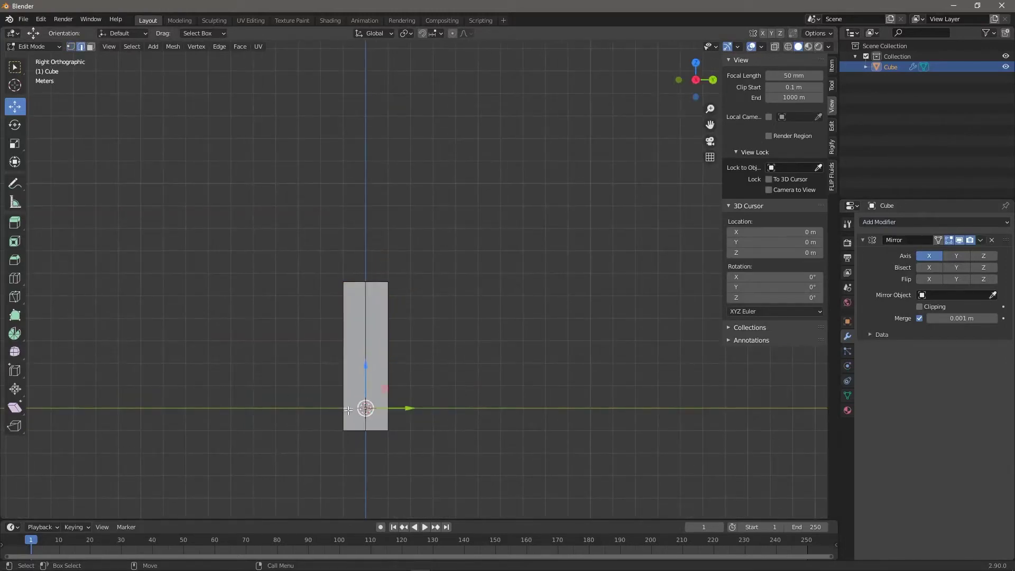
middle_drag(301, 432, 345, 420)
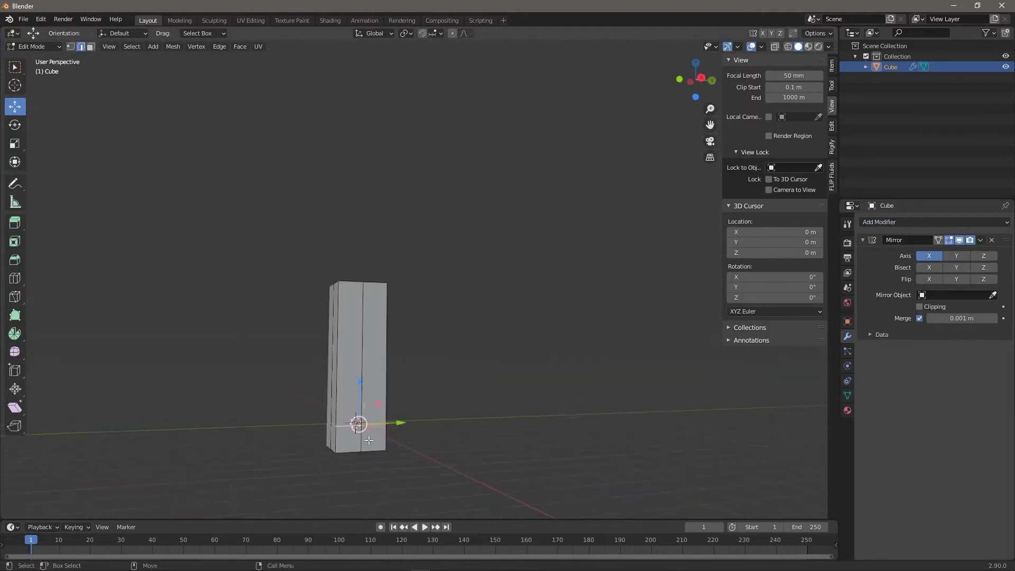
click(708, 74)
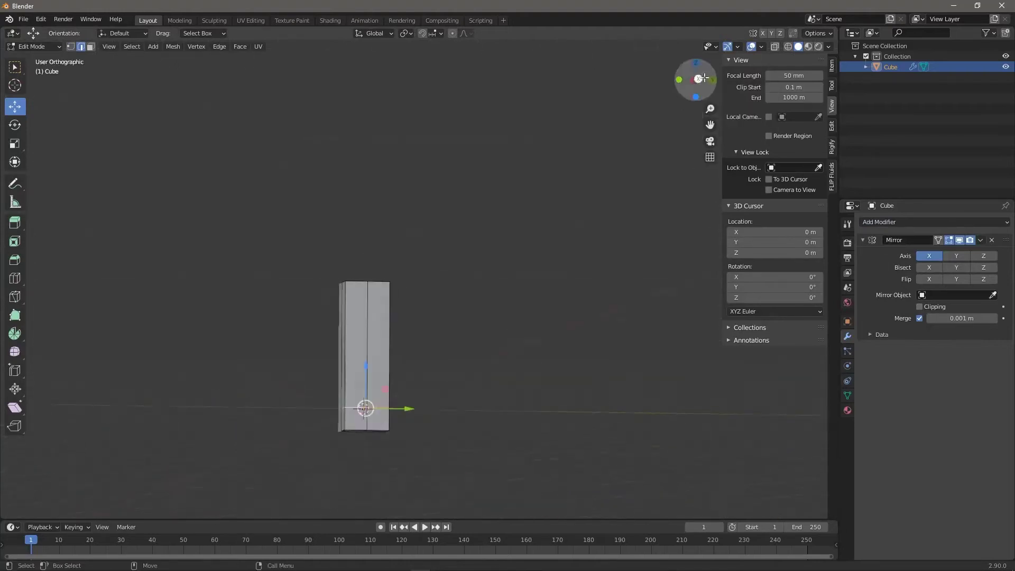
scroll(366, 343, up, 3)
key(ctrl+r)
click(320, 394)
scroll(421, 421, down, 2)
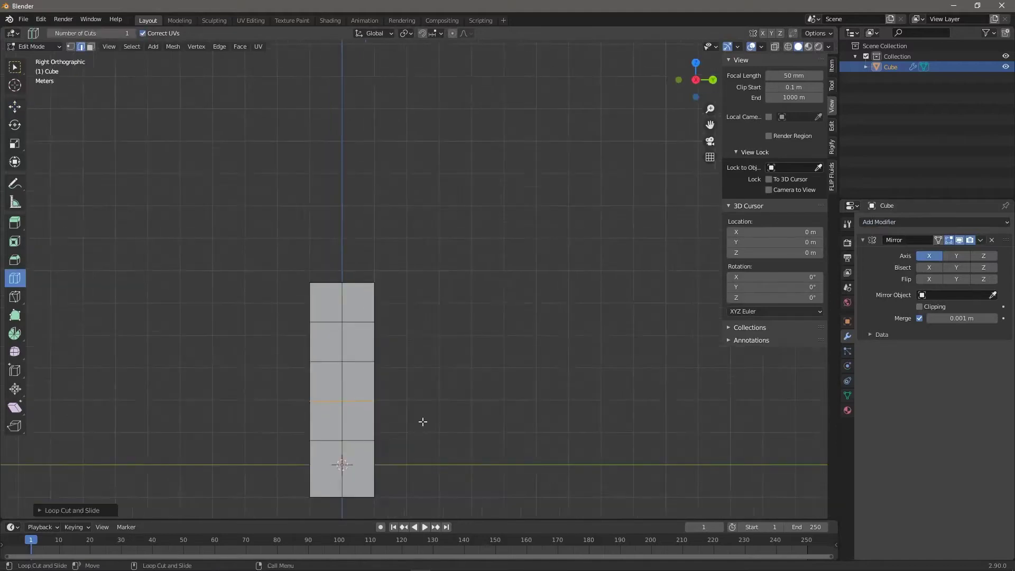
Step: Turn on X-ray and shift the lower vertices on the handle's negative Y side inward along Y
click(775, 46)
middle_drag(333, 329, 294, 344)
click(701, 78)
scroll(338, 355, up, 1)
click(15, 106)
drag(316, 427, 364, 349)
drag(387, 382, 395, 381)
Step: Rotate and shift the handle's middle vertex rows in the right view to bend its profile into a curve
drag(328, 338, 416, 278)
key(e)
drag(334, 382, 334, 381)
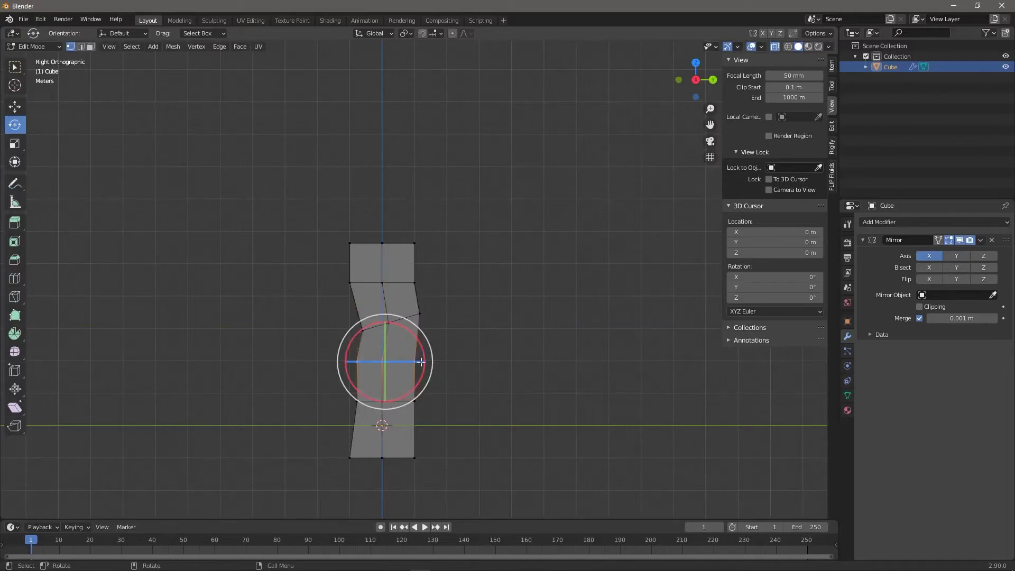
drag(429, 363, 433, 347)
click(15, 106)
drag(427, 361, 434, 361)
drag(391, 318, 391, 331)
Step: Move the outer vertices above the base inward along X to narrow the handle in the front view
drag(331, 478, 442, 456)
click(678, 80)
drag(440, 220, 388, 410)
drag(444, 324, 434, 324)
middle_drag(455, 327, 328, 347)
Step: Add a horizontal loop cut across the handle's base and move the new loop's outer vertices outward along Y
click(15, 278)
click(377, 458)
middle_drag(391, 455, 339, 476)
click(15, 107)
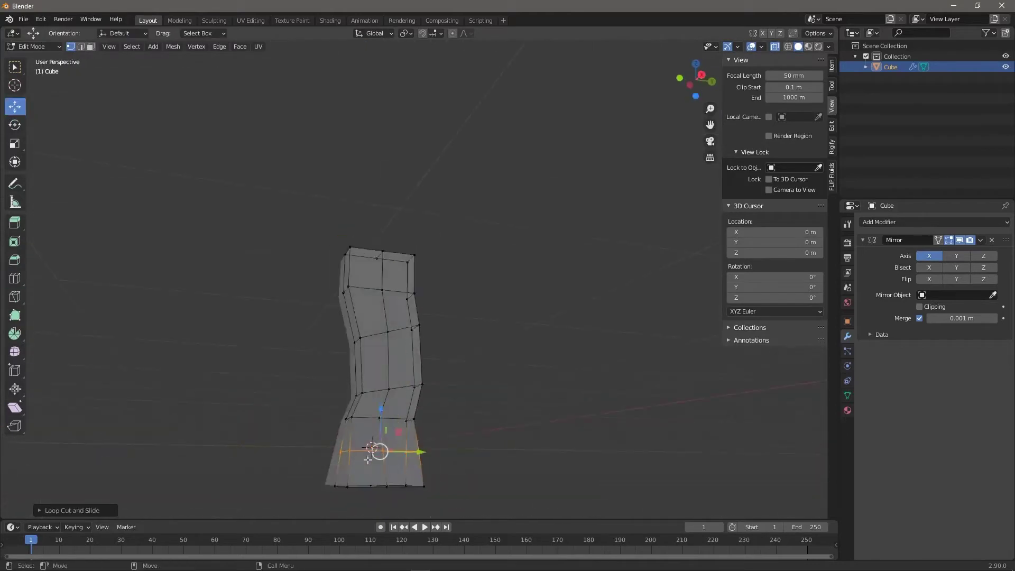
middle_drag(338, 423, 402, 397)
click(326, 393)
drag(368, 394, 361, 394)
click(396, 395)
middle_drag(438, 395, 388, 335)
Step: Pull the handle's corner vertices on the positive Y side inward along Y to start chamfering its square cross-section
click(698, 80)
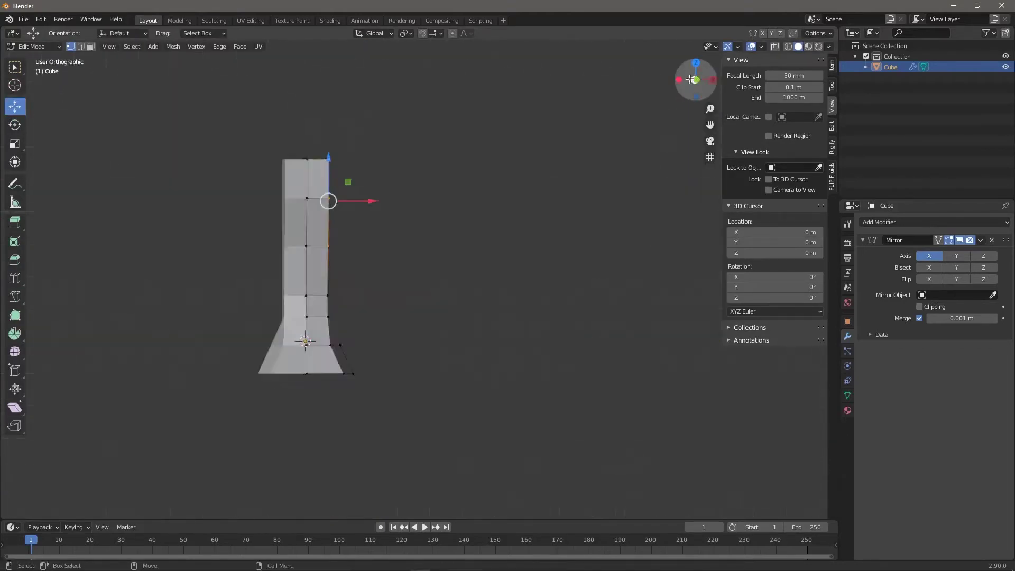
drag(368, 197, 378, 196)
drag(423, 138, 372, 254)
drag(425, 195, 414, 195)
click(395, 285)
drag(434, 286, 423, 286)
Step: Adjust the remaining lower and upper corner vertices of the handle inward to even out the faceted corners
click(336, 316)
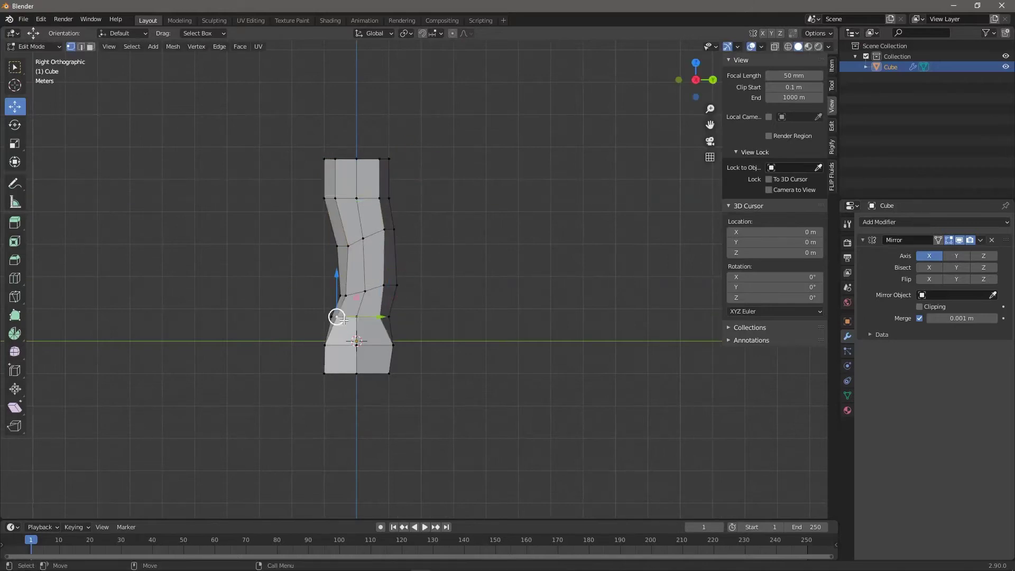
middle_drag(337, 316, 330, 414)
drag(330, 414, 342, 412)
middle_drag(343, 413, 476, 391)
drag(341, 314, 385, 331)
drag(380, 90, 344, 312)
drag(400, 229, 391, 229)
middle_drag(390, 229, 357, 136)
Step: Nudge one of the handle's vertical edge loops and a single lower vertex sideways to refine the facets
alt+click(363, 153)
middle_drag(359, 309, 408, 277)
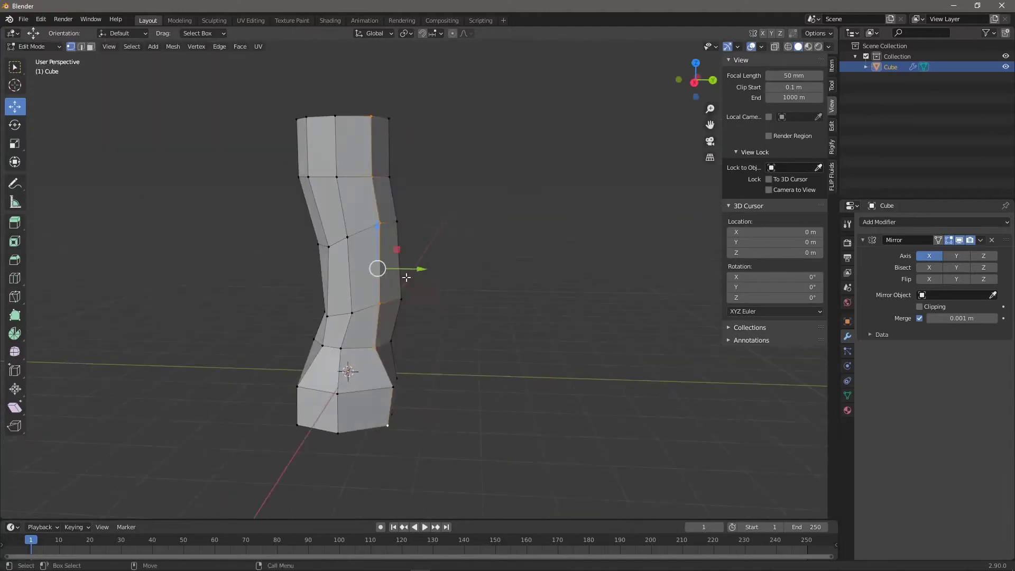
middle_drag(434, 409, 338, 405)
drag(349, 235, 355, 233)
middle_drag(356, 233, 444, 238)
click(305, 349)
drag(343, 348, 337, 348)
Step: Add extra horizontal loop cuts around the handle's base
middle_drag(350, 382, 415, 351)
key(ctrl+r)
click(317, 423)
Step: Raise the two horizontal edge loops just above the flared base along Z in the right view
key(KP_3)
alt+click(338, 317)
scroll(332, 275, down, 1)
drag(331, 265, 332, 238)
alt+click(344, 355)
drag(335, 312, 336, 296)
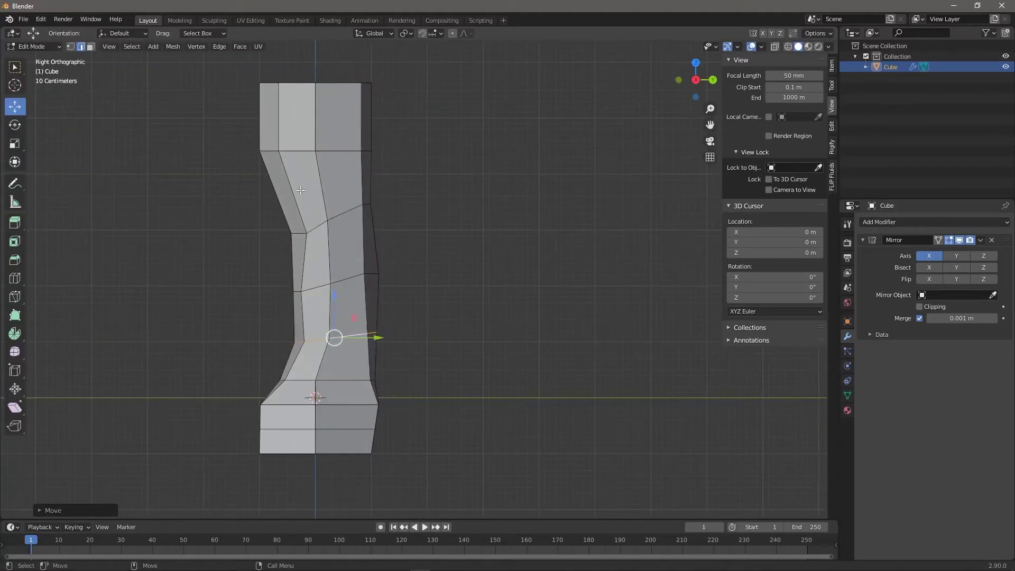
Step: Add a loop cut in the upper bend of the handle and move individual vertices to smooth its silhouette
key(ctrl+r)
click(318, 186)
key(1)
drag(307, 233, 313, 220)
click(379, 273)
click(294, 343)
drag(336, 342, 321, 340)
middle_drag(349, 288, 454, 167)
key(Tab)
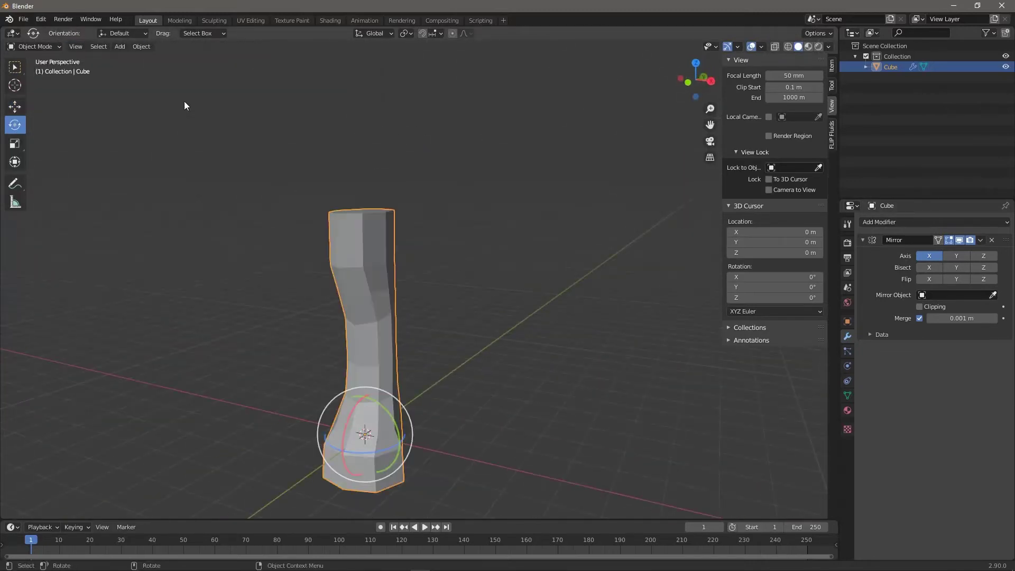
Step: Add a new cube for the head and move it up along Z onto the top of the handle
click(121, 47)
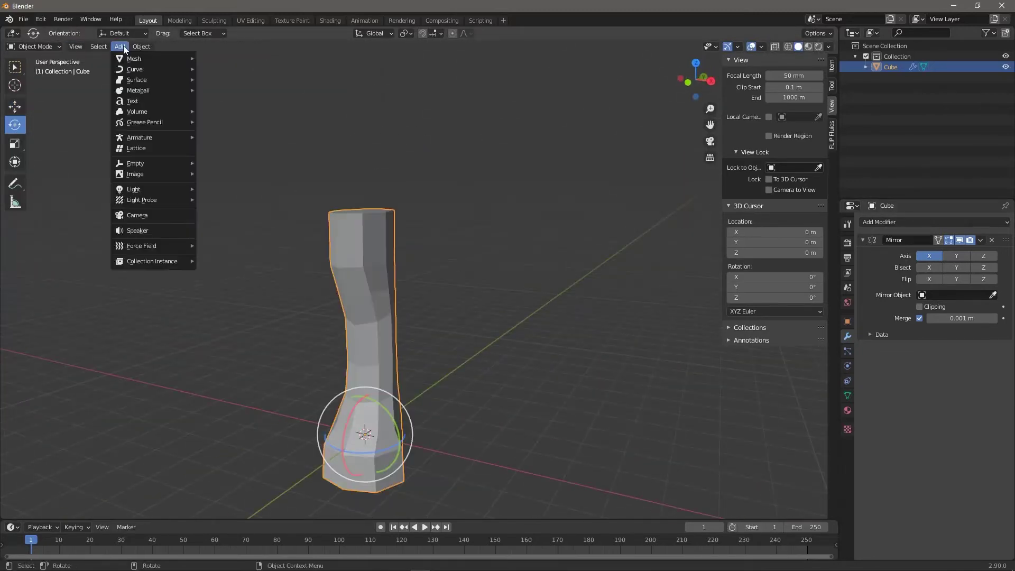
mouse_move(132, 59)
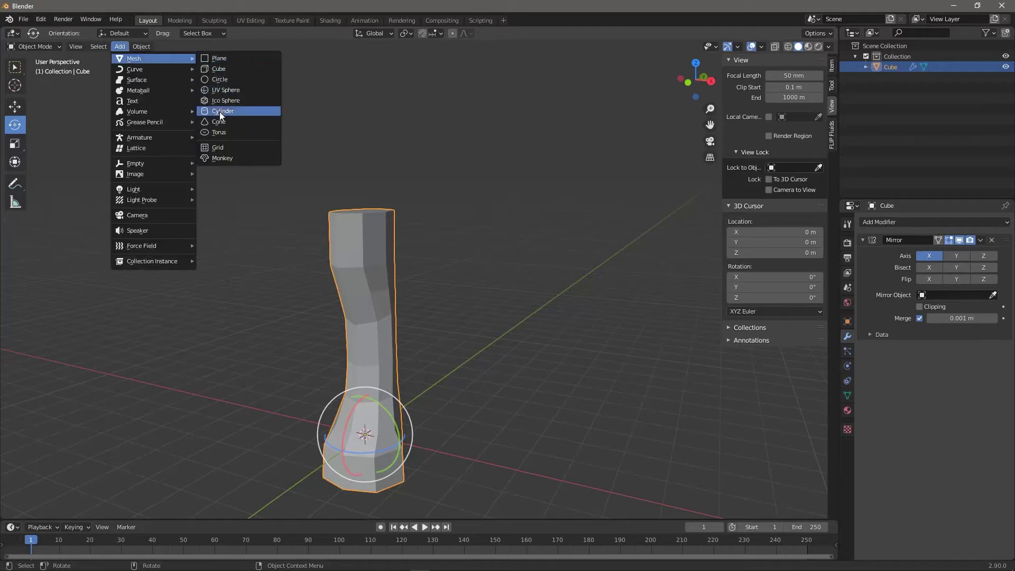
click(221, 69)
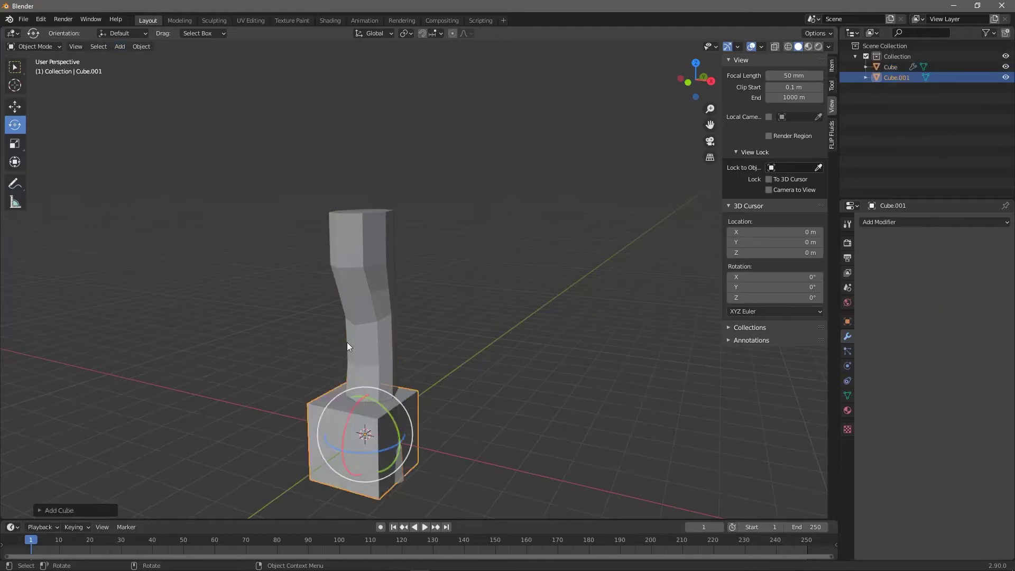
drag(369, 401, 372, 142)
middle_drag(386, 172, 480, 226)
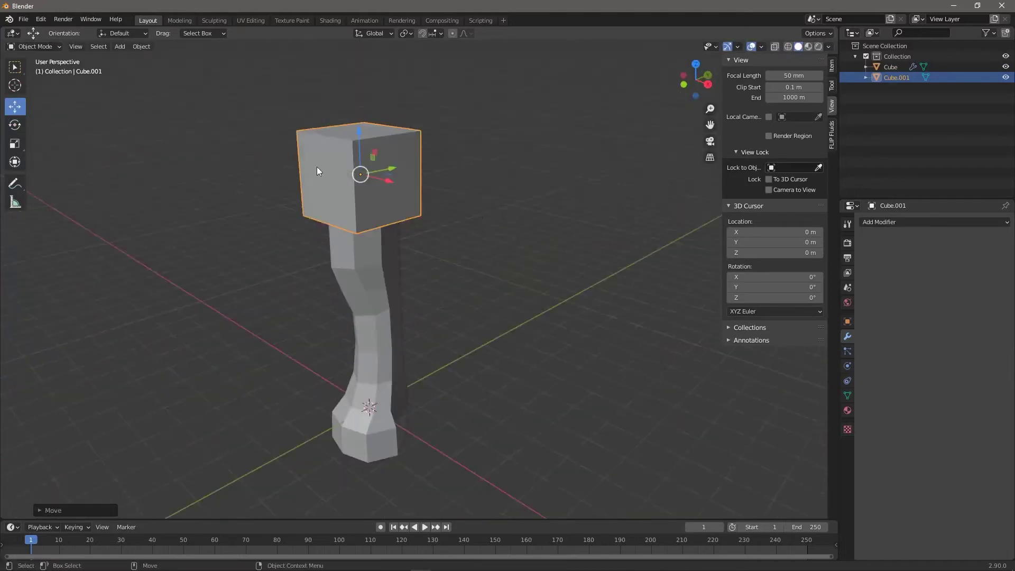
Step: Select the head cube's two opposite Y-facing faces and scale them apart along Y to lengthen the head
key(Tab)
click(362, 180)
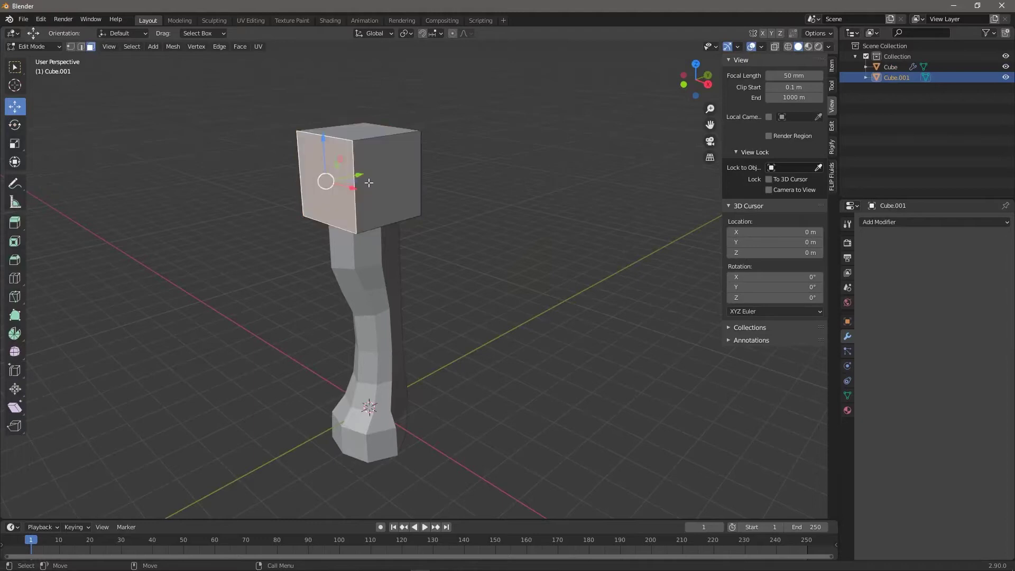
middle_drag(370, 183, 403, 182)
key(r)
alt+drag(402, 183, 518, 195)
alt+drag(517, 207, 334, 239)
Step: Add a vertical lengthwise loop cut and a horizontal loop cut around the middle of the head
key(alt+c)
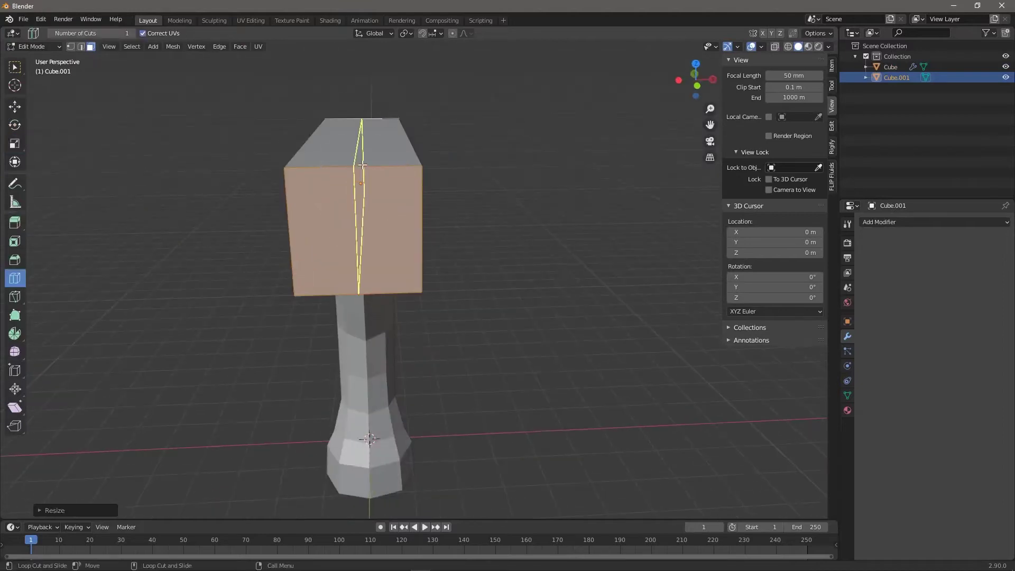
click(362, 165)
middle_drag(485, 245, 481, 233)
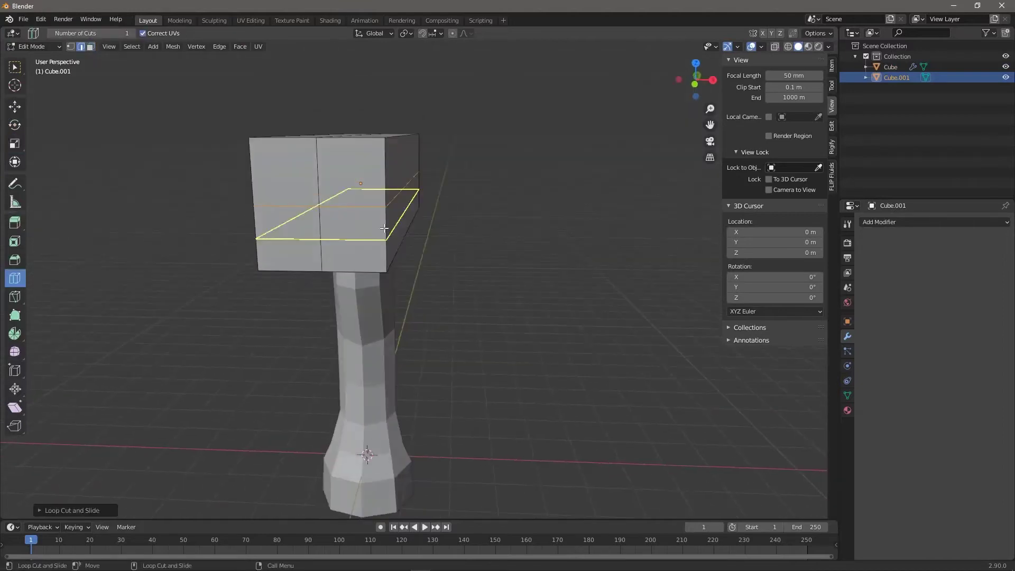
Step: Scale the head's horizontal middle loop outward along X so the long sides become angled
key(w)
middle_drag(375, 210, 398, 184)
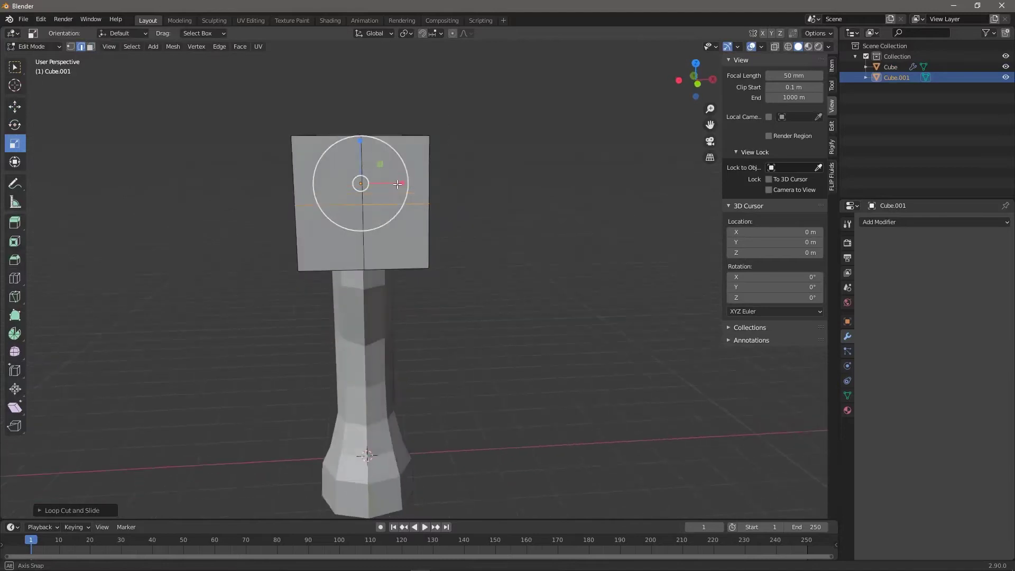
drag(399, 182, 405, 181)
key(ctrl+z)
middle_drag(459, 192, 402, 185)
drag(401, 183, 414, 183)
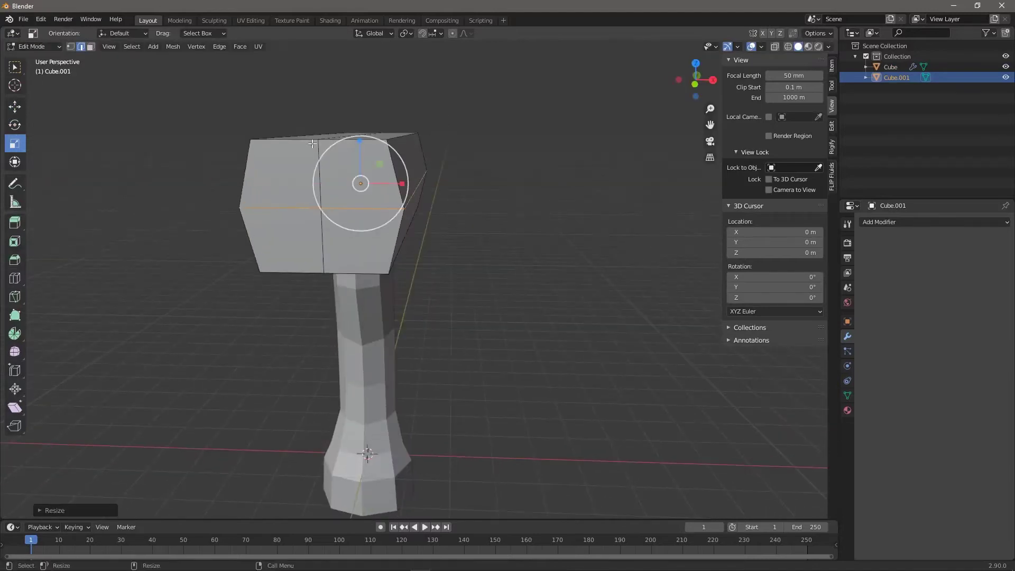
Step: Scale the head's vertical lengthwise loop outward along Z to give the top and bottom a slight ridge
middle_drag(338, 162, 244, 162)
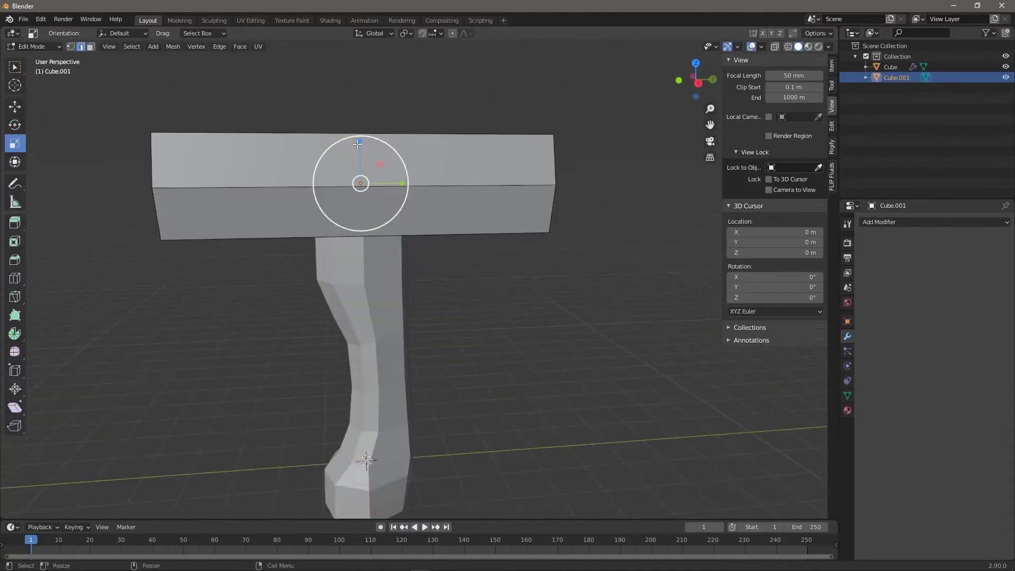
drag(360, 139, 359, 129)
middle_drag(193, 169, 314, 200)
Step: Add a crosswise loop cut around the middle of the head's length
key(alt+c)
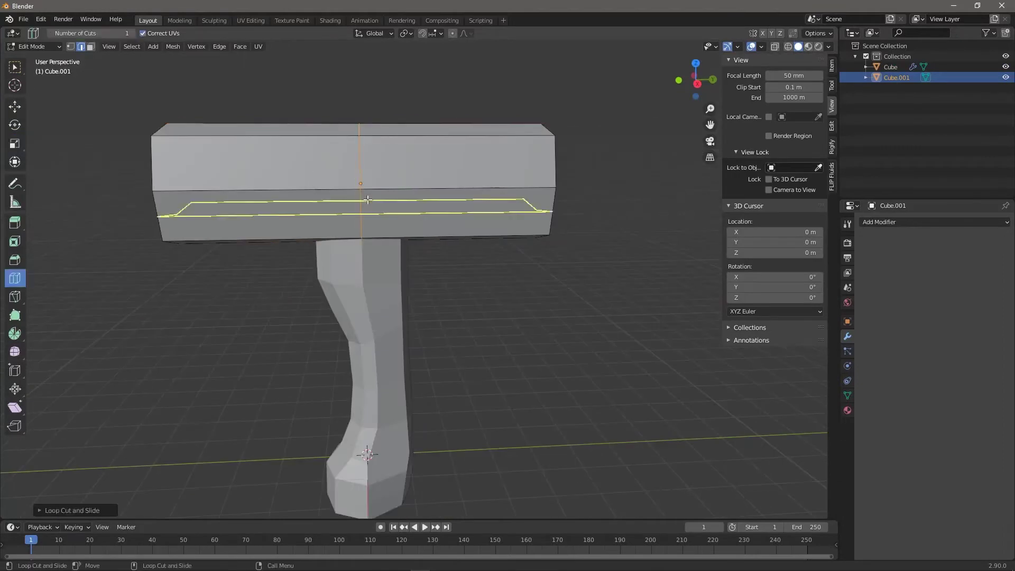
key(w)
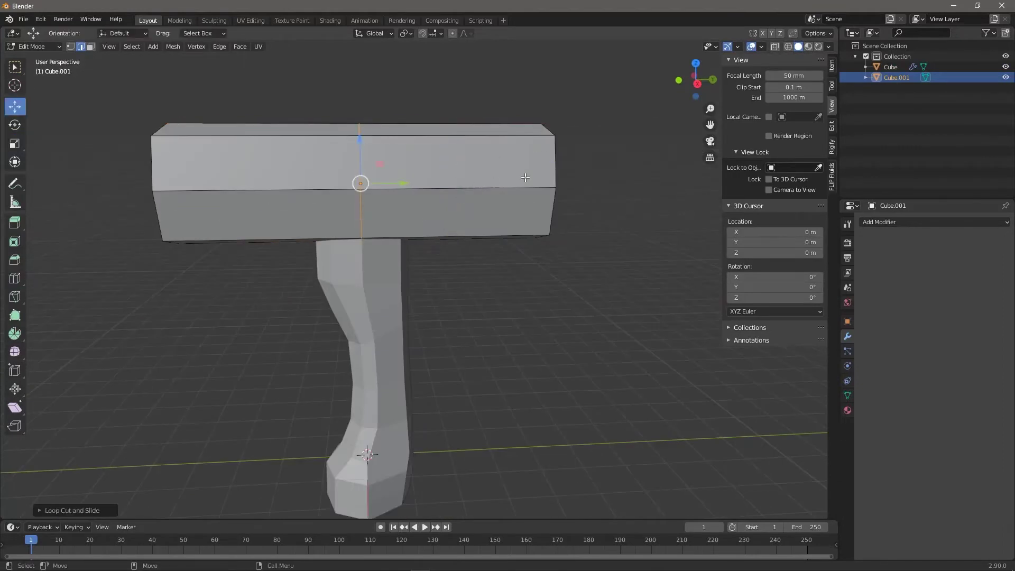
Step: Delete all faces on one side of the head's middle crosswise loop, leaving half of the head
key(3)
middle_drag(578, 184, 529, 209)
drag(584, 133, 450, 329)
middle_drag(449, 322, 328, 275)
shift+drag(442, 308, 415, 238)
middle_drag(370, 132, 527, 274)
key(x)
click(433, 267)
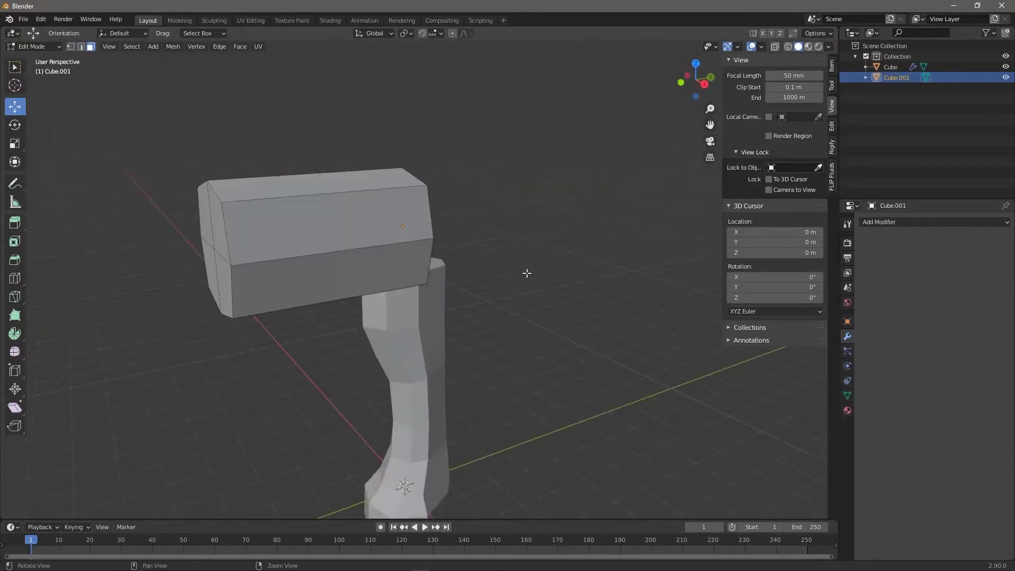
Step: Add a Mirror modifier to the head and mirror it across the Y axis only
click(884, 222)
click(790, 350)
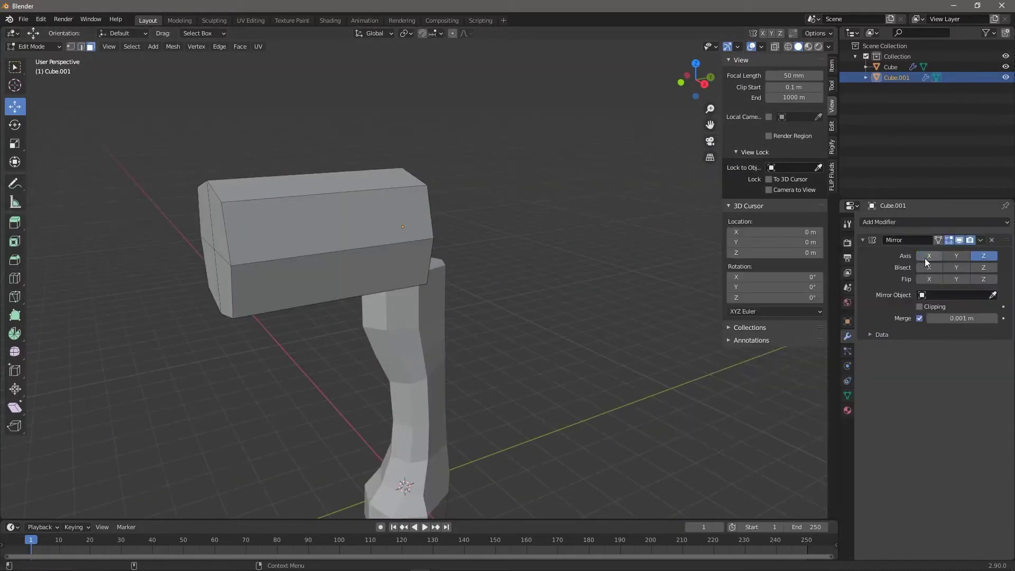
scroll(418, 254, down, 3)
middle_drag(417, 254, 386, 249)
scroll(386, 248, up, 3)
middle_drag(445, 229, 389, 240)
click(957, 256)
click(983, 256)
Step: Add three crosswise loop cuts to the head's half: two close together near the outer end and one about midway
key(ctrl+r)
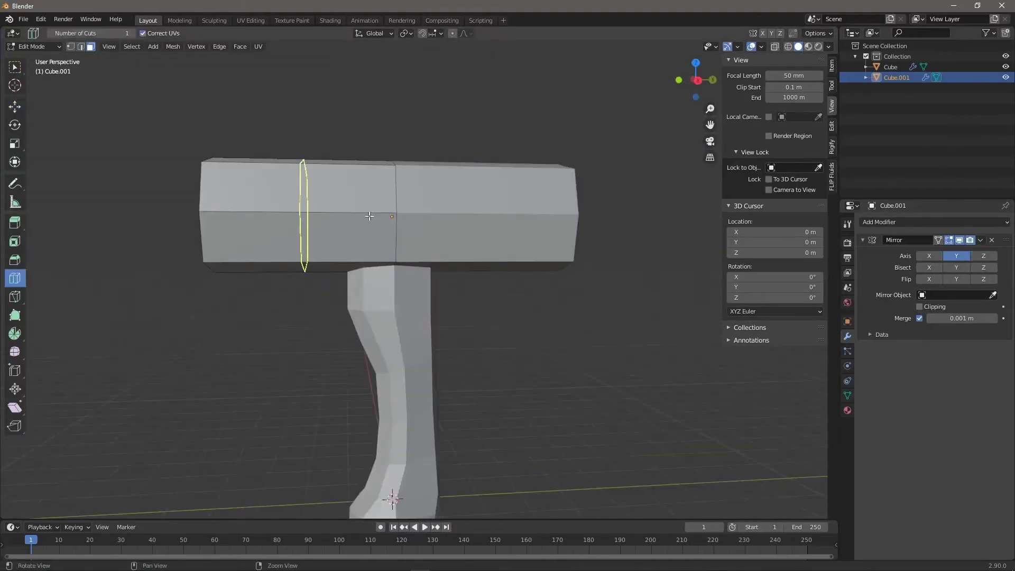
click(368, 215)
click(297, 214)
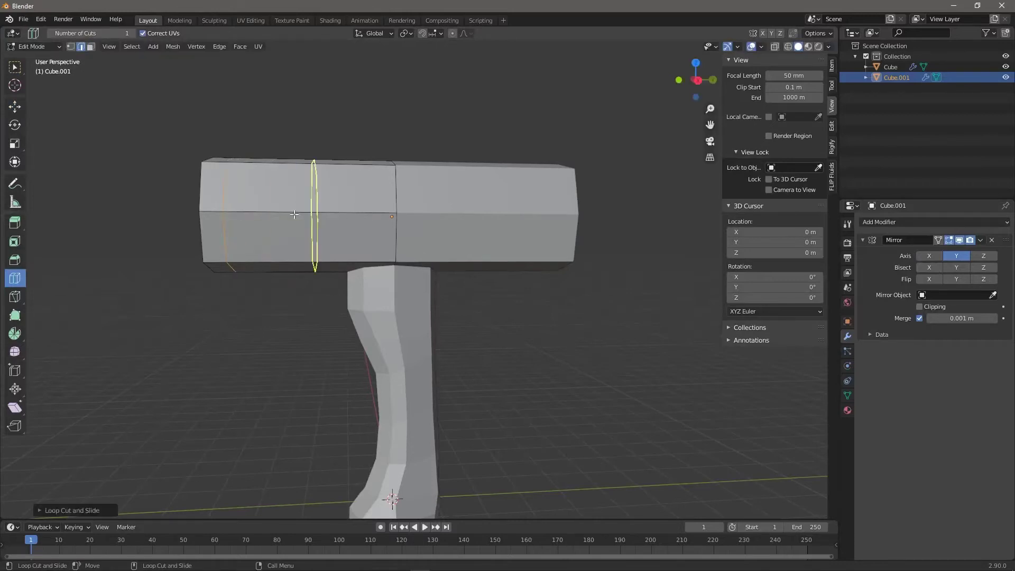
click(353, 214)
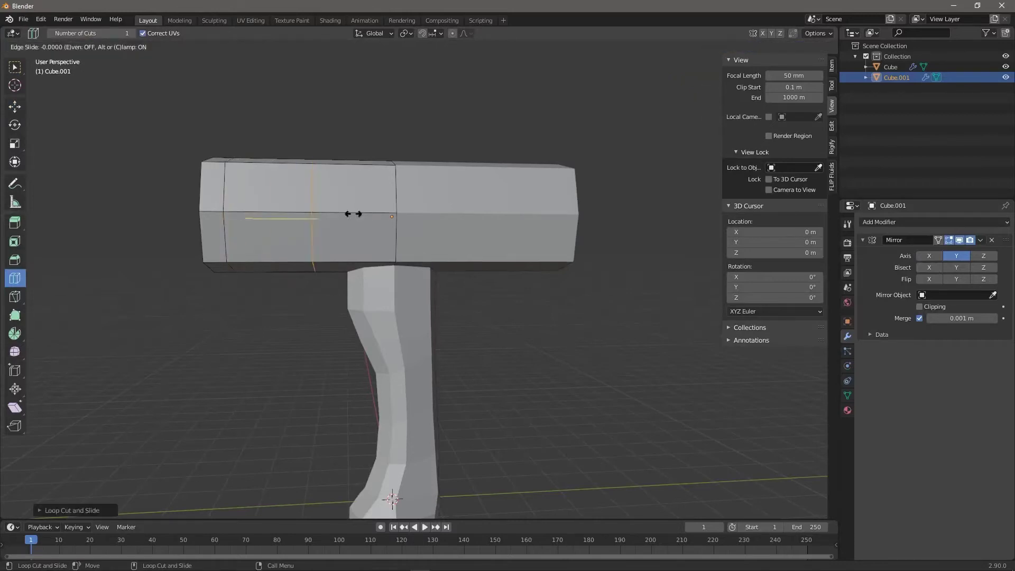
click(279, 209)
mouse_move(249, 264)
middle_down()
mouse_move(397, 227)
mouse_move(268, 270)
middle_up()
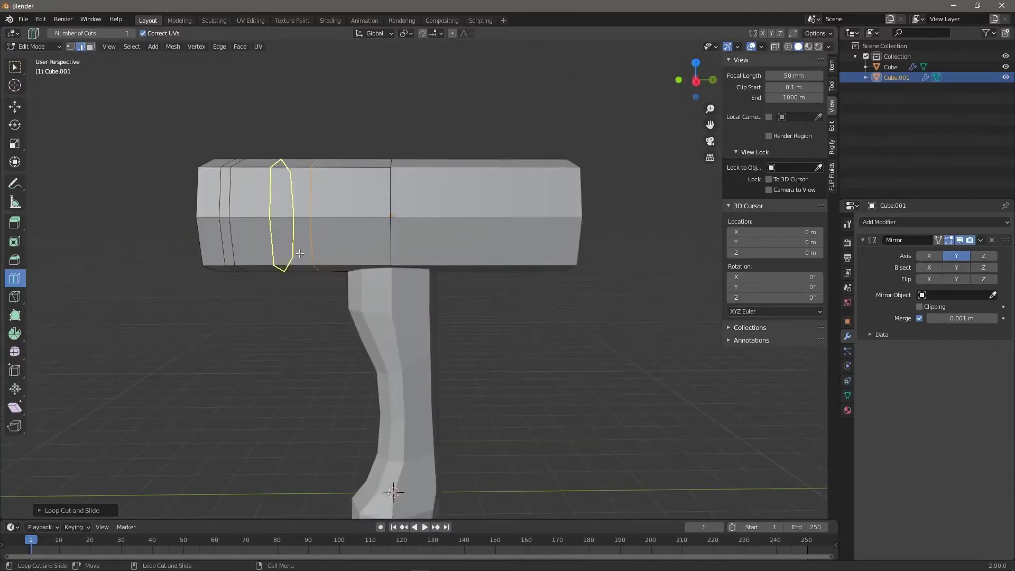
middle_drag(310, 181, 372, 208)
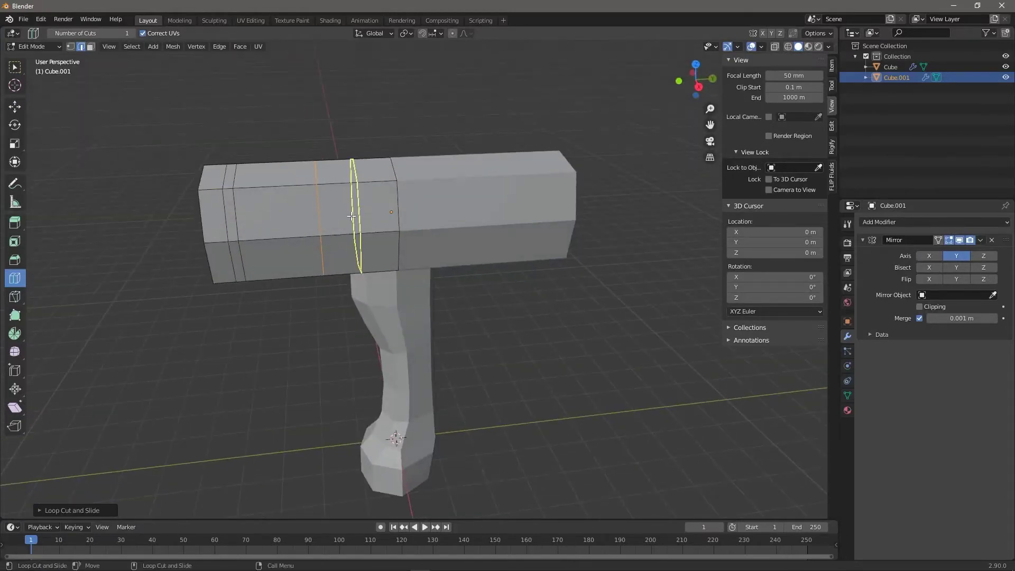
Step: Select the full ring of narrow faces between the two closely spaced loops near the head's end
middle_drag(141, 198, 236, 210)
key(Tab)
scroll(392, 324, up, 4)
key(Tab)
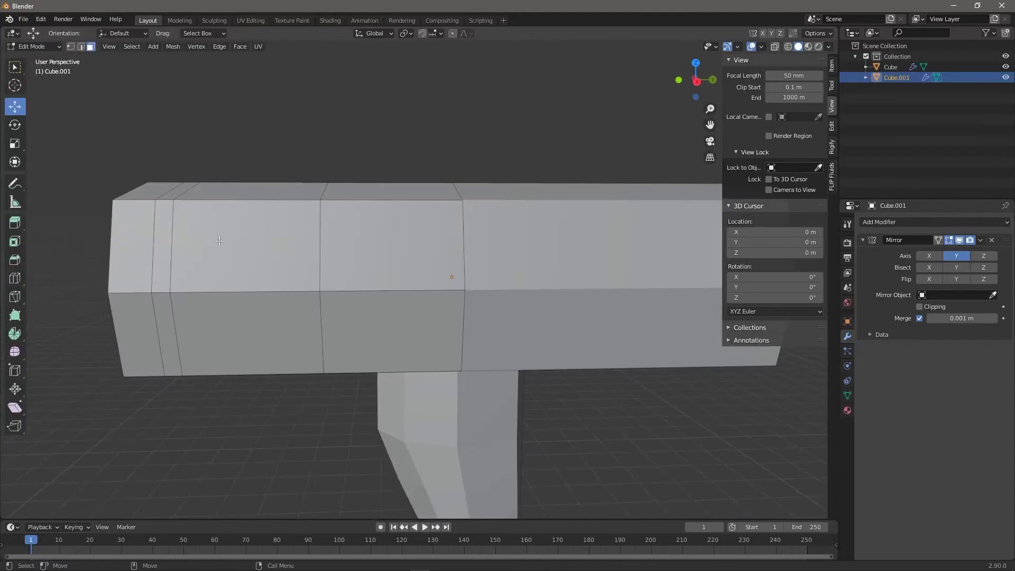
alt+click(155, 249)
middle_drag(155, 249, 416, 180)
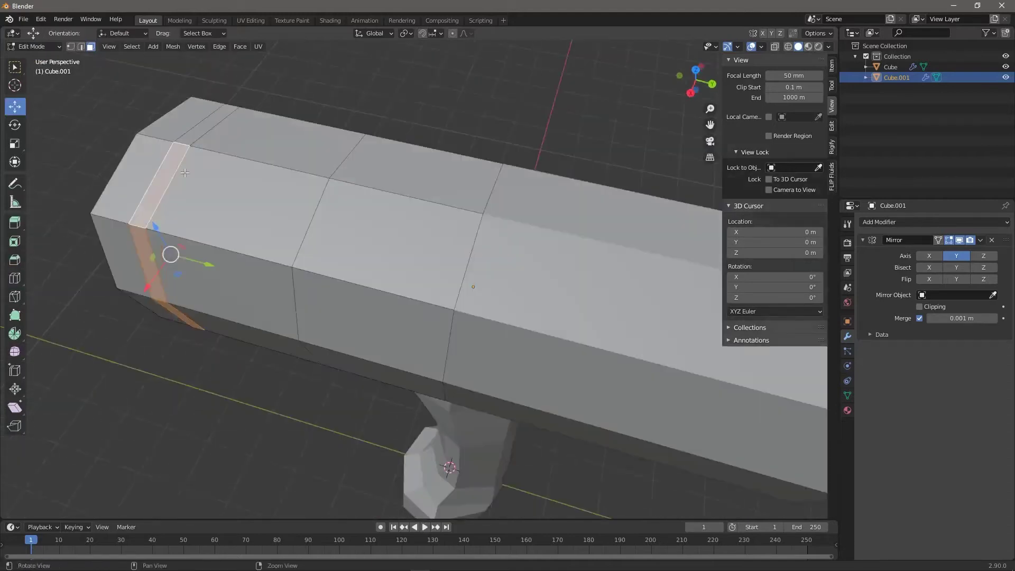
shift+click(232, 130)
shift+click(212, 122)
middle_drag(420, 138, 182, 111)
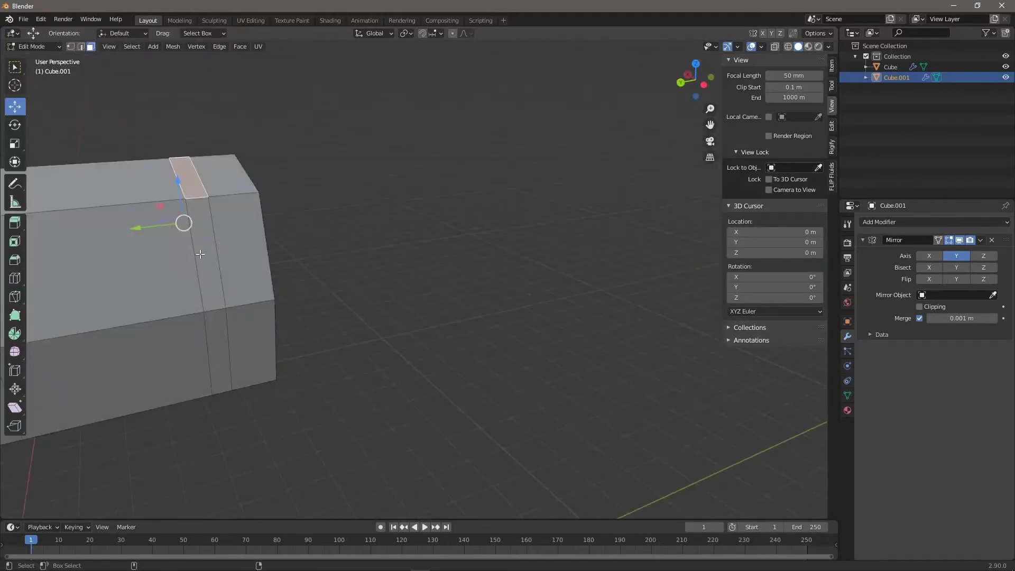
shift+click(202, 256)
shift+click(214, 347)
scroll(241, 353, down, 3)
middle_drag(233, 349, 208, 334)
Step: Extrude the narrow face ring outward along its normals to form a raised band around the head
click(15, 263)
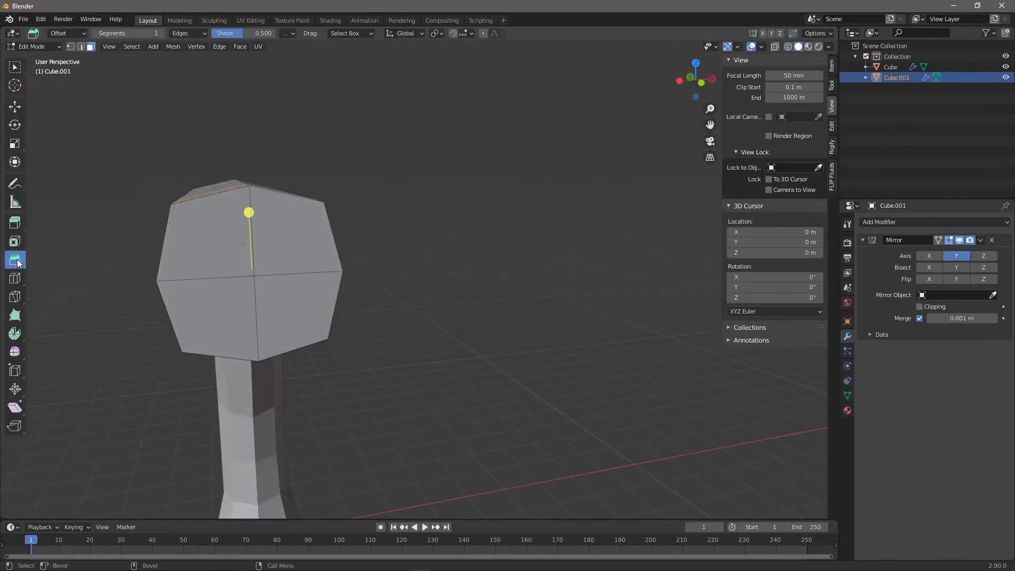
click(19, 227)
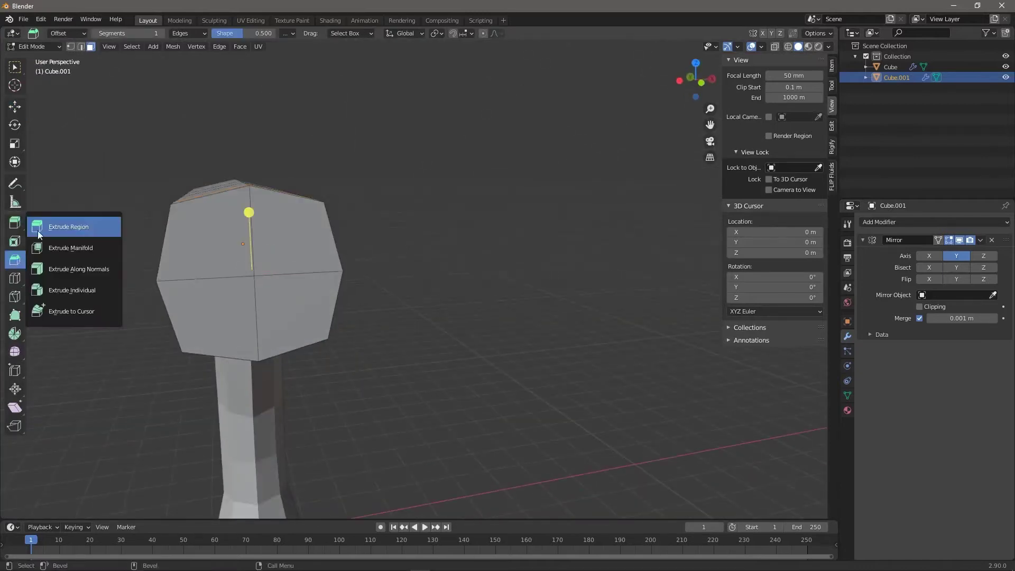
click(60, 271)
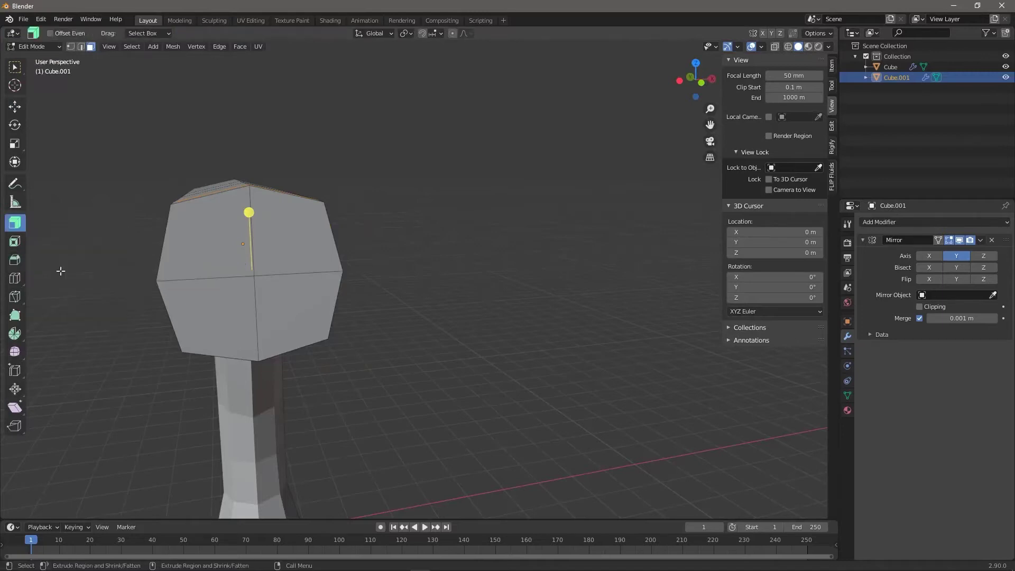
click(848, 225)
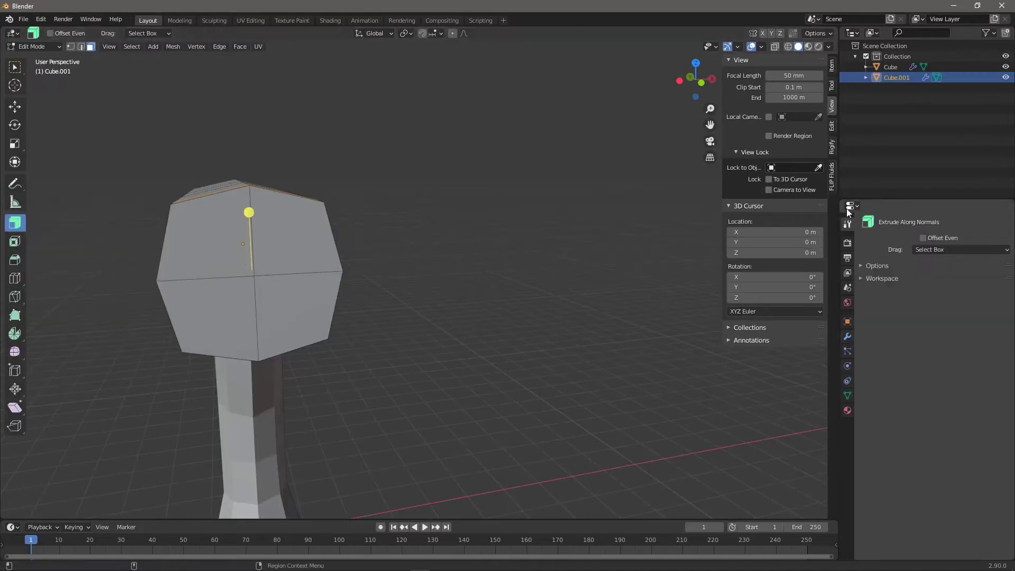
click(948, 250)
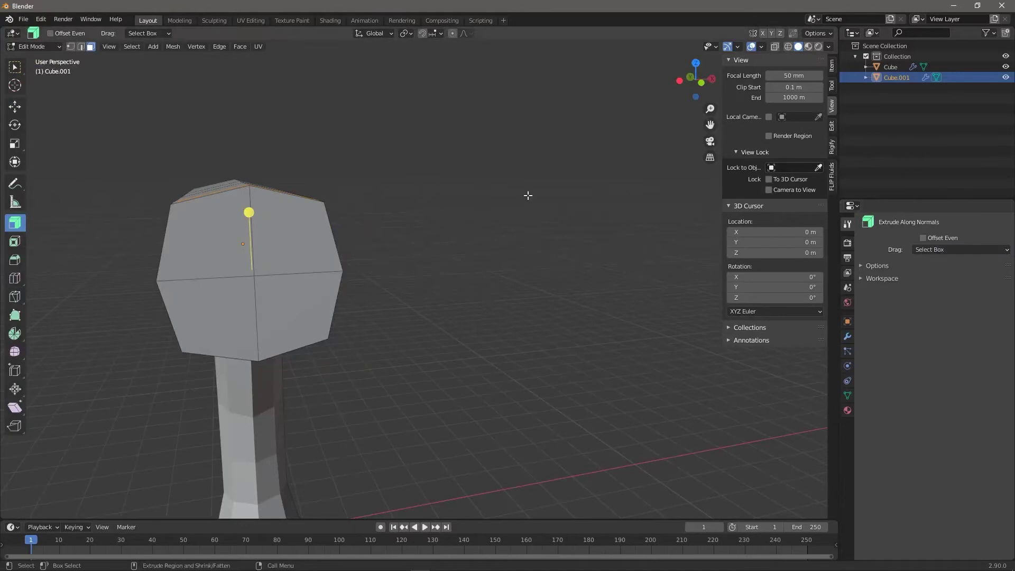
mouse_move(246, 212)
mouse_down()
mouse_move(246, 200)
mouse_move(249, 208)
mouse_up()
middle_drag(249, 208, 186, 197)
scroll(227, 248, up, 3)
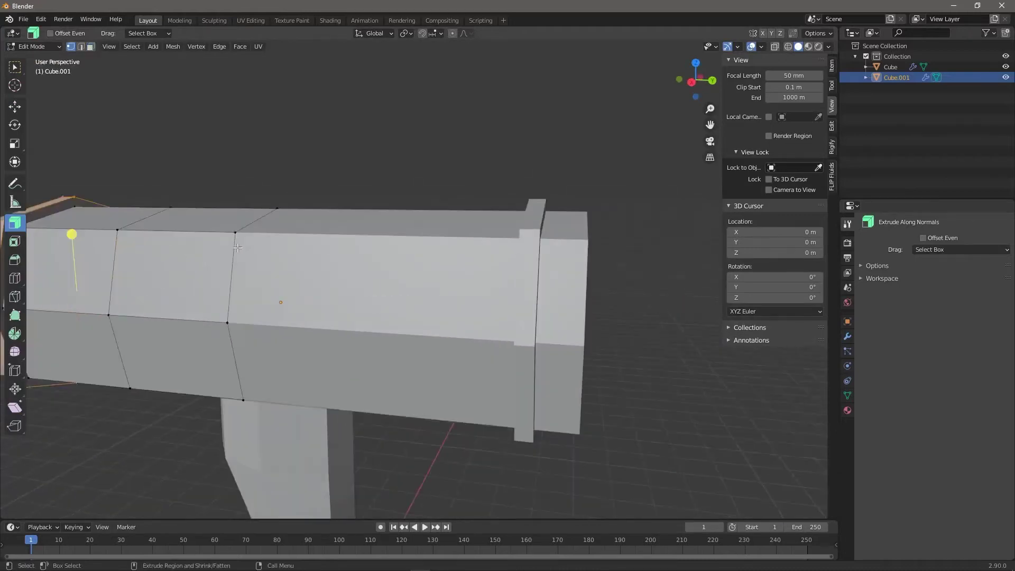
Step: Scale the raised band down slightly so it protrudes less from the head, and return to Object Mode
shift+middle_drag(224, 285, 301, 328)
key(shift+space)
key(g)
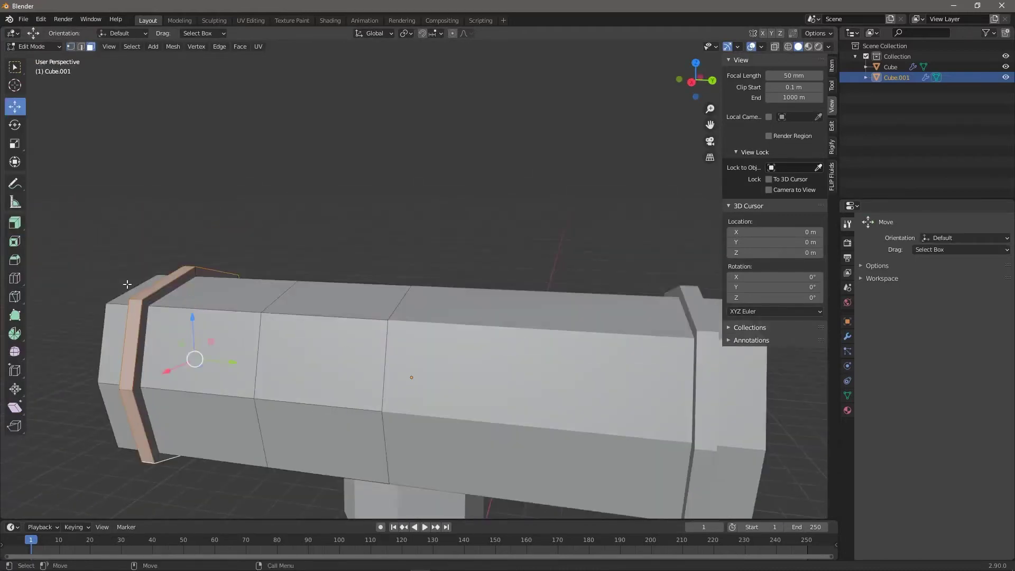
middle_drag(138, 285, 345, 330)
alt+drag(344, 329, 264, 317)
scroll(210, 319, up, 4)
alt+middle_drag(158, 323, 341, 333)
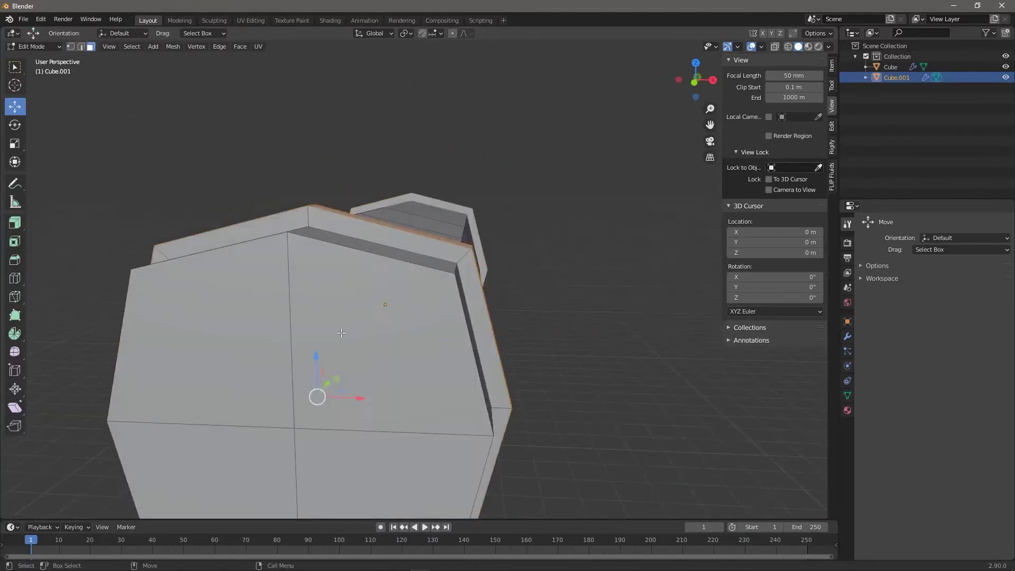
drag(333, 412, 343, 409)
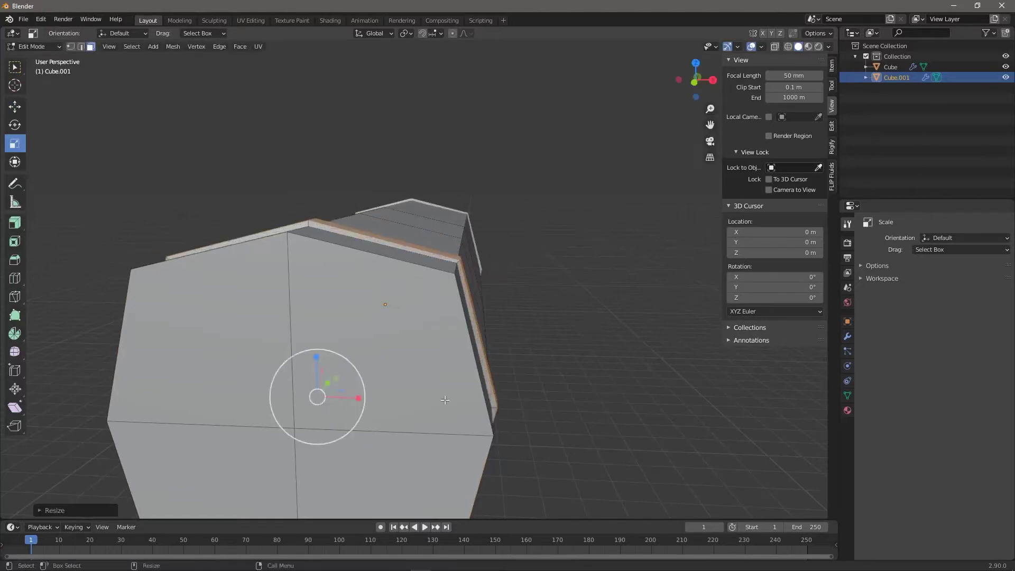
middle_drag(365, 402, 280, 388)
scroll(391, 370, down, 6)
key(Tab)
middle_drag(418, 362, 454, 253)
scroll(428, 227, up, 1)
middle_drag(474, 275, 438, 303)
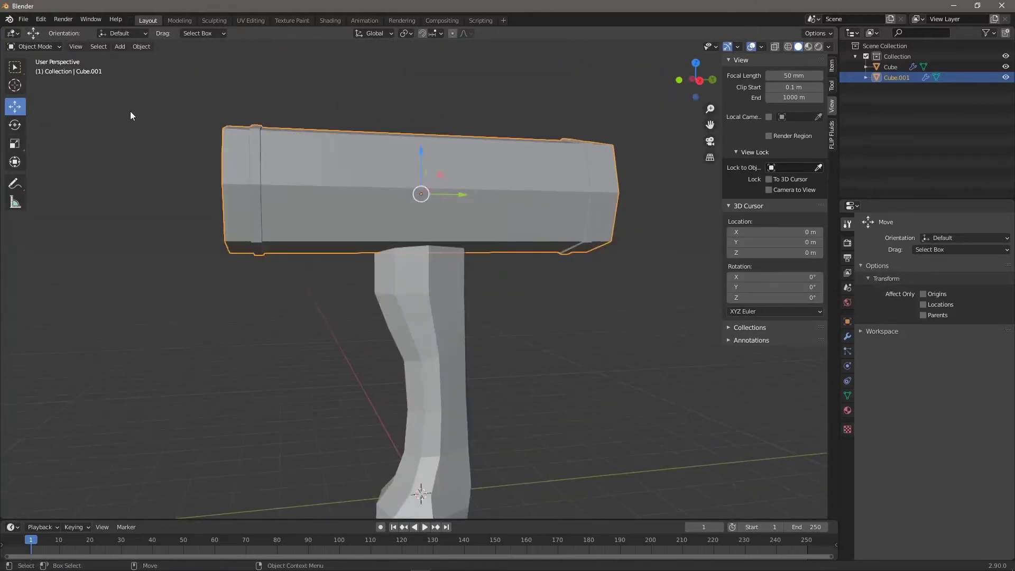
Step: Duplicate the faces around the handle's topmost section, just below the head, and leave the copy in place
click(395, 312)
key(Tab)
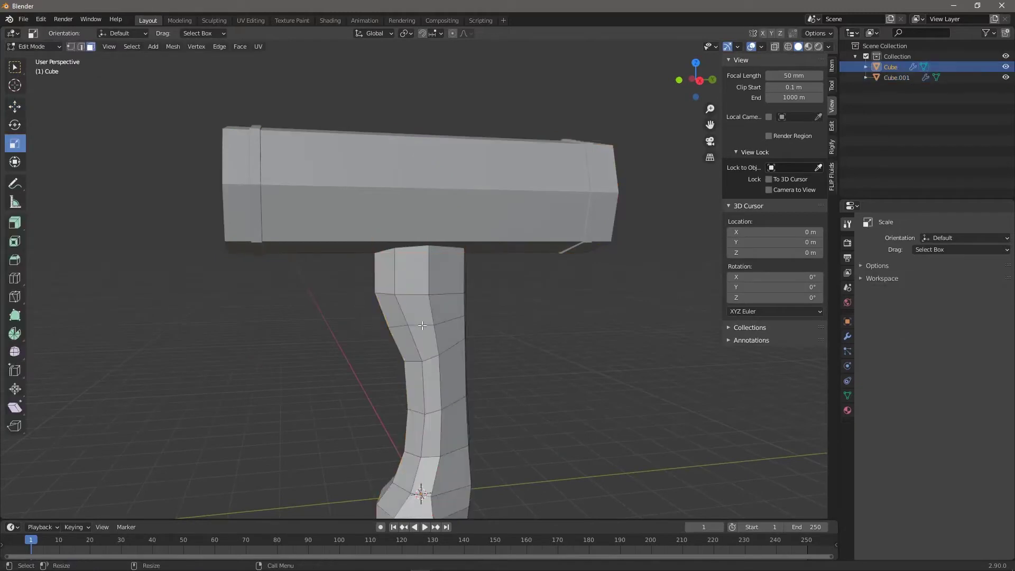
scroll(512, 317, up, 2)
click(385, 278)
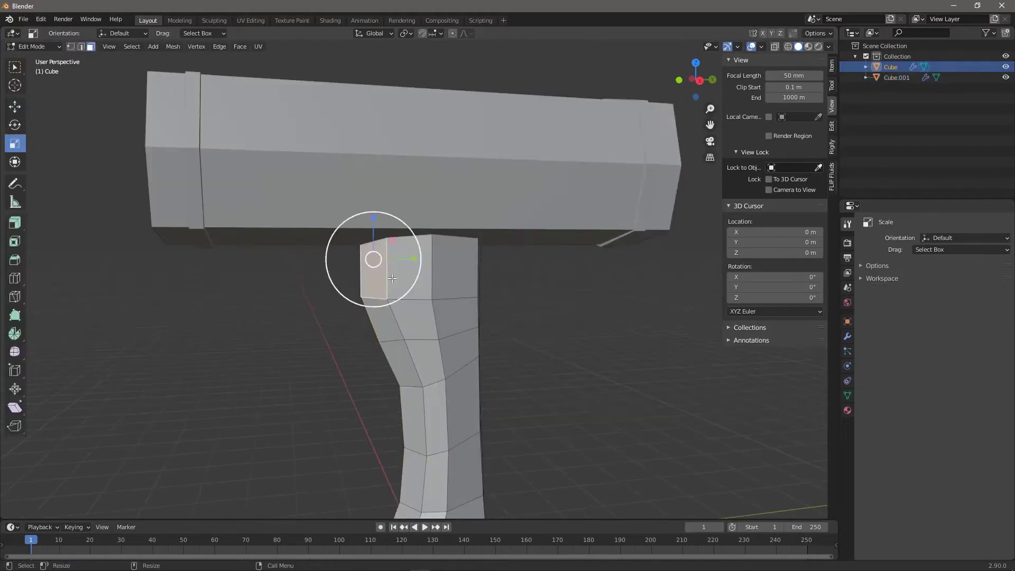
shift+click(424, 271)
middle_drag(451, 266, 341, 268)
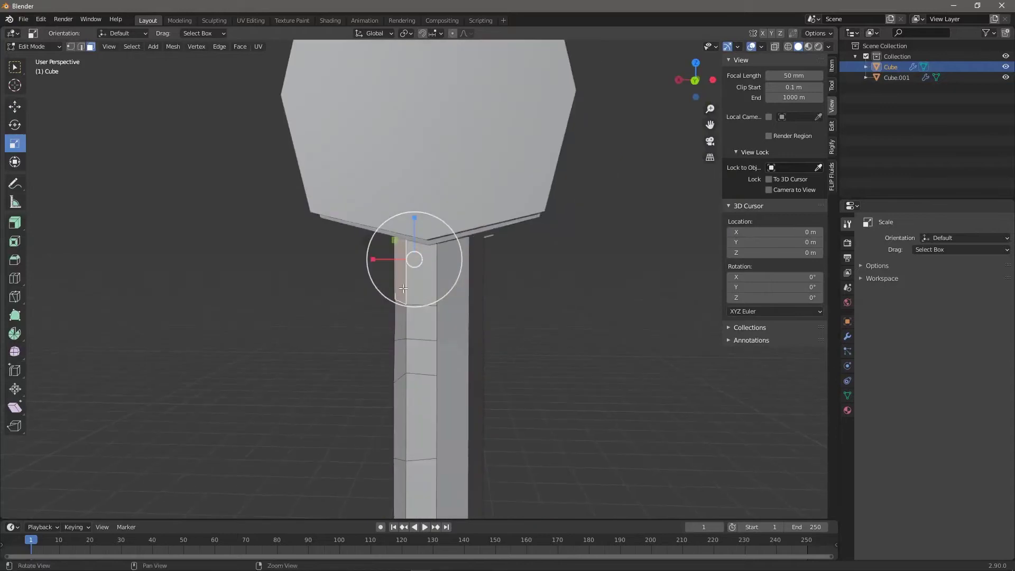
shift+click(423, 276)
middle_drag(423, 275, 562, 319)
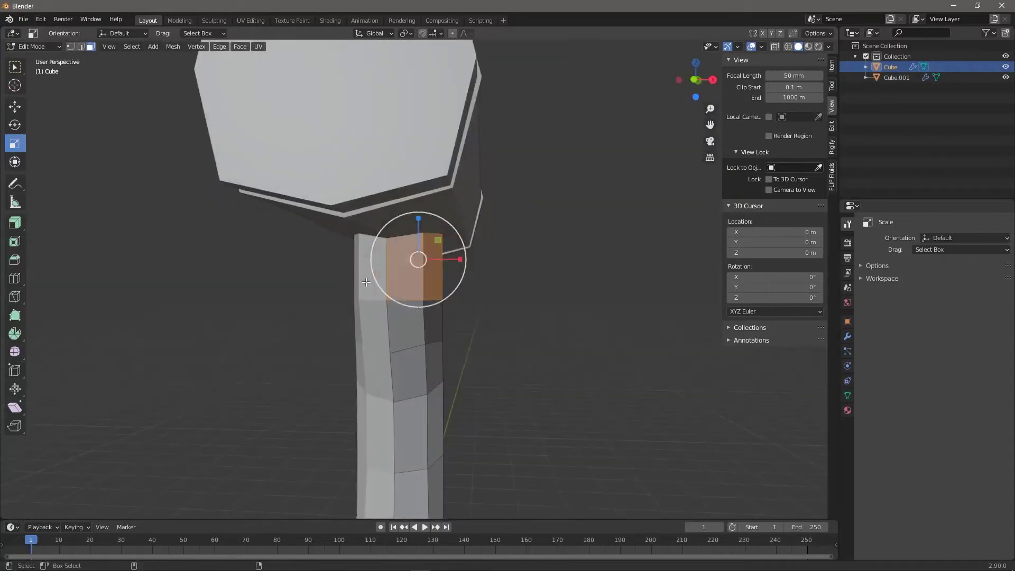
key(shift+d)
right_click(407, 293)
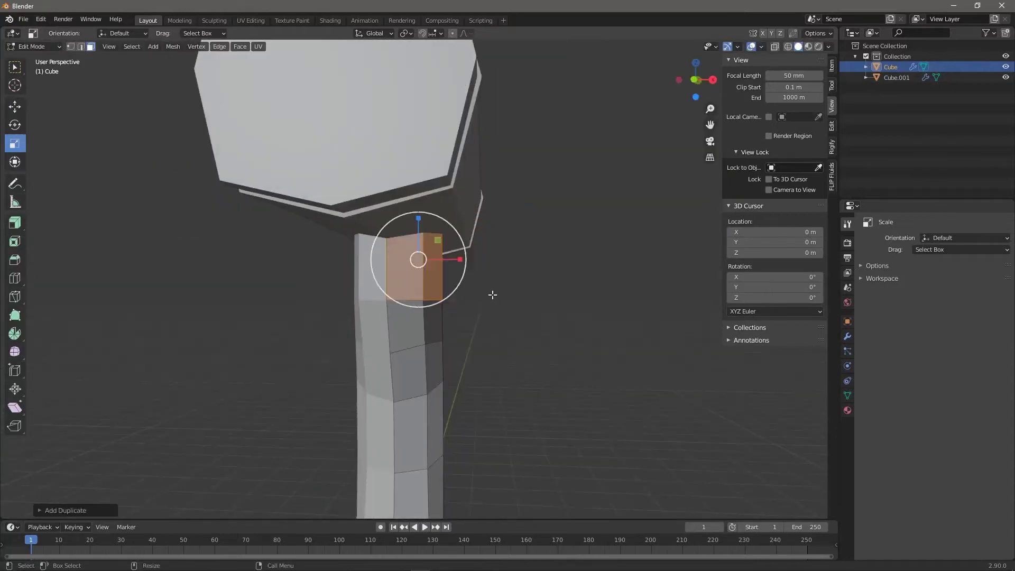
Step: Move the duplicated faces slightly outward along X and separate them into their own object
key(w)
drag(458, 260, 469, 259)
alt+drag(518, 274, 464, 266)
middle_drag(464, 266, 380, 266)
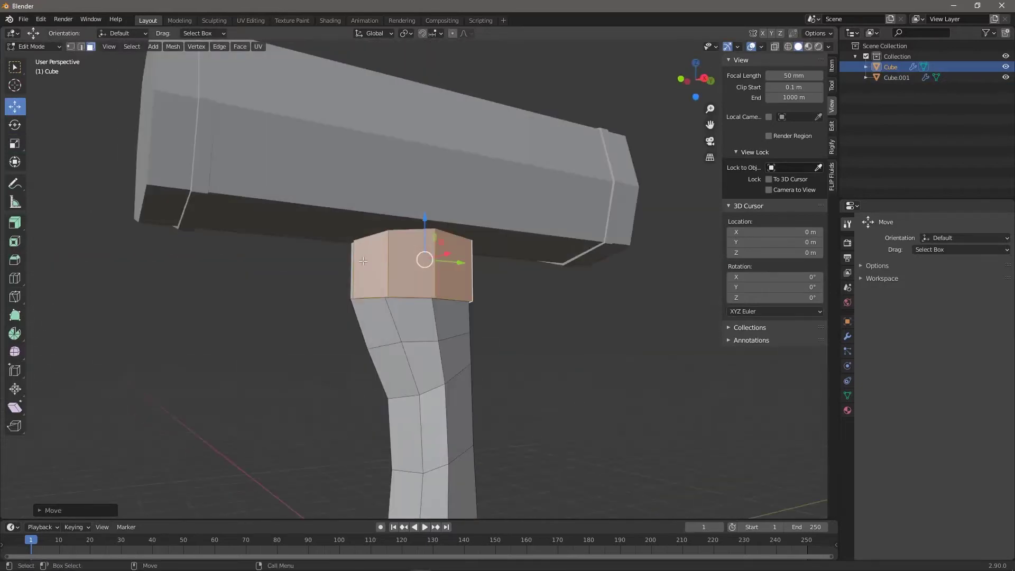
right_click(380, 266)
mouse_move(348, 478)
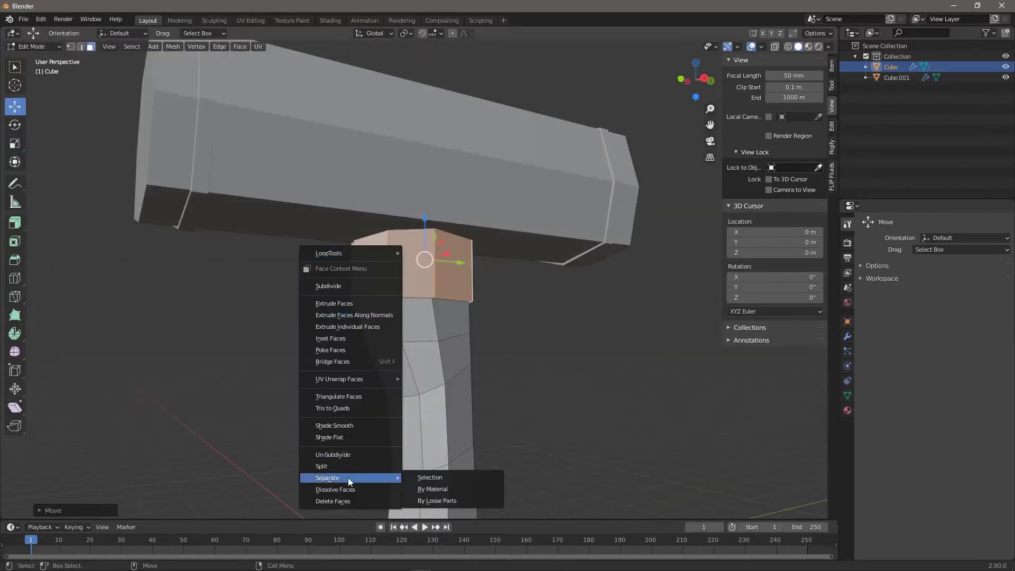
click(450, 475)
middle_drag(450, 475, 428, 334)
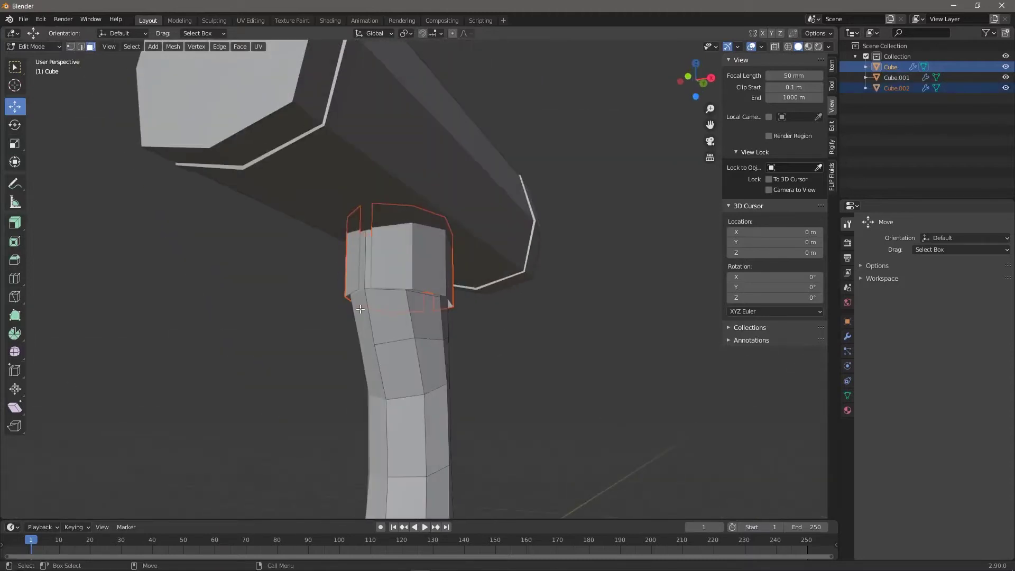
Step: Move the vertical edge at one open end of the separated collar inward along X to close the gap at the mirror centre
key(Tab)
click(402, 268)
middle_drag(401, 268, 416, 294)
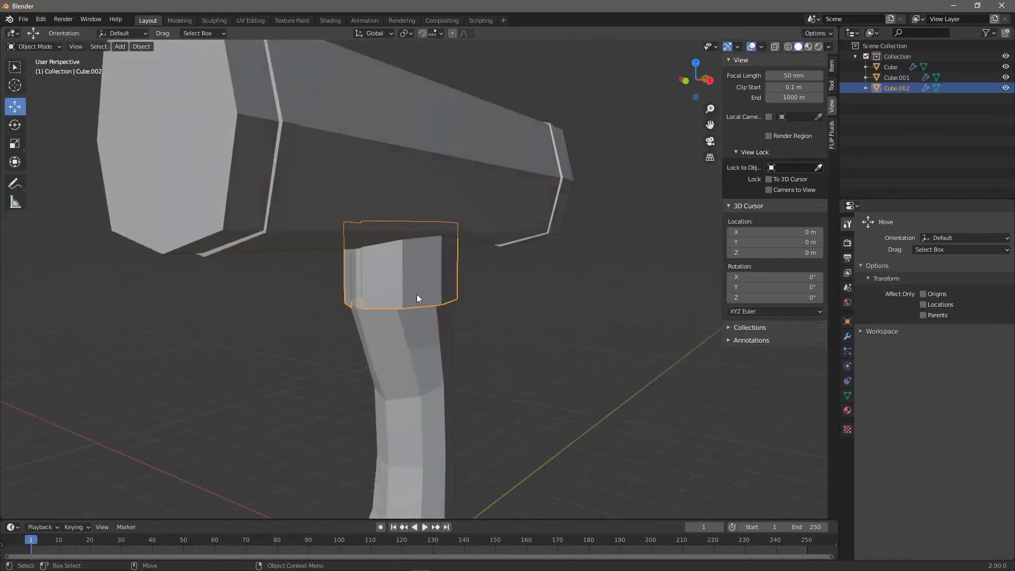
key(Tab)
scroll(334, 280, up, 2)
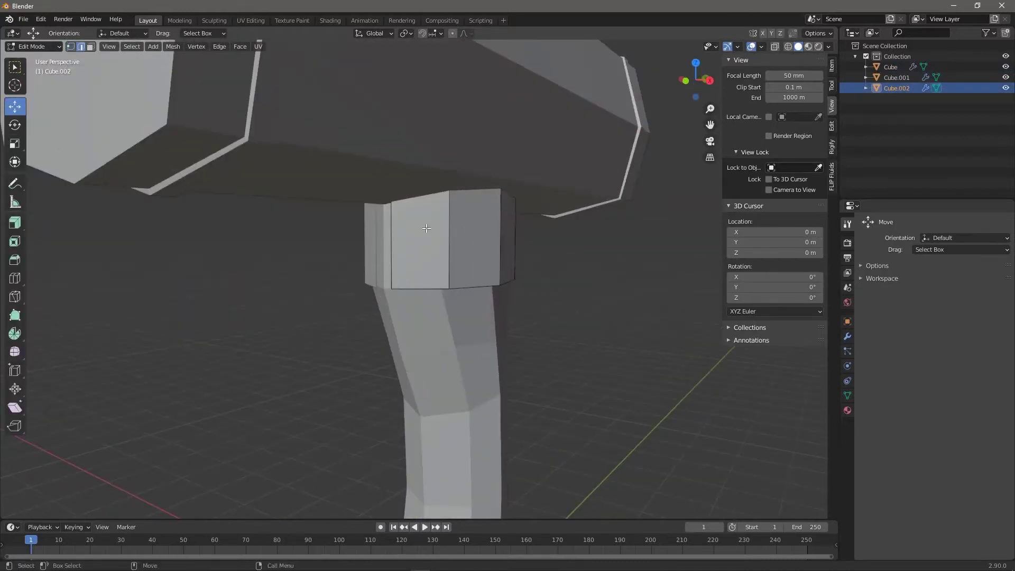
click(396, 244)
middle_drag(396, 244, 450, 254)
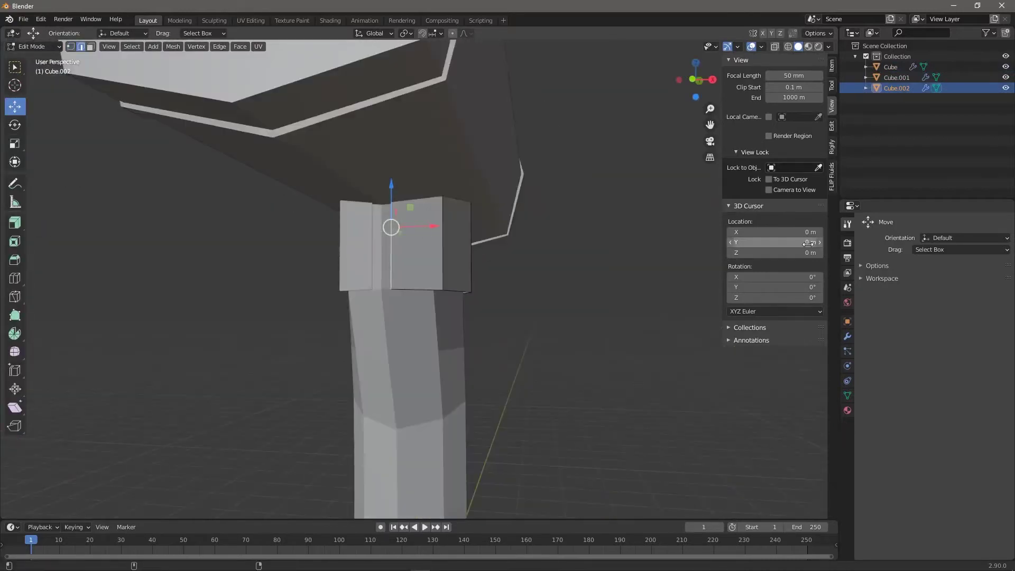
click(848, 337)
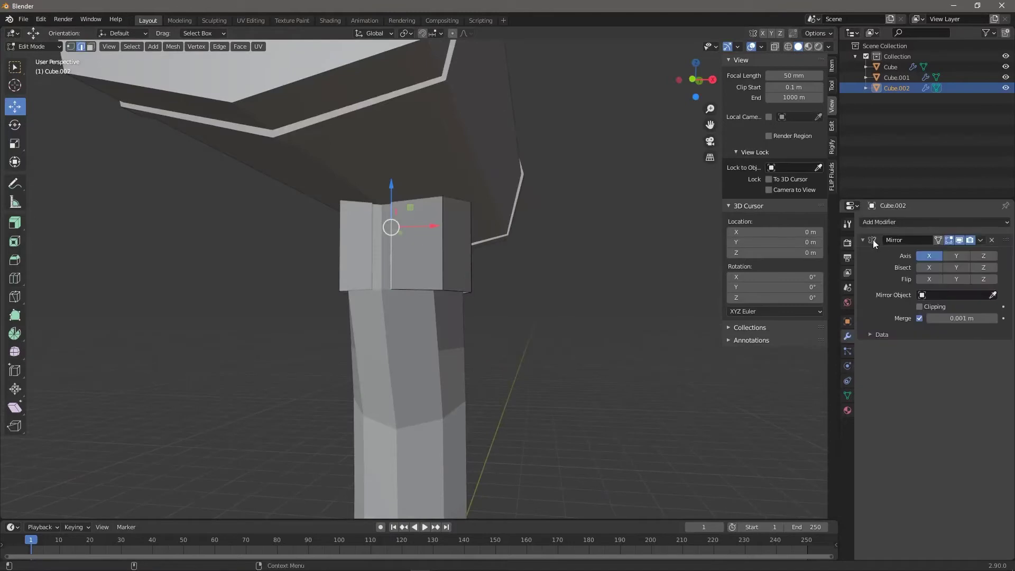
drag(434, 226, 420, 226)
Step: Move the vertical edge at the collar's opposite open end inward along X to the centre and slightly outward along Y
middle_drag(420, 227, 317, 285)
click(395, 268)
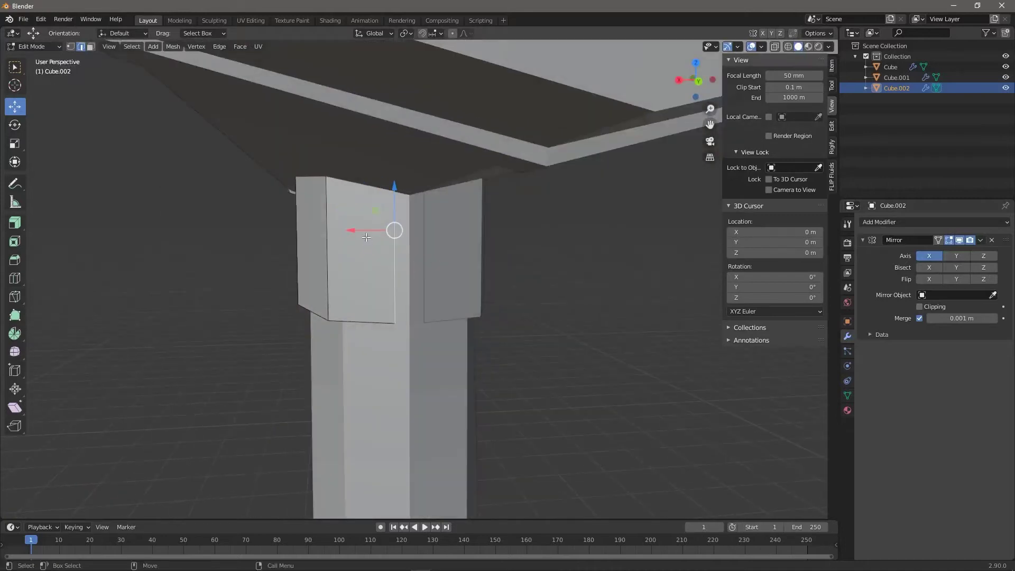
drag(368, 231, 382, 230)
middle_drag(317, 264, 408, 276)
drag(458, 226, 465, 228)
Step: Move the collar's first centre edge slightly outward along Y so the collar stands clear of the handle
middle_drag(240, 282, 289, 291)
shift+middle_drag(288, 291, 355, 292)
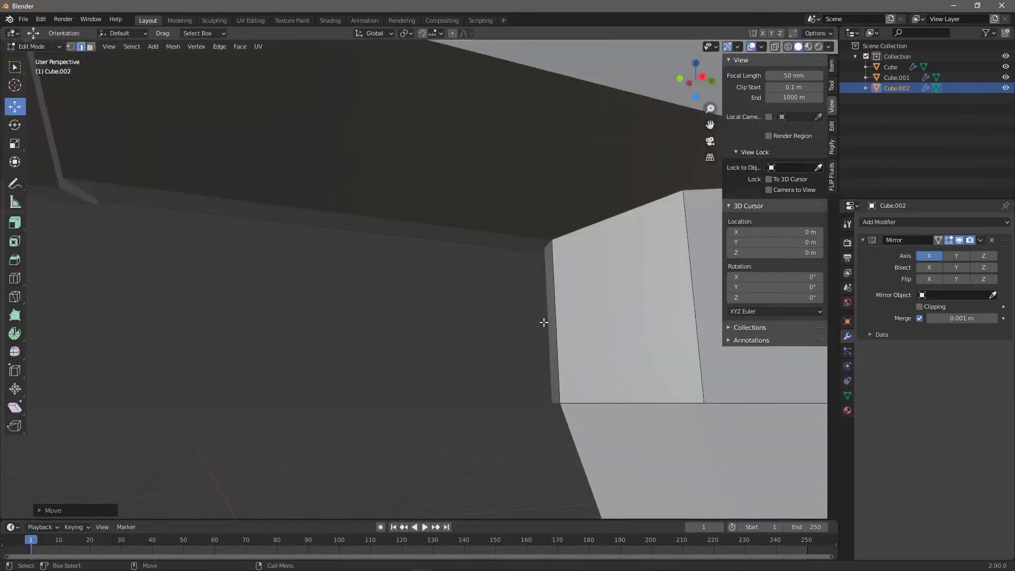
click(558, 318)
scroll(559, 318, down, 2)
middle_drag(559, 317, 535, 317)
drag(527, 281, 520, 279)
shift+middle_drag(605, 341, 592, 286)
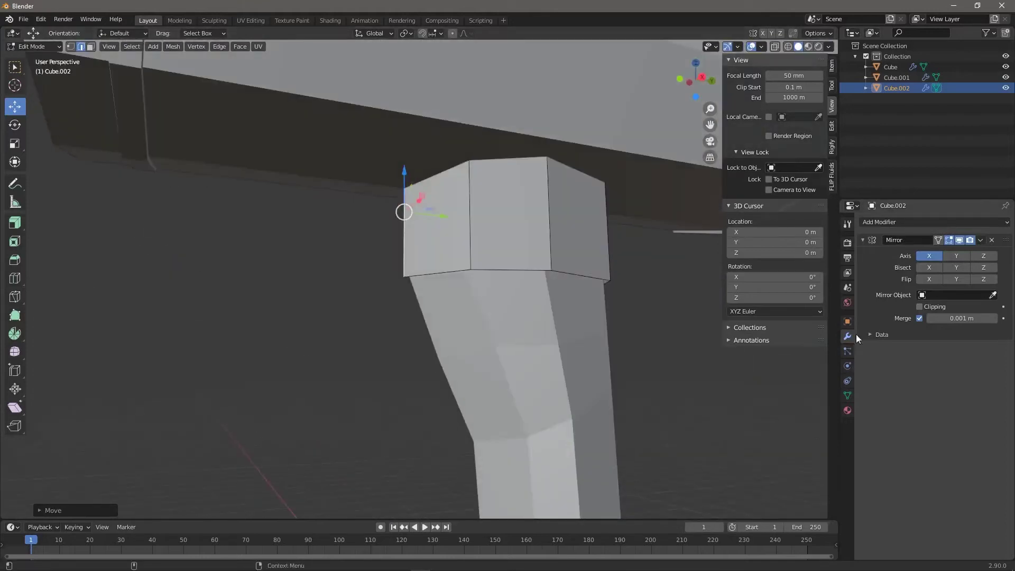
Step: Leave mesh editing on the collar and add a Solidify modifier to it
key(Tab)
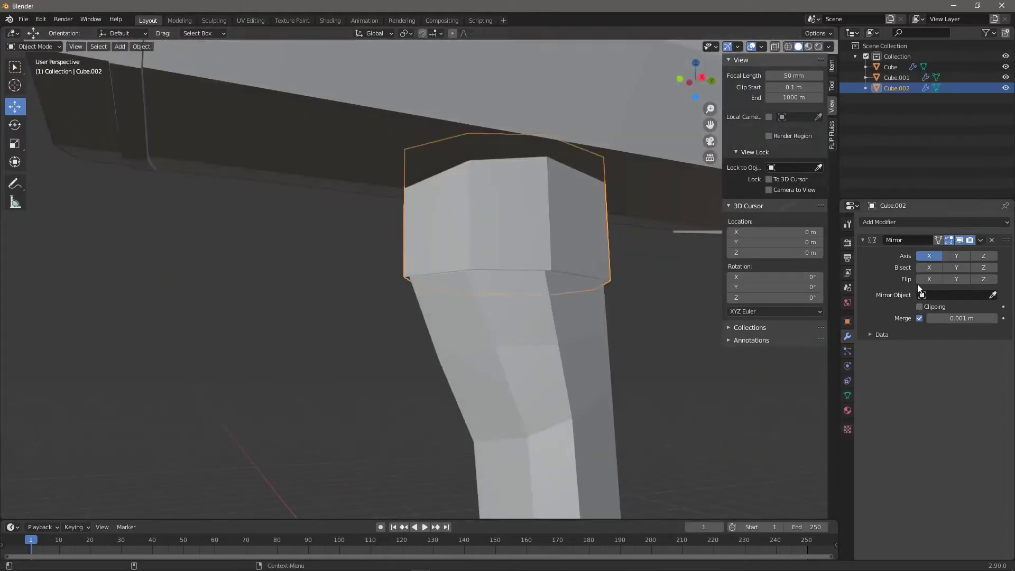
click(891, 222)
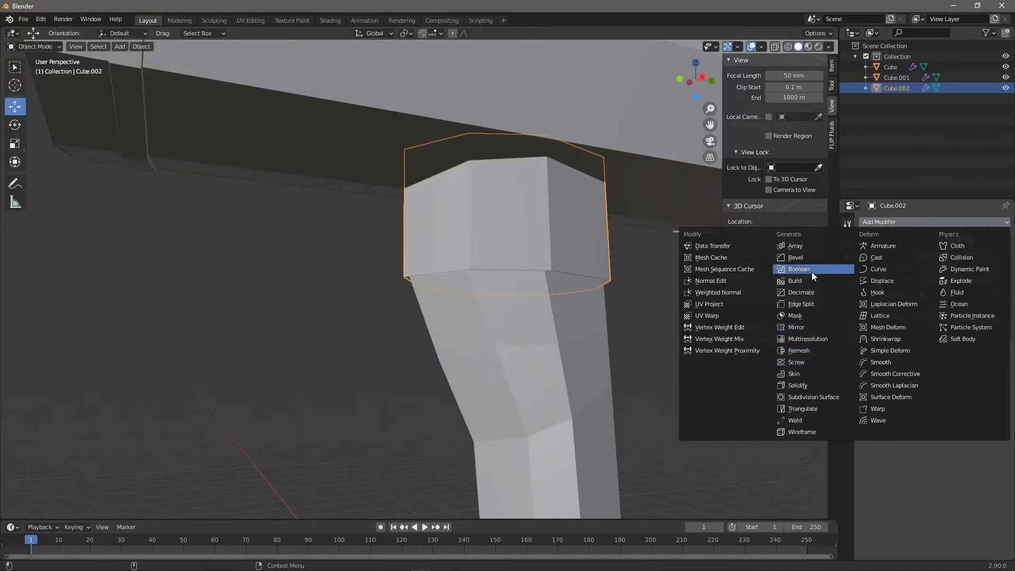
click(798, 385)
middle_drag(561, 338, 609, 296)
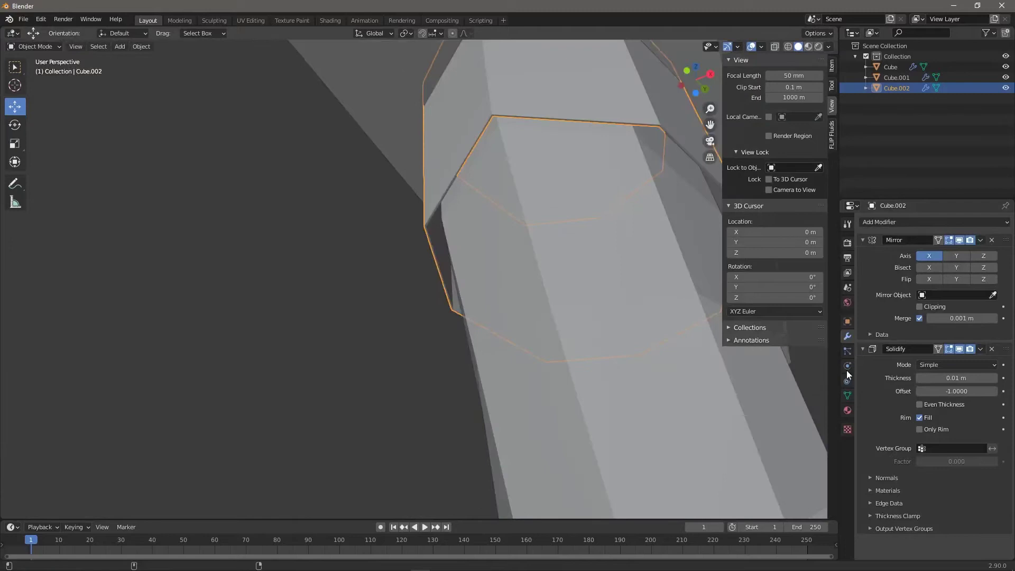
Step: Set the collar's Solidify thickness to 0.11 m
click(995, 378)
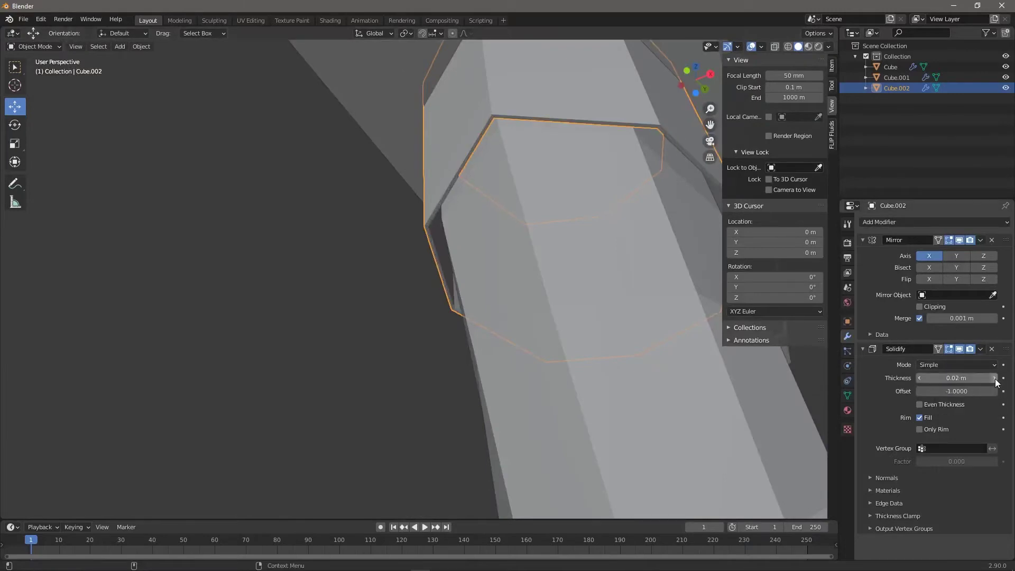
click(994, 378)
middle_drag(493, 313, 418, 291)
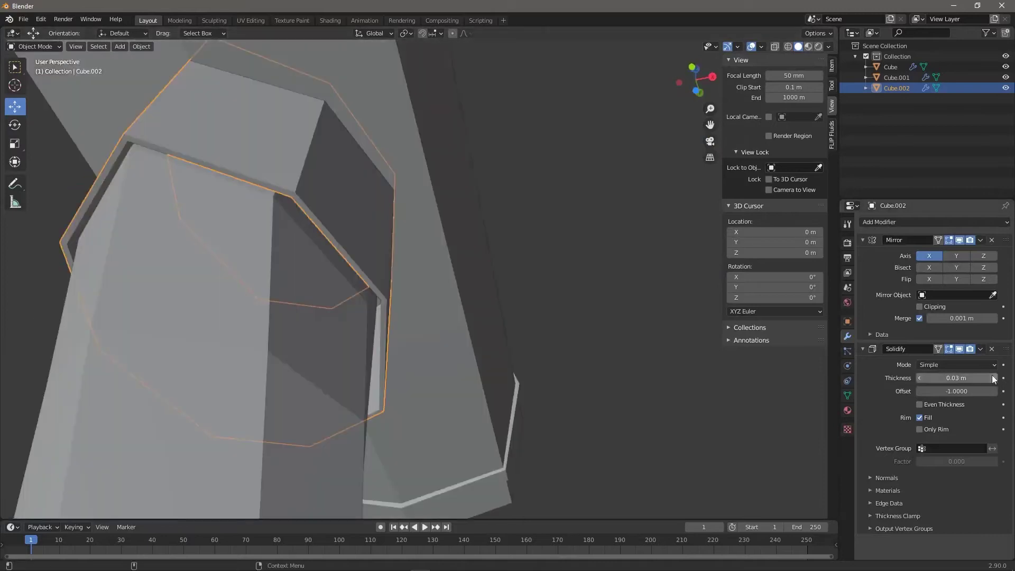
click(995, 378)
click(995, 378)
click(995, 378)
click(994, 378)
click(995, 379)
click(995, 378)
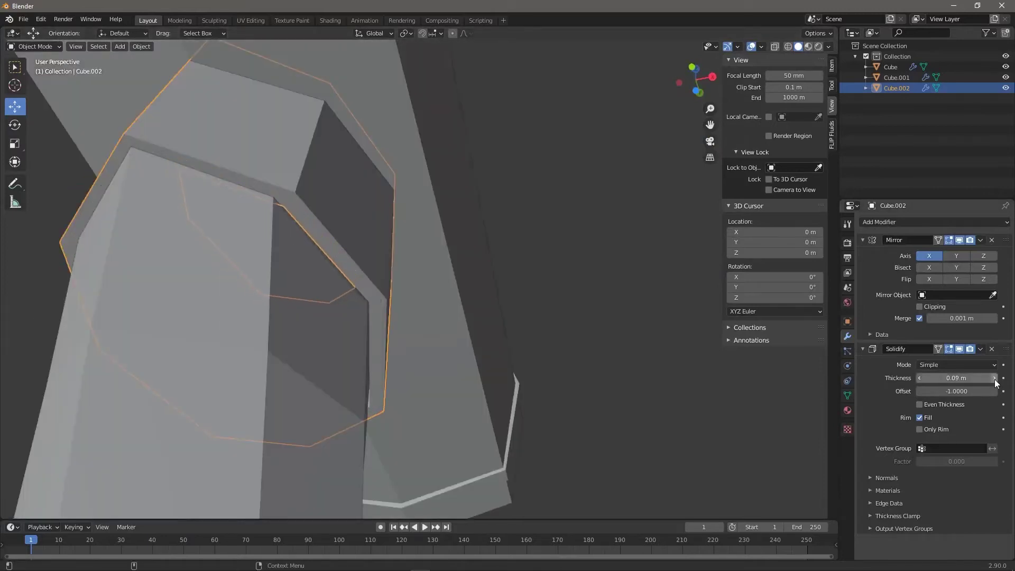
middle_drag(529, 254, 475, 286)
Step: Apply the collar's Mirror and Solidify modifiers
click(981, 240)
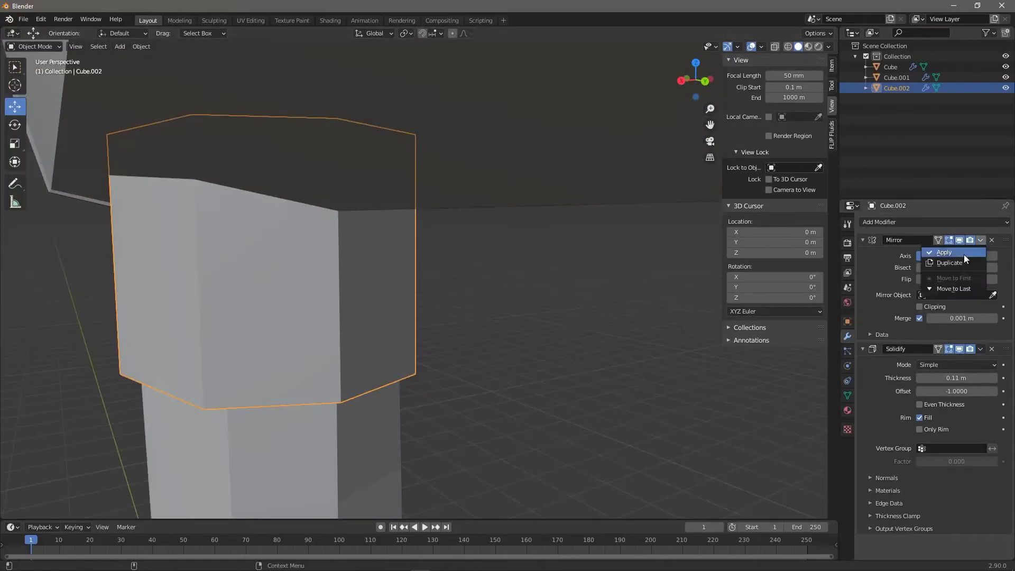
click(963, 255)
click(981, 240)
click(970, 253)
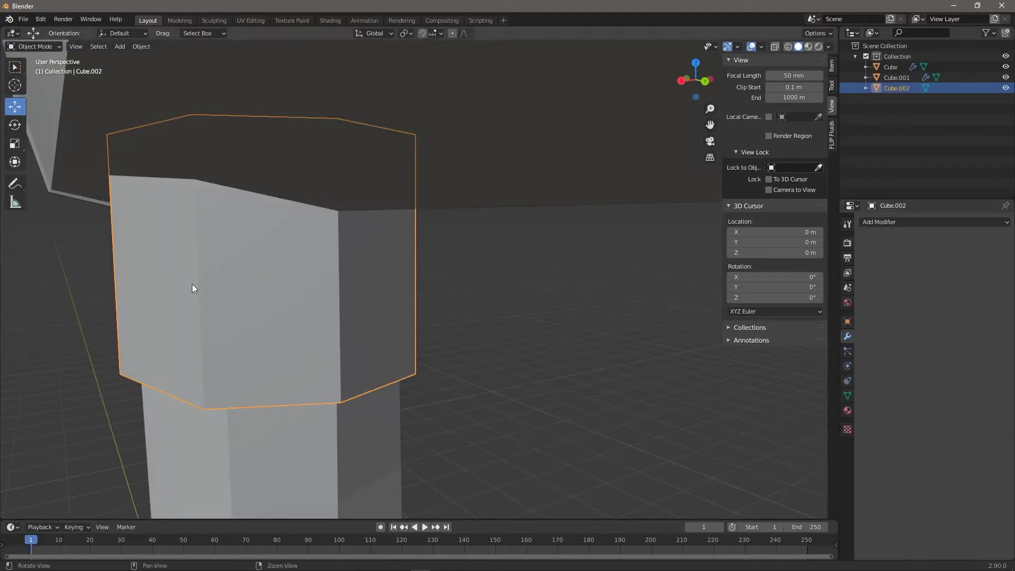
Step: Try to shift the collar's vertical centre edge along X in mesh editing, and undo each attempt
middle_drag(193, 288, 334, 294)
key(Tab)
middle_drag(297, 265, 365, 261)
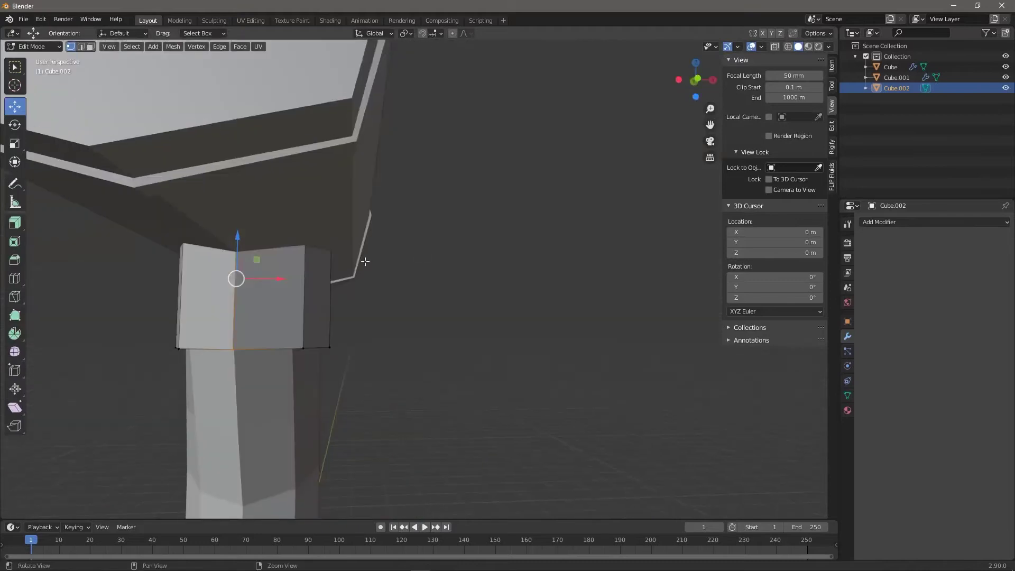
drag(268, 280, 297, 284)
right_click(297, 284)
middle_drag(265, 309, 283, 281)
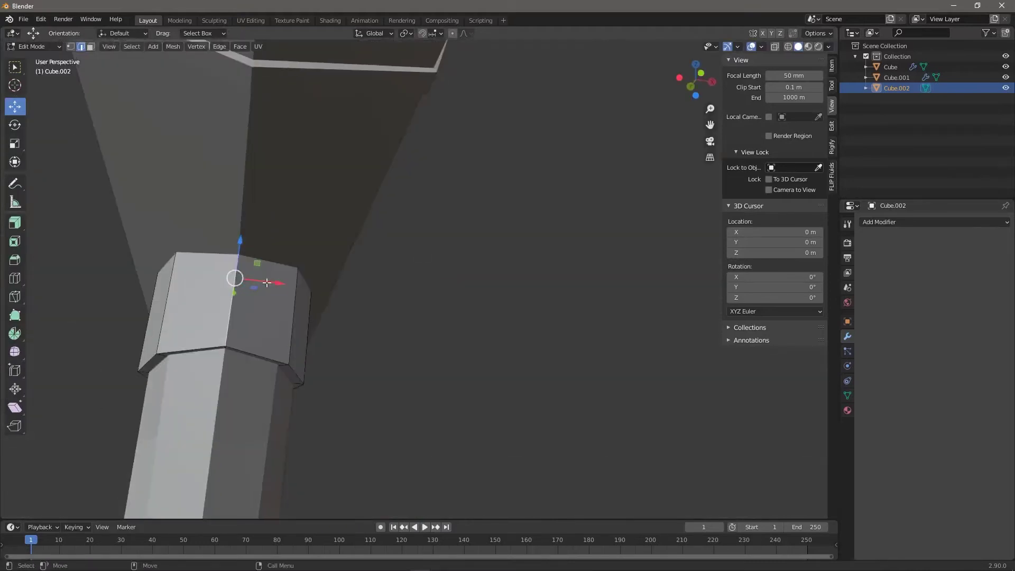
drag(266, 281, 284, 284)
key(ctrl+z)
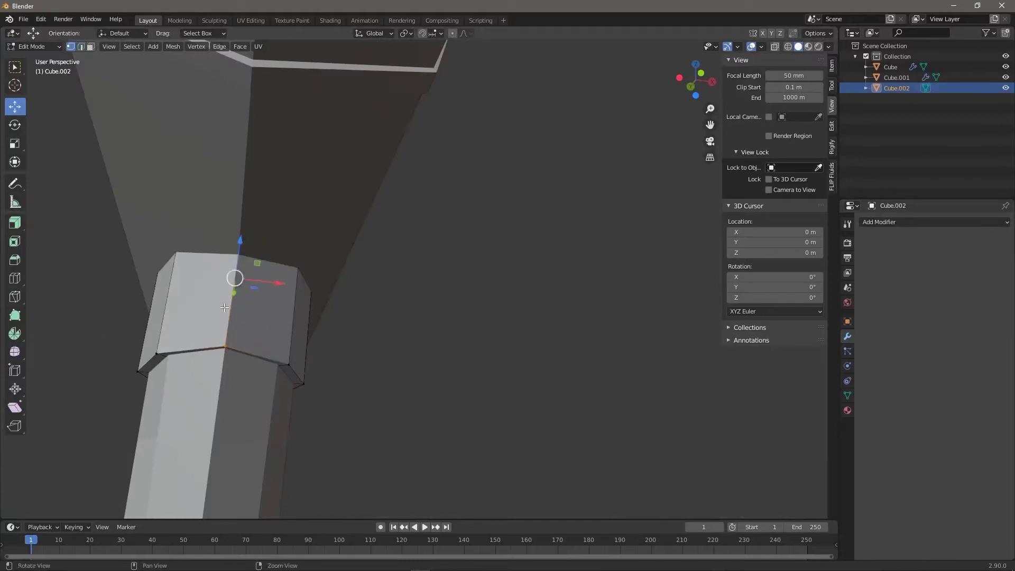
middle_drag(225, 307, 283, 315)
scroll(284, 315, up, 3)
shift+middle_drag(460, 344, 416, 286)
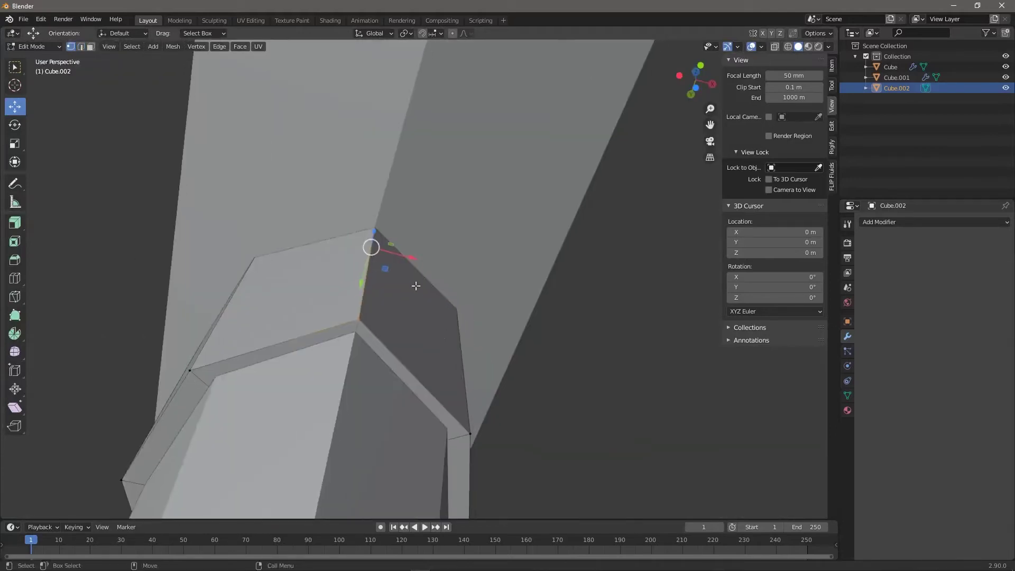
drag(410, 259, 404, 256)
key(ctrl+z)
Step: Try to nudge a lower corner vertex of the collar along X, undo it and leave mesh editing
middle_drag(461, 291, 411, 294)
middle_drag(571, 297, 517, 349)
click(368, 380)
middle_drag(367, 381, 401, 383)
drag(397, 374, 392, 375)
key(ctrl+z)
middle_drag(677, 339, 489, 375)
scroll(566, 363, down, 3)
drag(295, 344, 289, 344)
key(ctrl+z)
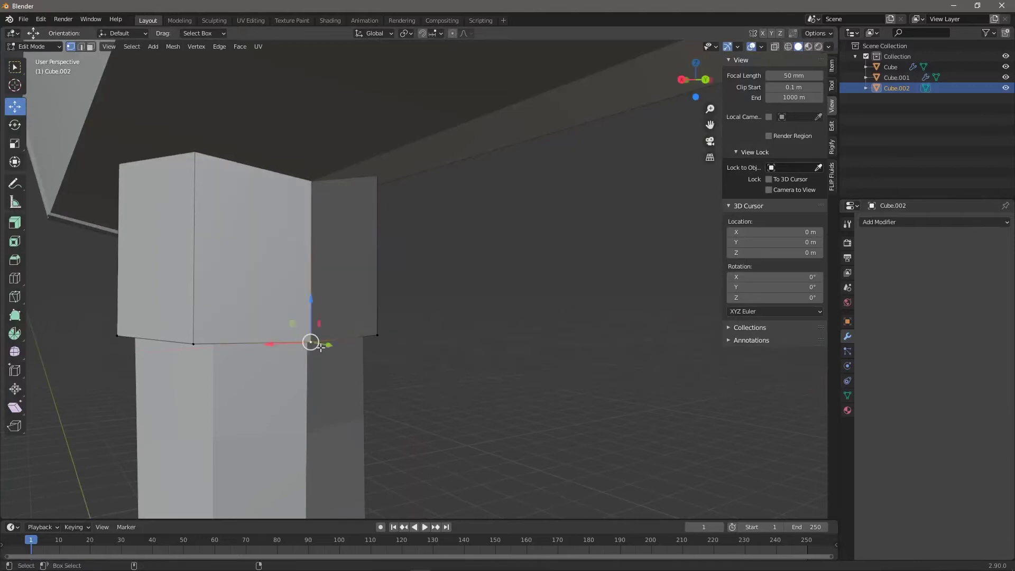
scroll(275, 339, down, 6)
middle_drag(212, 304, 423, 328)
key(Tab)
Step: Apply rotation and scale to the hammer head
middle_drag(349, 320, 363, 194)
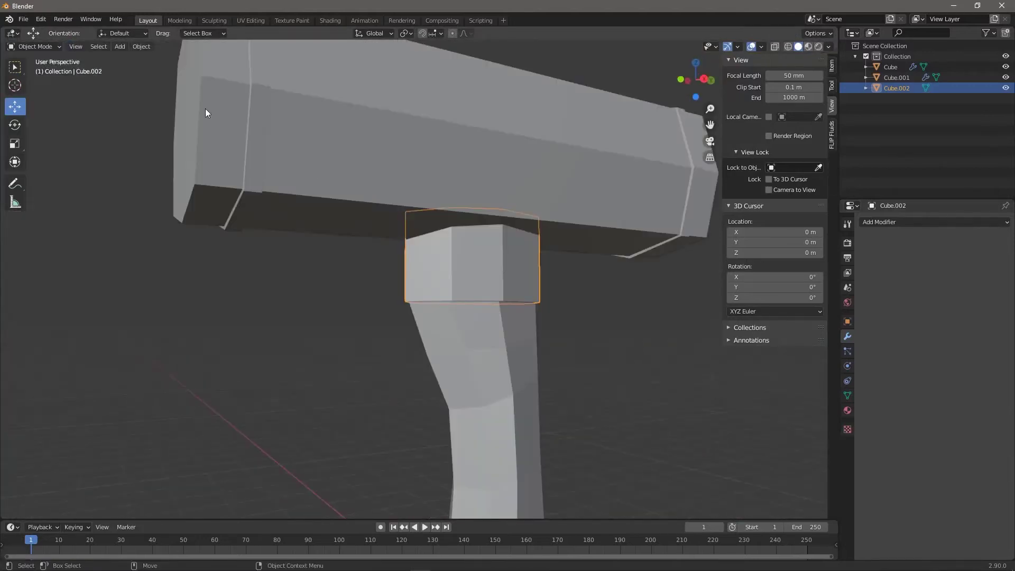
click(403, 157)
click(141, 47)
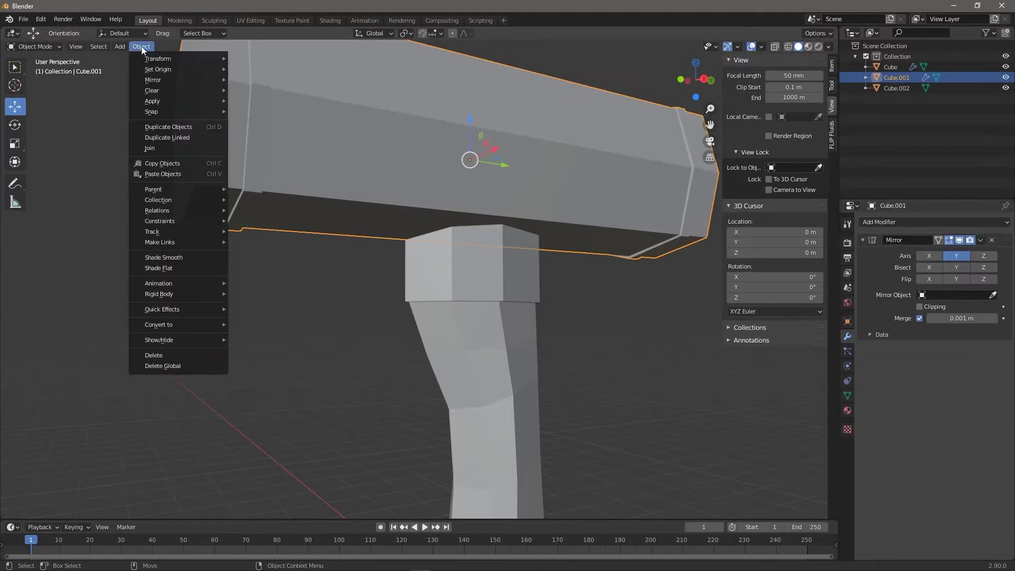
mouse_move(195, 100)
click(294, 143)
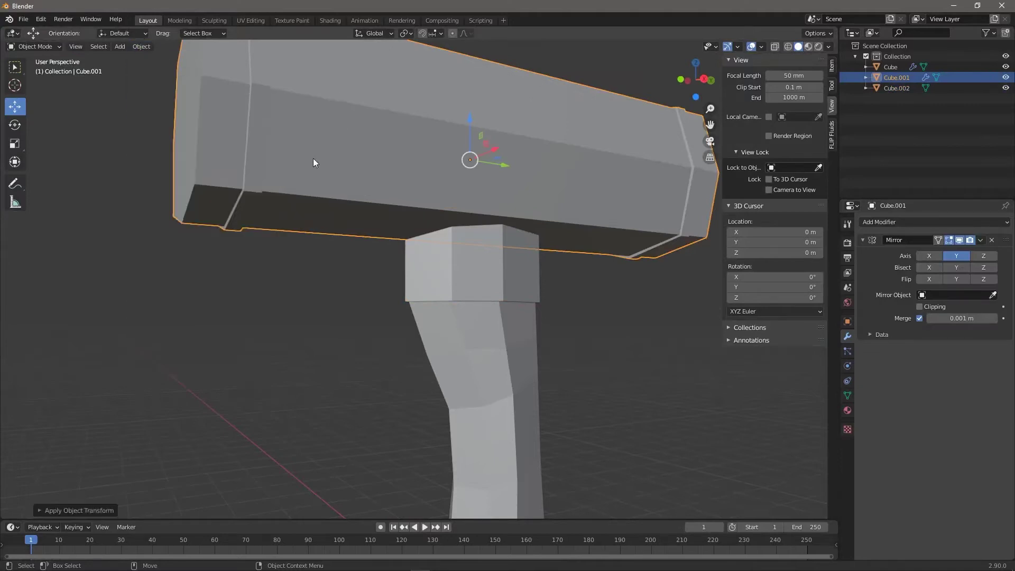
Step: Apply rotation and scale to the collar
click(472, 254)
click(142, 47)
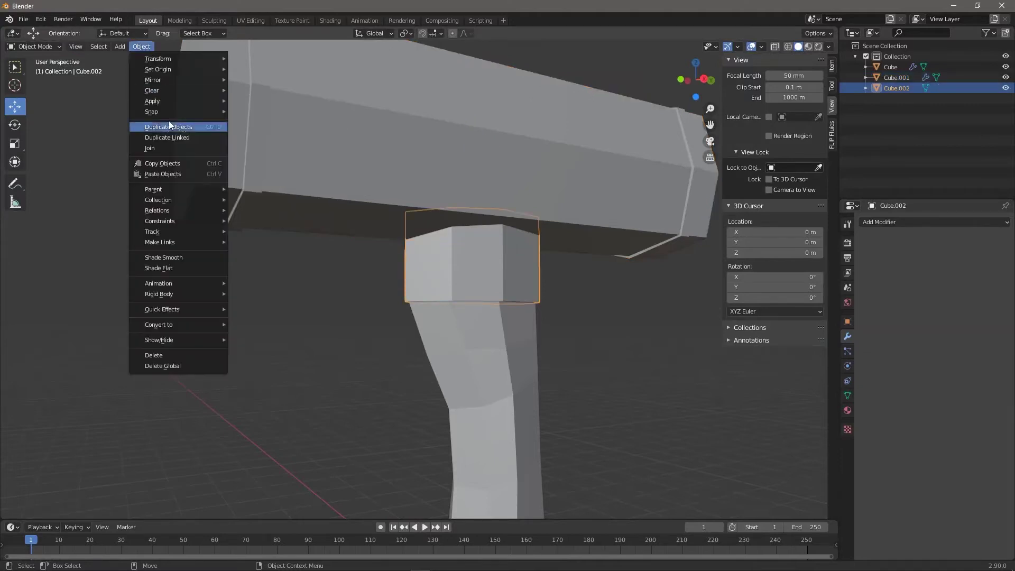
mouse_move(169, 103)
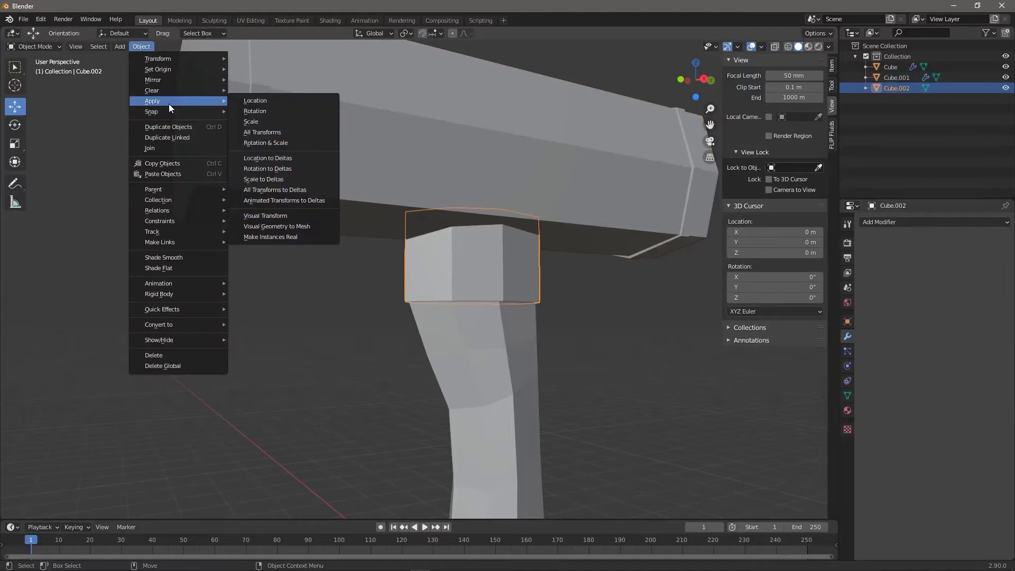
click(272, 143)
Step: Apply rotation and scale to the handle
middle_drag(457, 294, 434, 270)
click(434, 271)
click(140, 48)
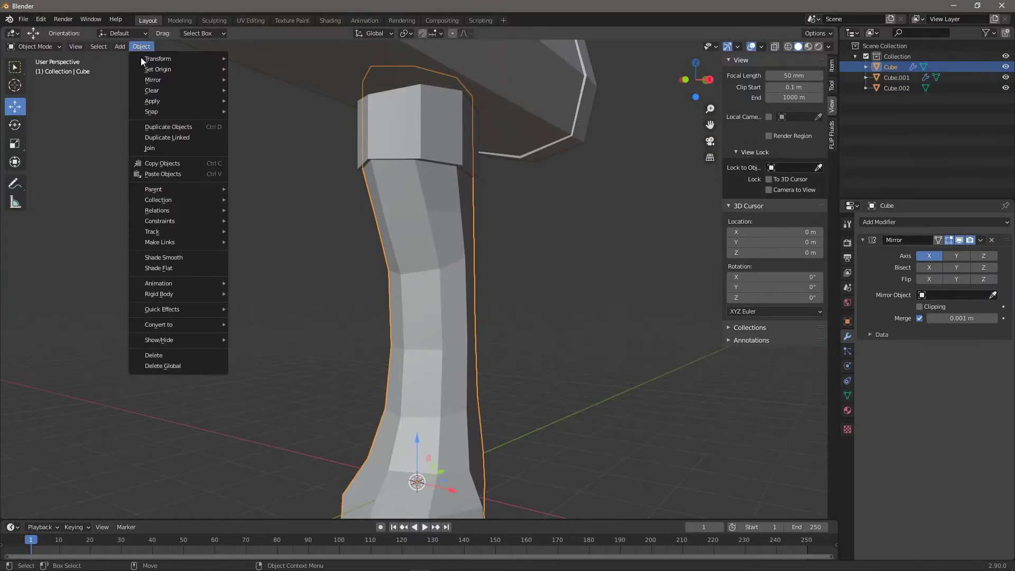
mouse_move(170, 104)
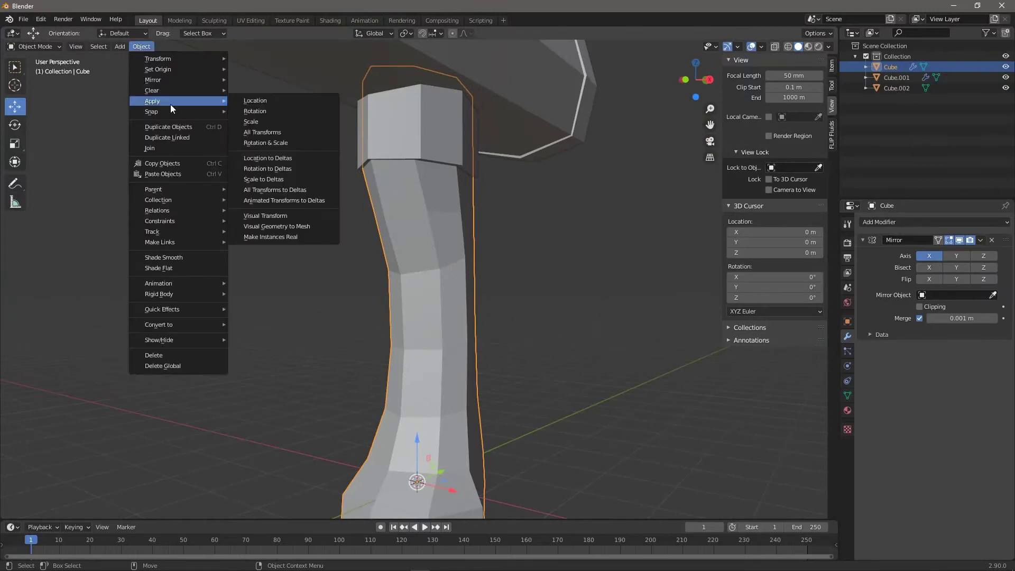
click(297, 144)
Step: Select the handle and split the 3D viewport into two side-by-side areas
scroll(459, 226, down, 3)
mouse_move(459, 226)
middle_down()
mouse_move(420, 221)
mouse_move(532, 224)
mouse_move(419, 217)
mouse_move(346, 226)
mouse_move(675, 229)
mouse_move(685, 161)
mouse_move(422, 220)
mouse_move(439, 233)
mouse_move(454, 219)
middle_up()
click(412, 217)
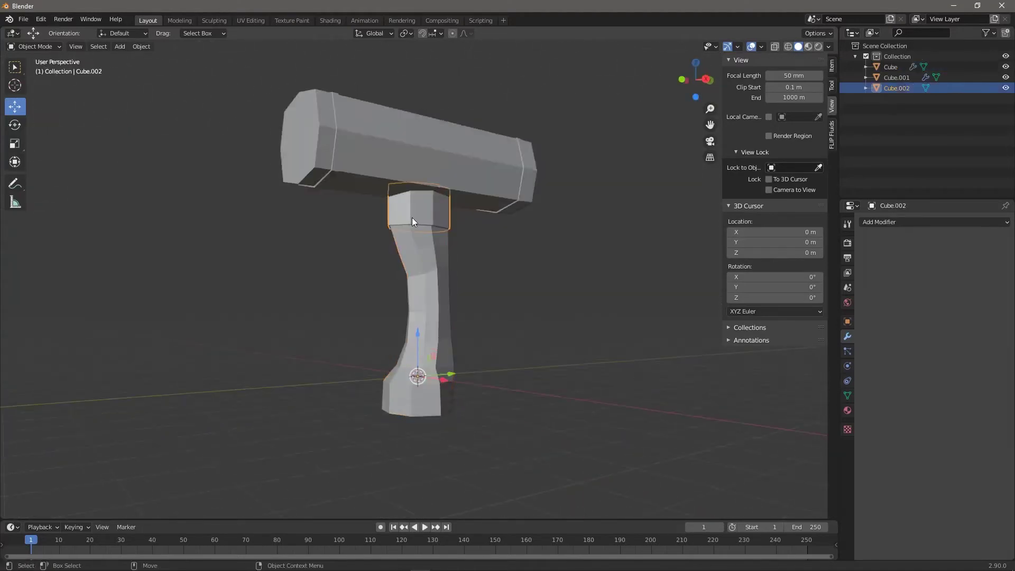
click(435, 302)
scroll(435, 302, up, 2)
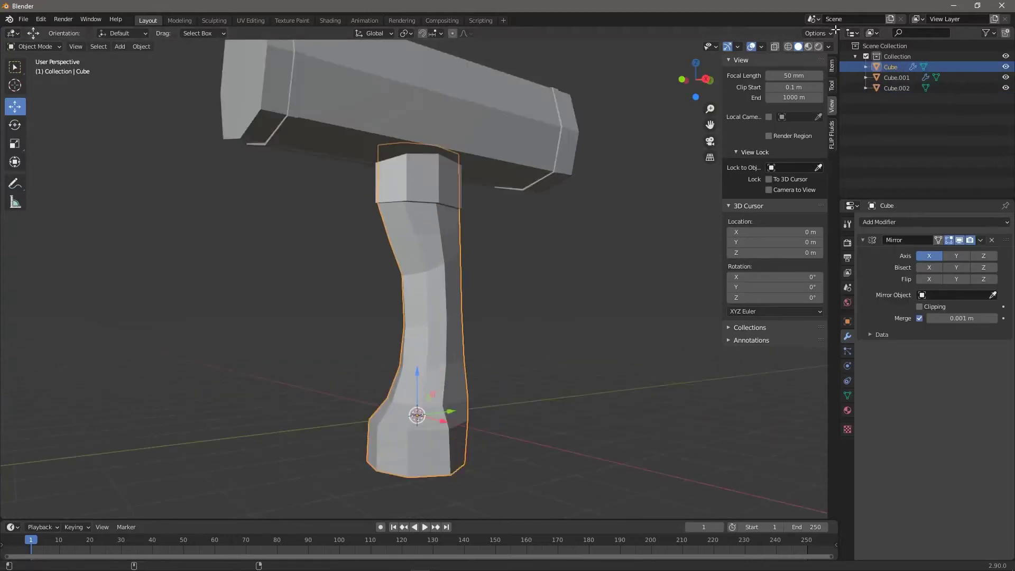
drag(838, 29, 545, 125)
Step: Apply the Mirror modifier on the handle
middle_drag(402, 317, 347, 306)
scroll(348, 307, up, 5)
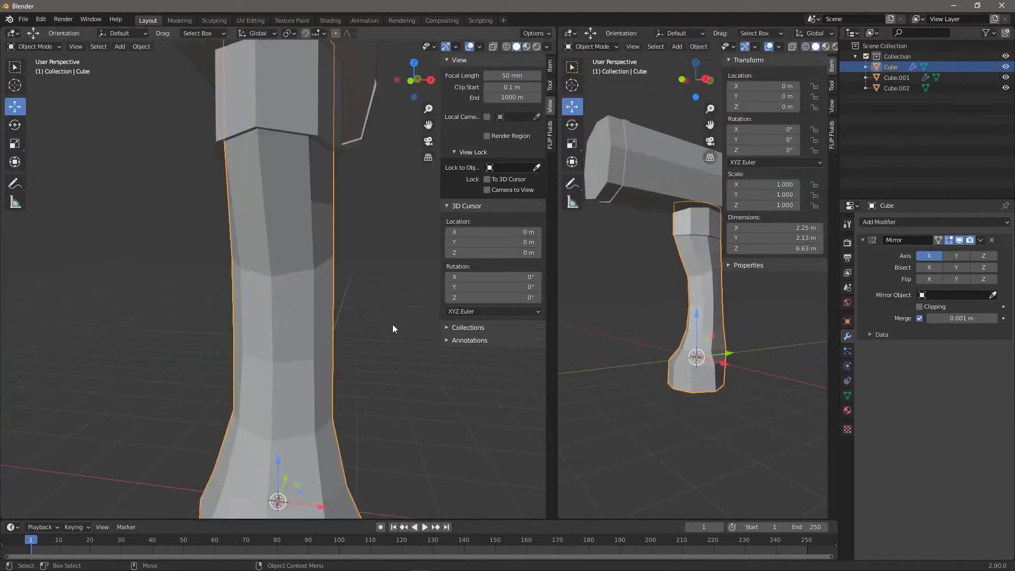
click(982, 241)
click(967, 256)
Step: Apply the Mirror modifier on the hammer head
scroll(328, 287, down, 3)
shift+middle_drag(341, 204, 351, 307)
click(305, 214)
middle_drag(370, 220, 360, 276)
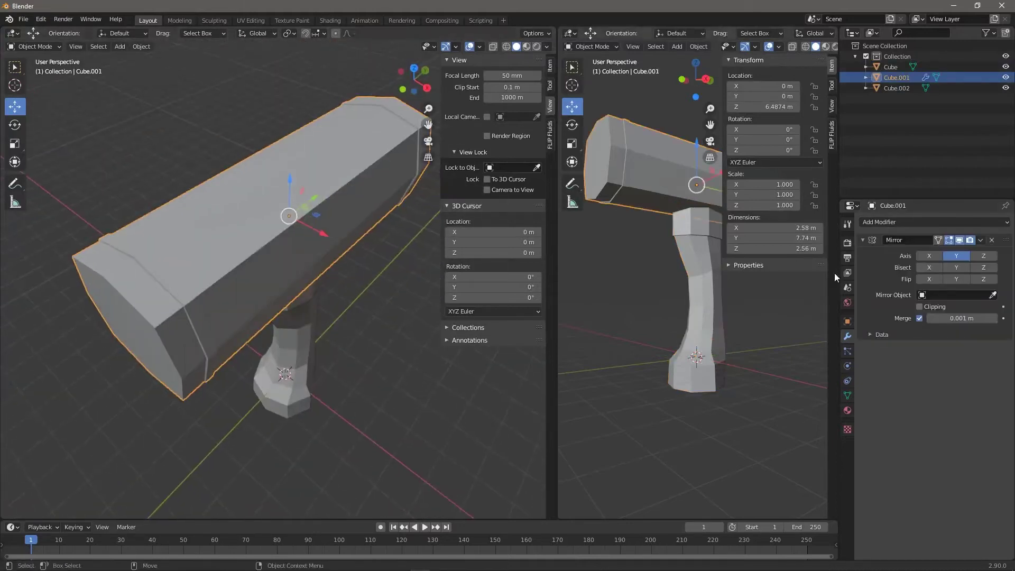
click(983, 241)
click(967, 256)
Step: Select the handle and switch the second viewport area to the UV Editor
middle_drag(267, 267, 290, 288)
click(294, 376)
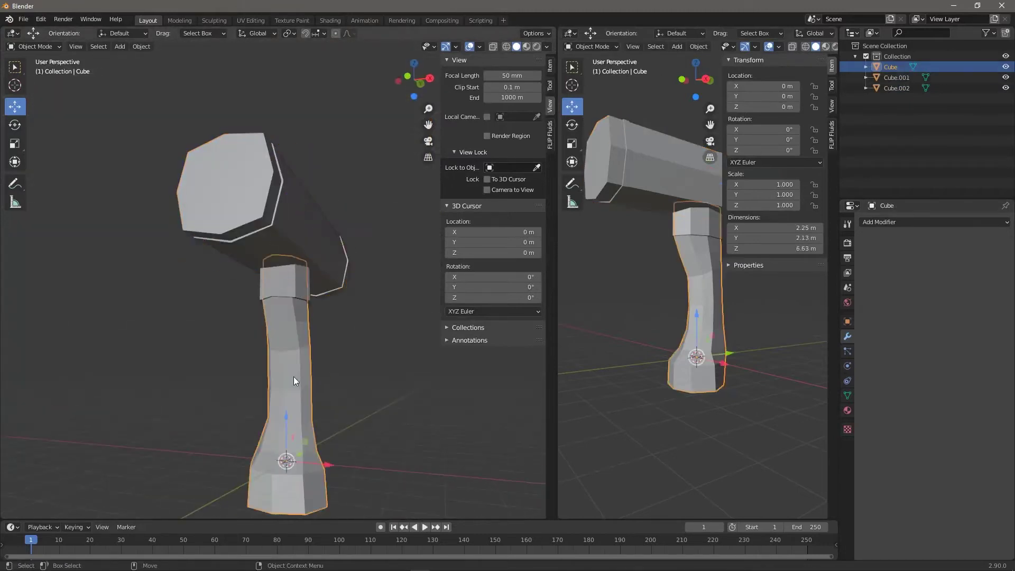
click(566, 31)
click(589, 85)
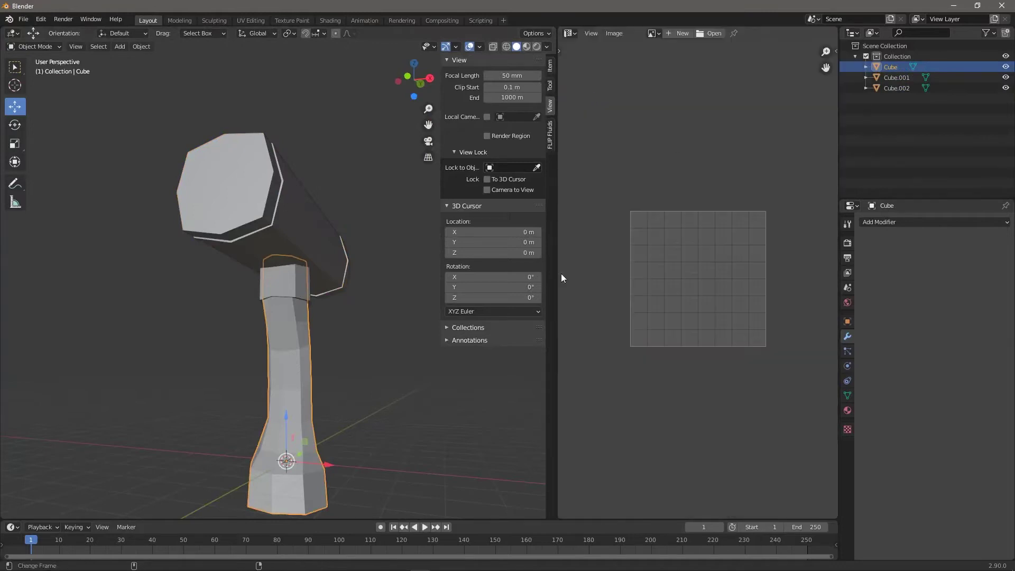
Step: Start editing the handle's mesh and select all its linked faces to show their UV layout
middle_drag(305, 353, 299, 349)
key(Tab)
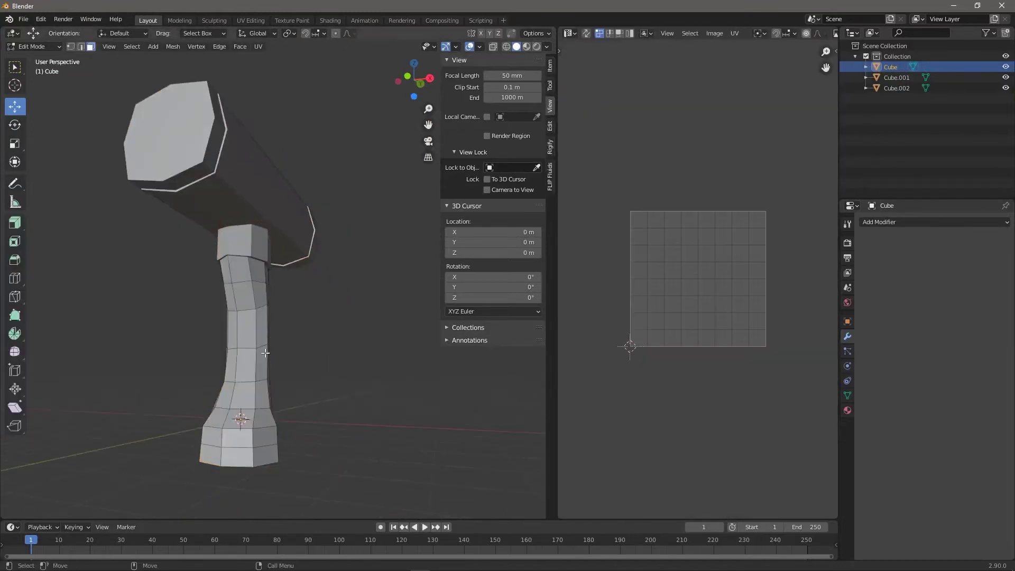
key(ctrl+l)
middle_drag(333, 306, 179, 325)
scroll(663, 296, up, 3)
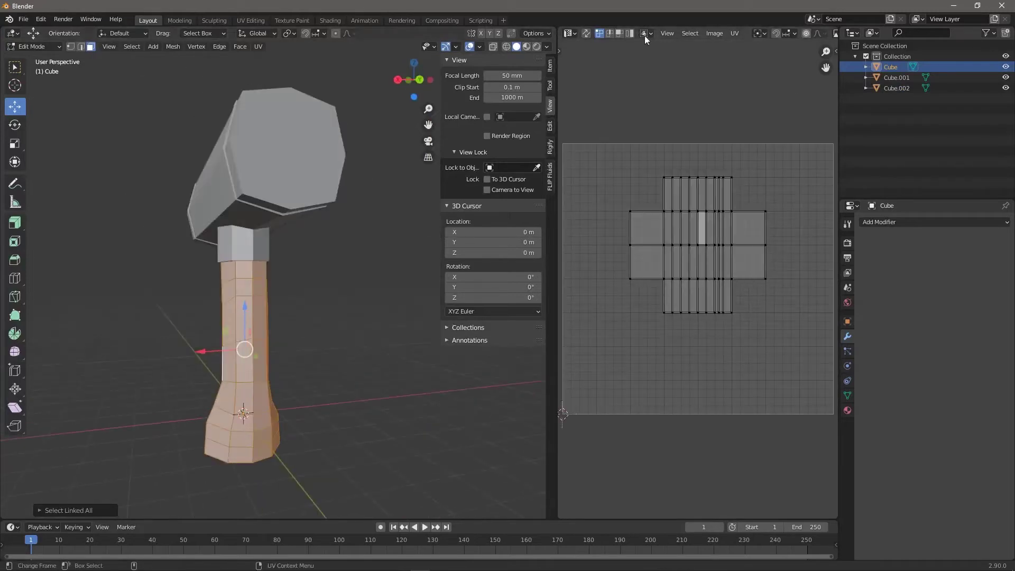
Step: Select the vertical centre edge loop running the full height of the handle and mark it as a seam
middle_drag(58, 311, 212, 296)
key(2)
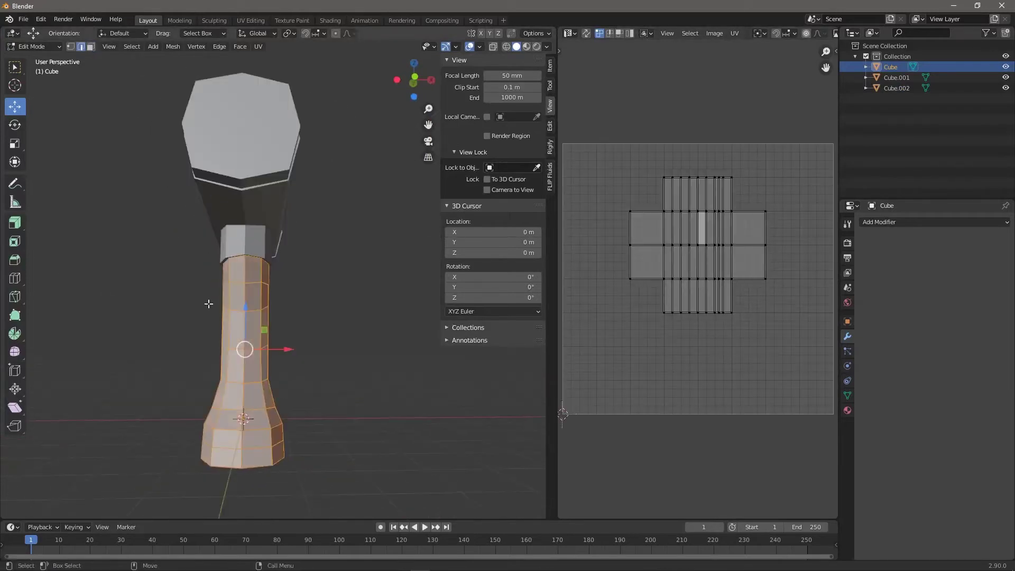
alt+click(245, 322)
middle_drag(324, 340, 277, 71)
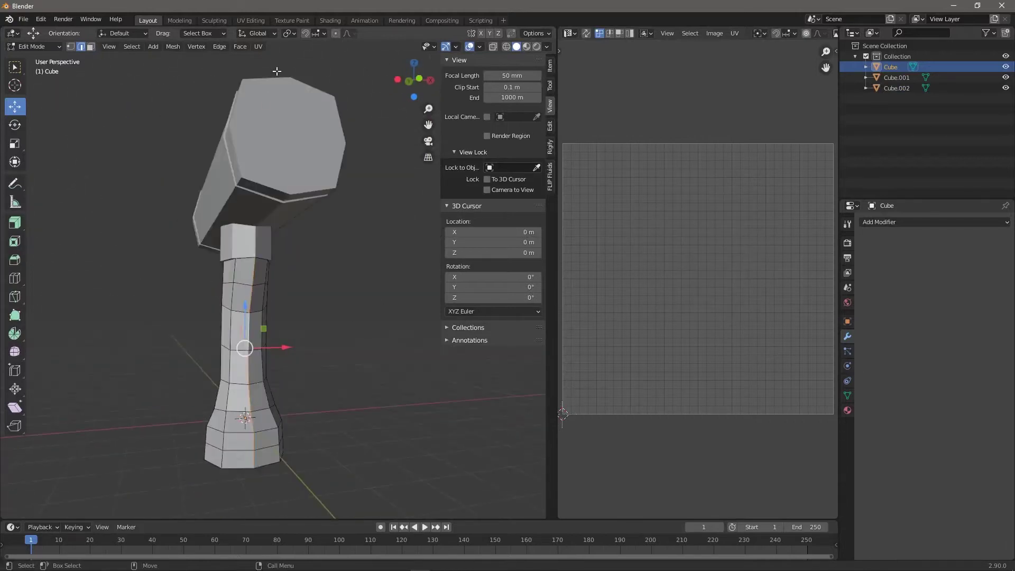
click(258, 48)
click(298, 183)
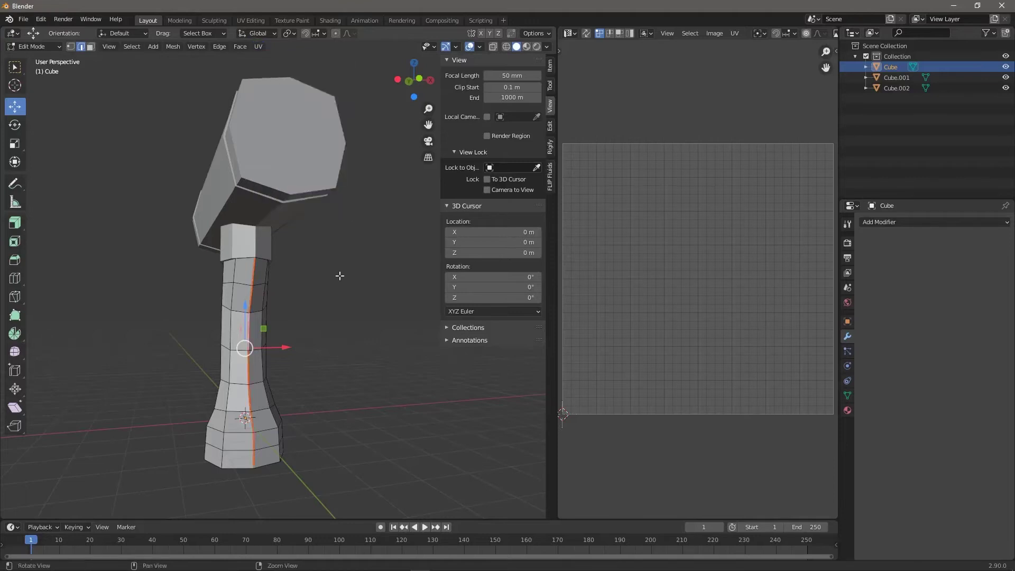
Step: Select the linked faces on both sides of the handle's seam and UV unwrap them
middle_drag(340, 275, 269, 271)
key(3)
click(252, 321)
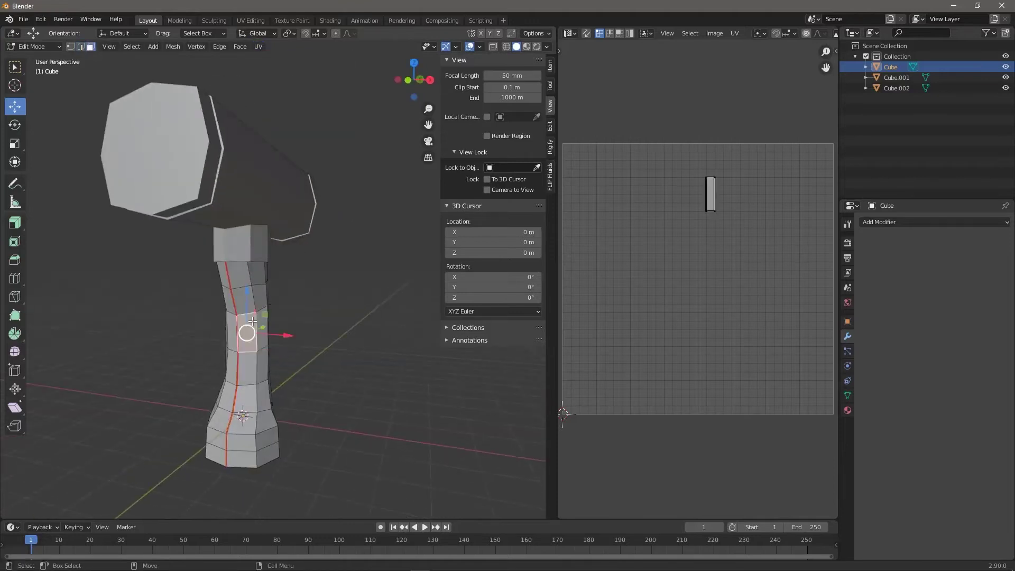
key(ctrl+l)
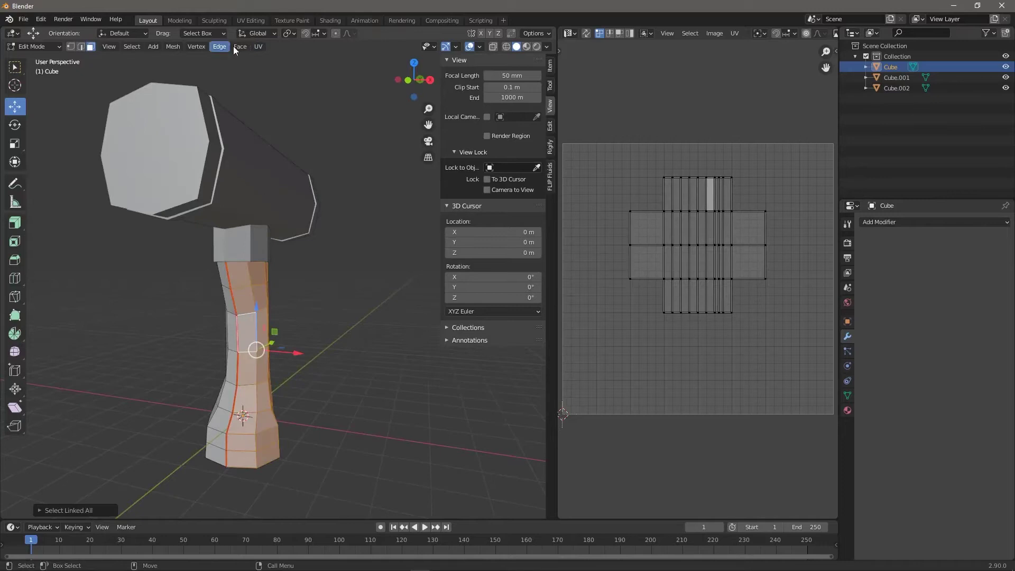
middle_drag(203, 275, 244, 298)
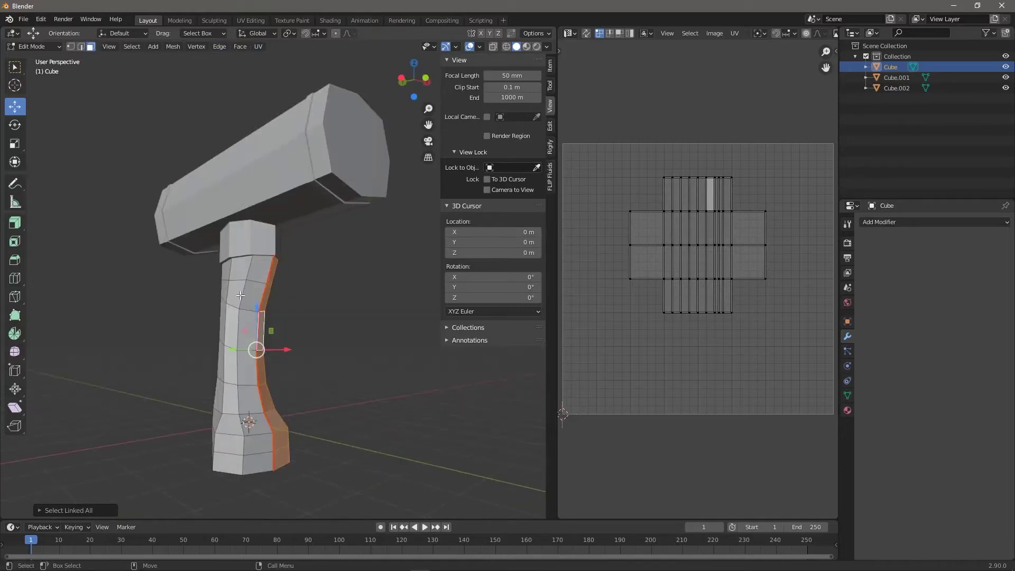
key(ctrl+l)
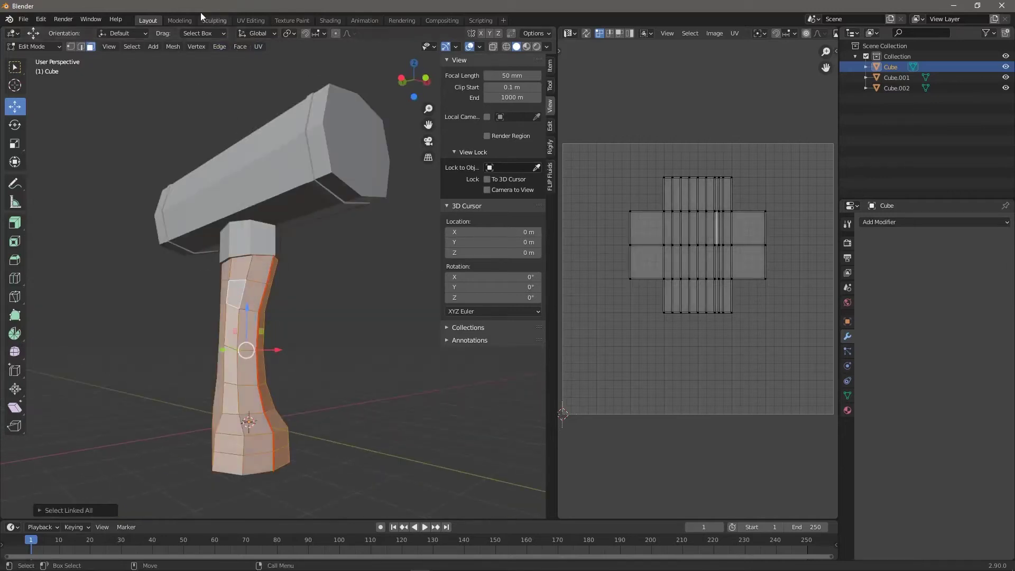
click(259, 46)
click(280, 59)
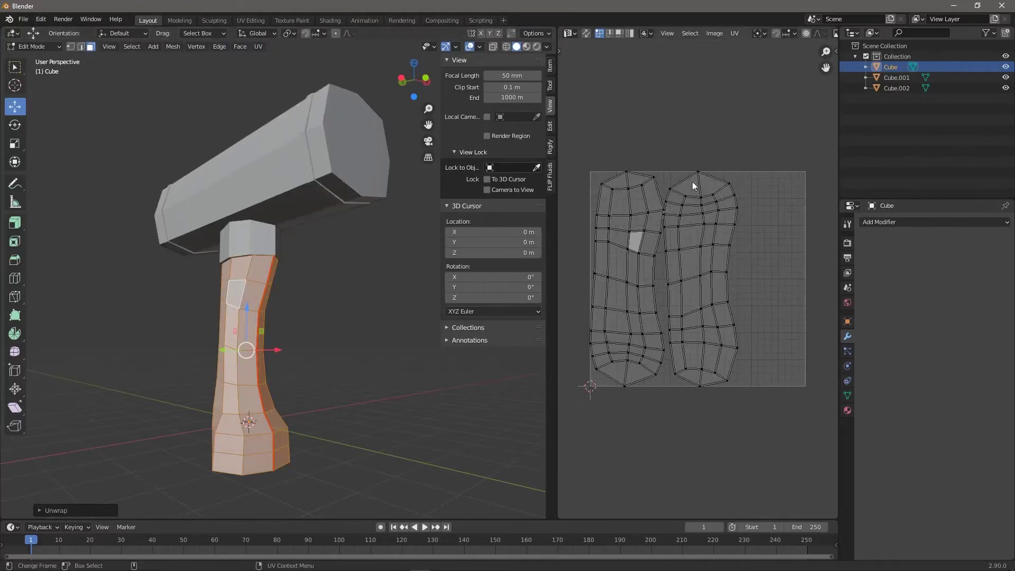
Step: Select the vertical edge loop along the side of the handle and mark it as a seam
middle_drag(345, 296, 222, 304)
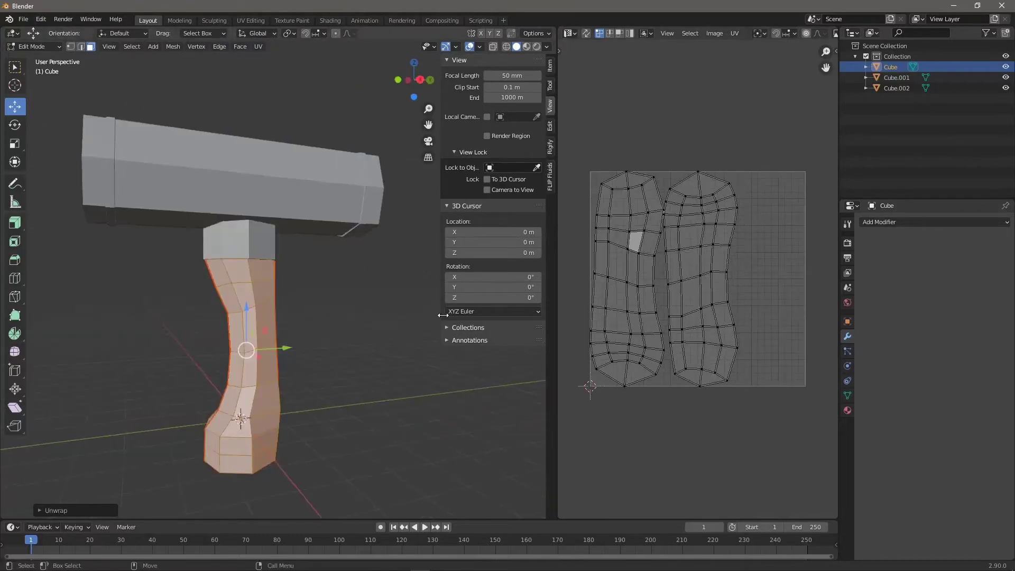
shift+middle_drag(159, 265, 226, 247)
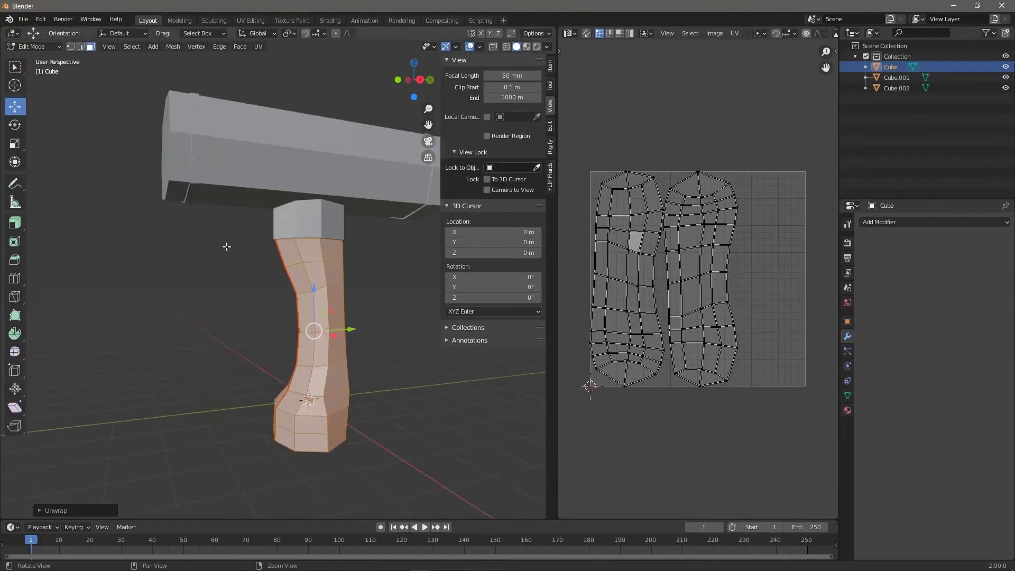
shift+middle_drag(373, 397, 307, 315)
scroll(280, 327, up, 3)
alt+click(206, 347)
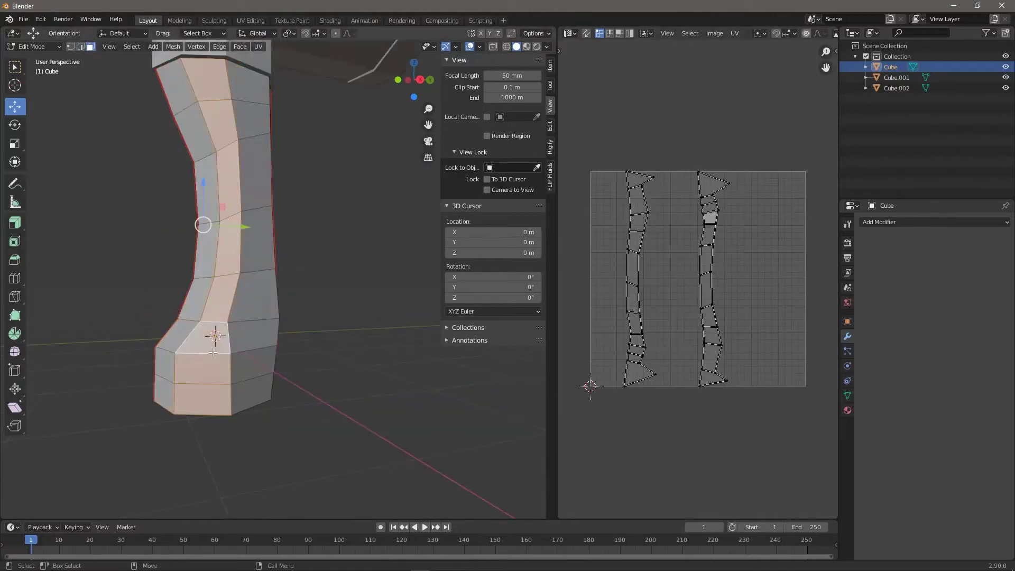
middle_drag(263, 349, 237, 286)
key(2)
alt+click(206, 353)
alt+click(229, 312)
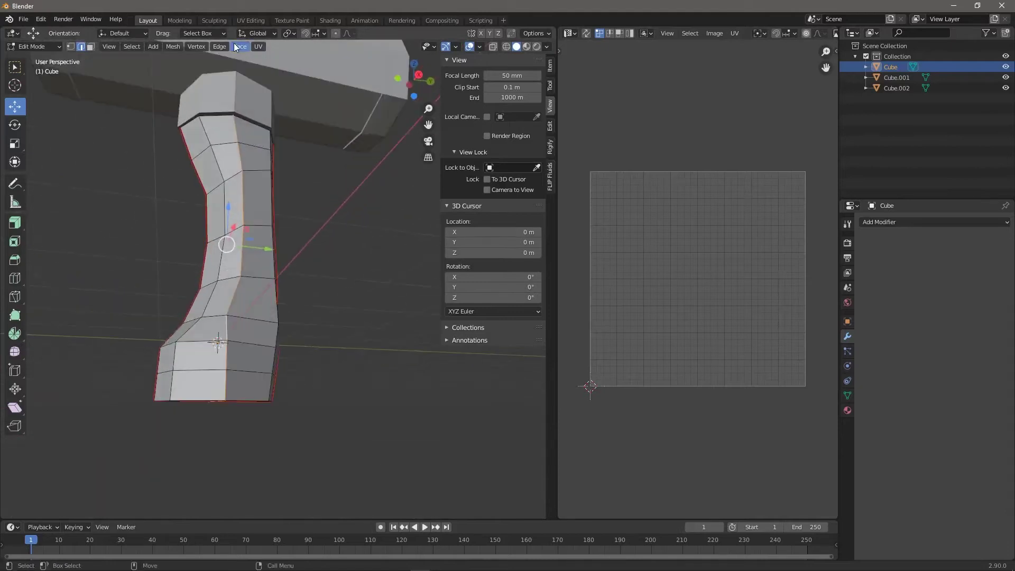
click(253, 48)
click(277, 183)
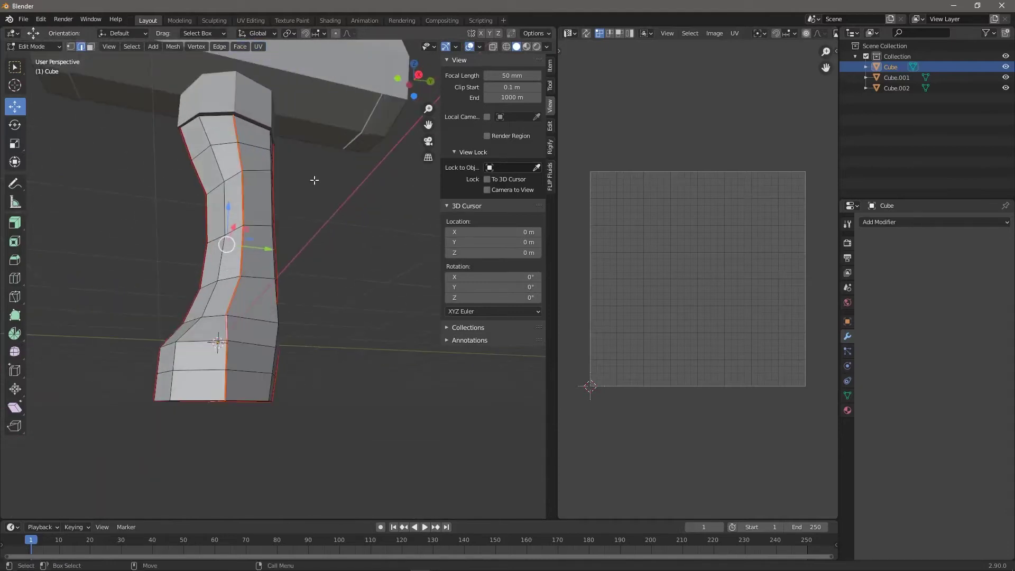
Step: Select the linked faces of one seamed section of the handle and extend the selection to the whole mesh
key(3)
click(222, 216)
key(ctrl+l)
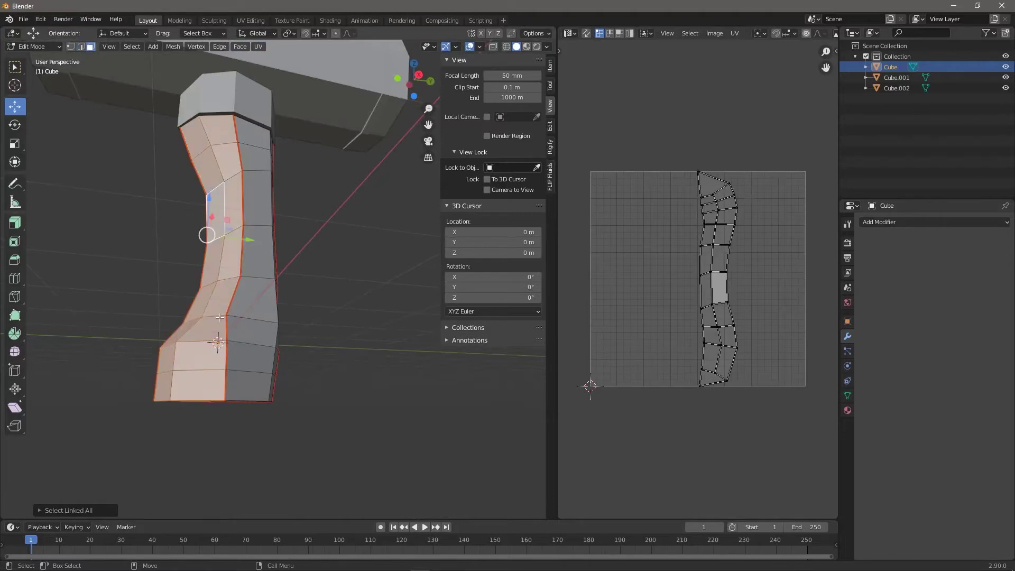
scroll(219, 317, down, 4)
key(a)
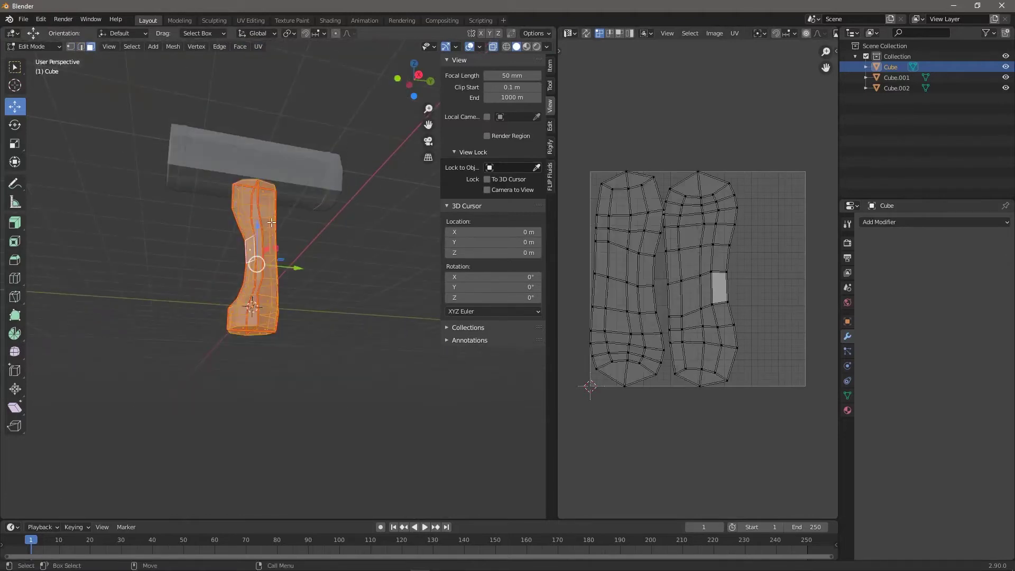
Step: Try Smart UV Project on the handle with an angle limit of 66 and undo it
click(258, 46)
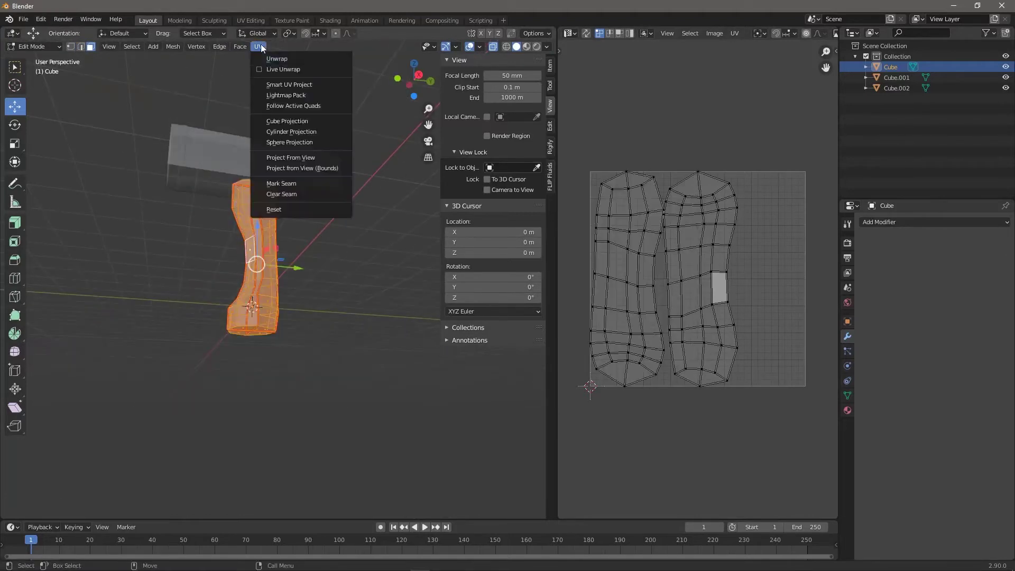
click(307, 87)
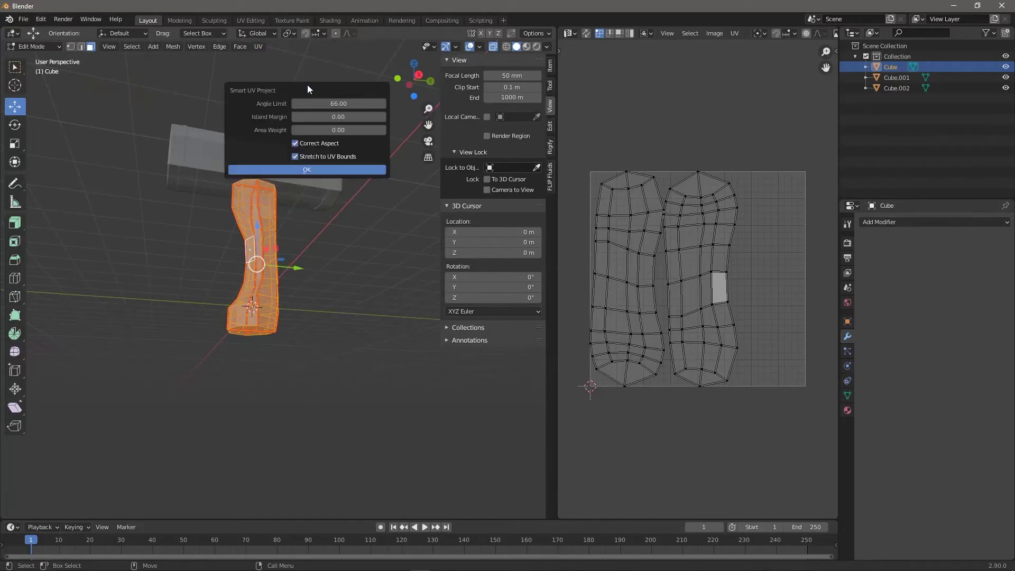
click(306, 169)
key(ctrl+z)
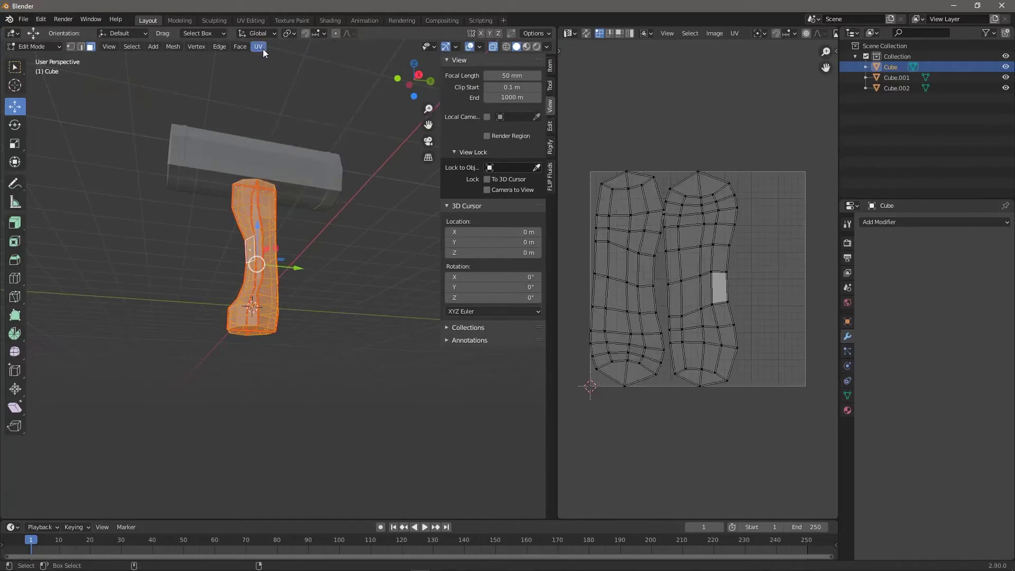
Step: UV unwrap the whole handle along its marked seams and leave its mesh editing
click(258, 46)
click(281, 59)
scroll(695, 281, up, 1)
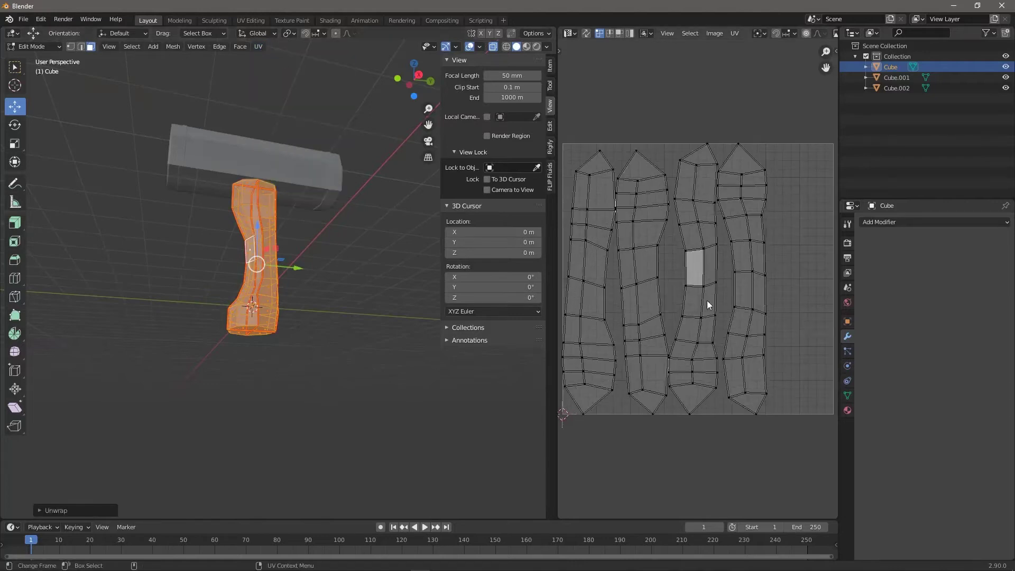
key(Tab)
Step: Select the collar between the handle and the head and start editing its mesh
mouse_move(291, 284)
middle_down()
mouse_move(273, 246)
mouse_move(297, 278)
mouse_move(285, 279)
middle_up()
scroll(278, 280, up, 4)
scroll(264, 254, down, 4)
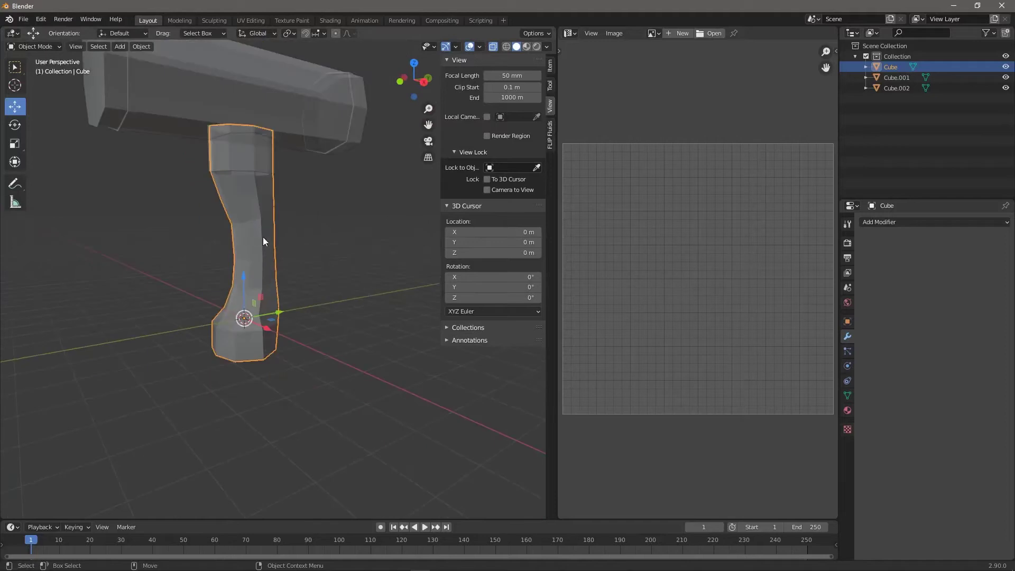
mouse_move(224, 270)
middle_down()
mouse_move(290, 205)
mouse_move(239, 250)
mouse_move(223, 210)
mouse_move(251, 229)
mouse_move(234, 284)
middle_up()
click(251, 246)
scroll(223, 211, up, 5)
key(Tab)
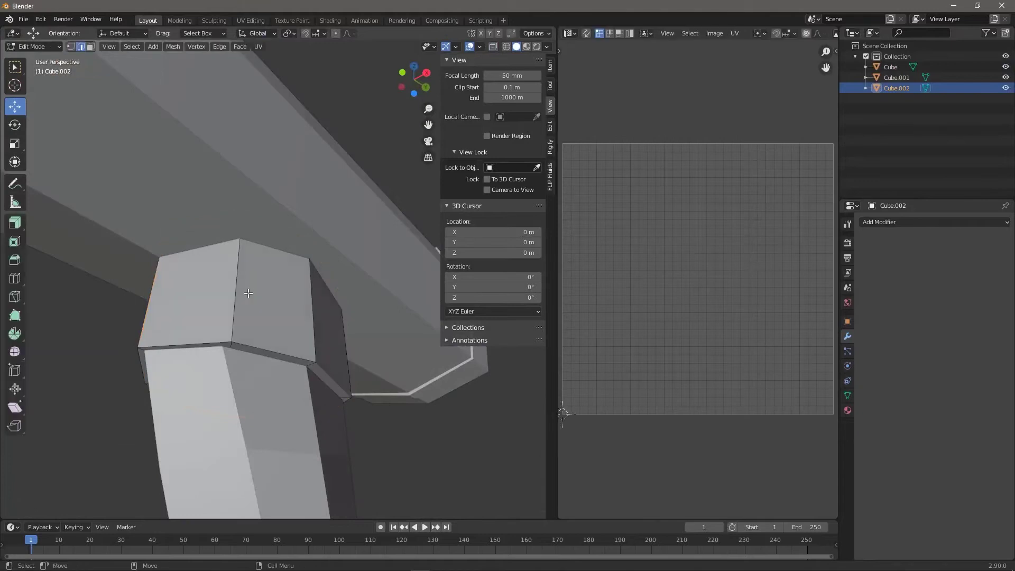
Step: Mark the collar's selected rim and vertical edge loops as seams
alt+click(174, 338)
middle_drag(175, 338, 205, 91)
key(alt+z)
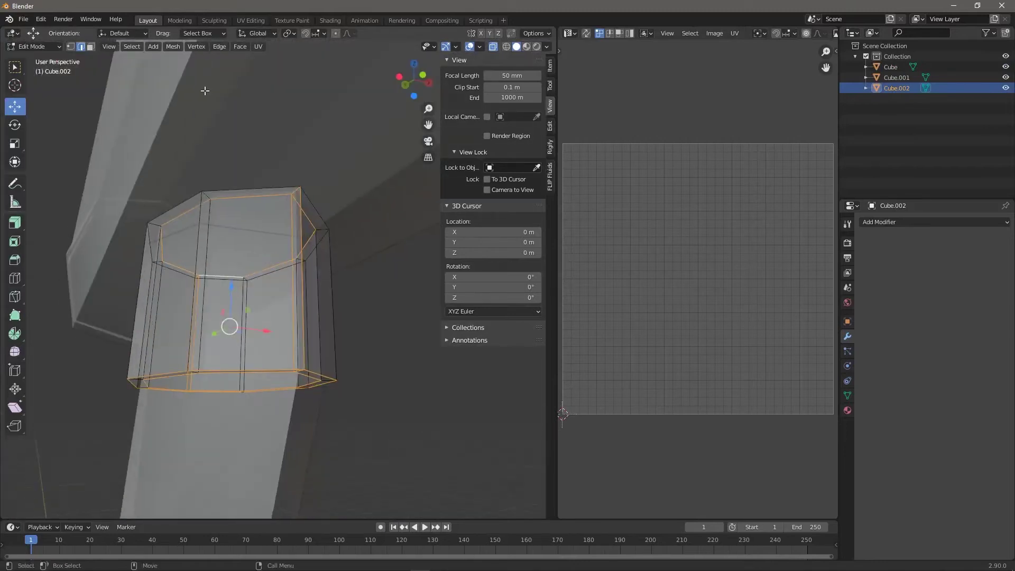
click(258, 46)
click(308, 188)
Step: Select the linked faces of one collar section in face mode to check how the seams divide the mesh
scroll(307, 183, down, 6)
middle_drag(307, 183, 233, 238)
key(alt+z)
key(ctrl+Tab)
key(Tab)
key(3)
click(256, 319)
key(ctrl+l)
middle_drag(296, 201, 222, 193)
key(alt+z)
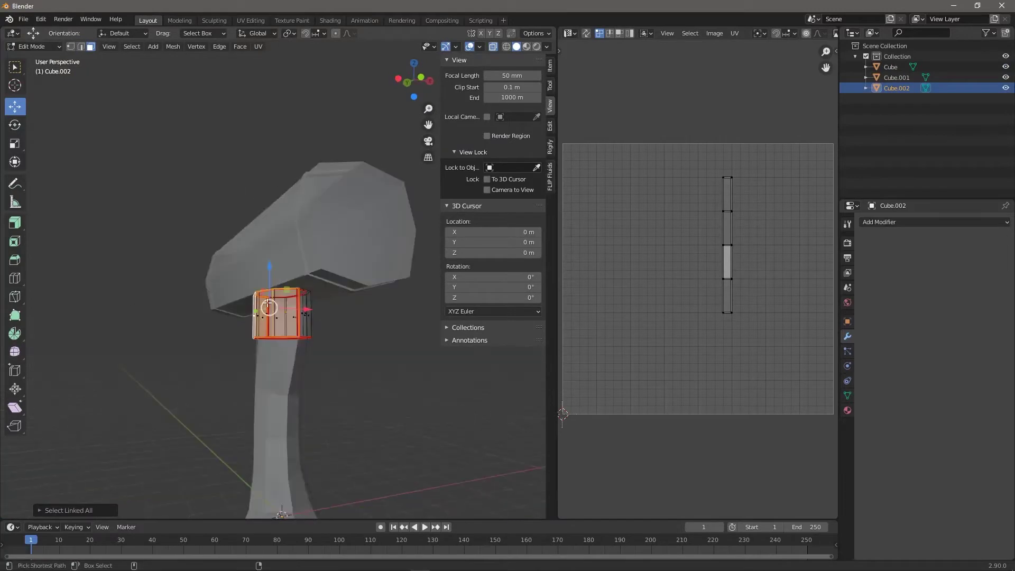
Step: Select all of the collar's faces and UV unwrap them along the seams
key(a)
key(a)
click(259, 48)
drag(216, 365, 257, 381)
key(a)
click(258, 47)
click(266, 58)
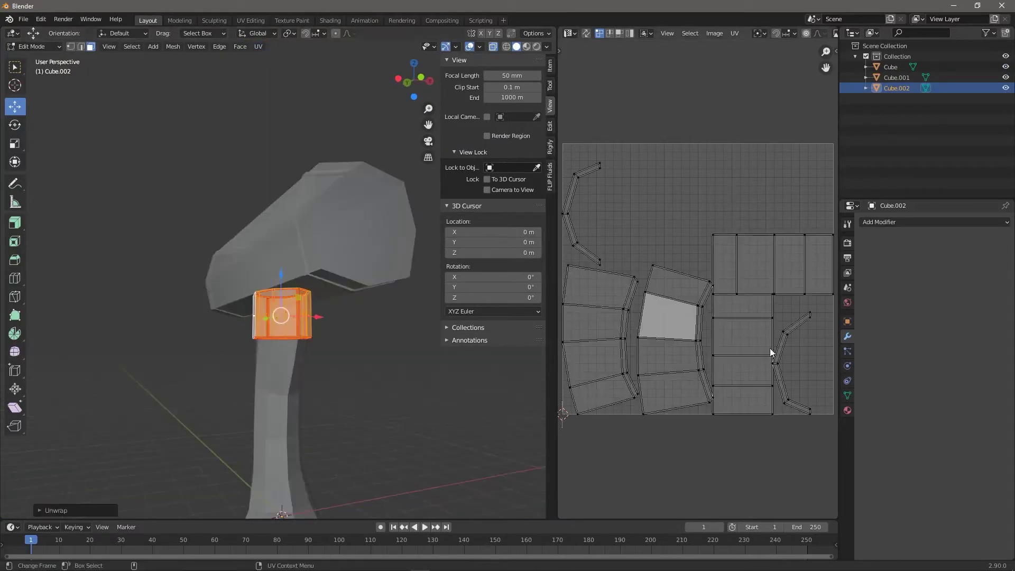
Step: Turn off the see-through display, finish editing the collar and select the hammer head
key(Tab)
middle_drag(252, 296, 288, 319)
key(Tab)
click(81, 47)
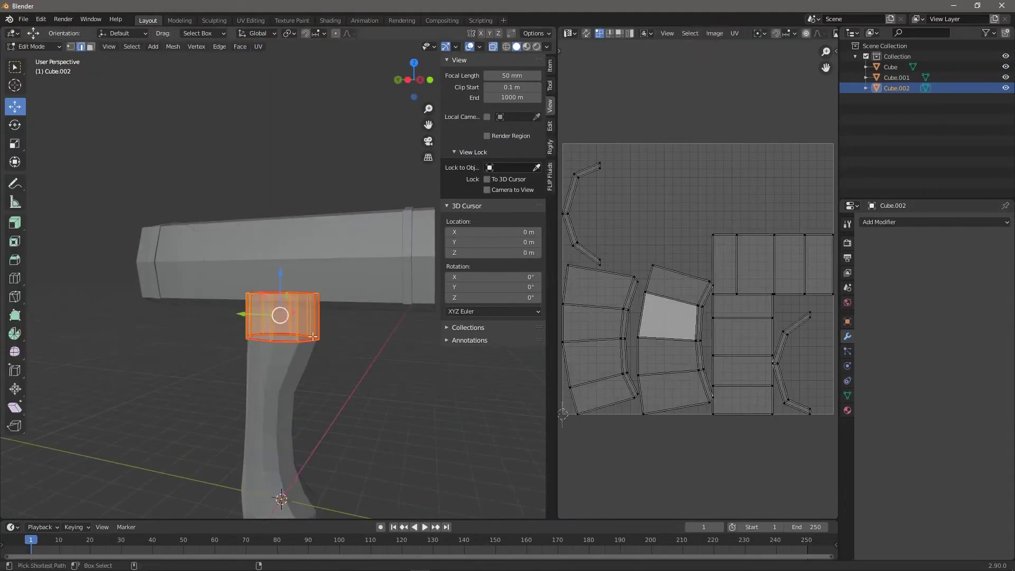
key(alt+z)
shift+middle_drag(391, 267, 218, 304)
key(Tab)
click(221, 286)
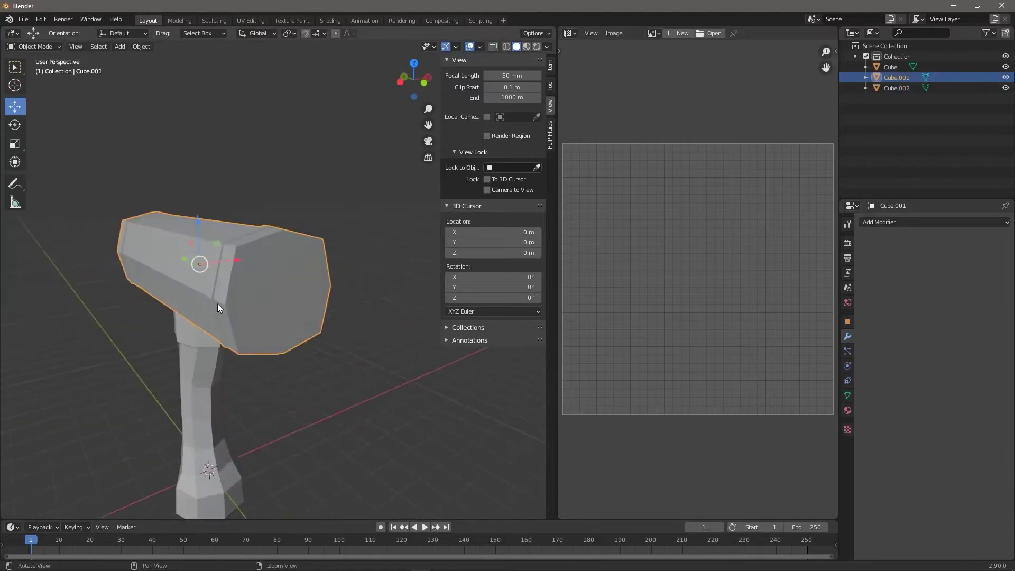
Step: Select all linked faces of the hammer head and apply Smart UV Project with angle limit 66 and island margin 0
key(Tab)
key(ctrl+l)
middle_drag(261, 260, 296, 281)
click(258, 46)
click(289, 85)
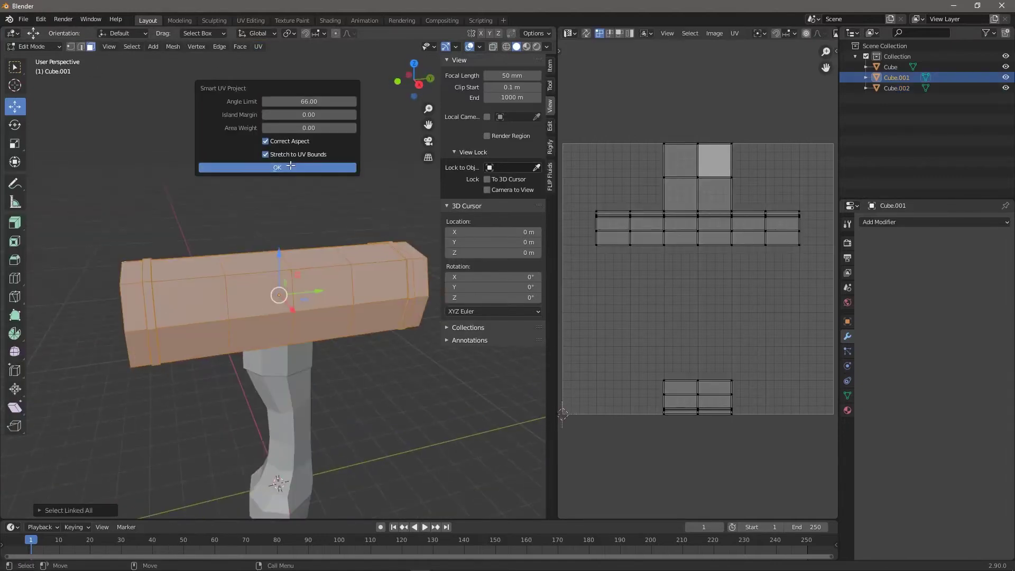
click(296, 166)
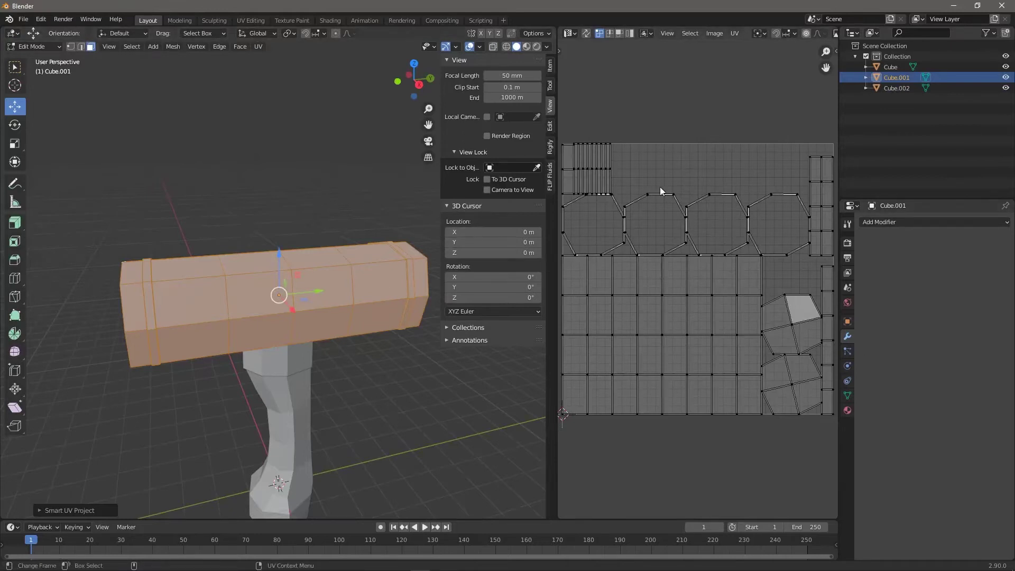
Step: Examine how the faces around the head's raised end band map to the UV layout by selecting individual faces and loops
scroll(220, 274, up, 8)
shift+middle_drag(220, 273, 166, 272)
scroll(165, 272, down, 4)
scroll(254, 306, up, 4)
click(170, 254)
scroll(255, 307, down, 4)
middle_drag(254, 307, 296, 302)
alt+click(232, 265)
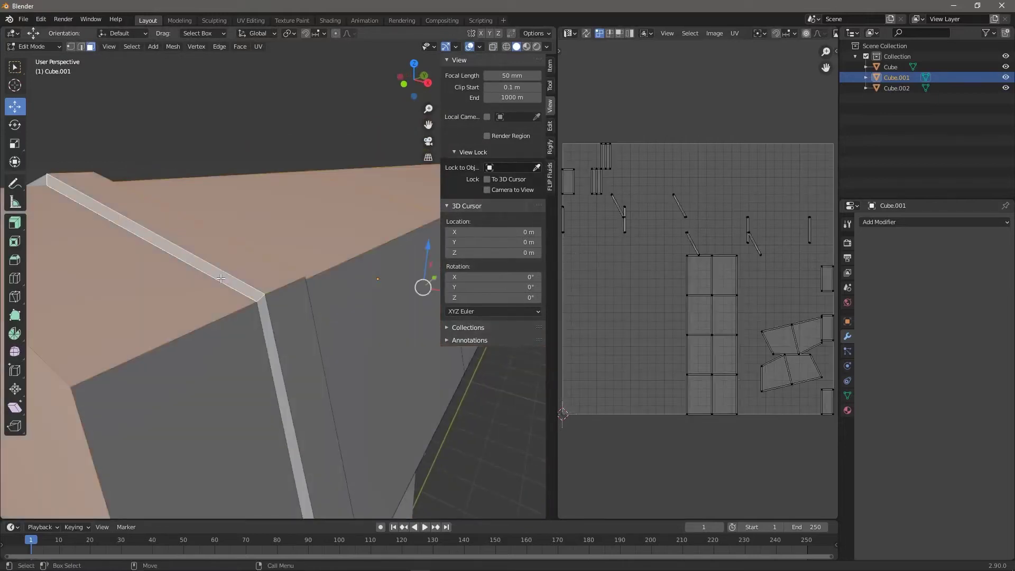
click(227, 264)
shift+click(275, 339)
scroll(319, 327, down, 10)
key(Tab)
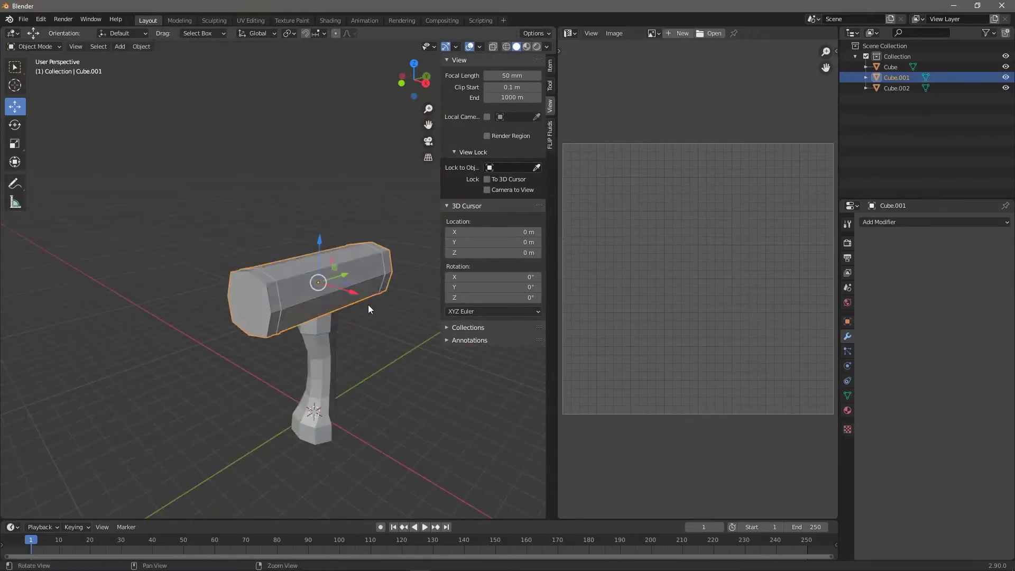
Step: Rename the hammer head object as hammer
middle_drag(295, 217, 228, 302)
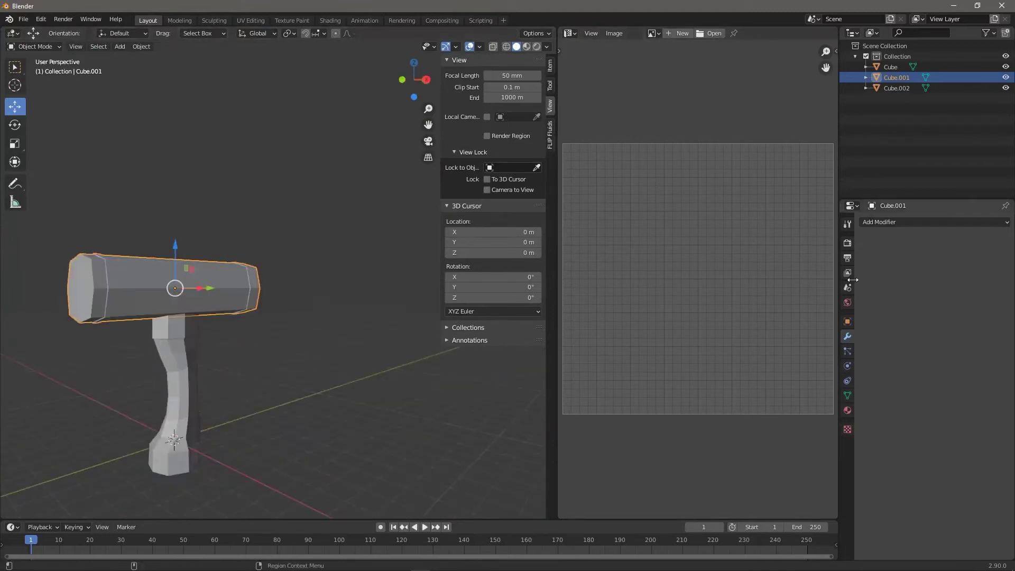
click(848, 322)
click(909, 221)
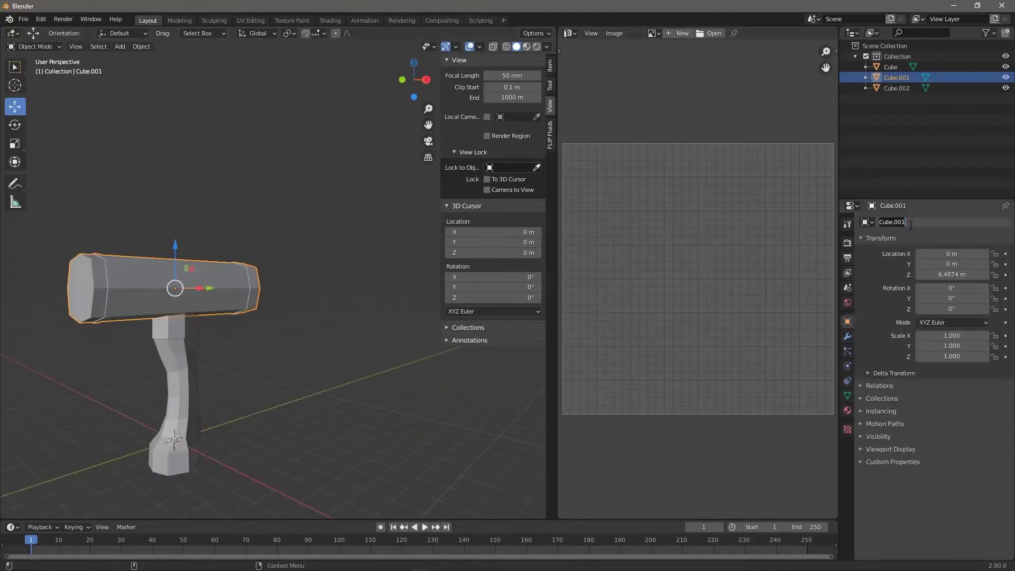
text(hammer)
key(Return)
Step: Rename the collar object as bjolt
click(173, 326)
click(916, 222)
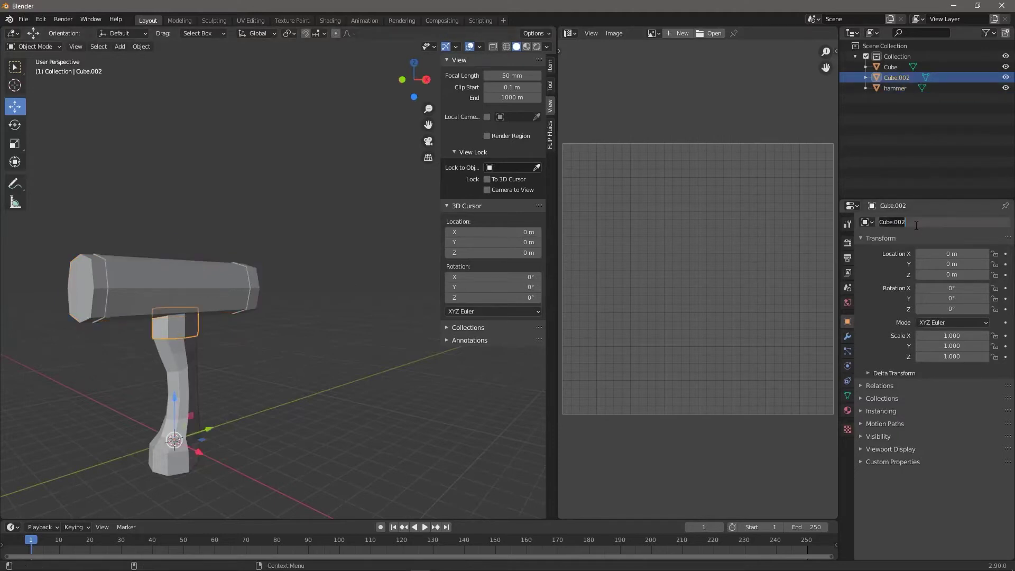
text(bjolt)
key(Return)
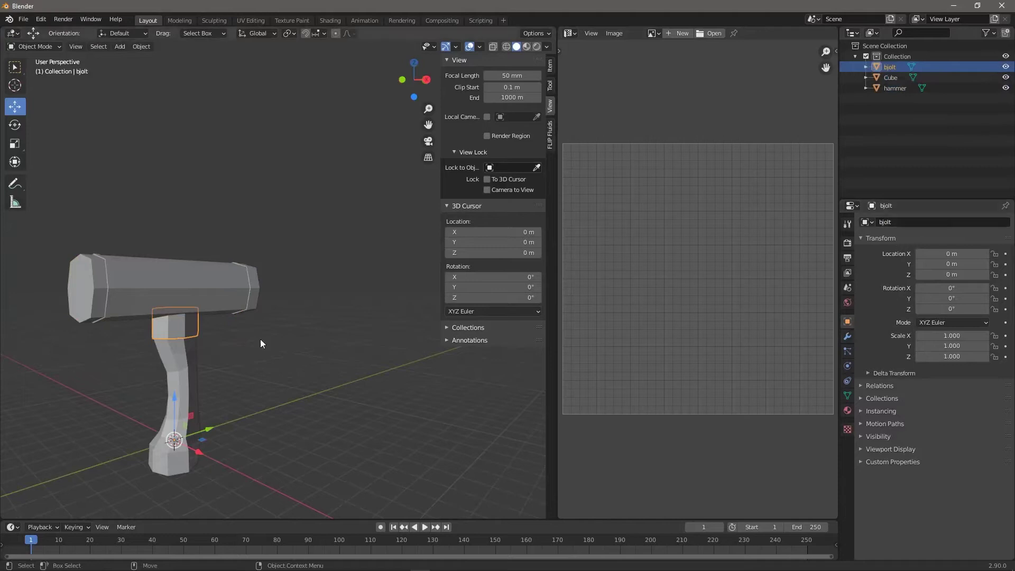
Step: Rename the handle object as handle
click(173, 361)
click(909, 219)
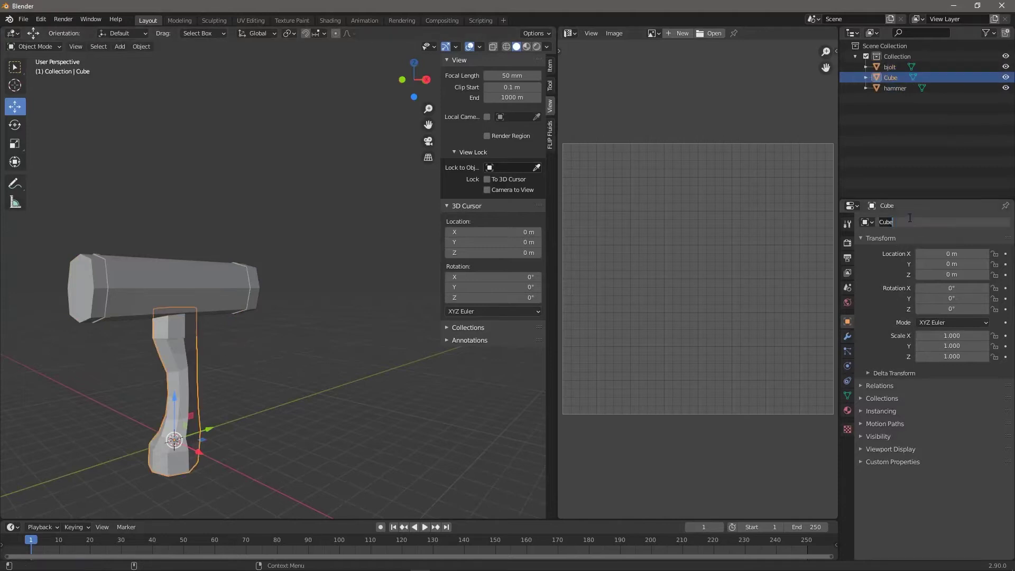
text(handel)
key(Return)
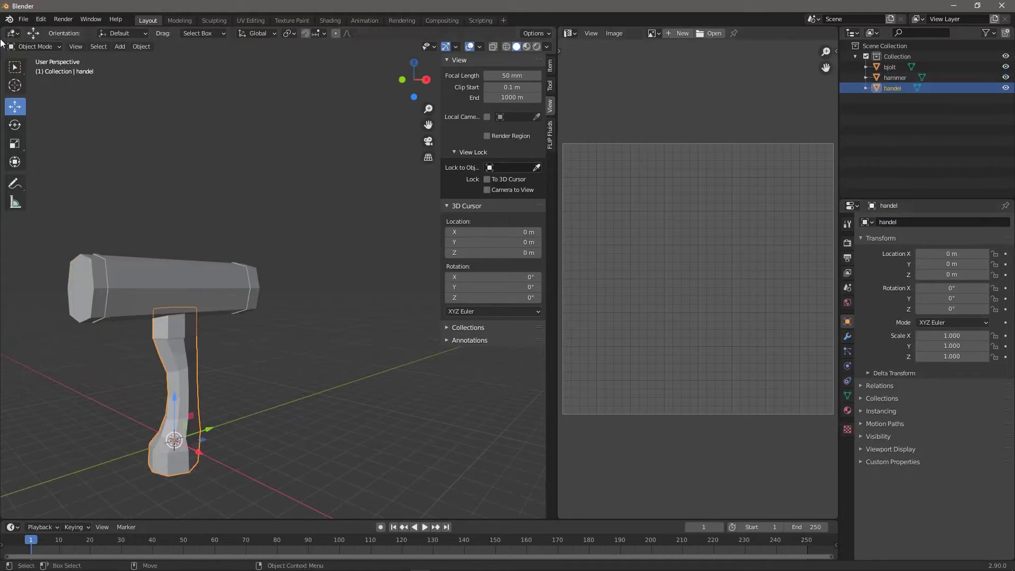
click(910, 219)
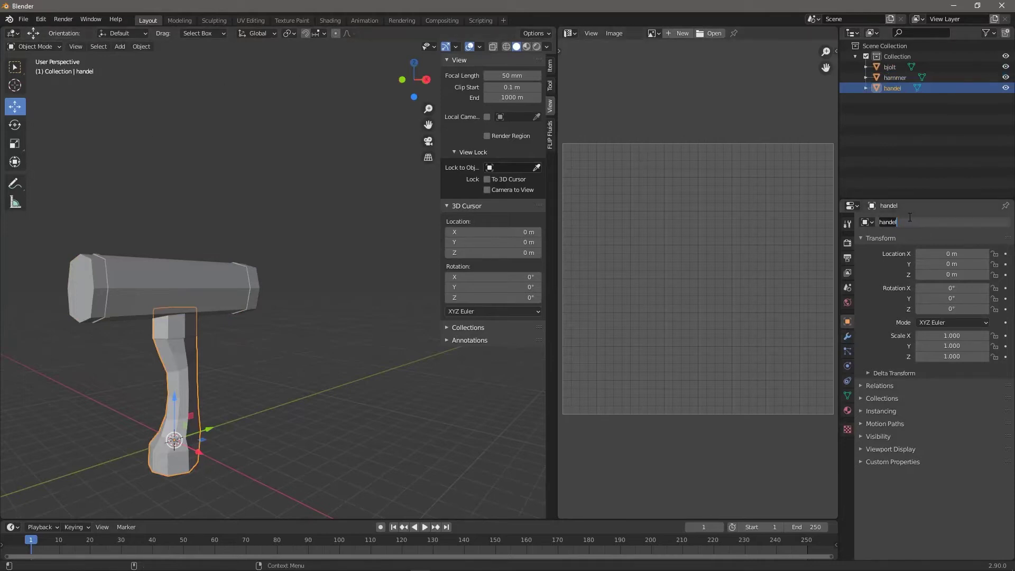
text(han)
key(Return)
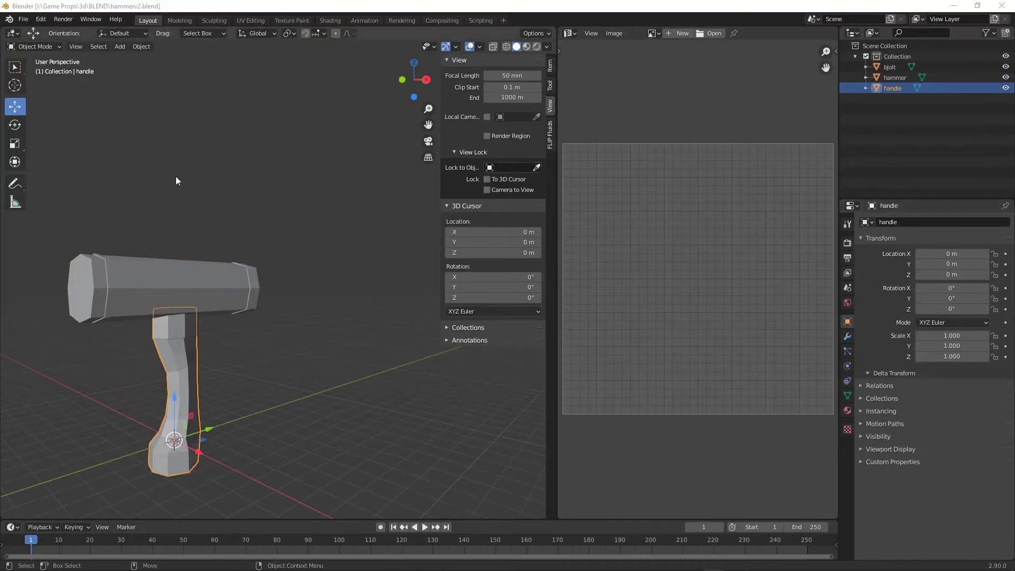
Step: Join the handle, collar and head into a single object, with the hammer head as the active object
middle_drag(222, 338, 192, 244)
click(193, 244)
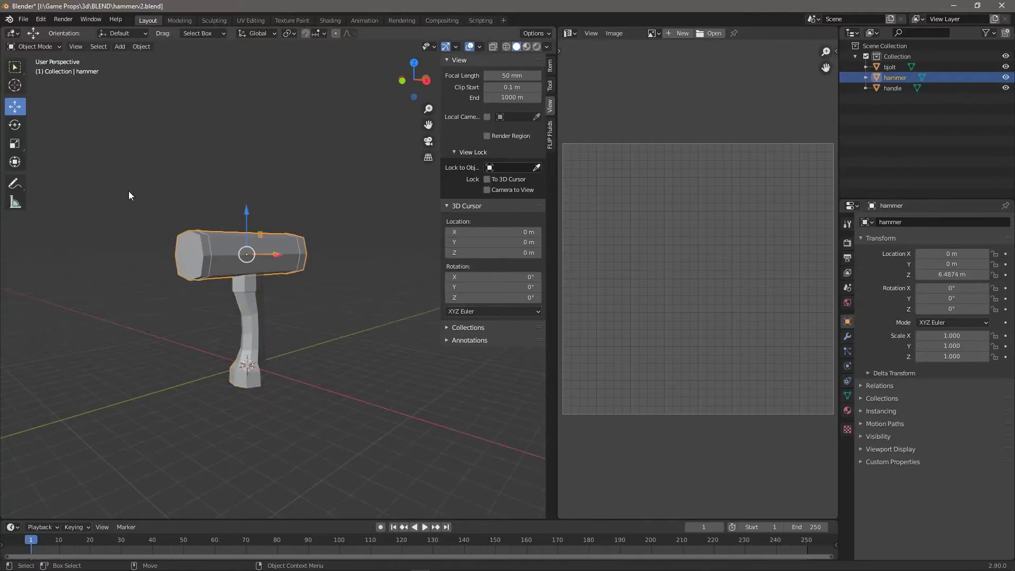
drag(129, 191, 362, 377)
click(142, 47)
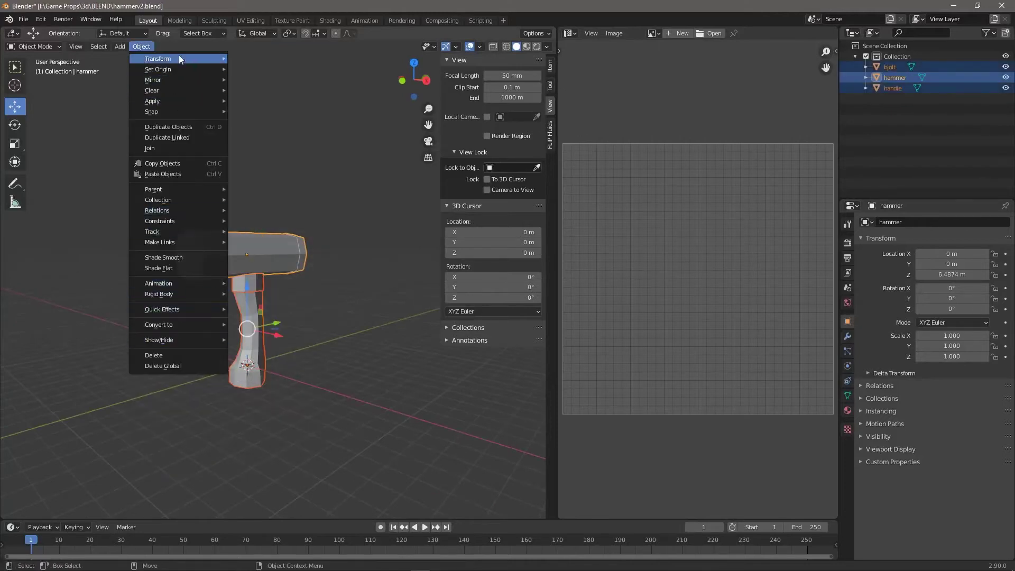
click(177, 147)
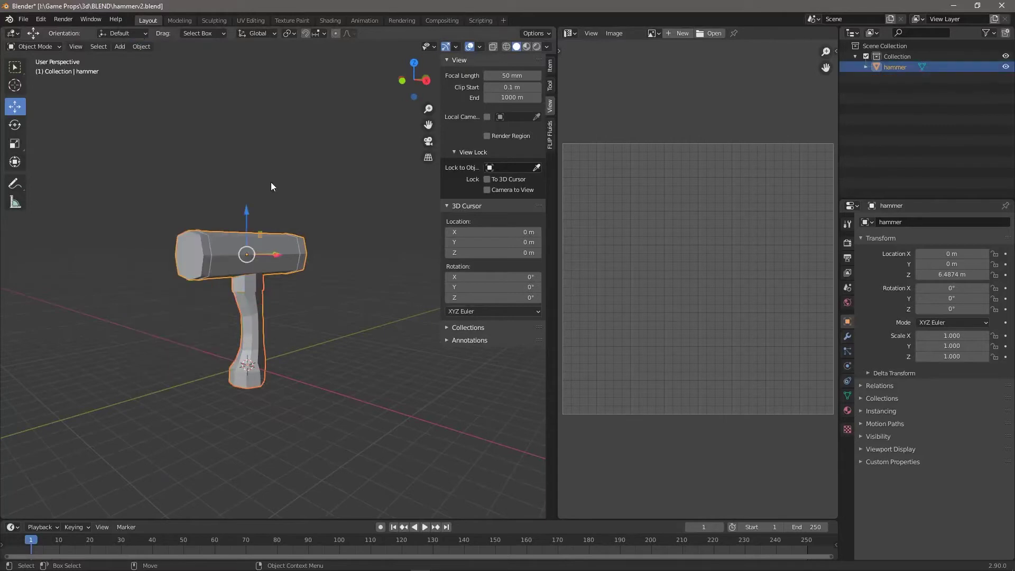
Step: Unwrap all faces of the joined hammer with Smart UV Project, using a 66 angle limit and a 0.06 island margin
scroll(275, 227, up, 2)
key(Tab)
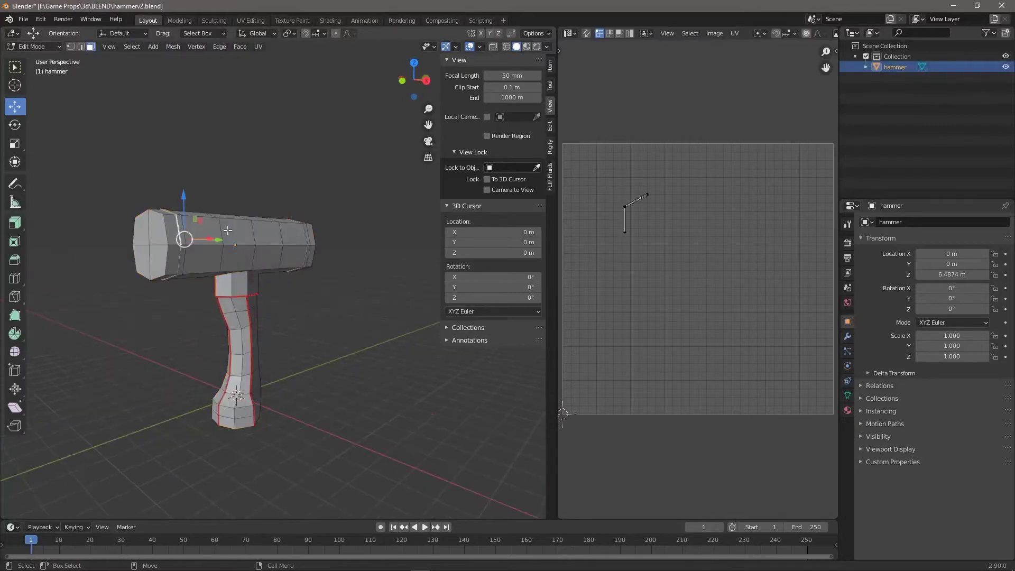
ctrl+click(197, 246)
key(alt+z)
scroll(212, 285, down, 4)
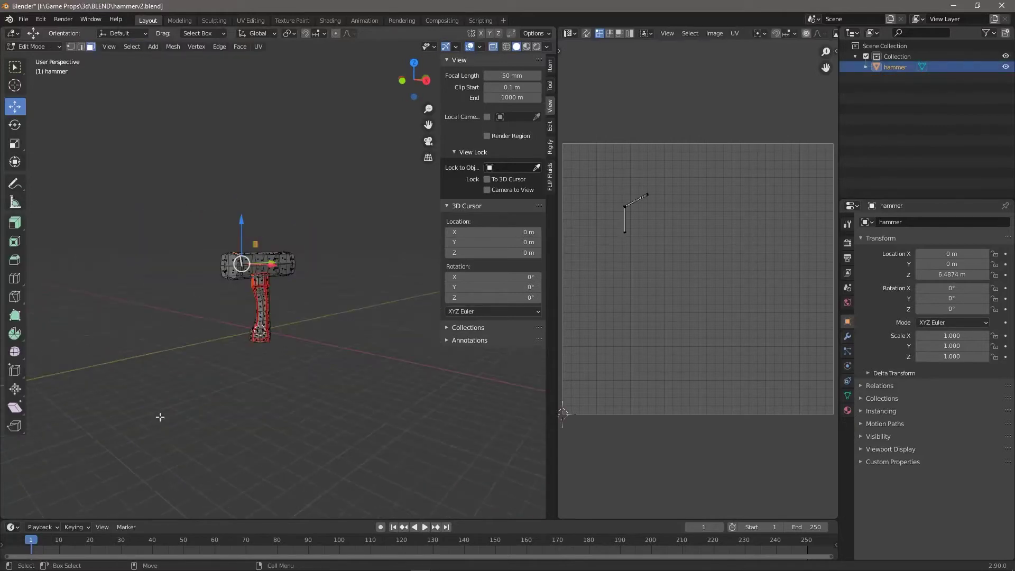
key(a)
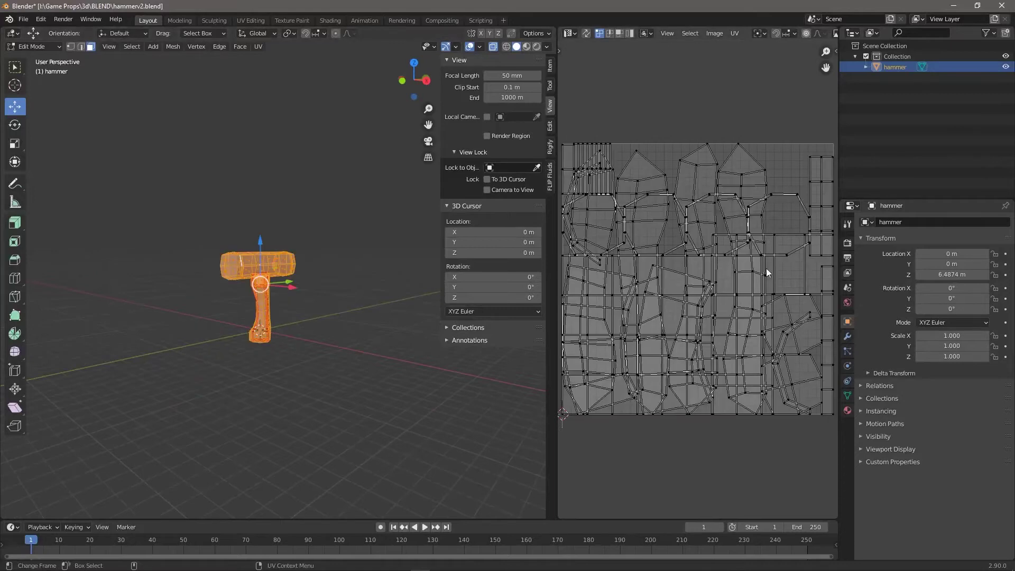
click(264, 45)
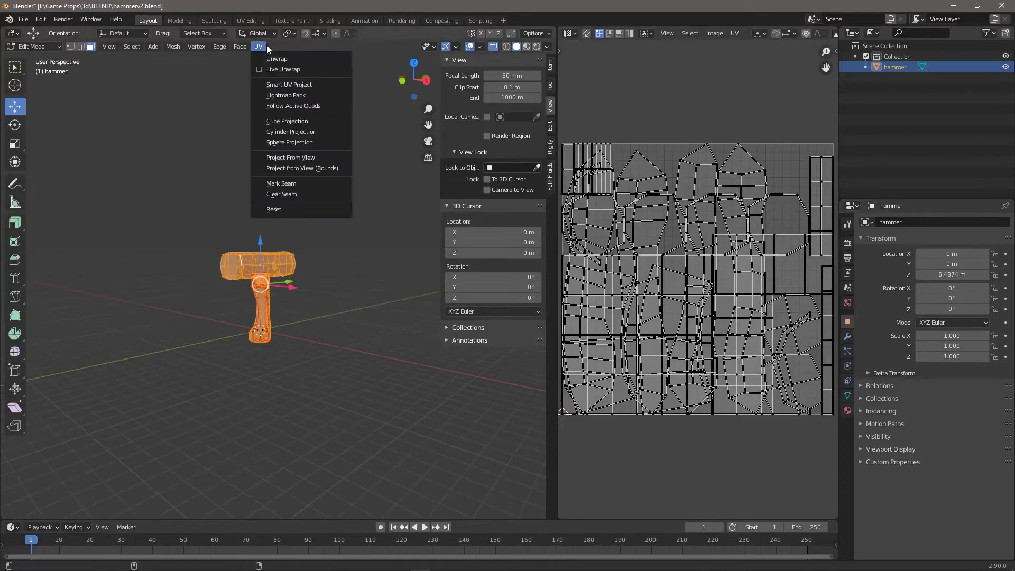
click(288, 84)
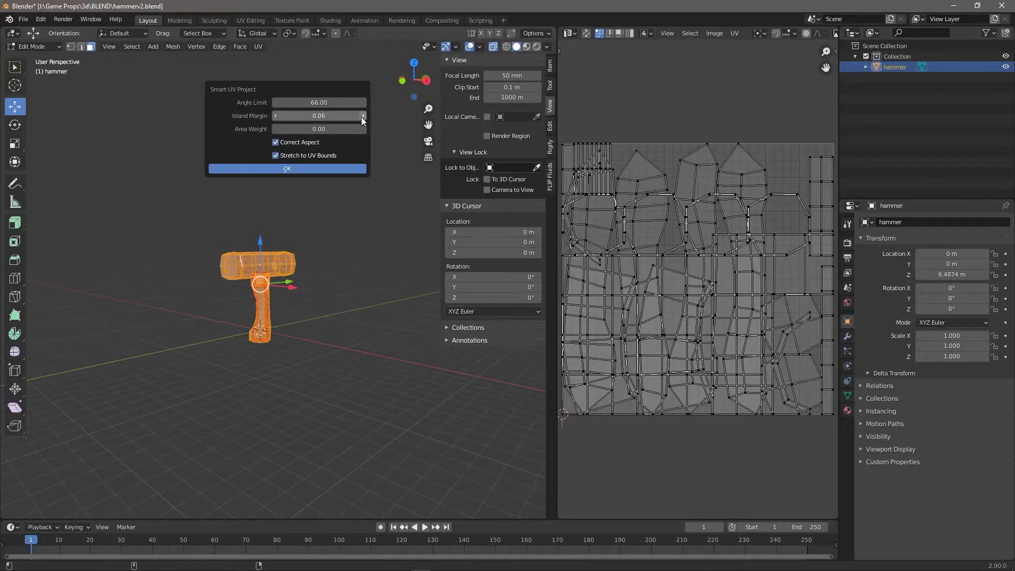
click(257, 169)
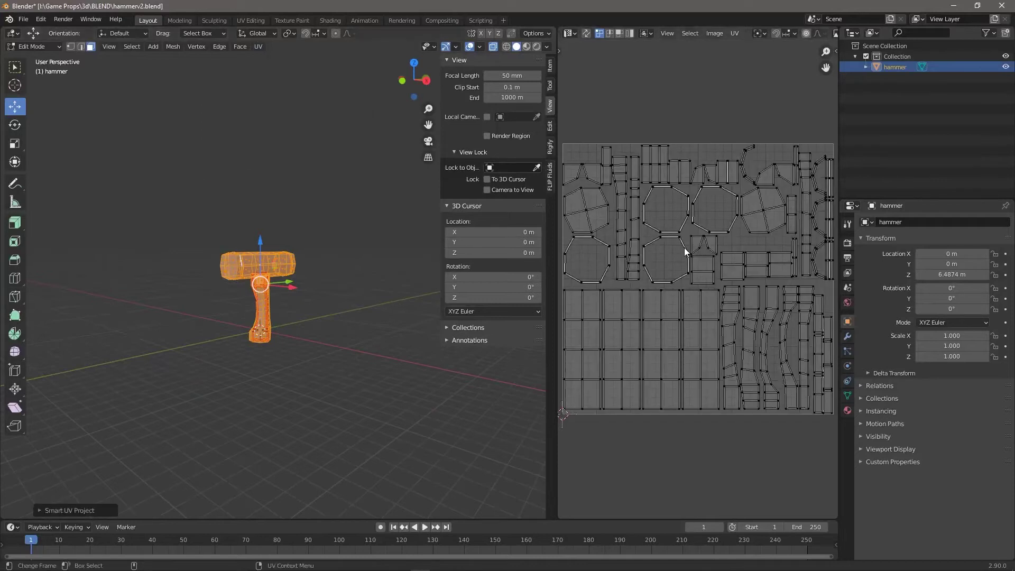
key(Tab)
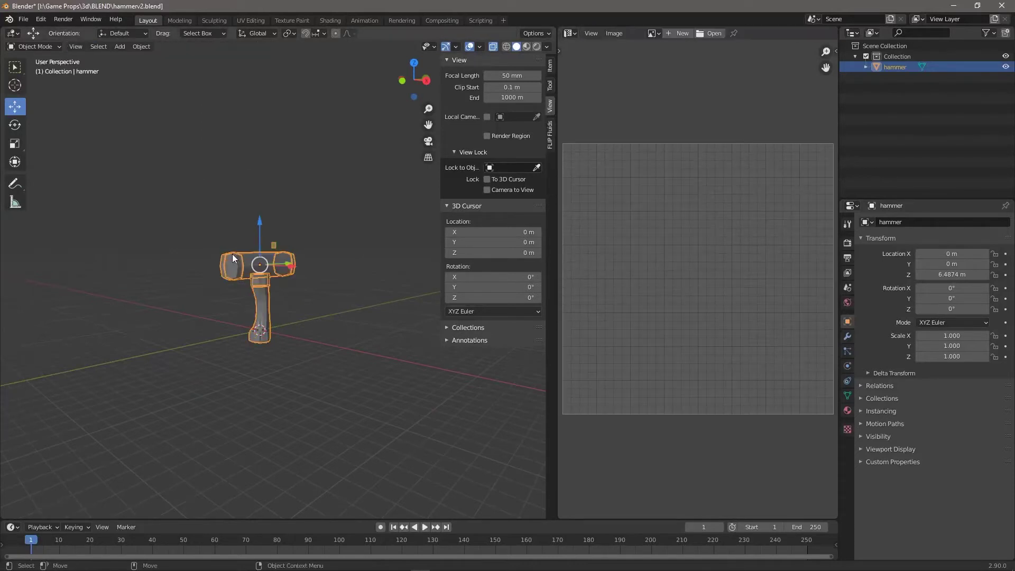
Step: Turn off X-ray display and hide the sidebar in the 3D viewport
scroll(255, 289, up, 8)
scroll(289, 354, down, 4)
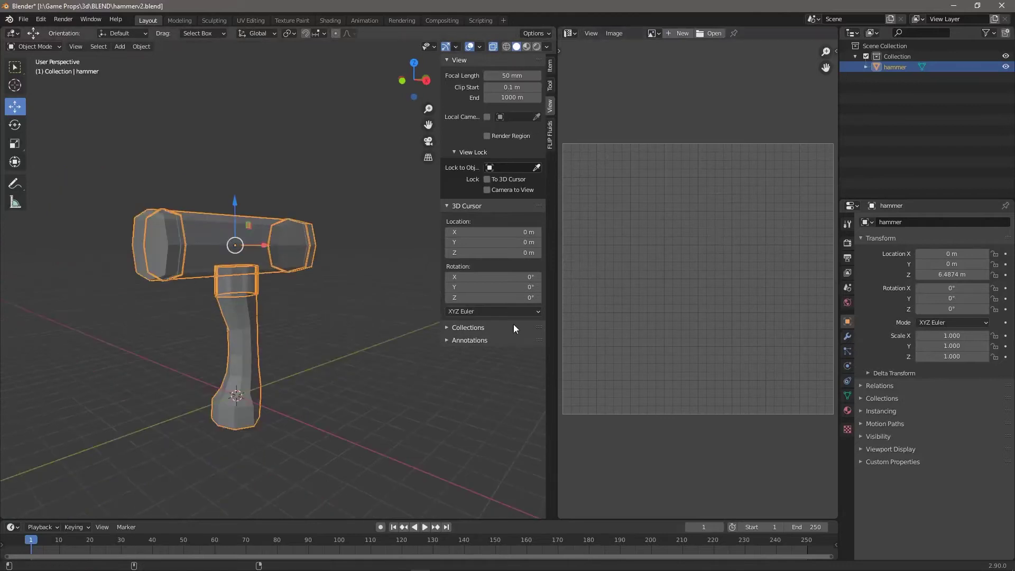
middle_drag(370, 317, 264, 359)
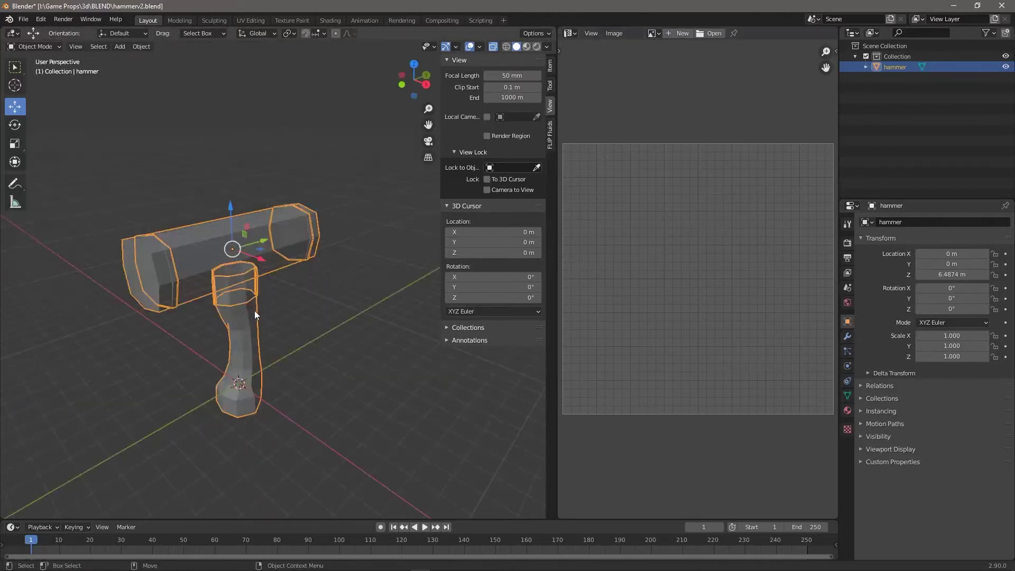
key(alt+z)
shift+middle_drag(263, 341, 218, 359)
key(n)
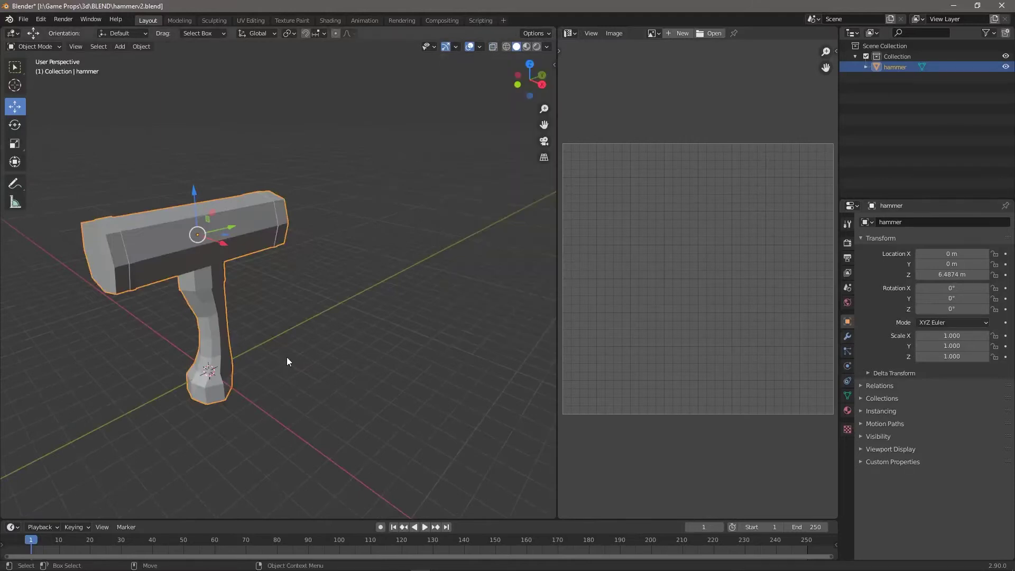
Step: Replace the timeline with a Shader Editor and enlarge its area to make room for nodes
click(12, 527)
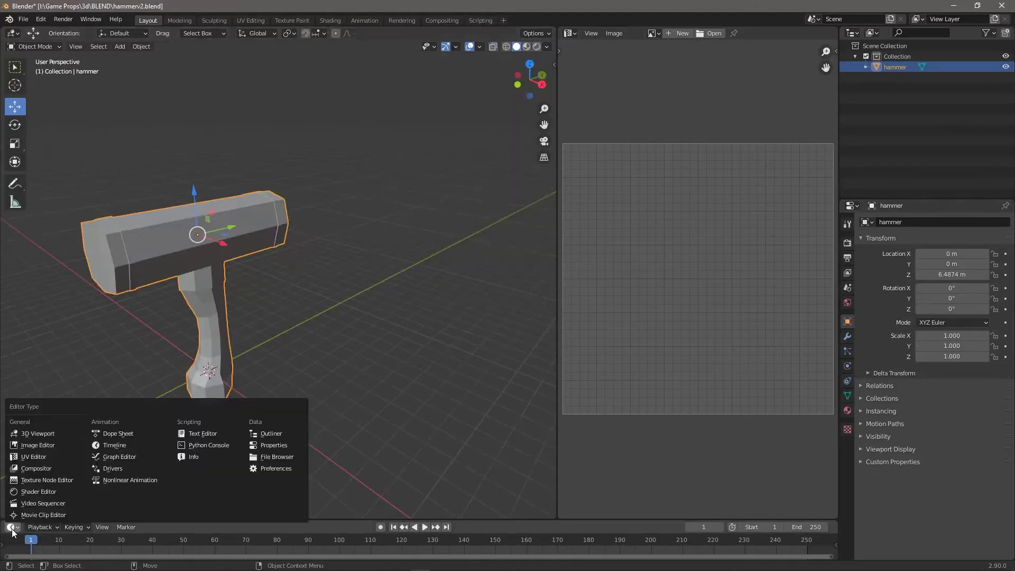
click(55, 481)
drag(336, 521, 387, 373)
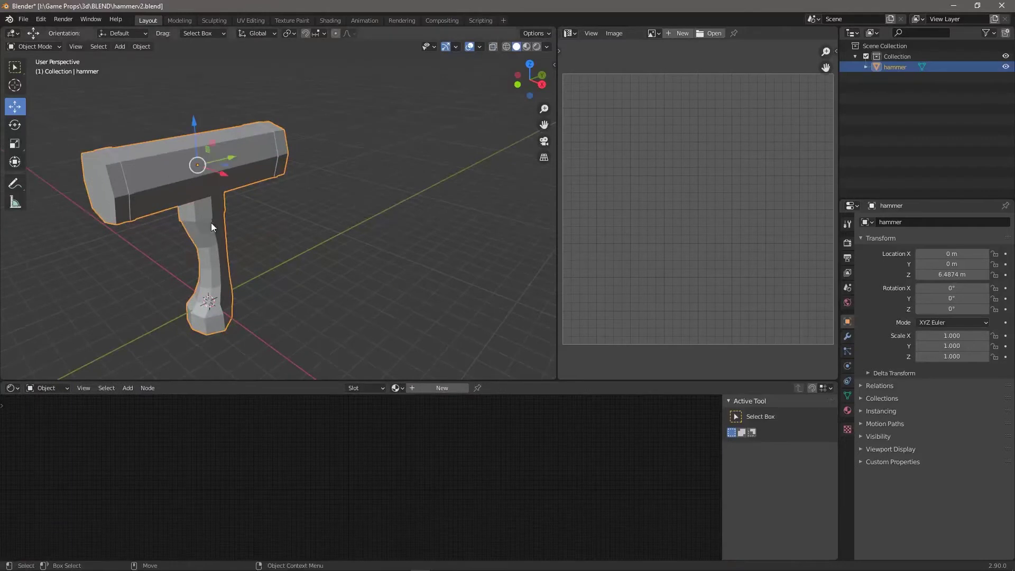
Step: Create a new node-based material for the hammer object
click(848, 410)
click(925, 267)
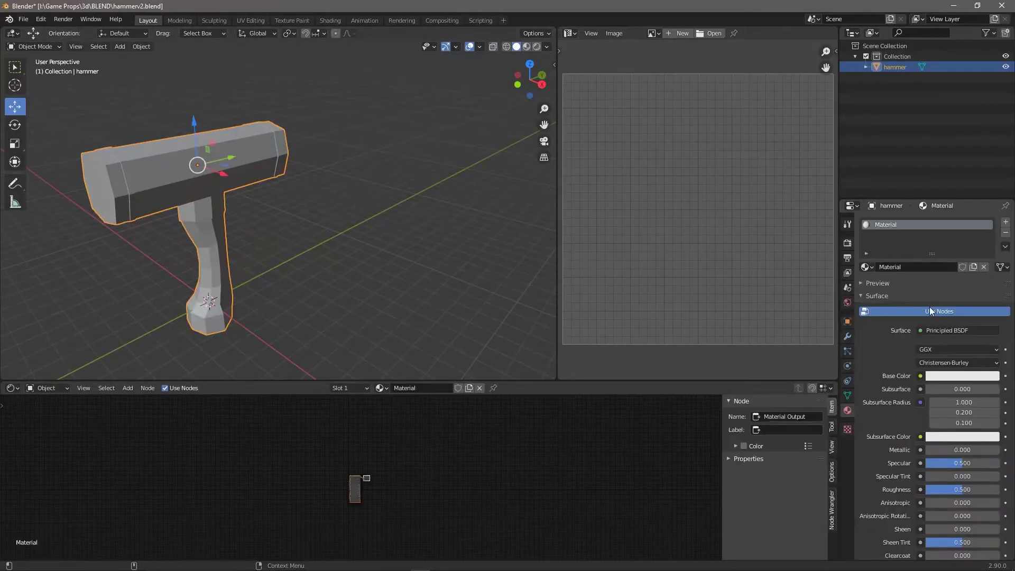
scroll(370, 491, up, 3)
scroll(412, 502, up, 2)
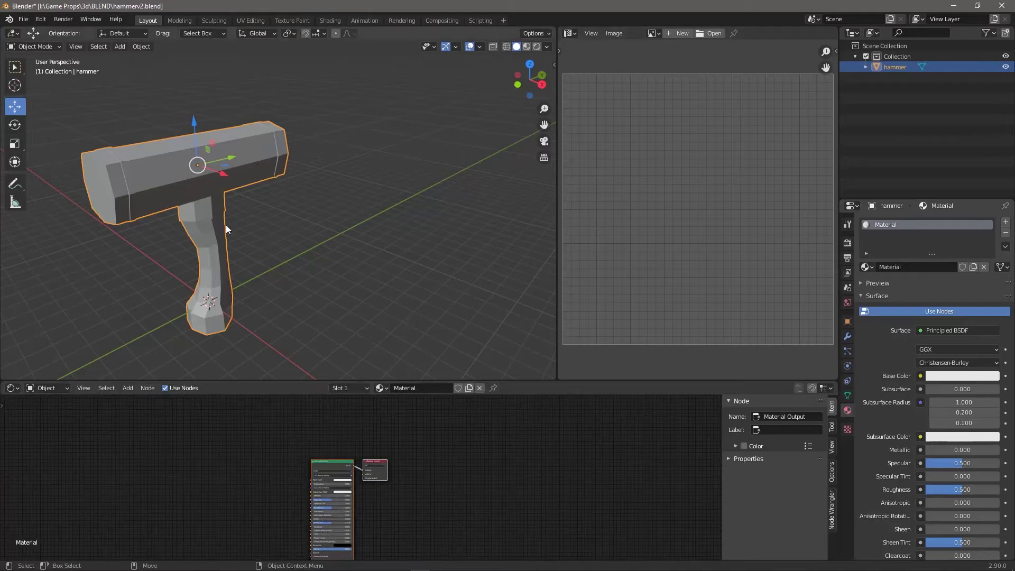
scroll(226, 224, up, 1)
shift+middle_drag(244, 230, 309, 235)
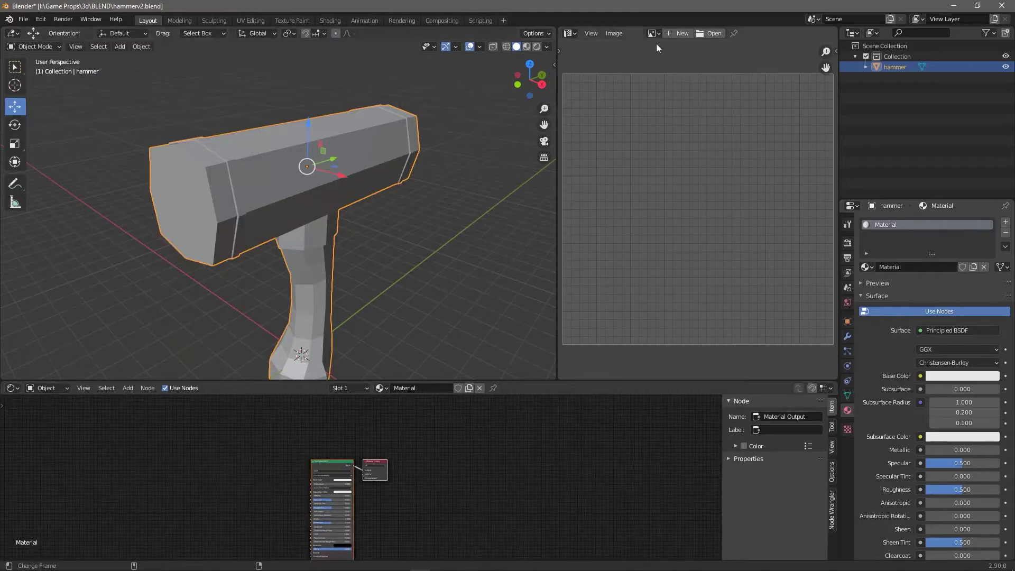
Step: Start a new blank image with a width of 2048 px and a height of 2084 px
click(678, 34)
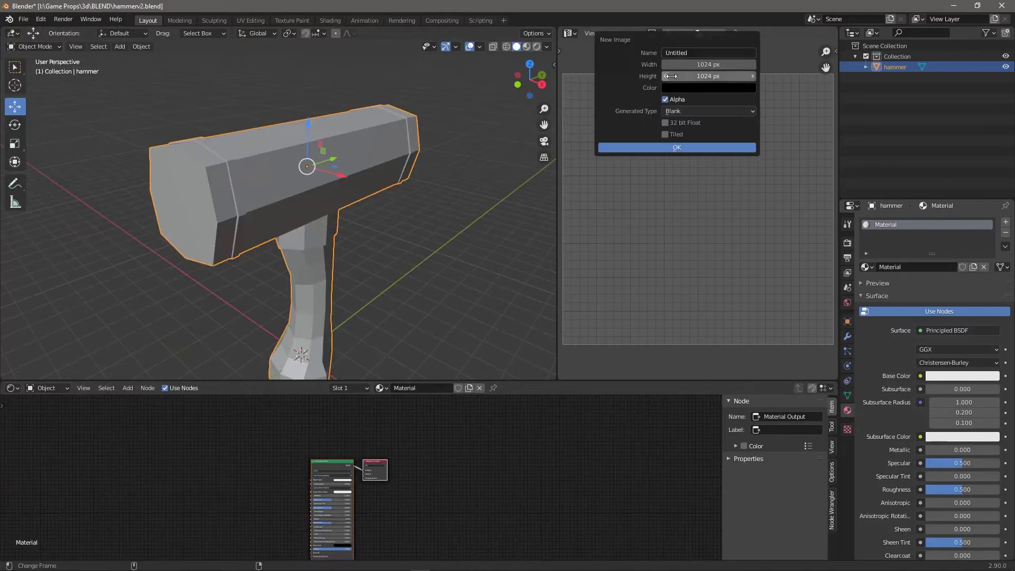
click(715, 64)
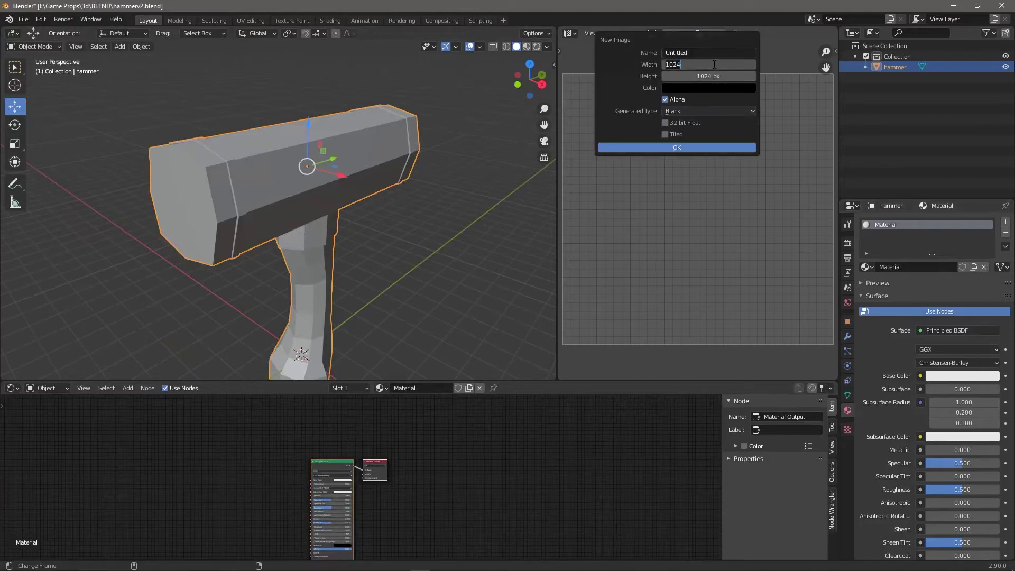
text(2048)
key(Tab)
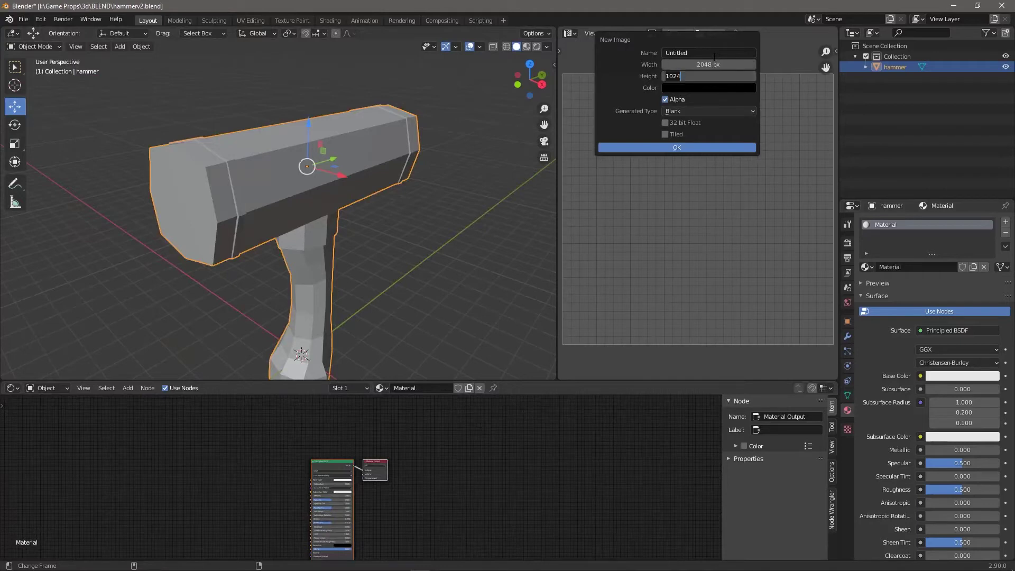
text(208)
key(Return)
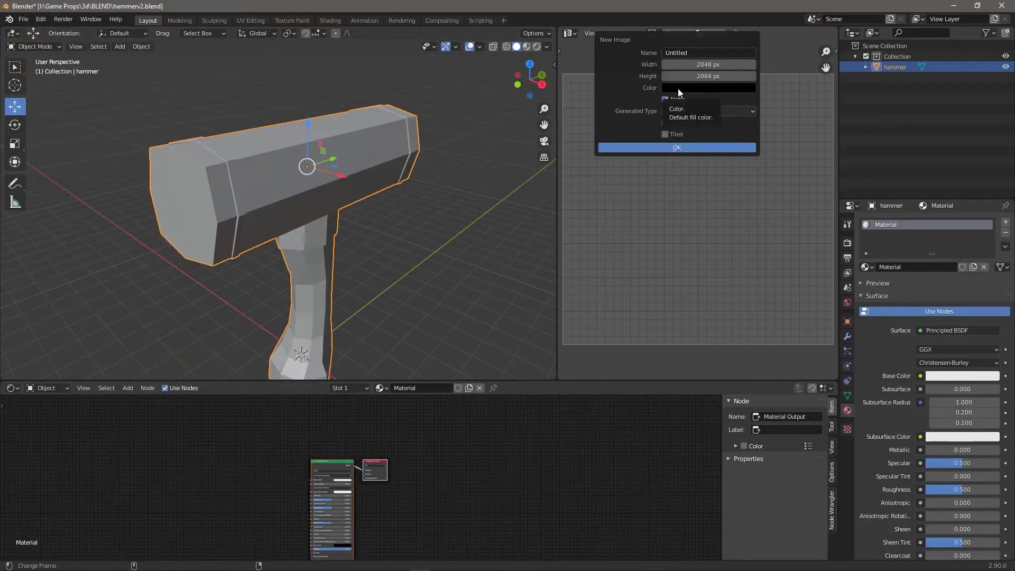
Step: Give the new image a bright green fill colour and create it
click(678, 88)
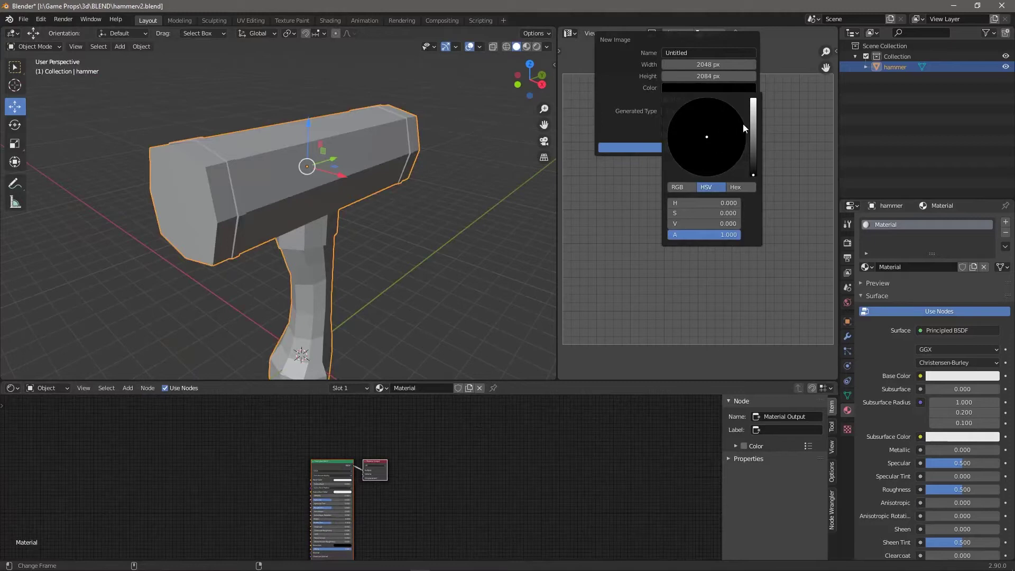
drag(753, 125, 687, 126)
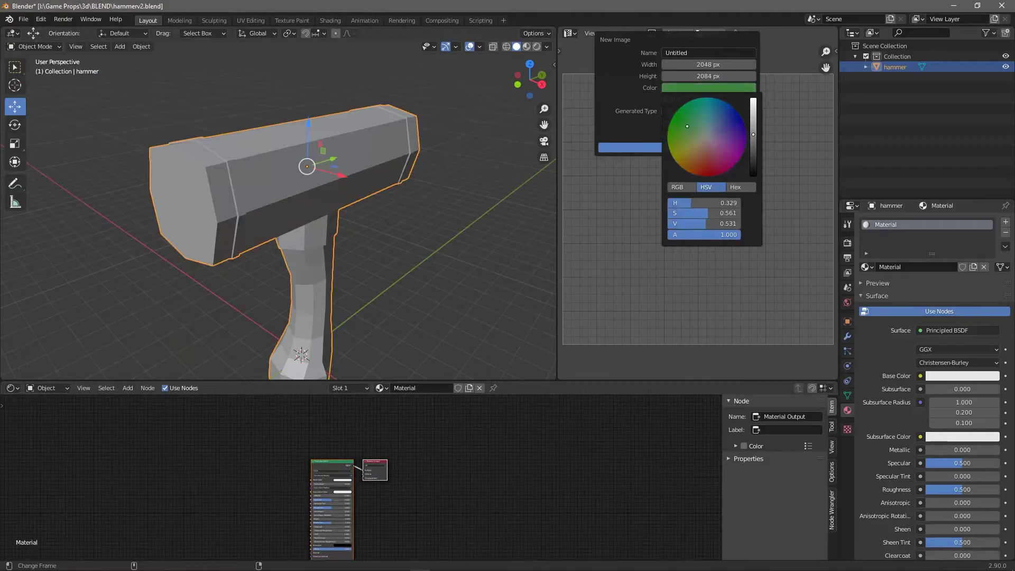
drag(753, 134, 753, 122)
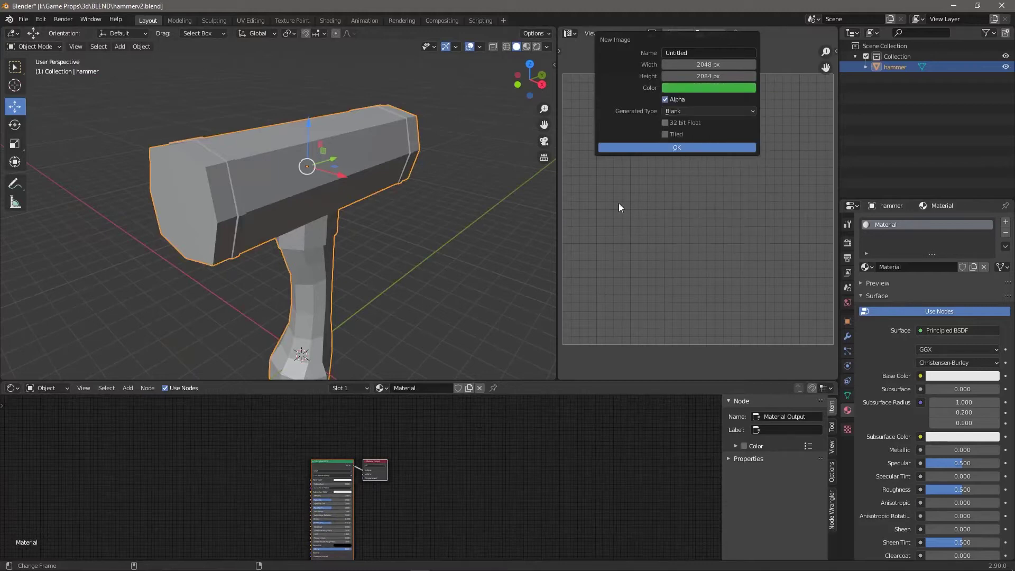
click(658, 145)
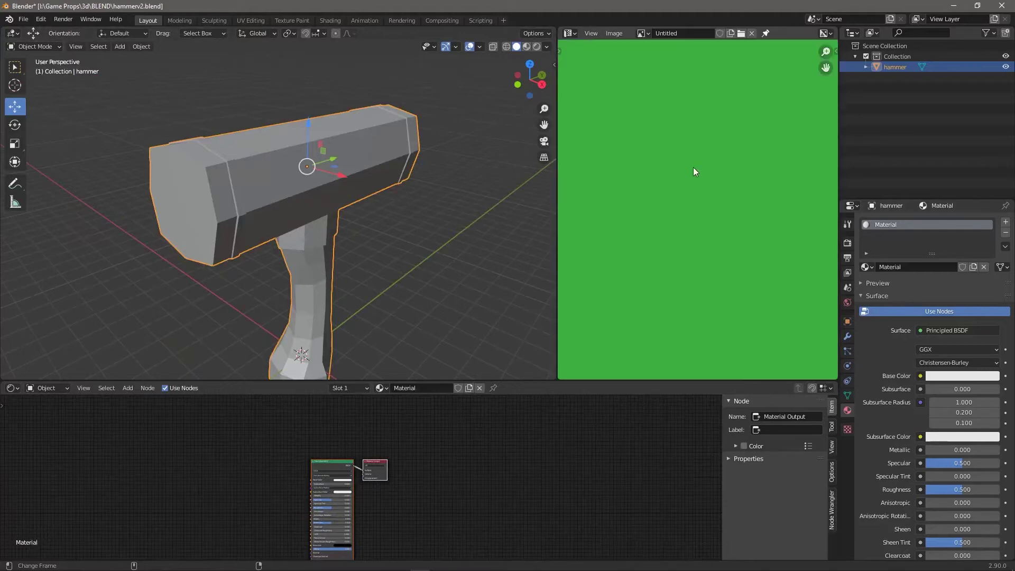
Step: Rename the green image as HammerMap
scroll(693, 170, down, 5)
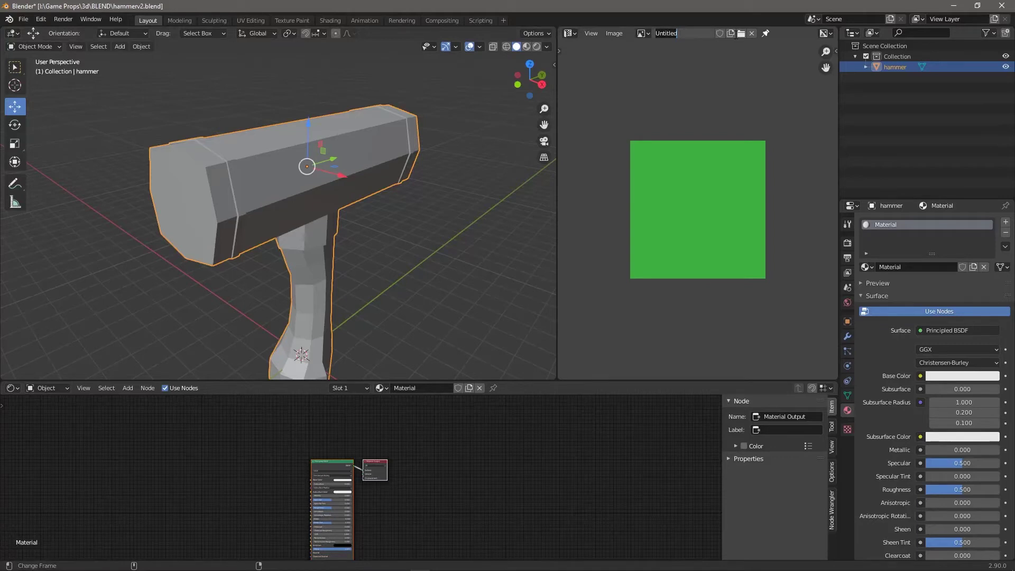
text(HammerMap)
key(Return)
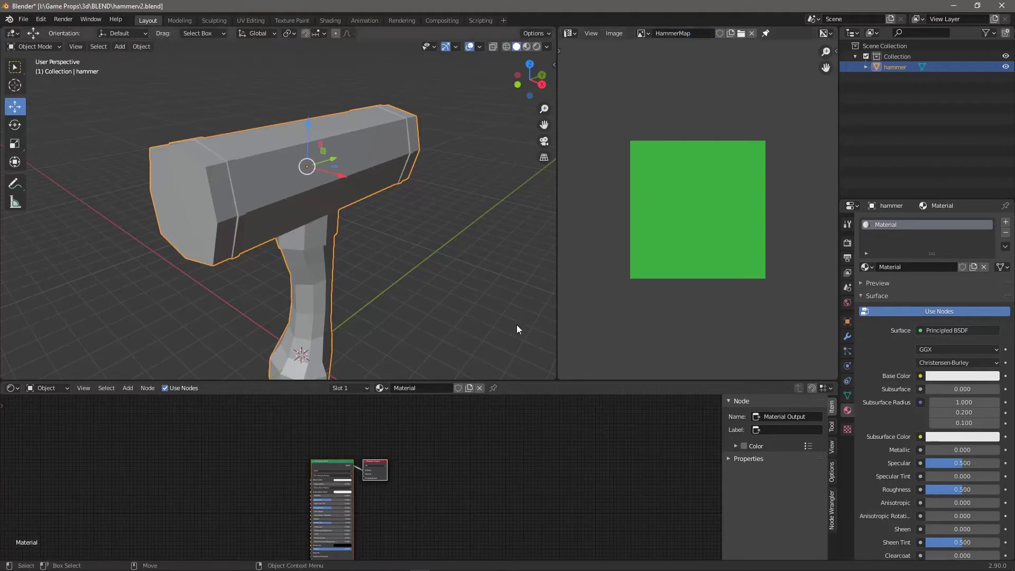
Step: Add an Image Texture node to the hammer's material, placed before the Principled BSDF node
click(105, 400)
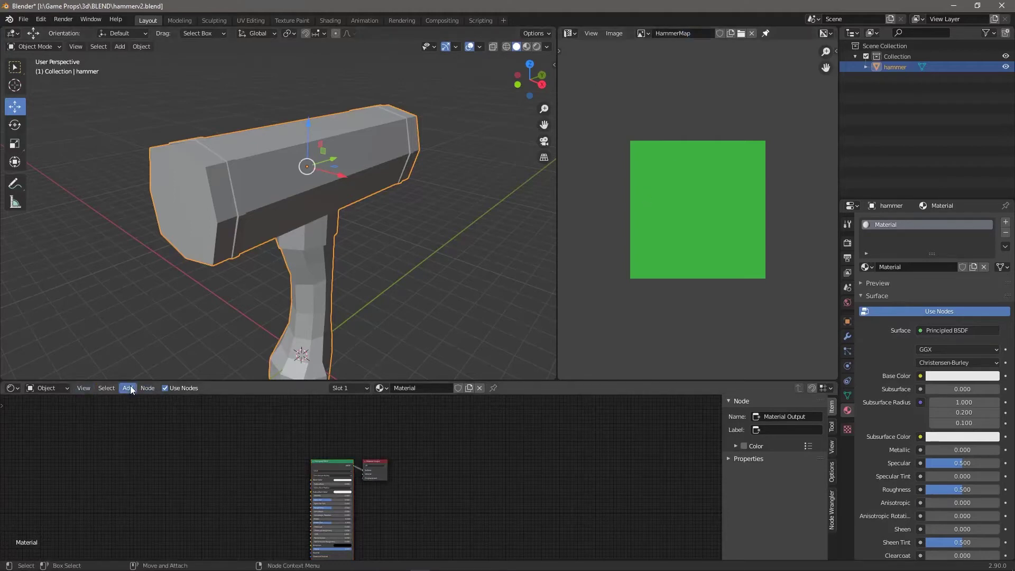
click(128, 388)
click(144, 401)
text(image)
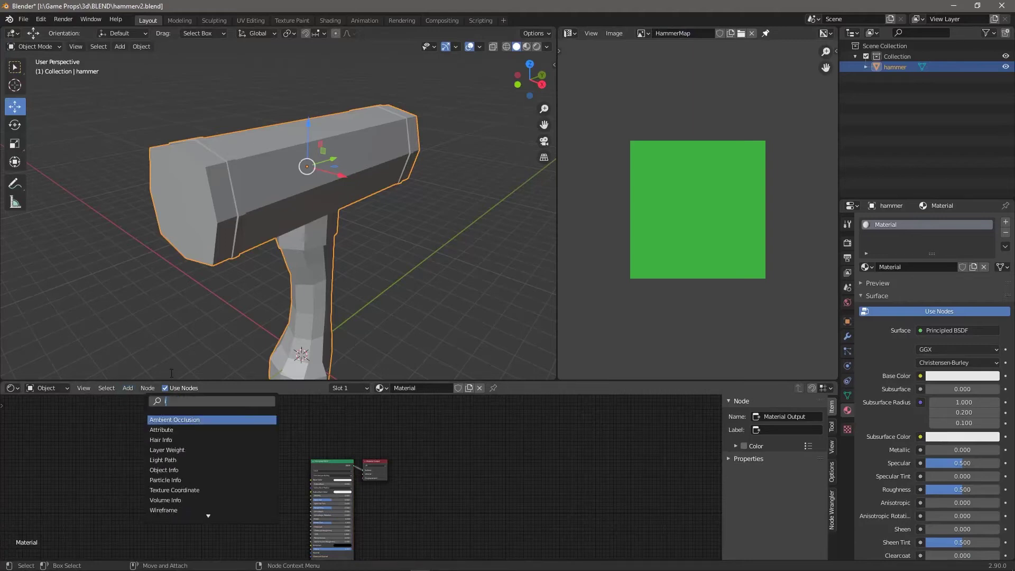
key(Return)
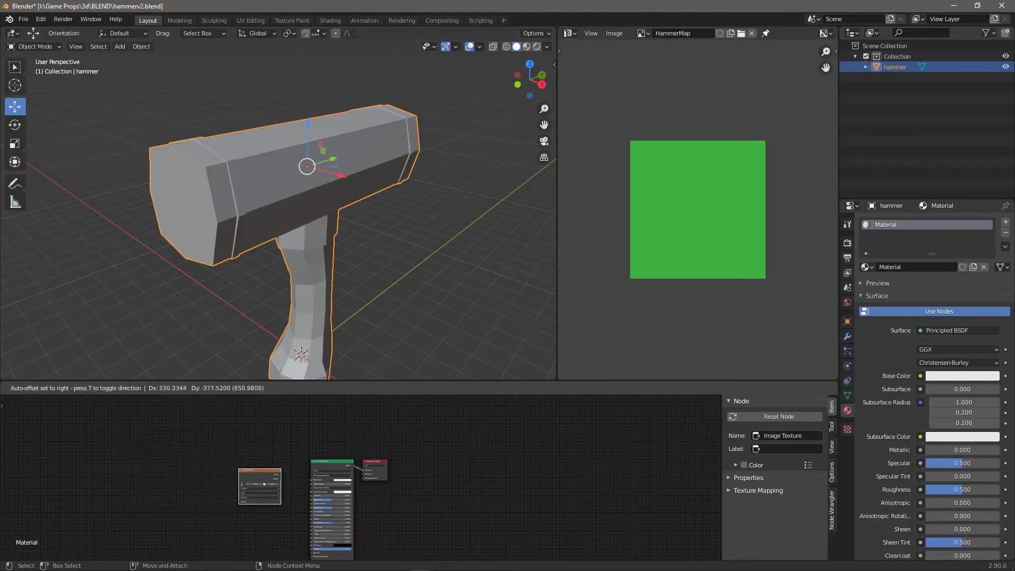
click(366, 532)
scroll(304, 488, up, 3)
scroll(285, 501, up, 1)
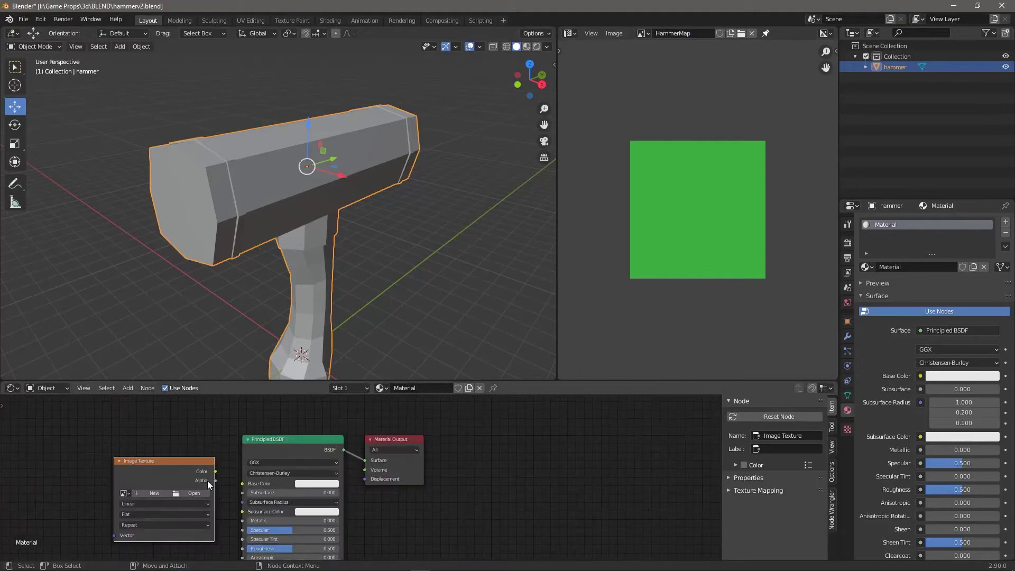
Step: Feed the HammerMap image into the Principled BSDF's Base Color through the Image Texture node, and show the viewport in rendered shading
drag(214, 471, 241, 483)
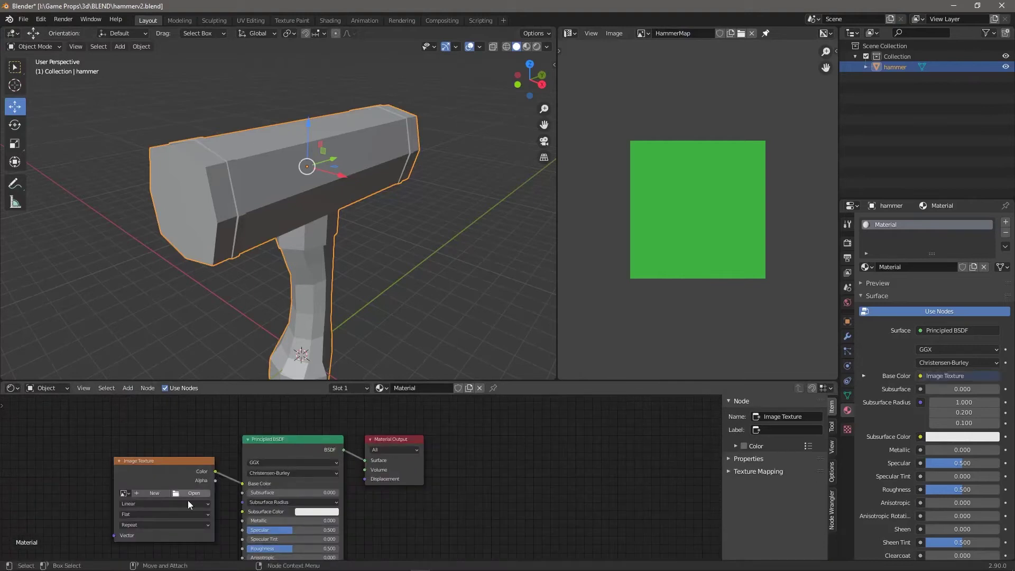
click(124, 494)
click(150, 412)
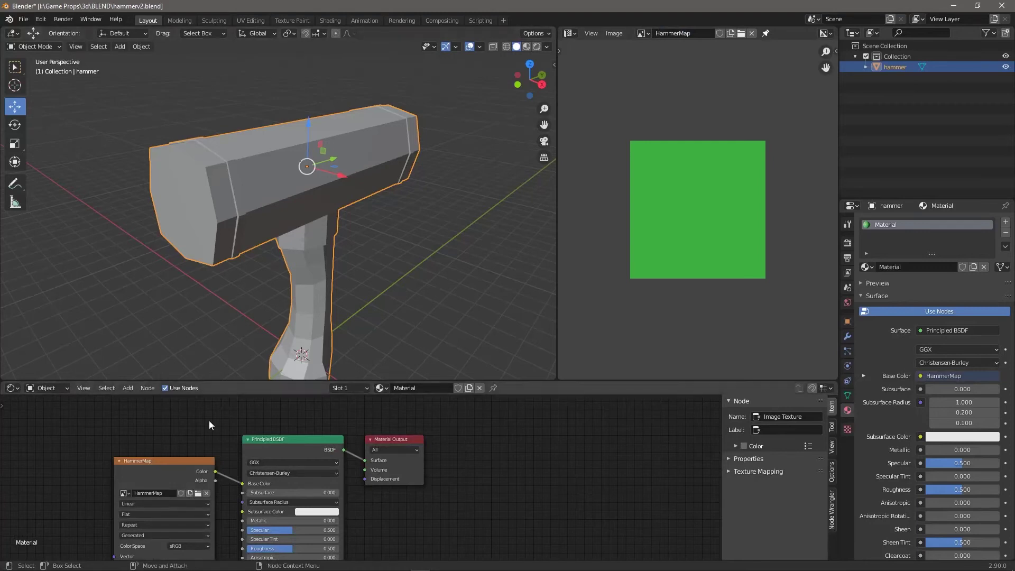
click(526, 47)
click(535, 47)
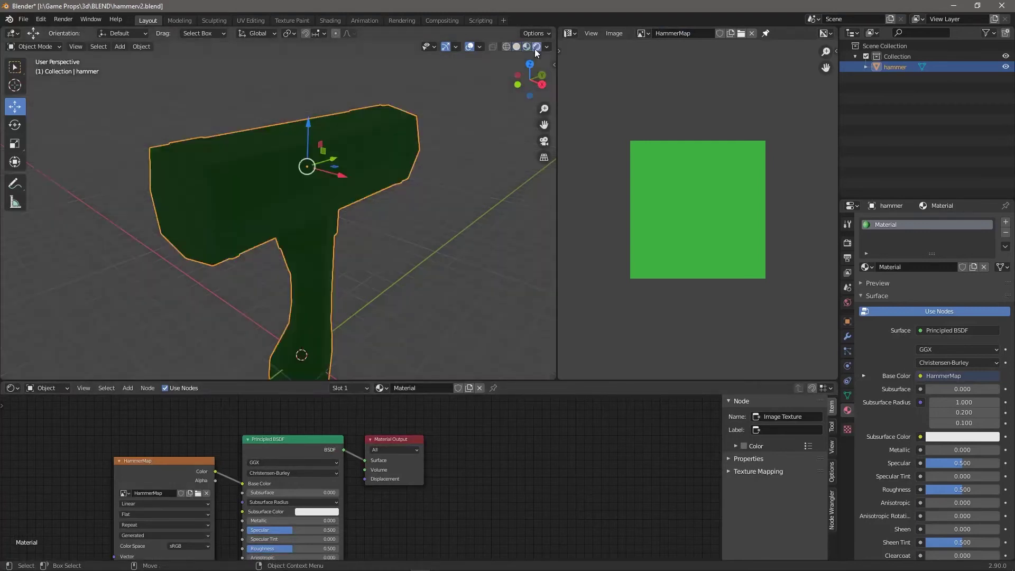
Step: Show the viewport in Material Preview shading and switch the hammer to Texture Paint mode
click(526, 47)
click(516, 48)
click(507, 47)
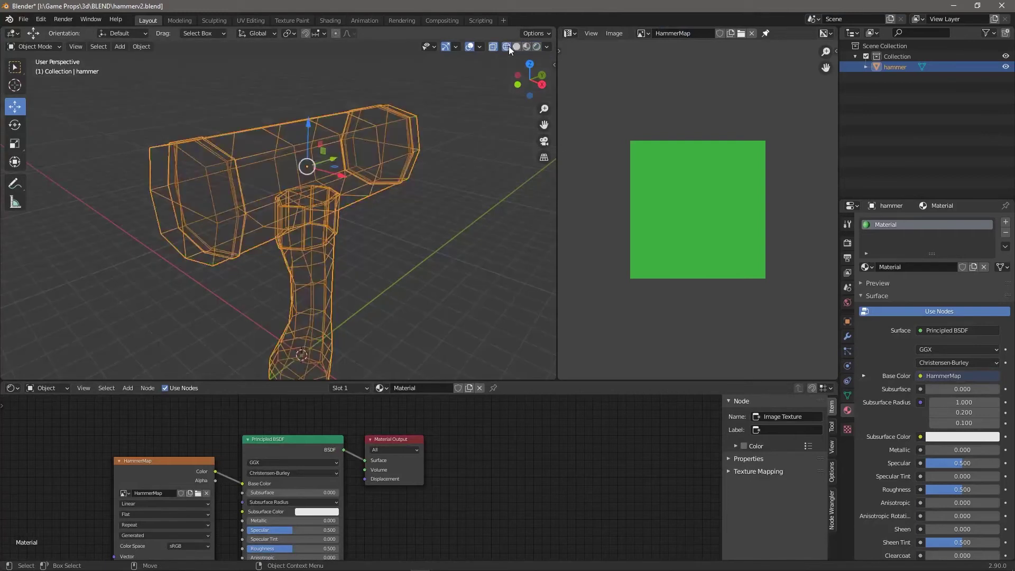
click(516, 47)
click(527, 47)
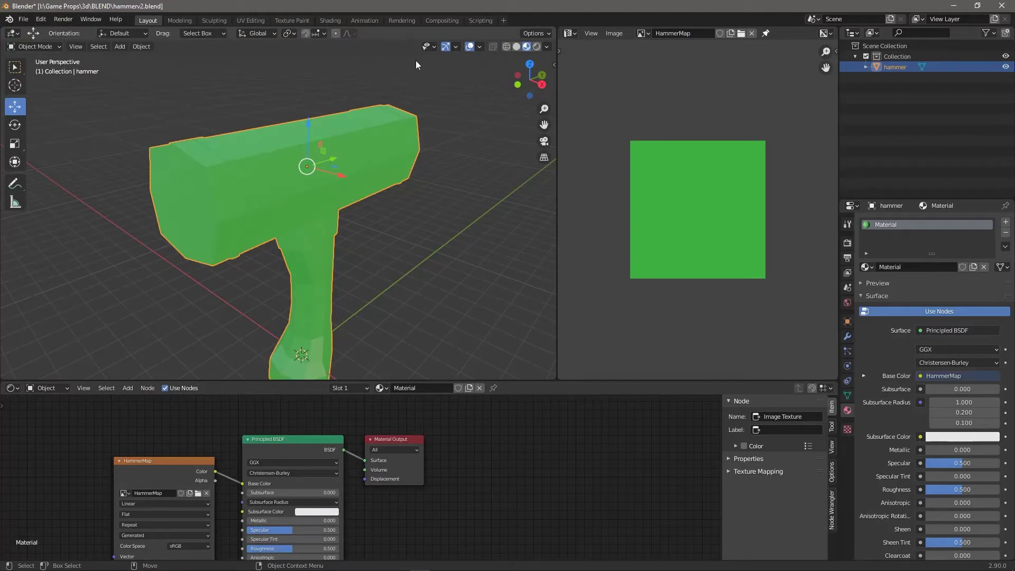
click(34, 44)
click(27, 115)
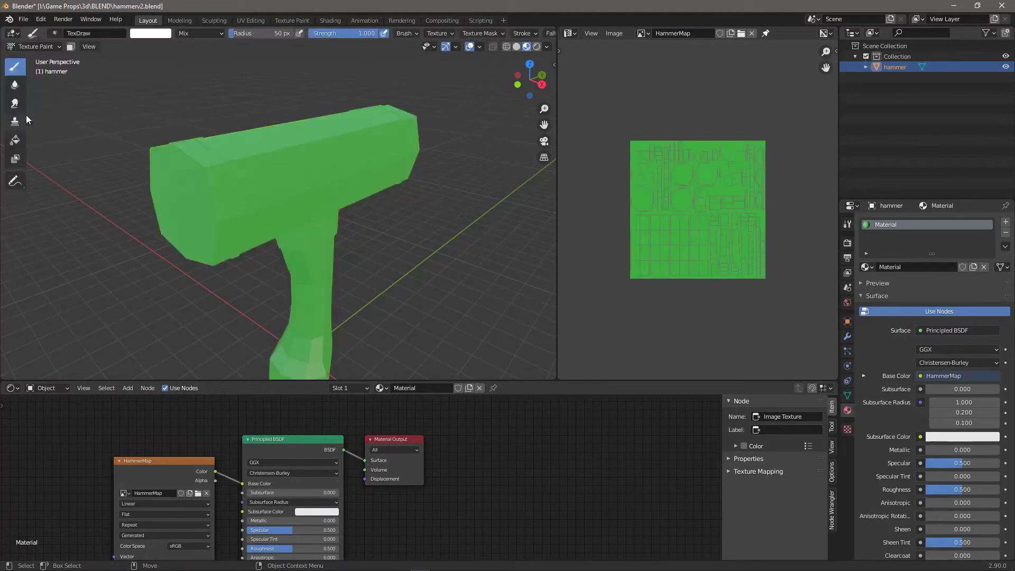
Step: Try a white brush stroke across the side of the hammer head and undo it
drag(257, 154, 294, 173)
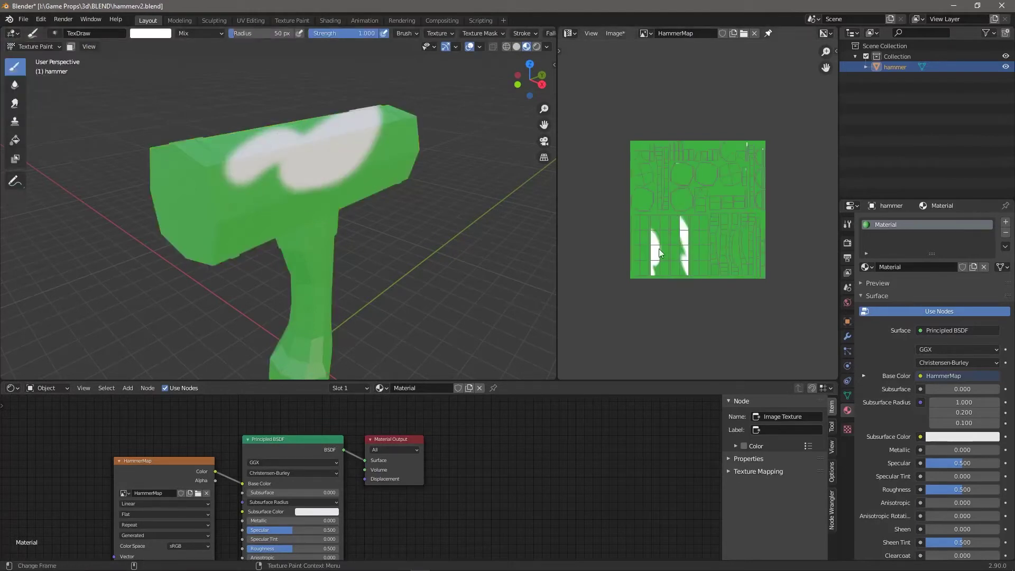
mouse_move(413, 245)
middle_down()
mouse_move(492, 255)
mouse_move(467, 276)
mouse_move(459, 250)
middle_up()
key(ctrl+z)
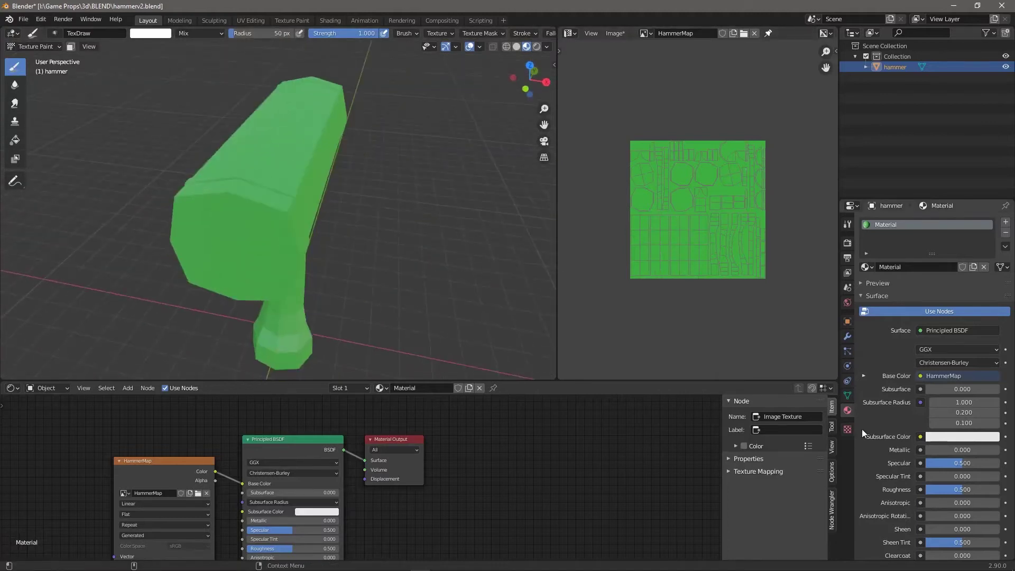
Step: Change the UV area to the Image Editor in Paint mode, and try a stroke on the HammerMap image, undoing it
click(569, 30)
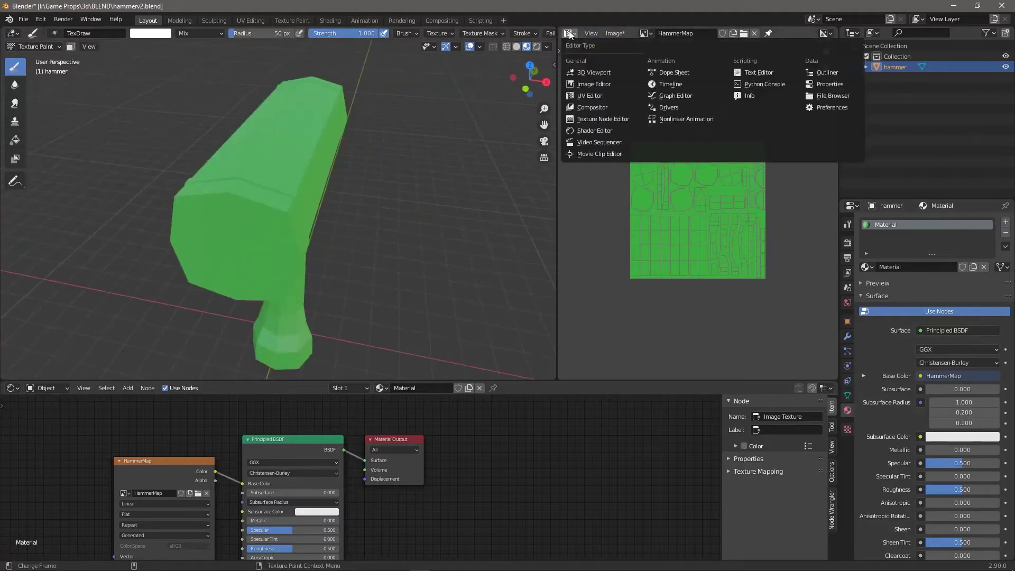
click(595, 85)
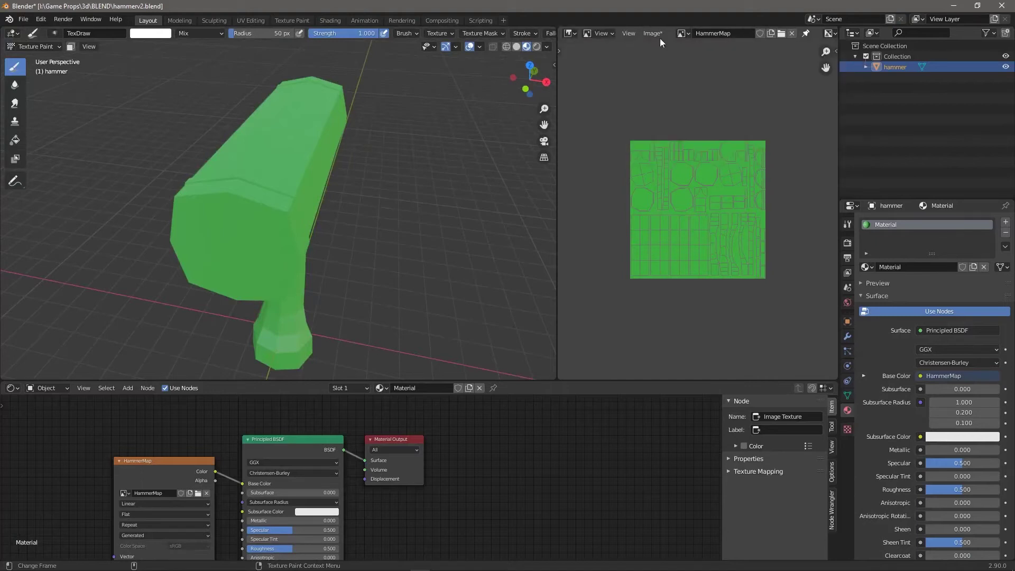
click(604, 34)
click(604, 56)
mouse_move(677, 173)
mouse_down()
mouse_move(744, 165)
mouse_move(765, 218)
mouse_up()
key(ctrl+z)
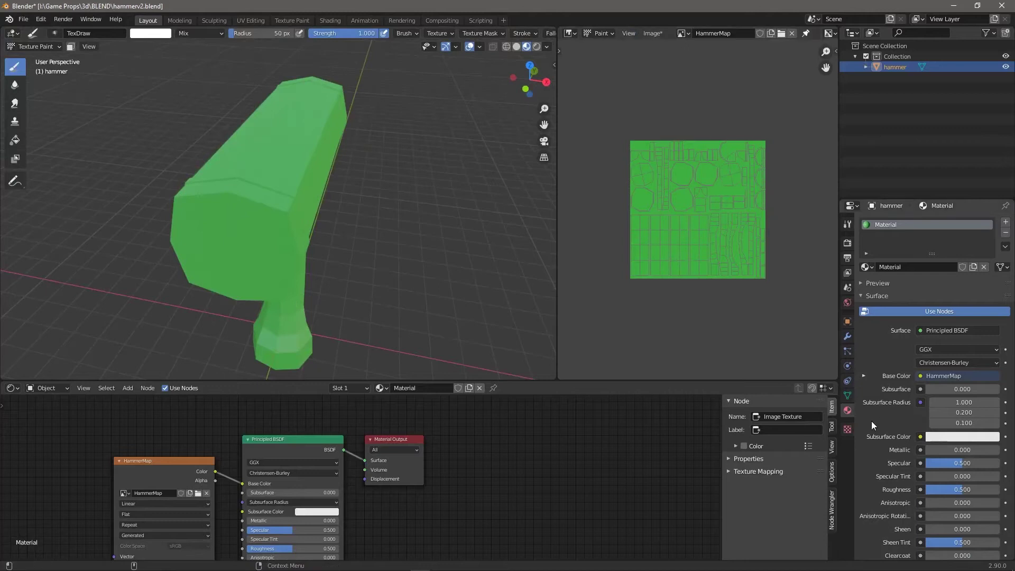
Step: Expand the brush's Symmetry settings and try a mirrored stroke on the end of the hammer head, undoing it
click(848, 225)
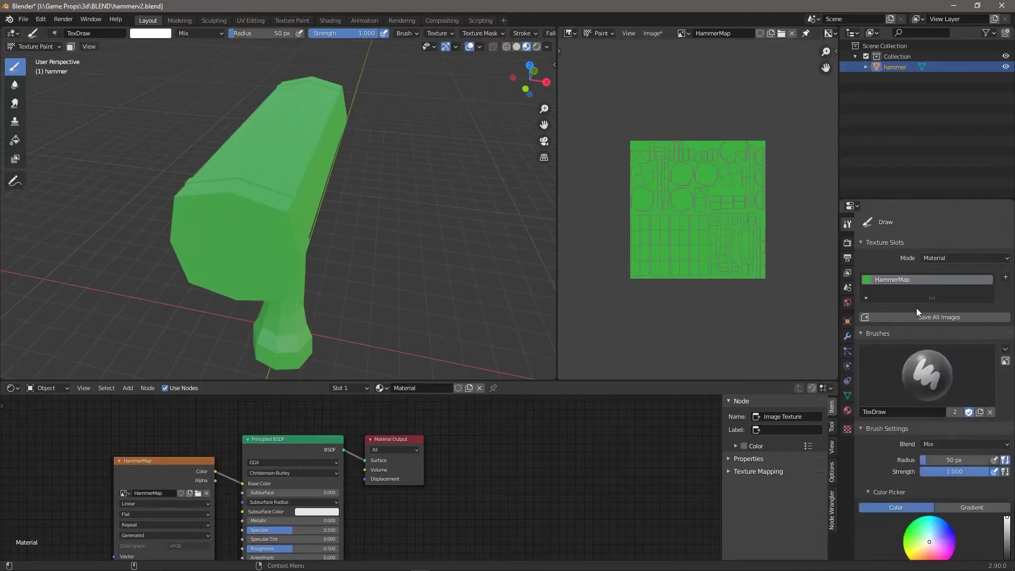
scroll(926, 381, down, 6)
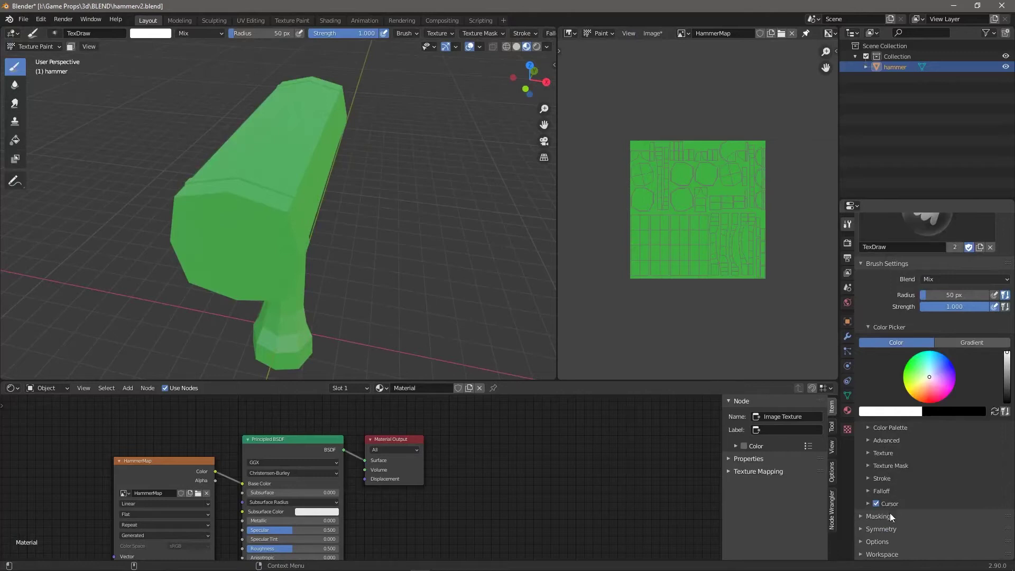
click(882, 529)
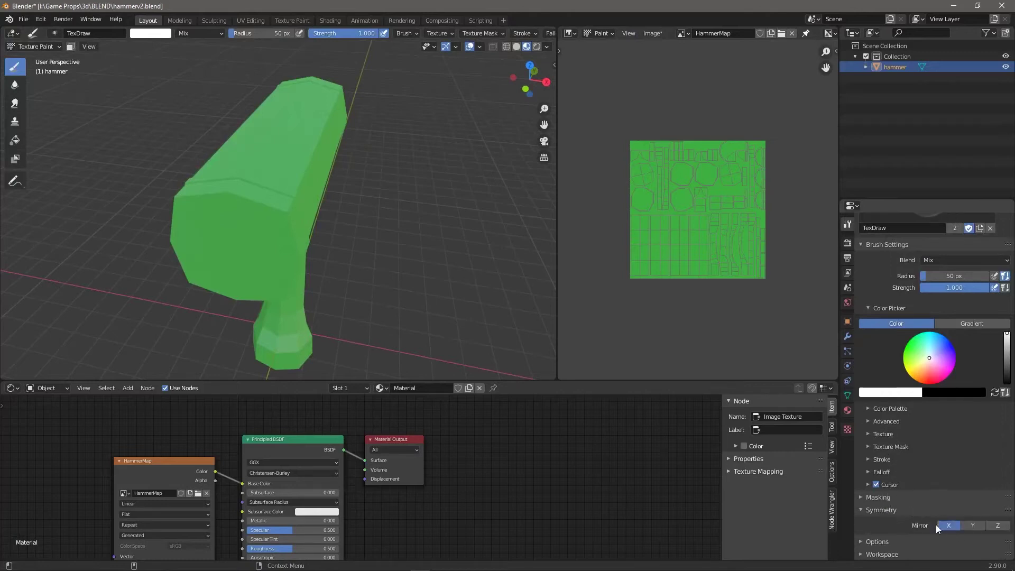
mouse_move(264, 203)
mouse_down()
mouse_move(294, 236)
mouse_move(279, 288)
mouse_up()
mouse_move(413, 280)
middle_down()
mouse_move(441, 226)
mouse_move(325, 270)
mouse_move(390, 288)
mouse_move(267, 220)
mouse_move(331, 241)
middle_up()
key(ctrl+z)
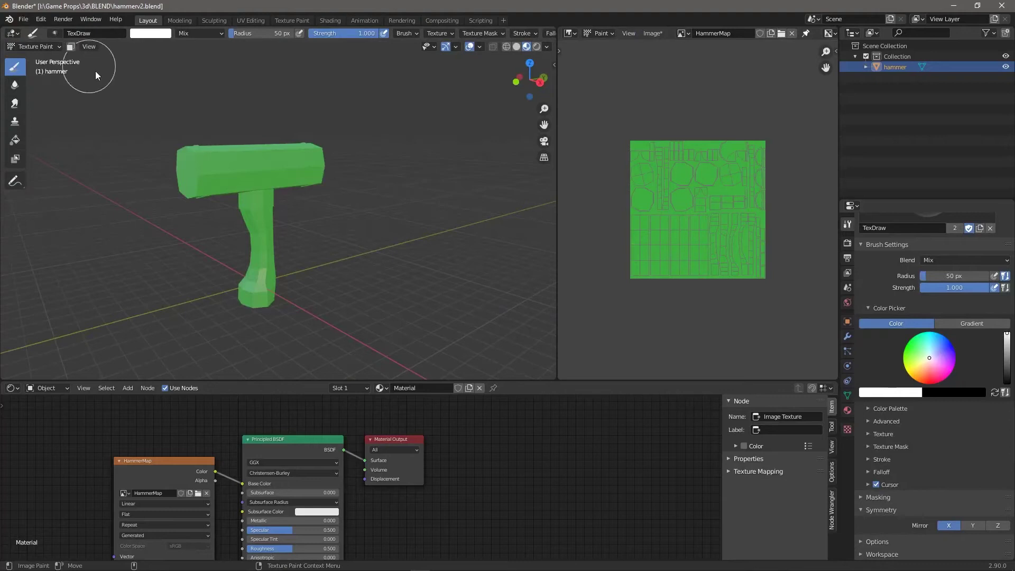
scroll(275, 160, up, 4)
middle_drag(310, 208, 494, 274)
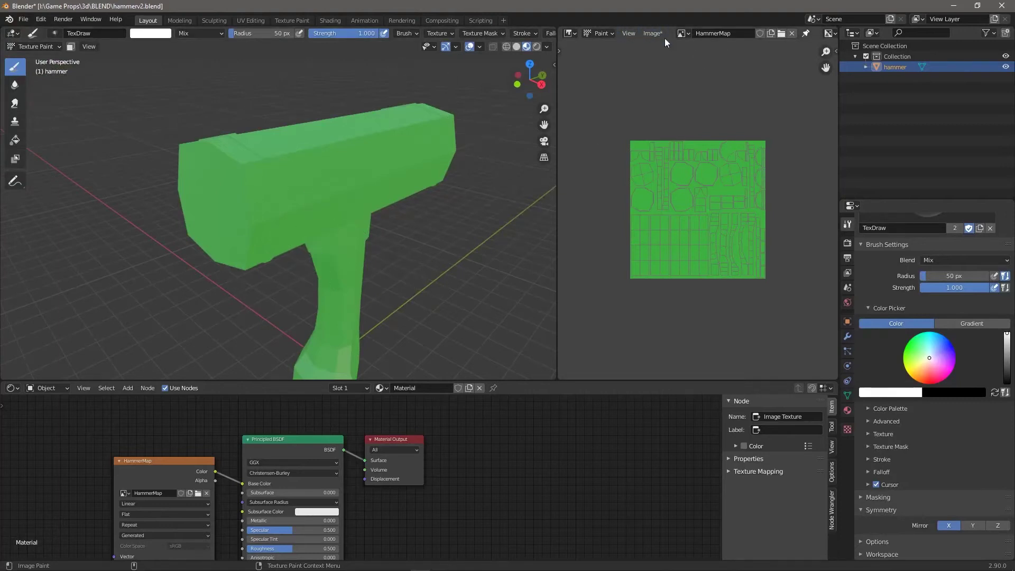
Step: Return the image area to the UV Editor and unlink the HammerMap image from it
click(569, 35)
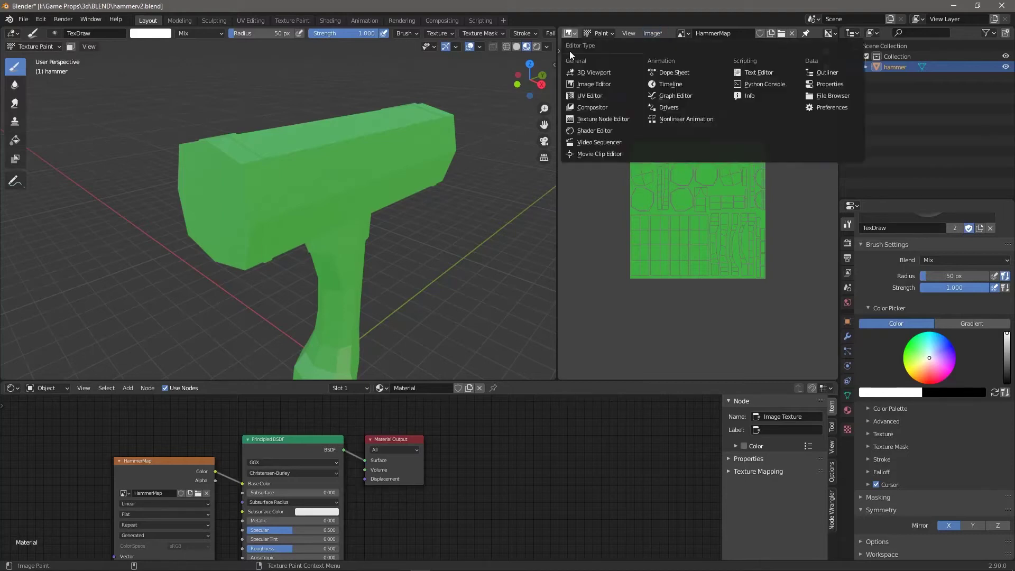
click(588, 96)
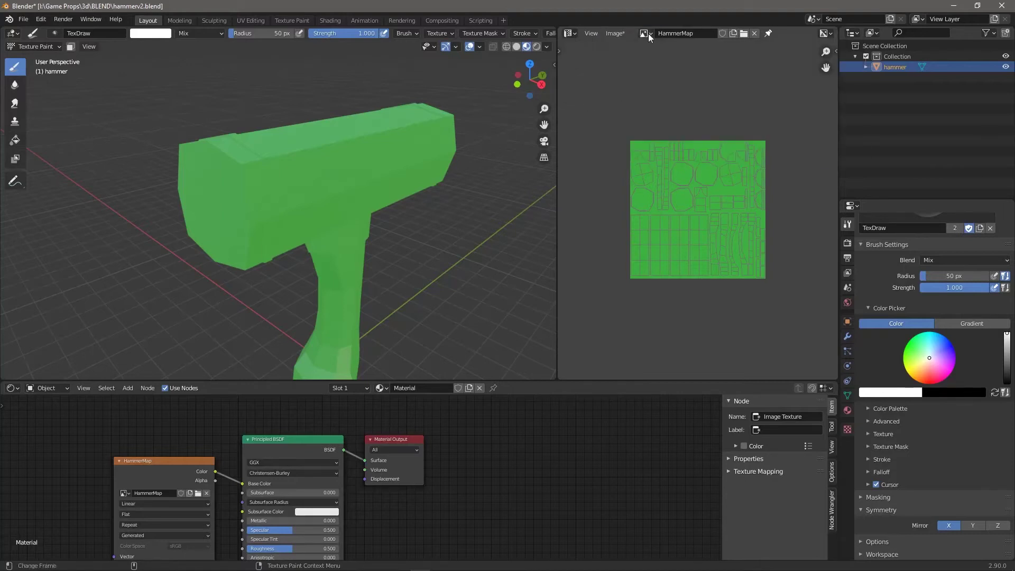
click(754, 33)
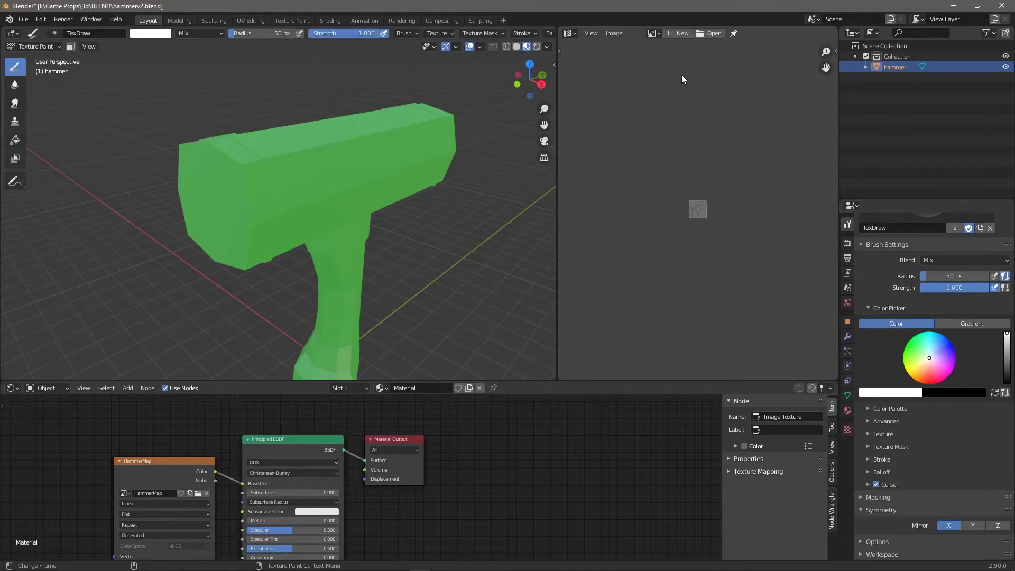
Step: Create a new image named BrushA with a black fill colour
click(680, 34)
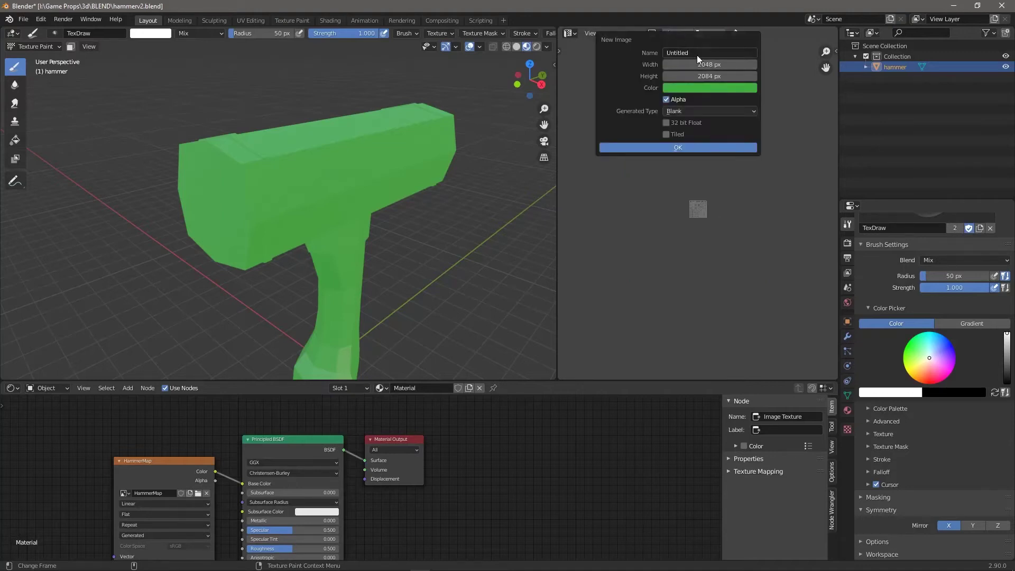
click(692, 53)
text(B)
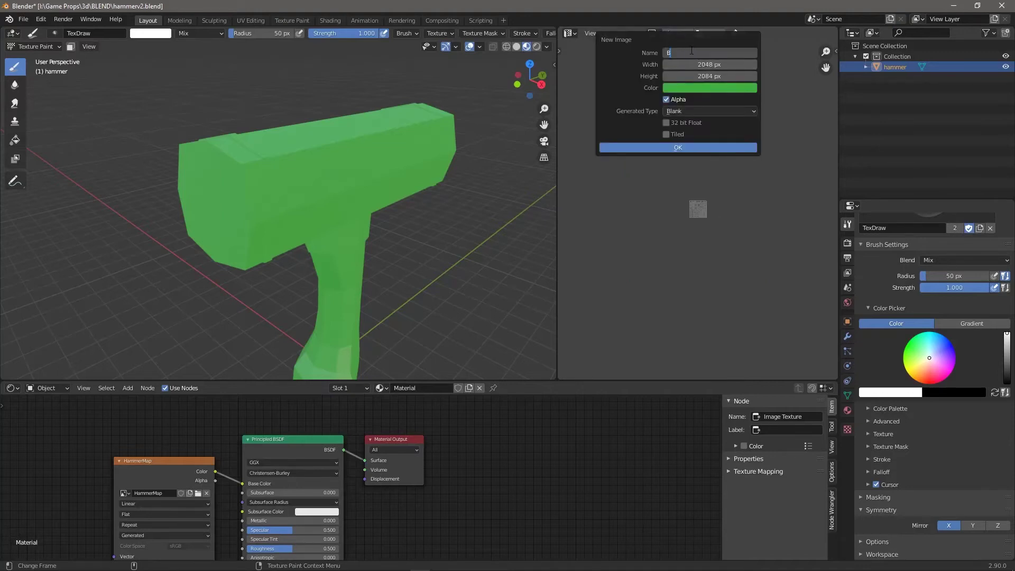
text(rushA)
key(Return)
click(693, 89)
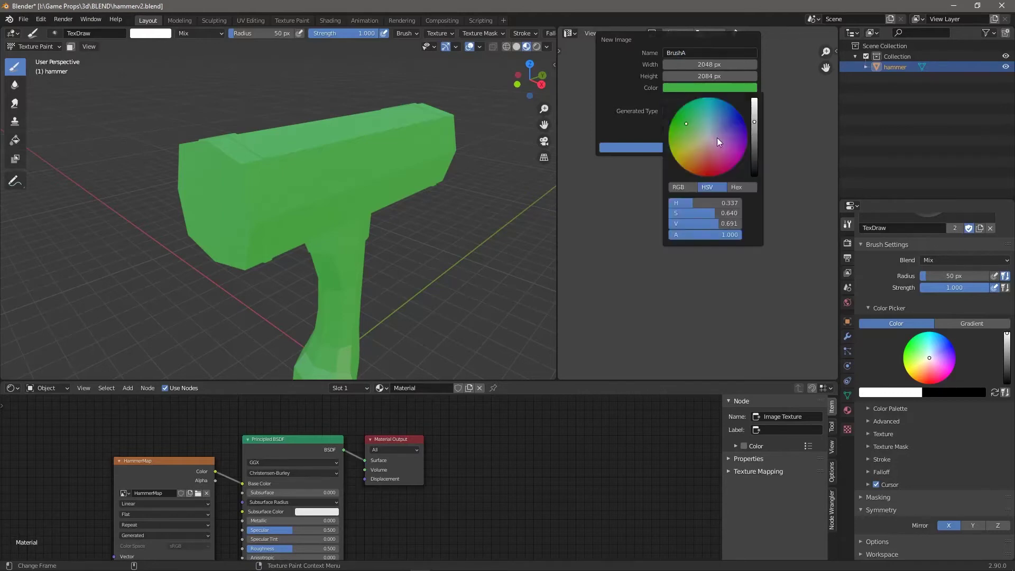
drag(754, 159, 754, 177)
drag(705, 211, 658, 205)
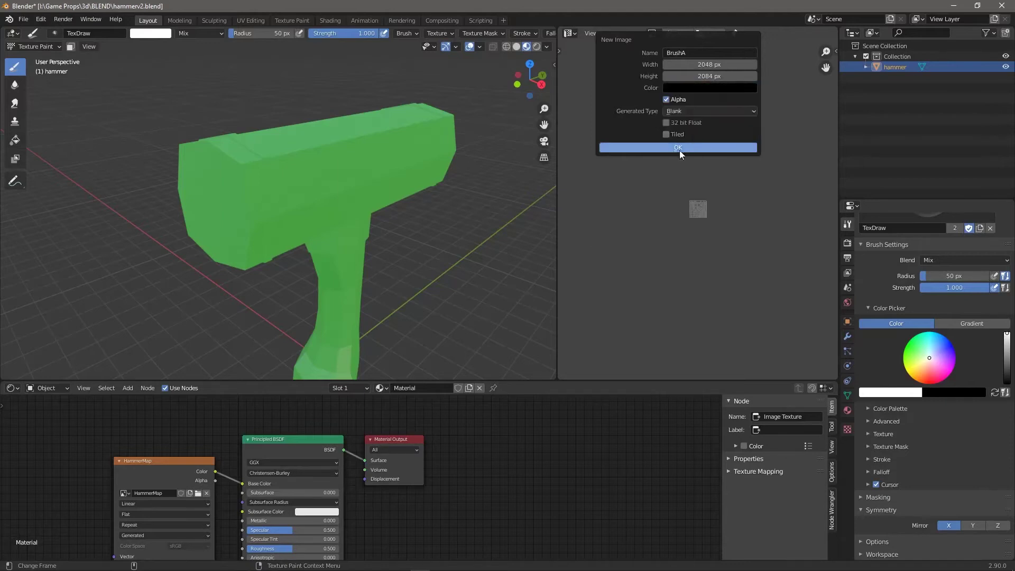
click(680, 149)
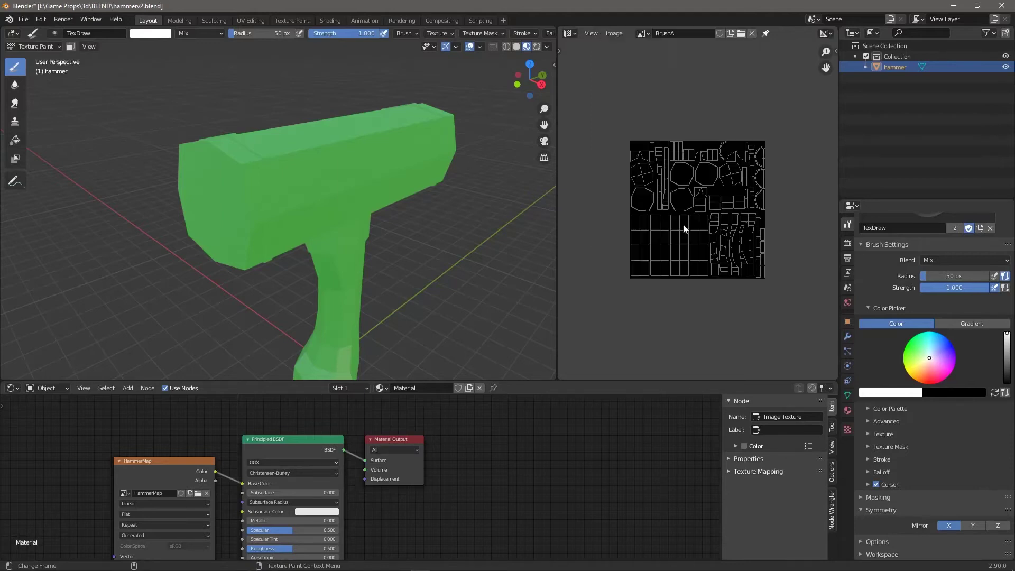
Step: Turn off the display of texture paint UVs over the BrushA image
click(607, 35)
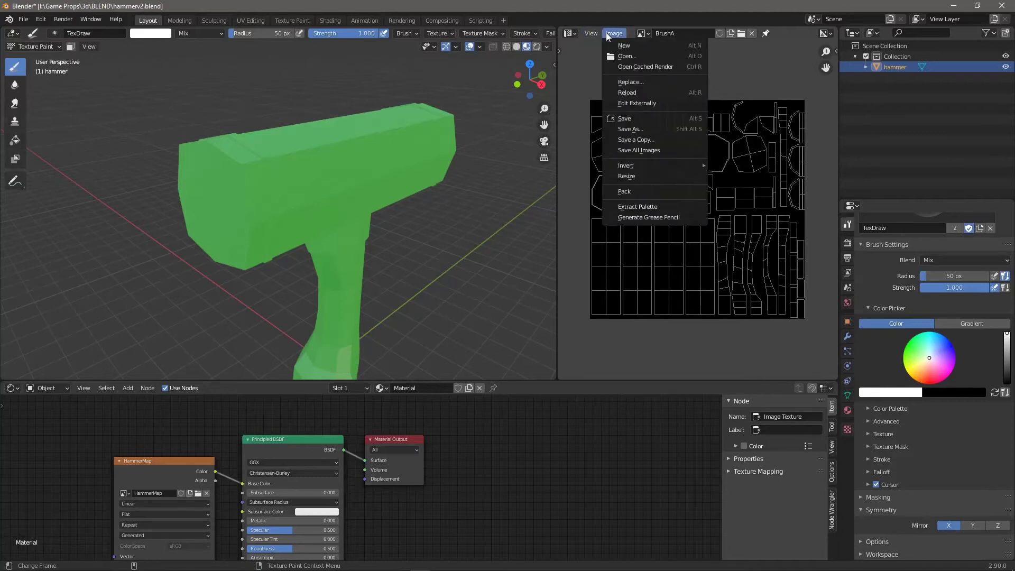
mouse_move(585, 33)
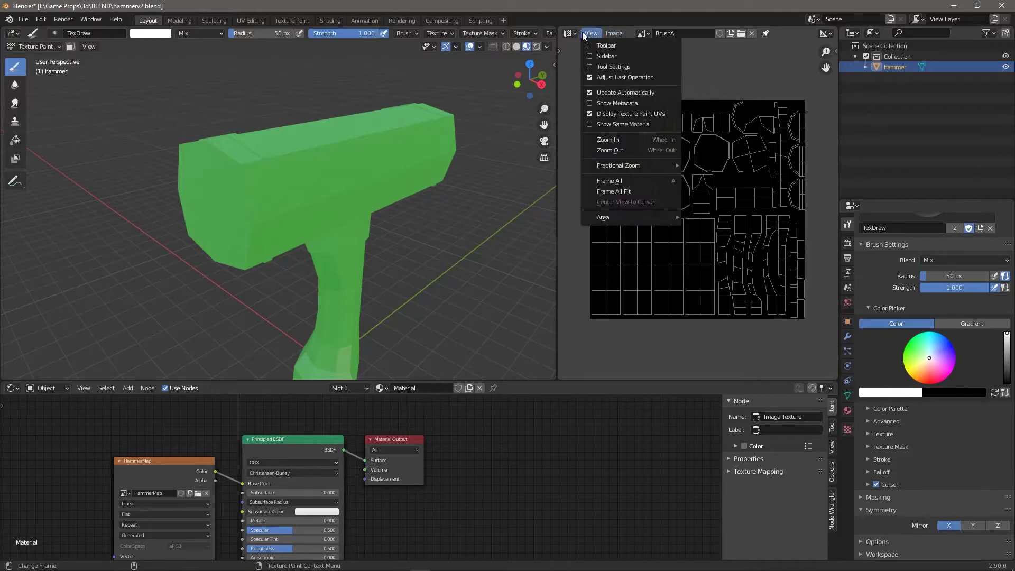
click(658, 114)
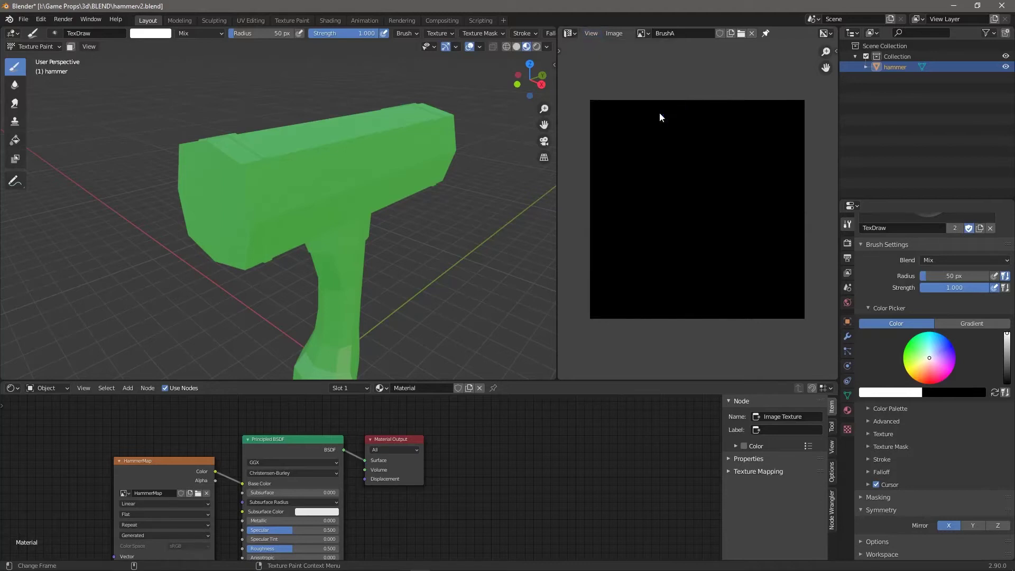
scroll(700, 182, up, 1)
scroll(702, 185, down, 1)
Step: Change the area showing BrushA to the Image Editor and try a white wavy stroke on the image, undoing it
click(567, 34)
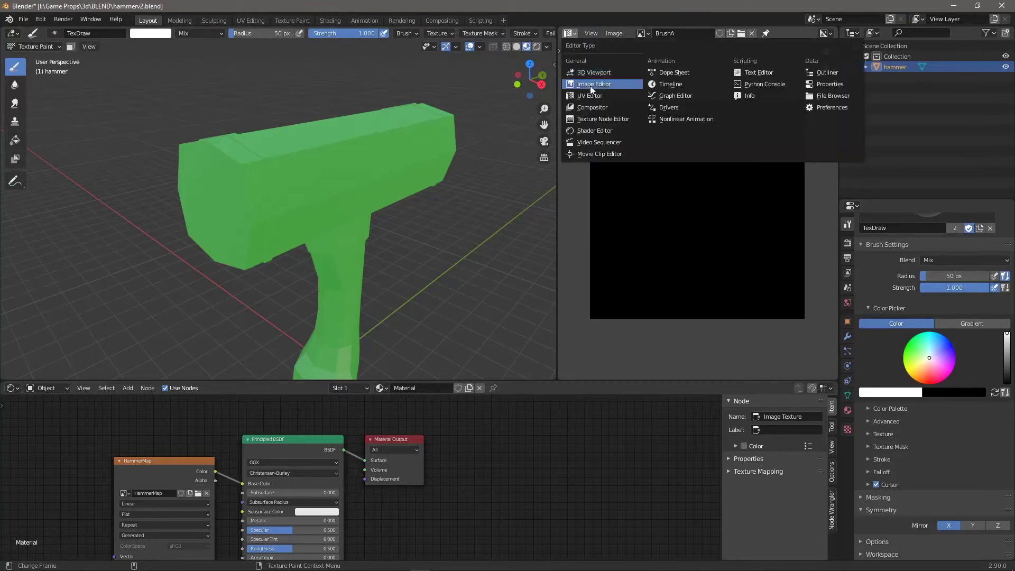
click(594, 80)
drag(696, 170, 710, 211)
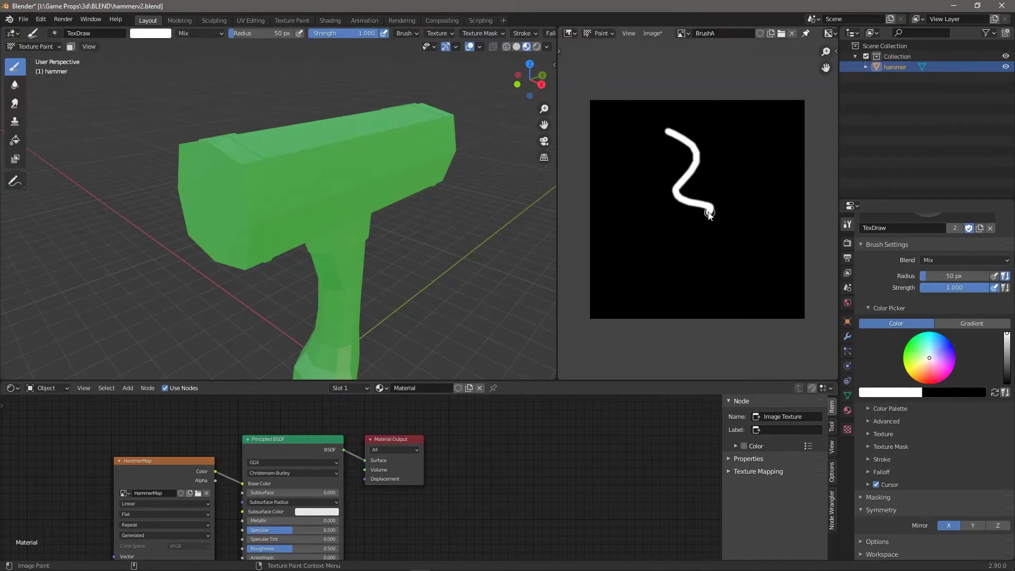
middle_drag(379, 245, 328, 216)
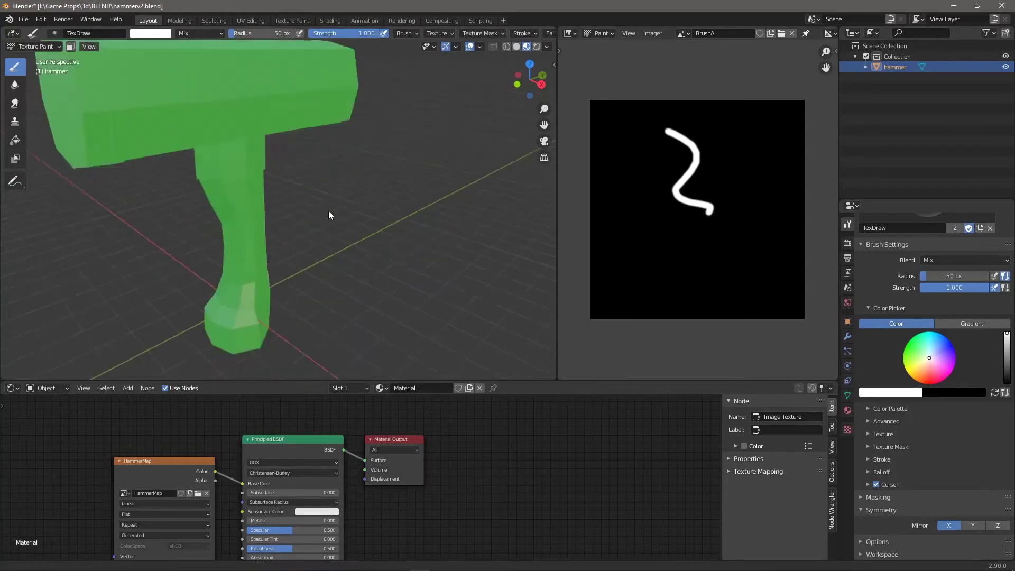
key(ctrl+z)
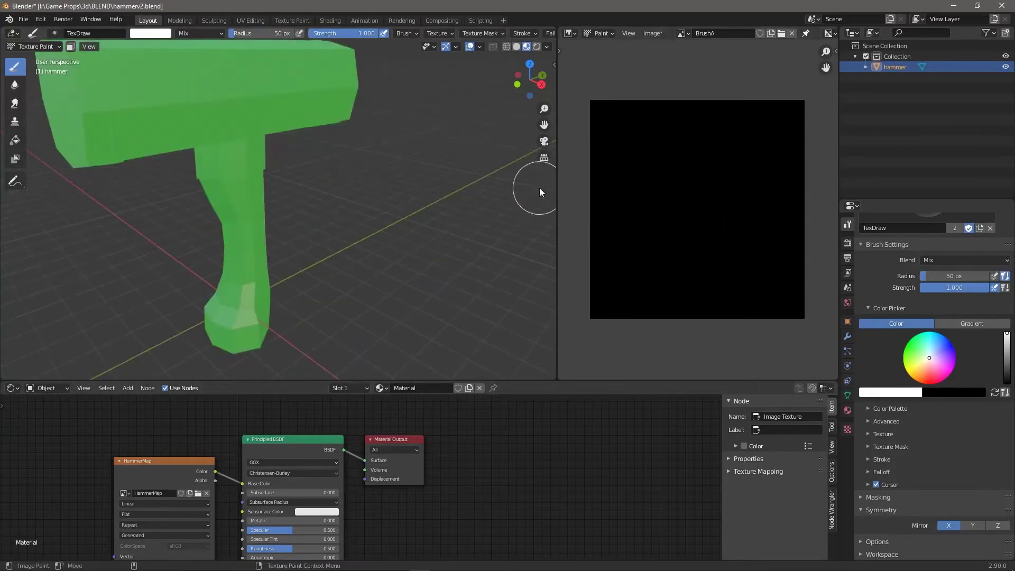
Step: Reduce the brush radius to 40 px and paint three white dabs and one long near-vertical stroke on BrushA
key(bracketleft)
key(bracketleft)
click(669, 170)
click(665, 199)
click(672, 222)
drag(698, 151, 682, 264)
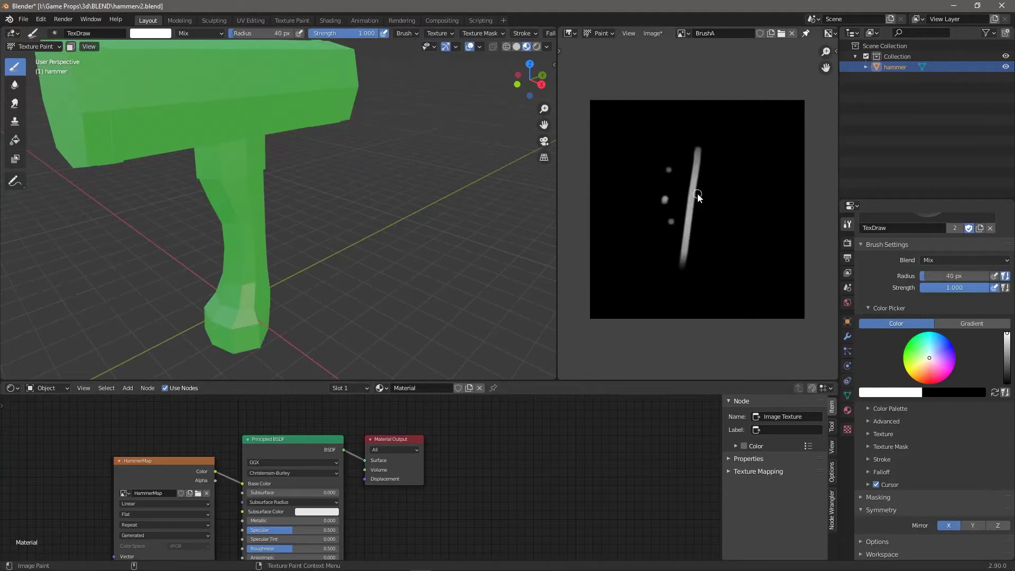
Step: Reduce the brush radius to 32 px and paint a dense cluster of thin crossing white strokes around the centre of BrushA
key(bracketleft)
click(720, 185)
mouse_move(704, 176)
mouse_down()
mouse_move(703, 255)
mouse_move(696, 245)
mouse_up()
click(720, 202)
drag(726, 138, 705, 182)
drag(707, 190, 685, 277)
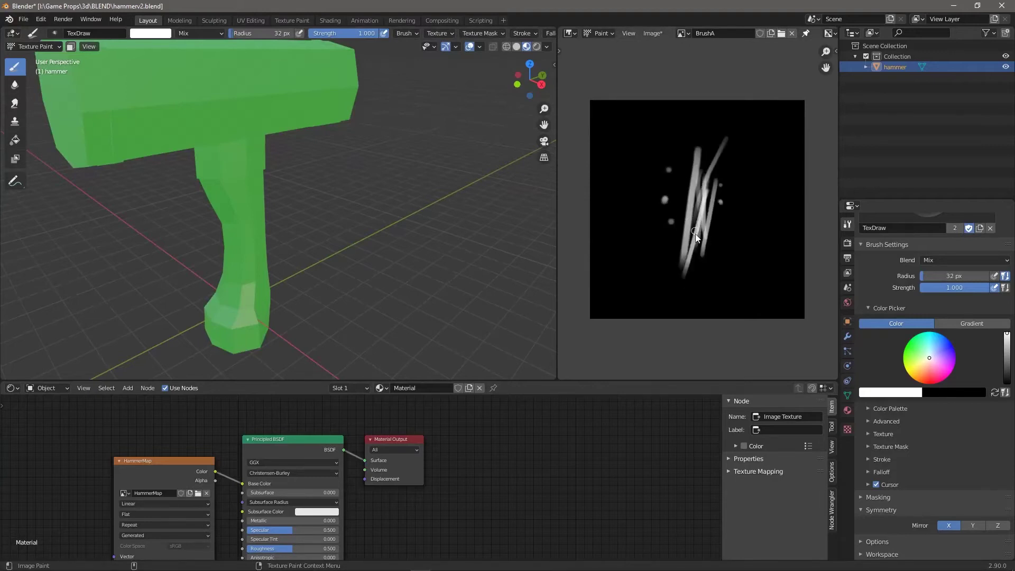
drag(695, 210, 649, 270)
mouse_move(699, 272)
mouse_down()
mouse_move(681, 157)
mouse_move(718, 262)
mouse_up()
drag(694, 217, 746, 180)
drag(702, 191, 728, 163)
drag(682, 205, 671, 149)
mouse_move(718, 246)
mouse_down()
mouse_move(747, 173)
mouse_move(736, 260)
mouse_up()
mouse_move(771, 172)
mouse_down()
mouse_move(720, 230)
mouse_move(708, 225)
mouse_up()
drag(721, 178, 707, 296)
drag(655, 160, 669, 262)
mouse_move(665, 199)
mouse_down()
mouse_move(688, 264)
mouse_move(668, 266)
mouse_up()
drag(684, 213, 656, 280)
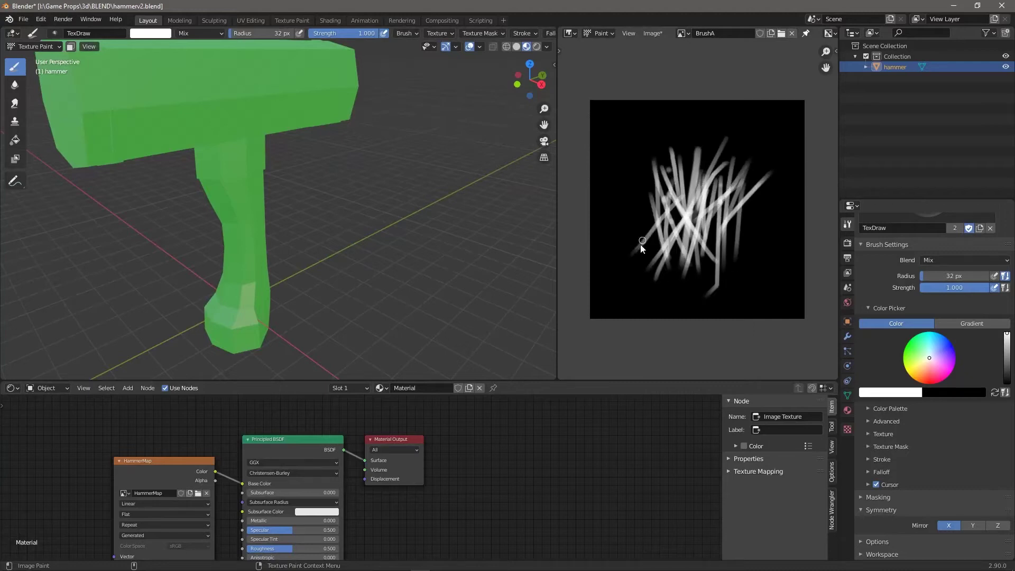
drag(698, 148, 642, 265)
drag(658, 146, 687, 257)
drag(636, 164, 688, 259)
drag(762, 154, 723, 233)
drag(763, 173, 721, 279)
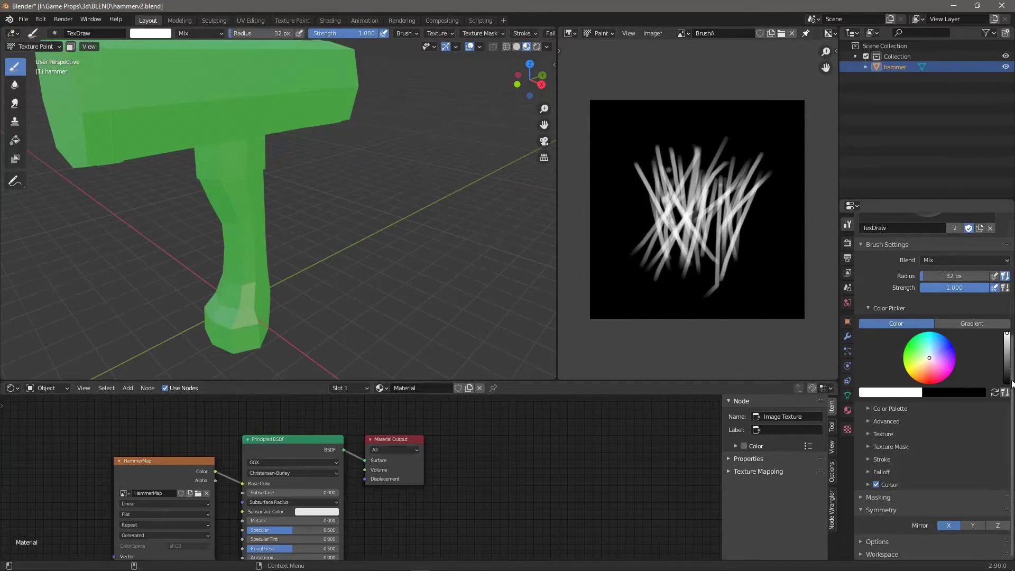
scroll(888, 288, up, 8)
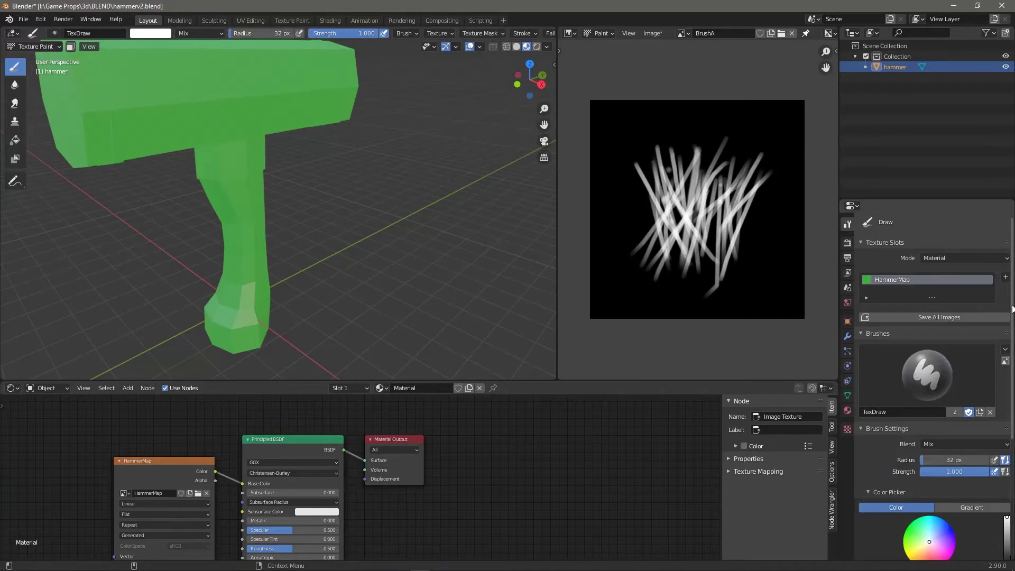
drag(1013, 309, 995, 465)
click(846, 431)
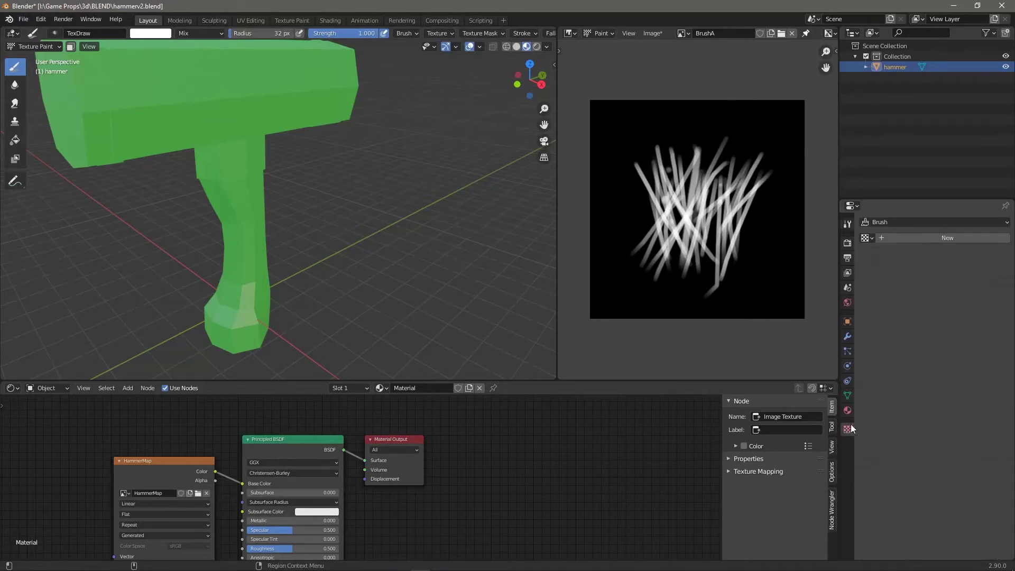
click(868, 237)
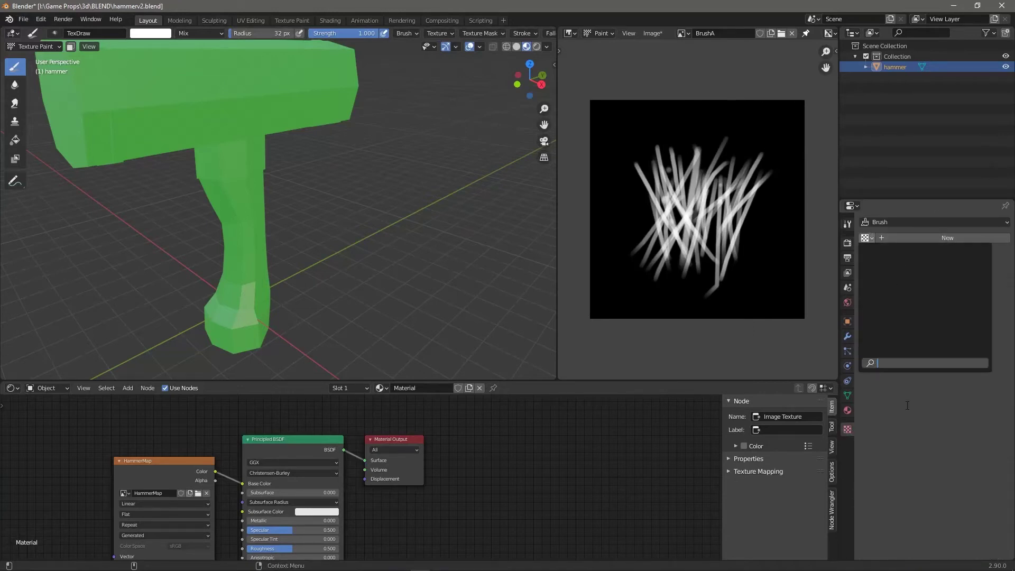
click(846, 224)
Step: Create a new texture in the draw brush's texture mask and name it brush1
scroll(1000, 493, down, 5)
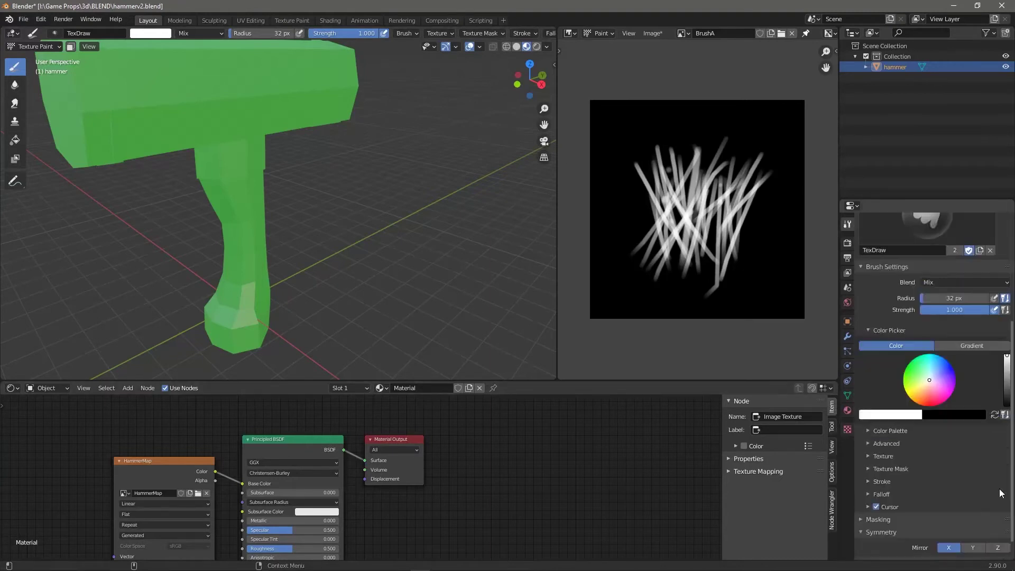
scroll(999, 493, down, 2)
click(881, 446)
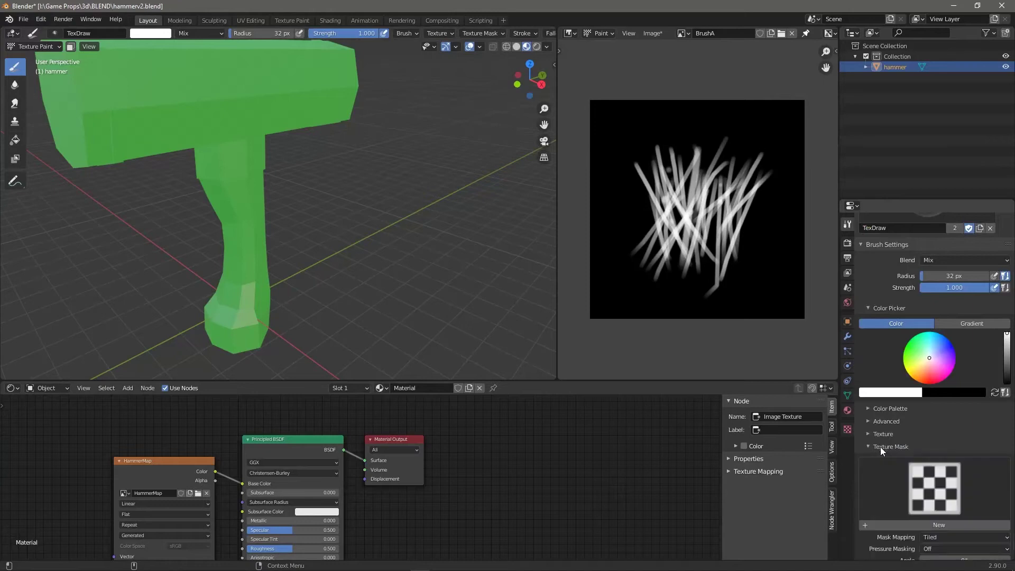
scroll(1012, 456, down, 2)
scroll(1011, 457, down, 4)
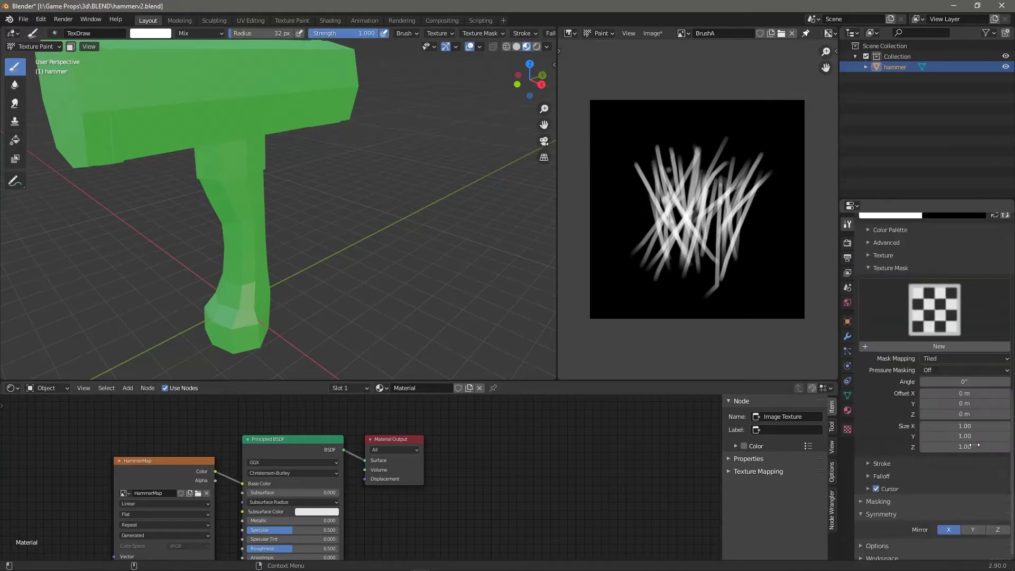
click(908, 347)
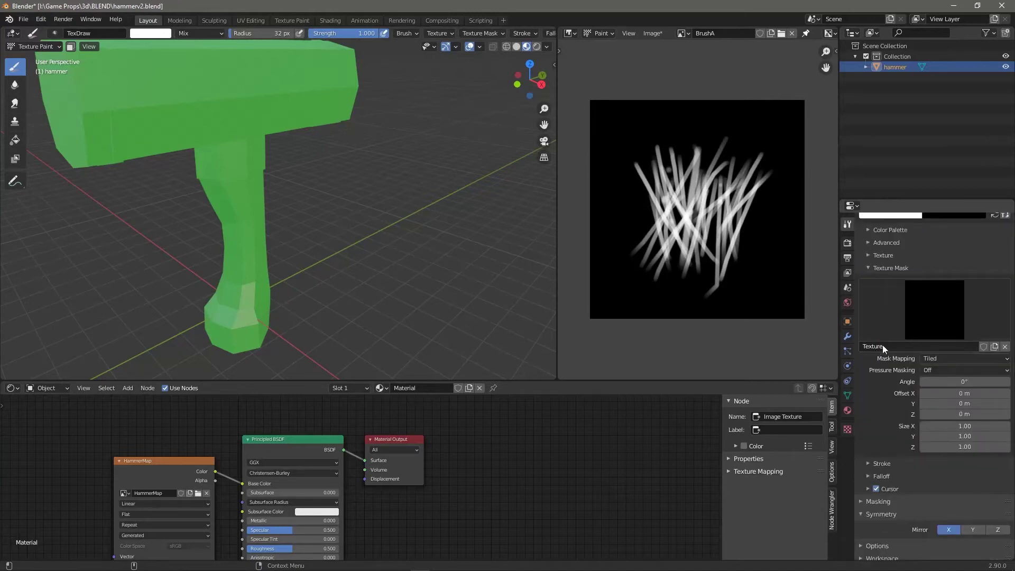
double_click(890, 344)
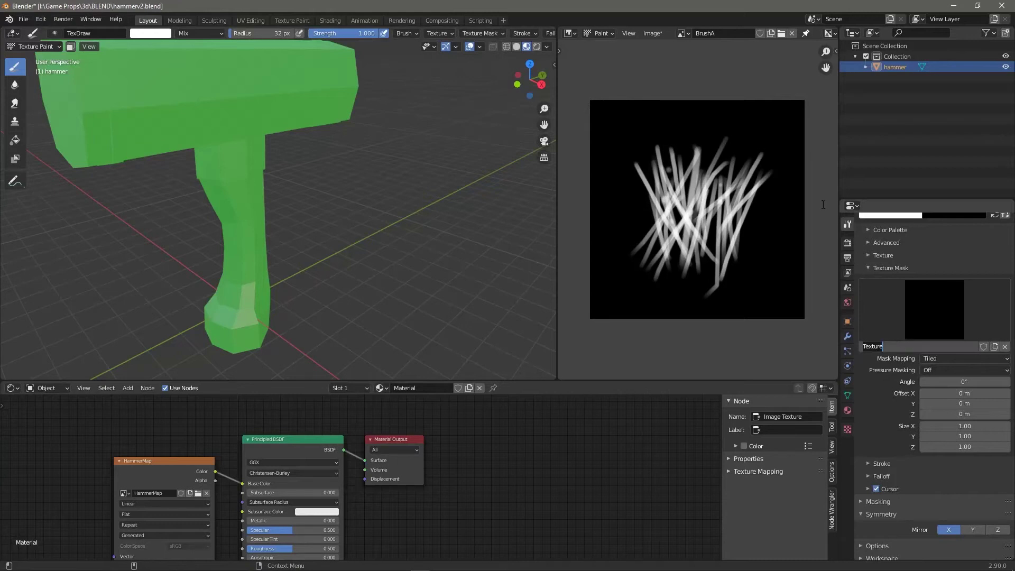
text(brush1)
Step: Assign brush1 as the brush texture, use BrushA as its image, and undo the test stroke on the hammer
click(848, 428)
click(867, 238)
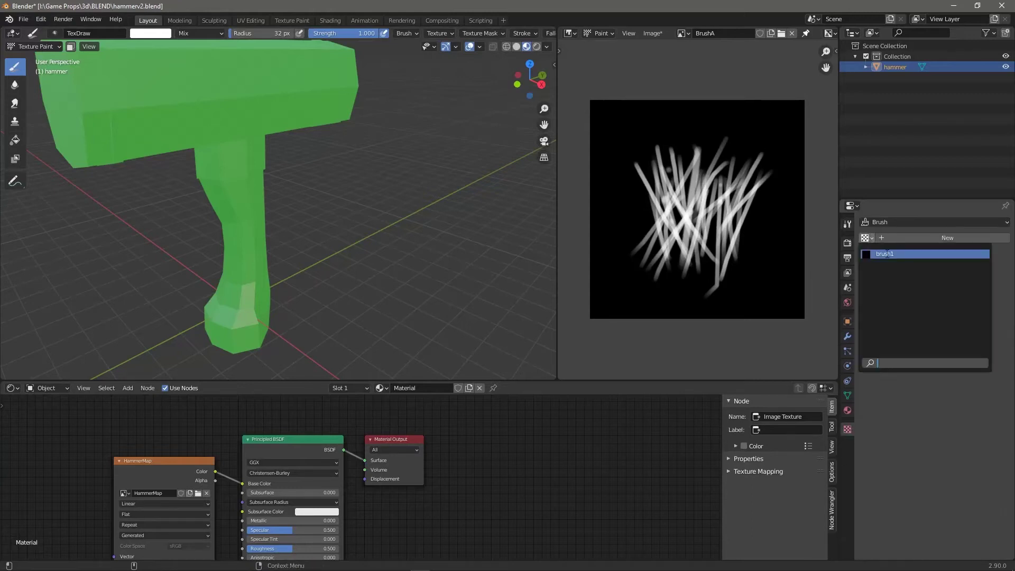
click(886, 254)
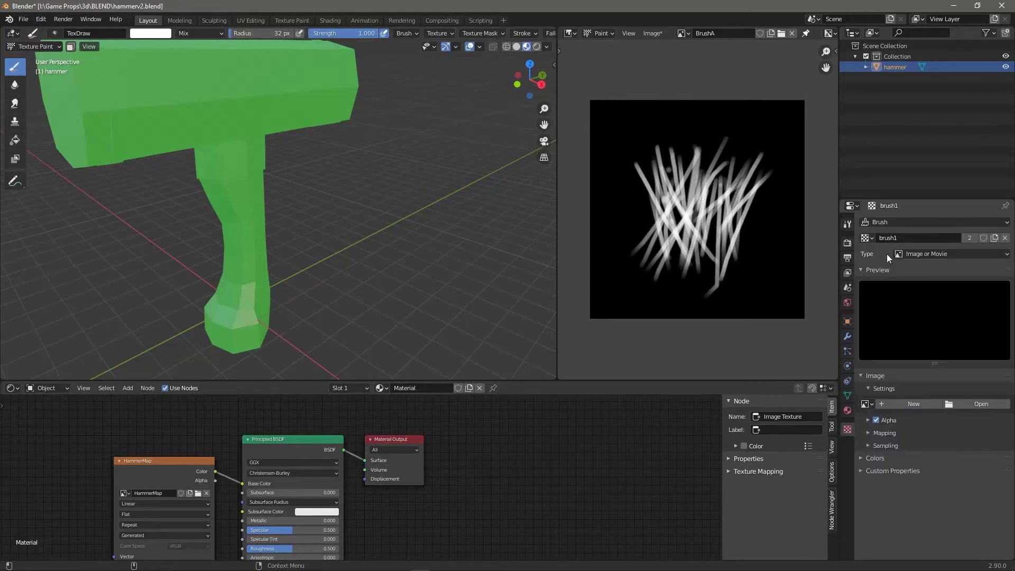
click(867, 405)
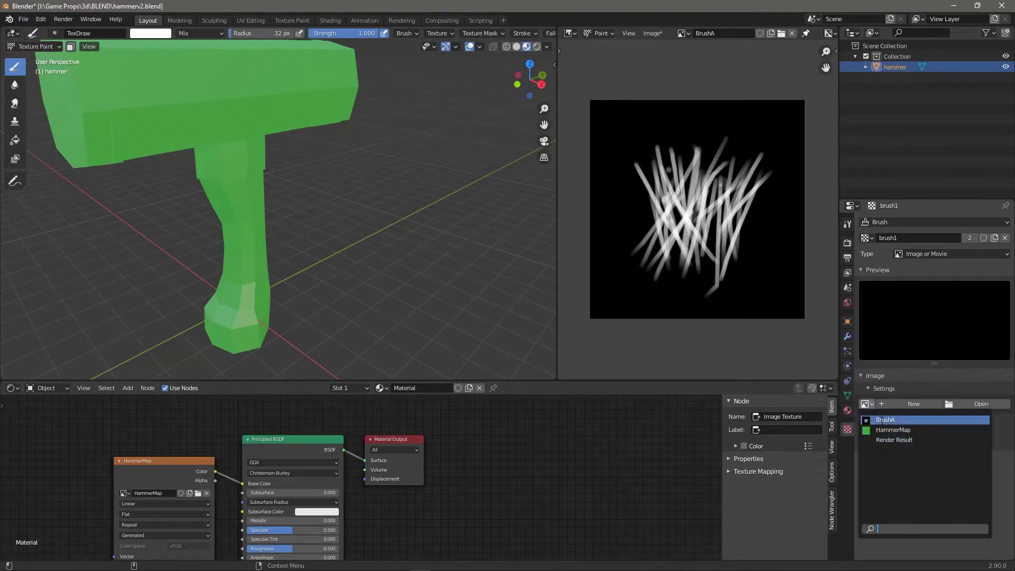
click(888, 421)
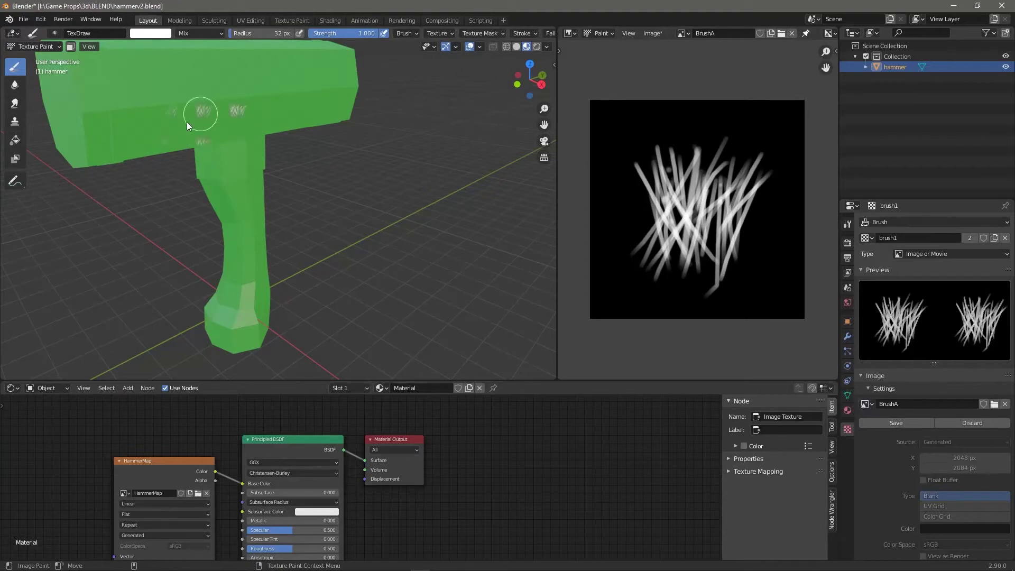
key(ctrl+z)
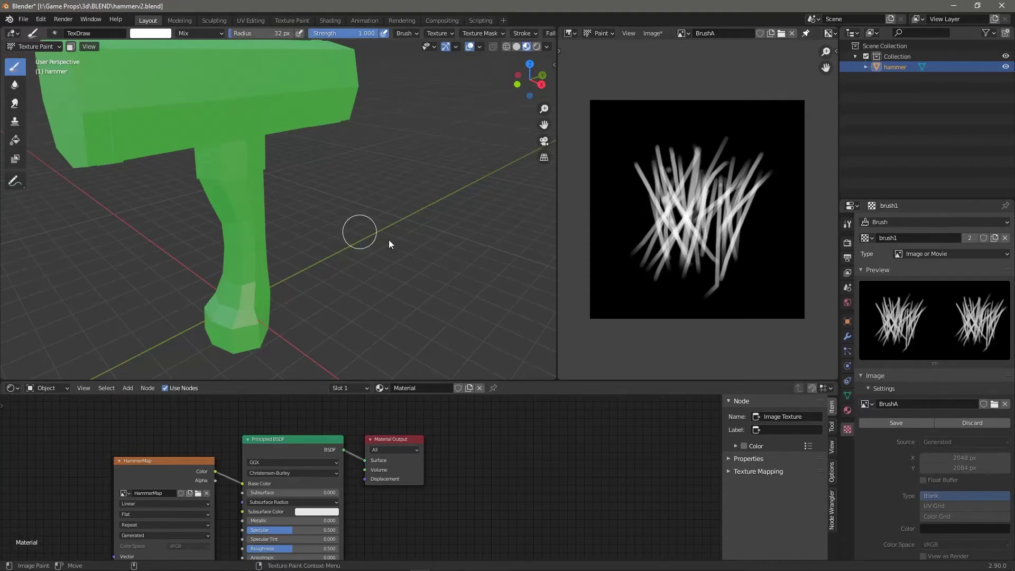
Step: Set the mapping of the brush's texture mask to View Plane
click(848, 223)
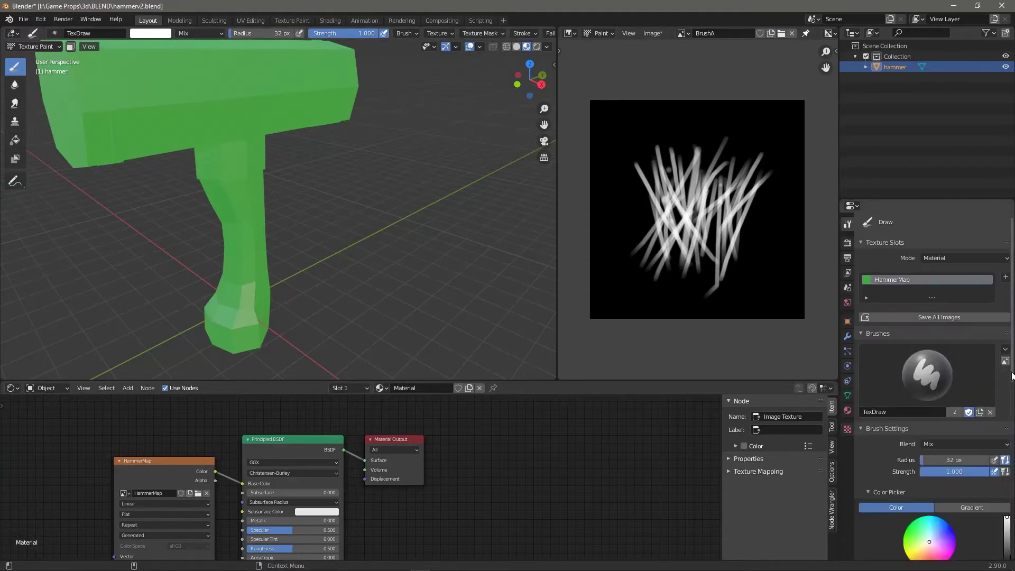
scroll(983, 532, down, 12)
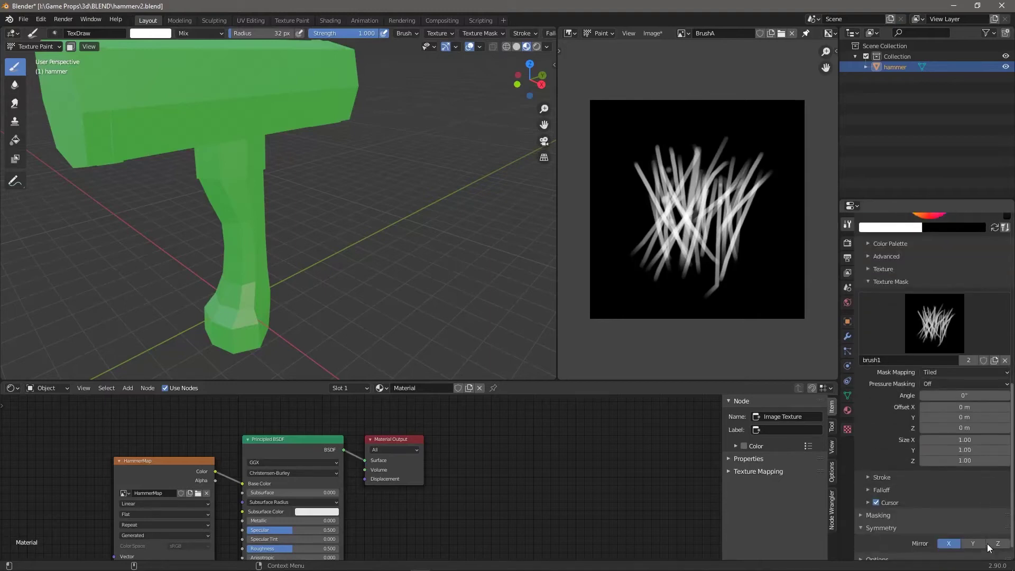
scroll(988, 543, up, 3)
click(938, 430)
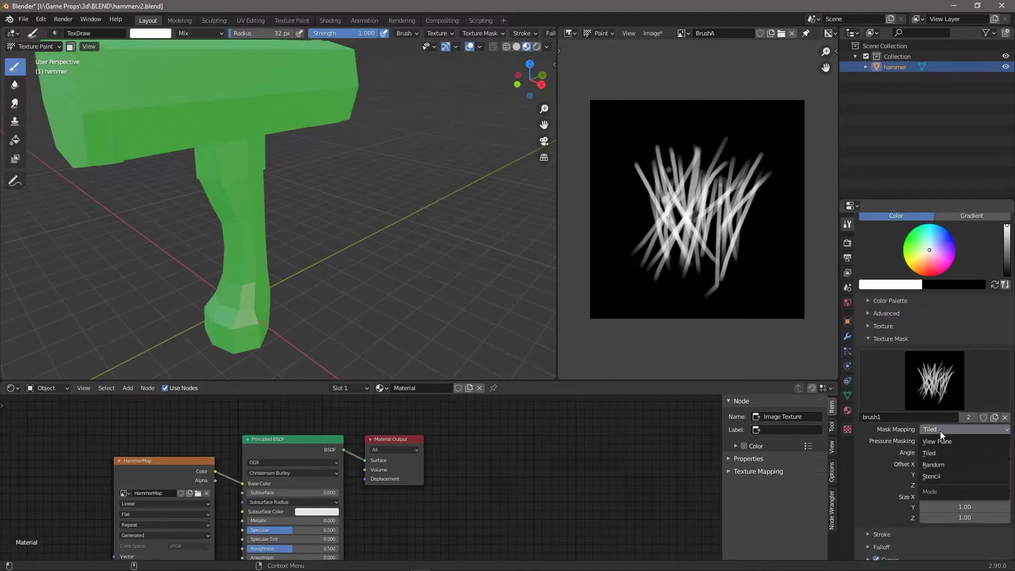
click(945, 442)
Step: Try a brush stroke from the hammer's head down the handle and undo it
mouse_move(222, 102)
mouse_down()
mouse_move(254, 113)
mouse_move(261, 84)
mouse_move(286, 143)
mouse_move(227, 167)
mouse_move(253, 148)
mouse_move(239, 209)
mouse_move(262, 218)
mouse_up()
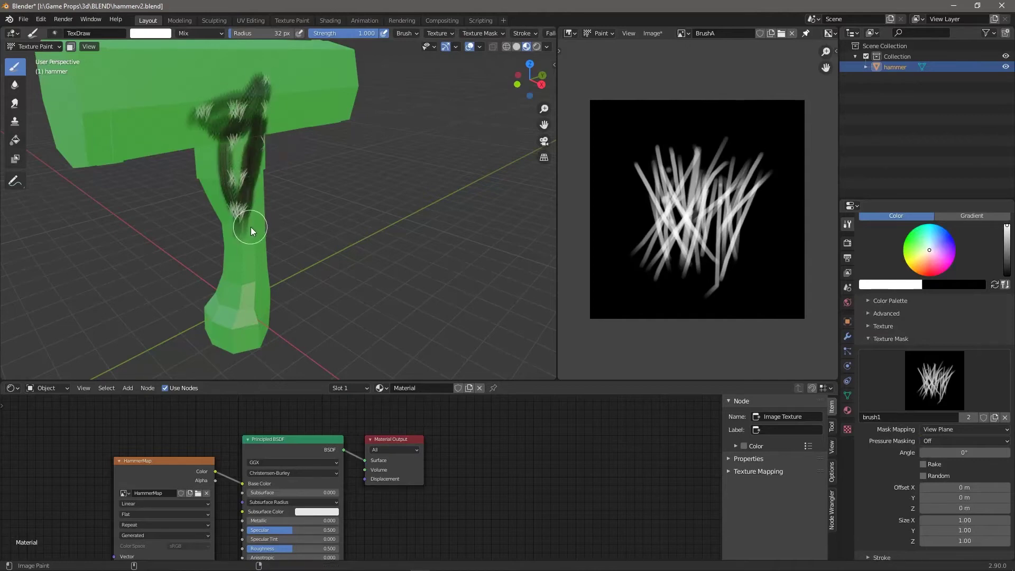
key(ctrl+z)
key(ctrl+z)
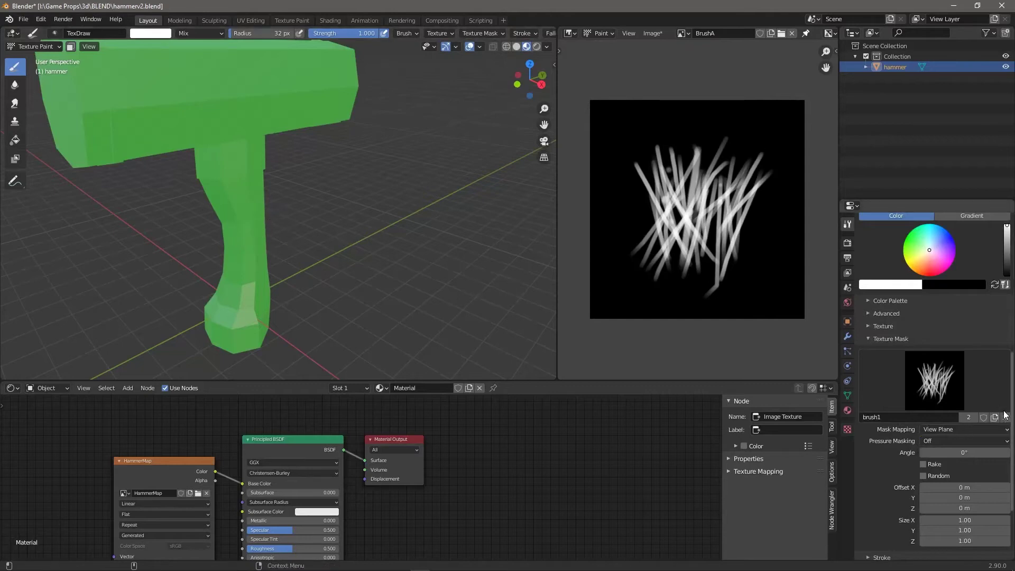
Step: Turn on random rotation for the texture mask and try the brush with strokes down the hammer's handle
click(926, 475)
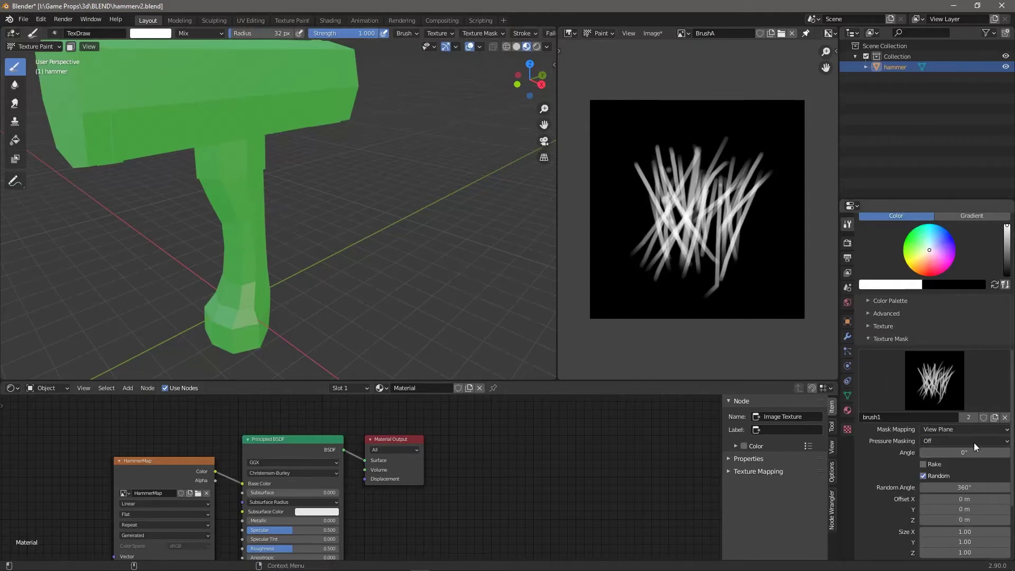
scroll(969, 439, down, 5)
click(870, 471)
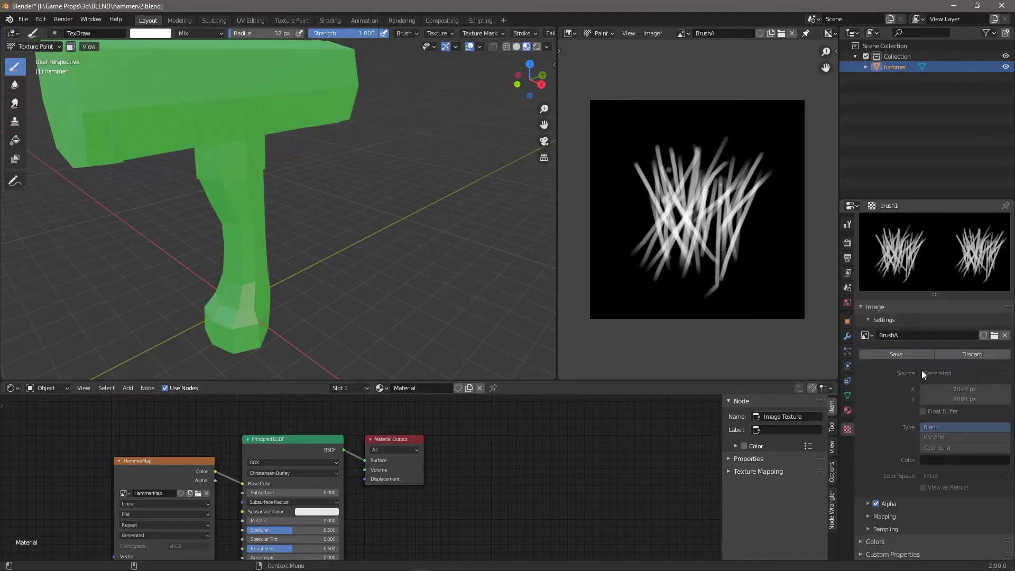
drag(229, 123, 251, 317)
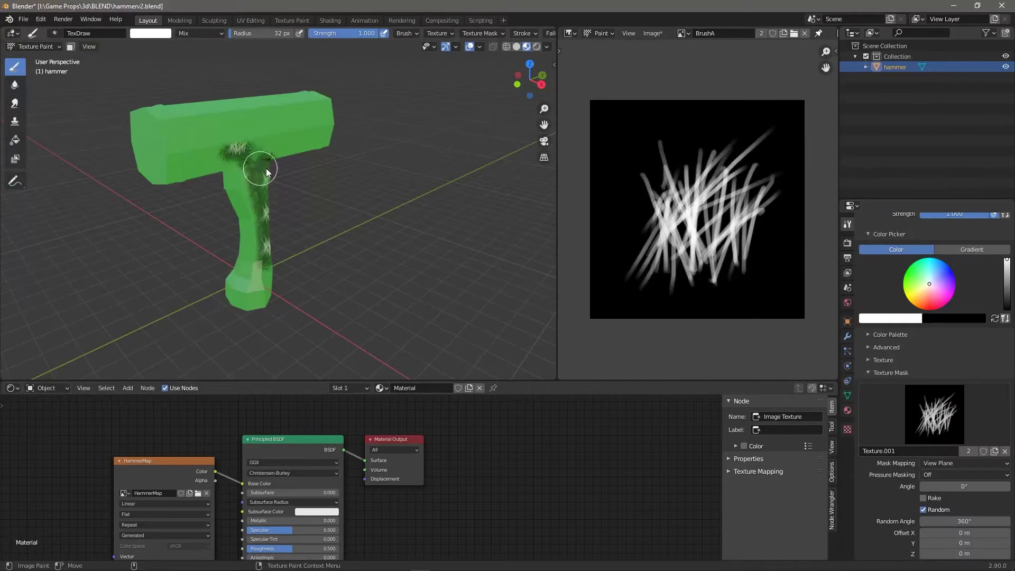
mouse_move(266, 169)
mouse_down()
mouse_move(244, 150)
mouse_move(264, 232)
mouse_up()
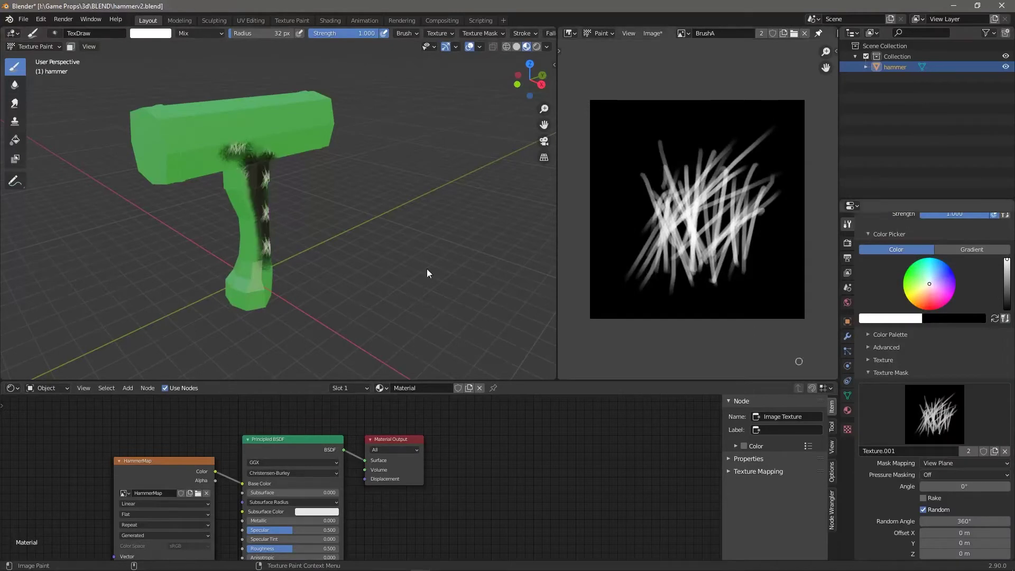
Step: Remove Texture.001 from the brush's Texture slot while keeping it as the texture mask
scroll(878, 291, down, 4)
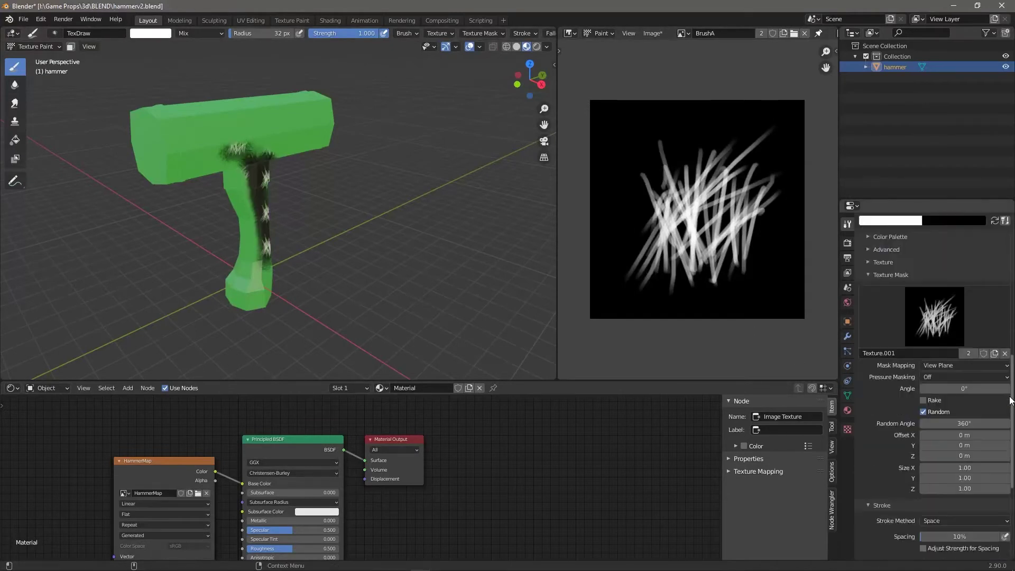
click(880, 275)
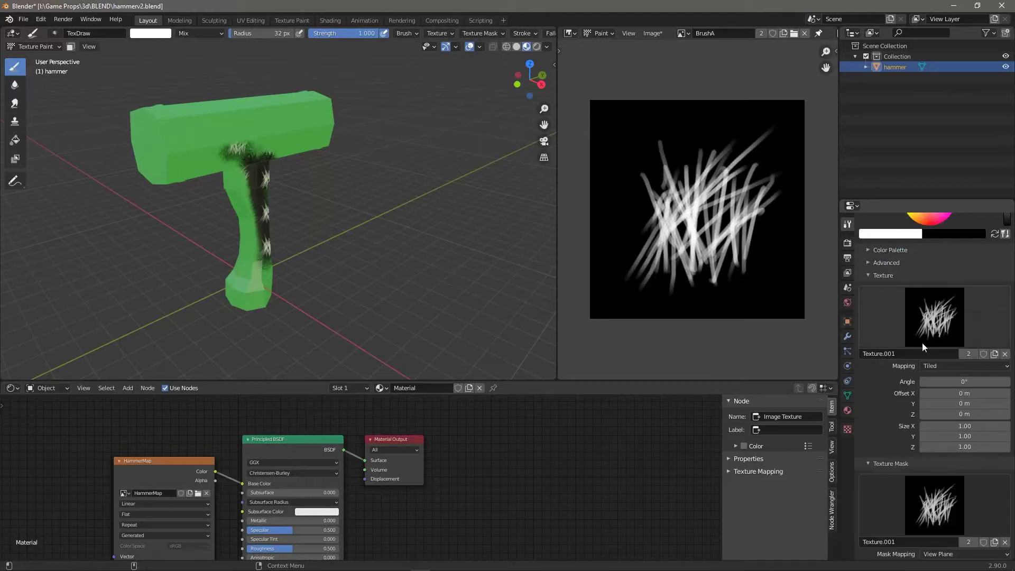
click(1007, 354)
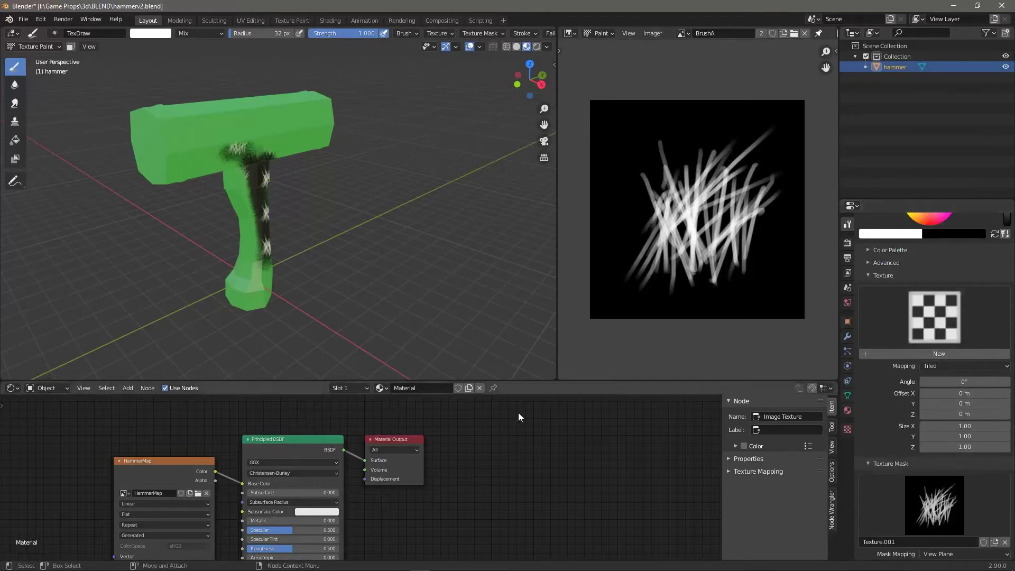
Step: Undo the dark test strokes on the hammer, and try a white stroke over the head and handle, undoing it too
key(ctrl+z)
key(ctrl+z)
key(ctrl+z)
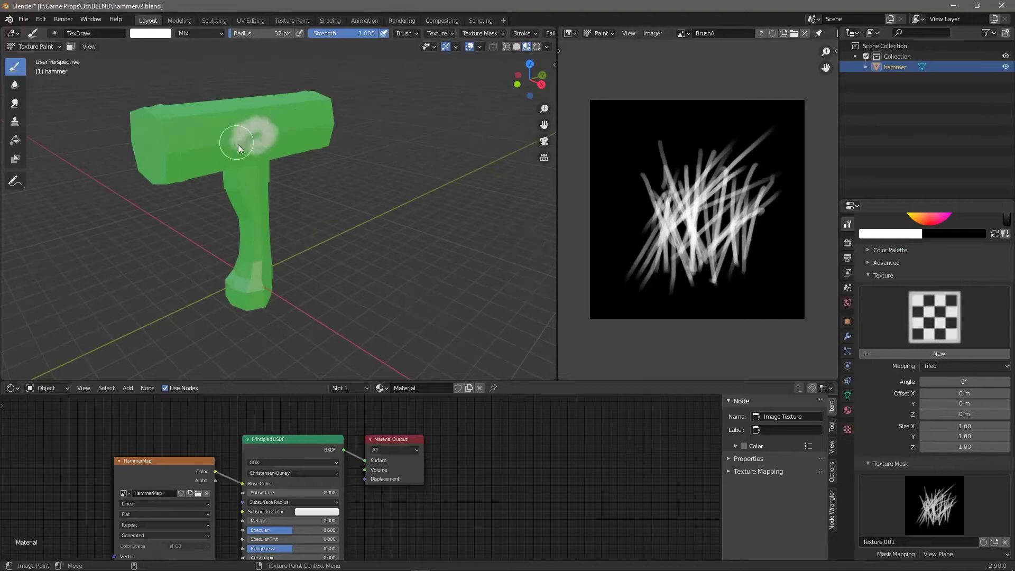
drag(238, 144, 257, 218)
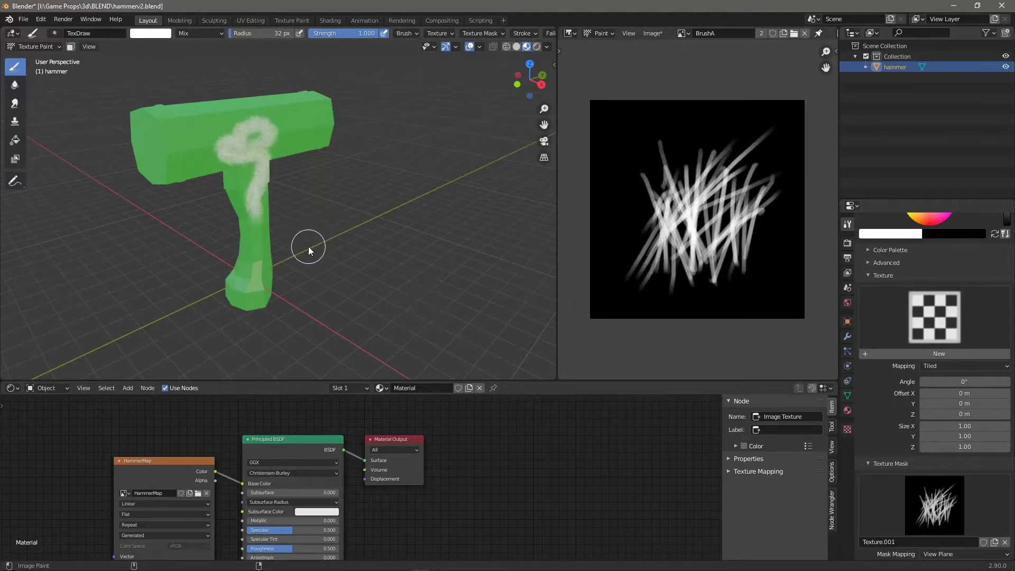
key(ctrl+z)
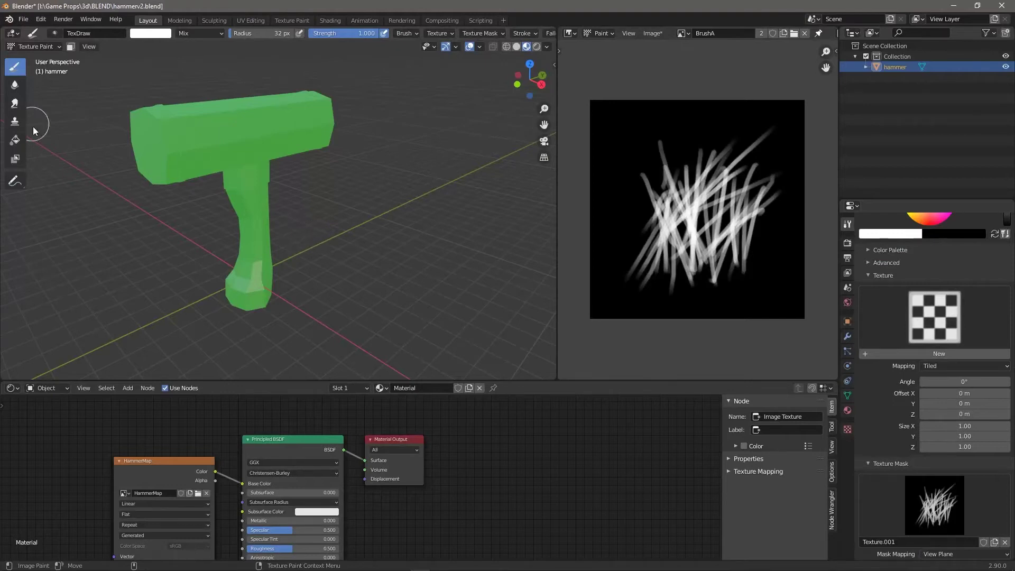
Step: Set the draw brush colour to a pale cream with hue 0.148, saturation 0.267 and value 1.000
click(21, 138)
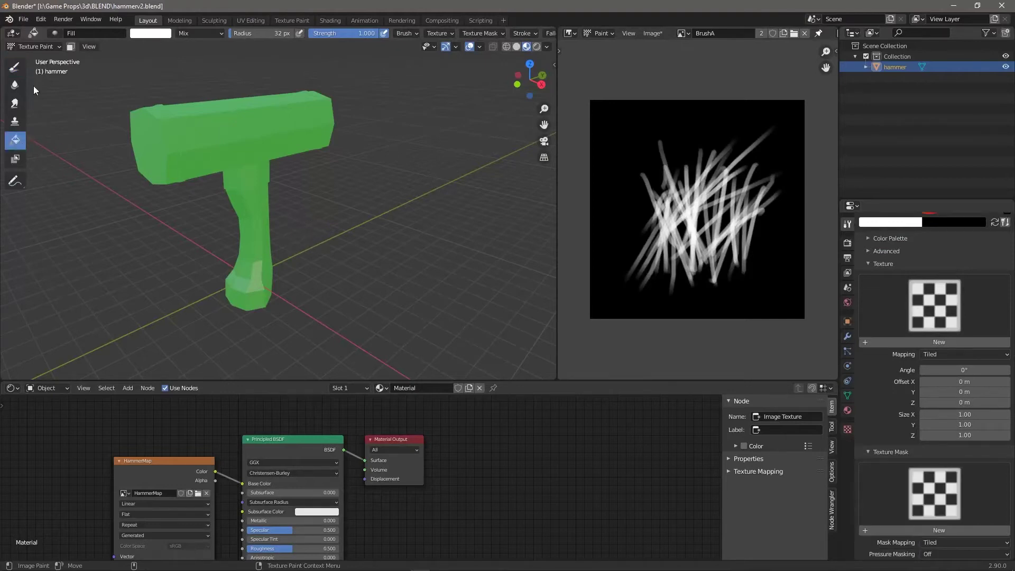
click(22, 66)
click(153, 33)
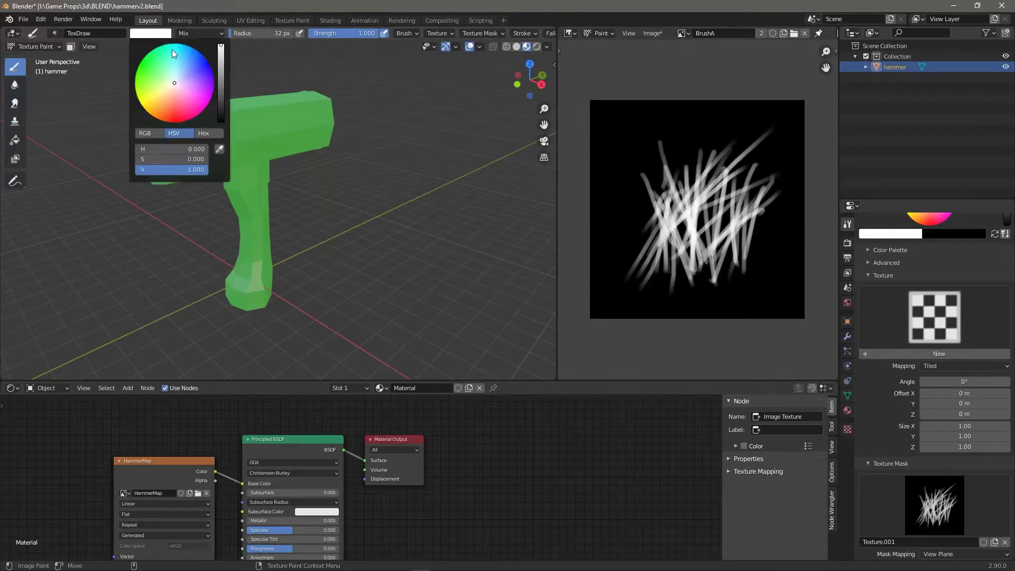
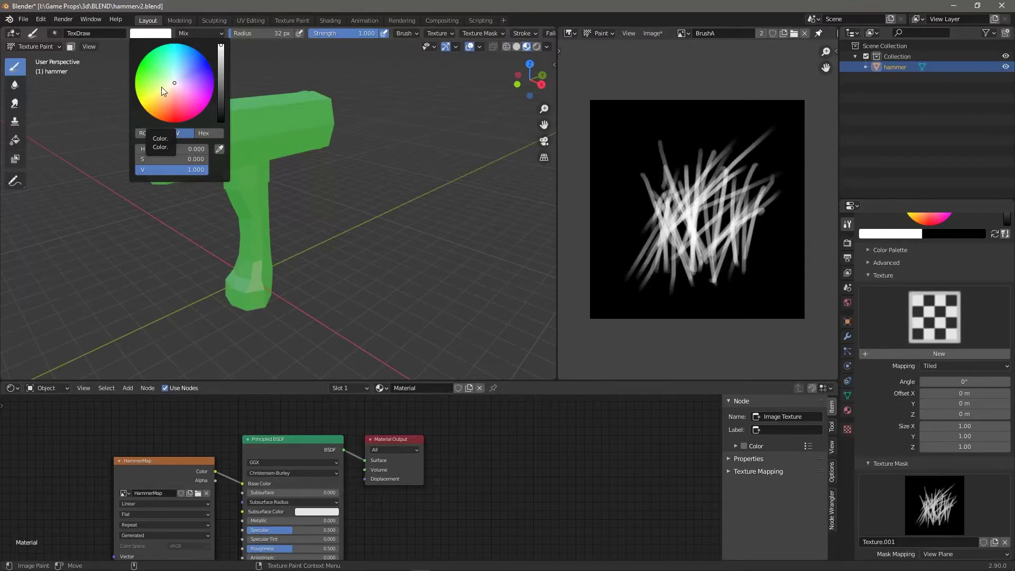
drag(173, 84, 167, 88)
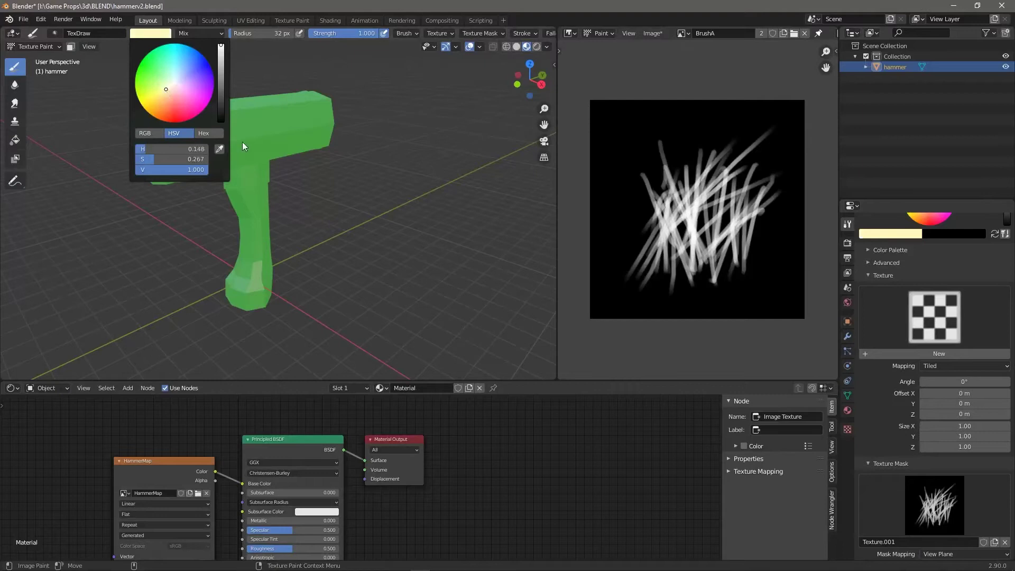
Step: Paint the hammer's handle cream from several sides, covering most of the green between the head and the butt
mouse_move(264, 230)
mouse_down()
mouse_move(261, 252)
mouse_move(255, 186)
mouse_move(261, 287)
mouse_move(267, 182)
mouse_up()
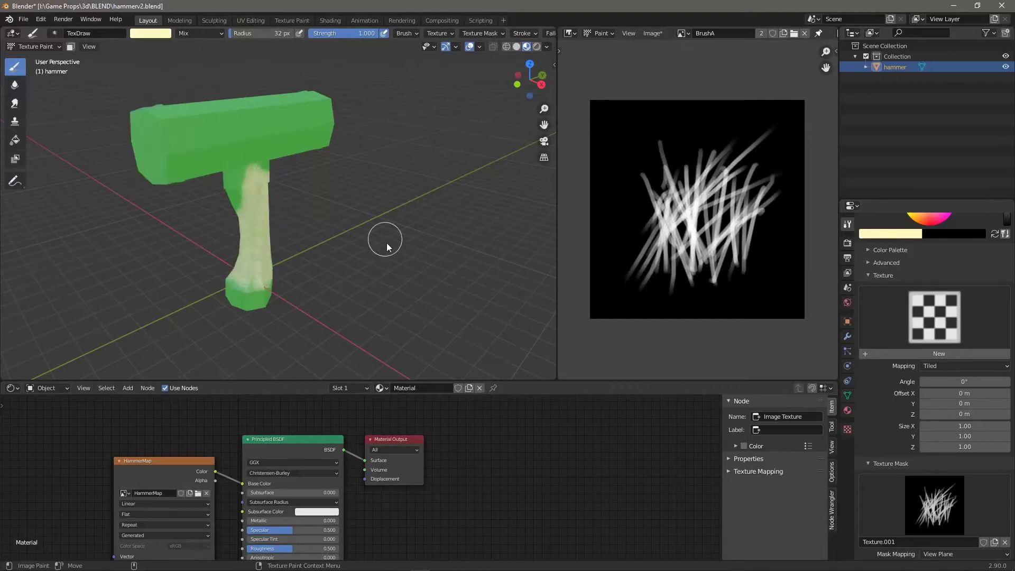
middle_drag(386, 242, 309, 199)
mouse_move(255, 172)
mouse_down()
mouse_move(249, 294)
mouse_move(285, 275)
mouse_up()
middle_drag(379, 269, 281, 194)
mouse_move(280, 194)
mouse_down()
mouse_move(275, 303)
mouse_move(284, 240)
mouse_up()
mouse_move(284, 240)
middle_down()
mouse_move(421, 227)
mouse_move(434, 206)
middle_up()
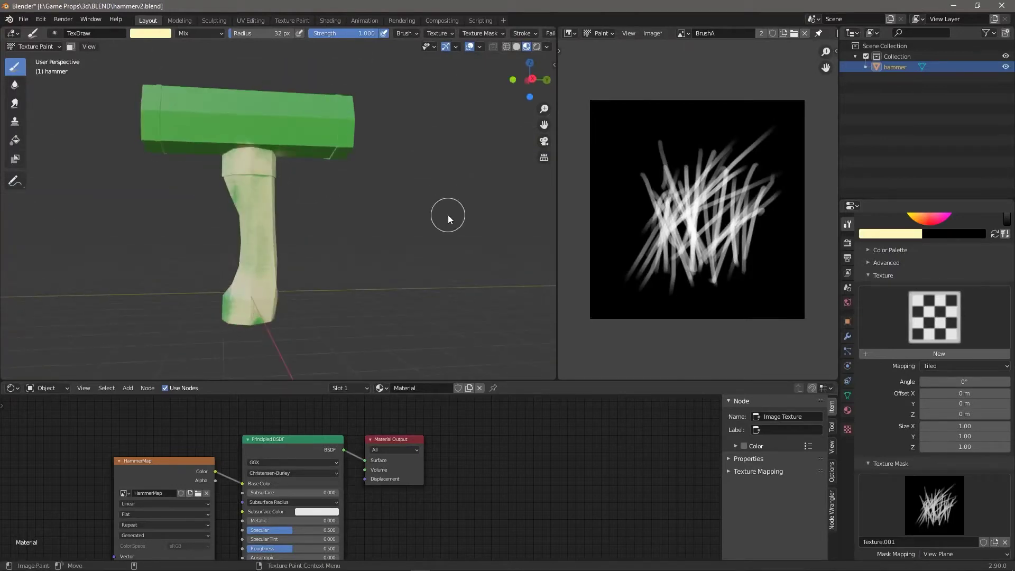
Step: Switch the hammer from Texture Paint to Object Mode
click(67, 48)
click(71, 118)
click(67, 47)
click(56, 54)
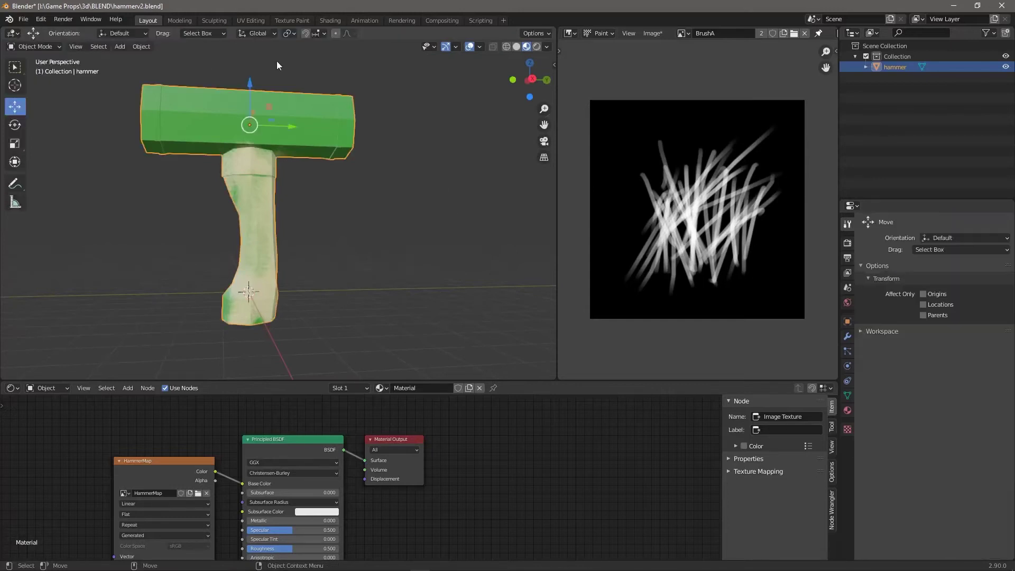
Step: Shade the hammer smooth and return it to Texture Paint mode
click(142, 48)
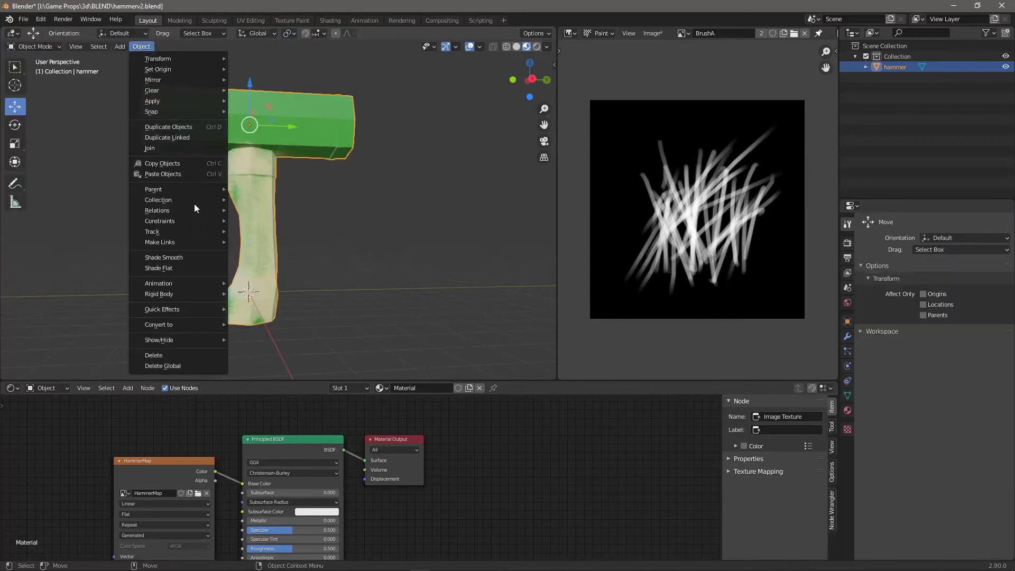
click(214, 259)
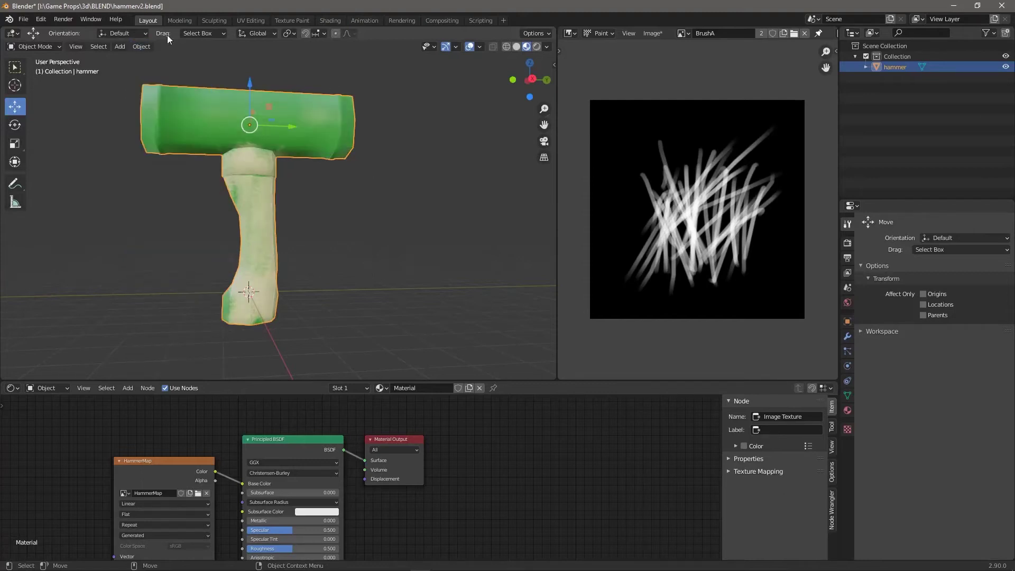
click(50, 48)
click(59, 117)
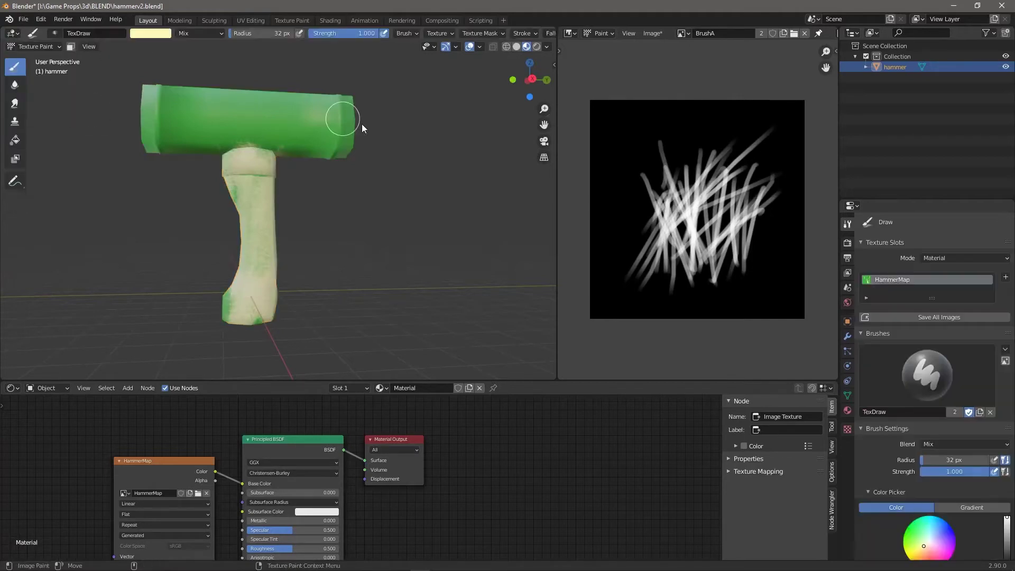
Step: Paint the hammer head and the remaining green areas cream with a 51 px brush radius, covering the model from several sides
mouse_move(353, 265)
middle_down()
mouse_move(459, 239)
mouse_move(244, 266)
middle_up()
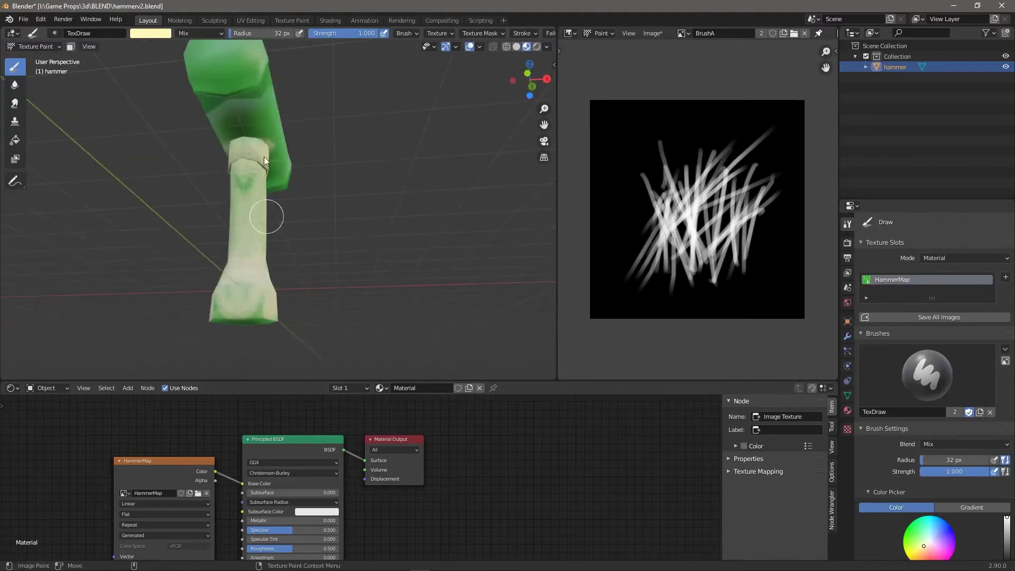
shift+middle_drag(255, 87, 380, 209)
alt+drag(455, 281, 190, 134)
middle_drag(191, 135, 435, 178)
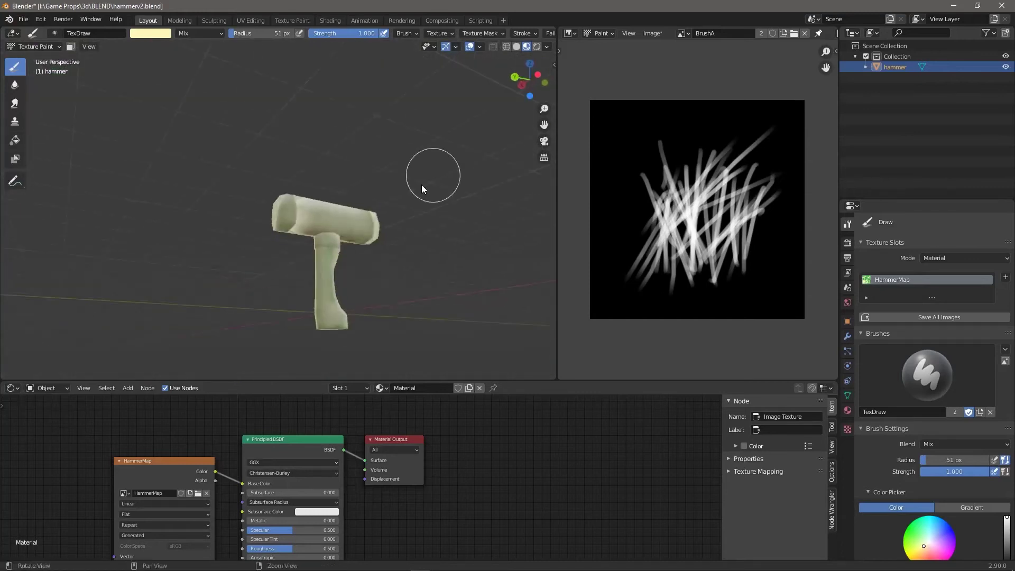
scroll(360, 287, up, 4)
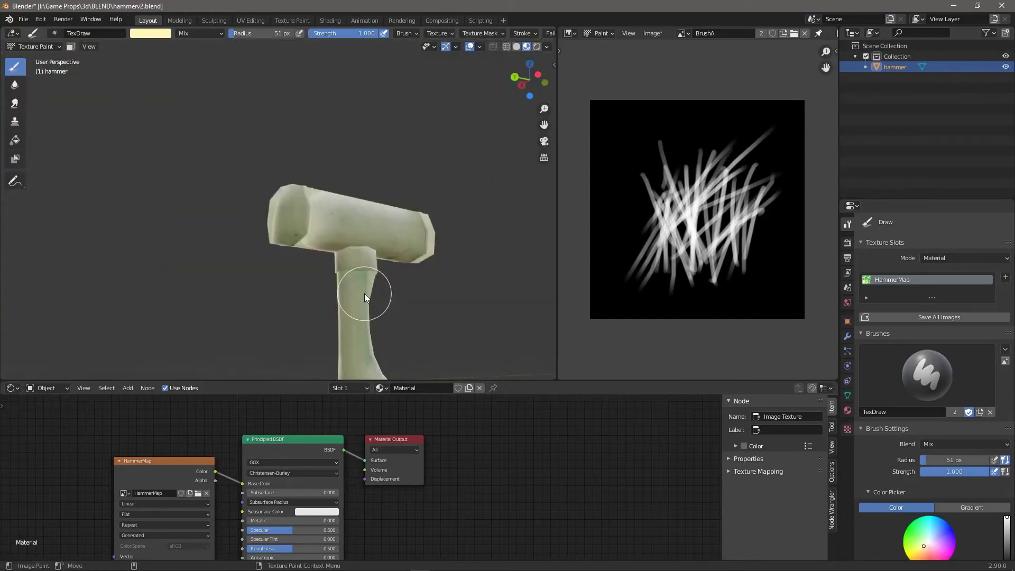
scroll(365, 295, up, 3)
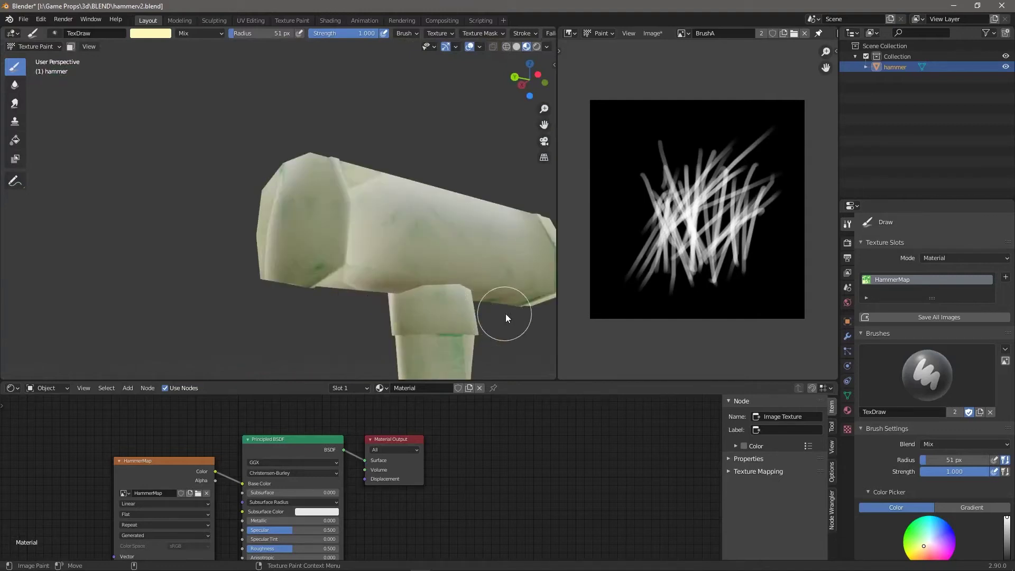
middle_drag(506, 313, 461, 314)
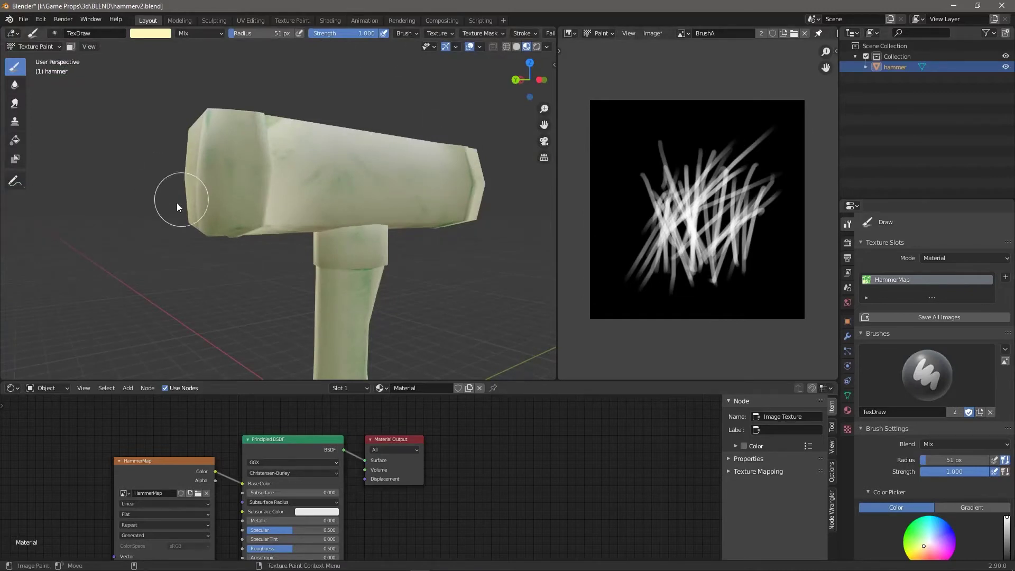
Step: Select all linked faces of the hammer head in Edit Mode and expand the 3D viewport over the image editor
key(Tab)
click(296, 188)
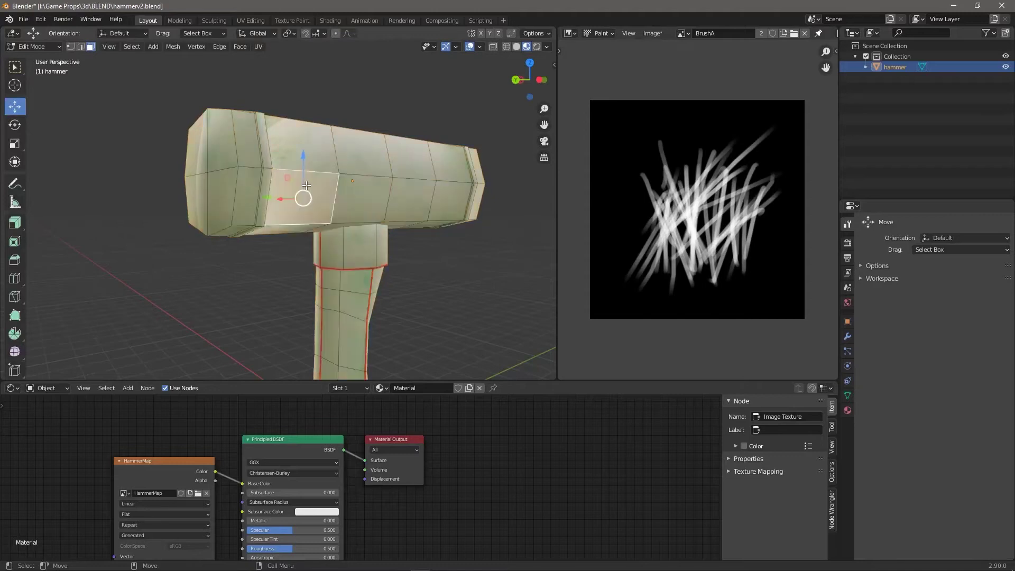
key(ctrl+l)
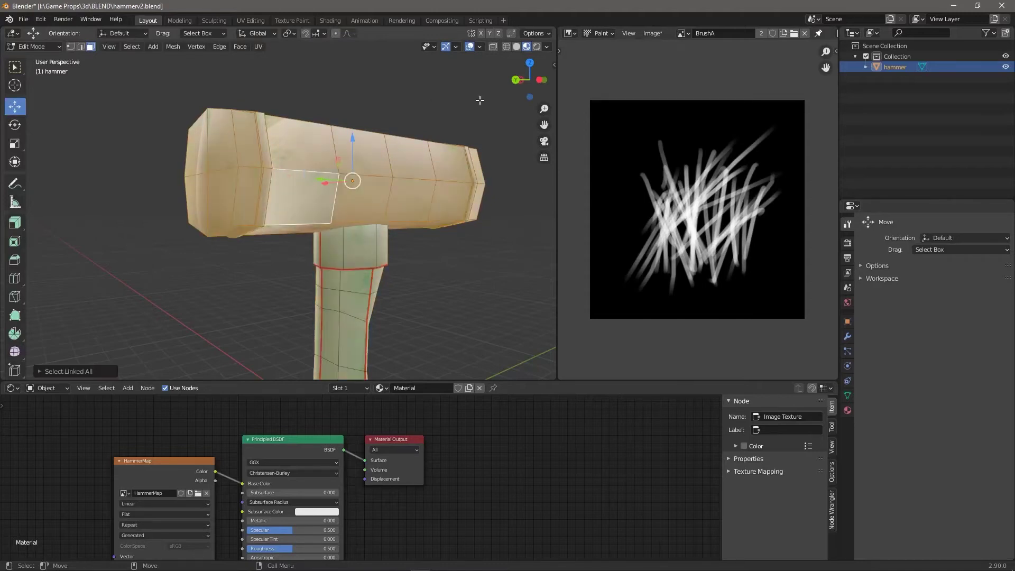
middle_drag(479, 100, 402, 161)
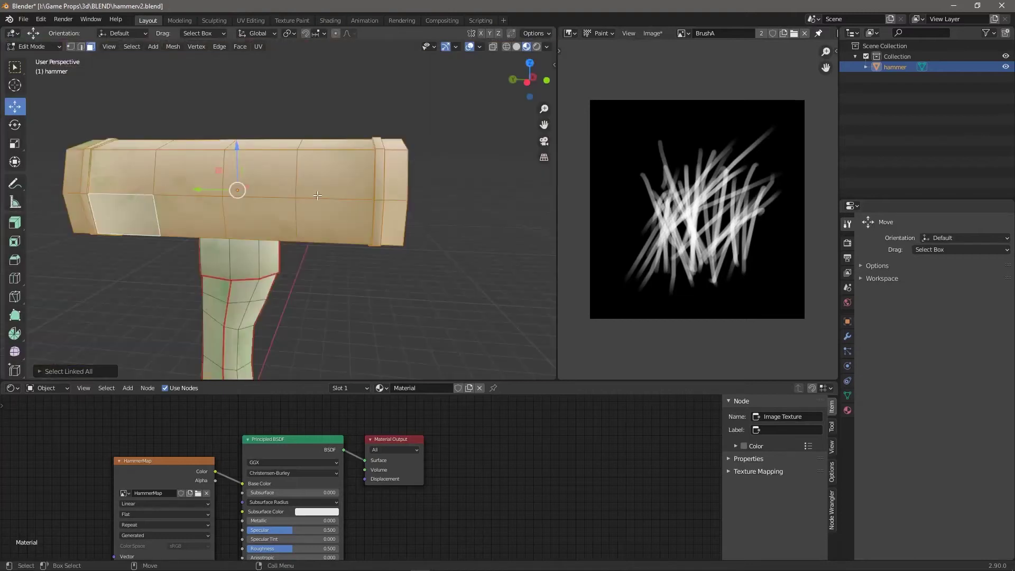
key(KP_Decimal)
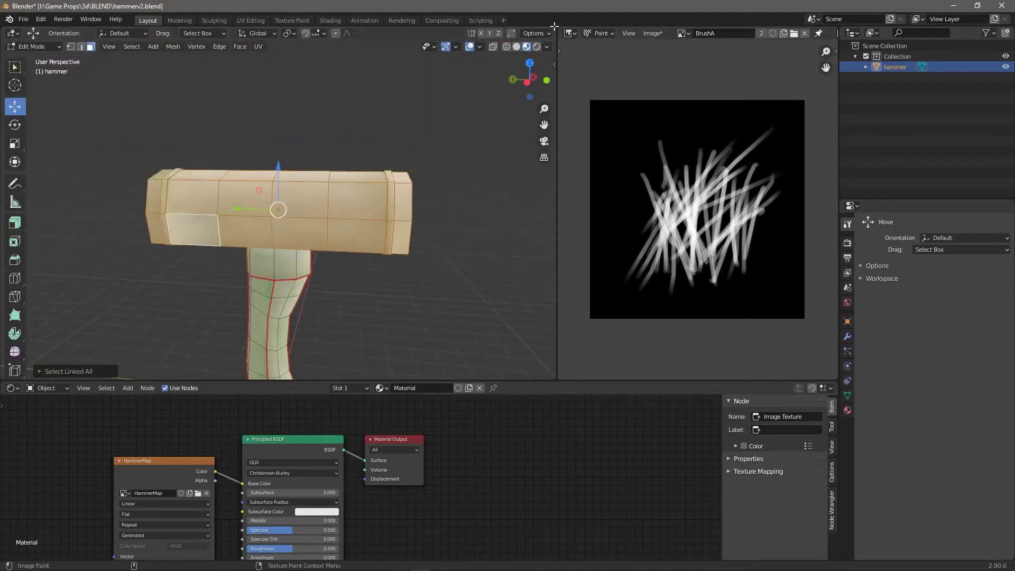
drag(554, 27, 619, 152)
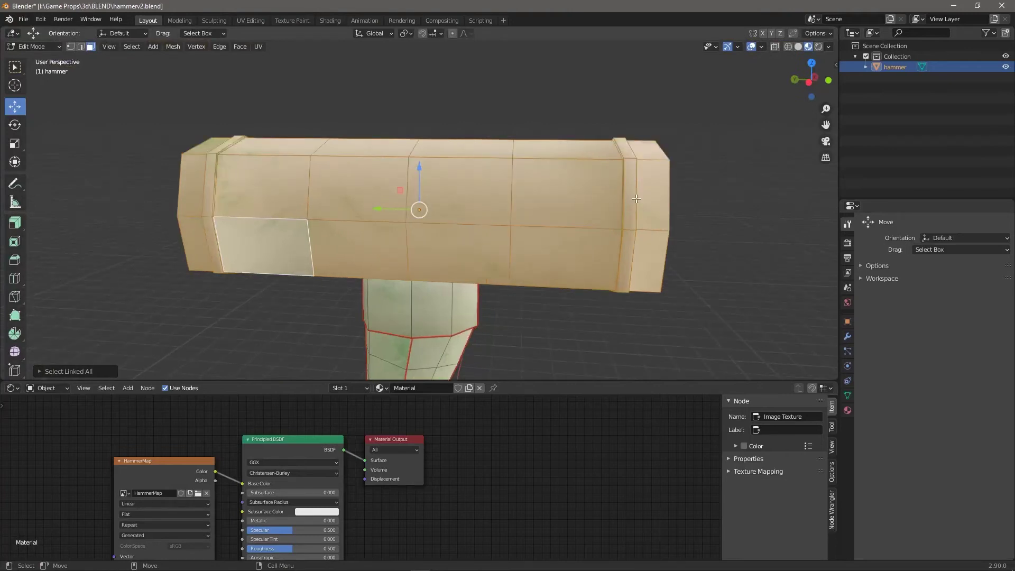
Step: Try to remove the rim face loops near the ends of the head from the face selection
middle_drag(631, 245, 521, 188)
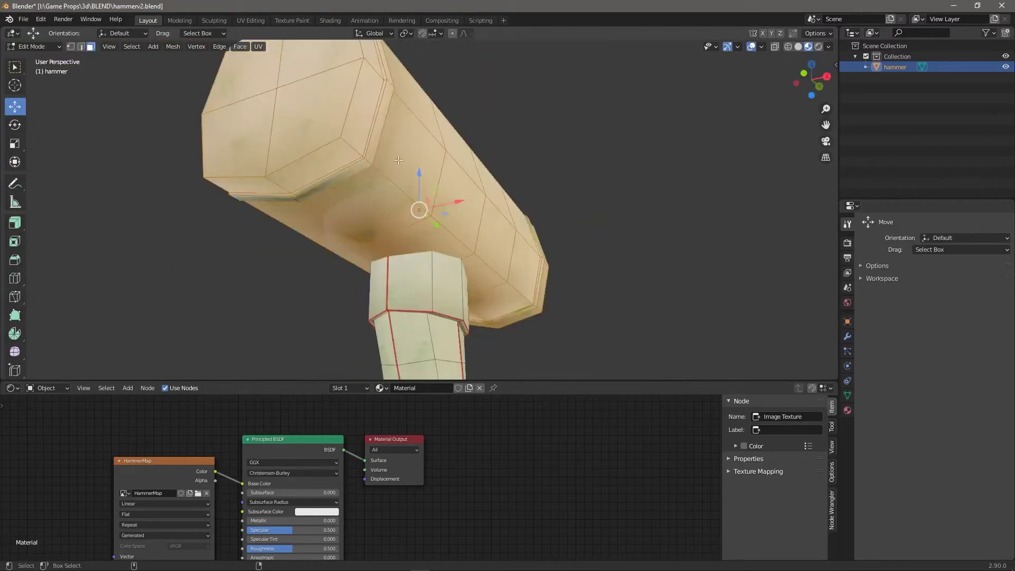
alt+drag(399, 161, 333, 199)
alt+middle_drag(334, 199, 424, 172)
alt+right_drag(424, 173, 452, 216)
alt+middle_drag(453, 217, 530, 218)
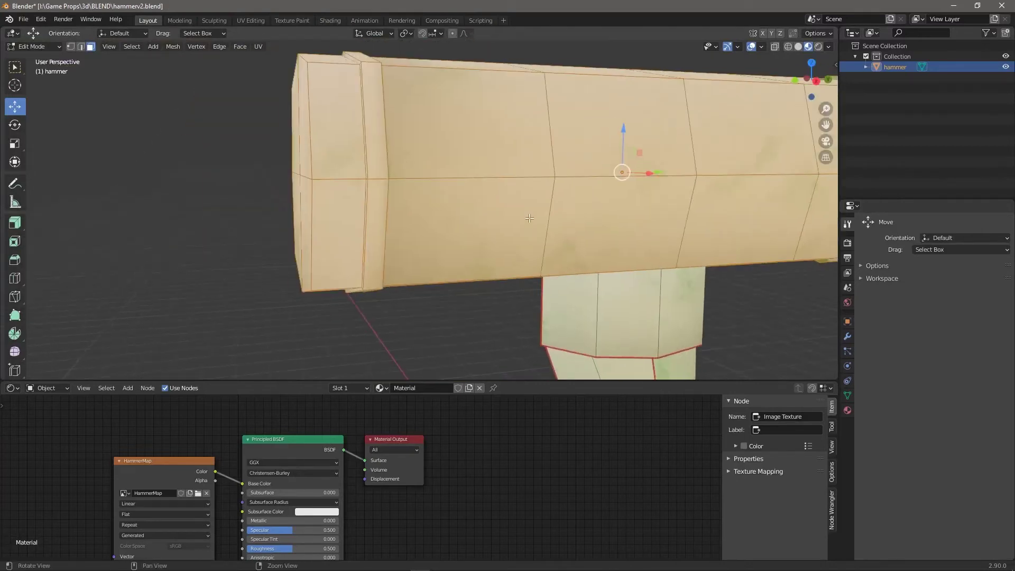
scroll(423, 201, up, 1)
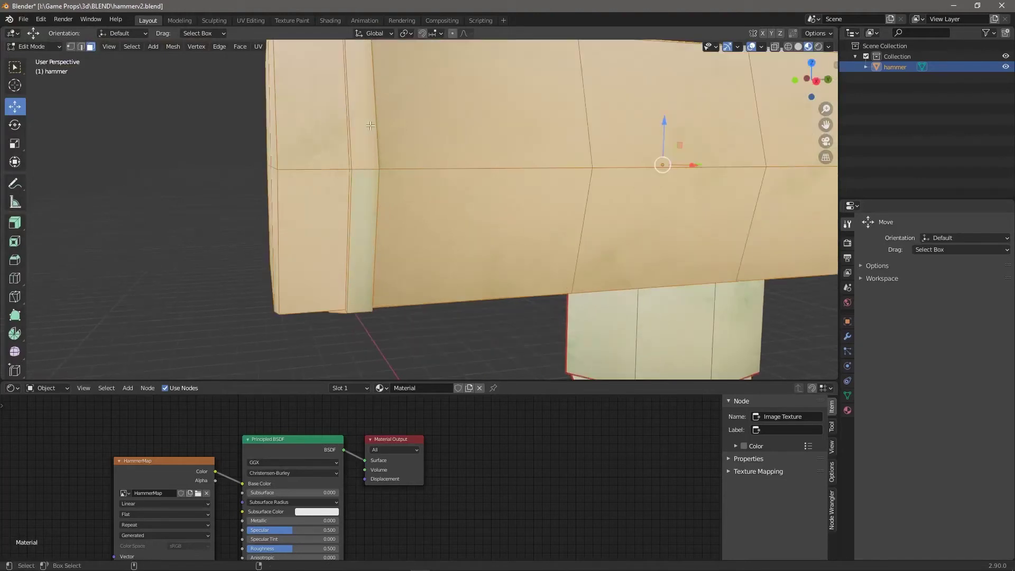
middle_drag(384, 221, 602, 279)
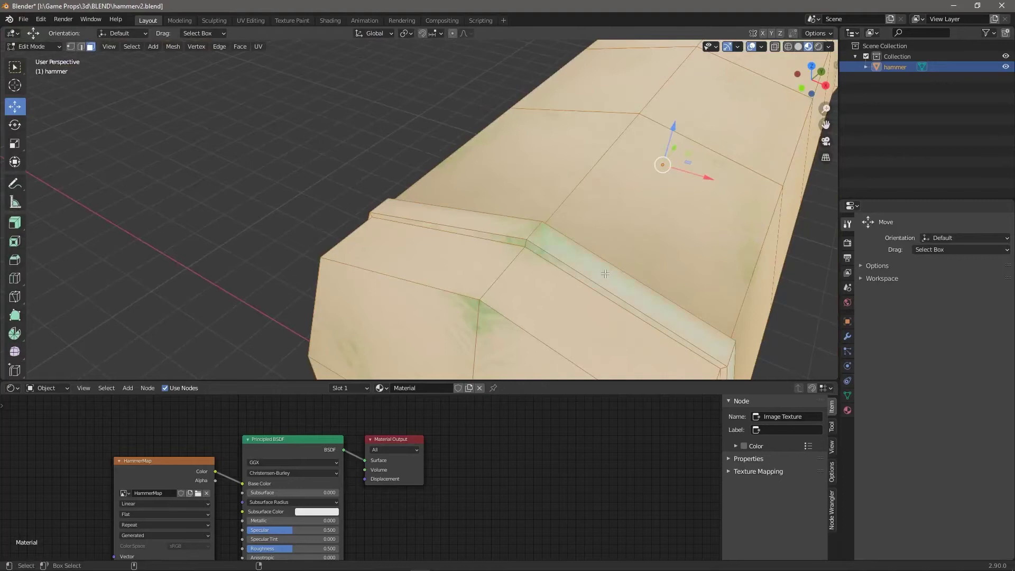
middle_drag(488, 216, 671, 224)
Step: Mark a UV seam along the edge loop beside the raised rim at one end of the head
key(2)
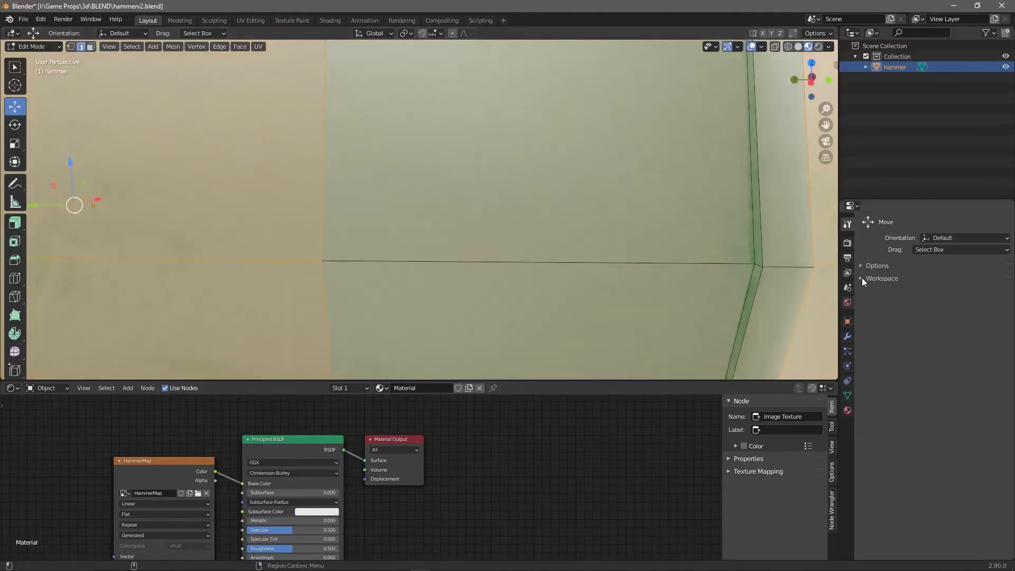
click(754, 218)
scroll(775, 237, down, 6)
middle_drag(646, 288, 317, 58)
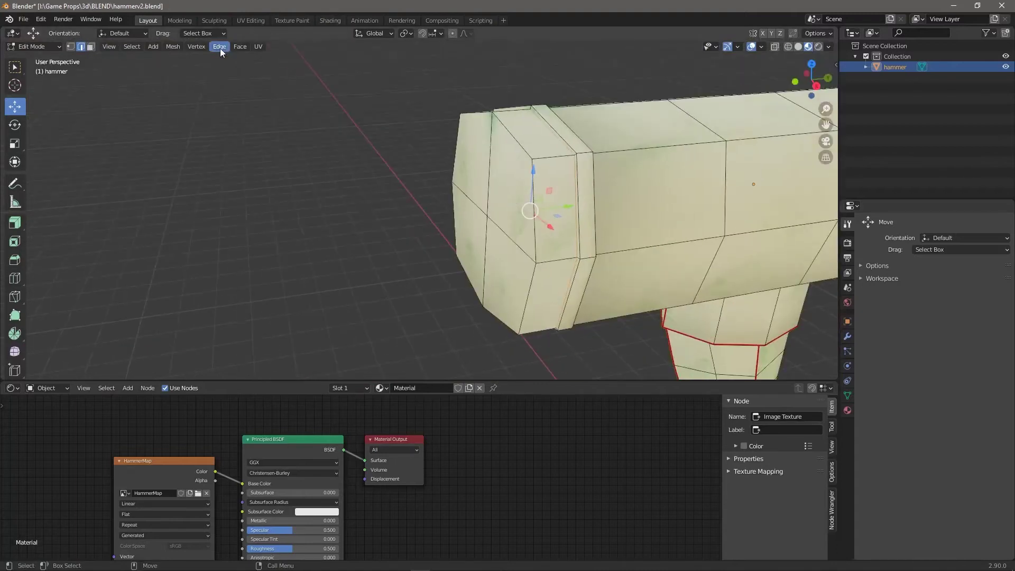
click(258, 47)
click(294, 193)
Step: Mark UV seams along the edge loops on both sides of the raised rim at the head's other end
middle_drag(319, 186, 563, 217)
scroll(626, 215, up, 4)
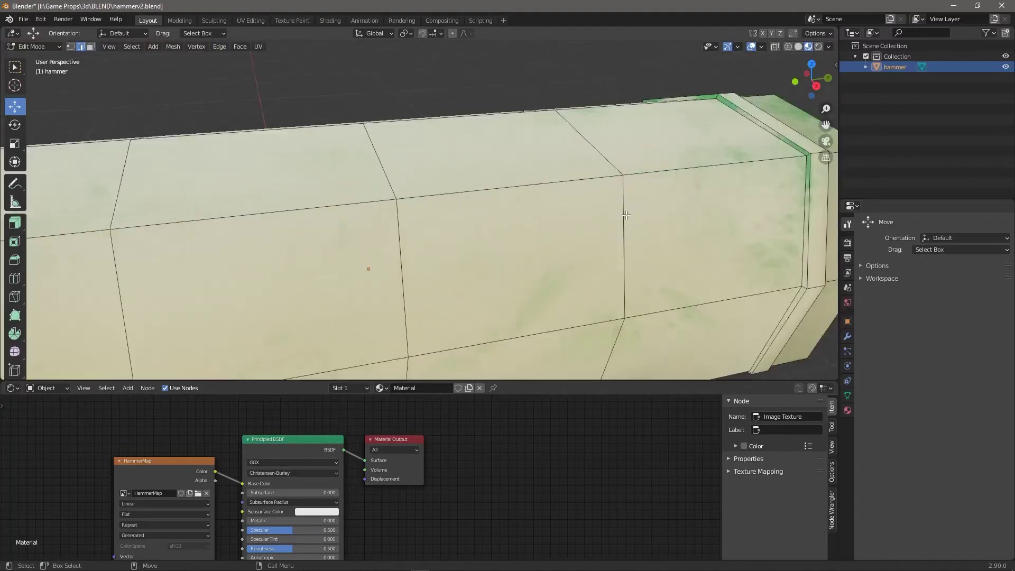
middle_drag(800, 221, 674, 216)
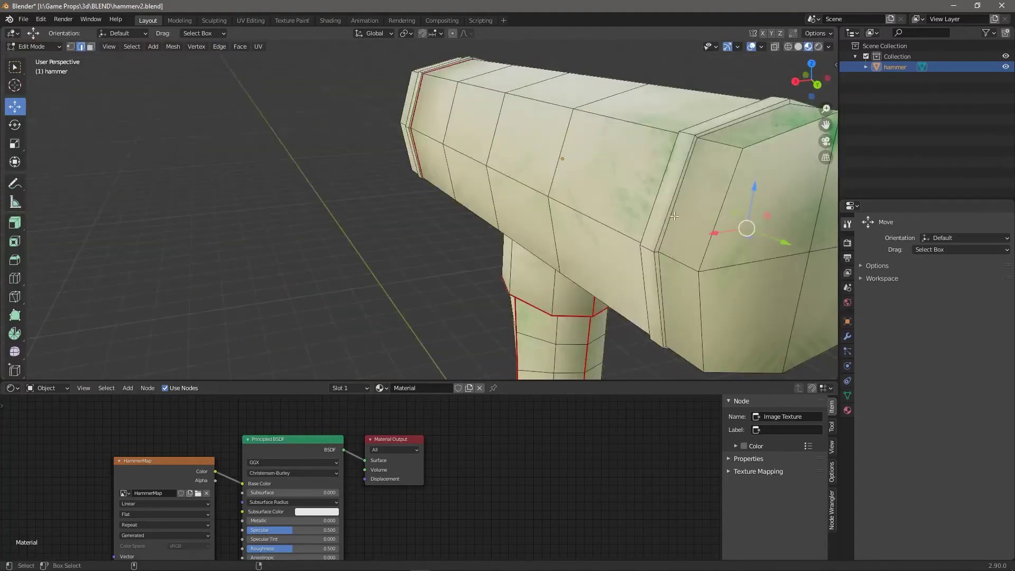
alt+click(671, 210)
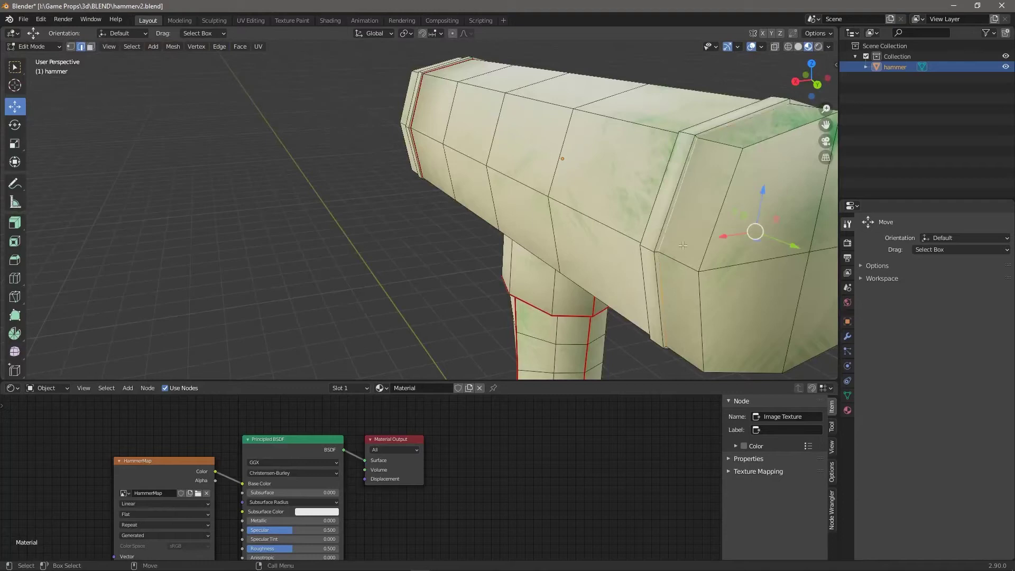
click(228, 46)
mouse_move(258, 46)
click(338, 197)
Step: Select the linked faces of the head's middle section and both end sections, leaving the narrow rims unselected
middle_drag(334, 182, 634, 133)
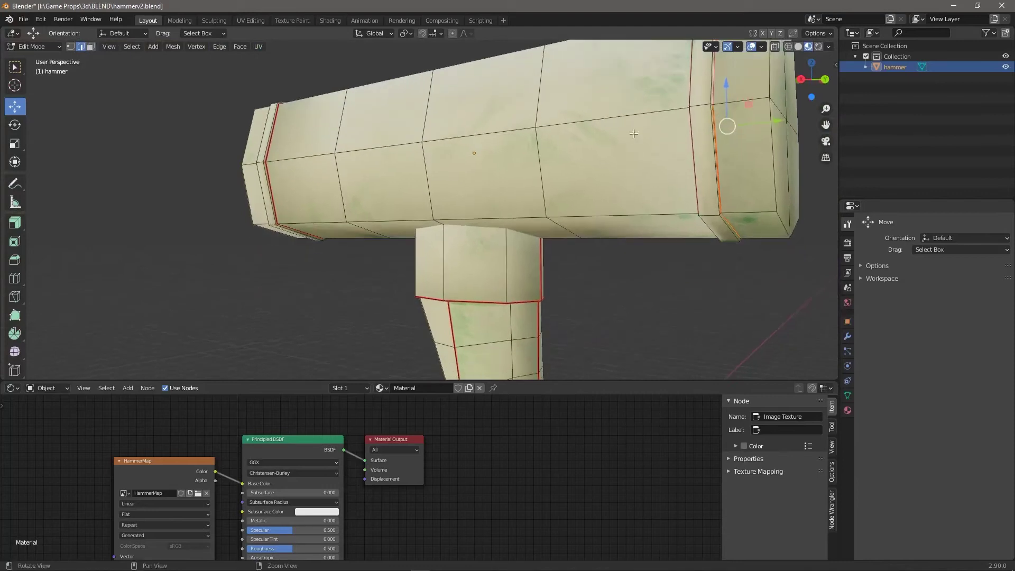
key(3)
click(651, 105)
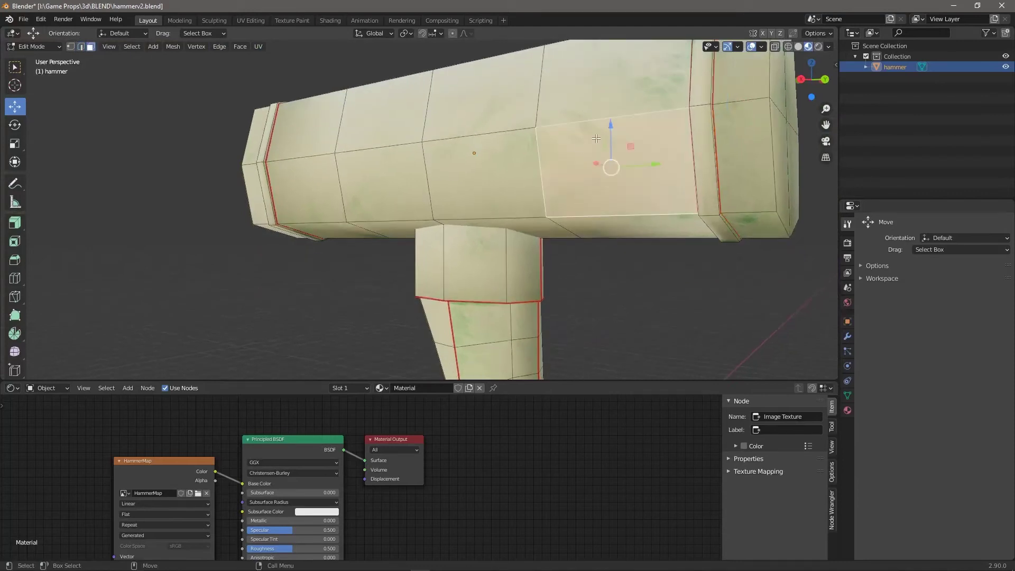
key(ctrl+l)
middle_drag(596, 139, 665, 168)
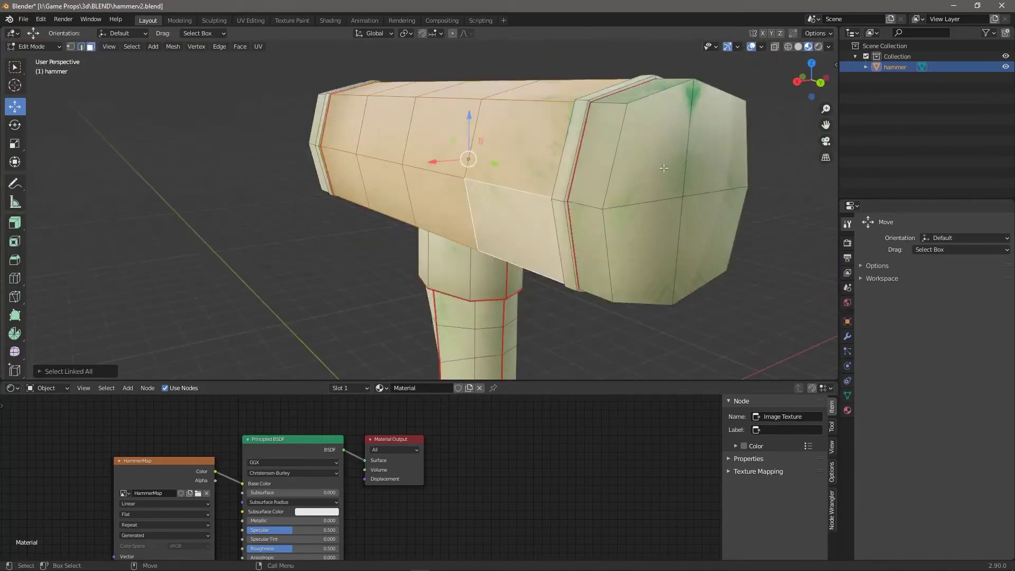
click(601, 147)
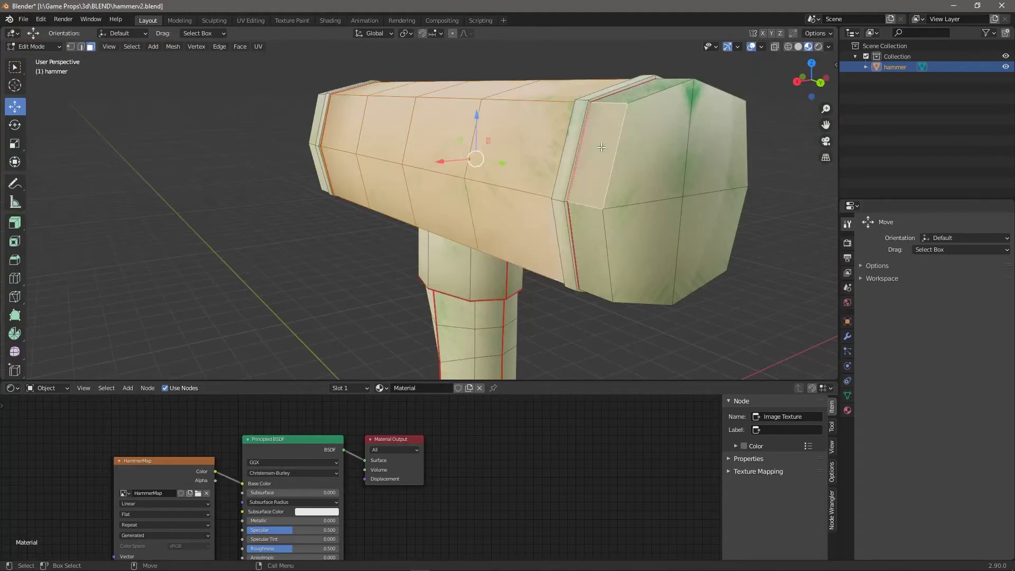
key(ctrl+l)
middle_drag(598, 147, 515, 331)
click(520, 207)
key(ctrl+l)
Step: Add the linked faces of the handle's seam-bounded strips to the selection on all sides, leaving out the collar under the head
alt+drag(515, 332, 553, 193)
alt+middle_drag(553, 194, 607, 4)
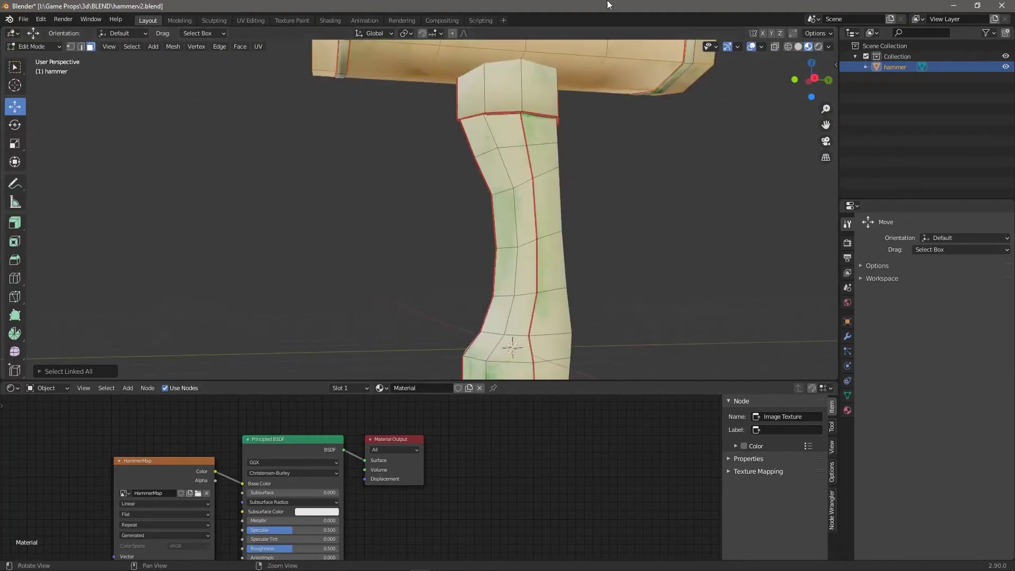
alt+middle_drag(605, 167, 599, 227)
shift+click(512, 219)
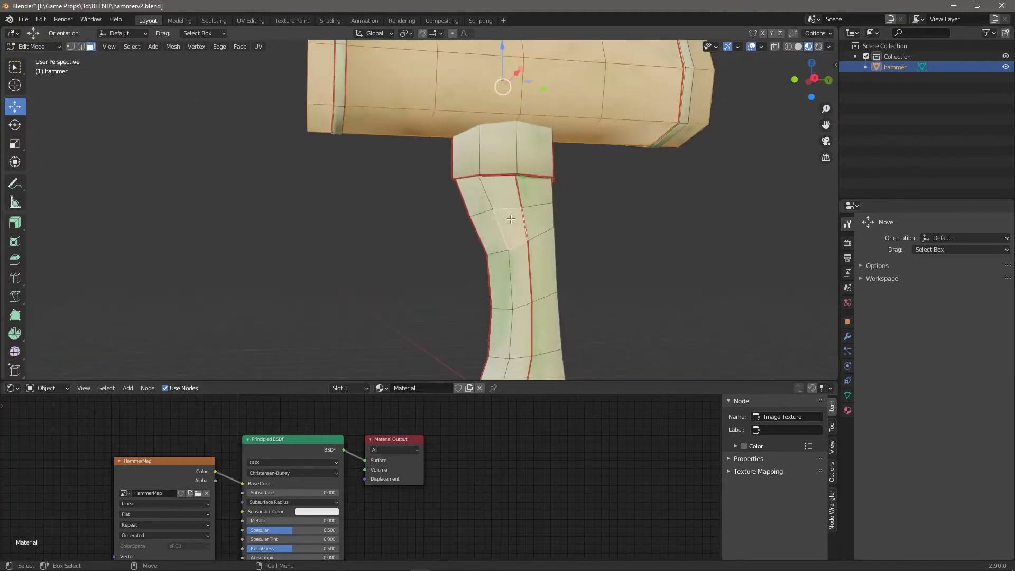
key(ctrl+l)
middle_drag(633, 212, 516, 220)
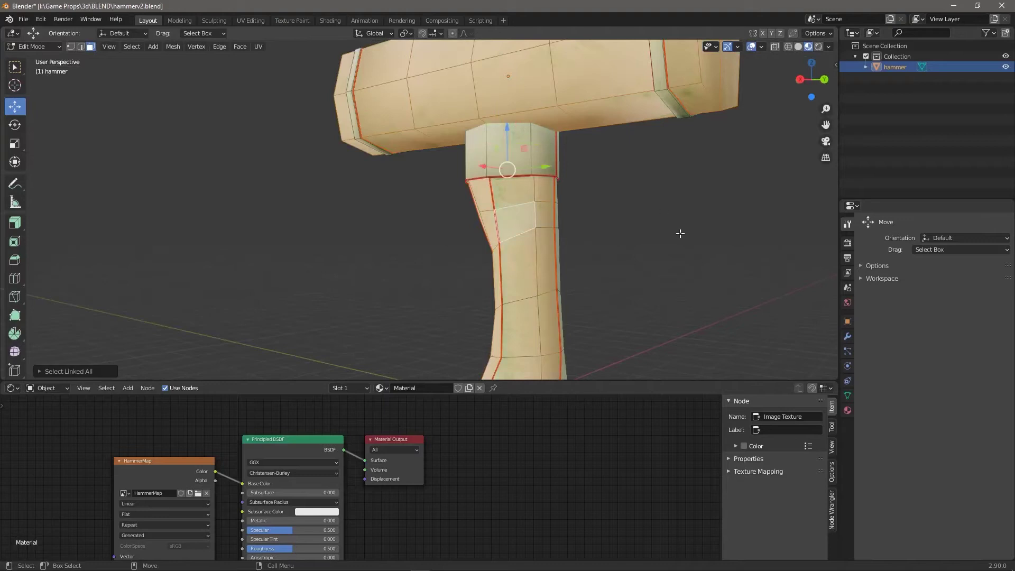
middle_drag(681, 233, 555, 223)
shift+click(517, 214)
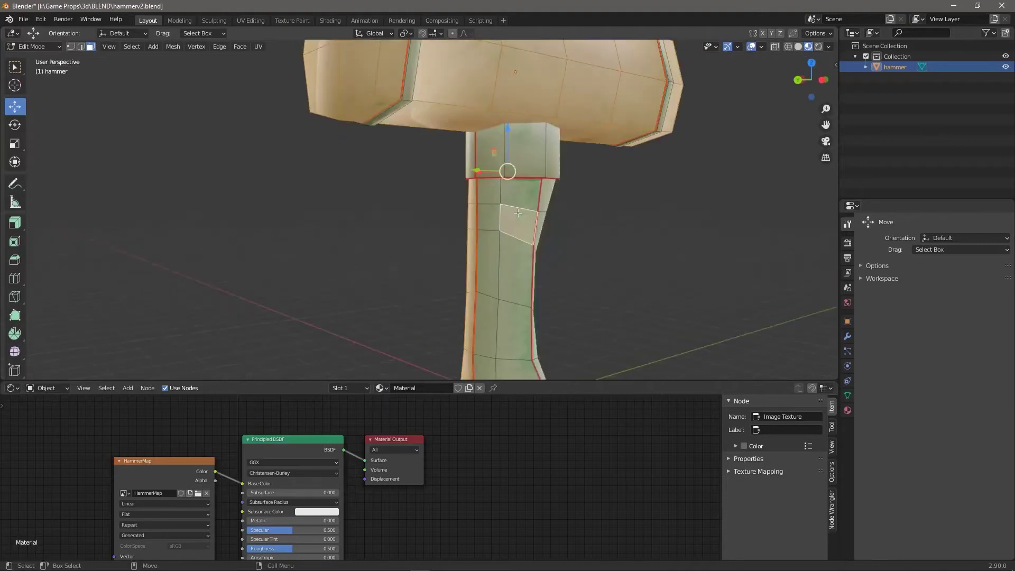
key(ctrl+l)
scroll(556, 227, down, 1)
middle_drag(603, 279, 528, 179)
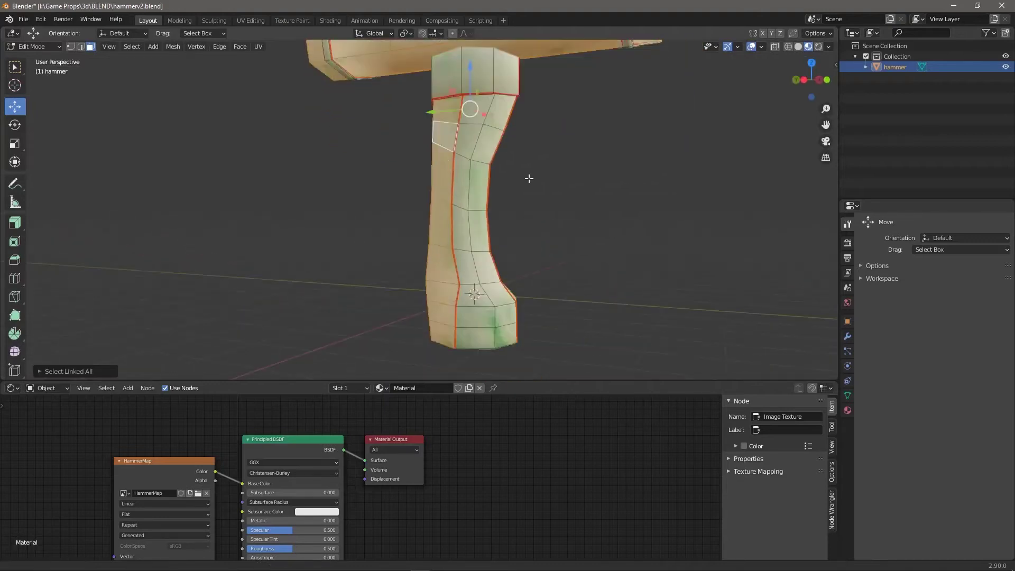
scroll(529, 178, down, 1)
shift+click(469, 246)
key(ctrl+l)
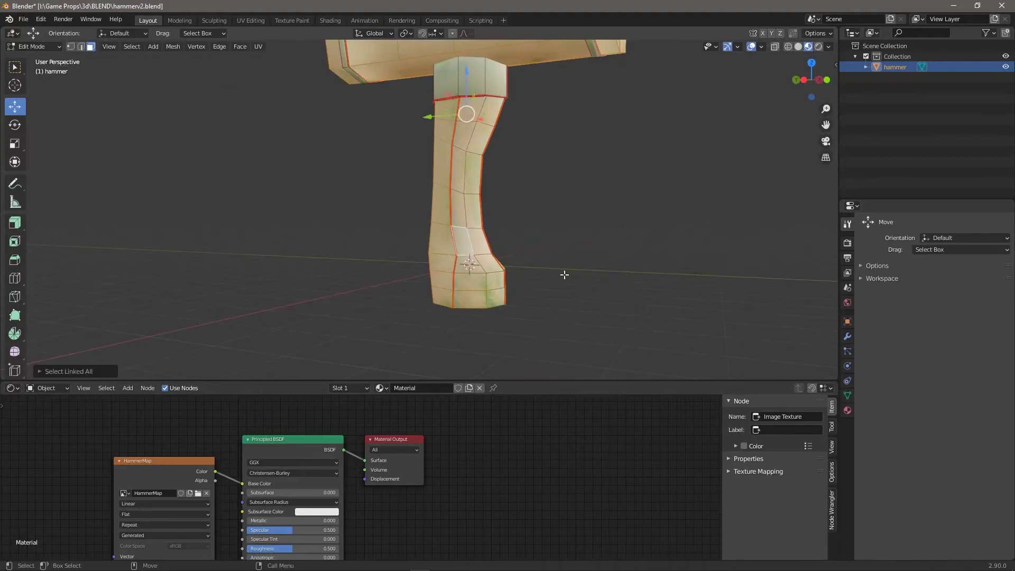
middle_drag(565, 274, 534, 264)
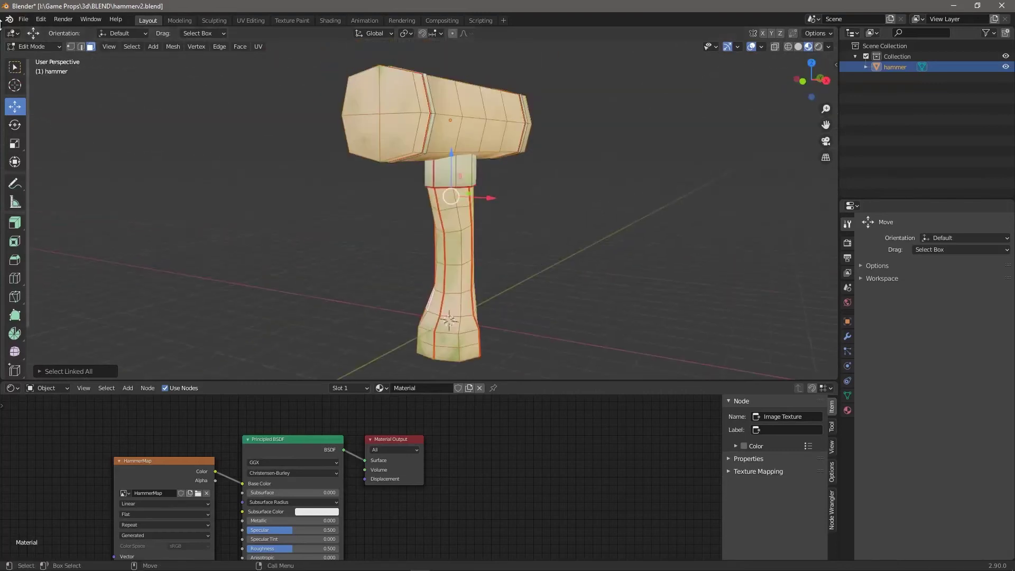
Step: Return to Texture Paint mode and turn on the face selection mask for painting
click(31, 46)
click(53, 115)
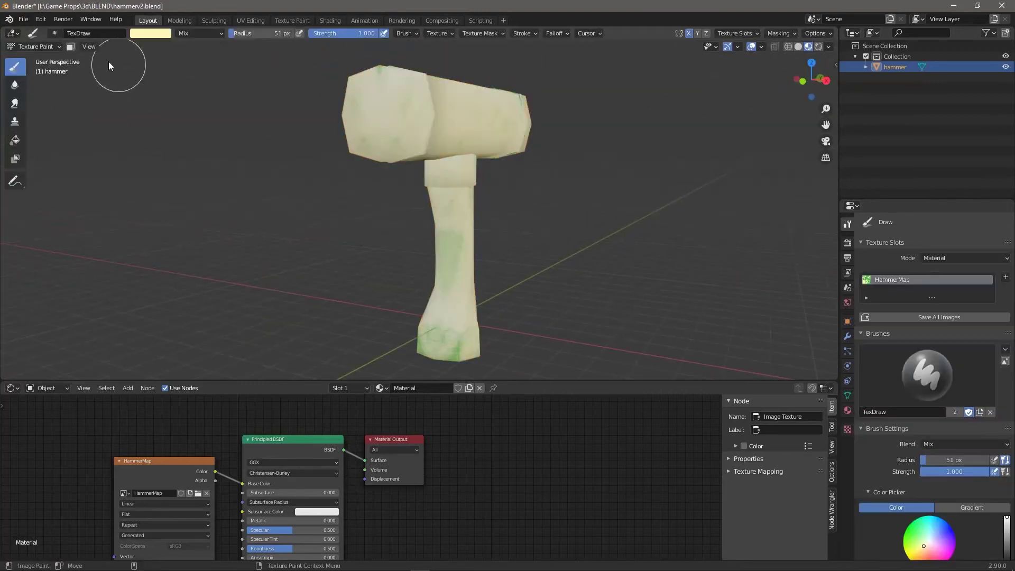
mouse_move(496, 141)
middle_down()
mouse_move(604, 167)
mouse_move(454, 132)
middle_up()
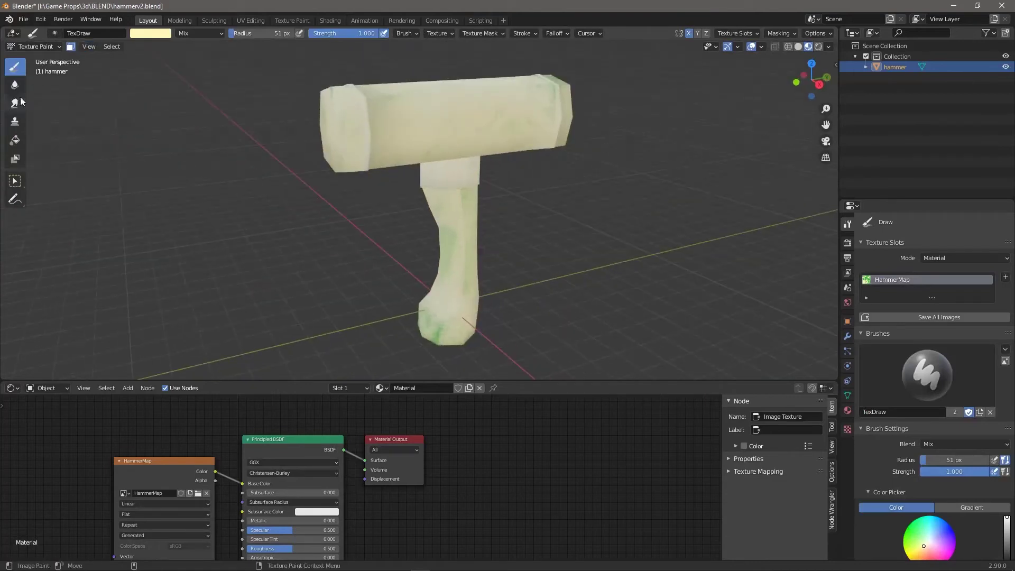
Step: Try the face mask with a pink test stroke across the hammer, and undo the stroke
click(154, 33)
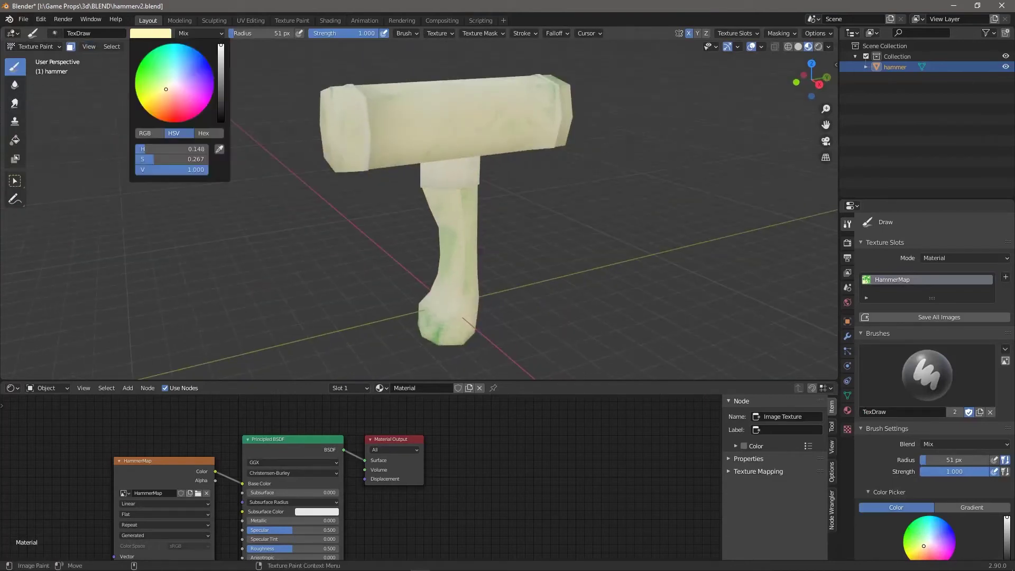
click(190, 106)
mouse_move(290, 132)
mouse_down()
mouse_move(427, 129)
mouse_move(453, 177)
mouse_move(461, 286)
mouse_up()
mouse_move(668, 99)
middle_down()
mouse_move(563, 188)
mouse_move(594, 176)
middle_up()
key(ctrl+z)
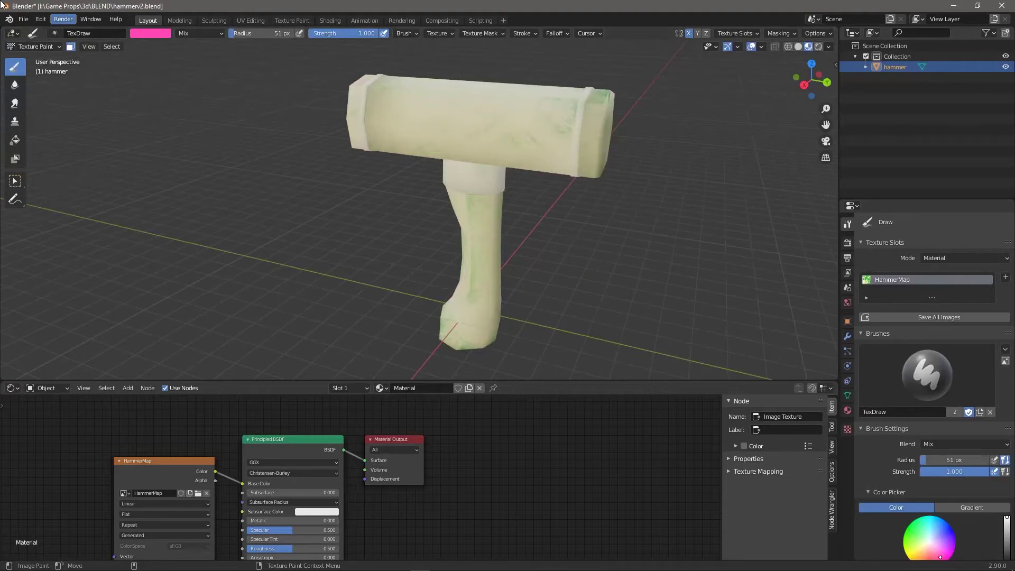
Step: Sample the brush colour from the hammer's cream surface and shift it to a muted medium brown
click(165, 35)
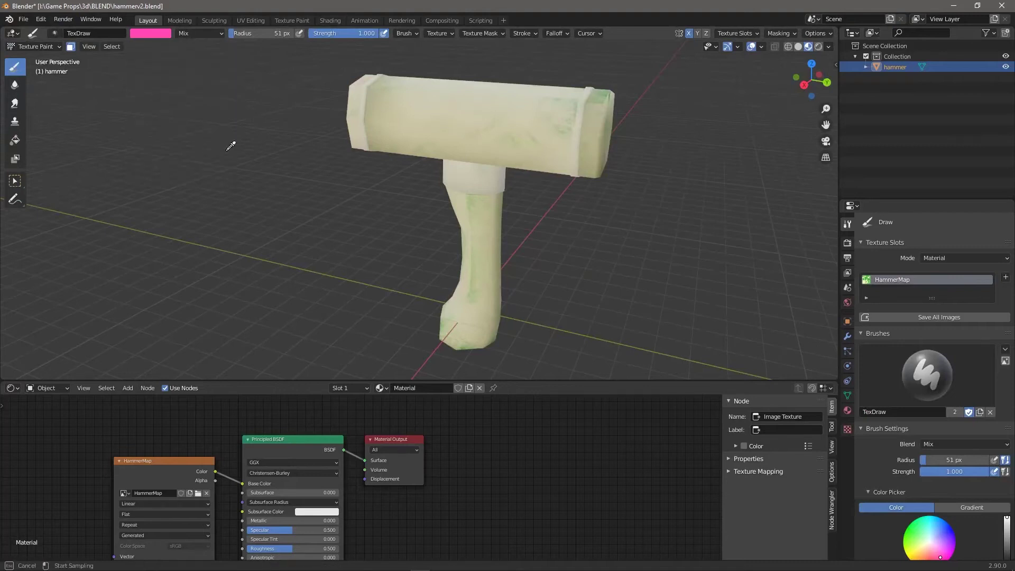
key(s)
click(160, 35)
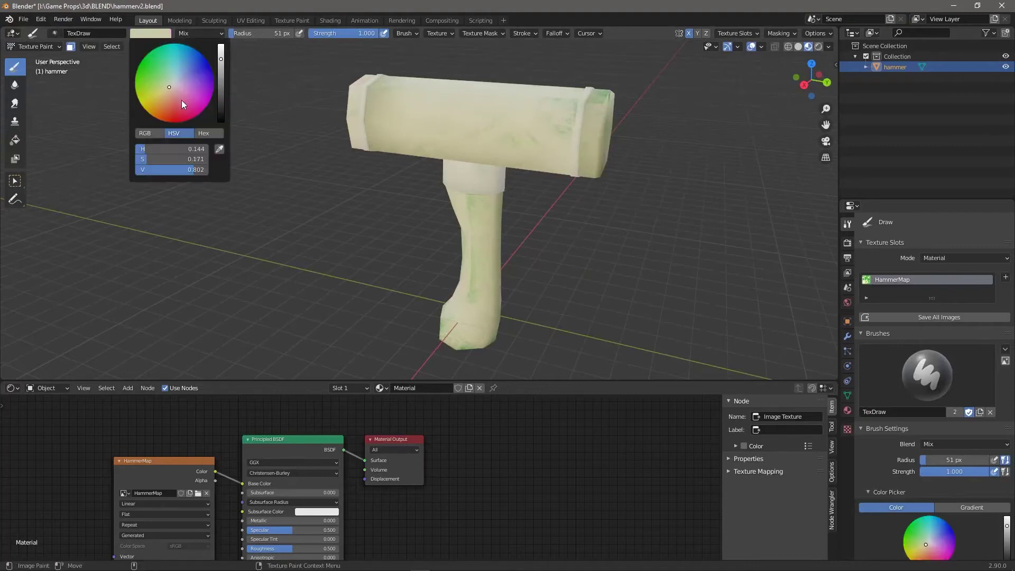
drag(172, 88, 169, 90)
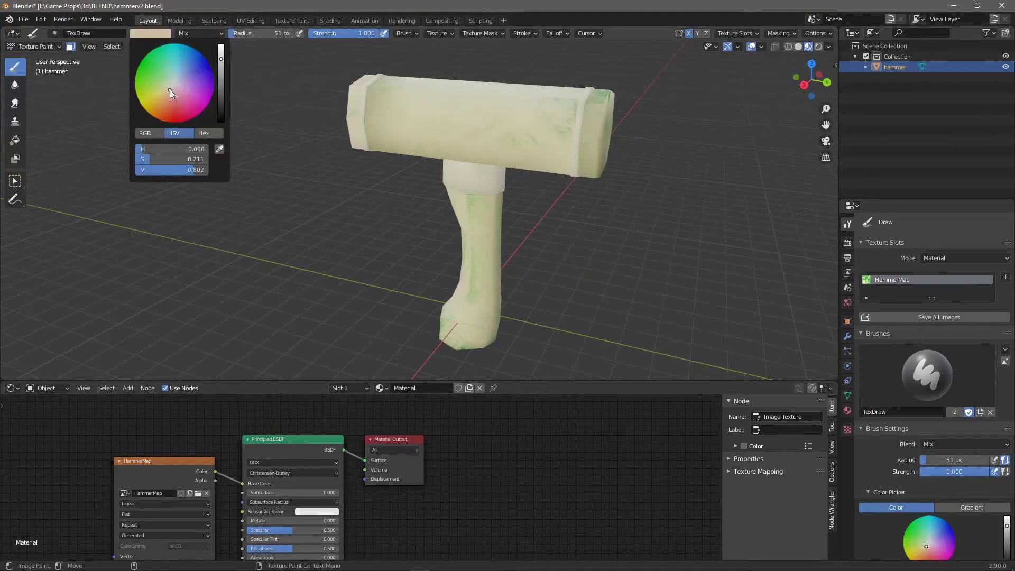
click(224, 62)
drag(141, 147, 157, 158)
click(224, 69)
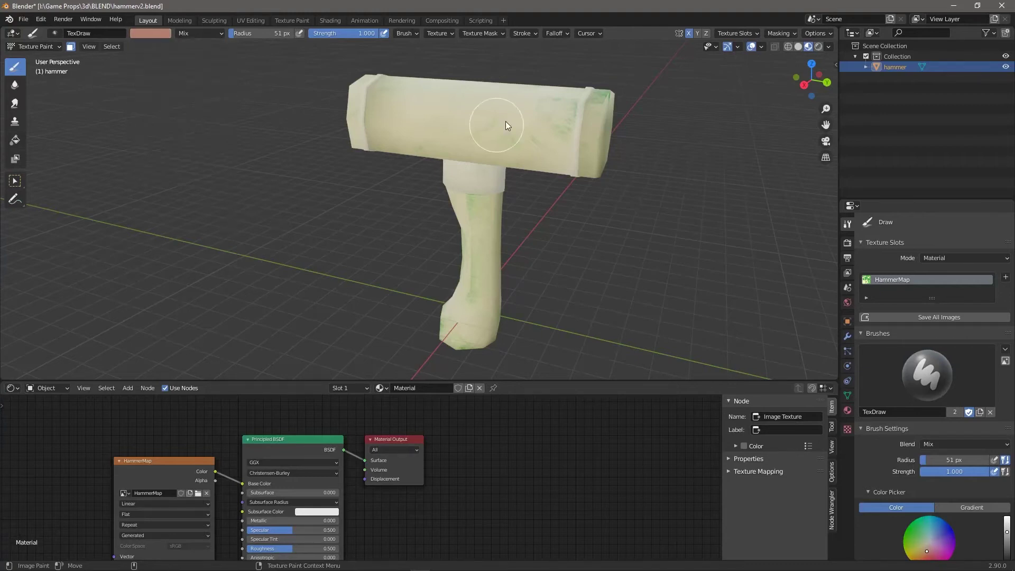
click(165, 35)
drag(223, 84, 167, 96)
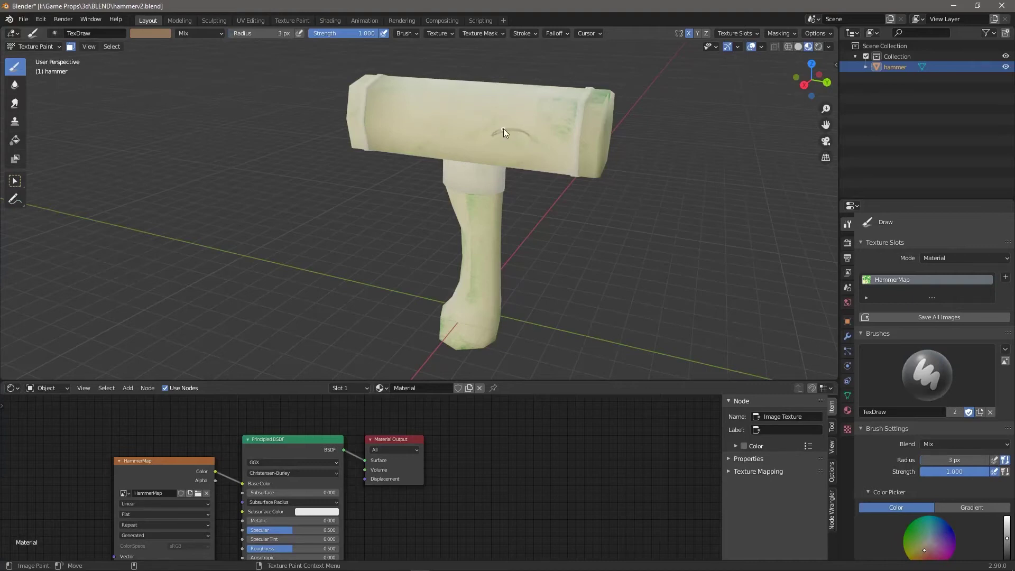
Step: Paint a thin brown wood-grain line on the head's side and brown strokes along the end face's edges, with brush radii of 3 and 5 px
right_click(534, 137)
drag(492, 135, 544, 137)
mouse_move(656, 199)
middle_down()
mouse_move(576, 189)
mouse_move(575, 179)
middle_up()
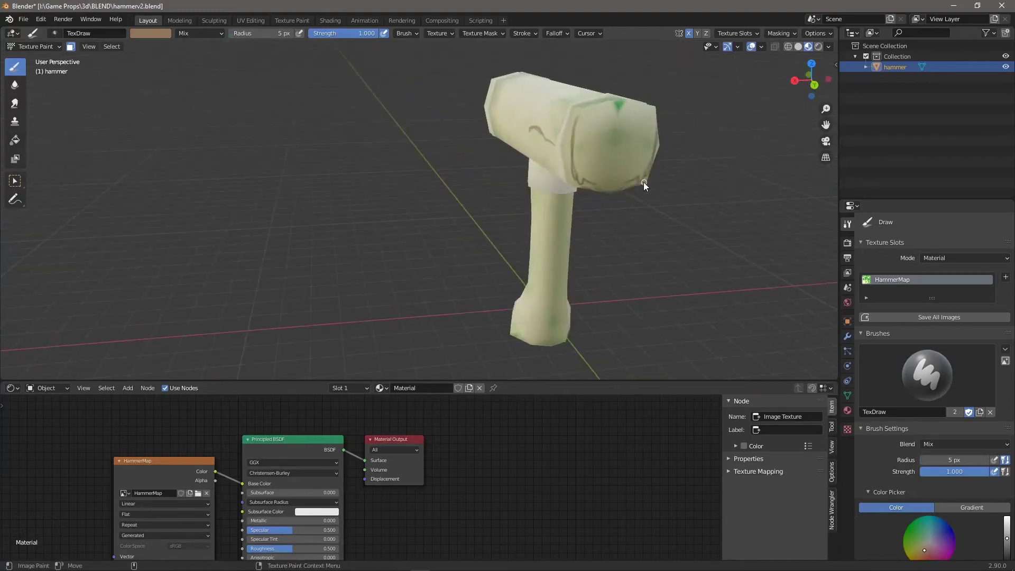
mouse_move(643, 182)
middle_down()
mouse_move(648, 242)
mouse_move(664, 268)
mouse_move(620, 141)
middle_up()
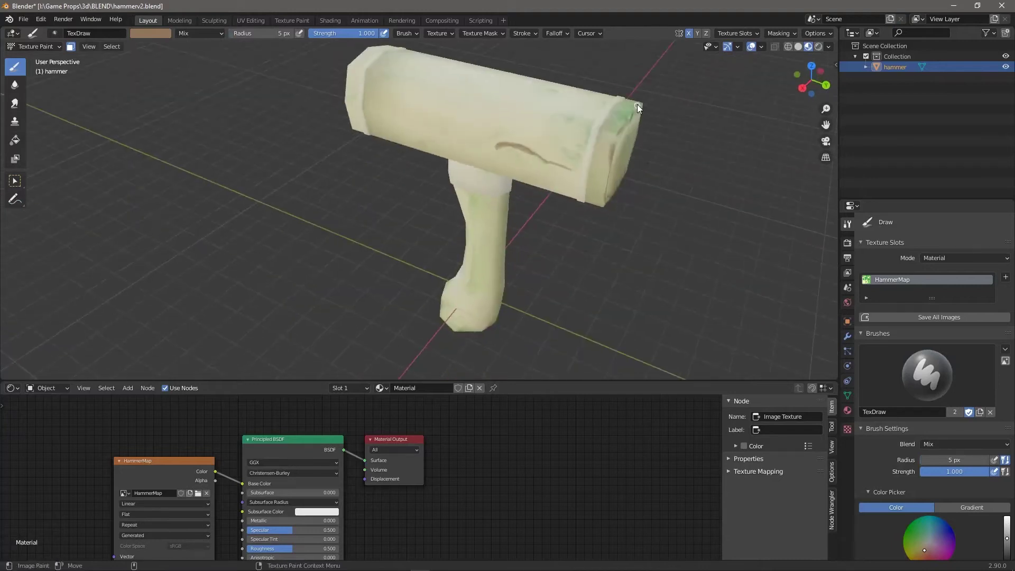
mouse_move(661, 244)
middle_down()
mouse_move(634, 254)
mouse_move(652, 243)
middle_up()
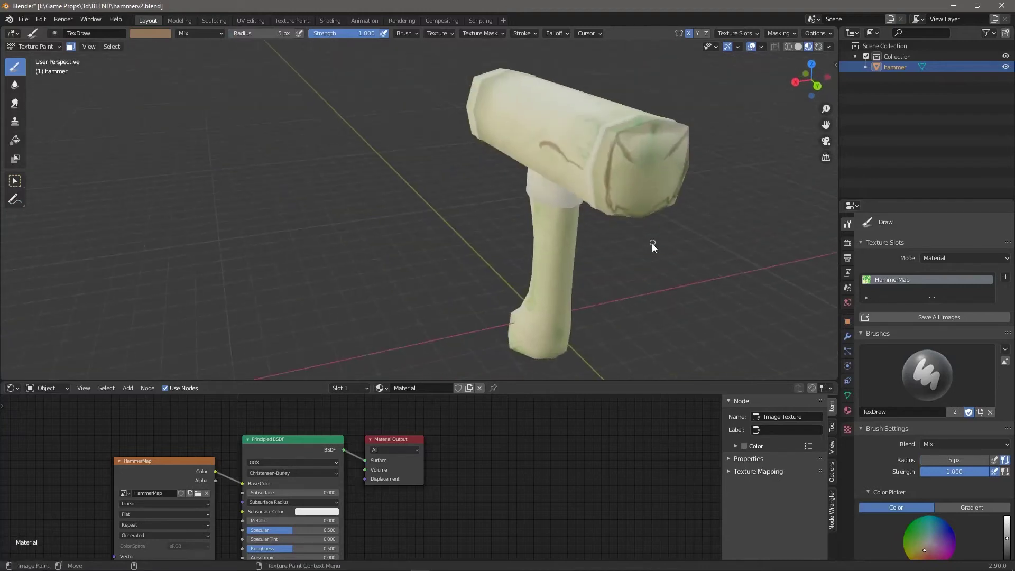
Step: Undo the last strokes on the head's end face and repaint its edges and outer band in brown with a 9 px brush
key(ctrl+z)
key(ctrl+z)
key(ctrl+z)
key(ctrl+z)
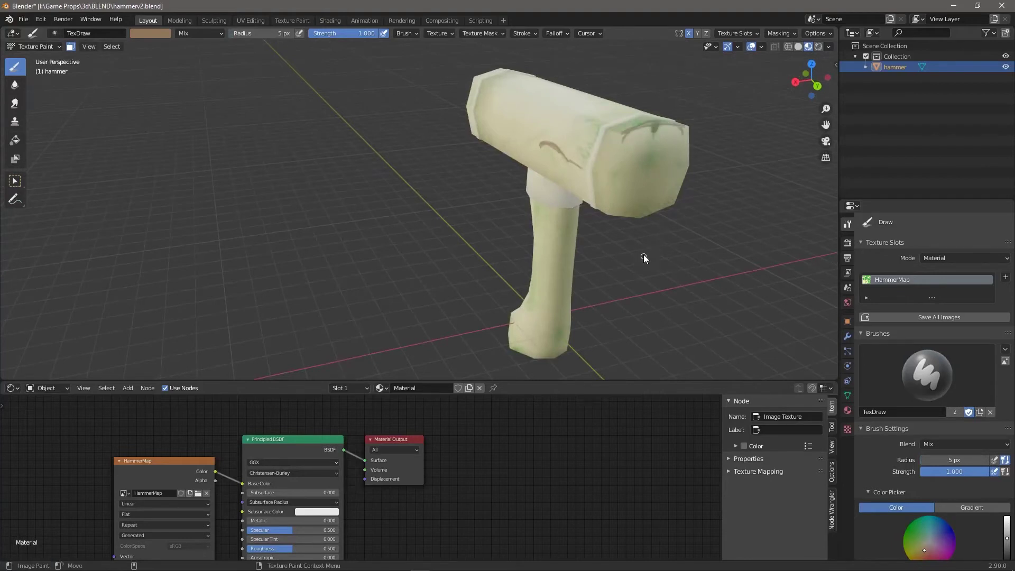
mouse_move(610, 170)
mouse_down()
mouse_move(649, 213)
mouse_move(611, 168)
mouse_move(610, 189)
mouse_move(661, 212)
mouse_up()
middle_drag(615, 264, 613, 202)
middle_drag(641, 268, 634, 195)
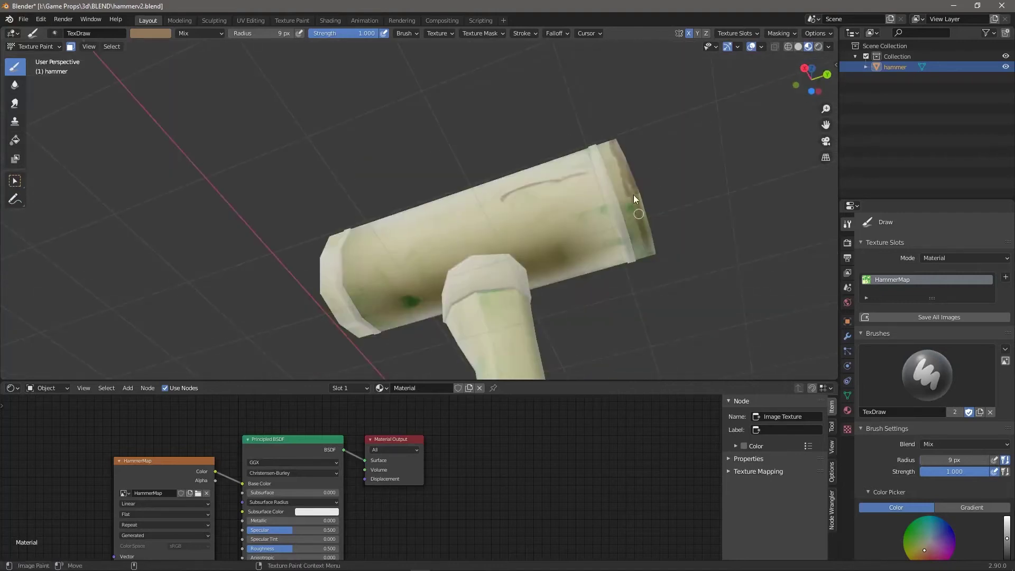
mouse_move(654, 133)
middle_down()
mouse_move(646, 123)
mouse_move(721, 224)
mouse_move(281, 295)
mouse_move(301, 271)
mouse_move(292, 258)
mouse_move(374, 292)
mouse_move(281, 182)
mouse_move(249, 166)
mouse_move(284, 201)
middle_up()
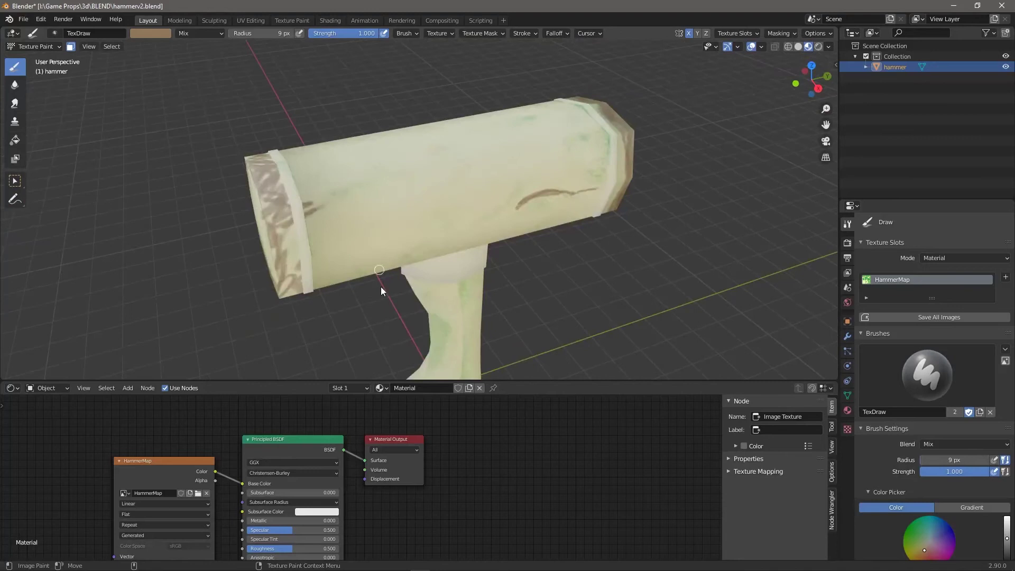
Step: Paint brown grain lines and a curled knot along the head's side and lower surface with the 9 px brush
mouse_move(381, 288)
middle_down()
mouse_move(311, 254)
mouse_move(428, 126)
mouse_move(689, 298)
mouse_move(741, 256)
middle_up()
mouse_move(425, 279)
mouse_down()
mouse_move(398, 276)
mouse_move(465, 257)
mouse_up()
middle_drag(634, 327, 598, 265)
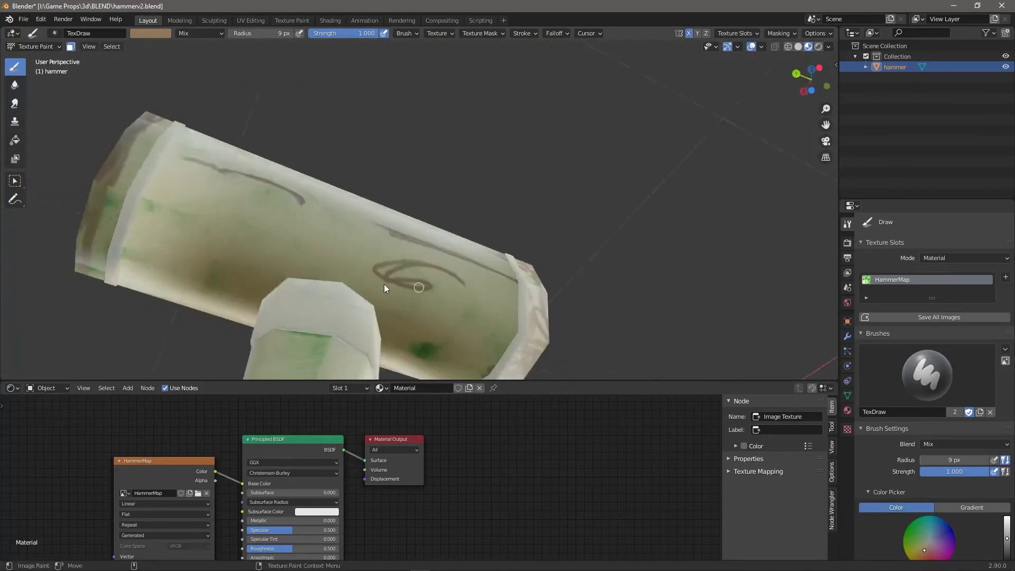
drag(248, 243, 97, 182)
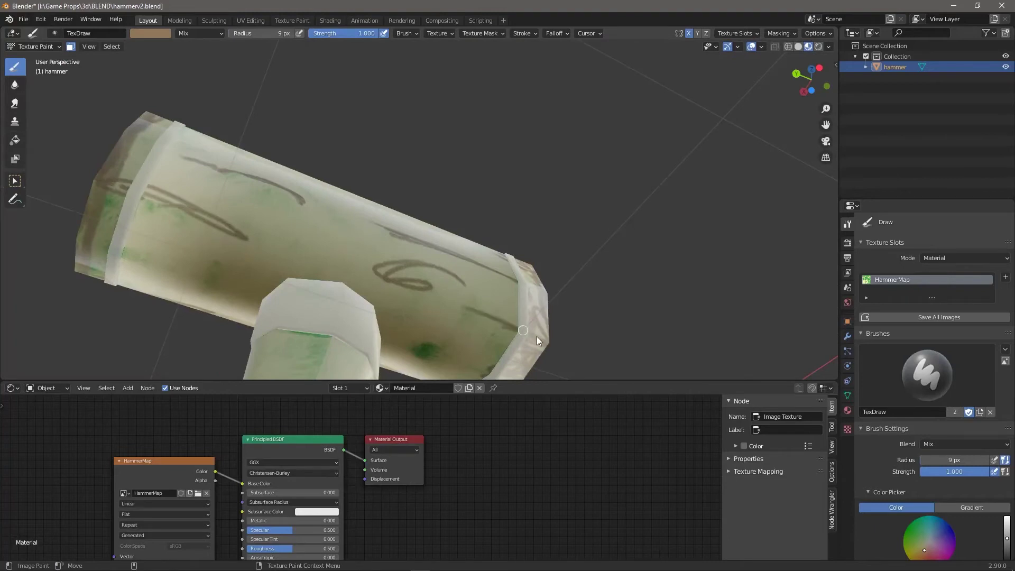
Step: Paint vertical brown grain strokes on the upper and middle handle below the collar with the 9 px brush
middle_drag(547, 269, 653, 327)
shift+middle_drag(657, 299, 671, 223)
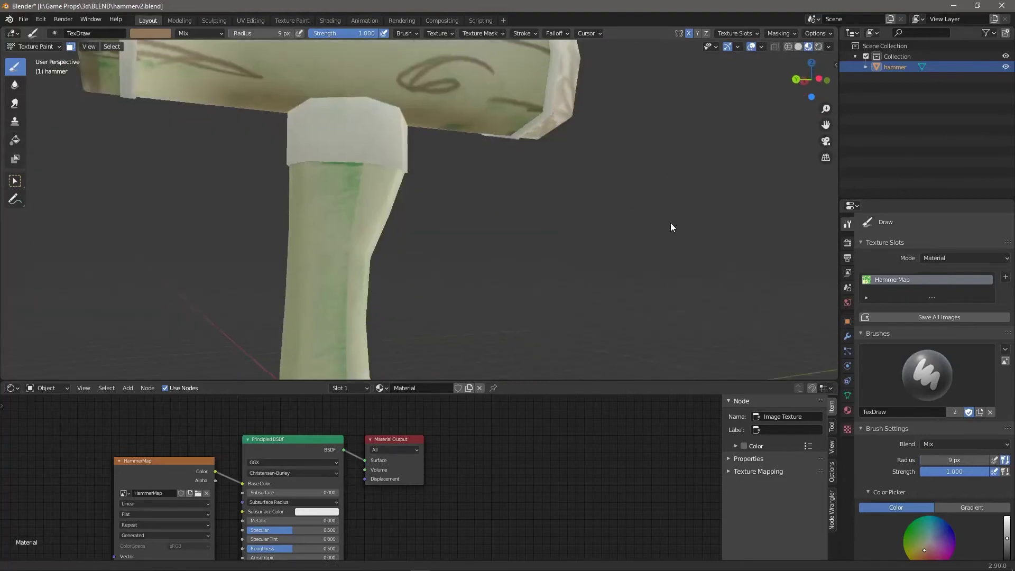
mouse_move(332, 195)
mouse_down()
mouse_move(318, 377)
mouse_move(358, 252)
mouse_up()
middle_drag(579, 279, 414, 196)
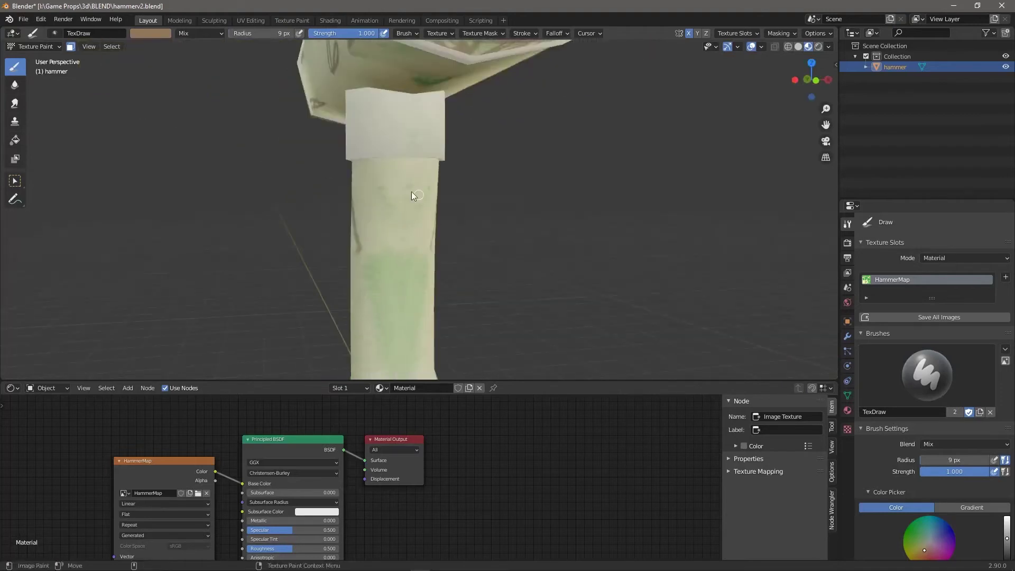
drag(412, 245, 422, 377)
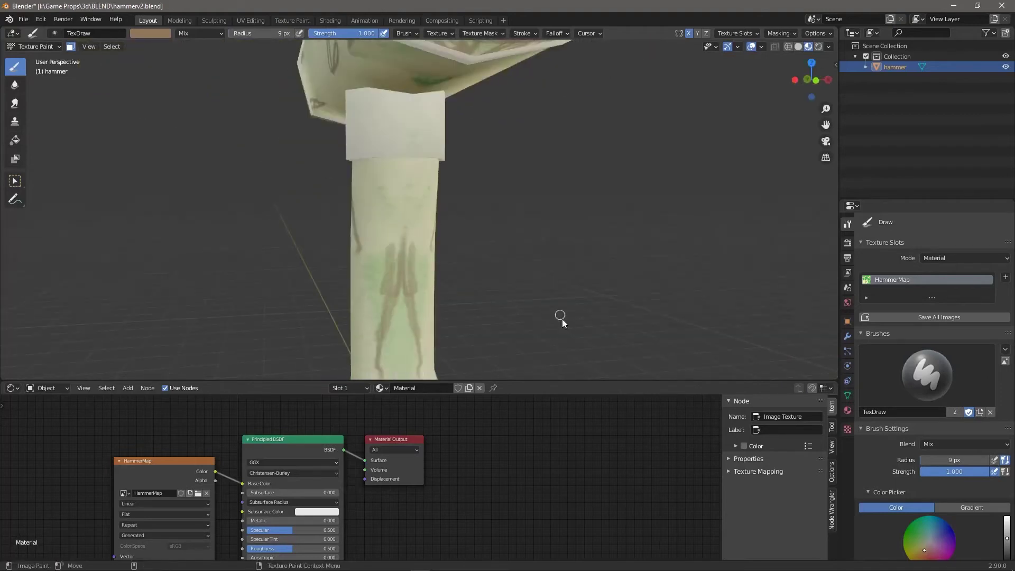
Step: Paint brown strokes around the upper and lower edges of the handle's flared base and scribble over its bottom
mouse_move(563, 319)
shift+middle_down()
mouse_move(534, 283)
mouse_move(550, 268)
mouse_move(523, 313)
mouse_move(397, 252)
shift+middle_up()
drag(315, 232, 414, 244)
drag(345, 301, 407, 294)
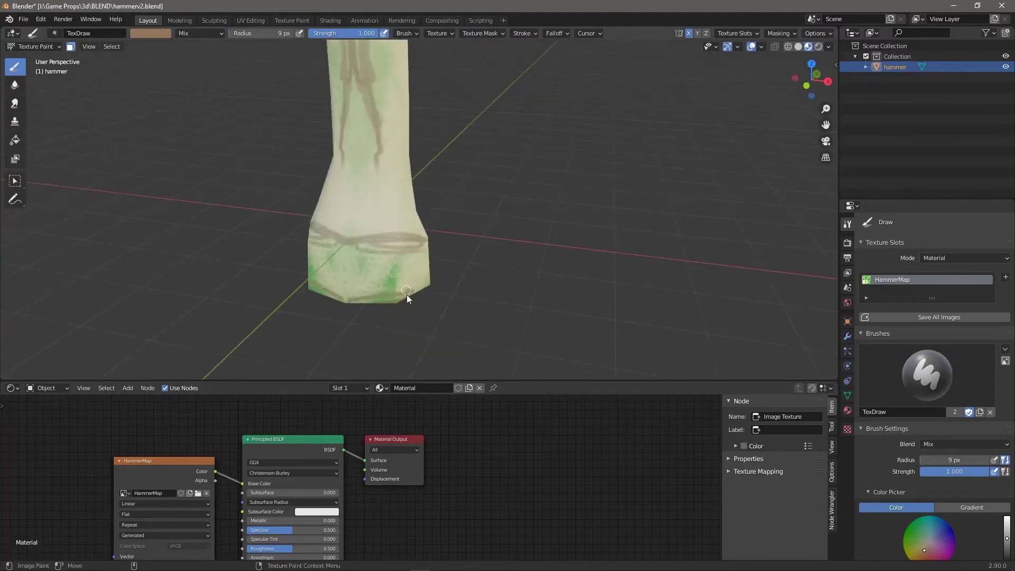
mouse_move(410, 293)
middle_down()
mouse_move(497, 265)
mouse_move(447, 297)
middle_up()
scroll(574, 297, down, 5)
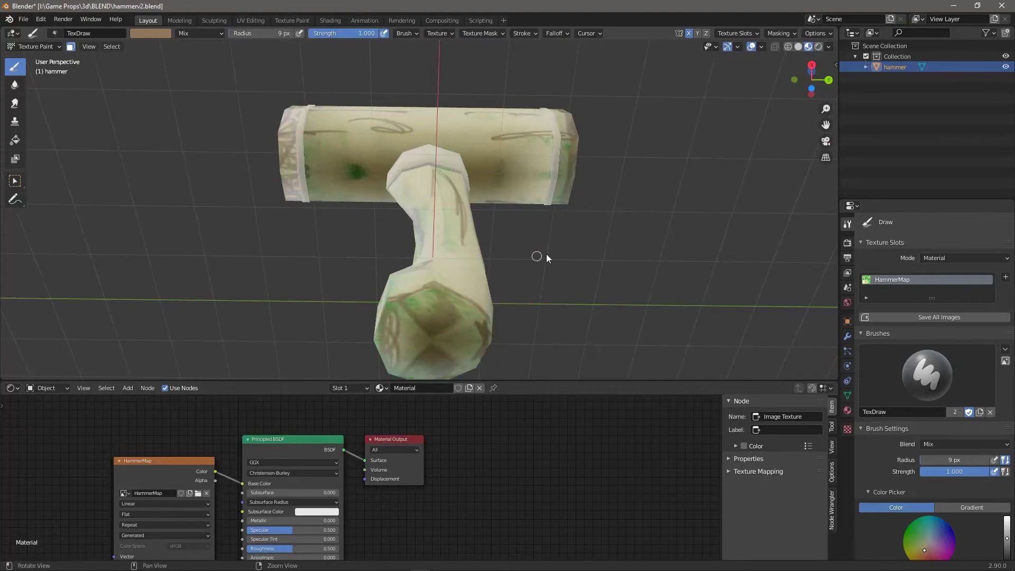
middle_drag(544, 254, 393, 313)
drag(369, 324, 426, 340)
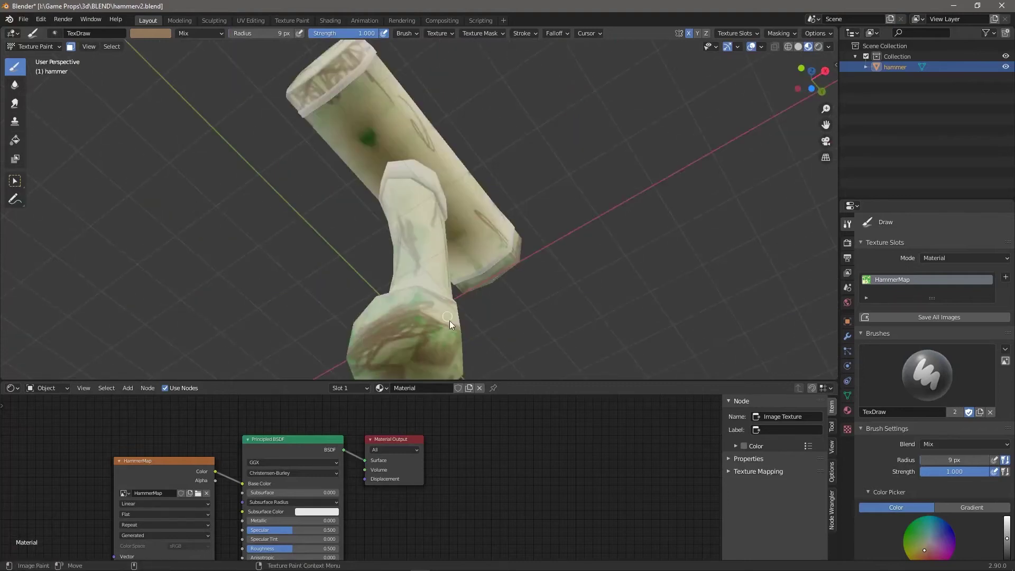
middle_drag(645, 262, 574, 323)
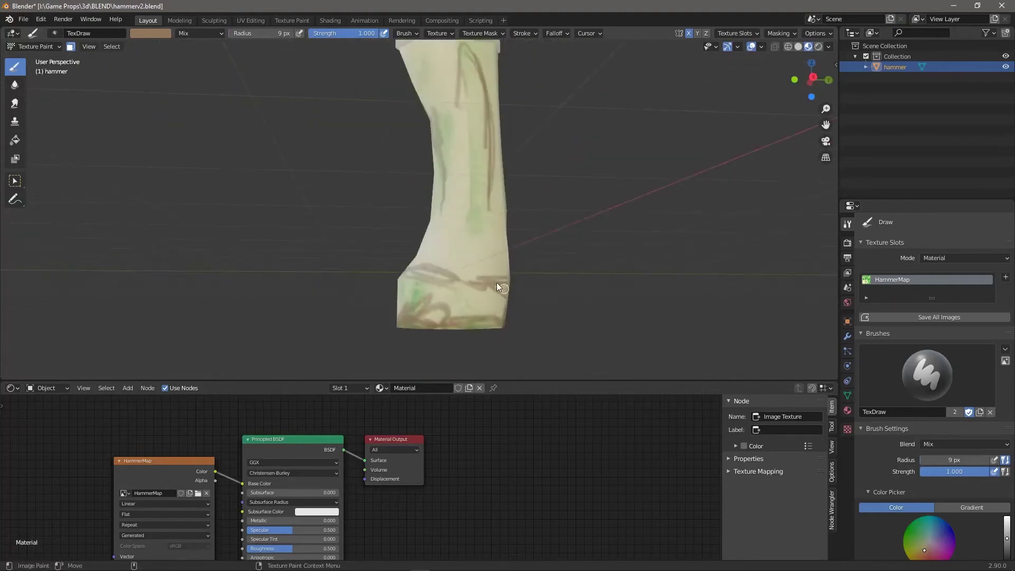
Step: Paint long brown grain strokes from the base up the handle's far side to just below the collar
middle_drag(630, 262, 541, 305)
mouse_move(517, 279)
mouse_down()
mouse_move(527, 159)
mouse_move(560, 214)
mouse_move(567, 166)
mouse_up()
drag(529, 135, 520, 100)
mouse_move(653, 159)
shift+middle_down()
mouse_move(628, 245)
mouse_move(558, 186)
shift+middle_up()
drag(482, 125, 486, 294)
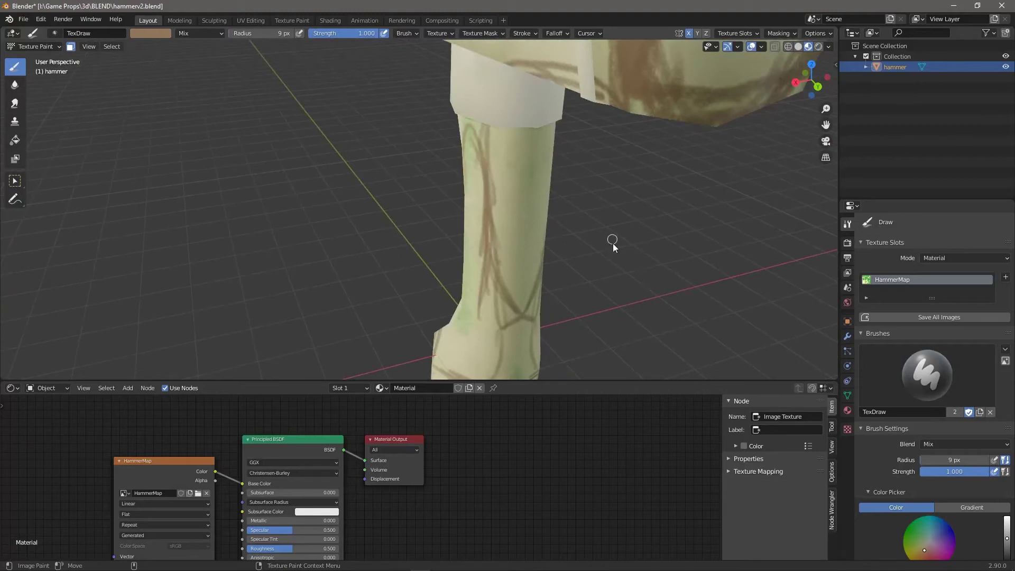
Step: Enlarge the brush radius to 14 px and paint broader brown grain strokes over the handle's green-tinted sides
middle_drag(615, 250, 664, 221)
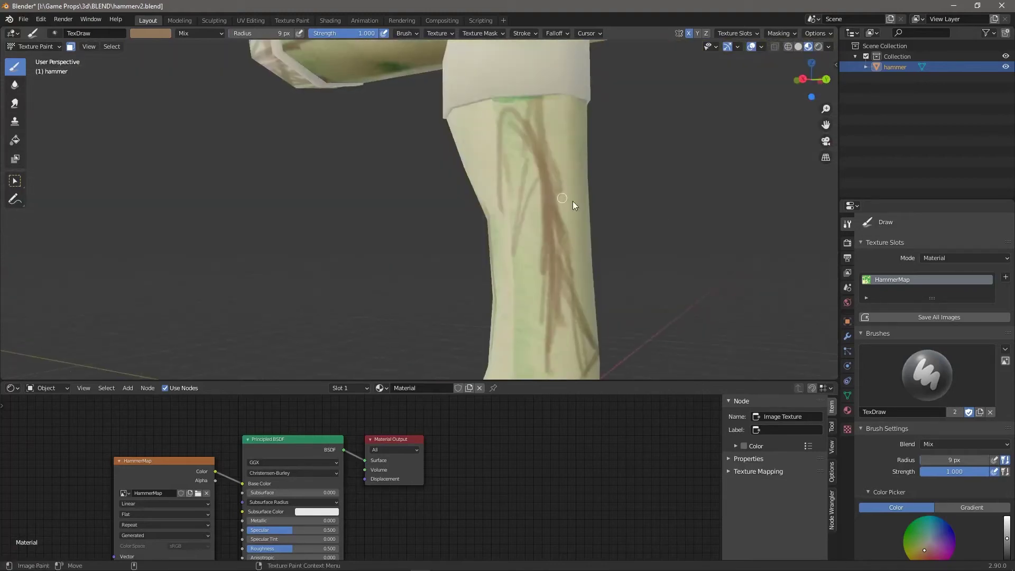
scroll(573, 211, down, 4)
scroll(571, 233, up, 3)
mouse_move(571, 242)
middle_down()
mouse_move(616, 256)
mouse_move(551, 229)
middle_up()
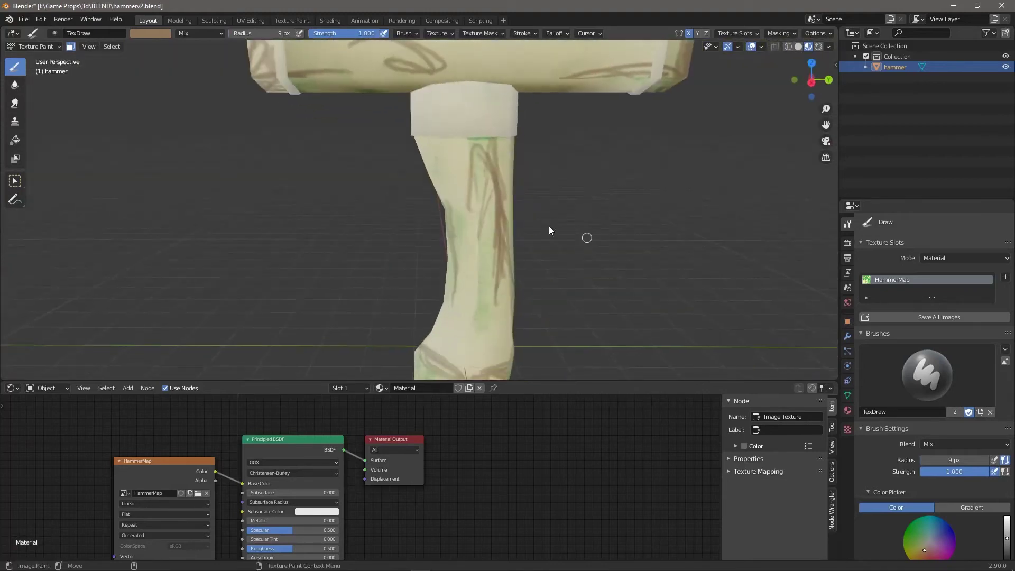
key(bracketright)
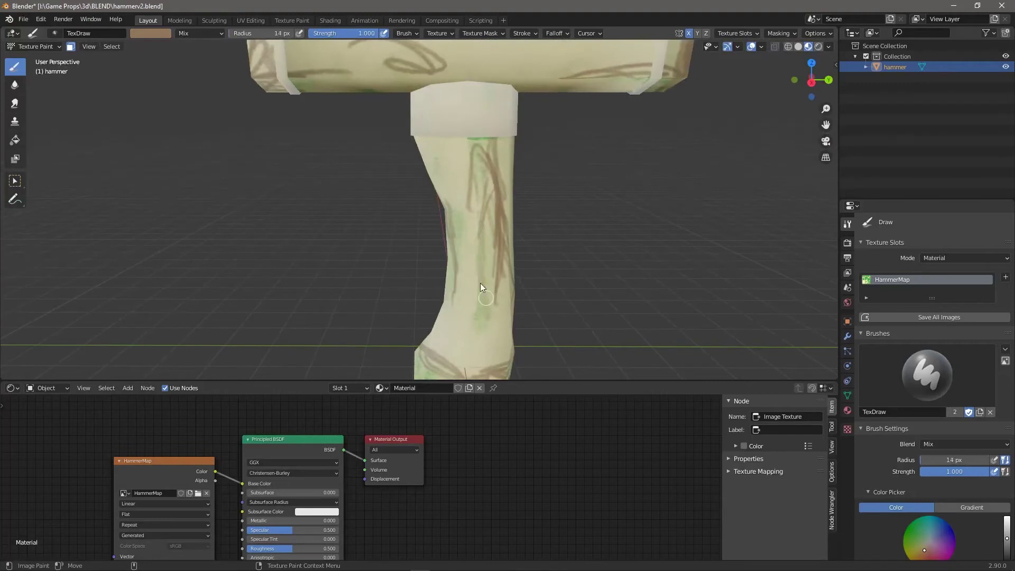
mouse_move(480, 284)
mouse_down()
mouse_move(472, 305)
mouse_move(458, 212)
mouse_up()
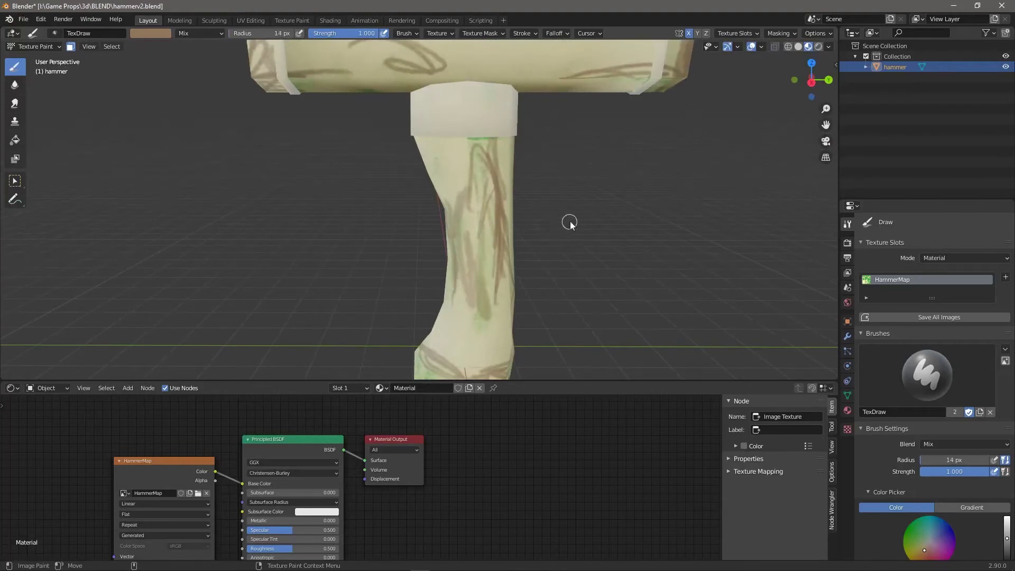
middle_drag(566, 220, 614, 228)
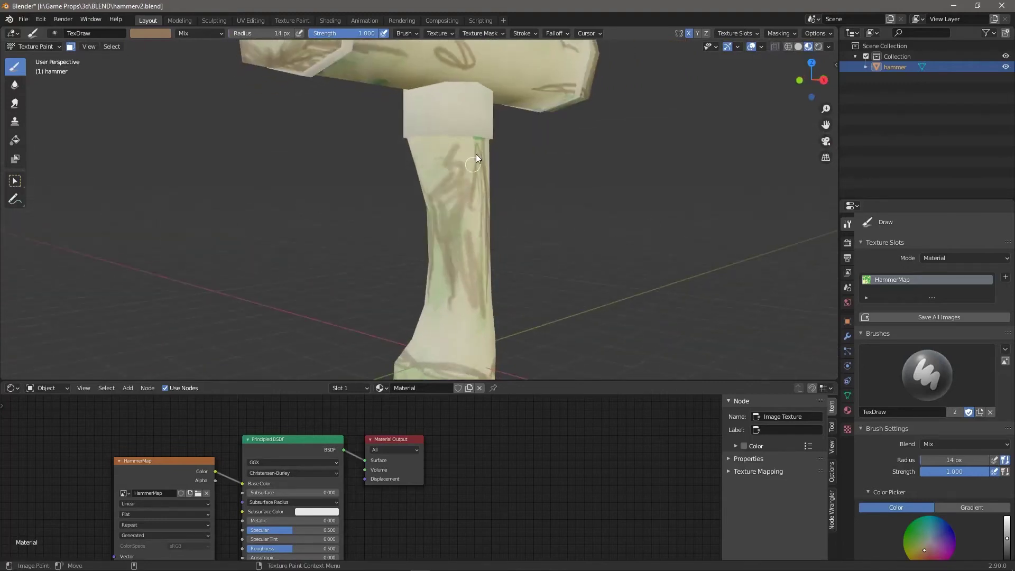
Step: Paint long brown wood-grain streaks lengthwise along the head's top with brush radii of 14 and 10 px
middle_drag(671, 173, 601, 243)
scroll(600, 241, down, 3)
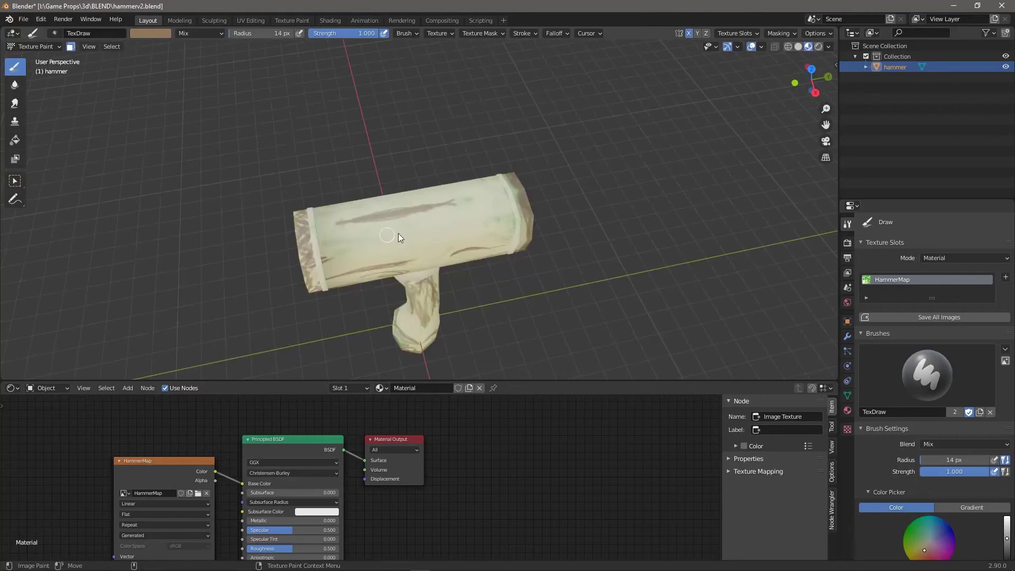
drag(398, 234, 526, 211)
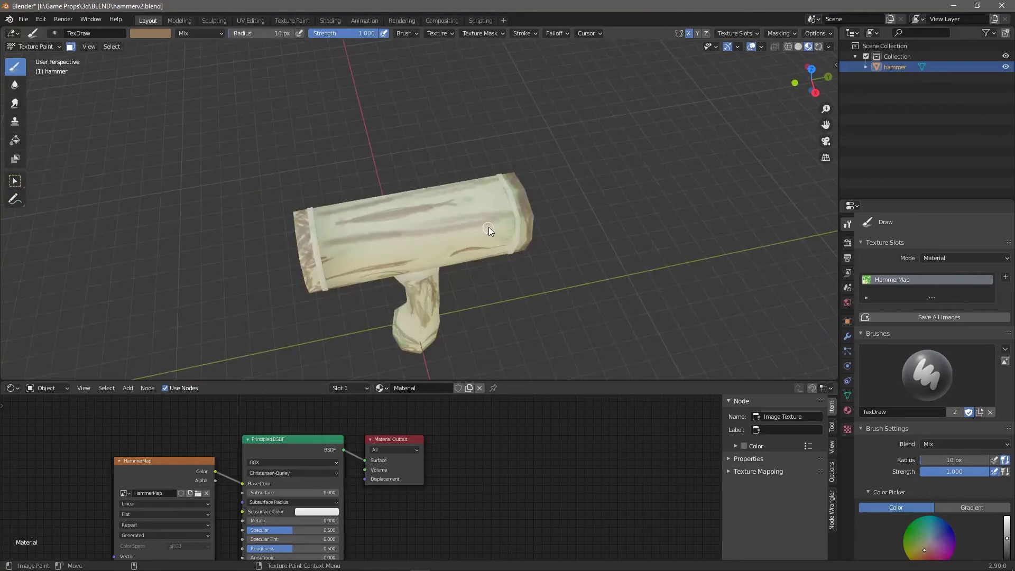
key(bracketleft)
key(bracketleft)
Step: Paint brown strokes around the lower and side edges of the head's end section with an 8 px brush
mouse_move(649, 229)
middle_down()
mouse_move(421, 280)
mouse_move(358, 273)
mouse_move(594, 237)
mouse_move(573, 161)
mouse_move(556, 201)
mouse_move(571, 234)
mouse_move(541, 220)
mouse_move(351, 204)
mouse_move(358, 112)
middle_up()
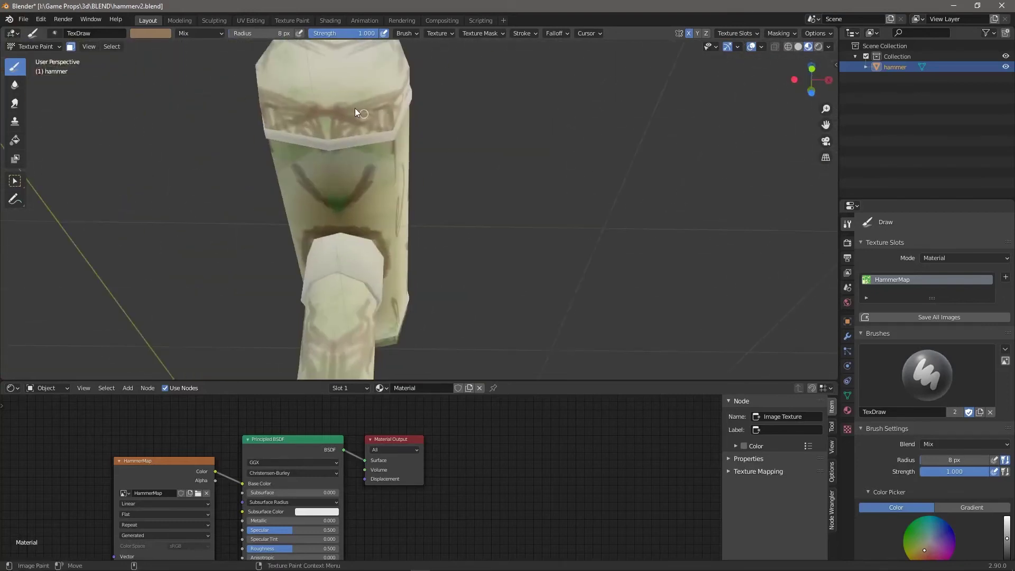
mouse_move(390, 106)
mouse_down()
mouse_move(333, 111)
mouse_move(329, 132)
mouse_up()
drag(366, 117, 383, 126)
mouse_move(371, 123)
middle_down()
mouse_move(367, 175)
mouse_move(426, 188)
middle_up()
drag(317, 77, 268, 90)
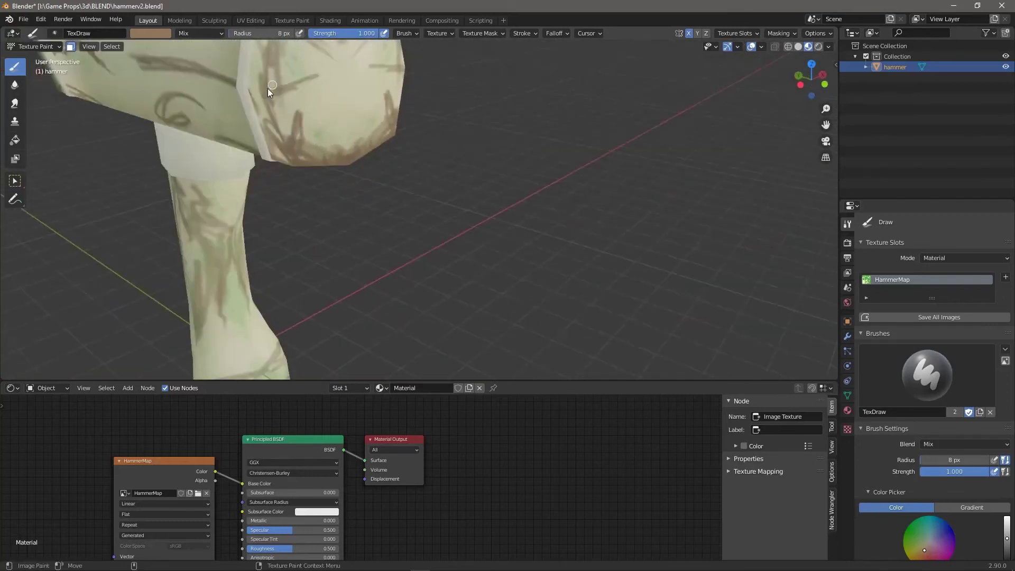
middle_drag(268, 90, 294, 128)
drag(290, 130, 278, 98)
Step: Set the brush radius to 13 px and fill the band outside the head's raised rim with dense brown strokes
shift+middle_drag(279, 98, 442, 226)
key(f)
click(523, 140)
middle_drag(524, 140, 497, 244)
drag(426, 152, 416, 73)
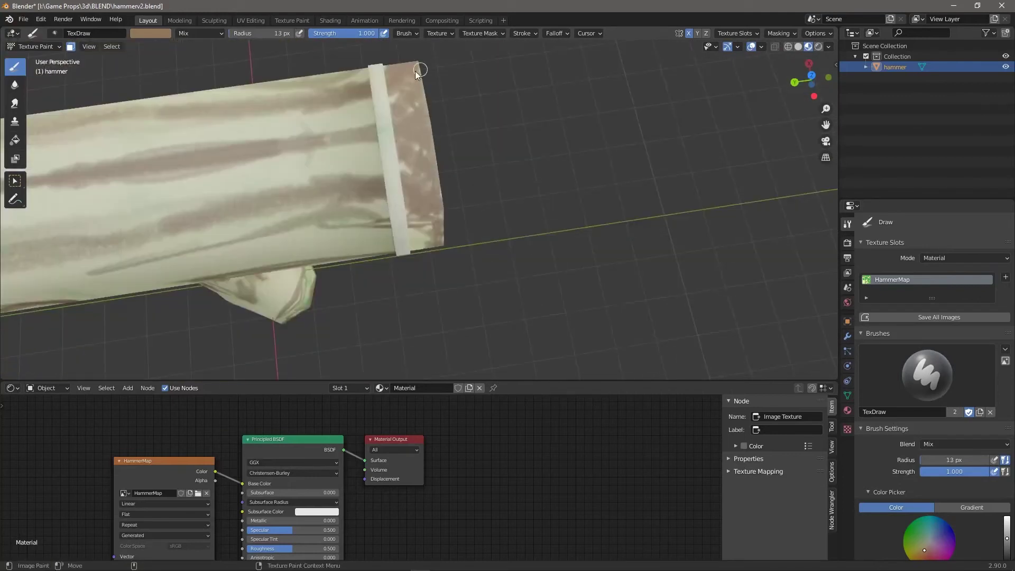
middle_drag(529, 296, 543, 204)
drag(425, 212, 405, 293)
Step: Enlarge the brush radius to 26 px and blend brown over the edge of the head's end section
key(f)
click(487, 259)
middle_drag(567, 260, 505, 294)
drag(414, 265, 440, 249)
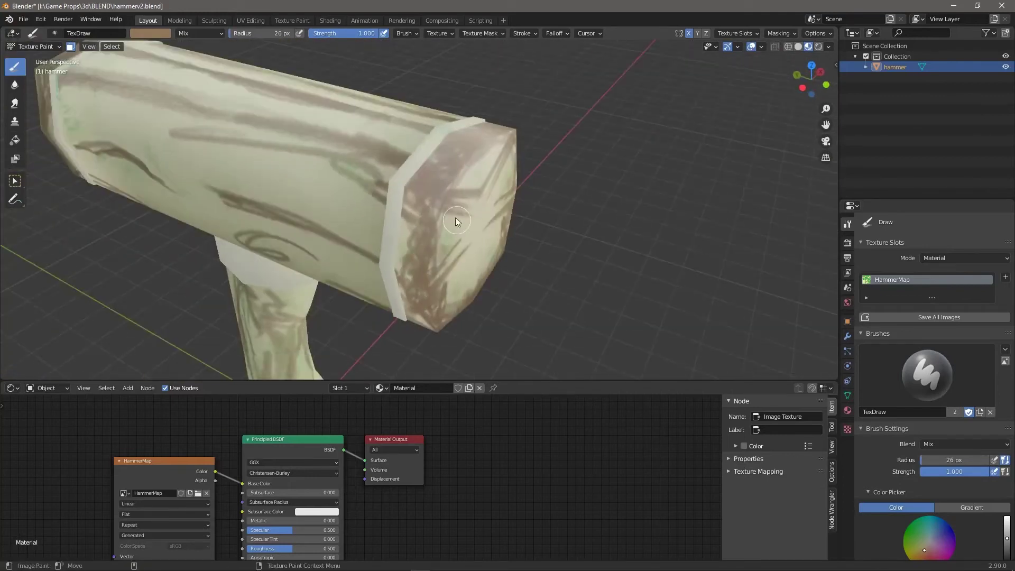
Step: Paint brown strokes over the end cap and the side of the hammer head
drag(450, 209, 417, 272)
drag(385, 174, 346, 158)
scroll(317, 153, down, 5)
middle_drag(497, 249, 576, 272)
drag(297, 234, 287, 256)
Step: Brush brown down the length of the handle below the collar to its flared base
mouse_move(508, 288)
middle_down()
mouse_move(501, 265)
mouse_move(410, 257)
mouse_move(601, 215)
mouse_move(605, 263)
mouse_move(403, 165)
mouse_move(420, 213)
middle_up()
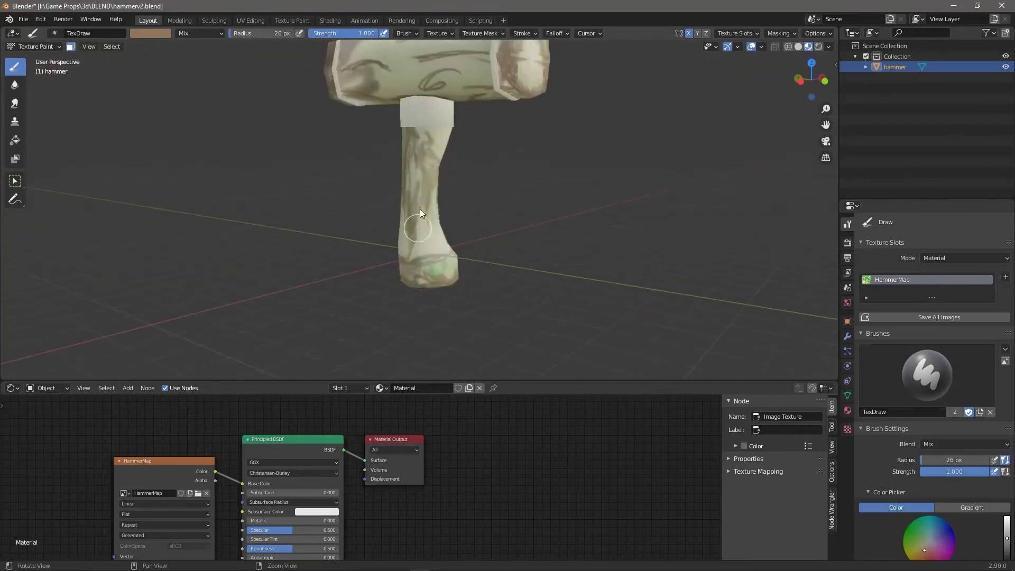
drag(433, 144, 423, 240)
drag(420, 243, 453, 265)
Step: Paint brown over the hammer head's upper faces and end
shift+middle_drag(567, 168, 538, 291)
drag(478, 160, 512, 213)
mouse_move(458, 222)
middle_down()
mouse_move(534, 172)
mouse_move(305, 276)
mouse_move(375, 189)
middle_up()
middle_drag(508, 166, 506, 229)
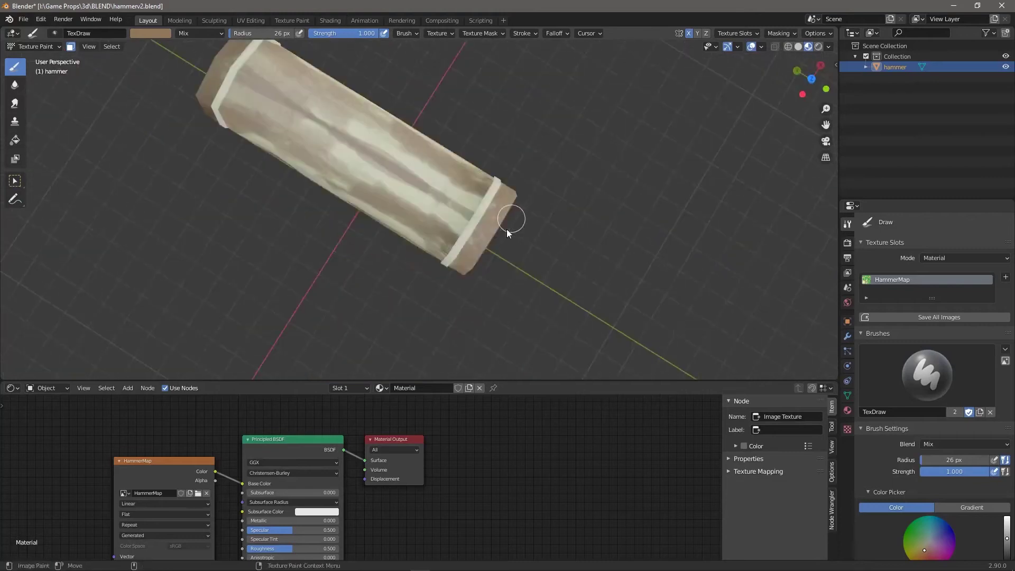
Step: Set the brush colour to a lighter tan (H 0.115, S 0.302, V 0.700) and the brush radius to 45 px
click(161, 34)
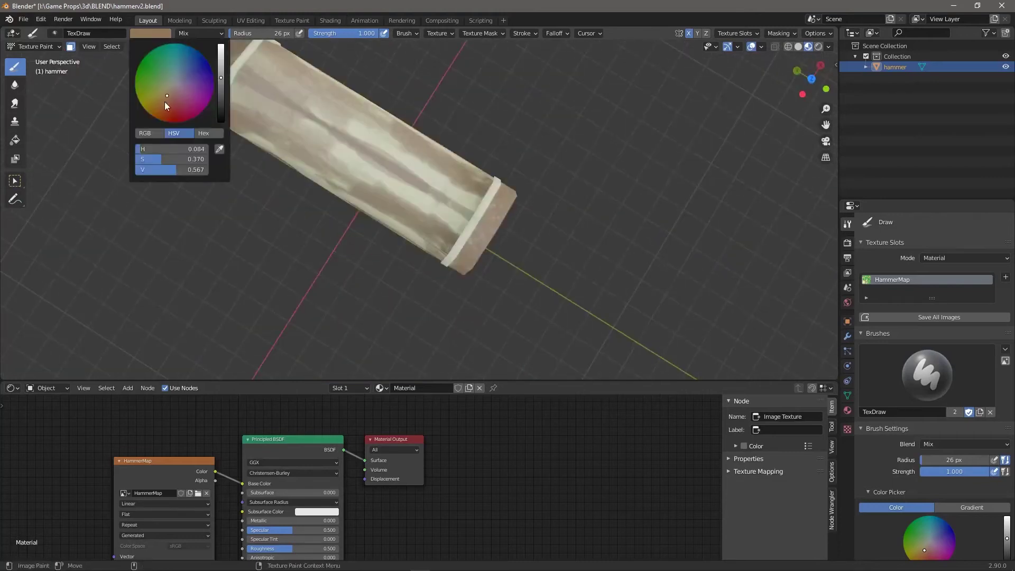
click(222, 68)
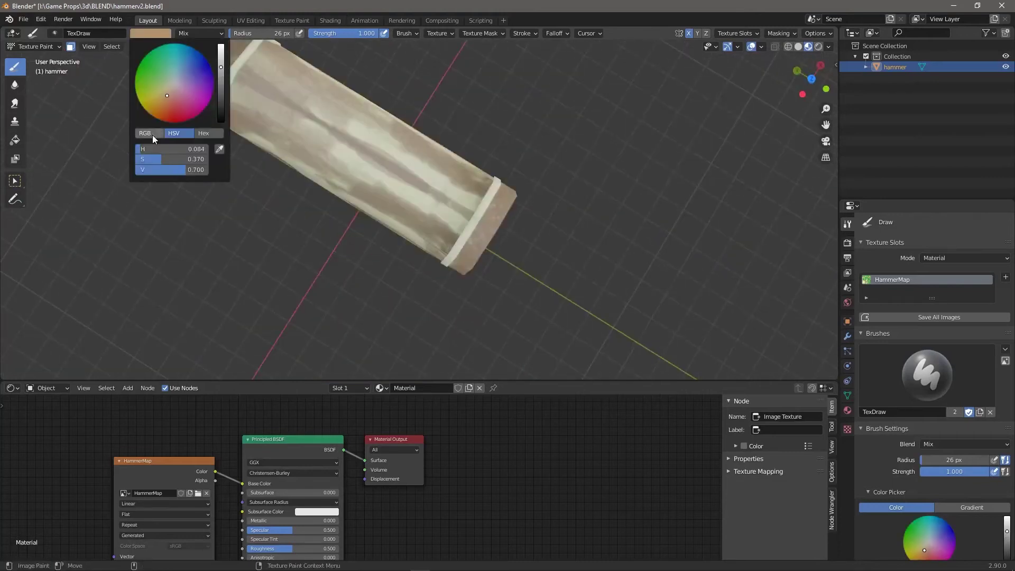
drag(143, 151, 143, 151)
drag(167, 90, 167, 92)
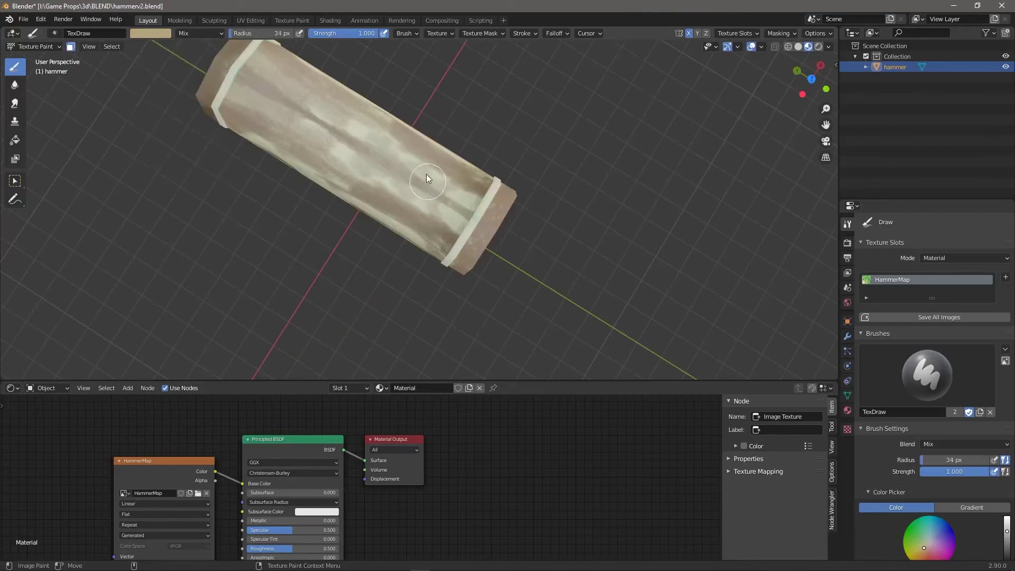
key(bracketright)
key(bracketright)
key(bracketright)
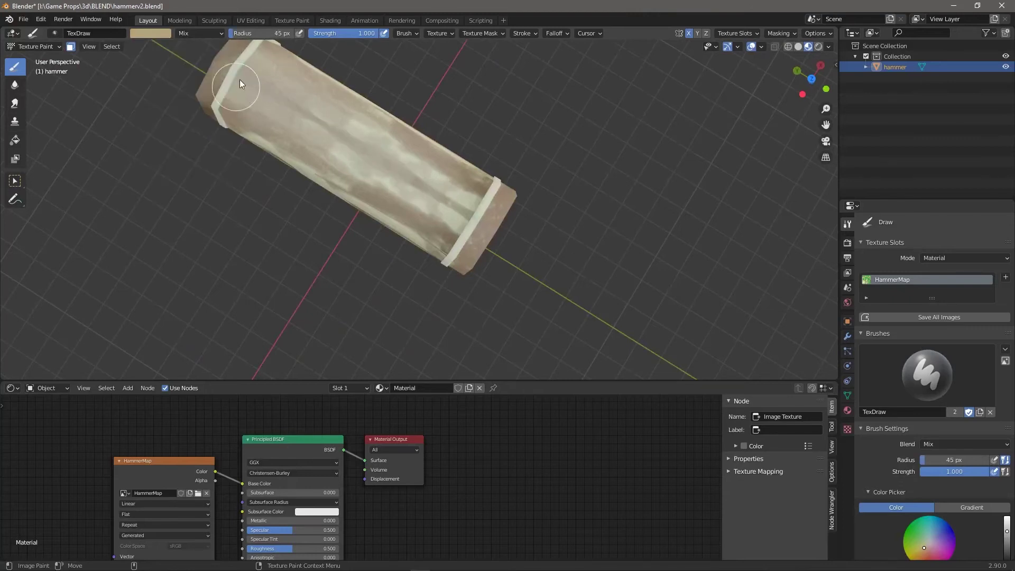
Step: Paint the lighter tan over the side of the hammer head and around the handle
middle_drag(602, 283, 576, 190)
mouse_move(387, 289)
mouse_down()
mouse_move(338, 243)
mouse_move(291, 267)
mouse_move(296, 252)
mouse_move(265, 249)
mouse_up()
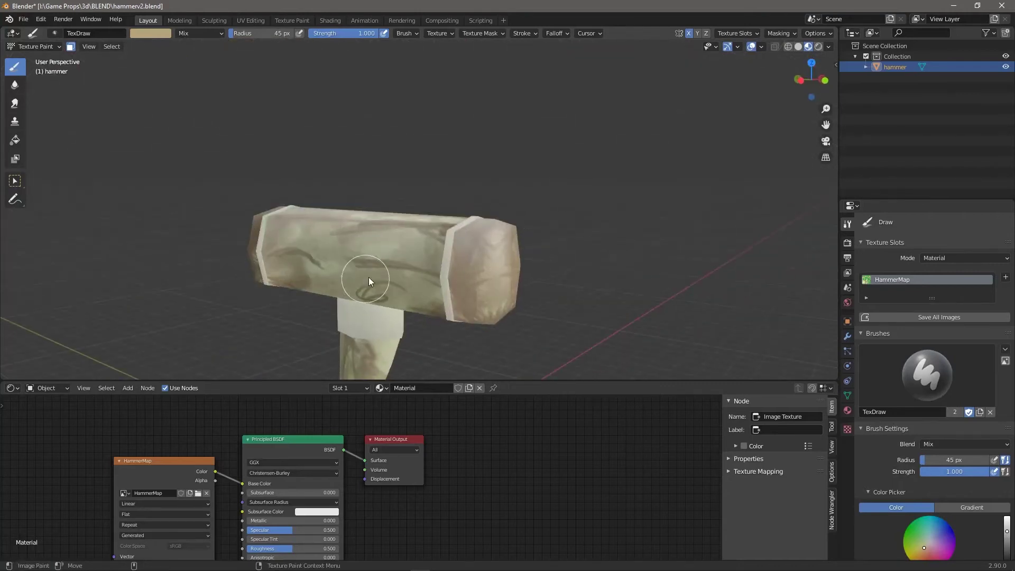
mouse_move(587, 298)
middle_down()
mouse_move(612, 233)
mouse_move(541, 211)
middle_up()
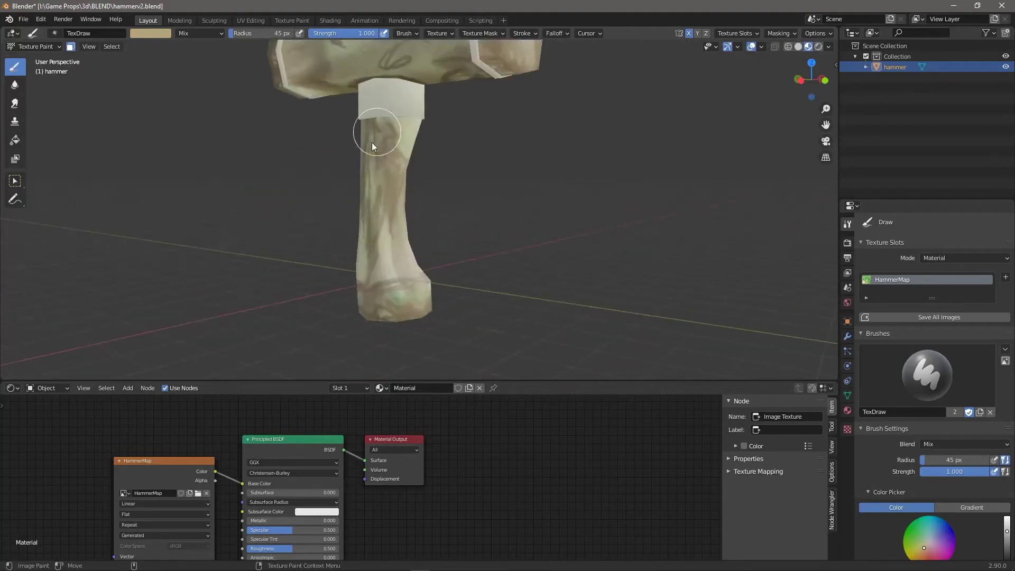
mouse_move(344, 315)
middle_down()
mouse_move(541, 223)
mouse_move(374, 267)
middle_up()
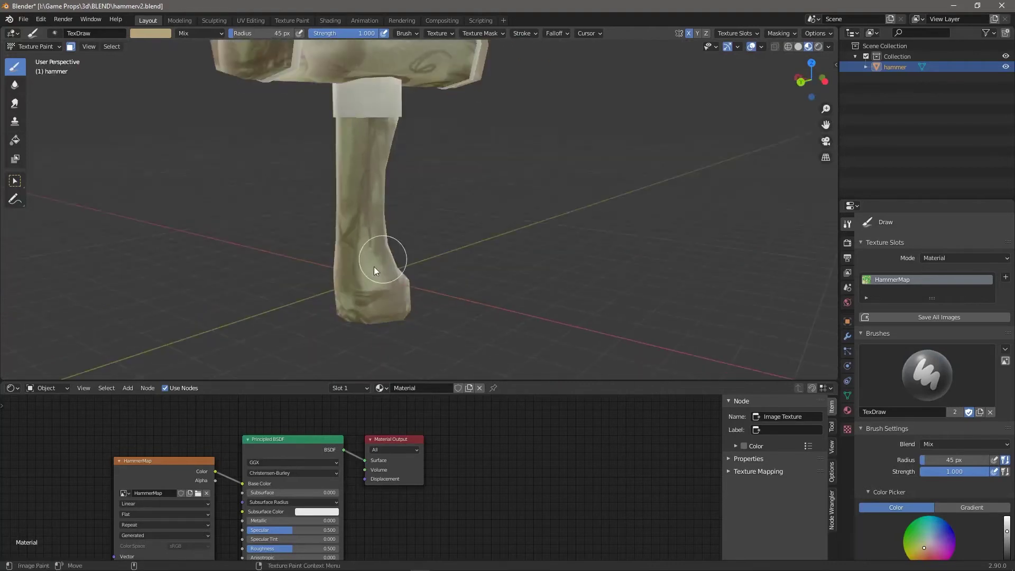
middle_drag(453, 145, 358, 193)
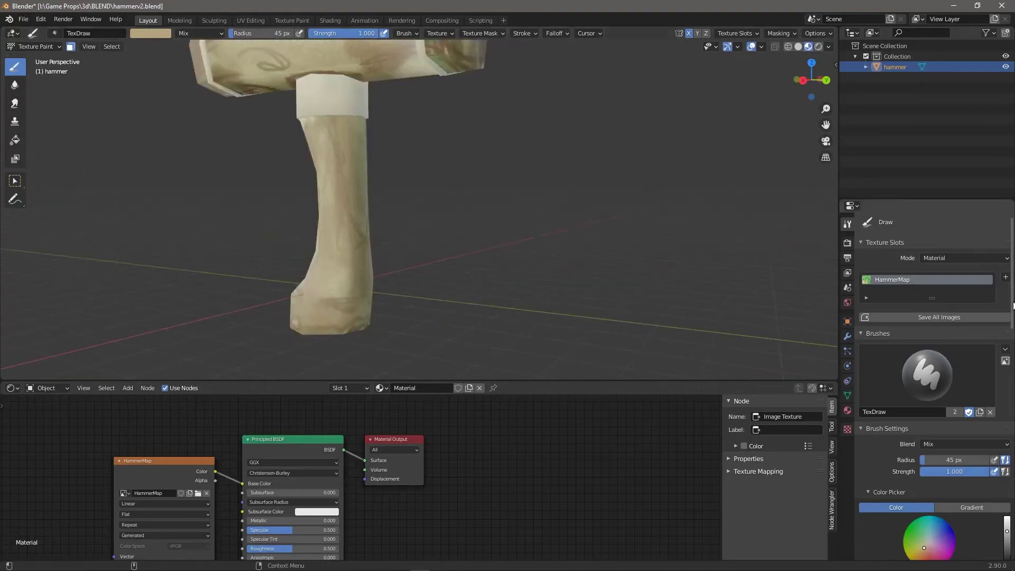
Step: Enable Rake for the brush's texture mask and paint tan over the handle and the underside of the hammer head
scroll(942, 371, down, 15)
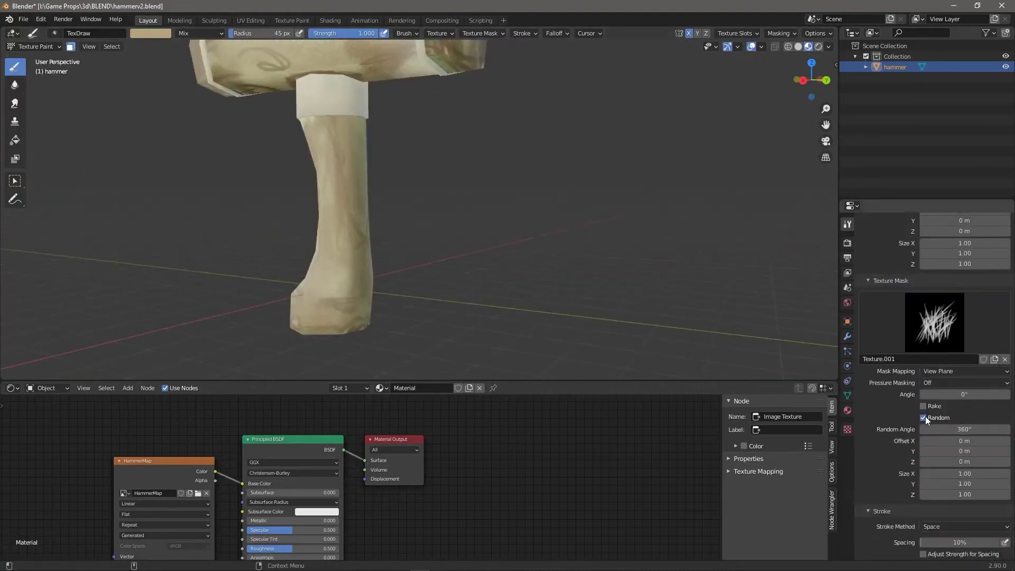
click(924, 406)
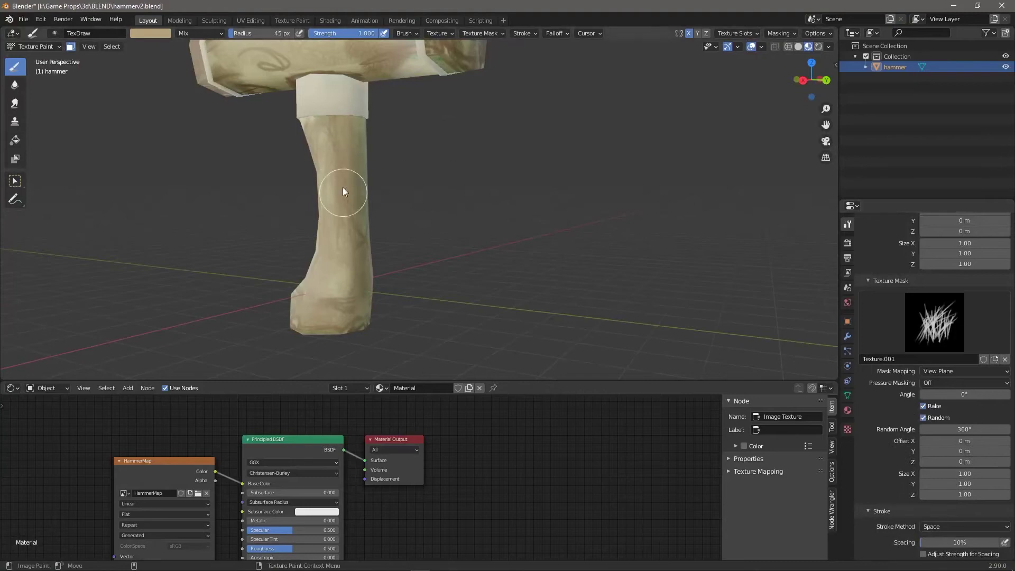
middle_drag(487, 180, 493, 186)
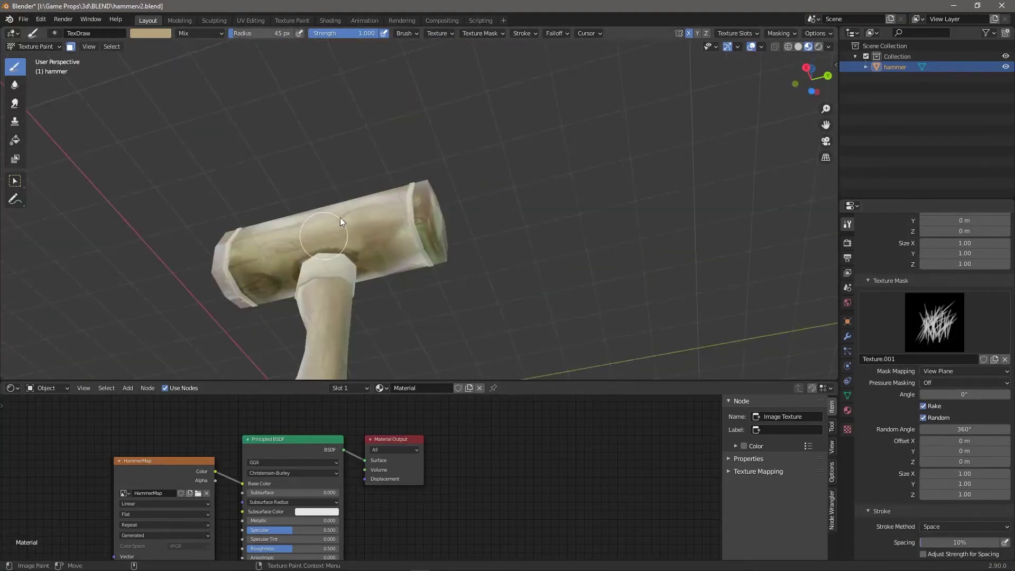
middle_drag(341, 218, 294, 218)
middle_drag(322, 176, 258, 234)
middle_drag(387, 121, 594, 278)
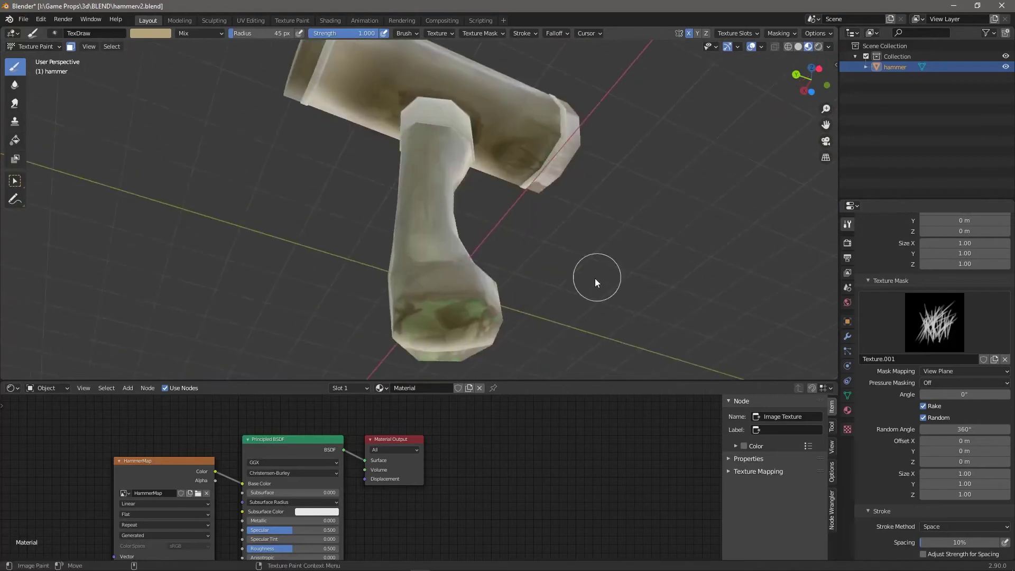
Step: Cover the green patches on the handle's flared base with tan
middle_drag(444, 294, 739, 287)
middle_drag(430, 317, 471, 102)
middle_drag(541, 216, 445, 259)
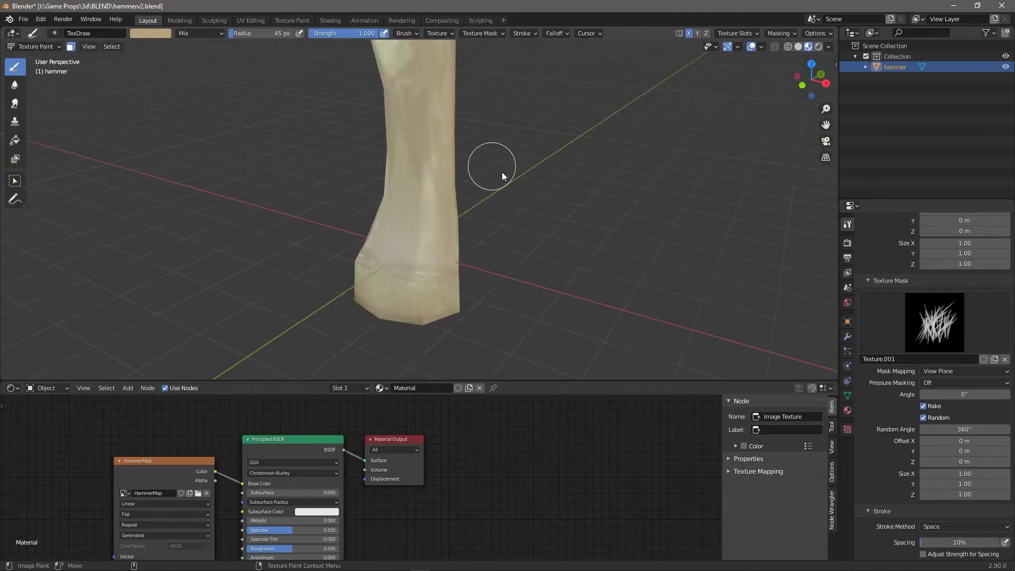
Step: Blend tan along the remaining sides of the handle, from the collar down to the base
middle_drag(502, 173, 543, 214)
mouse_move(339, 229)
middle_down()
mouse_move(555, 163)
mouse_move(362, 90)
middle_up()
mouse_move(453, 283)
middle_down()
mouse_move(494, 256)
mouse_move(377, 256)
middle_up()
middle_drag(434, 165, 458, 148)
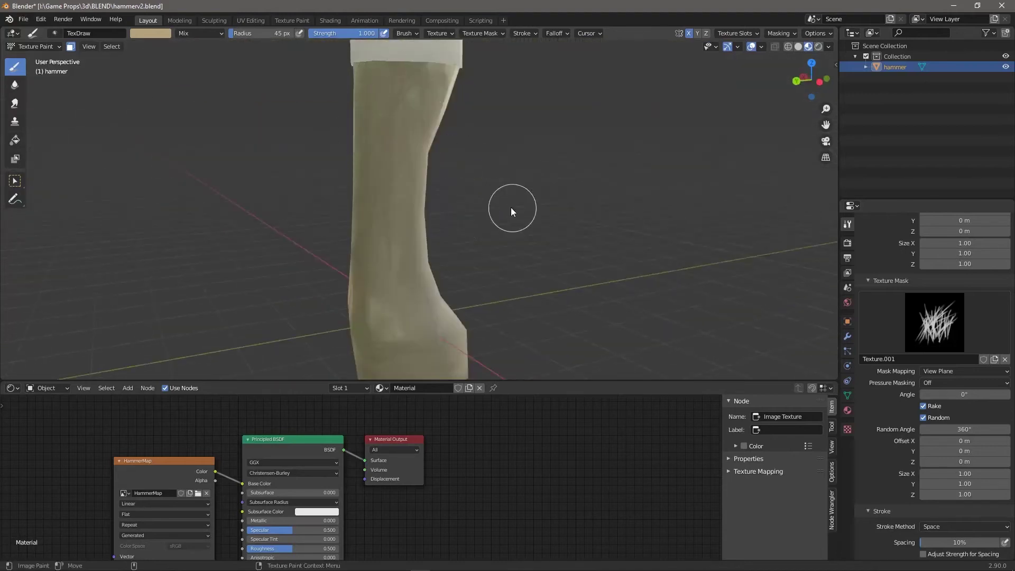
middle_drag(511, 209, 587, 226)
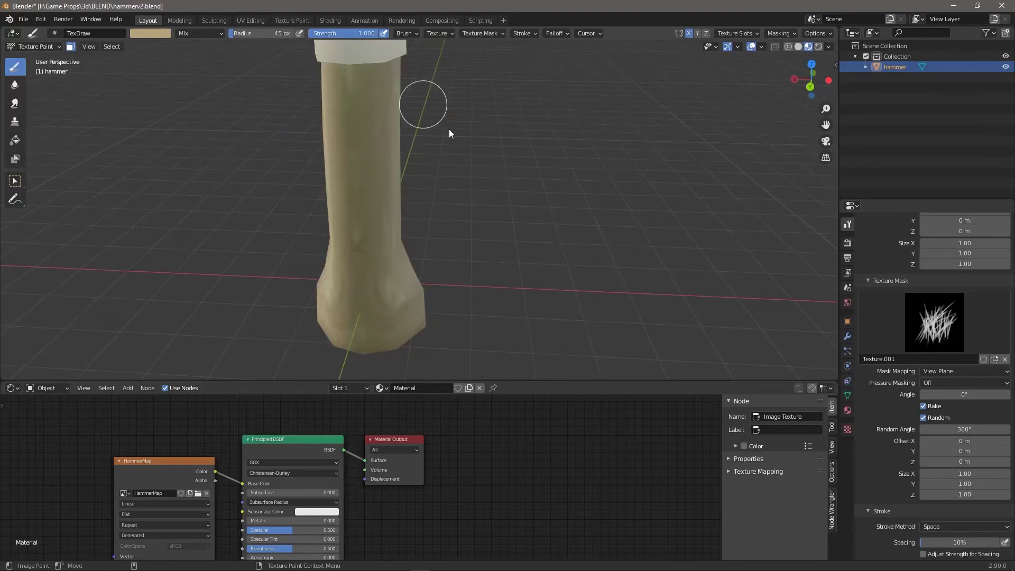
middle_drag(451, 132, 583, 234)
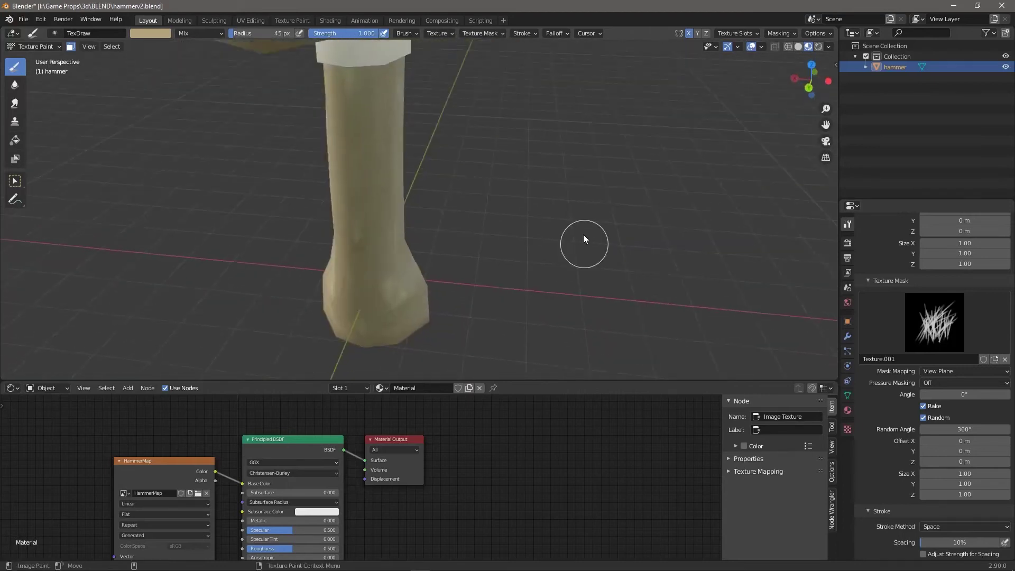
Step: Set the brush to a darker, redder brown with saturation 0.302 and value 0.513, and reduce its radius to 32 px
scroll(579, 232, down, 3)
scroll(573, 236, up, 4)
middle_drag(573, 237, 509, 243)
scroll(605, 258, down, 3)
click(168, 34)
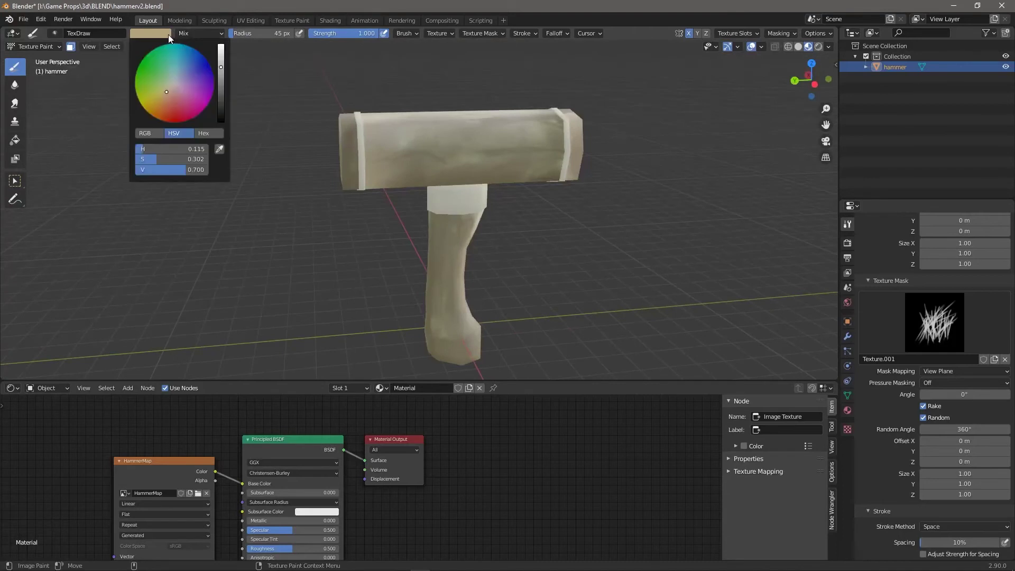
click(222, 82)
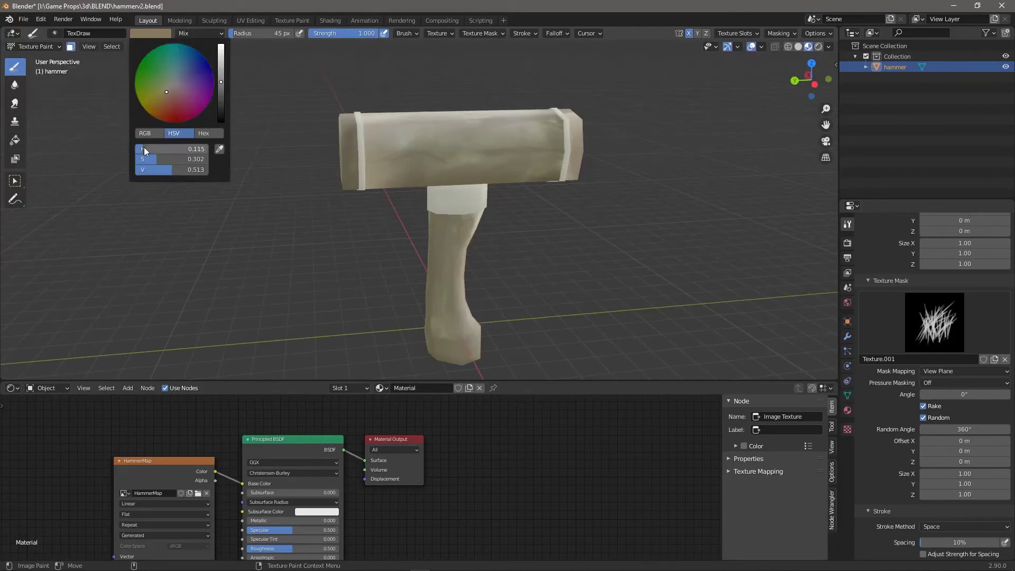
drag(139, 148, 134, 145)
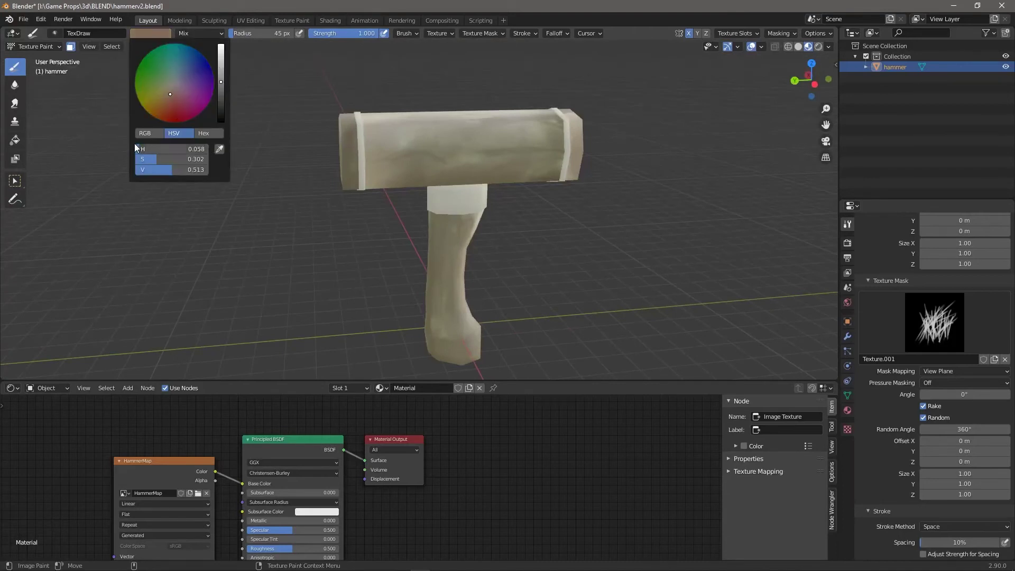
click(140, 148)
key(Return)
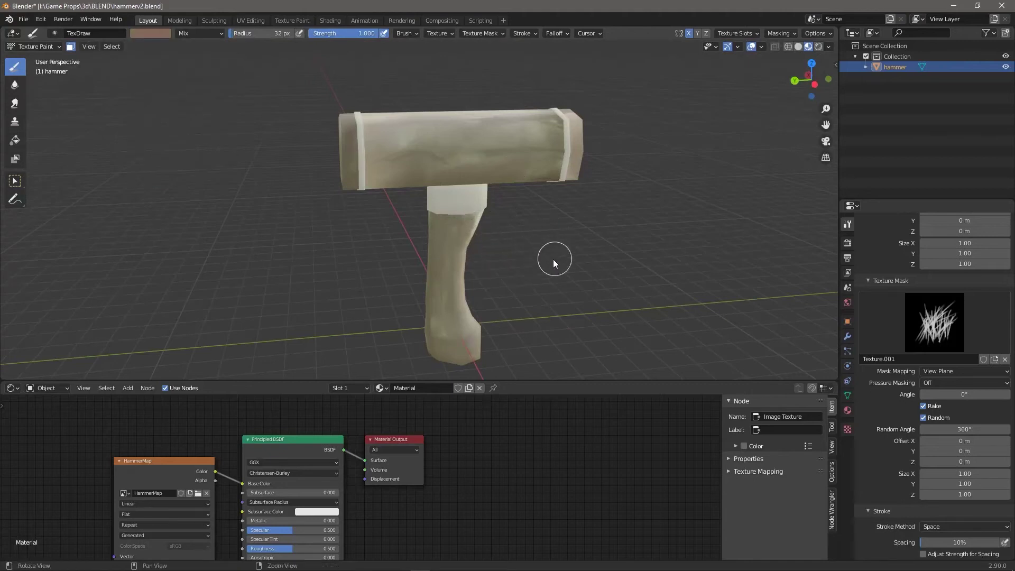
Step: Shade the top of the handle just below the collar with the darker brown
middle_drag(553, 259, 522, 218)
scroll(534, 233, down, 3)
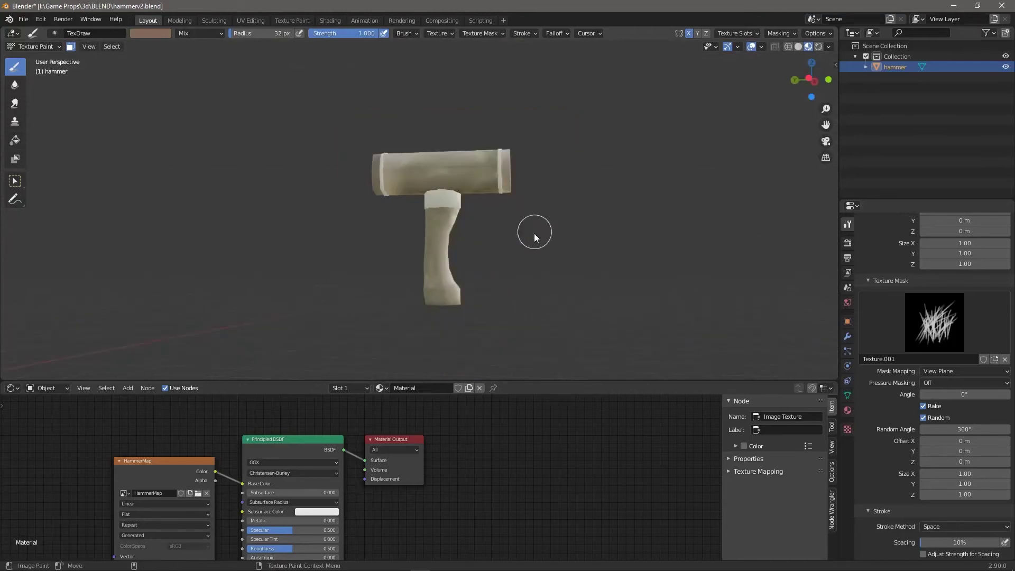
scroll(531, 236, up, 13)
scroll(527, 240, down, 10)
scroll(529, 240, up, 8)
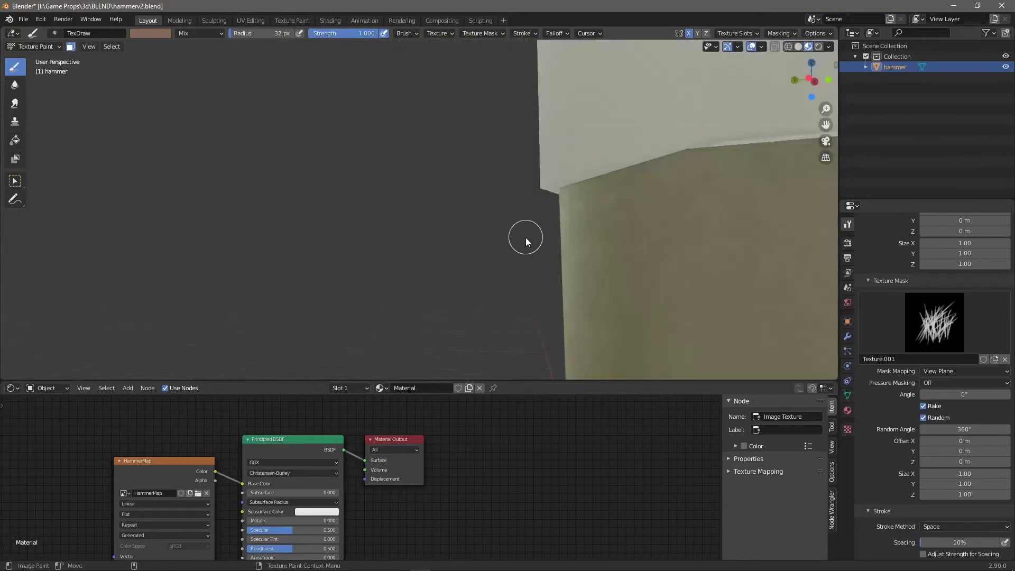
scroll(522, 239, down, 6)
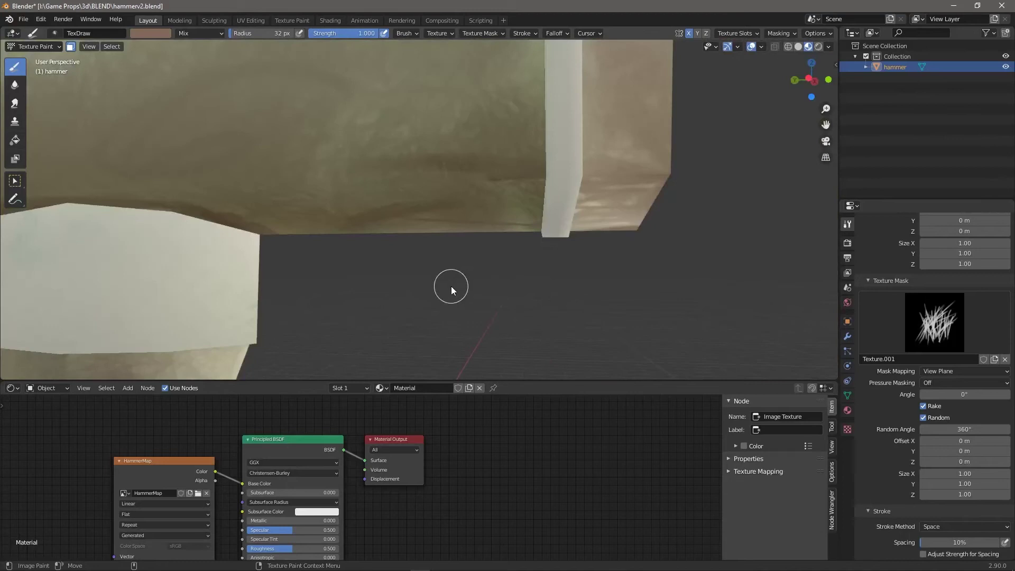
scroll(453, 287, down, 5)
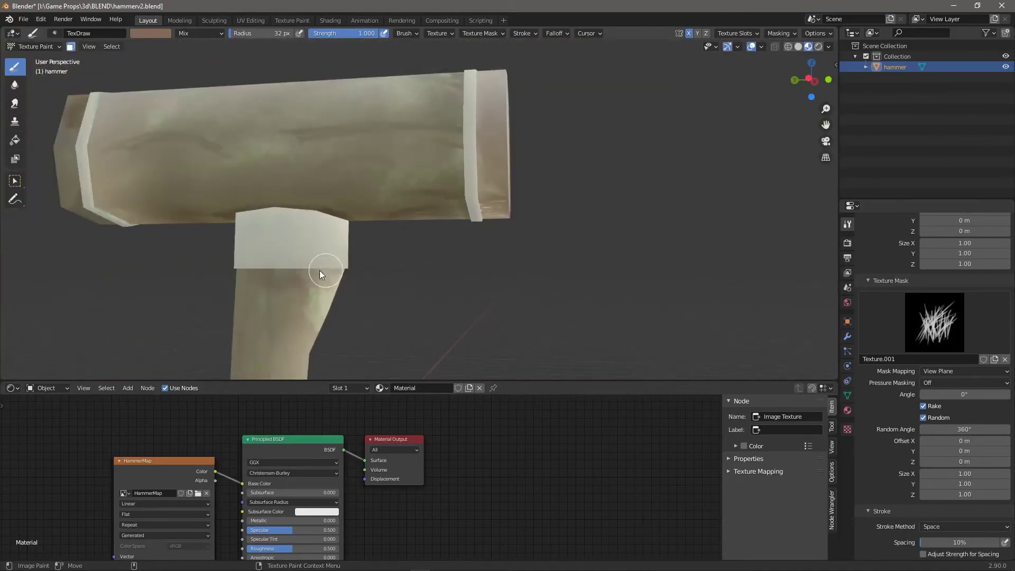
middle_drag(403, 294, 503, 308)
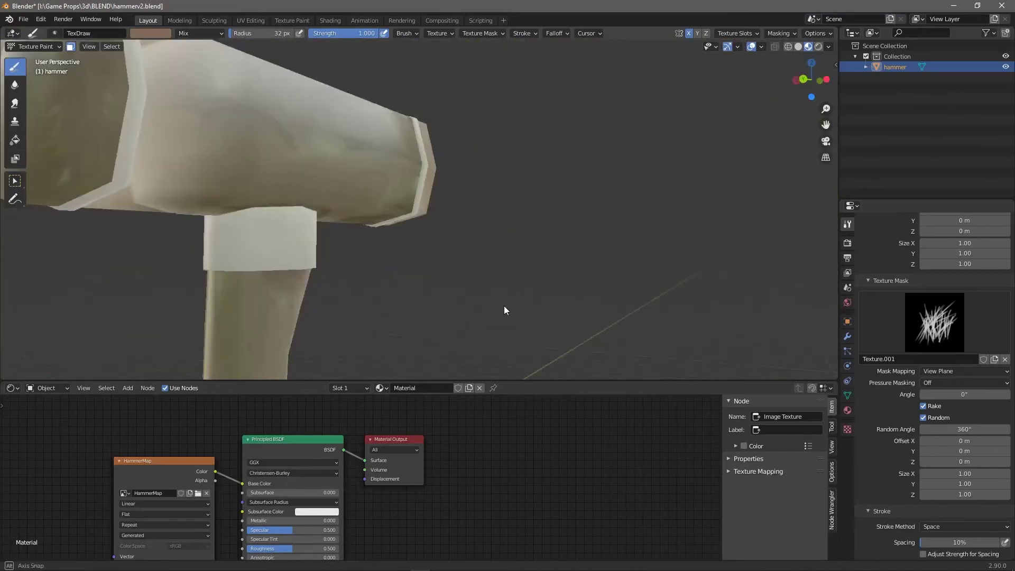
mouse_move(199, 266)
middle_down()
mouse_move(384, 279)
mouse_move(238, 283)
mouse_move(370, 241)
middle_up()
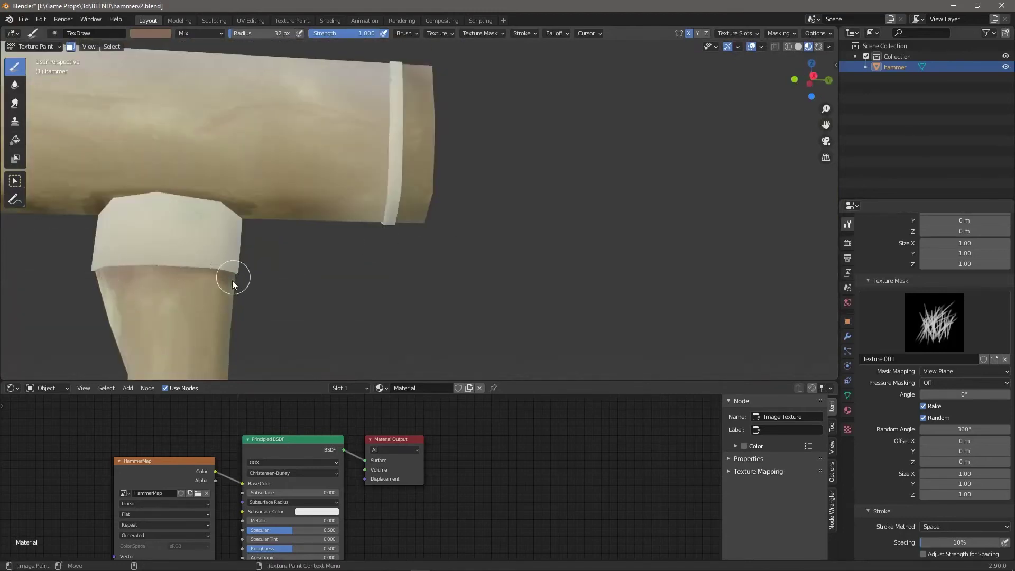
Step: Paint dark brown contact shading on the hammer head's underside around the collar
middle_drag(309, 257, 320, 245)
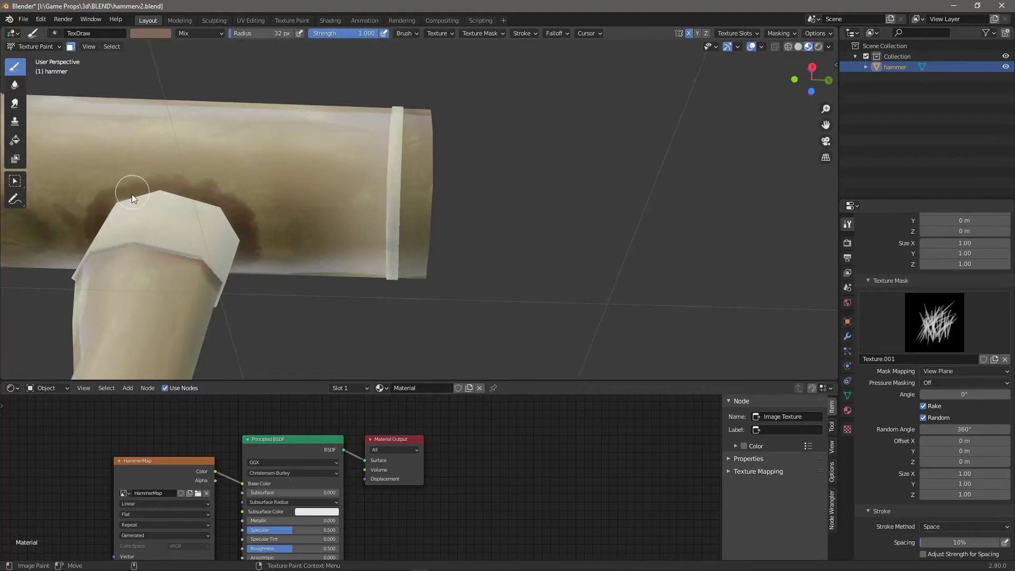
middle_drag(264, 268, 439, 265)
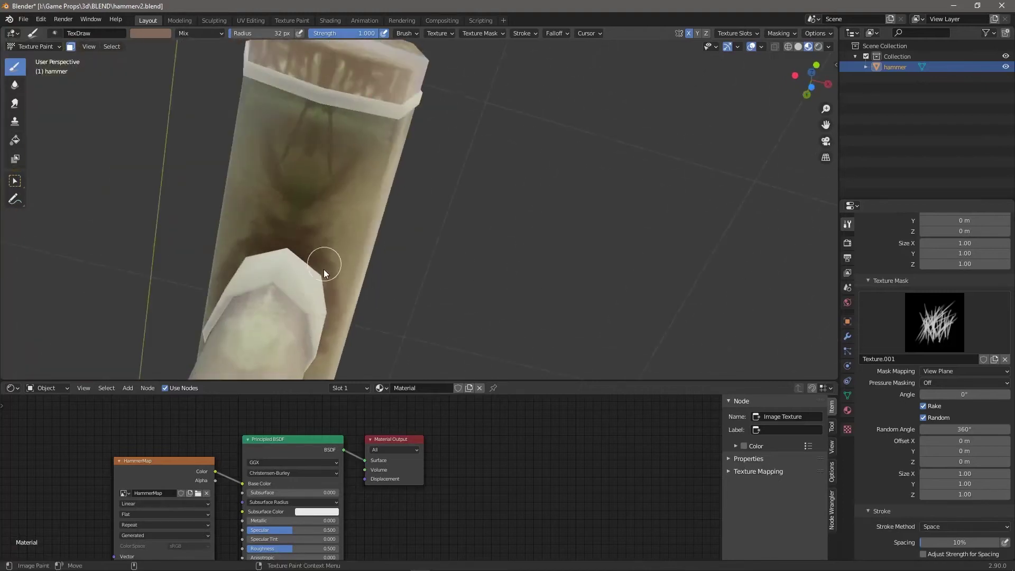
middle_drag(437, 249, 544, 268)
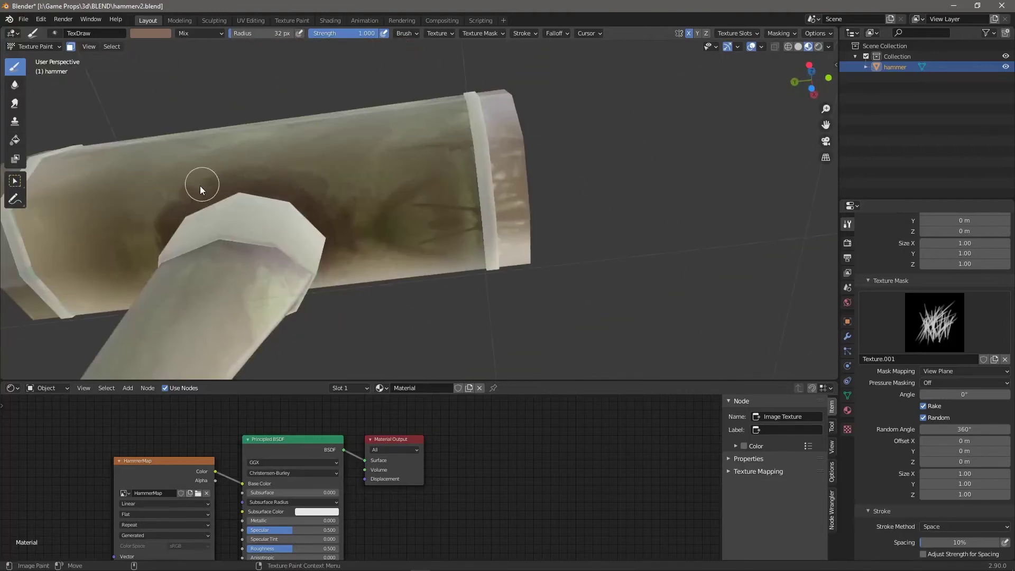
middle_drag(363, 256, 469, 329)
Step: Shade the hammer head's end cap beyond the pale band with the darker brown
middle_drag(442, 148, 565, 195)
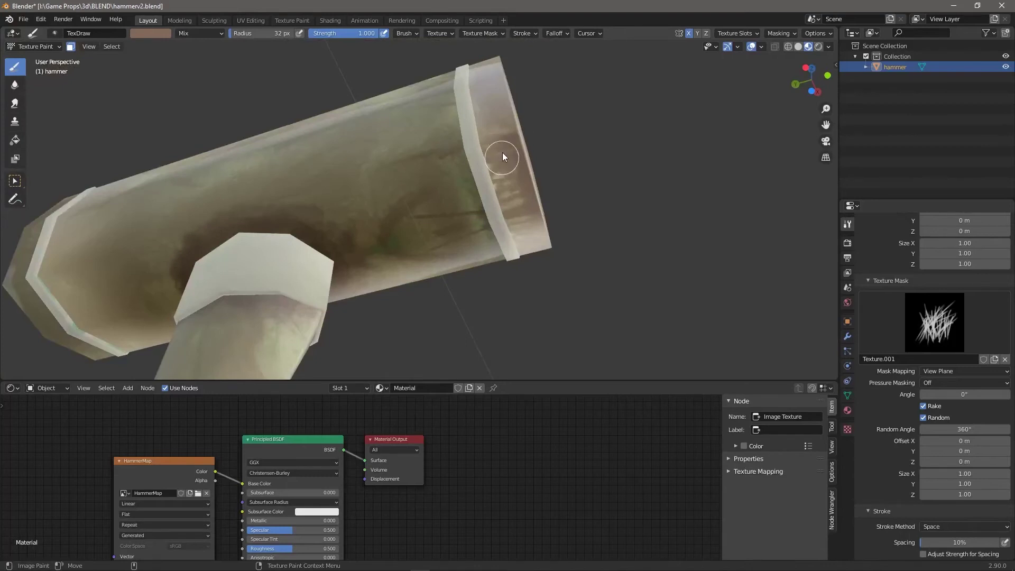
mouse_move(512, 125)
middle_down()
mouse_move(596, 152)
mouse_move(503, 126)
middle_up()
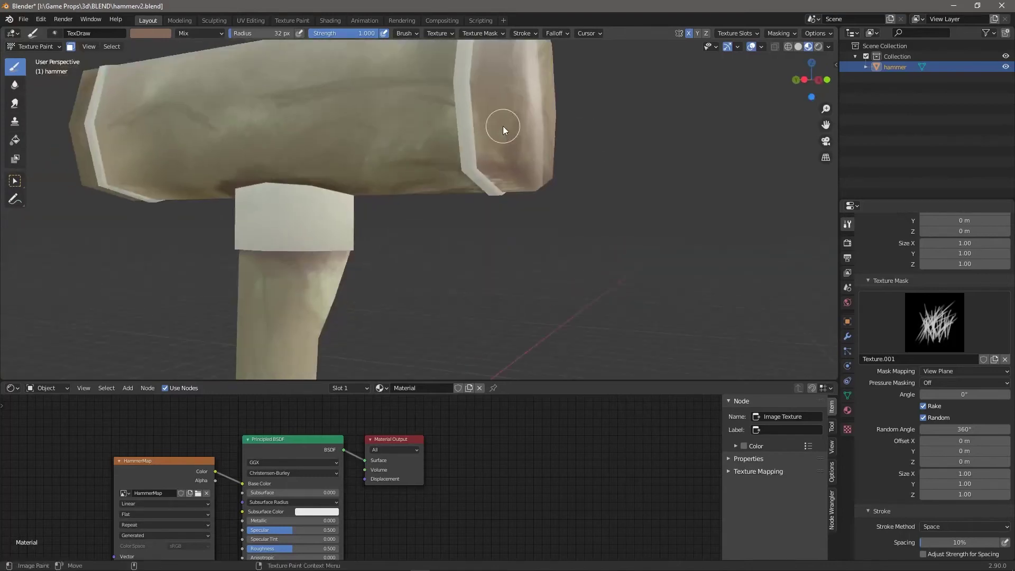
middle_drag(598, 172, 539, 221)
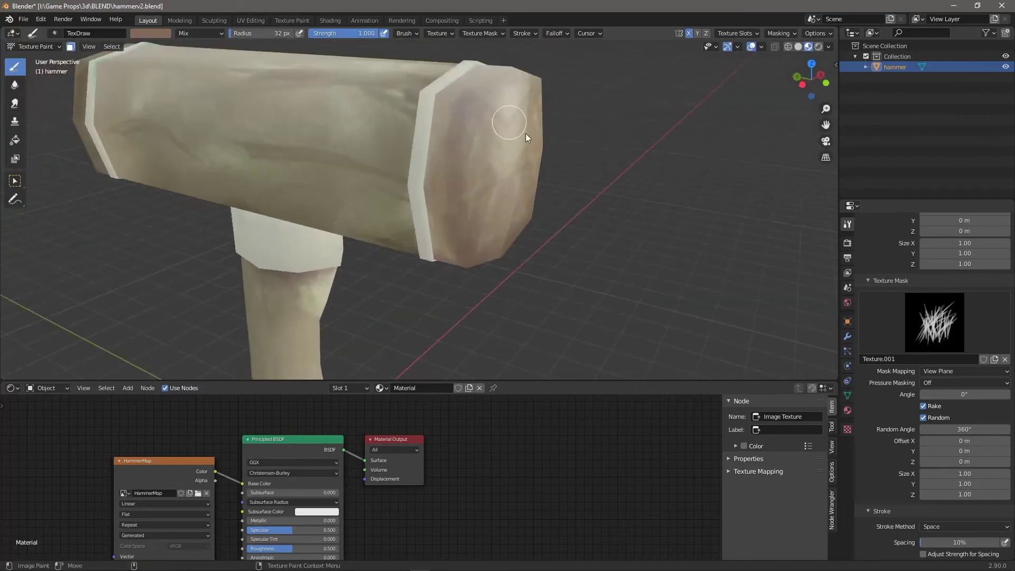
middle_drag(526, 133, 468, 164)
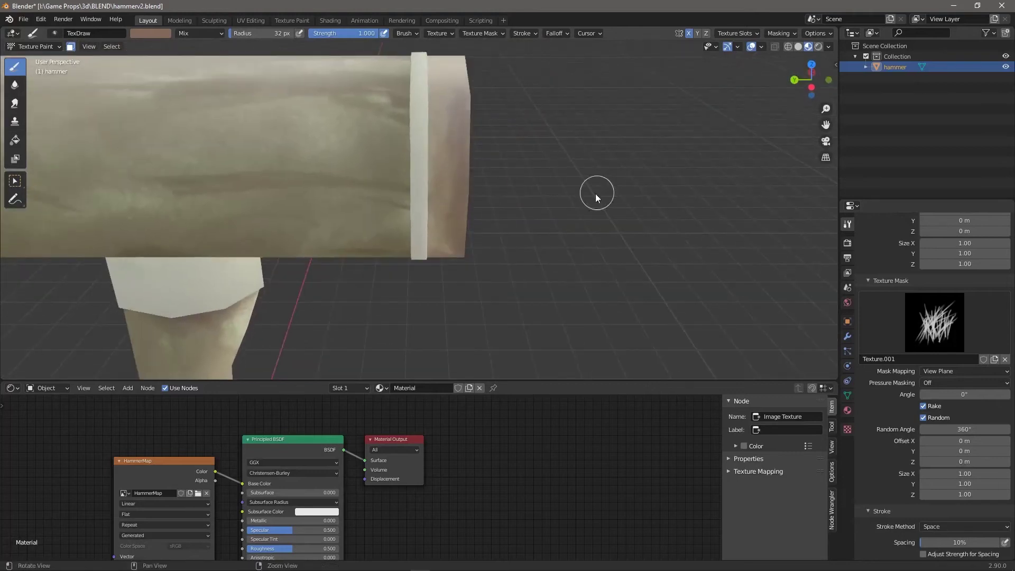
Step: Switch the viewport to rendered shading and set the world background strength to 1.4
middle_drag(596, 193, 652, 97)
click(819, 46)
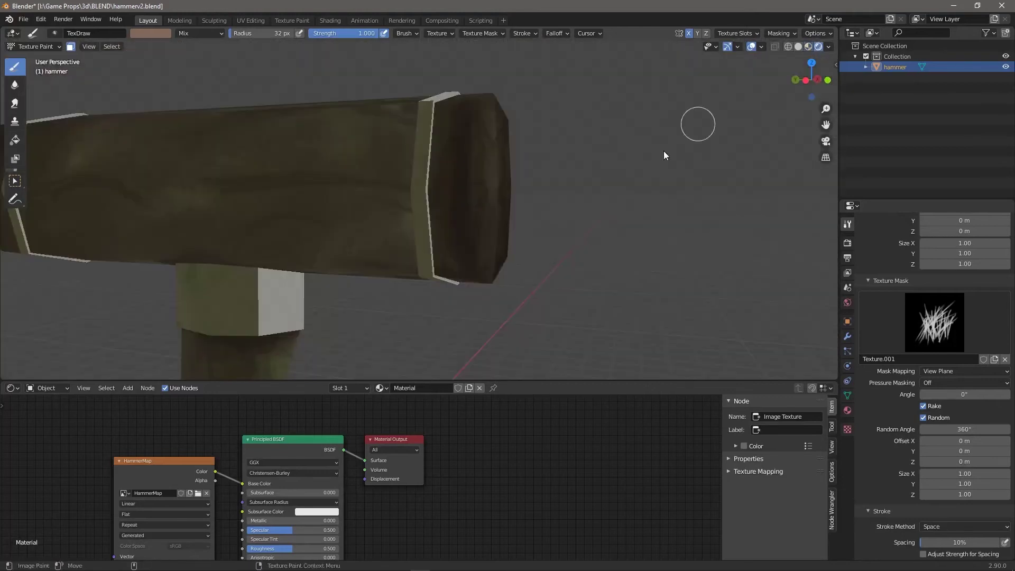
middle_drag(664, 151, 540, 254)
scroll(573, 254, down, 6)
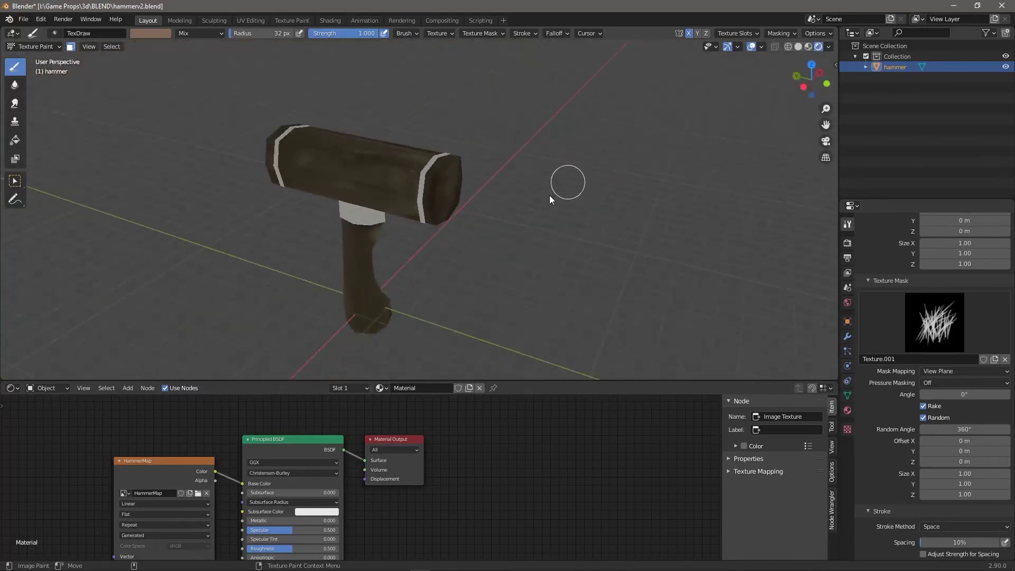
middle_drag(512, 221, 448, 168)
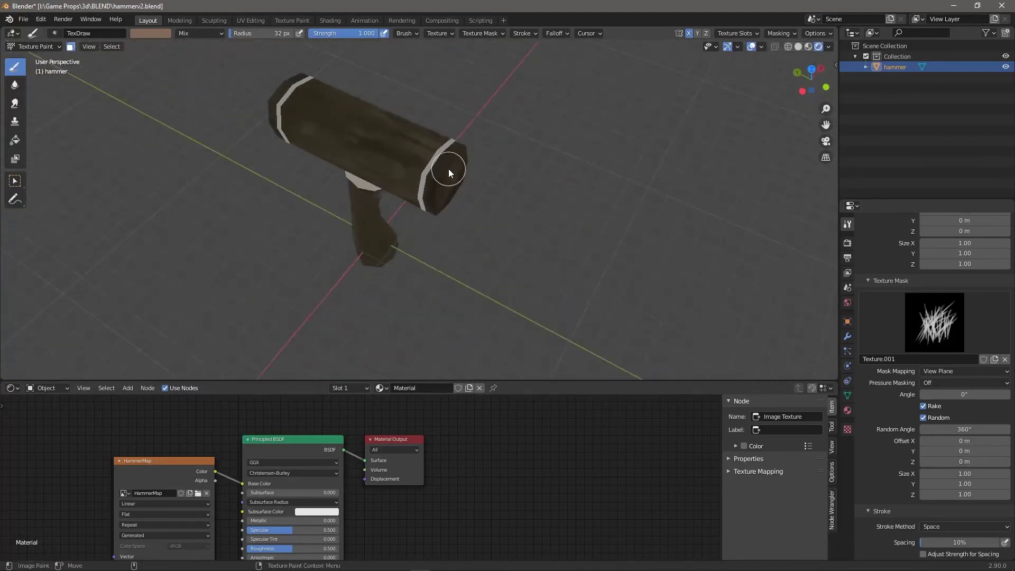
click(847, 302)
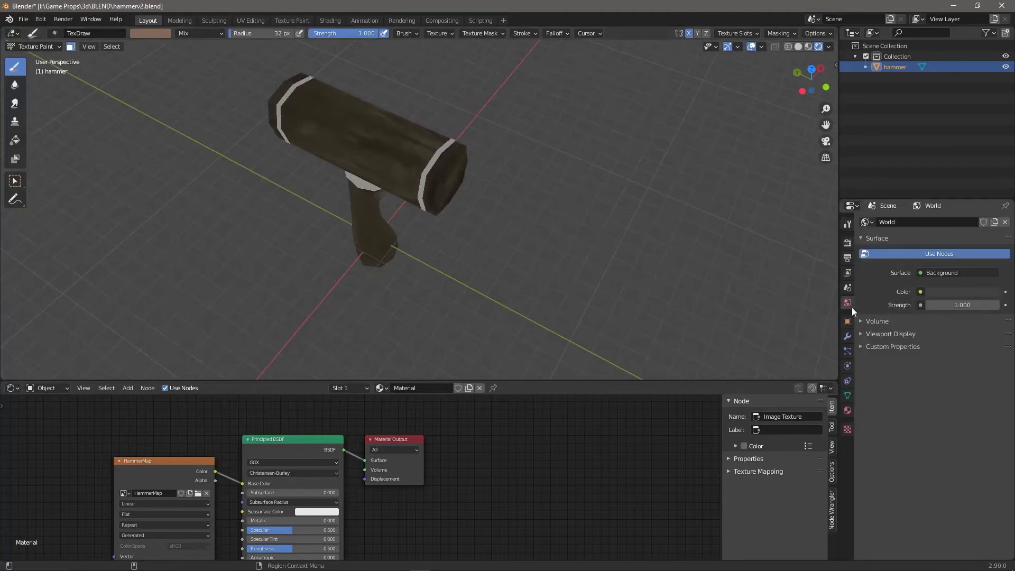
mouse_move(948, 305)
mouse_down()
mouse_move(967, 305)
mouse_move(948, 304)
mouse_up()
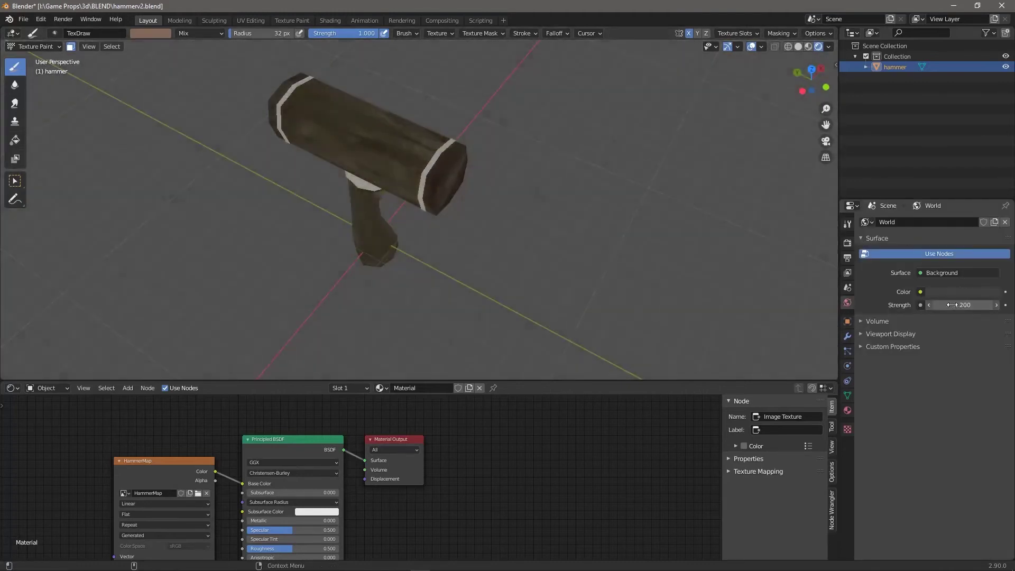
Step: Brighten the world background color to a mid grey with a value of 0.5
click(957, 290)
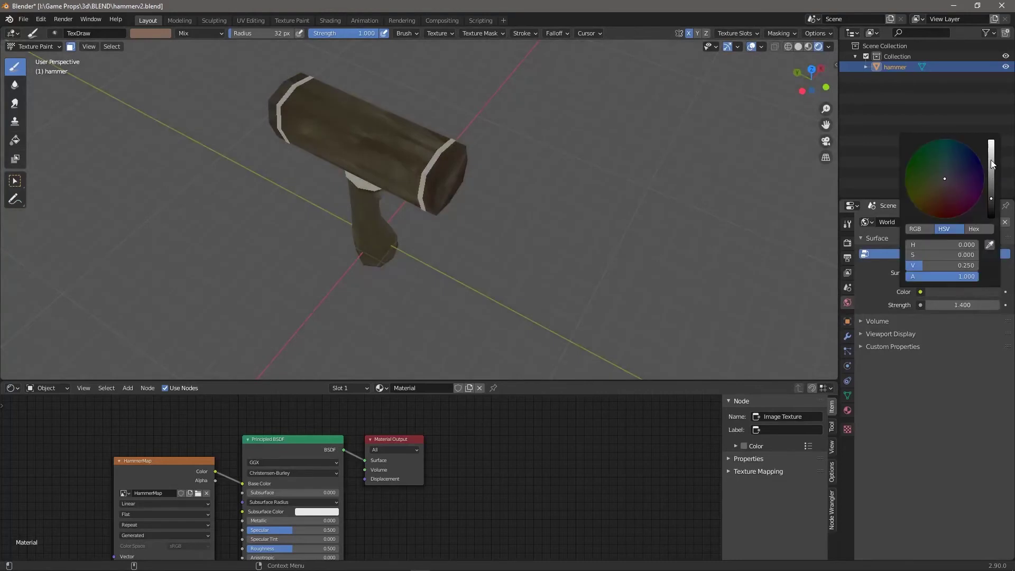
mouse_move(991, 168)
mouse_down()
mouse_move(992, 143)
mouse_move(1003, 229)
mouse_move(1001, 175)
mouse_move(1001, 183)
mouse_up()
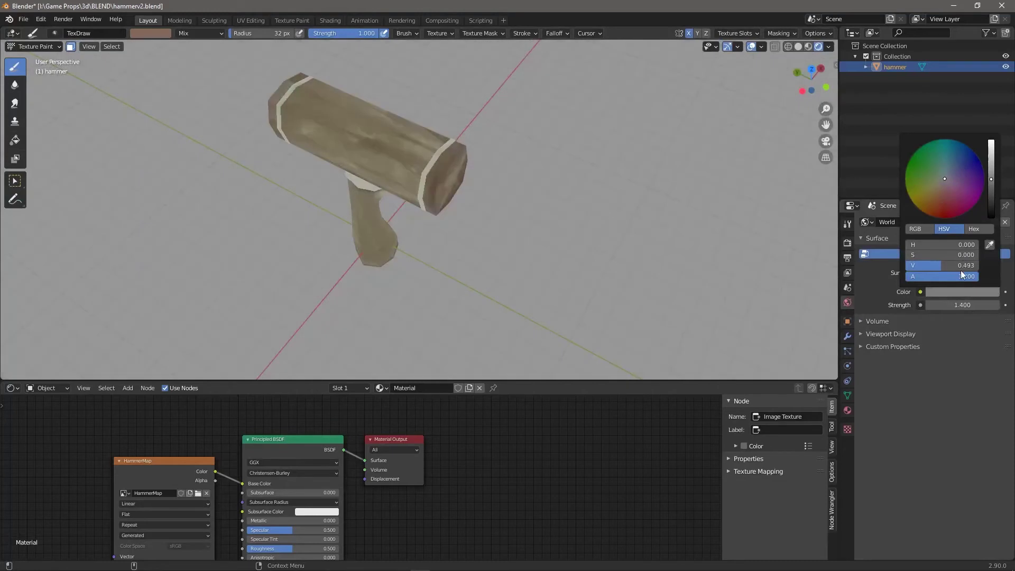
click(959, 265)
text(.5)
key(Return)
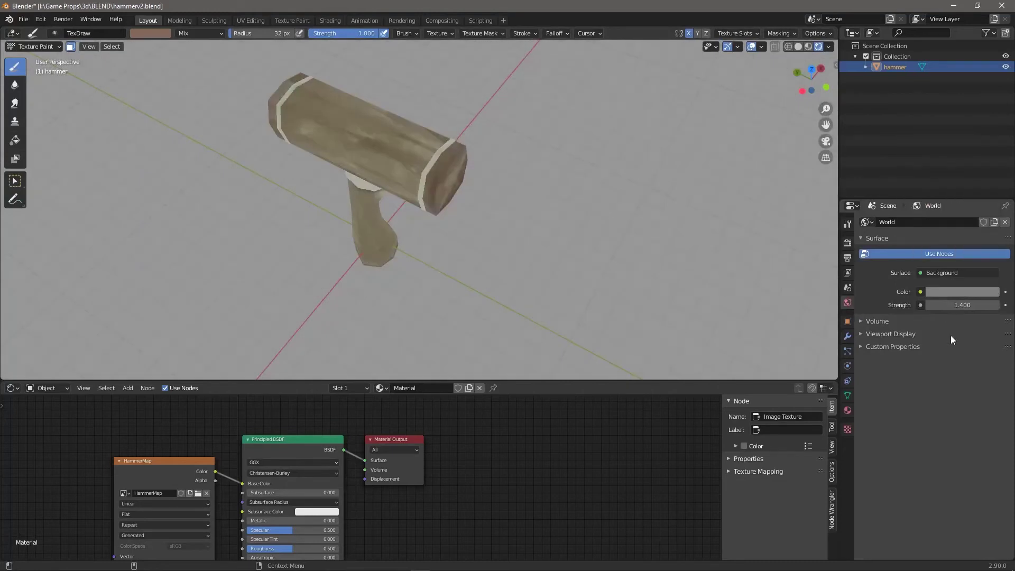
Step: Darken the world background color to a dark grey and return the viewport to material preview shading
click(962, 292)
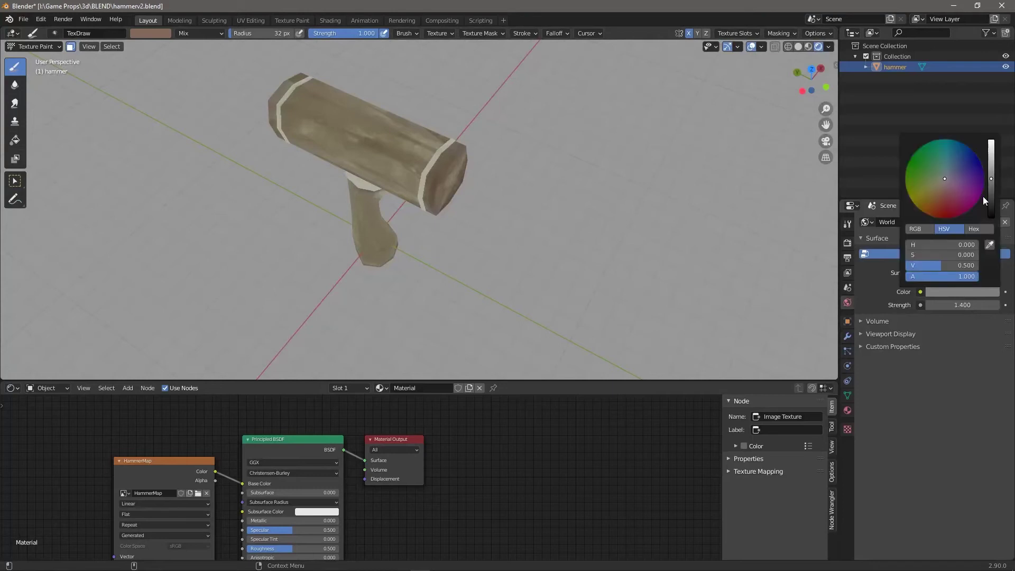
drag(989, 201, 991, 194)
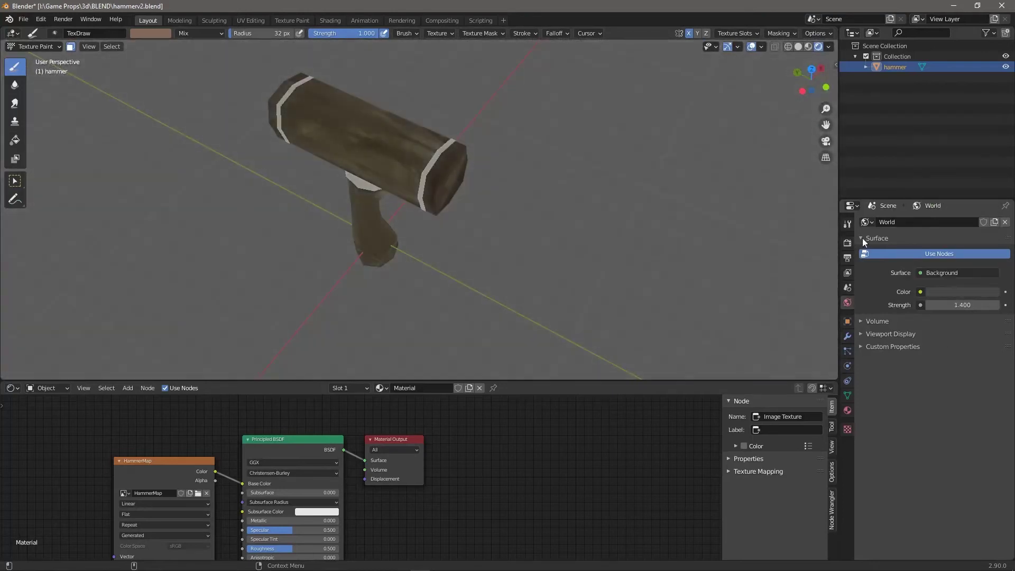
click(809, 46)
Step: Examine the painted wood shading on the hammer's head, collar and handle from all sides
mouse_move(572, 254)
middle_down()
mouse_move(487, 247)
mouse_move(525, 227)
middle_up()
alt+drag(525, 226, 532, 214)
scroll(532, 215, up, 2)
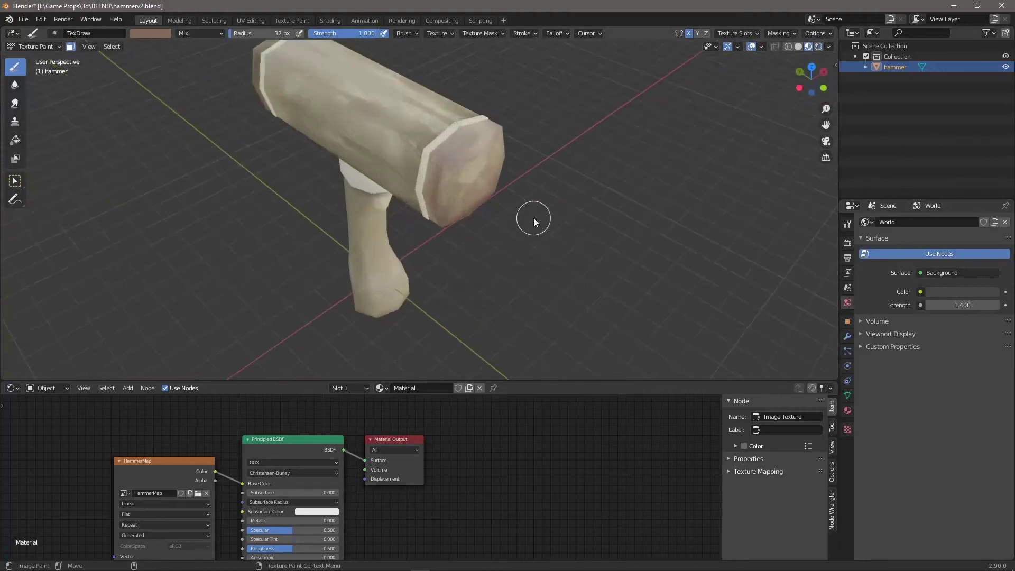
middle_drag(578, 262, 558, 224)
middle_drag(488, 209, 414, 238)
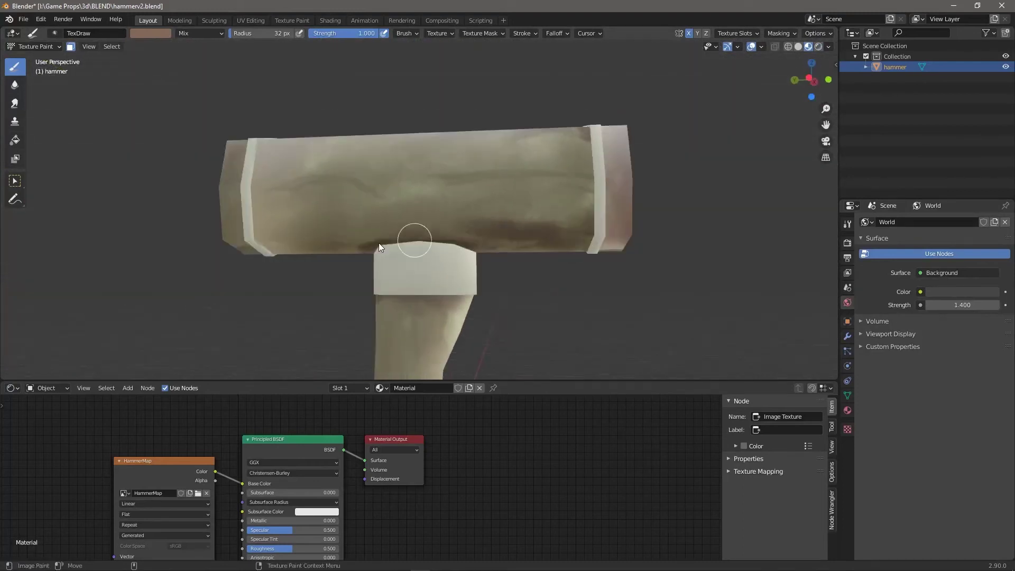
middle_drag(309, 244, 287, 207)
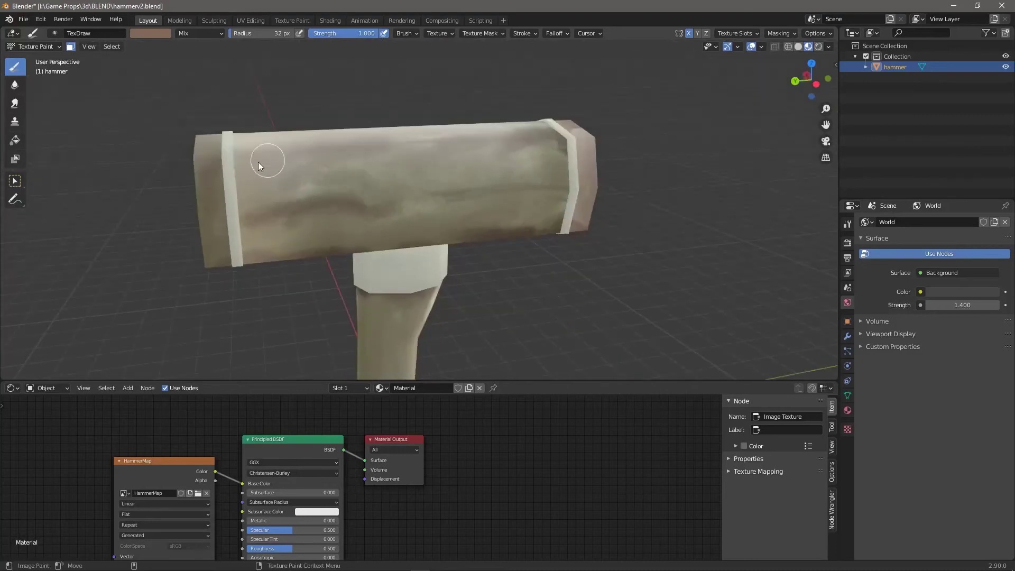
middle_drag(258, 162, 580, 276)
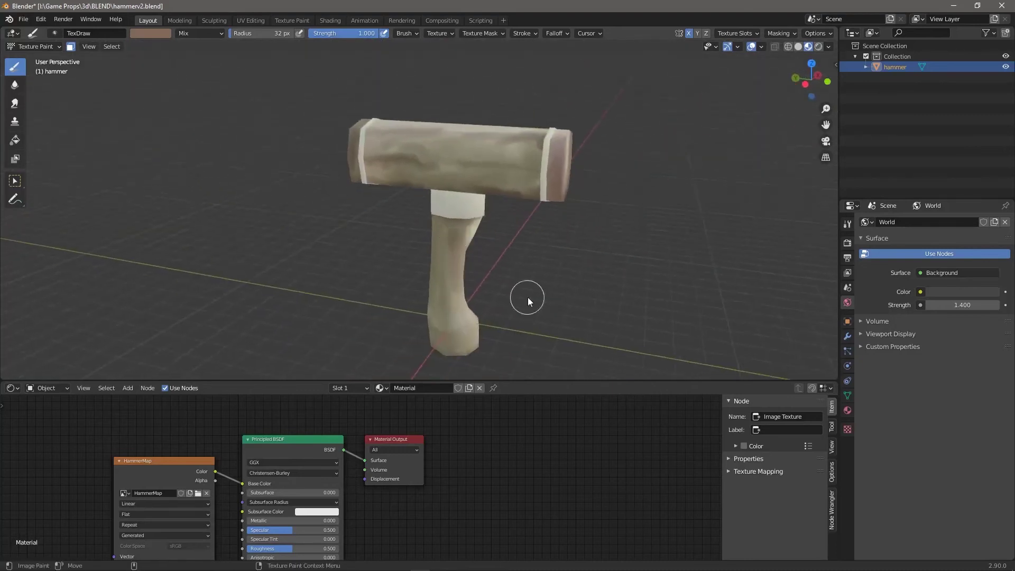
middle_drag(526, 297, 569, 320)
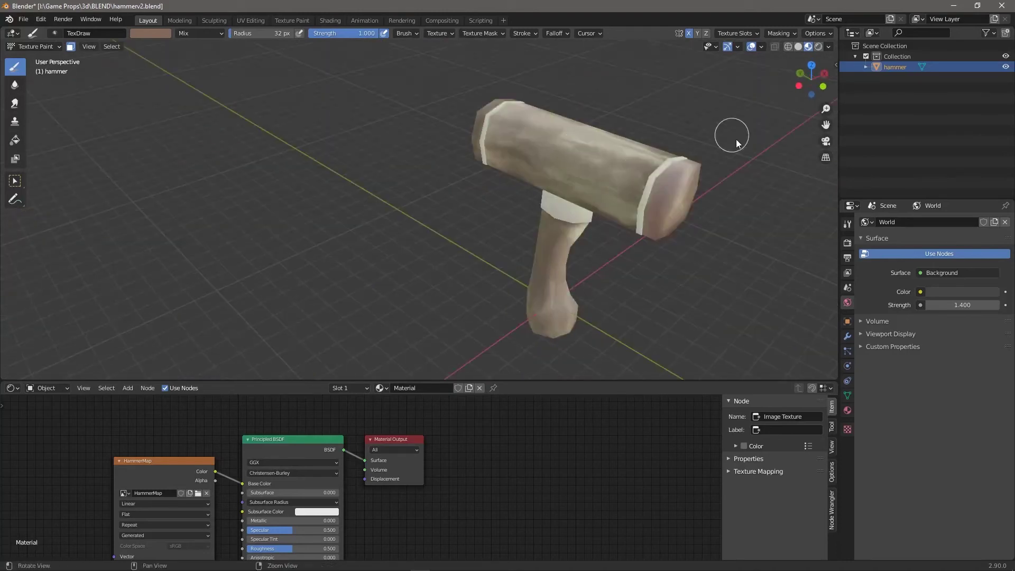
middle_drag(687, 182, 516, 223)
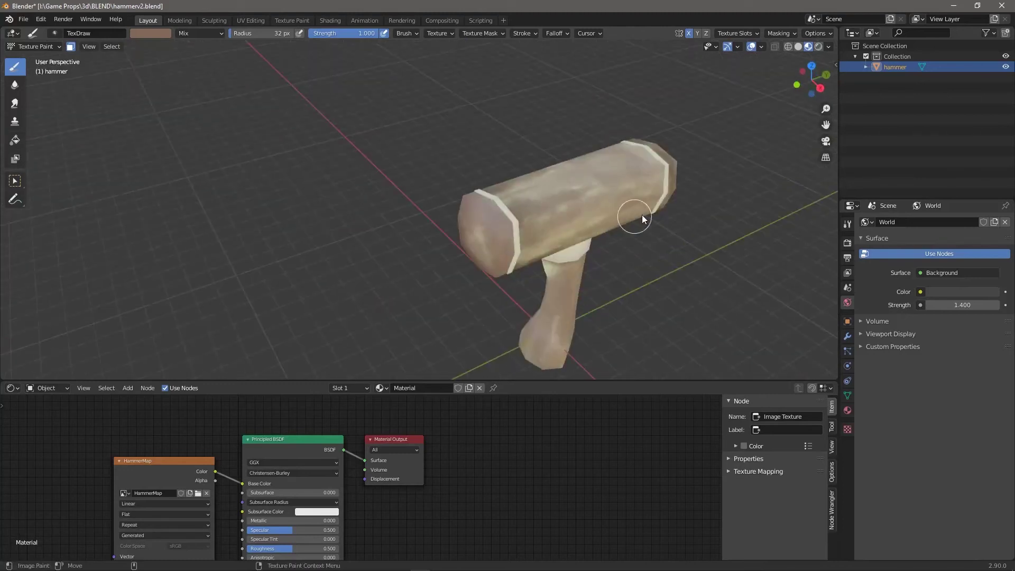
middle_drag(638, 215, 661, 294)
middle_drag(507, 250, 547, 261)
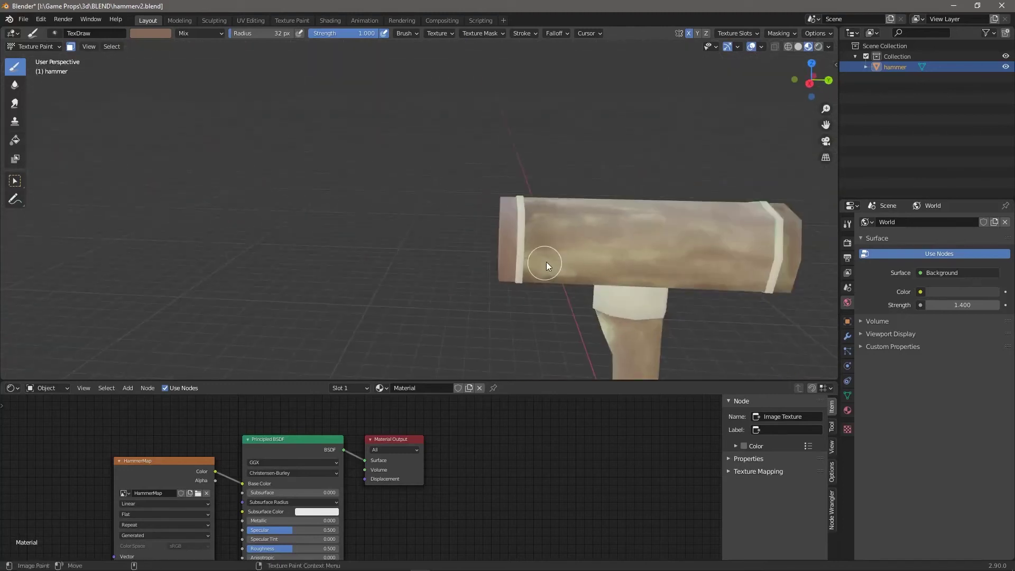
middle_drag(730, 283, 693, 266)
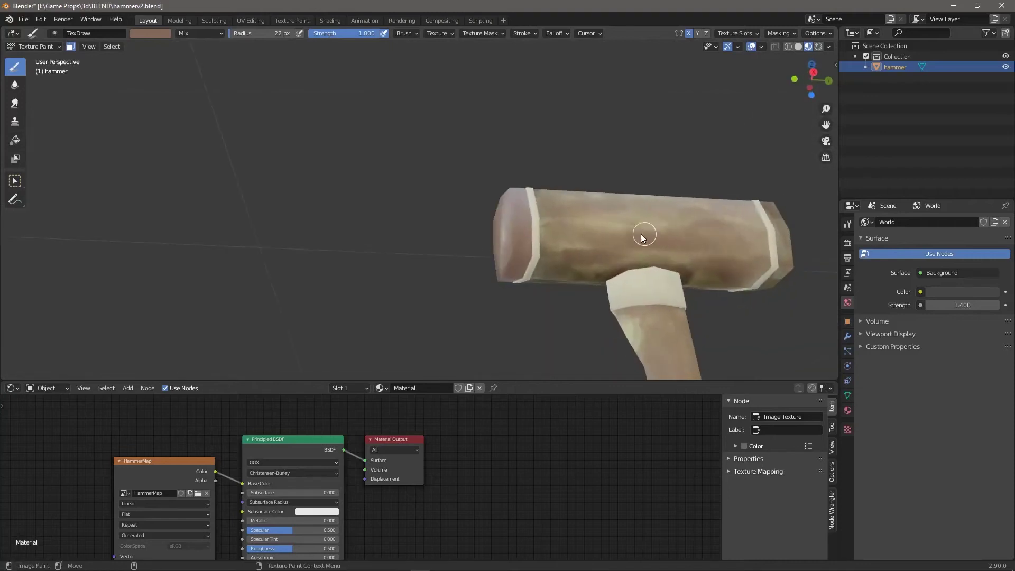
Step: Reduce the brush radius to 15 px and change its blending mode to Add
key(bracketleft)
mouse_move(776, 213)
middle_down()
mouse_move(765, 293)
mouse_move(774, 358)
mouse_move(753, 277)
mouse_move(635, 264)
mouse_move(668, 222)
mouse_move(660, 281)
mouse_move(659, 170)
mouse_move(547, 240)
middle_up()
scroll(656, 271, down, 3)
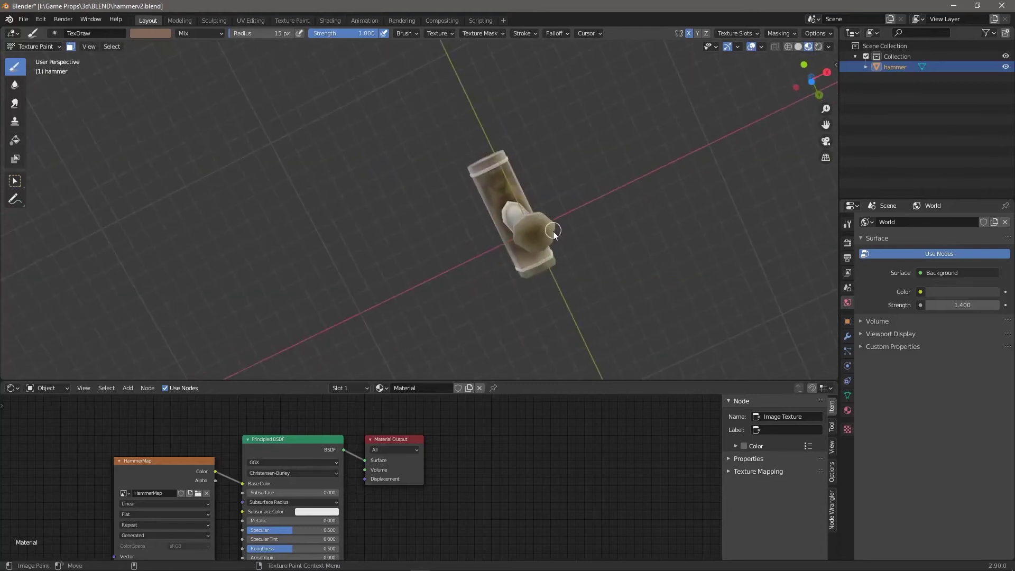
middle_drag(608, 205, 541, 222)
middle_drag(623, 243, 572, 153)
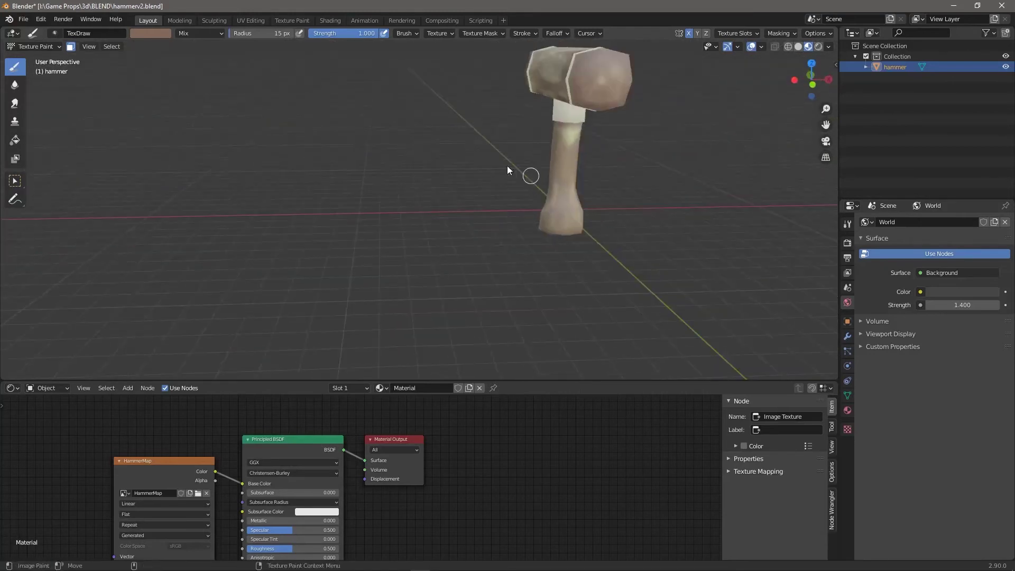
click(149, 34)
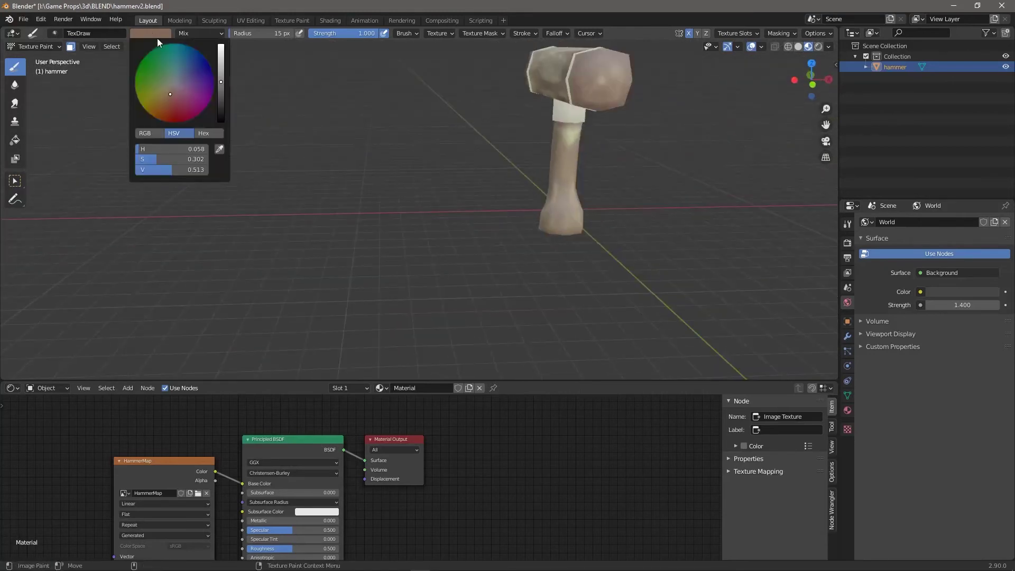
click(214, 35)
click(214, 140)
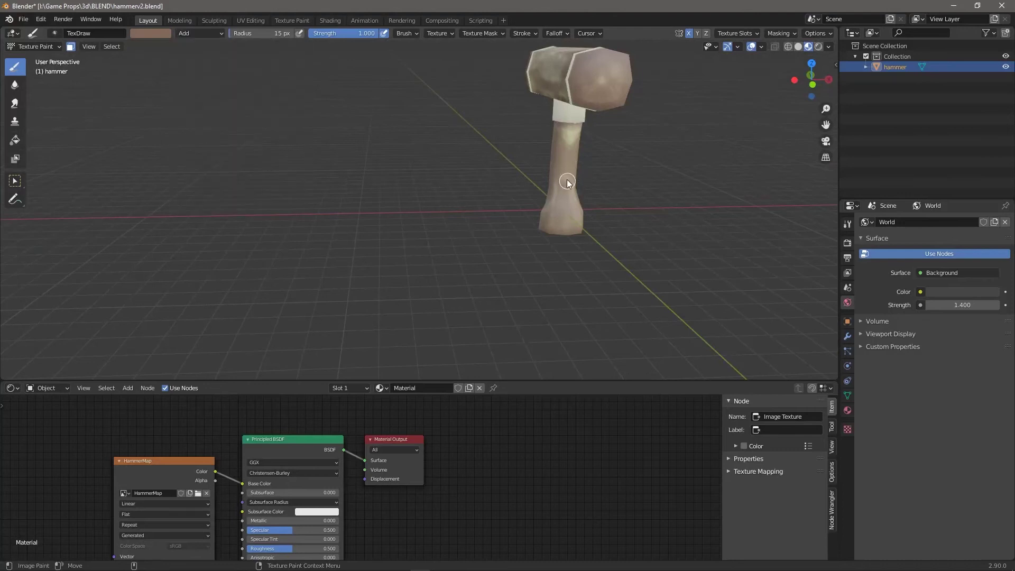
Step: Try to paint an additive highlight along the middle of the handle's inner curve
middle_drag(567, 179, 620, 202)
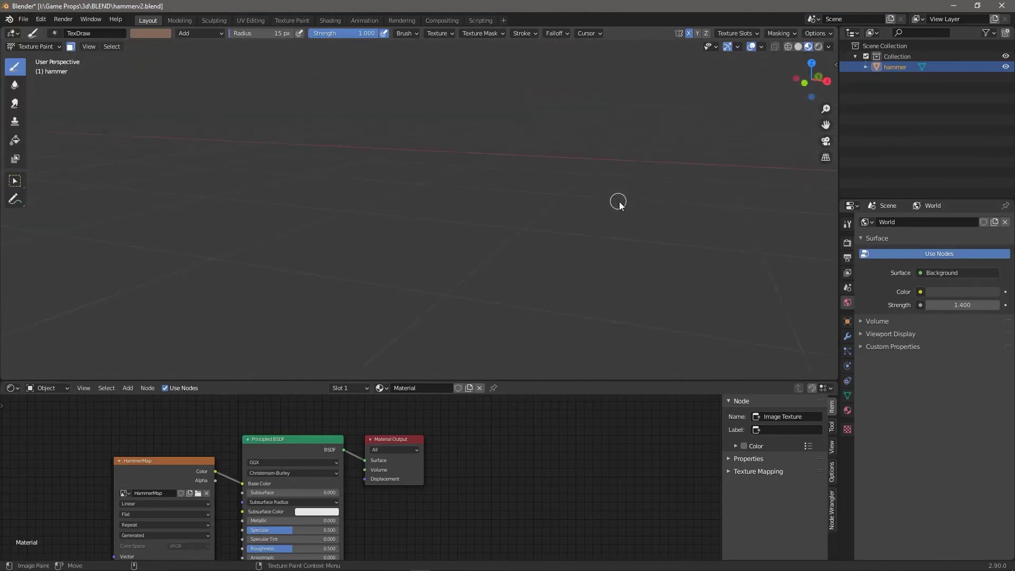
scroll(614, 209, down, 4)
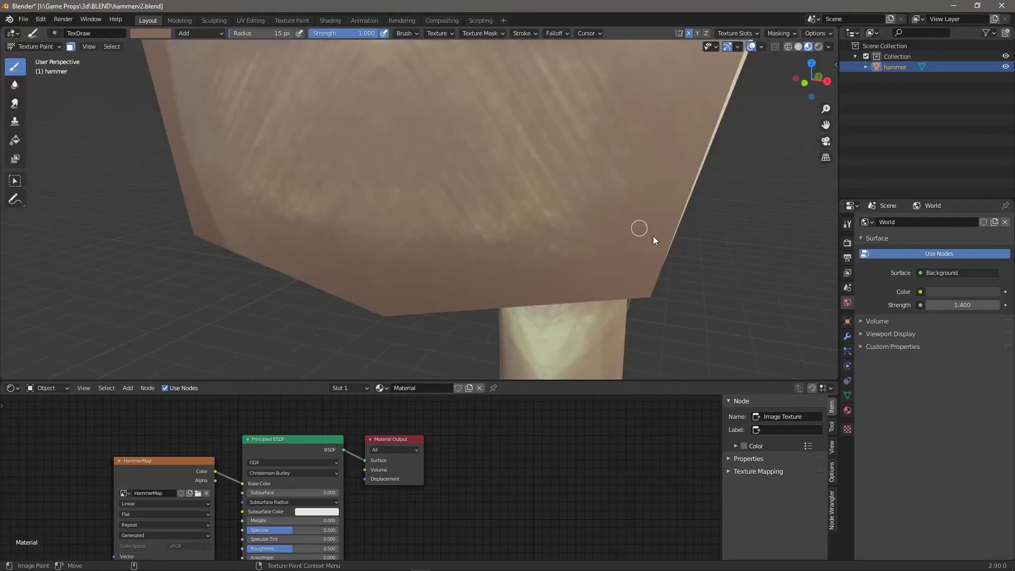
scroll(667, 283, down, 6)
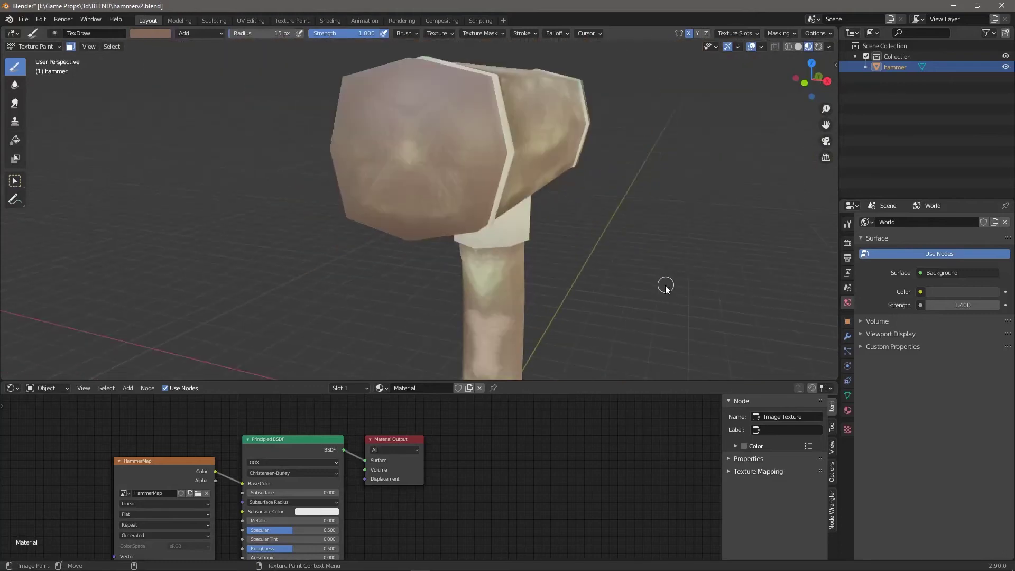
mouse_move(666, 284)
middle_down()
mouse_move(650, 265)
mouse_move(653, 277)
mouse_move(641, 153)
mouse_move(624, 164)
middle_up()
drag(475, 259, 470, 198)
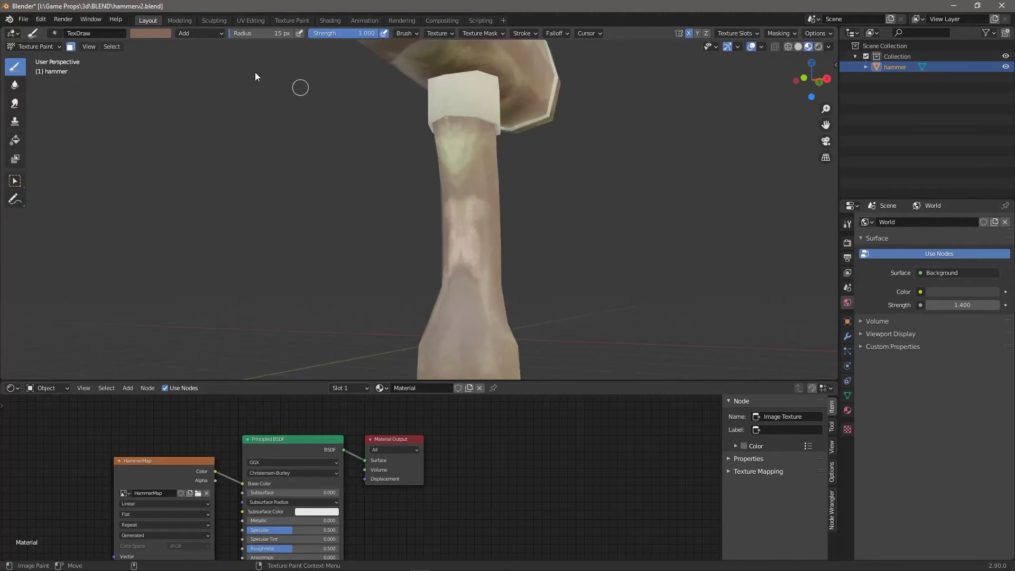
Step: Set the brush to a light tan with hue 0.104, saturation 0.219 and value 0.627, radius 20 px and strength 0.304
click(159, 33)
click(170, 90)
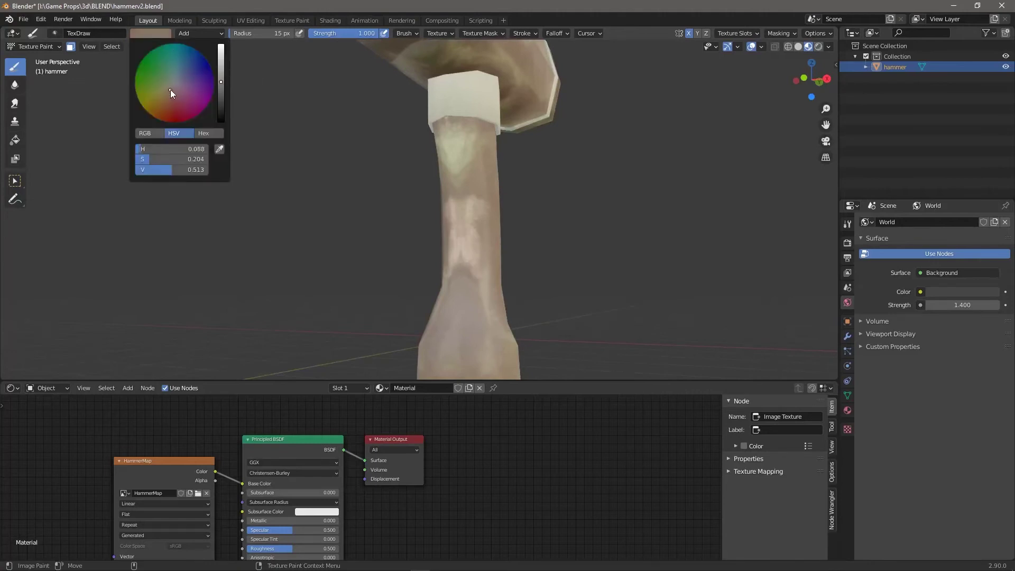
click(222, 72)
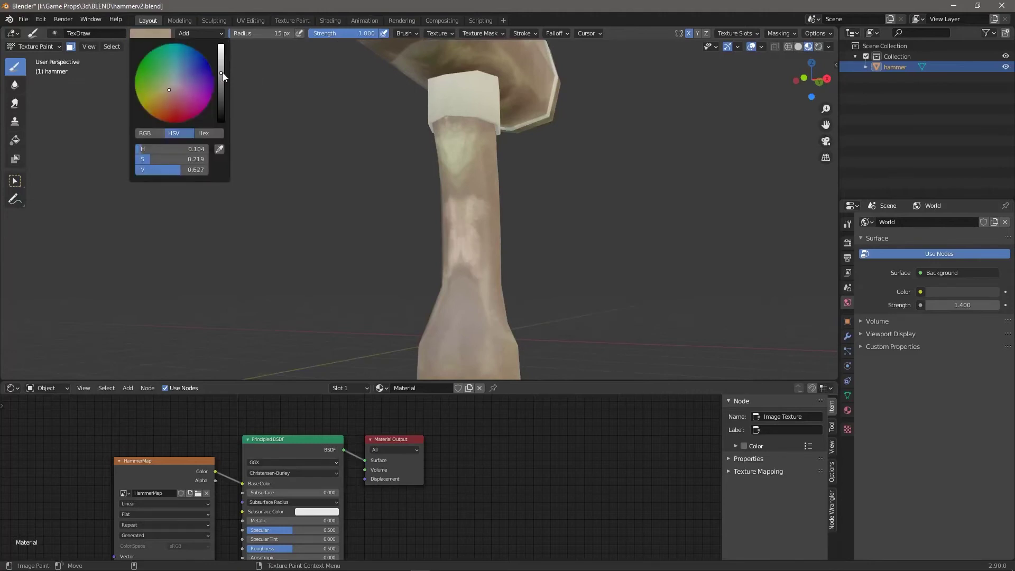
key(f)
click(513, 244)
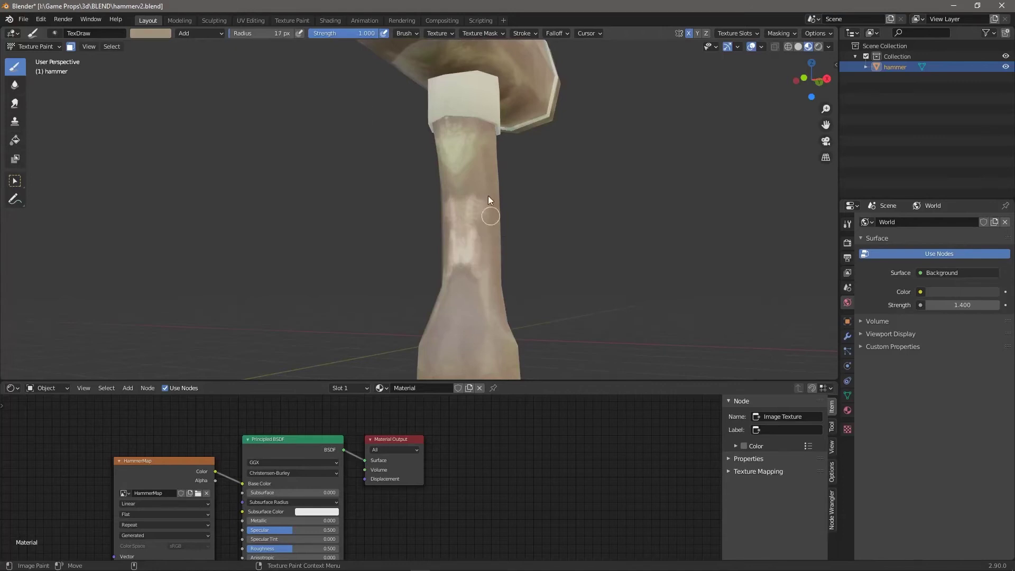
drag(357, 34, 320, 36)
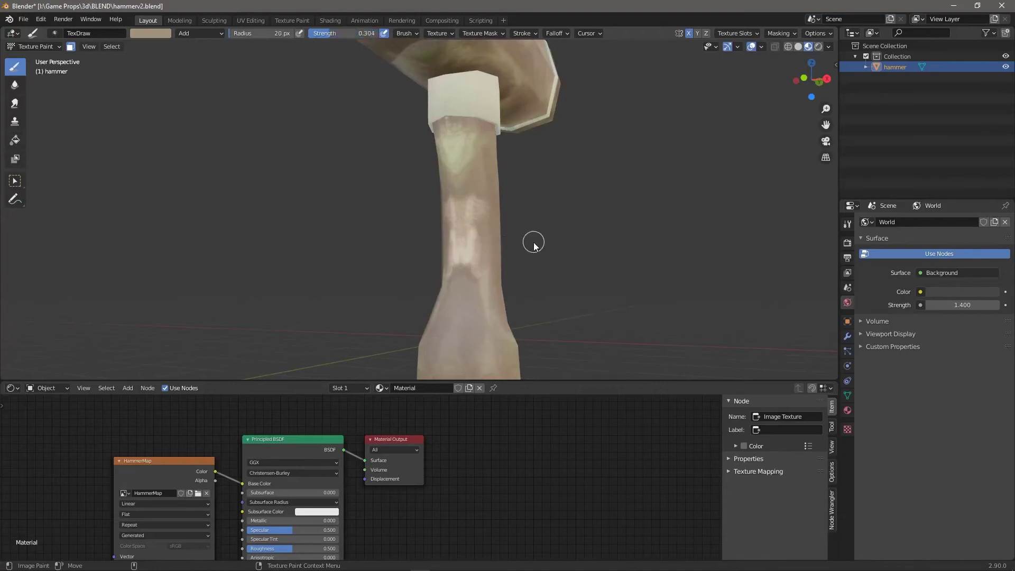
Step: Undo the last two highlight strokes and repaint the middle of the handle's inner curve with a softer 37 px brush
key(ctrl+z)
key(ctrl+z)
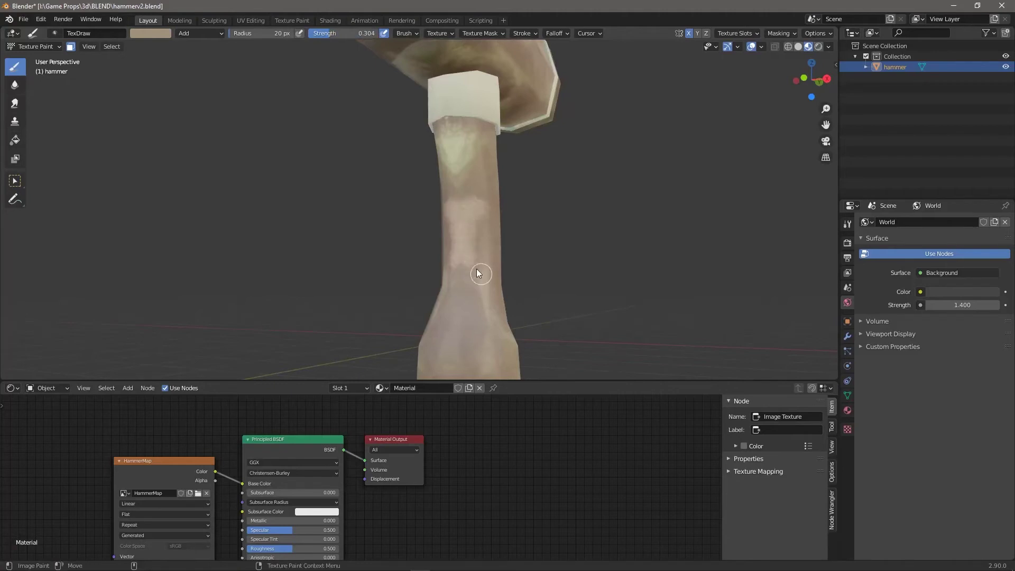
key(f)
click(489, 234)
drag(487, 233, 469, 269)
mouse_move(607, 229)
middle_down()
mouse_move(578, 238)
mouse_move(581, 254)
middle_up()
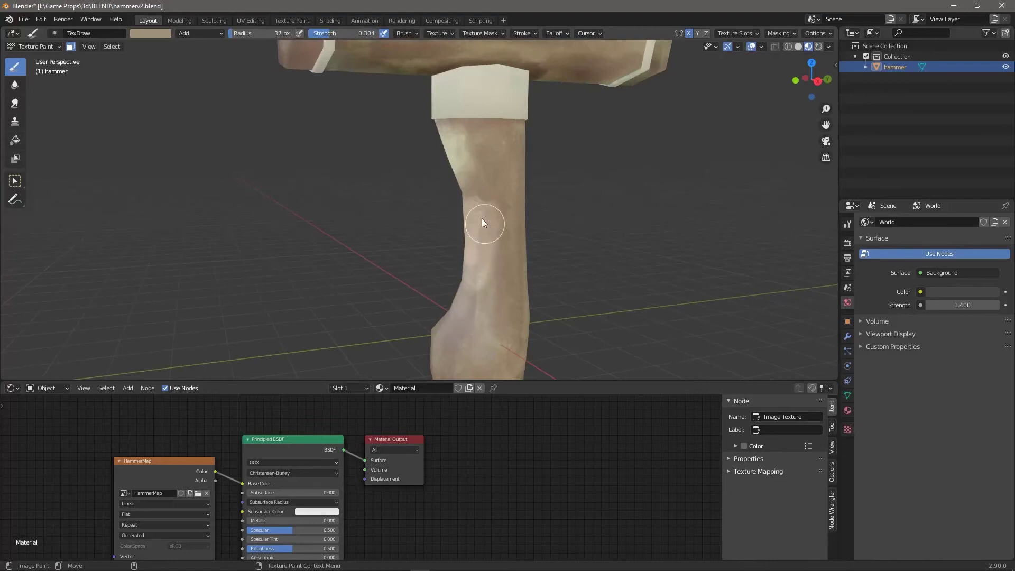
Step: Examine the painted handle and its base from all sides, including the underside
middle_drag(482, 222, 524, 238)
mouse_move(607, 261)
middle_down()
mouse_move(532, 220)
mouse_move(540, 247)
middle_up()
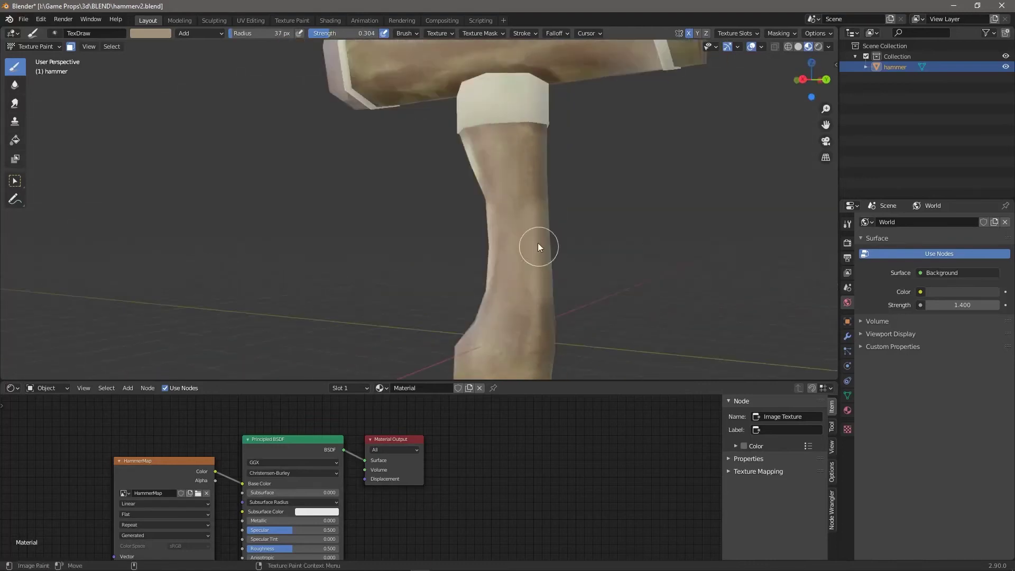
middle_drag(603, 225, 725, 182)
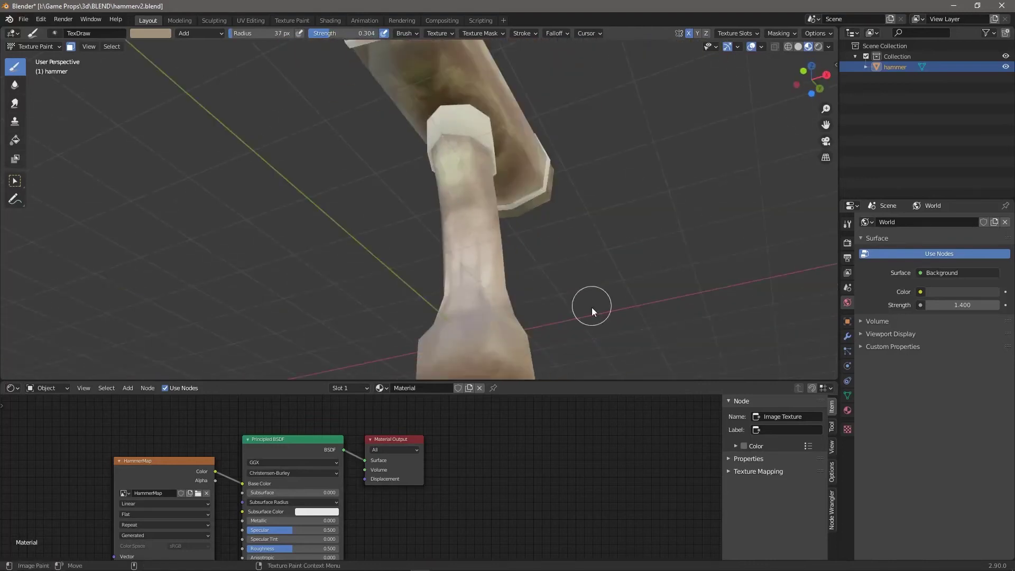
middle_drag(592, 306, 538, 220)
mouse_move(476, 254)
middle_down()
mouse_move(619, 275)
mouse_move(475, 240)
mouse_move(510, 225)
mouse_move(566, 284)
middle_up()
middle_drag(534, 218, 431, 228)
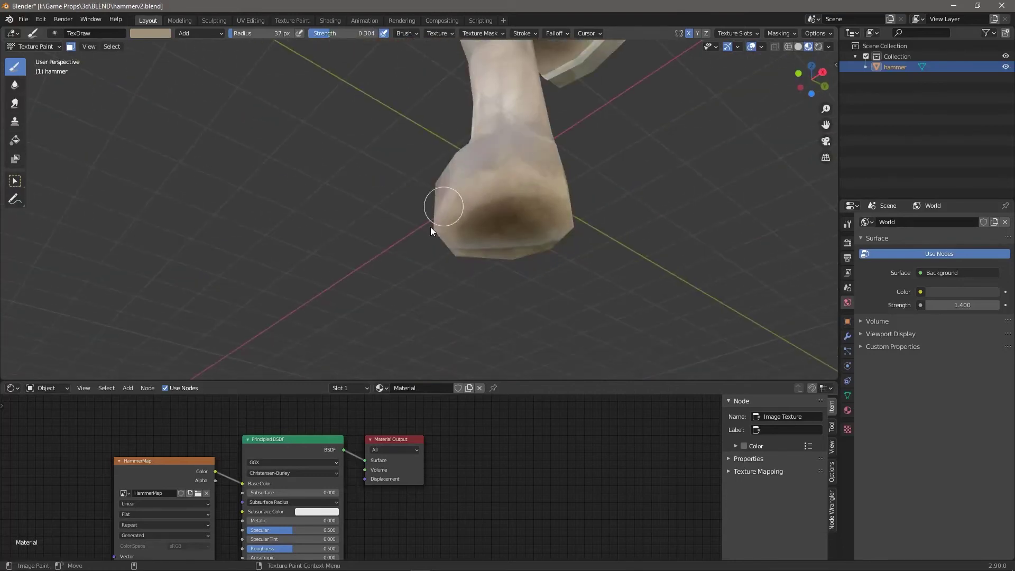
mouse_move(634, 189)
middle_down()
mouse_move(399, 177)
mouse_move(344, 163)
middle_up()
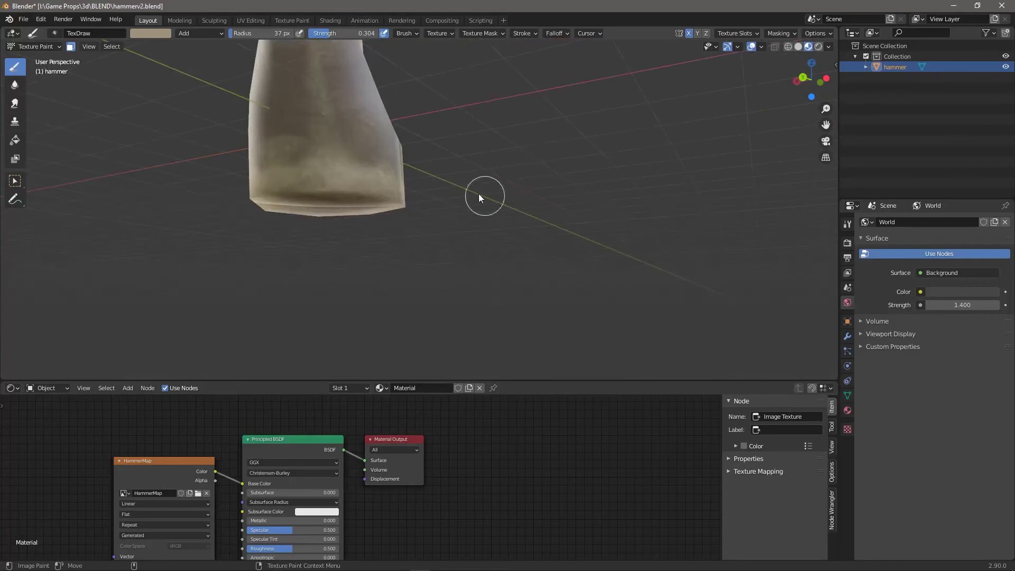
middle_drag(478, 194, 265, 174)
scroll(265, 173, down, 10)
middle_drag(509, 169, 511, 288)
middle_drag(505, 211, 460, 205)
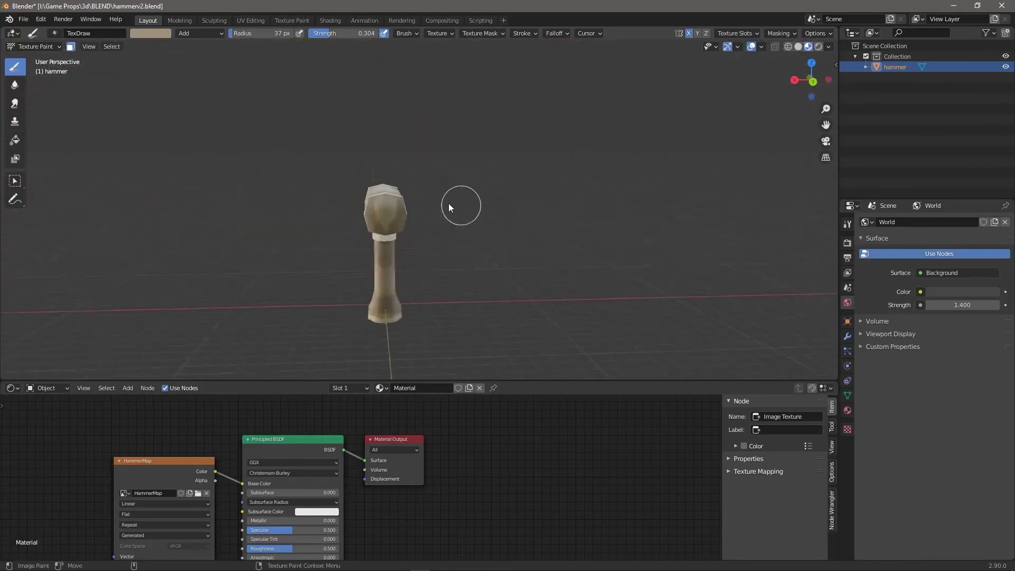
Step: Paint light tan additive highlights over the centres of the hammer head's two end faces
scroll(349, 225, up, 3)
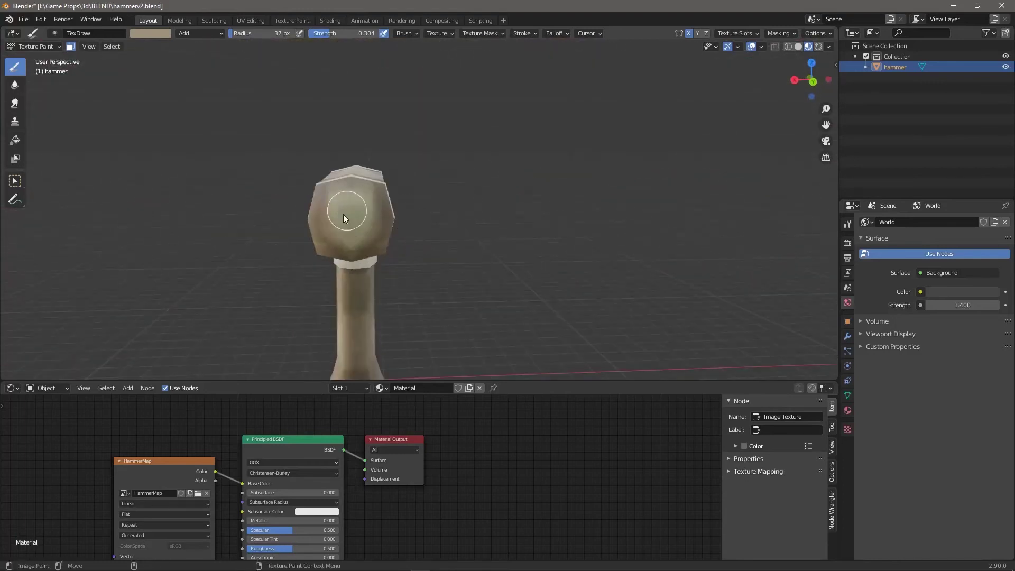
mouse_move(345, 215)
mouse_down()
mouse_move(368, 213)
mouse_move(367, 223)
mouse_up()
mouse_move(586, 239)
middle_down()
mouse_move(573, 258)
mouse_move(367, 263)
mouse_move(350, 232)
middle_up()
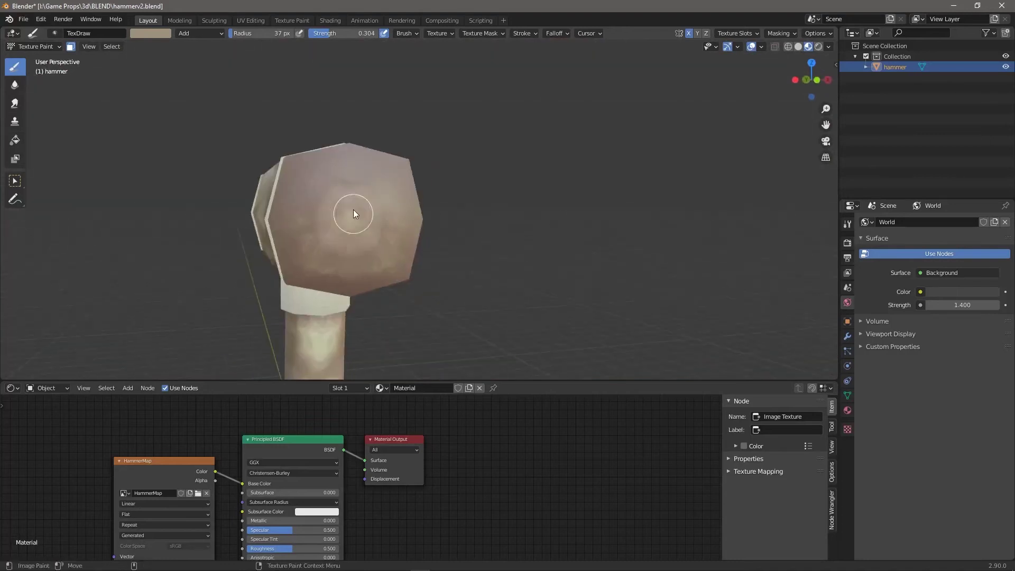
mouse_move(369, 230)
mouse_down()
mouse_move(357, 198)
mouse_move(385, 214)
mouse_move(320, 246)
mouse_move(364, 221)
mouse_move(346, 249)
mouse_move(376, 240)
mouse_up()
mouse_move(344, 187)
mouse_down()
mouse_move(357, 234)
mouse_move(340, 211)
mouse_move(368, 240)
mouse_move(340, 210)
mouse_move(398, 193)
mouse_move(328, 185)
mouse_move(338, 170)
mouse_move(388, 258)
mouse_up()
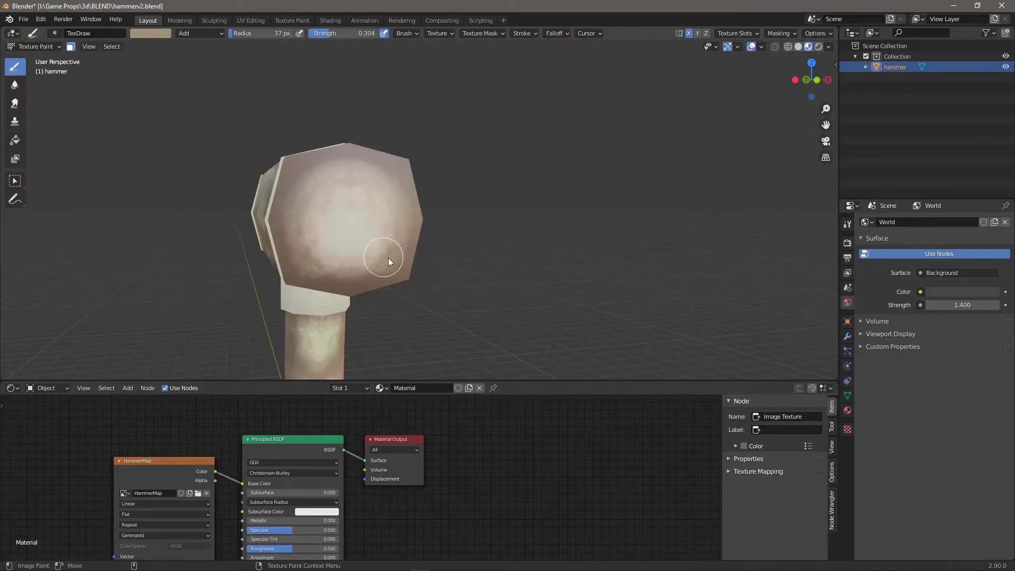
Step: Reduce the brush radius to 26 px and paint additive highlight streaks along the upper faces of the hammer head
mouse_move(388, 258)
middle_down()
mouse_move(528, 240)
mouse_move(320, 206)
mouse_move(544, 242)
mouse_move(303, 251)
middle_up()
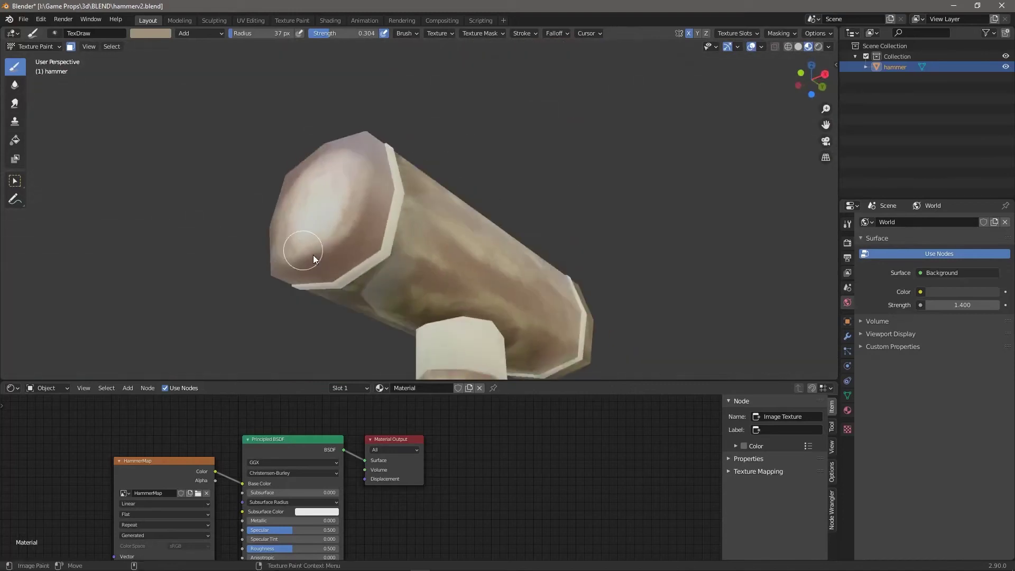
middle_drag(385, 289, 381, 353)
key(f)
click(437, 247)
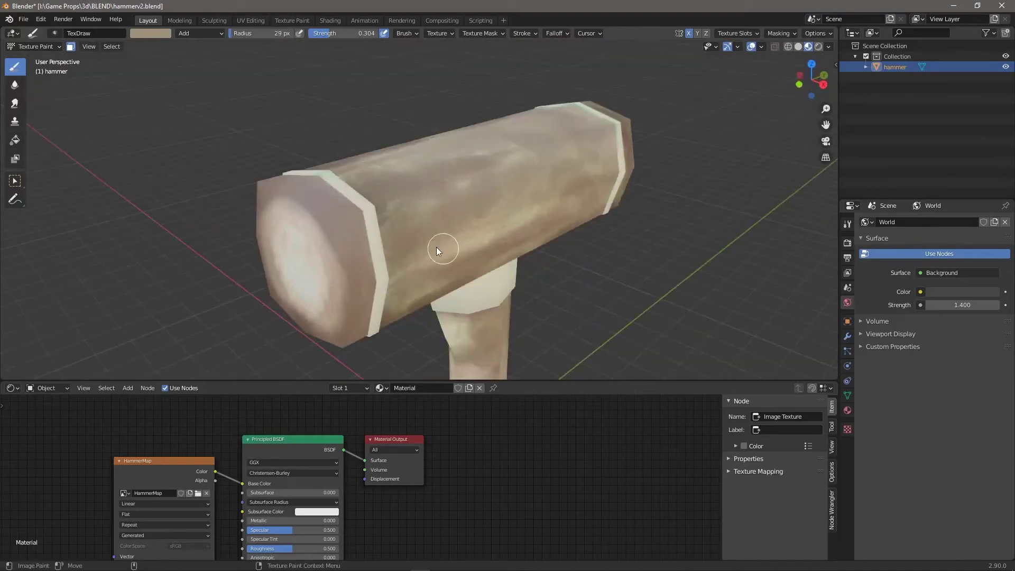
drag(447, 185, 614, 133)
middle_drag(614, 132, 417, 200)
drag(418, 200, 501, 74)
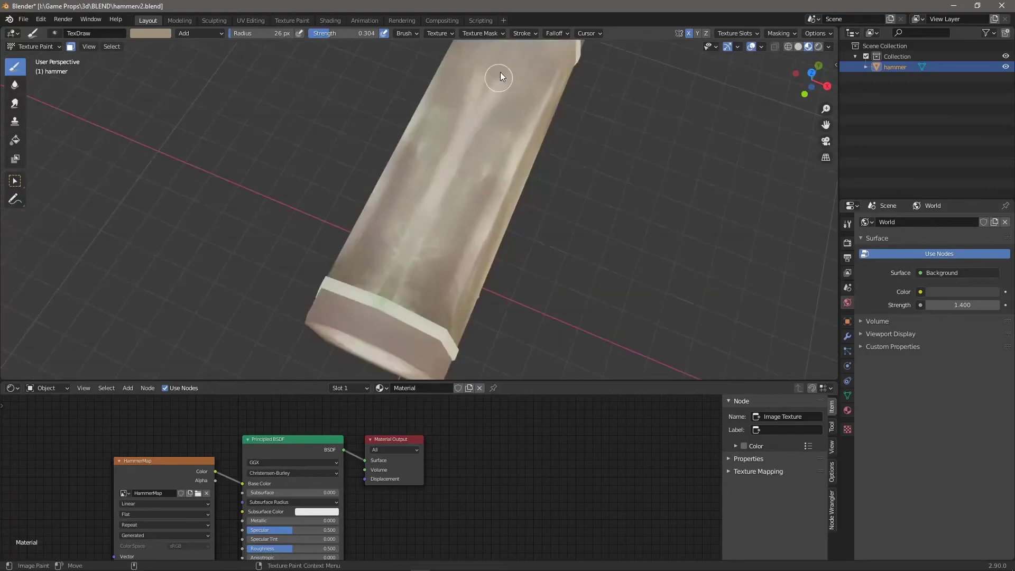
Step: Switch the brush blending mode to Multiply
middle_drag(500, 74, 741, 159)
middle_drag(465, 198, 588, 268)
scroll(501, 308, down, 8)
scroll(500, 309, up, 2)
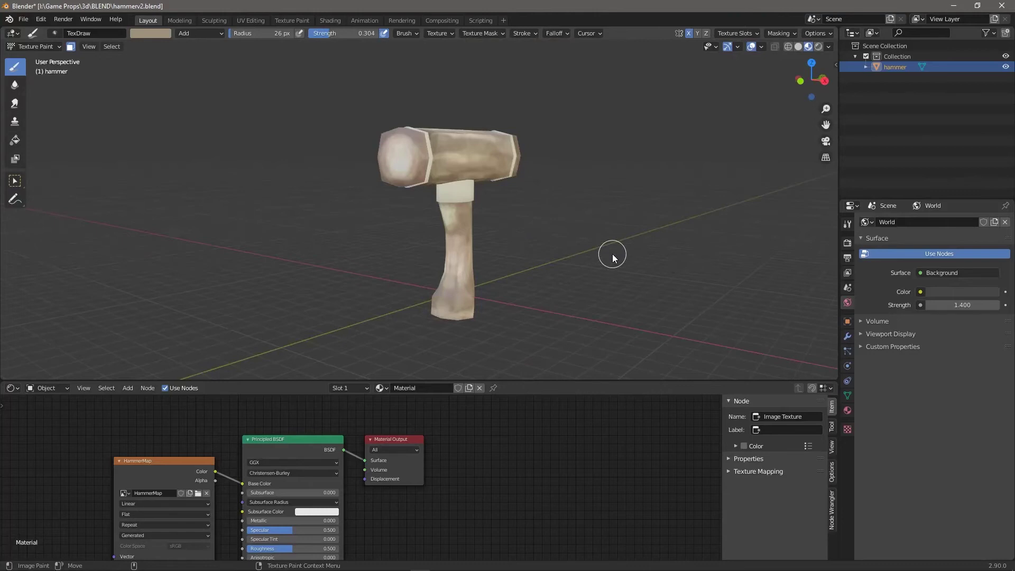
click(209, 34)
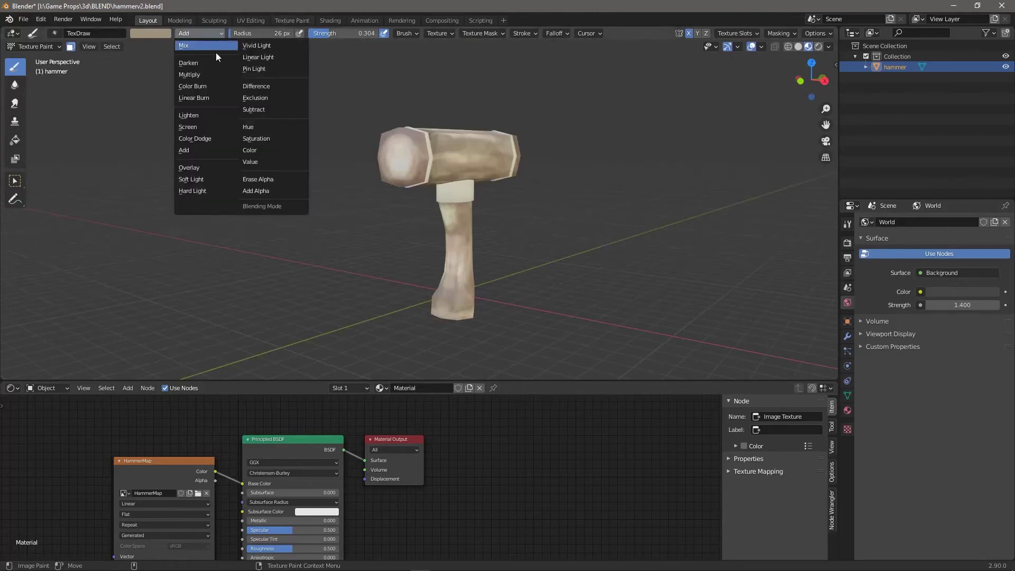
click(210, 75)
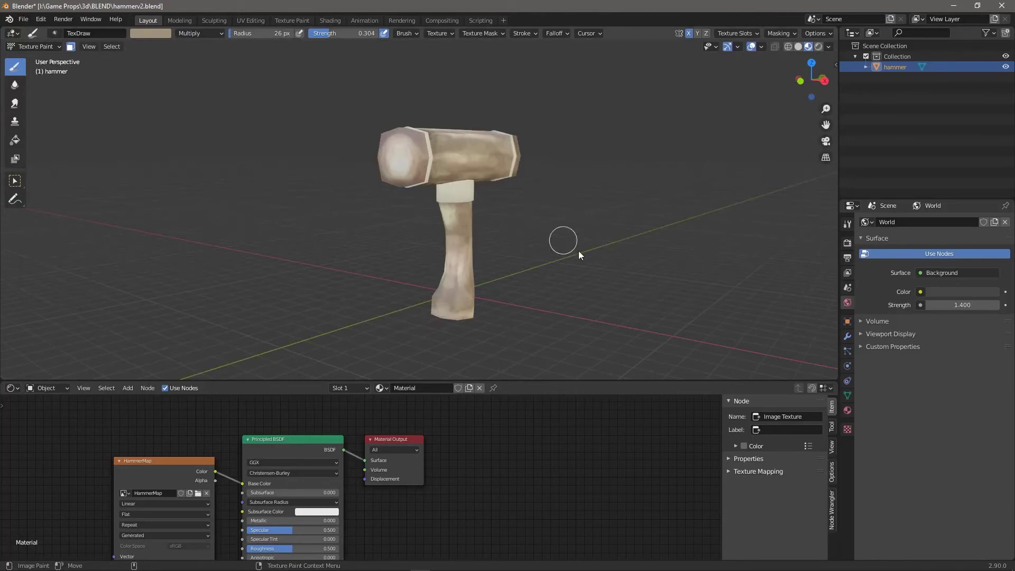
Step: Enlarge the brush radius to 34 px and set a darker brown brush colour with hue 0.094 and saturation 0.337
middle_drag(579, 272, 487, 214)
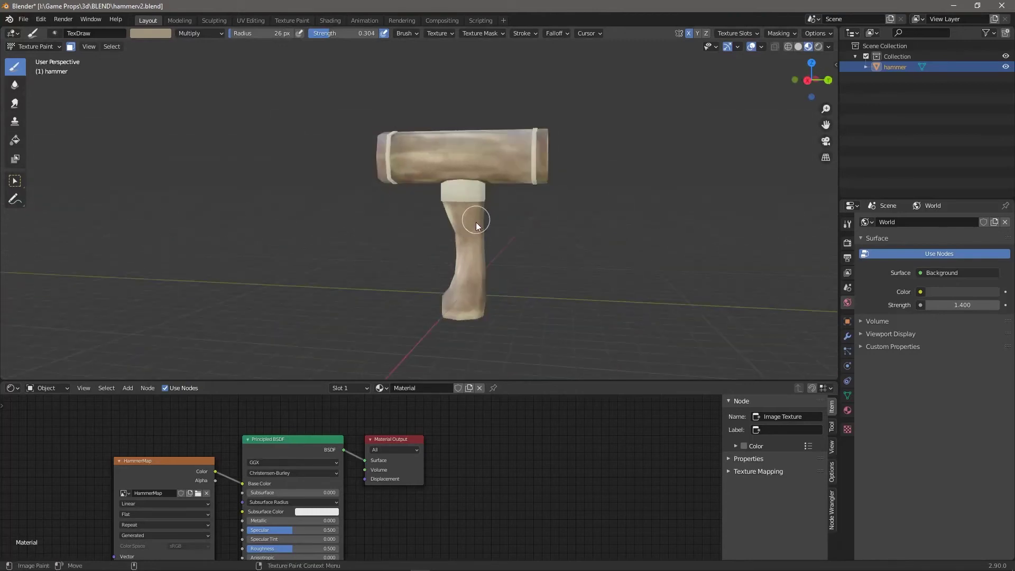
middle_drag(490, 265, 485, 245)
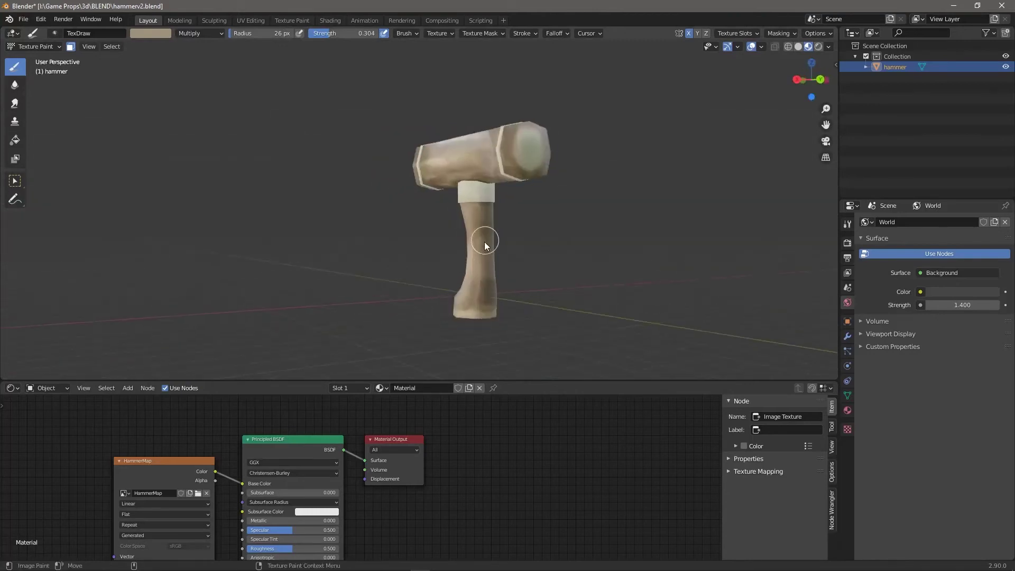
scroll(545, 252, up, 5)
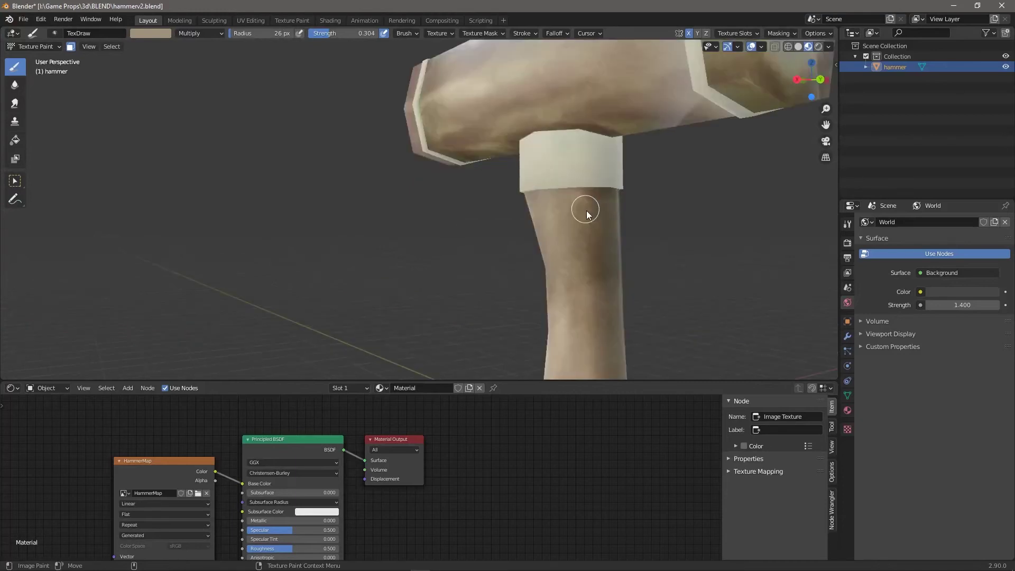
middle_drag(653, 228, 552, 227)
key(bracketright)
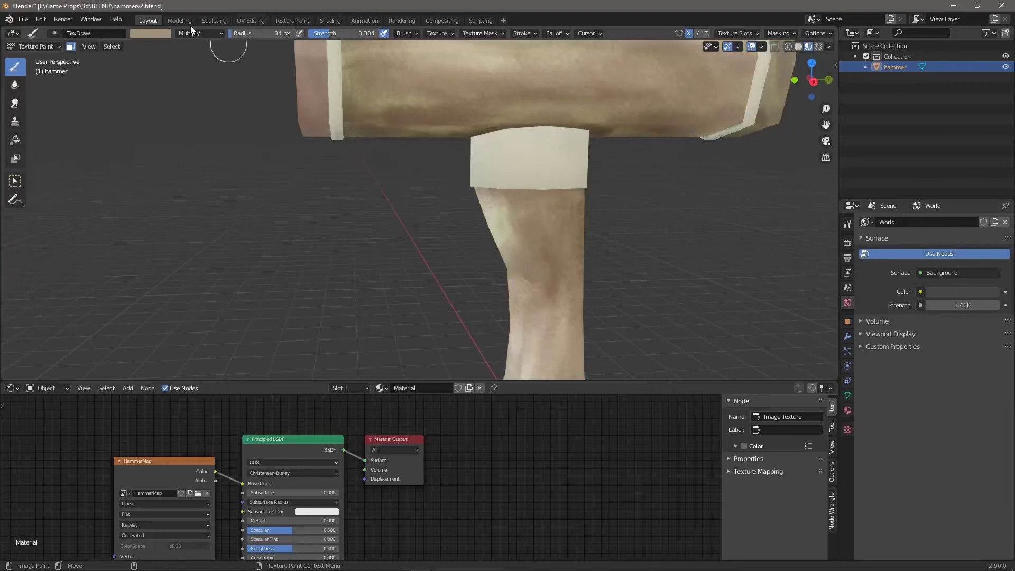
click(168, 36)
click(167, 93)
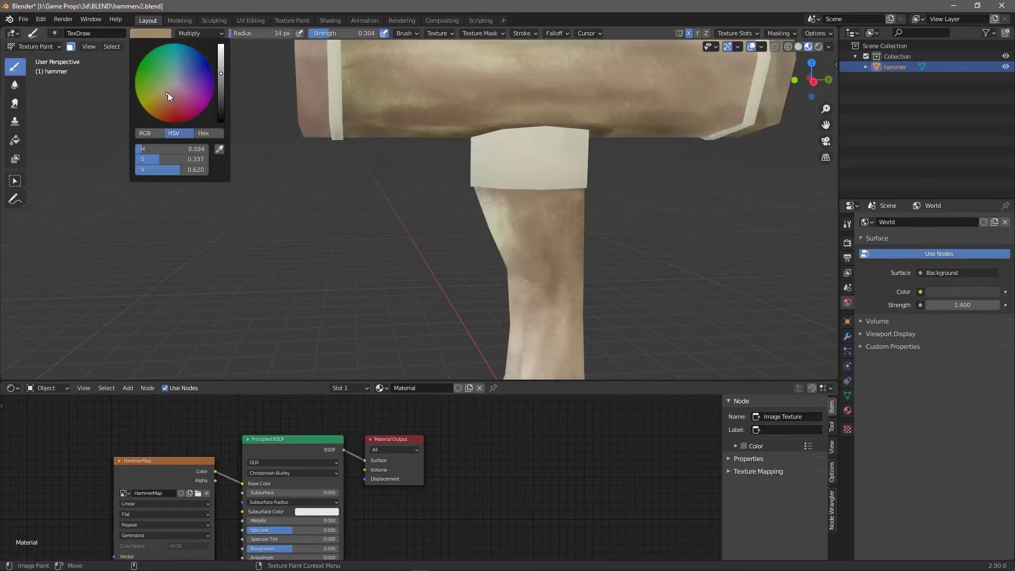
click(221, 78)
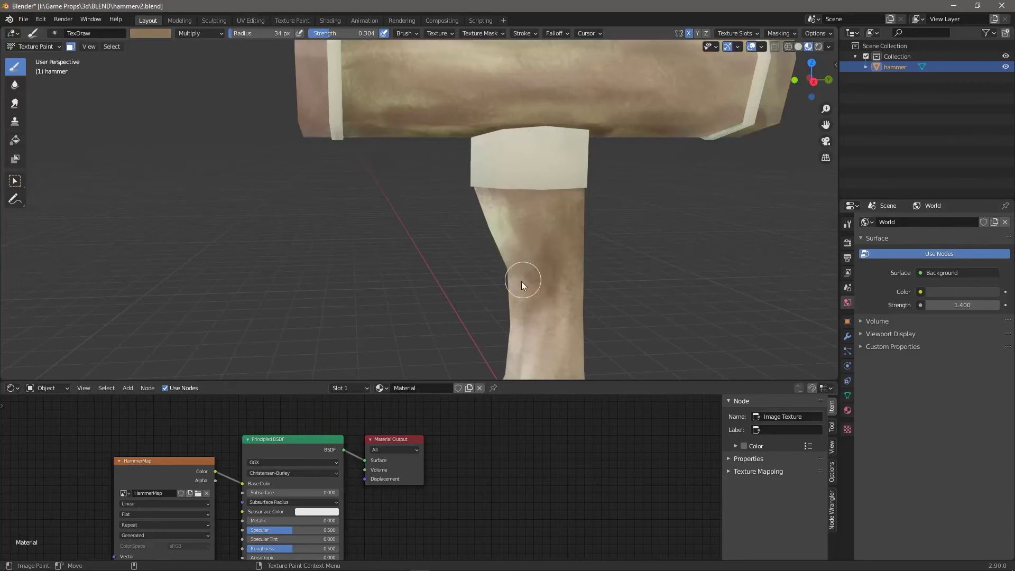
Step: Paint brown Multiply shading over the handle's middle and flared base
middle_drag(430, 310, 494, 290)
middle_drag(507, 254, 592, 223)
mouse_move(482, 280)
middle_down()
mouse_move(568, 254)
mouse_move(505, 315)
mouse_move(517, 316)
middle_up()
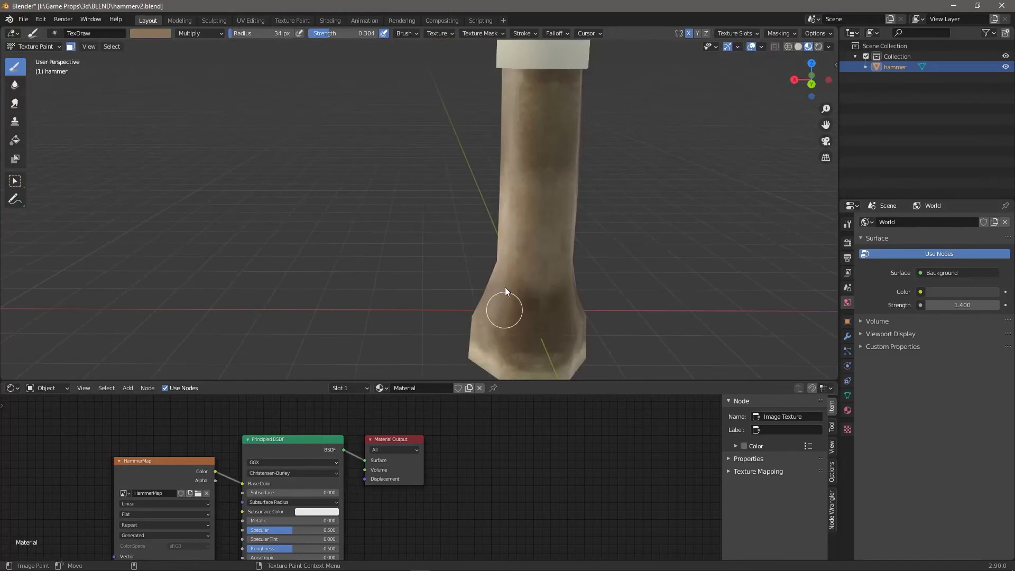
middle_drag(626, 251, 623, 294)
scroll(618, 292, down, 5)
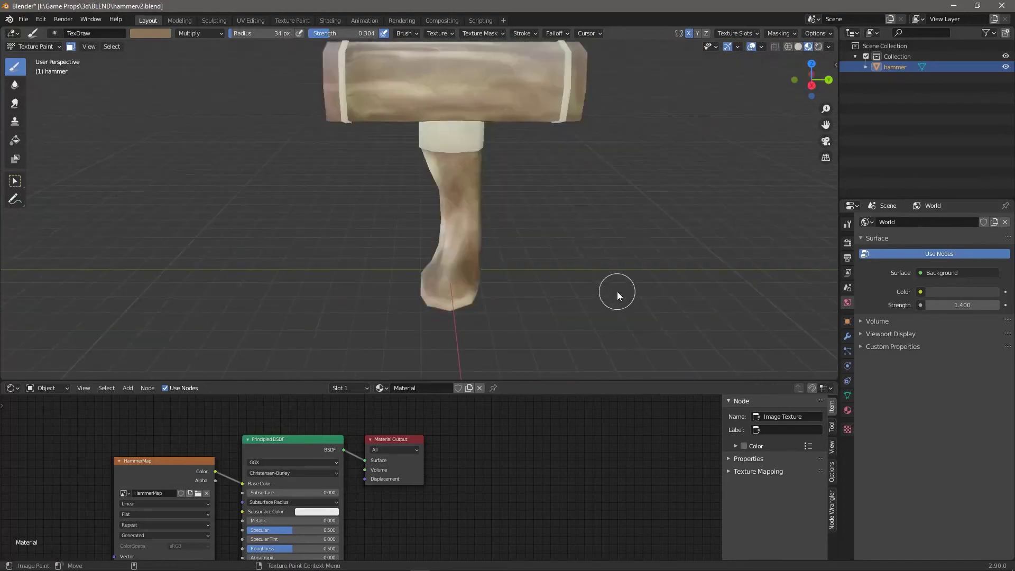
Step: Reduce the brush radius to 24 px and shade the outer rim of the head's greenish-highlighted end in brown
middle_drag(574, 256, 465, 278)
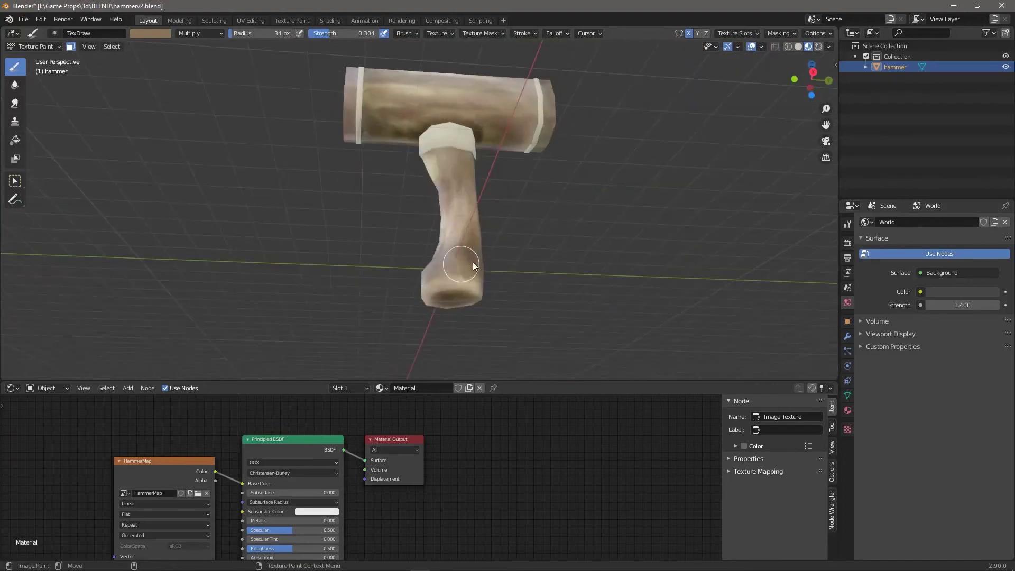
middle_drag(545, 164, 473, 164)
mouse_move(550, 175)
middle_down()
mouse_move(570, 176)
mouse_move(563, 239)
mouse_move(534, 179)
middle_up()
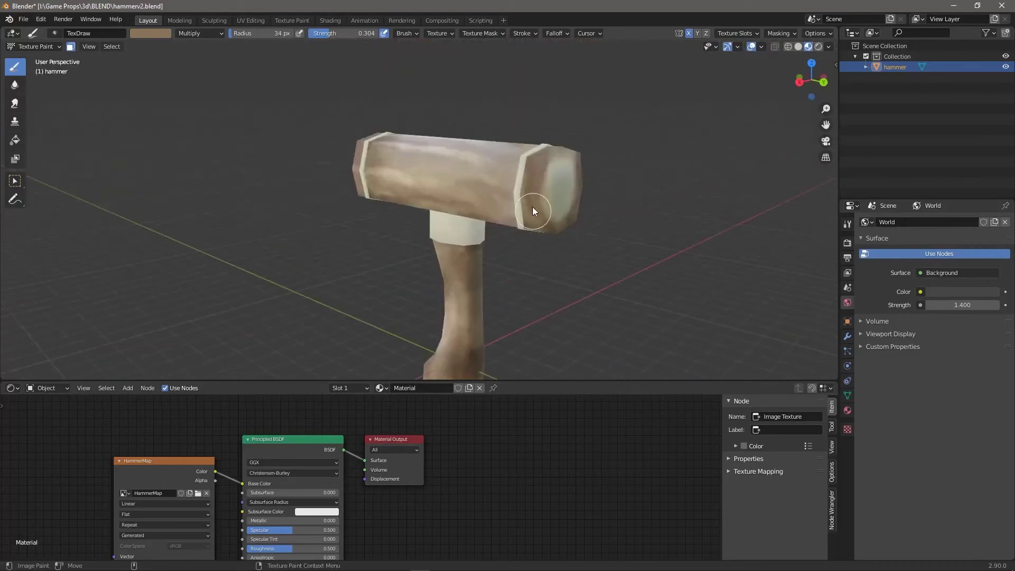
scroll(533, 209, up, 5)
mouse_move(642, 304)
middle_down()
mouse_move(655, 316)
mouse_move(560, 272)
middle_up()
key(bracketleft)
key(bracketleft)
key(bracketleft)
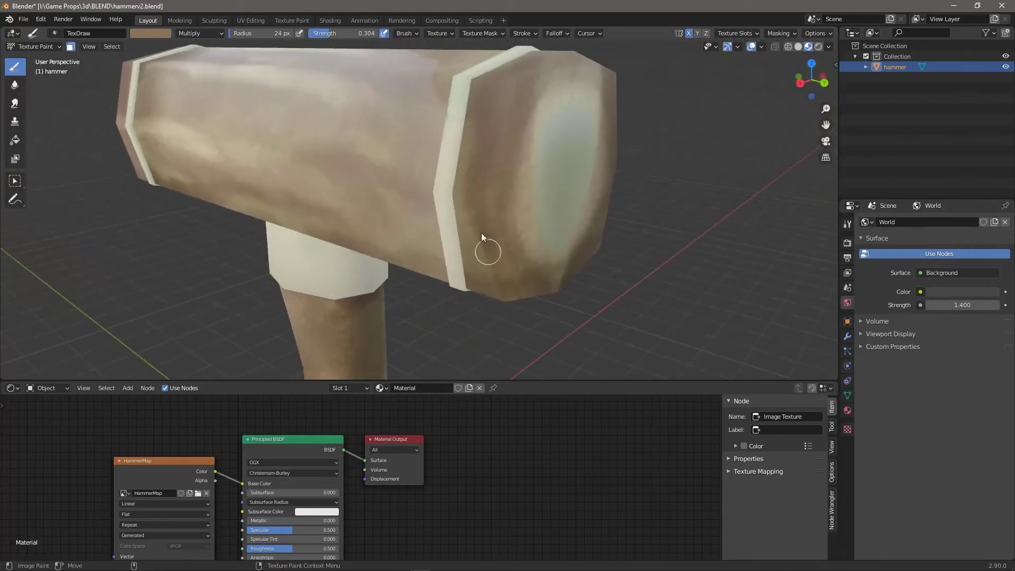
middle_drag(617, 330, 551, 312)
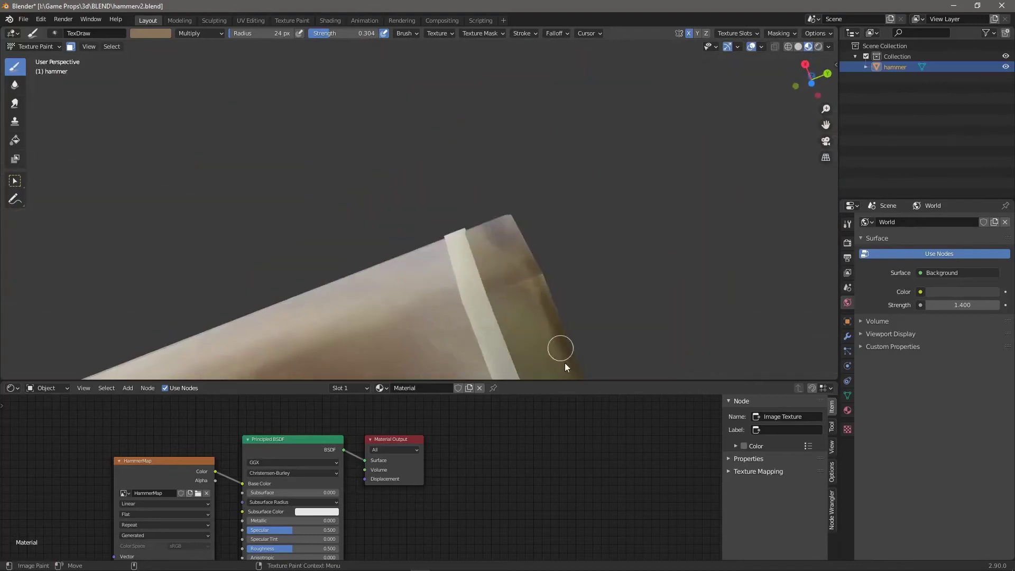
Step: Raise the brush strength to 0.378 and its radius to 31 px
key(shift+f)
click(567, 277)
key(bracketright)
key(bracketright)
key(bracketright)
mouse_move(567, 277)
shift+middle_down()
mouse_move(566, 288)
mouse_move(693, 221)
mouse_move(619, 247)
mouse_move(703, 287)
mouse_move(725, 233)
mouse_move(727, 191)
mouse_move(670, 472)
mouse_move(717, 405)
mouse_move(660, 249)
mouse_move(578, 188)
shift+middle_up()
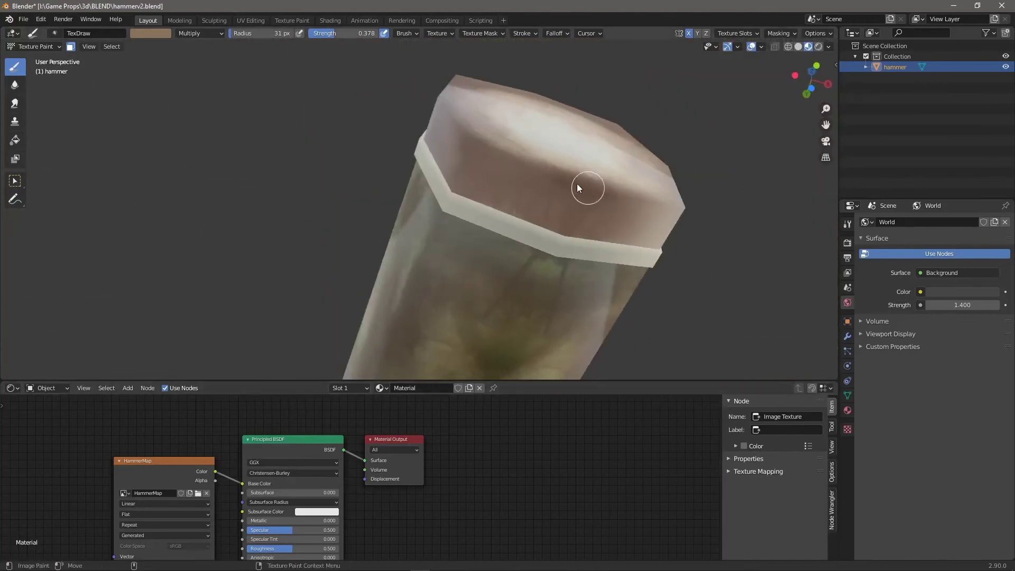
Step: Paint dark Multiply shading around the rim of the head's end face with the pinkish-white highlight
mouse_move(667, 182)
middle_down()
mouse_move(687, 234)
mouse_move(524, 249)
middle_up()
middle_drag(512, 140, 538, 279)
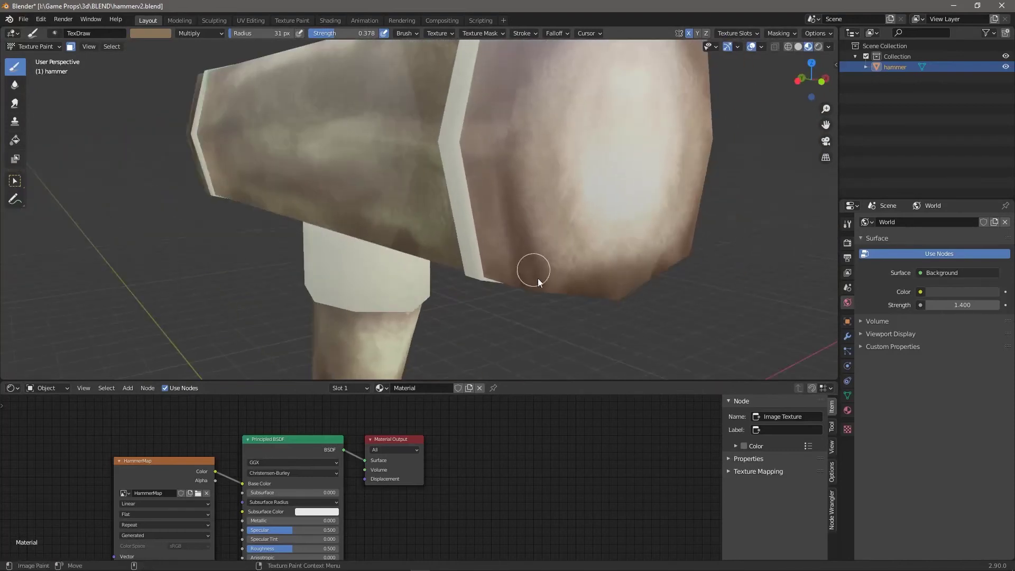
middle_drag(493, 147, 502, 75)
mouse_move(514, 205)
middle_down()
mouse_move(516, 224)
mouse_move(680, 331)
mouse_move(494, 129)
middle_up()
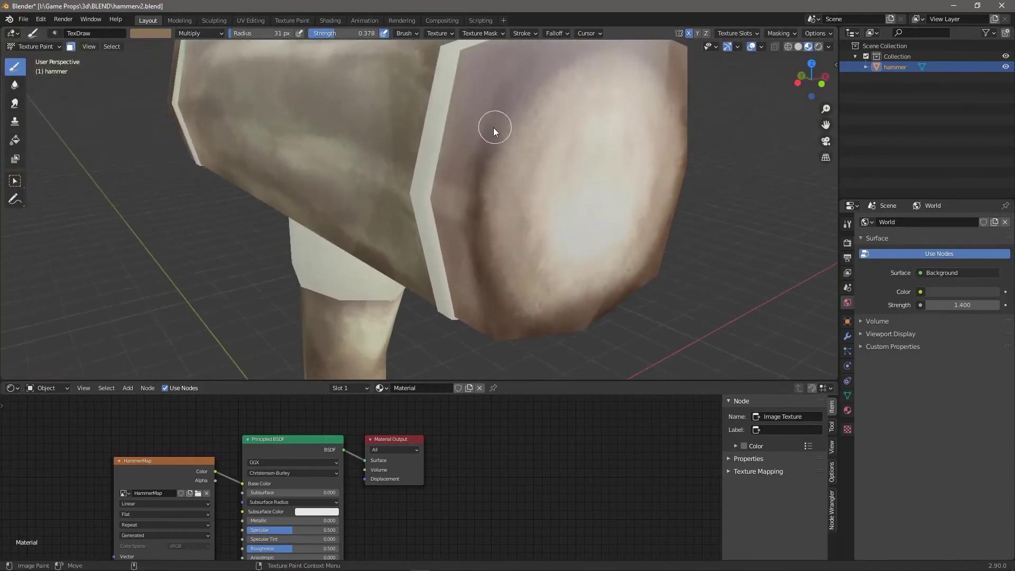
shift+middle_drag(683, 199, 642, 268)
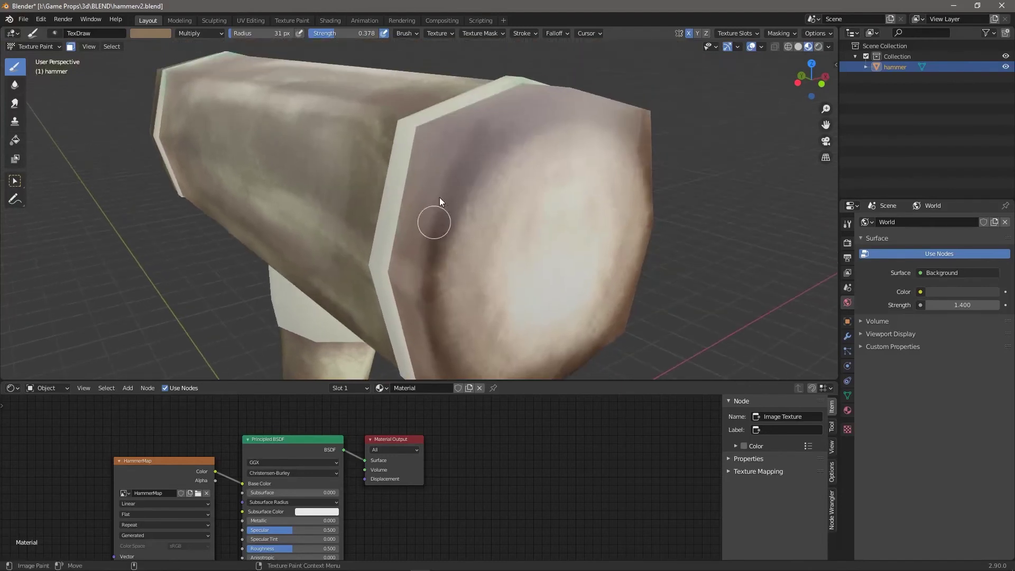
middle_drag(689, 168, 707, 164)
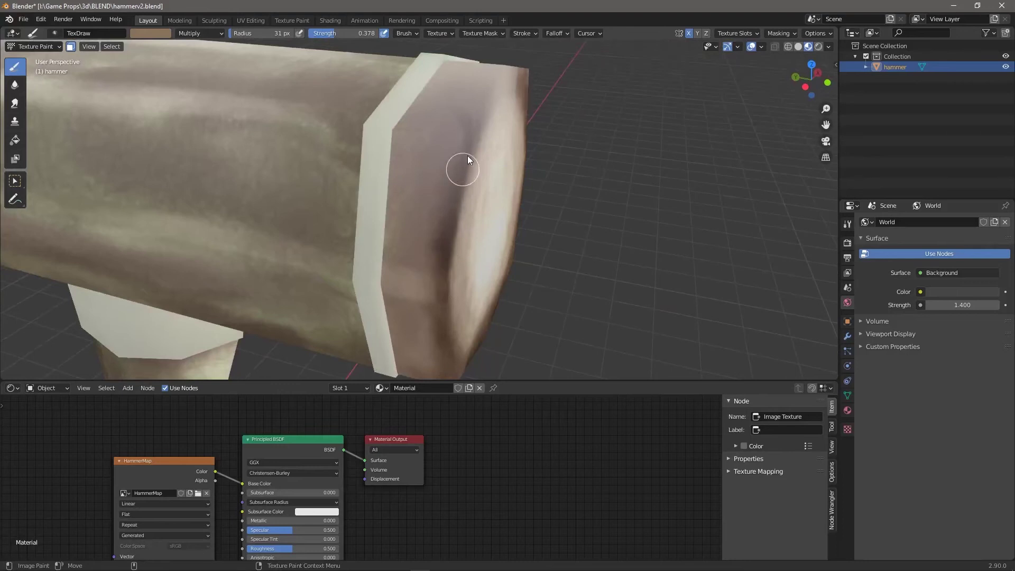
mouse_move(504, 150)
middle_down()
mouse_move(652, 178)
mouse_move(493, 122)
middle_up()
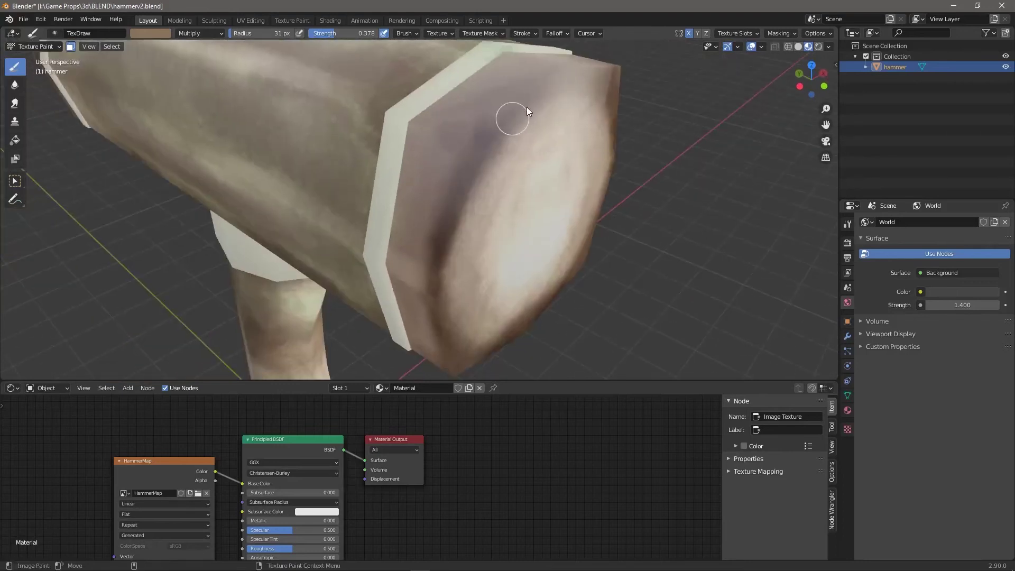
mouse_move(724, 148)
middle_down()
mouse_move(594, 108)
mouse_move(754, 170)
mouse_move(622, 241)
mouse_move(518, 206)
middle_up()
Step: Set the brush to Mix blending with a strength of 0.704
key(e)
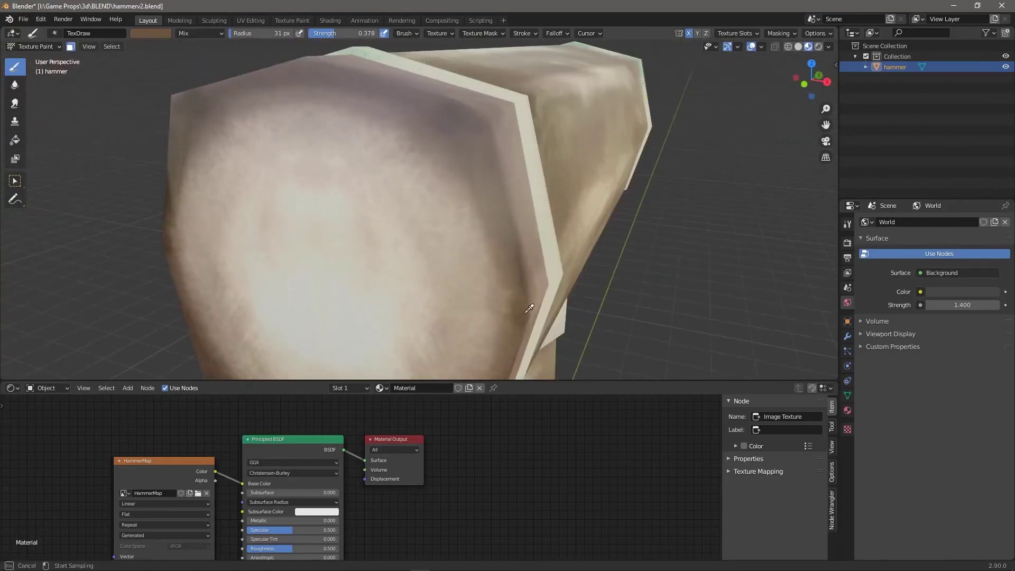
drag(342, 34, 364, 34)
mouse_move(687, 278)
middle_down()
mouse_move(639, 313)
mouse_move(671, 275)
middle_up()
middle_drag(489, 199, 423, 245)
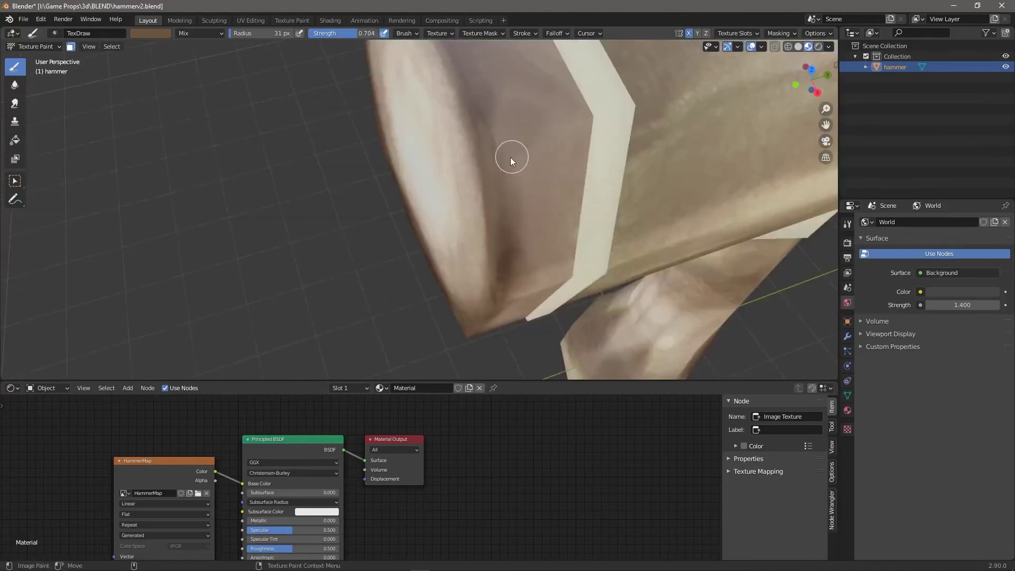
Step: Sample the dark brown near the end face's rim as the brush colour and enlarge the brush radius to 45 px
click(153, 34)
click(220, 148)
click(507, 257)
middle_drag(505, 177, 499, 219)
key(bracketright)
key(bracketright)
key(bracketright)
key(bracketright)
key(bracketright)
key(bracketright)
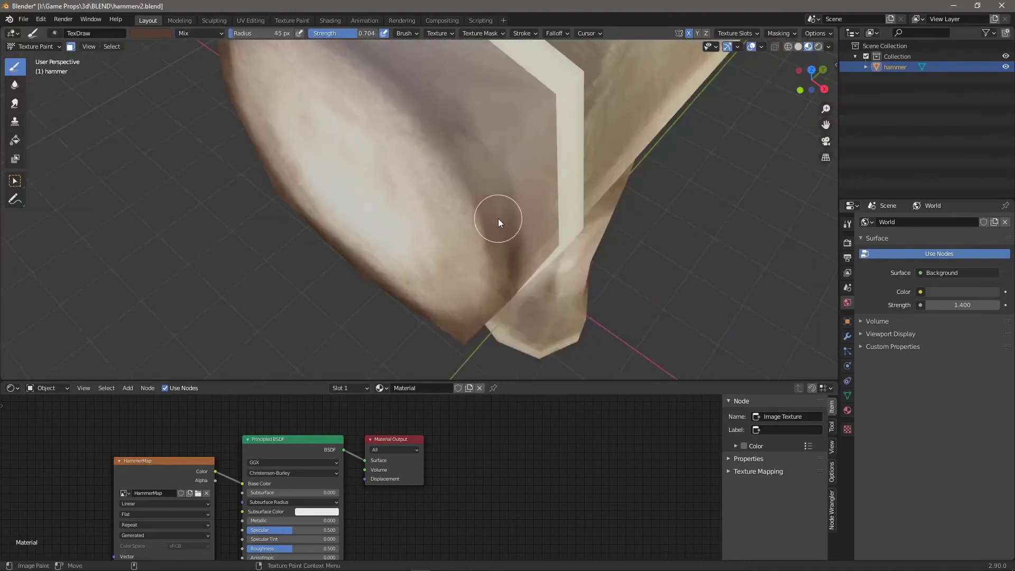
Step: Paint dark brown Mix shading between the head's end face and its pale band, enlarging the brush radius to 55 px
middle_drag(448, 116, 438, 160)
drag(438, 159, 330, 151)
scroll(528, 179, down, 4)
middle_drag(556, 209, 455, 249)
drag(344, 165, 406, 281)
middle_drag(627, 349, 616, 288)
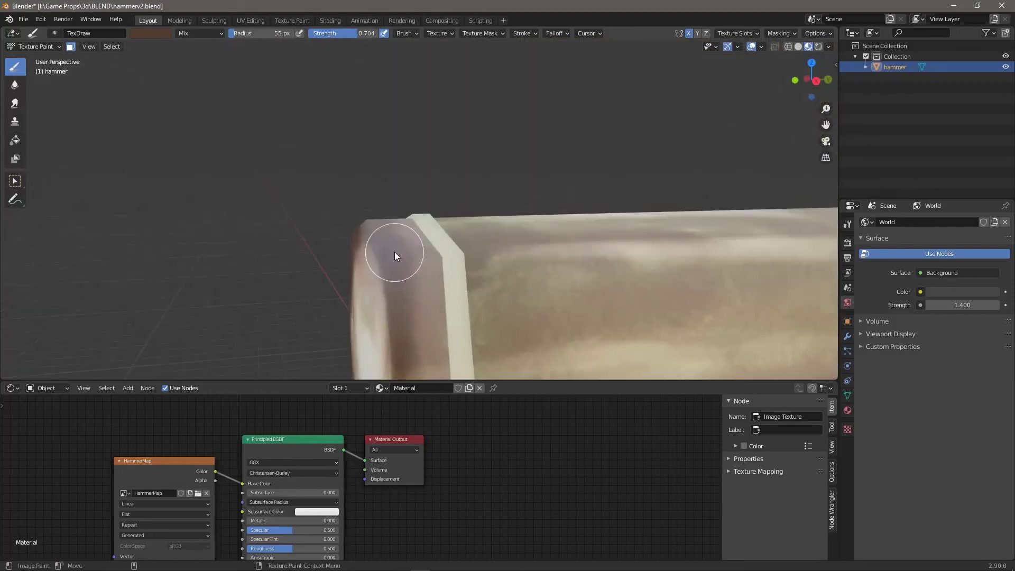
mouse_move(484, 251)
middle_down()
mouse_move(587, 286)
mouse_move(682, 187)
mouse_move(589, 243)
middle_up()
scroll(589, 244, down, 4)
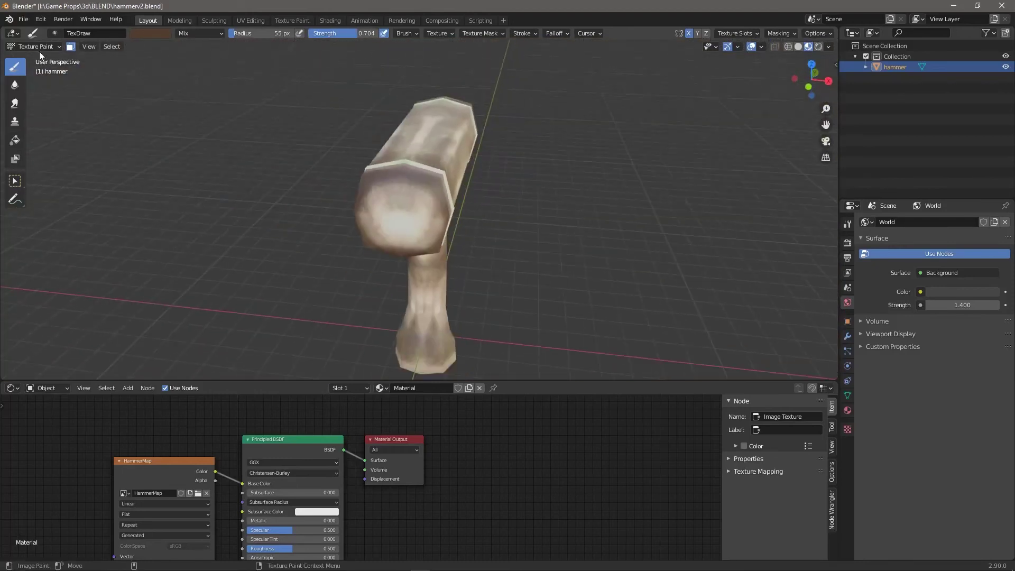
Step: Apply flat shading to the hammer in Object Mode and return to Texture Paint mode
click(41, 46)
click(59, 59)
click(150, 49)
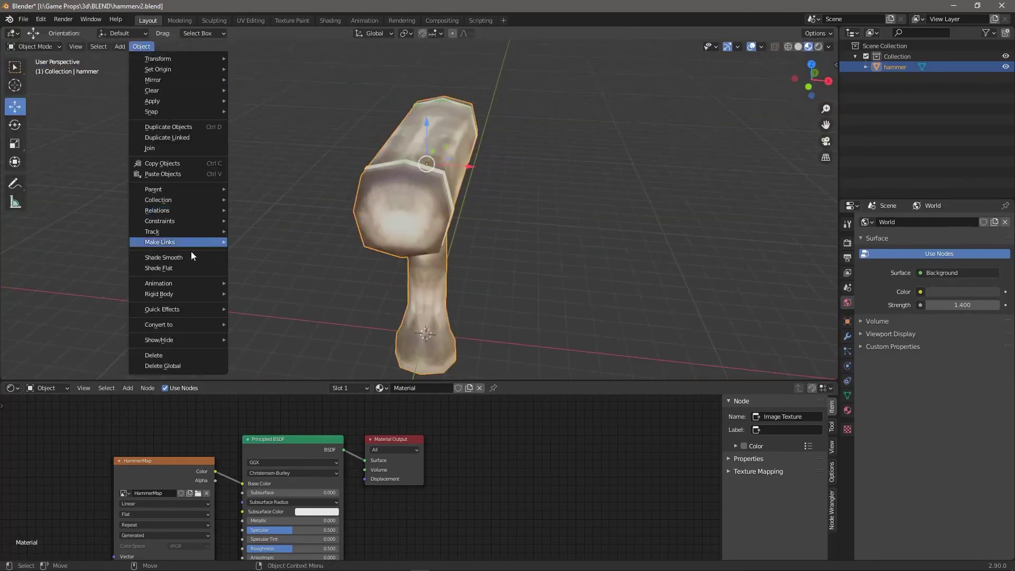
click(197, 265)
alt+middle_drag(453, 258, 477, 259)
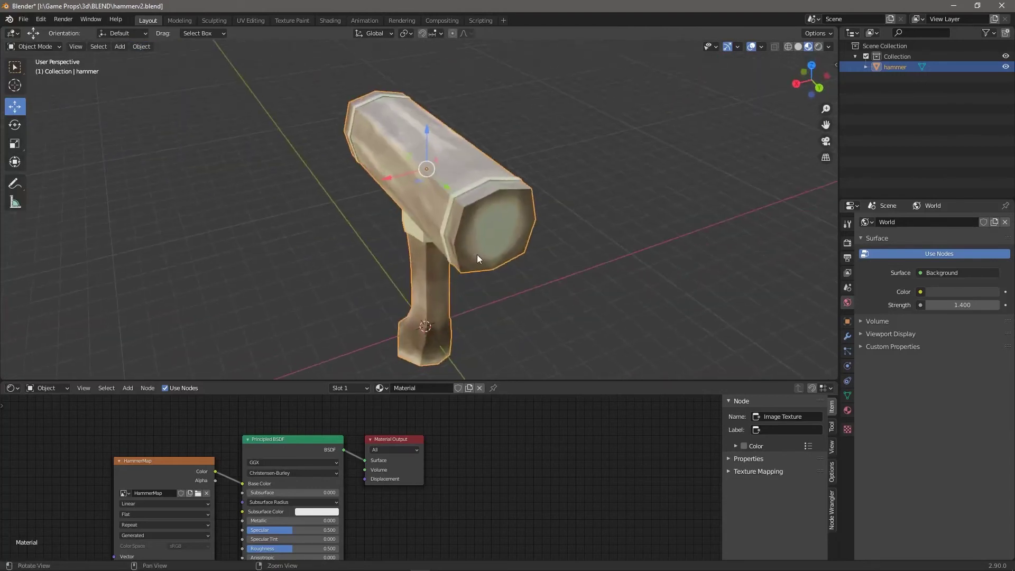
click(52, 55)
click(52, 48)
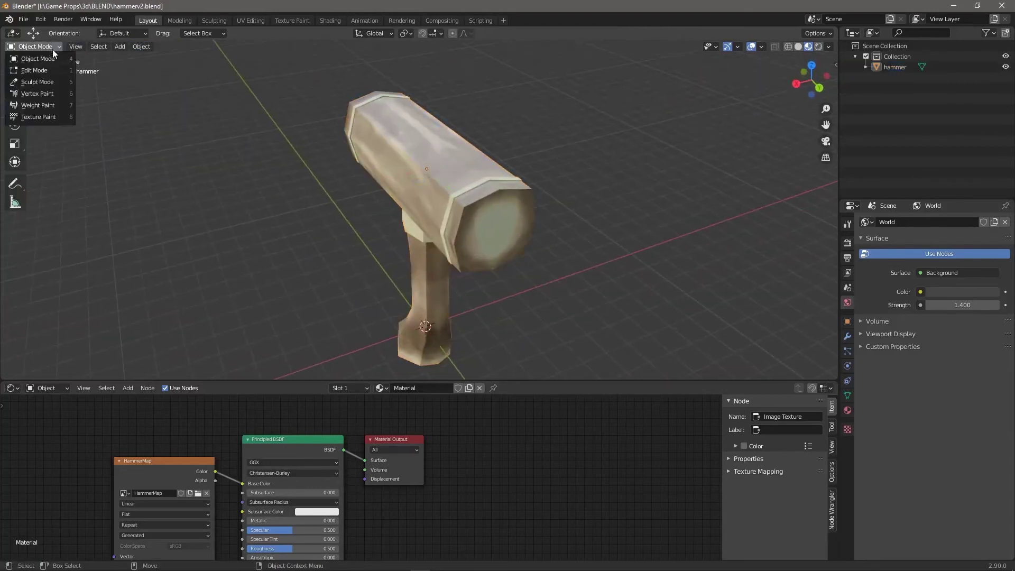
click(55, 116)
Step: Undo the last dark stroke on the head's greenish end face and reduce the brush radius to 35 px
mouse_move(566, 237)
middle_down()
mouse_move(582, 236)
mouse_move(436, 194)
middle_up()
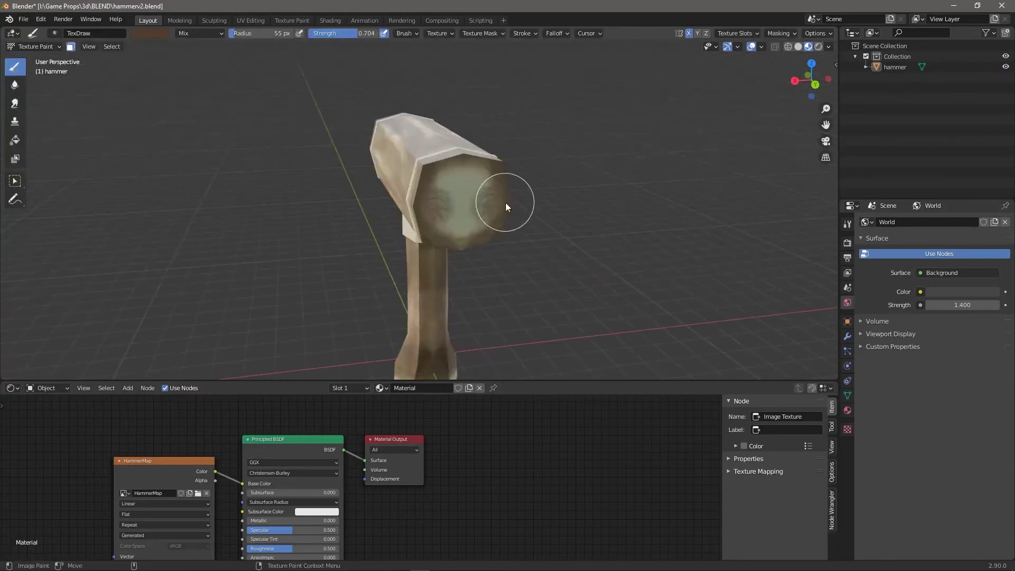
key(ctrl+z)
key(bracketleft)
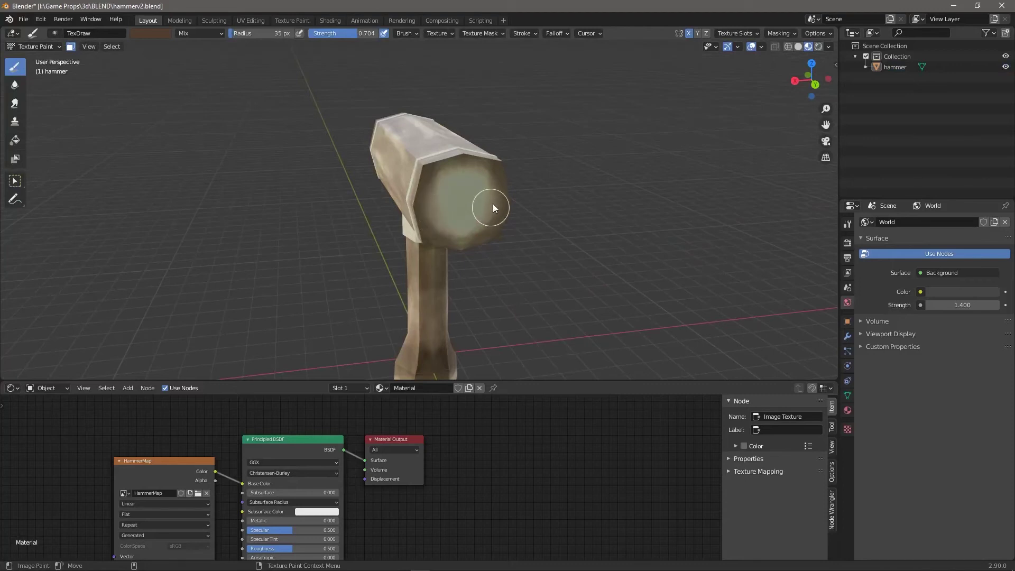
Step: Paint brown Mix shading along the handle at varying brush sizes, finishing with a radius of 58 px
mouse_move(509, 307)
middle_down()
mouse_move(429, 243)
mouse_move(584, 317)
mouse_move(618, 312)
middle_up()
shift+middle_drag(502, 317, 492, 217)
key(bracketleft)
key(bracketleft)
mouse_move(464, 309)
middle_down()
mouse_move(535, 272)
mouse_move(589, 174)
mouse_move(624, 335)
mouse_move(530, 239)
mouse_move(565, 103)
mouse_move(476, 129)
mouse_move(483, 226)
middle_up()
key(bracketright)
key(bracketright)
key(bracketright)
key(bracketright)
key(bracketright)
key(bracketright)
mouse_move(226, 197)
middle_down()
mouse_move(238, 233)
mouse_move(290, 294)
mouse_move(456, 333)
mouse_move(391, 272)
mouse_move(455, 265)
mouse_move(296, 182)
mouse_move(522, 192)
mouse_move(502, 308)
mouse_move(556, 217)
mouse_move(503, 264)
mouse_move(453, 252)
mouse_move(474, 320)
mouse_move(508, 279)
mouse_move(652, 252)
mouse_move(632, 267)
mouse_move(629, 247)
middle_up()
key(bracketright)
key(bracketright)
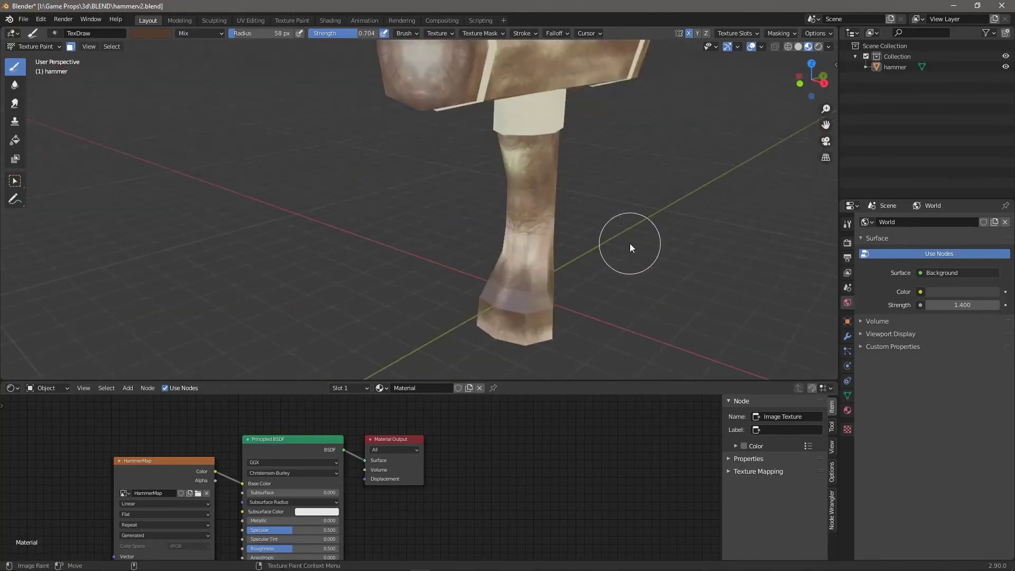
Step: Set the brush to Add blending with a lighter tan colour
click(178, 35)
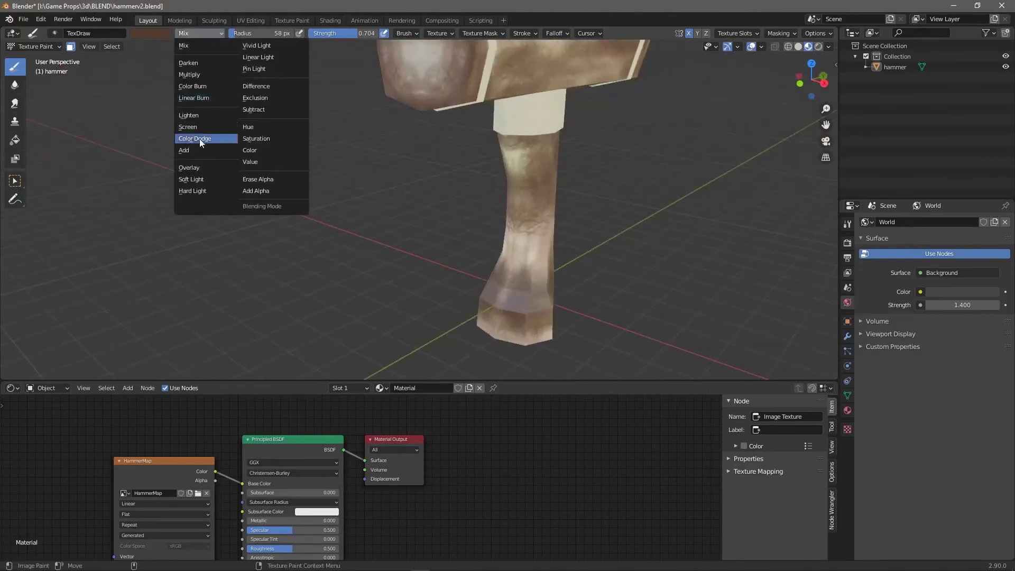
click(193, 150)
click(151, 34)
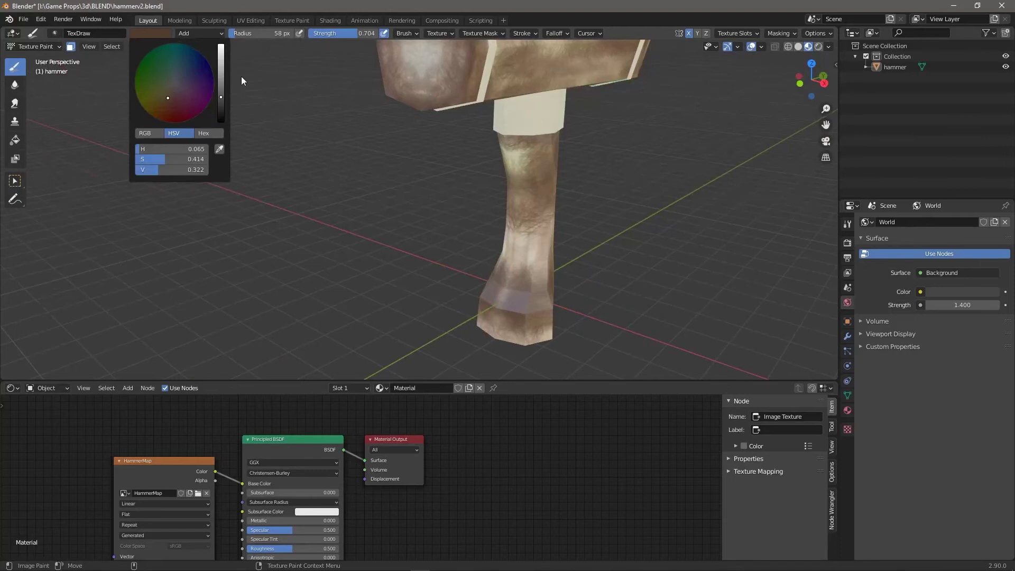
click(220, 79)
click(170, 90)
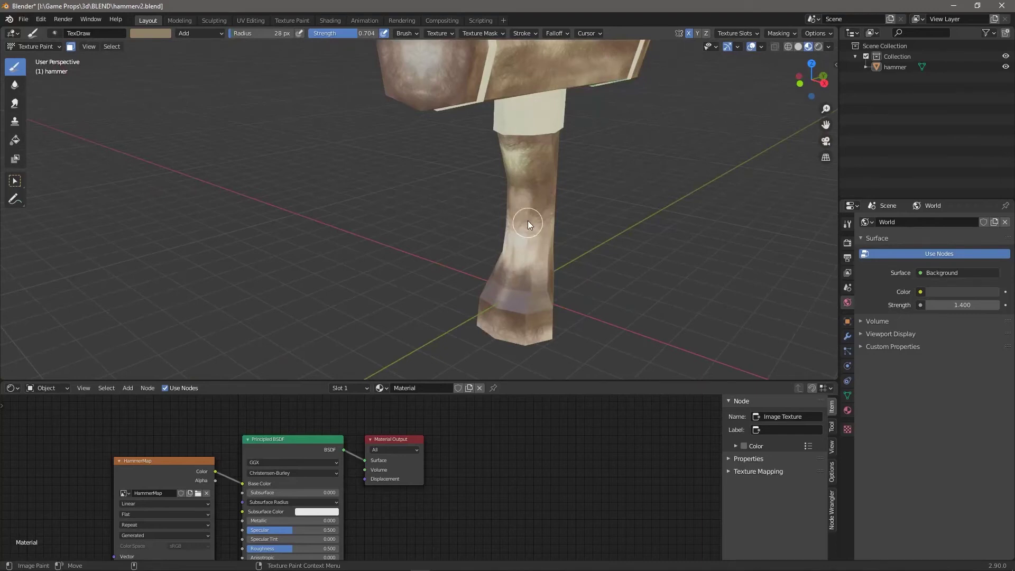
Step: Lower the brush strength to 0.393, set its radius to 31 px, and add light highlights to the head's sides
mouse_move(656, 204)
middle_down()
mouse_move(562, 275)
mouse_move(588, 255)
mouse_move(671, 286)
mouse_move(687, 347)
mouse_move(770, 254)
mouse_move(742, 304)
mouse_move(629, 211)
middle_up()
scroll(623, 179, down, 4)
key(f)
click(613, 138)
mouse_move(613, 138)
middle_down()
mouse_move(523, 119)
mouse_move(405, 259)
mouse_move(389, 300)
mouse_move(503, 238)
mouse_move(404, 291)
mouse_move(456, 231)
mouse_move(585, 306)
mouse_move(306, 176)
mouse_move(632, 249)
mouse_move(697, 154)
mouse_move(501, 159)
mouse_move(369, 236)
mouse_move(470, 183)
middle_up()
scroll(392, 256, up, 5)
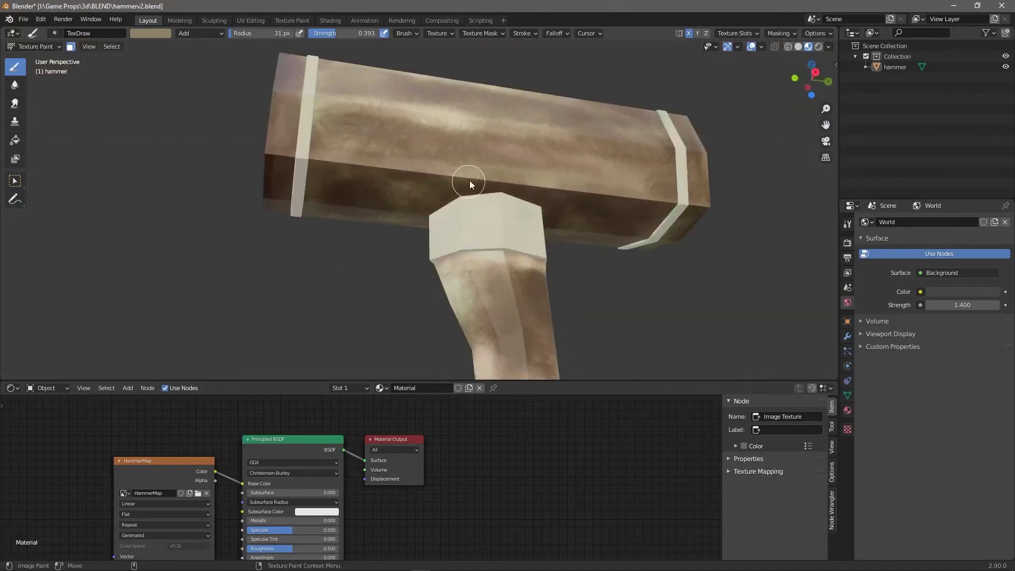
Step: Paint additive tan highlights on the head's end faces, using a 48 px radius for the greenish one
mouse_move(721, 216)
middle_down()
mouse_move(638, 197)
mouse_move(476, 262)
mouse_move(548, 268)
mouse_move(556, 247)
middle_up()
drag(555, 248, 561, 197)
middle_drag(596, 186, 578, 190)
key(f)
click(623, 232)
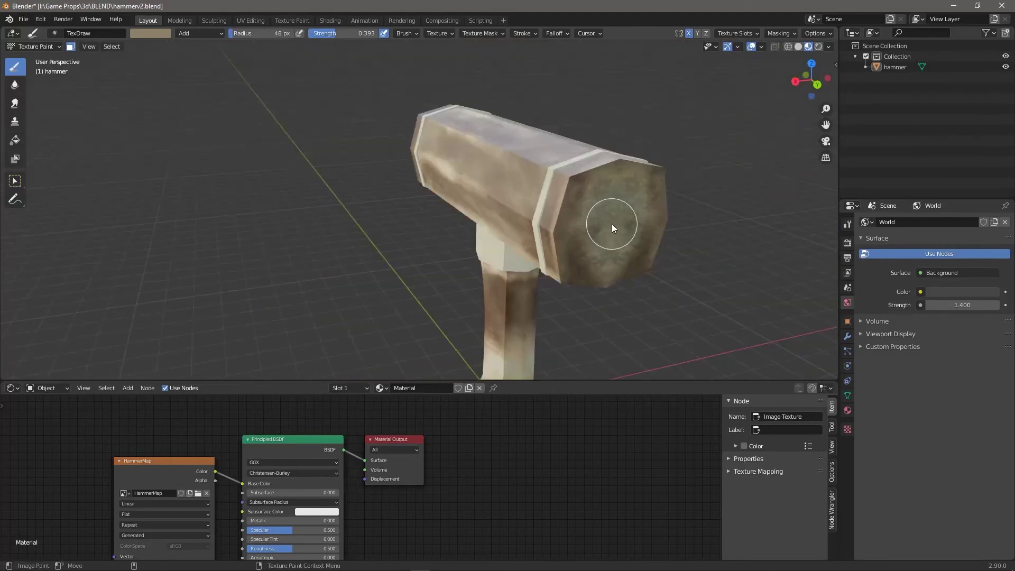
drag(613, 223, 622, 258)
middle_drag(622, 258, 550, 252)
mouse_move(490, 233)
middle_down()
mouse_move(601, 268)
mouse_move(490, 241)
mouse_move(457, 264)
mouse_move(703, 246)
mouse_move(617, 329)
mouse_move(423, 370)
mouse_move(731, 223)
mouse_move(708, 195)
middle_up()
scroll(423, 370, up, 3)
scroll(456, 308, up, 4)
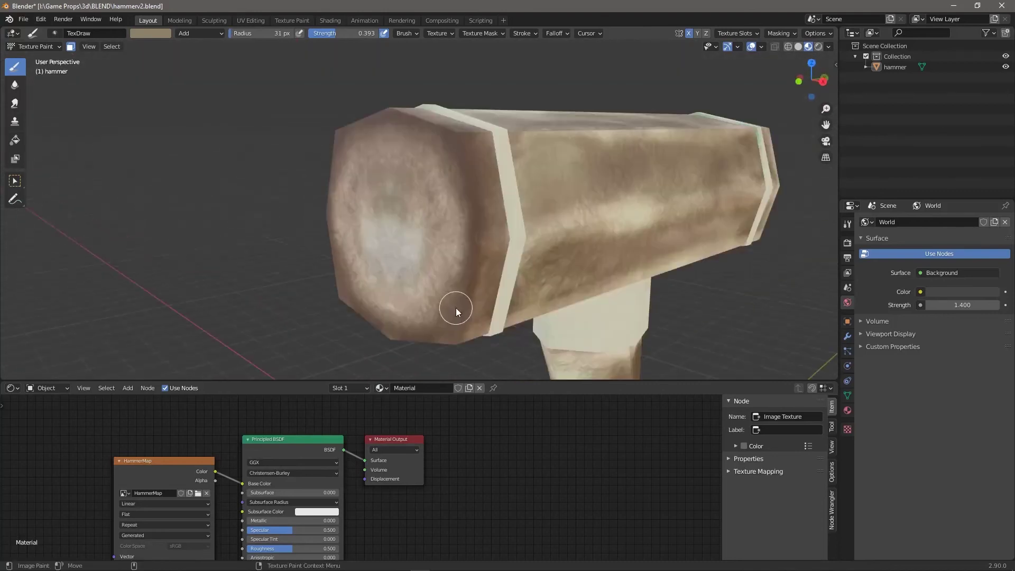
Step: Sample the dark brown near the end face's rim, switch to Multiply blending, and reduce the brush radius to 5 px
click(151, 34)
click(222, 152)
click(482, 230)
click(201, 33)
click(196, 80)
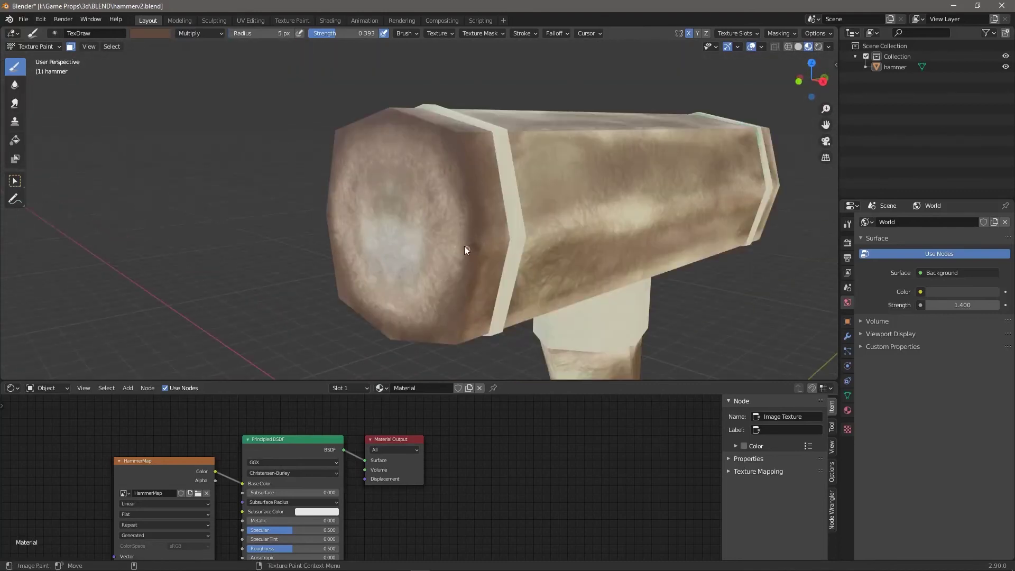
Step: Paint thin dark crack lines on the head's end with the 5 px Multiply brush
scroll(714, 344, up, 5)
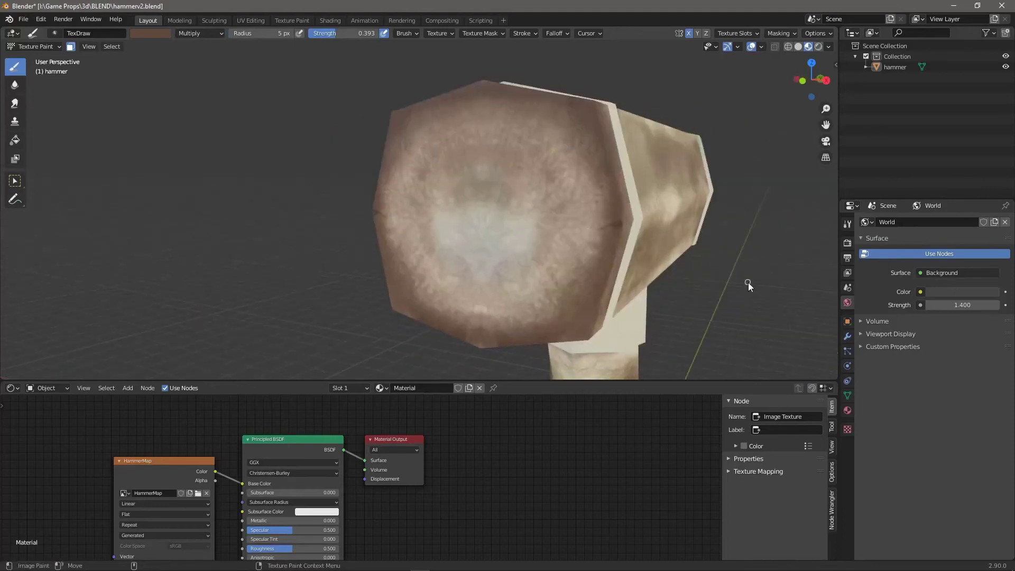
middle_drag(747, 282, 734, 291)
scroll(582, 244, up, 5)
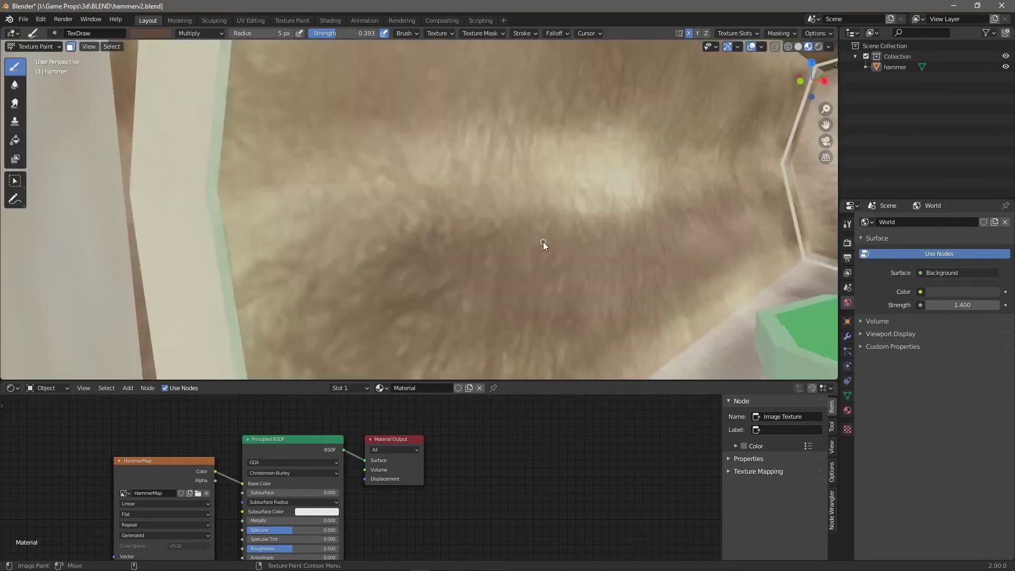
scroll(541, 245, down, 6)
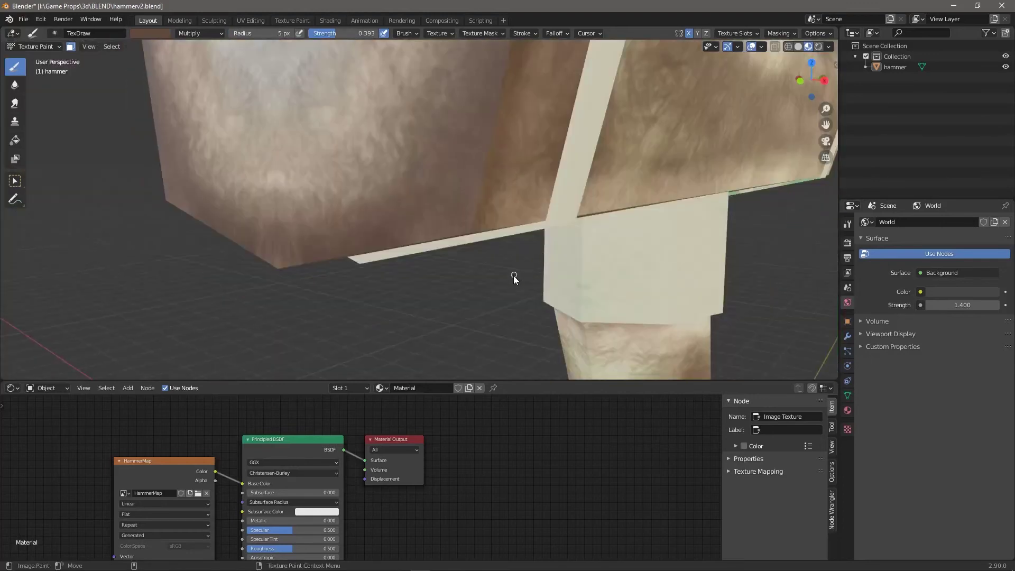
mouse_move(514, 276)
middle_down()
mouse_move(512, 321)
mouse_move(528, 254)
middle_up()
drag(481, 187, 563, 176)
middle_drag(563, 177, 608, 180)
Step: Reshape the brush's custom falloff curve with a lower mid-point and raise the strength to 0.696
click(847, 224)
scroll(1001, 361, down, 8)
click(890, 392)
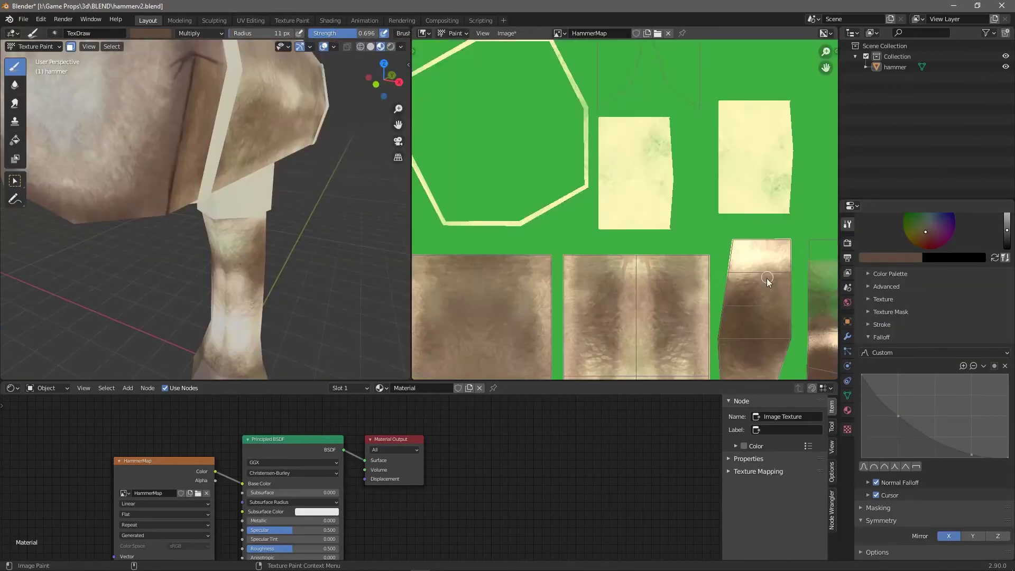
Step: Paint small dark cracks at the corners of the brown end-face island in HammerMap with a fine 3 px brush
scroll(570, 140, up, 4)
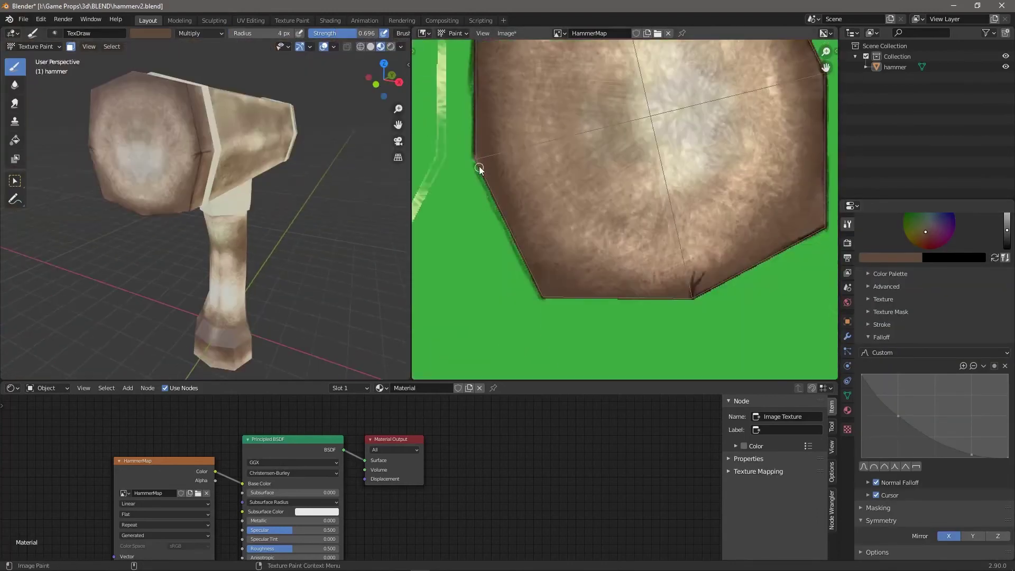
scroll(636, 197, up, 3)
middle_drag(636, 197, 594, 169)
scroll(547, 241, up, 3)
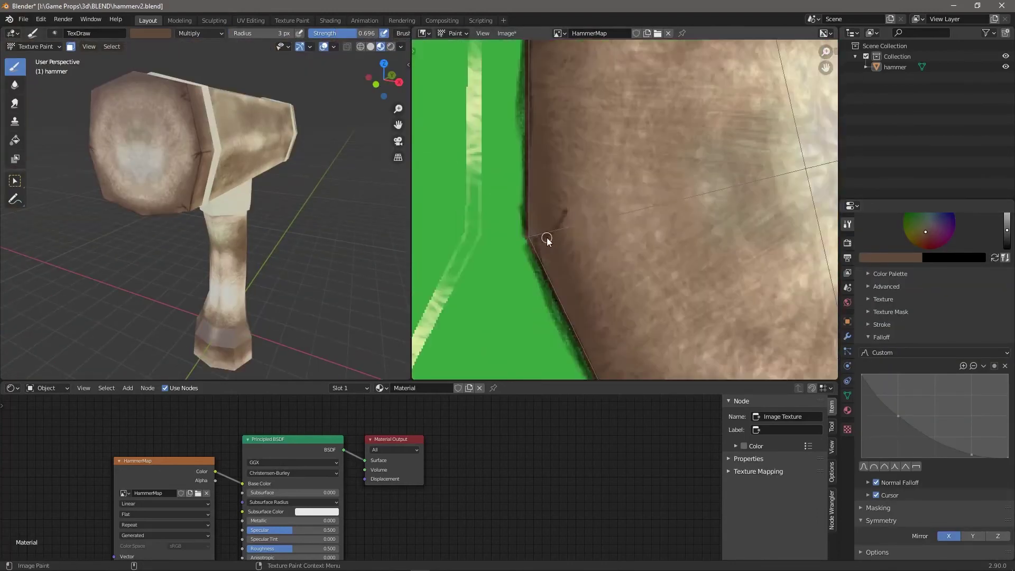
scroll(547, 239, down, 4)
drag(720, 231, 687, 215)
middle_drag(687, 215, 682, 283)
Step: Paint dark edge lines around the other end-face island in HammerMap with a 6 px brush
scroll(661, 211, down, 6)
key(f)
scroll(581, 243, up, 7)
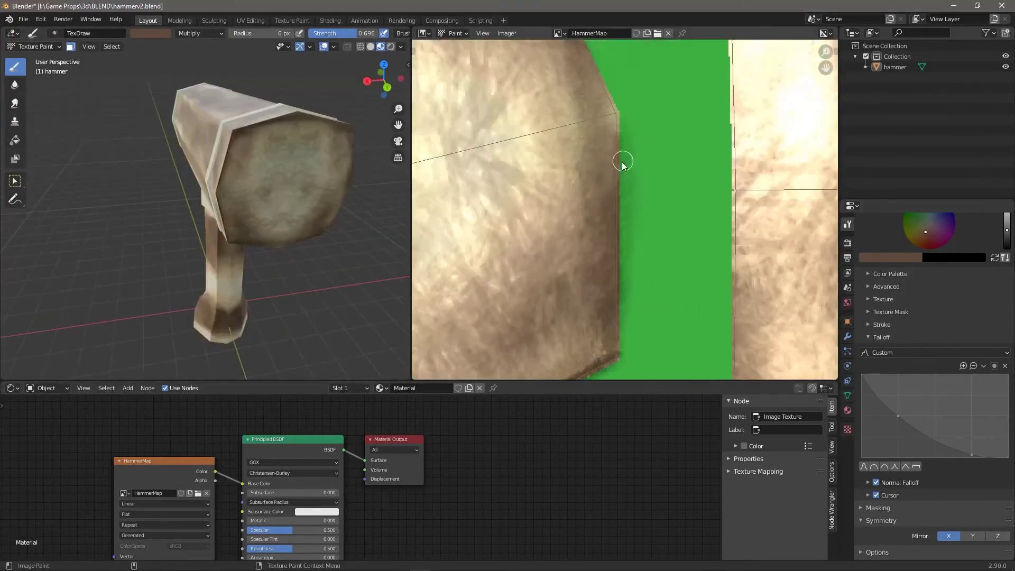
mouse_move(623, 158)
middle_down()
mouse_move(585, 199)
mouse_move(623, 355)
mouse_move(601, 243)
mouse_move(585, 227)
middle_up()
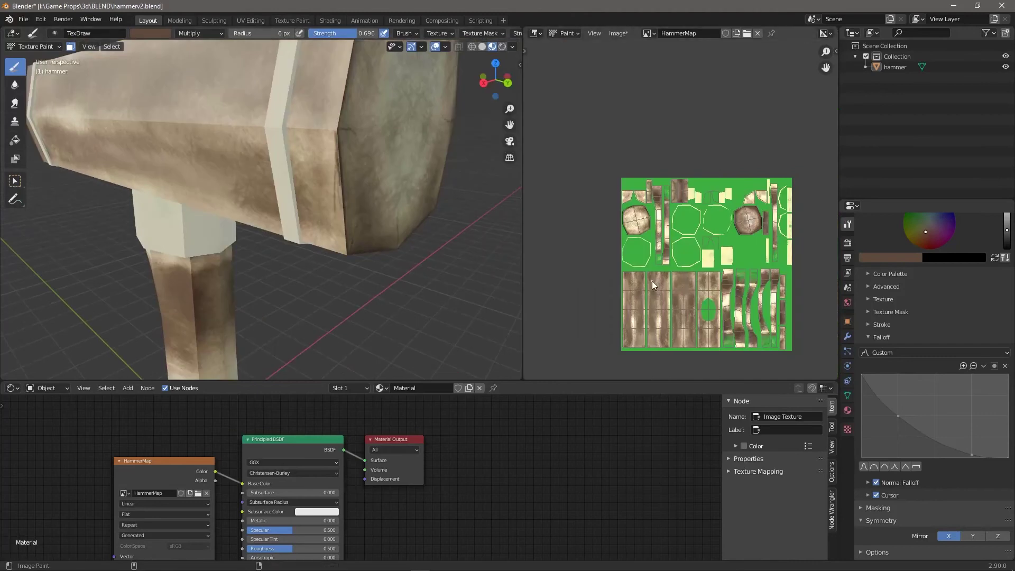
scroll(652, 281, up, 6)
scroll(640, 315, down, 2)
middle_drag(639, 316, 732, 260)
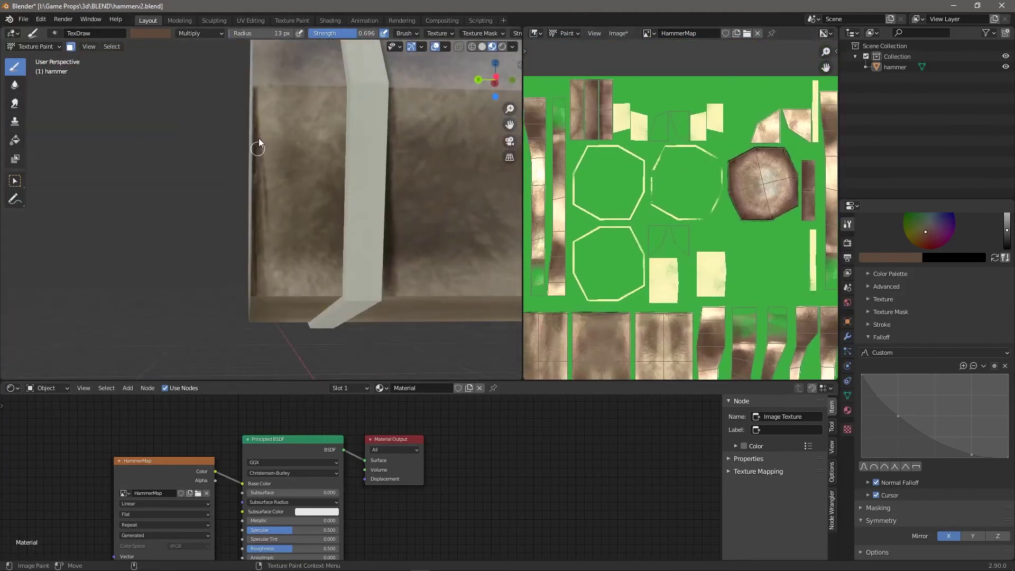
Step: Darken the head's side between the pale band and the end face with a 34 px Multiply brush
middle_drag(259, 142, 233, 220)
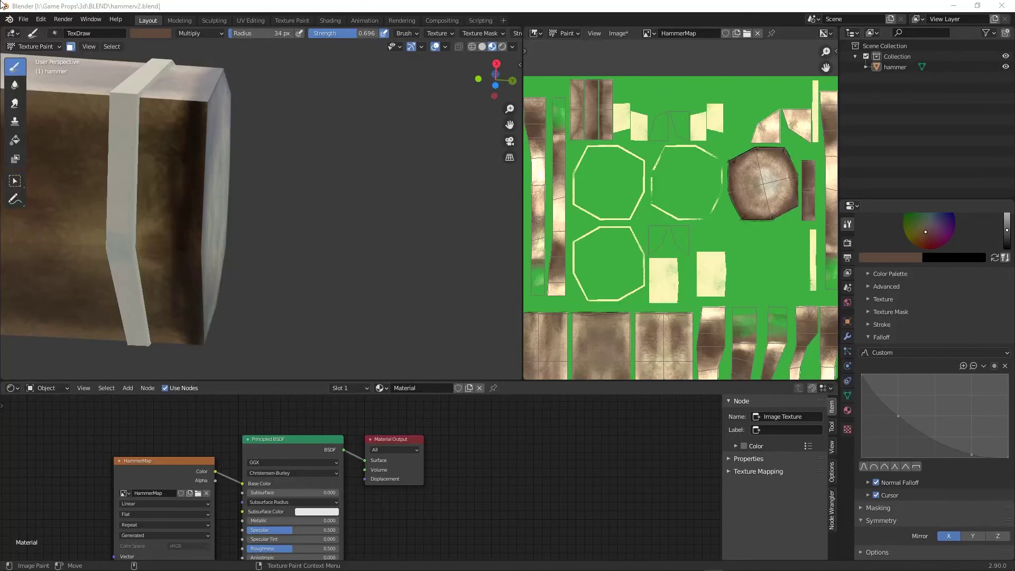
middle_drag(233, 212, 358, 261)
scroll(290, 277, down, 6)
scroll(190, 211, up, 5)
scroll(359, 261, up, 2)
scroll(358, 261, down, 3)
Step: Paint thin dark grain lines along the lower edge of the head's side with a 9 px brush
key(f)
click(41, 308)
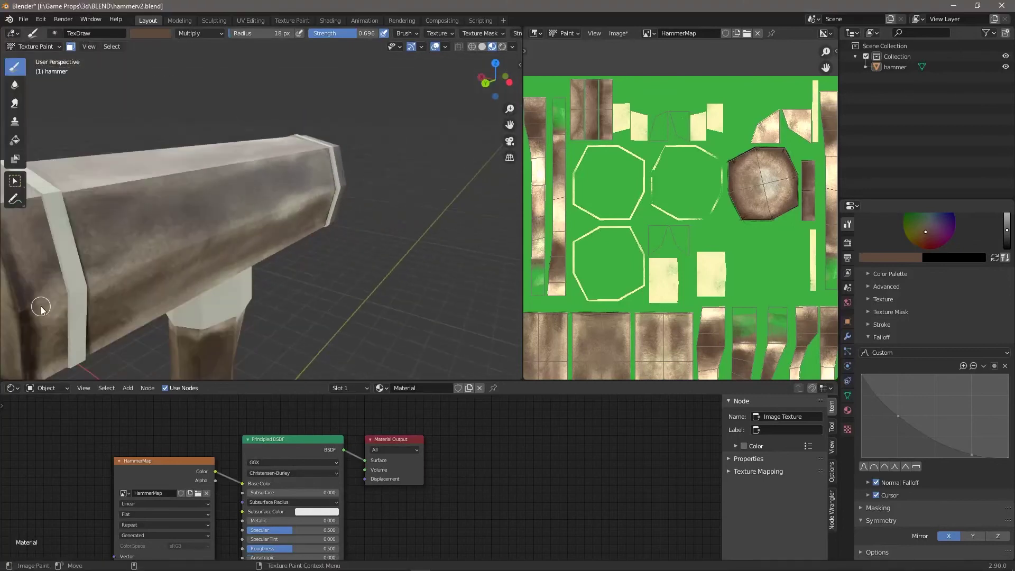
key(f)
click(33, 310)
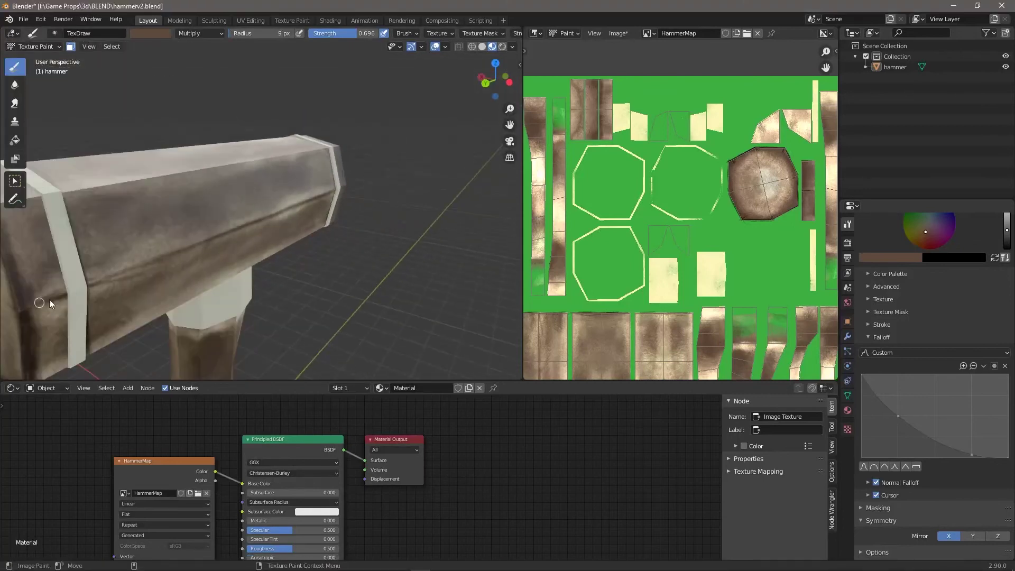
drag(49, 299, 103, 295)
scroll(427, 270, up, 3)
mouse_move(102, 295)
middle_down()
mouse_move(426, 270)
mouse_move(281, 194)
mouse_move(141, 143)
middle_up()
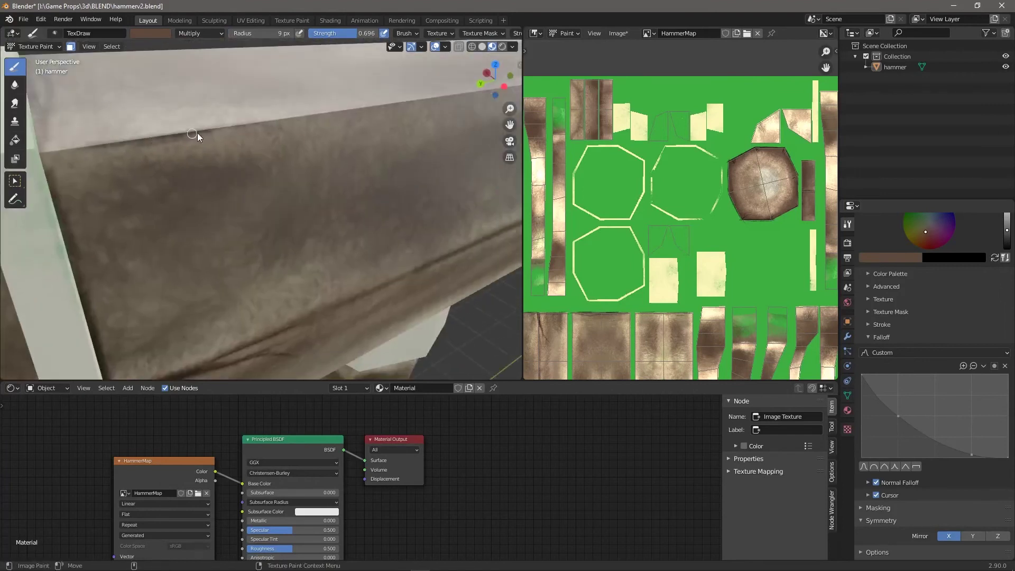
Step: Paint a thin dark groove along the top of the head with a 6 px brush
scroll(310, 208, down, 5)
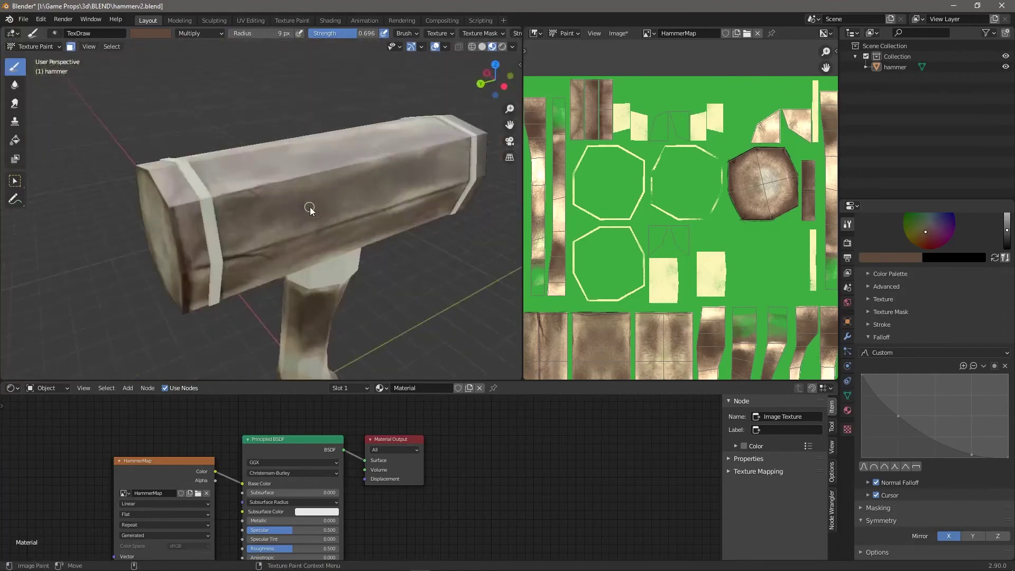
middle_drag(311, 208, 271, 198)
scroll(297, 145, up, 3)
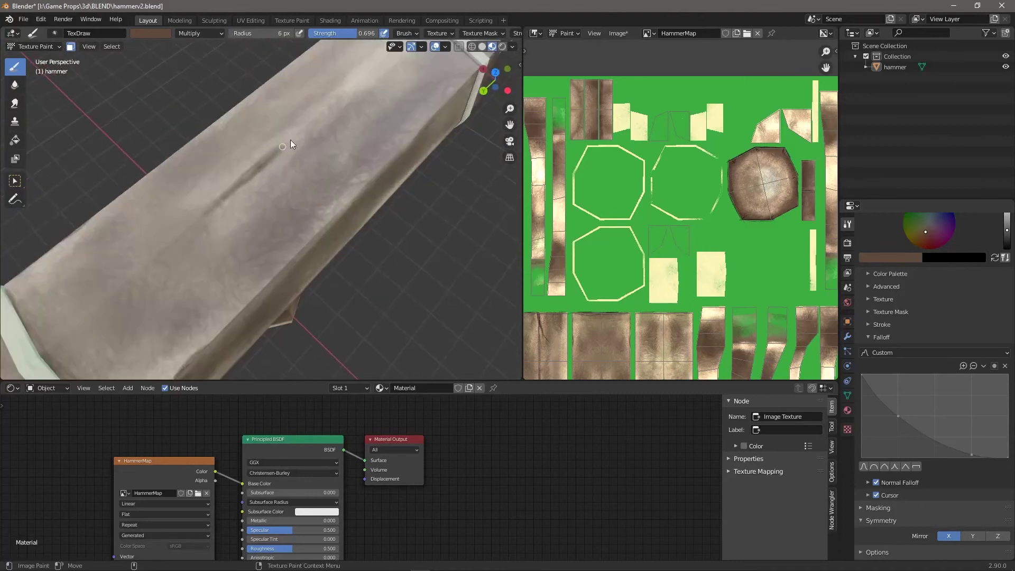
Step: Paint dark creases along the bottom edge of the handle with a 14 px Multiply brush
shift+middle_drag(164, 251, 269, 258)
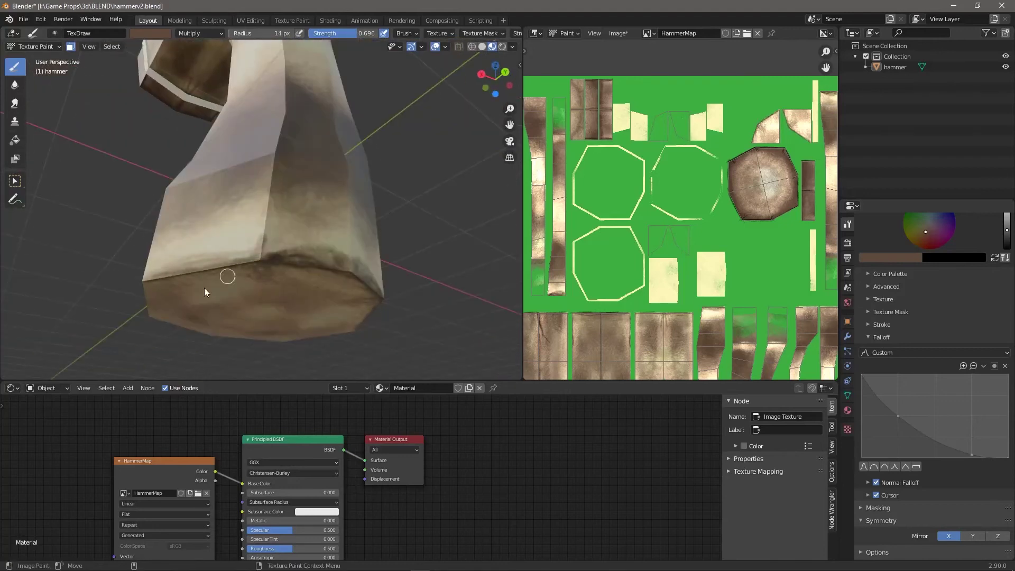
mouse_move(205, 291)
middle_down()
mouse_move(133, 283)
mouse_move(198, 224)
mouse_move(272, 260)
mouse_move(92, 279)
mouse_move(189, 237)
mouse_move(186, 169)
mouse_move(342, 205)
mouse_move(336, 303)
mouse_move(302, 227)
middle_up()
click(193, 34)
click(195, 82)
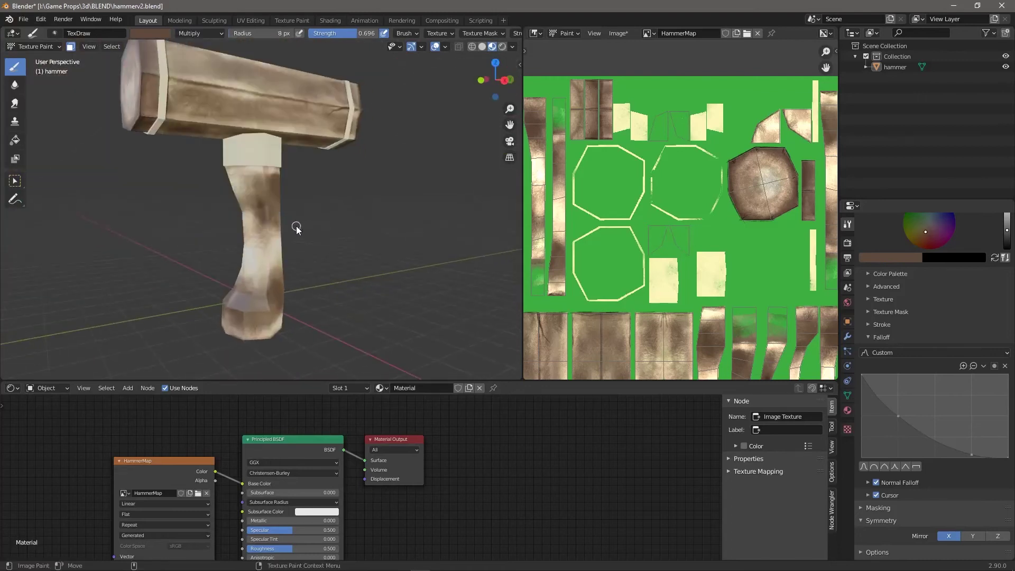
Step: Paint short dark grain strokes on the handle's upper section and lower bulge
key(f)
click(261, 201)
middle_drag(261, 201, 209, 207)
drag(277, 285, 278, 301)
middle_drag(277, 300, 262, 290)
mouse_move(255, 211)
mouse_down()
mouse_move(259, 231)
mouse_move(273, 219)
mouse_move(265, 170)
mouse_move(263, 239)
mouse_up()
scroll(279, 179, up, 3)
Step: Darken the sides of the upper handle below the pale collar with a 26 px Multiply brush
key(f)
click(284, 182)
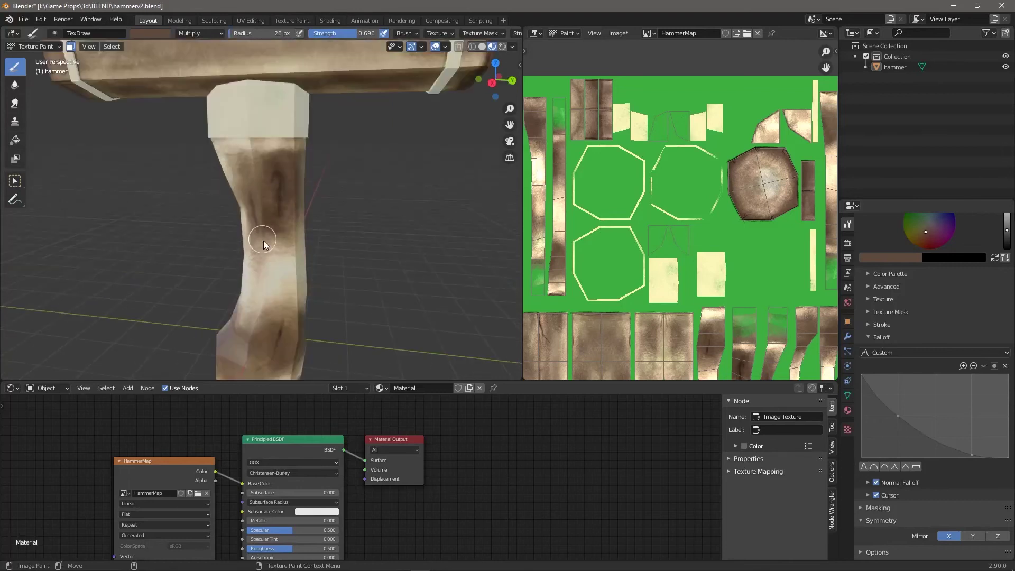
middle_drag(263, 239, 296, 232)
drag(249, 175, 267, 209)
scroll(267, 209, down, 1)
middle_drag(266, 209, 217, 206)
drag(283, 175, 285, 238)
middle_drag(353, 229, 307, 217)
drag(306, 243, 304, 152)
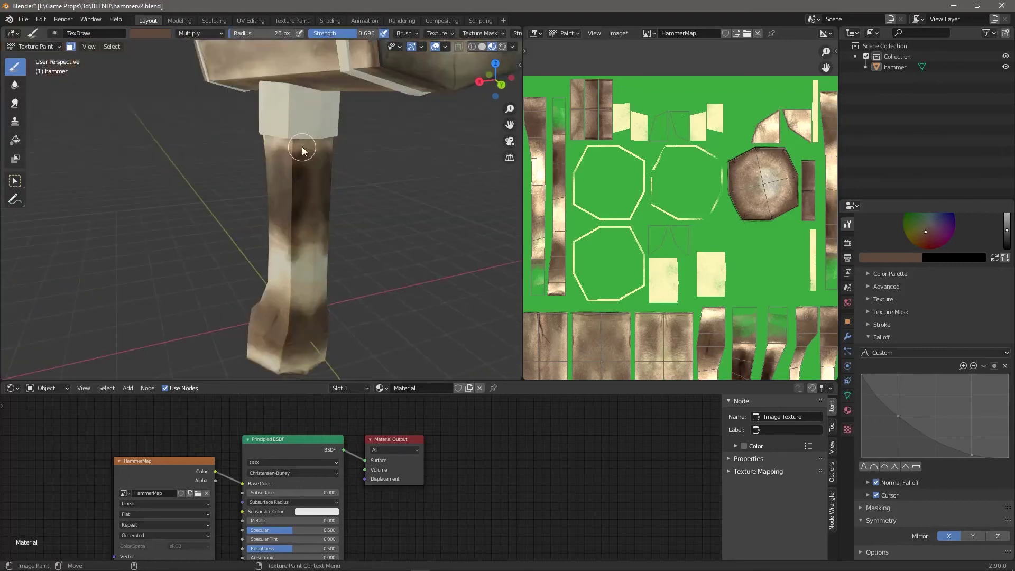
Step: Shade around the handle's lower bulge in dark brown, enlarging the Multiply brush radius to 45 px
scroll(296, 185, down, 4)
middle_drag(269, 228, 379, 258)
scroll(233, 299, up, 7)
mouse_move(229, 301)
middle_down()
mouse_move(415, 307)
mouse_move(307, 143)
middle_up()
key(f)
click(250, 299)
drag(219, 253, 221, 274)
drag(288, 279, 296, 283)
middle_drag(328, 254, 274, 244)
key(f)
click(318, 291)
drag(317, 291, 346, 288)
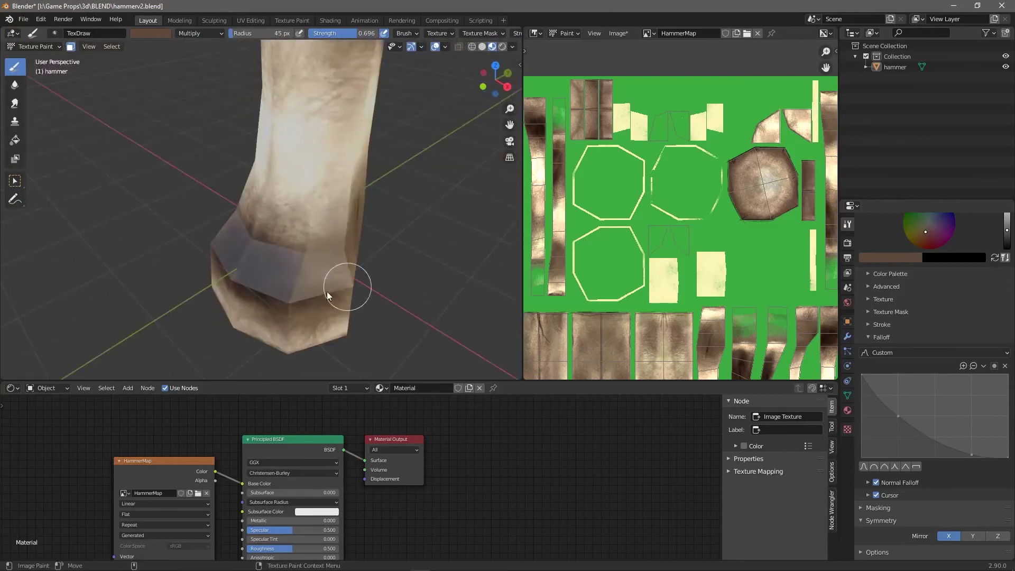
Step: Add another dark brown Multiply stroke to the side of the handle's lower bulge with the 45 px brush
middle_drag(344, 289, 286, 294)
mouse_move(402, 249)
mouse_down()
mouse_move(416, 277)
mouse_move(386, 238)
mouse_up()
scroll(352, 297, down, 5)
middle_drag(363, 287, 386, 265)
Step: Switch the hammer from Texture Paint to Edit Mode and select the linked faces of the collar at the top of the handle
click(34, 46)
click(33, 60)
scroll(203, 251, up, 4)
click(198, 255)
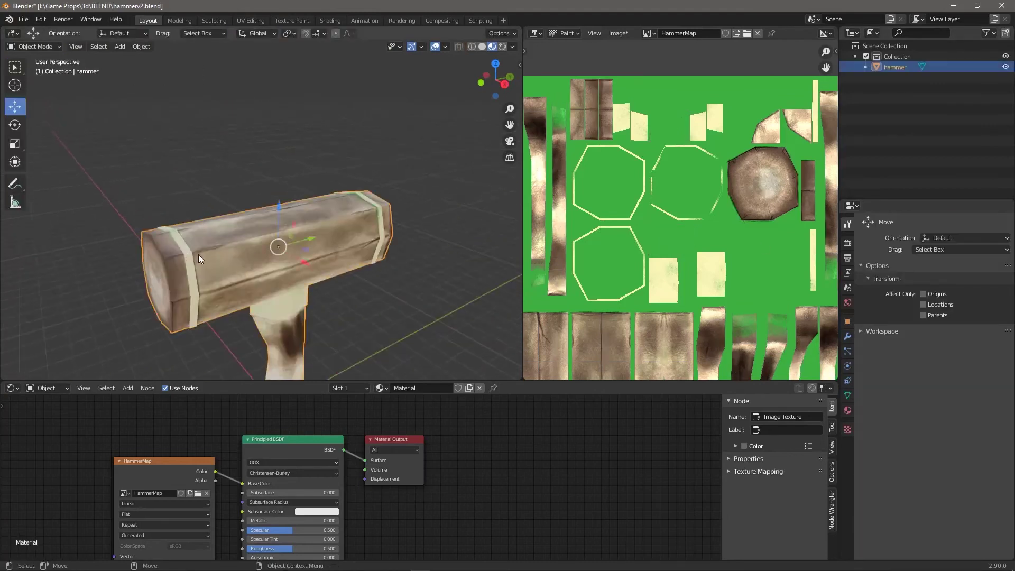
key(Tab)
mouse_move(312, 317)
middle_down()
mouse_move(275, 291)
mouse_move(386, 278)
middle_up()
click(290, 294)
key(l)
Step: Add the linked faces of a band around the hammer head to the collar selection
scroll(257, 322, up, 4)
middle_drag(257, 323, 339, 281)
shift+click(248, 159)
middle_drag(249, 159, 211, 143)
shift+click(151, 218)
shift+click(312, 237)
middle_drag(151, 217, 158, 287)
key(ctrl+l)
scroll(312, 237, down, 2)
scroll(184, 180, down, 2)
Step: Extend the selection to the remaining linked band faces at the ends of the hammer head
middle_drag(184, 179, 337, 144)
shift+click(80, 143)
key(ctrl+l)
shift+click(78, 168)
key(ctrl+l)
scroll(79, 168, down, 2)
mouse_move(80, 168)
middle_down()
mouse_move(322, 170)
mouse_move(106, 158)
middle_up()
Step: Return the hammer to Texture Paint mode and switch to the Fill tool
click(28, 46)
click(38, 112)
middle_drag(253, 154, 295, 236)
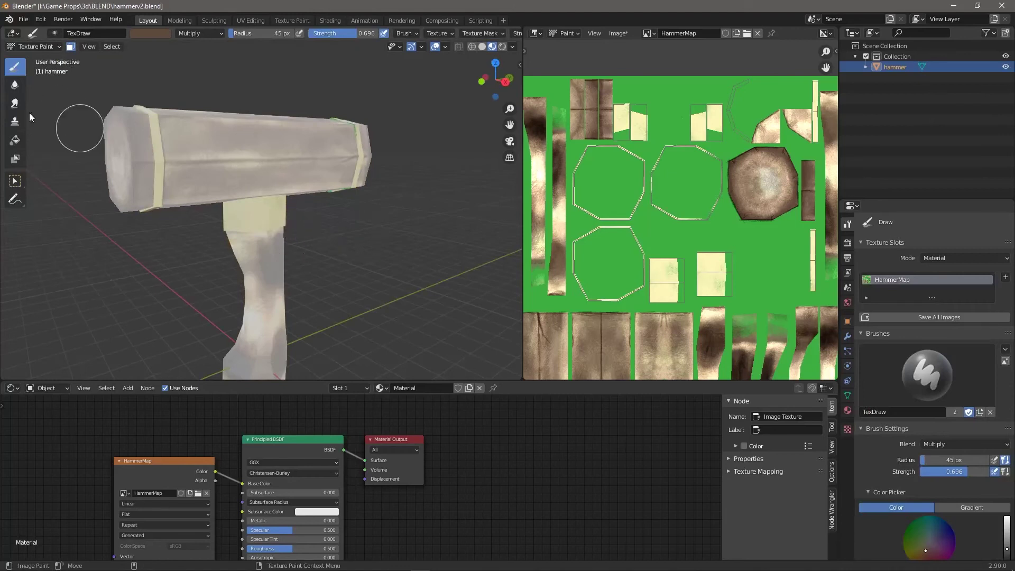
middle_drag(79, 125, 356, 238)
click(499, 47)
click(15, 140)
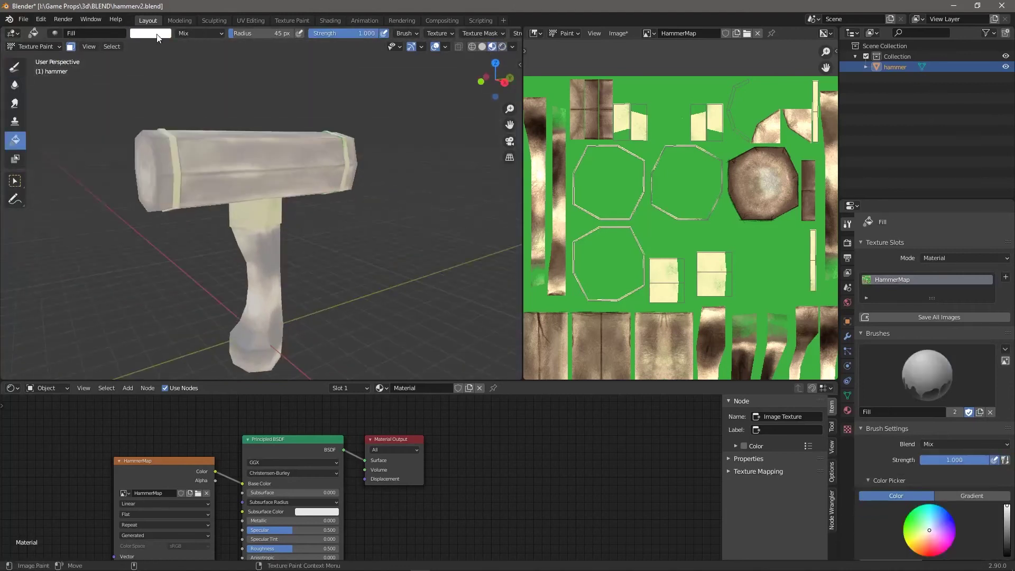
Step: Fill the selected head bands and handle collar with a medium grey
click(161, 166)
click(151, 33)
click(221, 74)
click(189, 269)
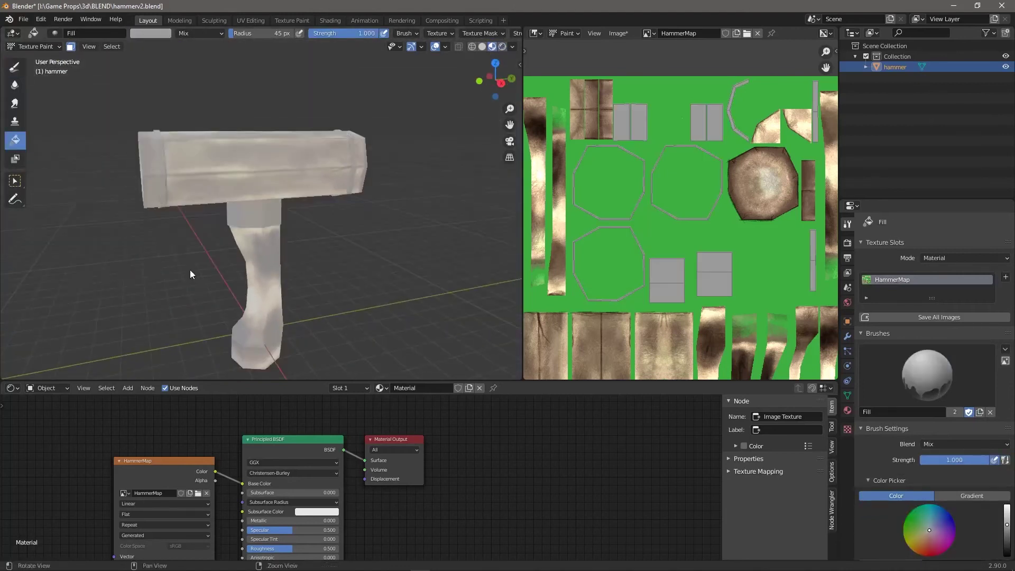
Step: Darken the fill colour to charcoal grey and fill the selected head bands and handle collar with it
middle_drag(189, 270, 232, 258)
click(157, 33)
drag(221, 79, 221, 106)
click(235, 203)
Step: Set the TexDraw brush to a neutral medium grey colour with Lighten blending for the metal parts
middle_drag(236, 204, 177, 186)
scroll(296, 274, up, 5)
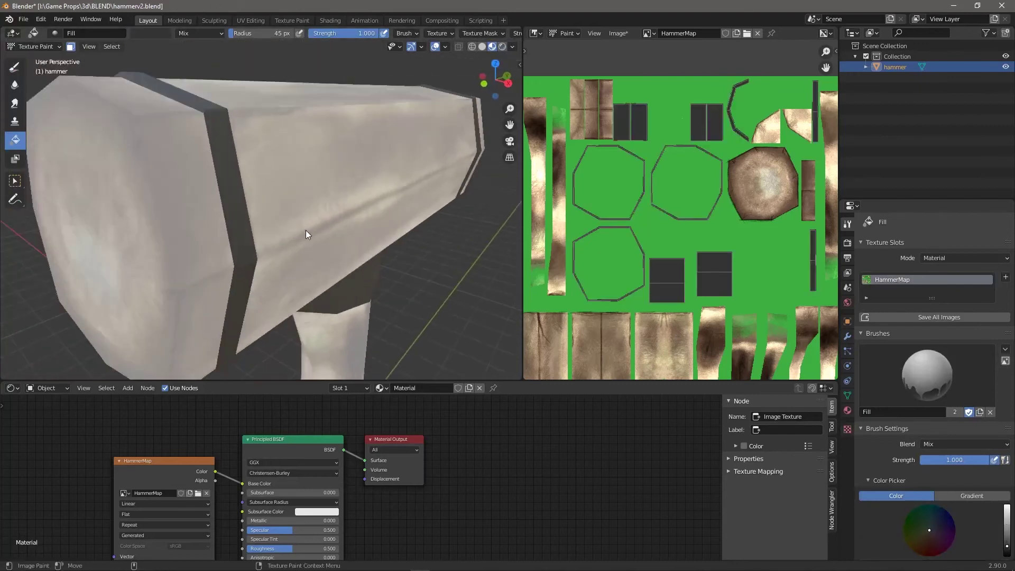
click(14, 66)
click(159, 34)
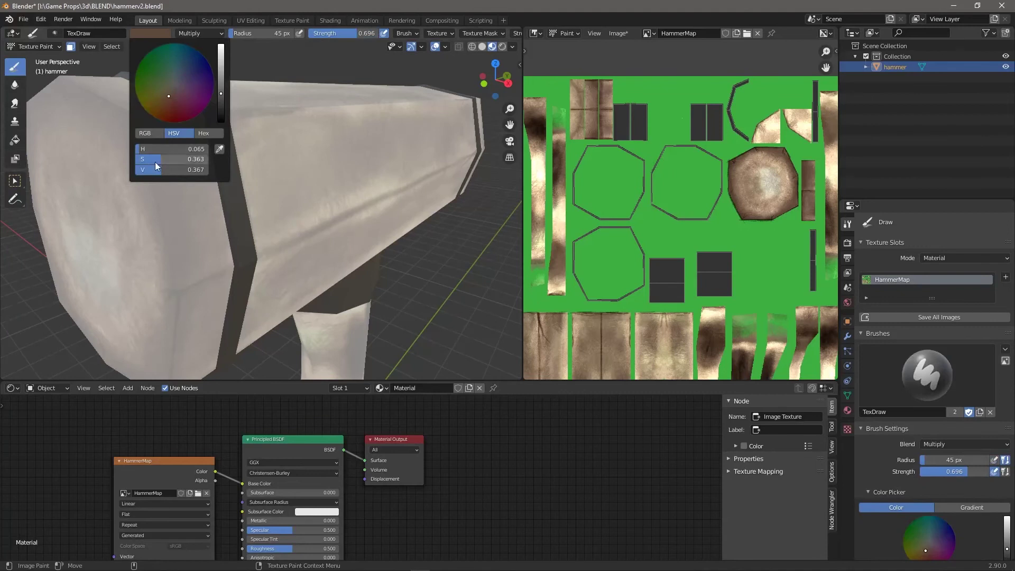
click(146, 133)
drag(154, 150, 249, 160)
drag(169, 170, 275, 173)
drag(222, 74, 222, 85)
click(200, 33)
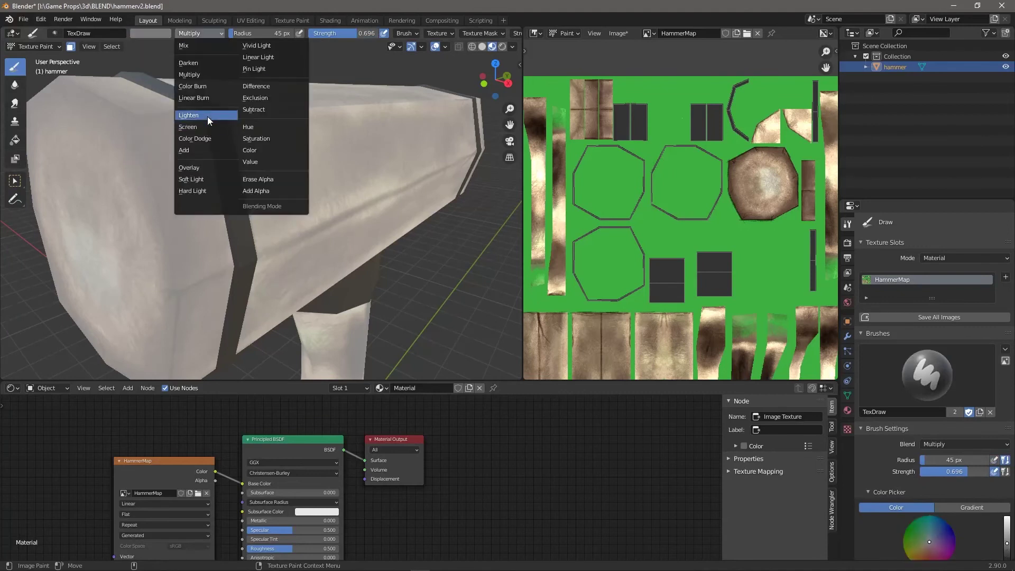
click(207, 116)
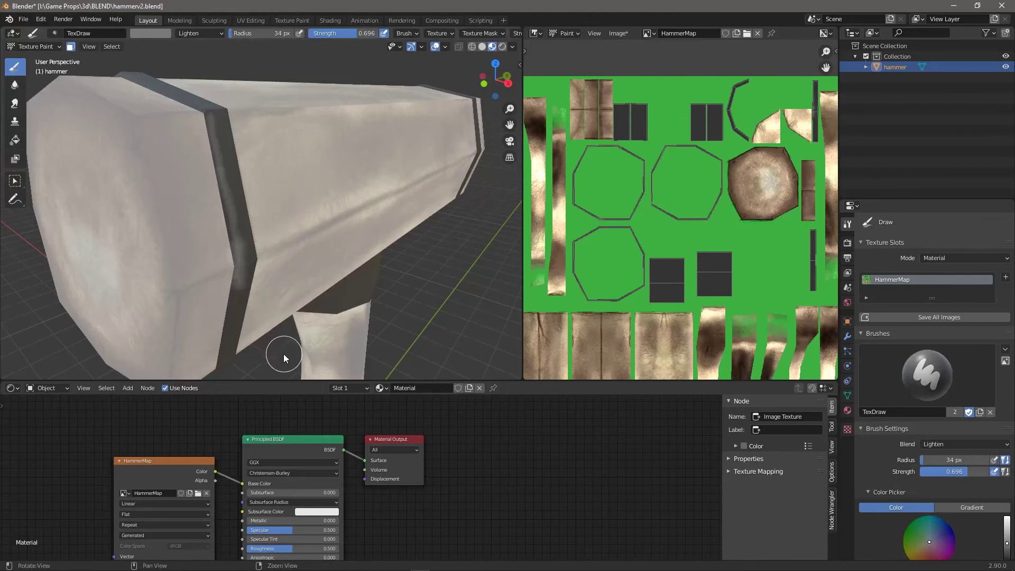
Step: Paint soft grey highlights along the dark band around the hammer head with a 34 px Lighten brush
mouse_move(284, 353)
middle_down()
mouse_move(258, 341)
mouse_move(279, 297)
mouse_move(275, 239)
middle_up()
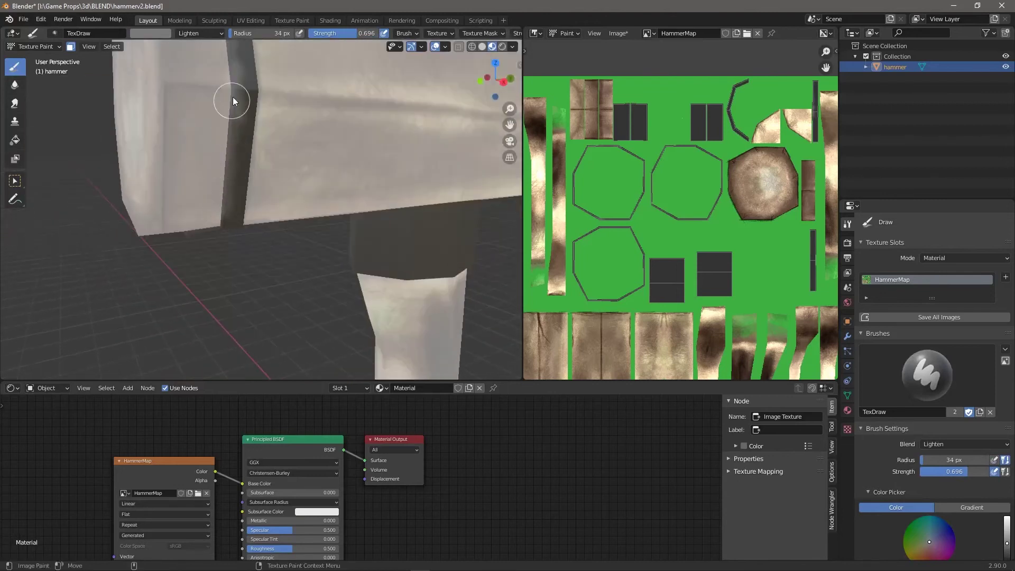
middle_drag(213, 301, 278, 257)
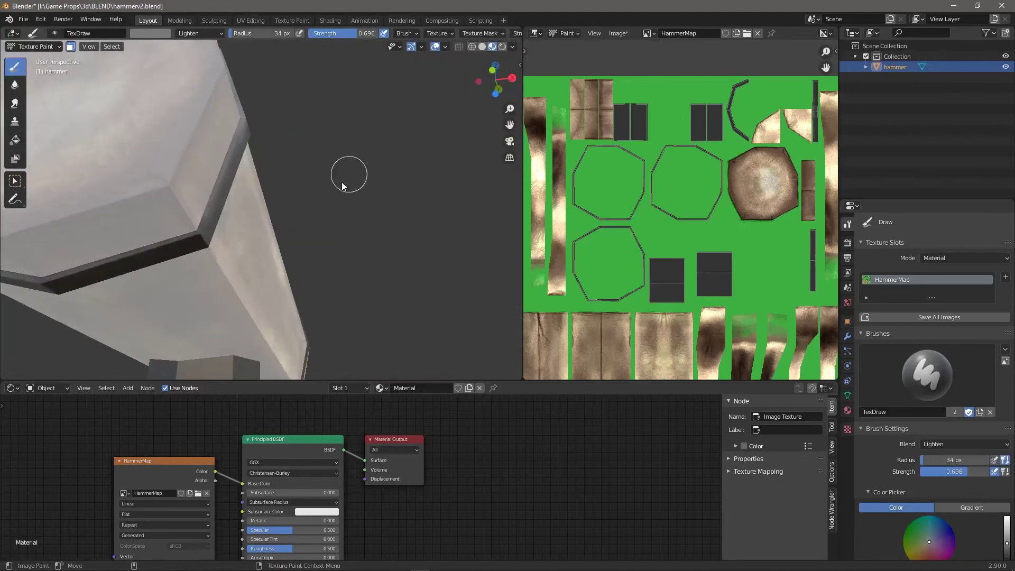
middle_drag(342, 186, 301, 271)
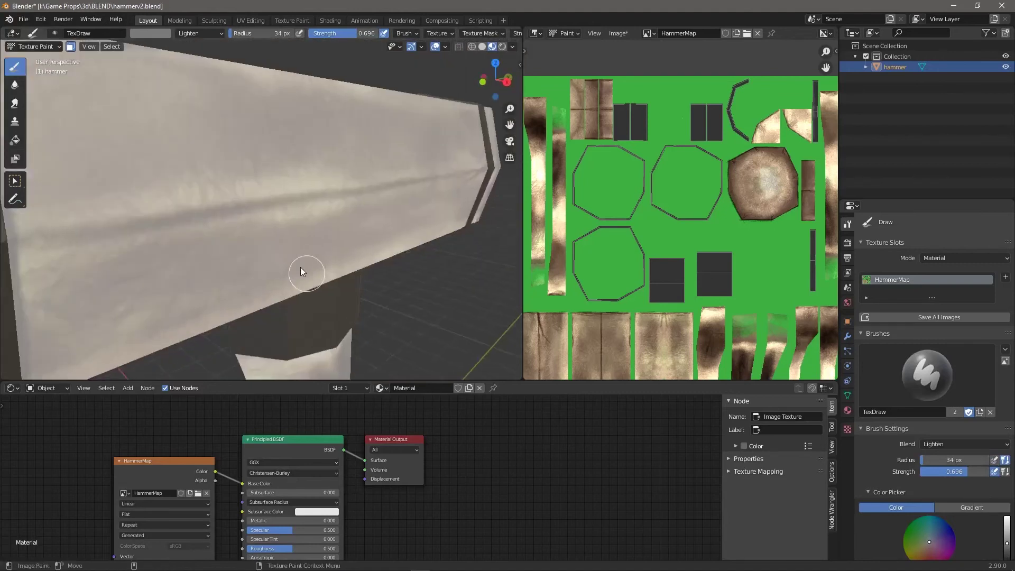
scroll(150, 284, down, 4)
scroll(159, 274, up, 4)
scroll(154, 277, down, 4)
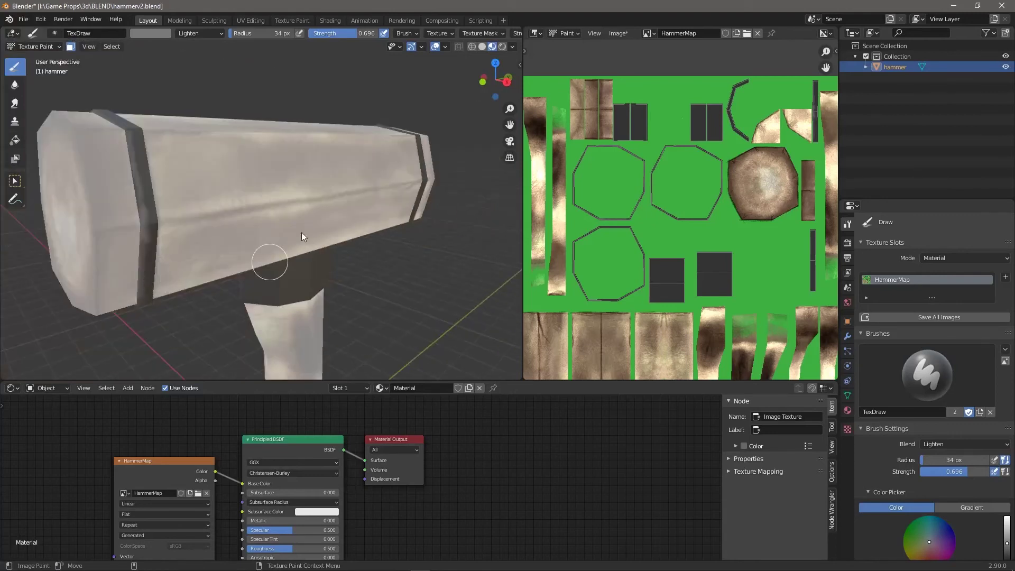
Step: Show the BrushA image in the image editor and examine its streak pattern
click(649, 33)
click(689, 52)
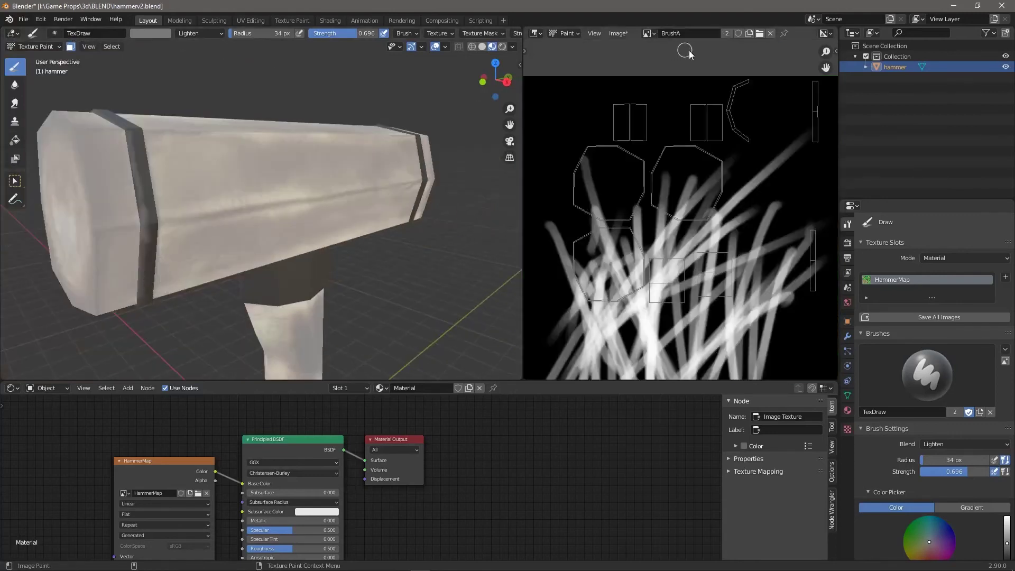
scroll(692, 241, down, 3)
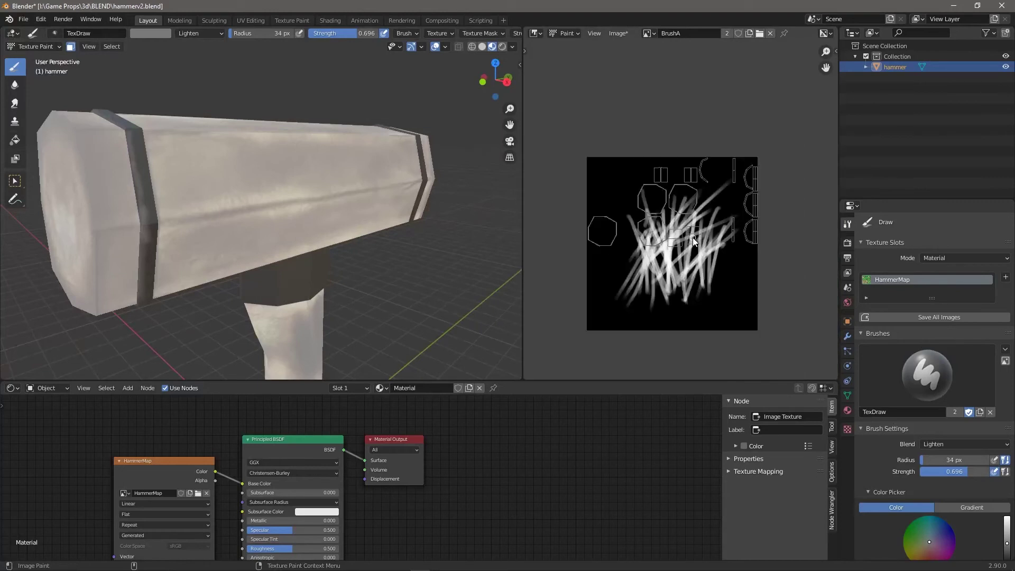
scroll(692, 237, up, 5)
scroll(691, 235, down, 2)
scroll(692, 234, down, 1)
scroll(691, 234, down, 2)
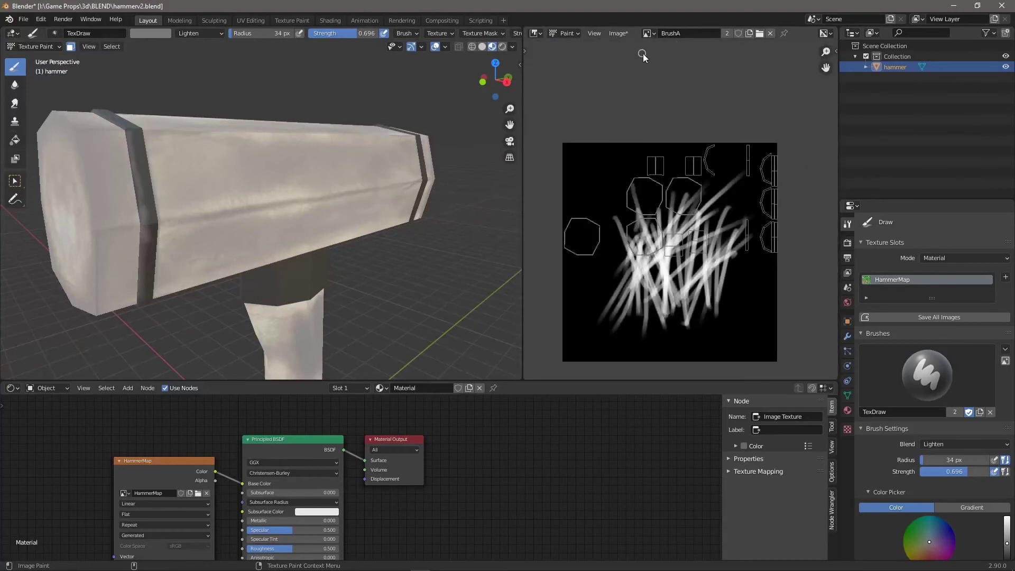
Step: Unlink BrushA from the image editor and create a new blank black image of 1024 x 1024 px
click(770, 33)
click(669, 34)
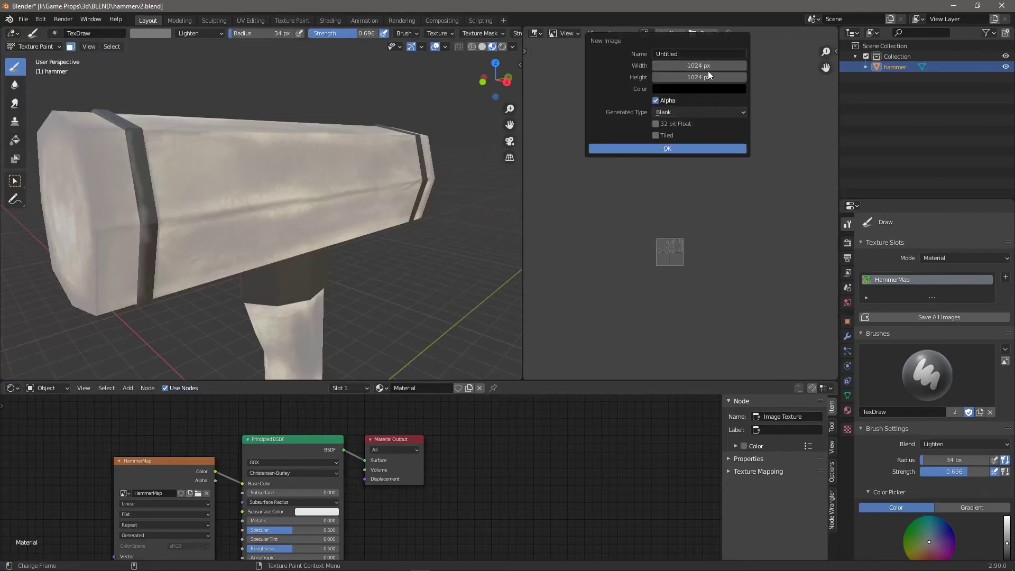
click(663, 148)
Step: Turn off the display of texture paint UVs over the new image
click(617, 33)
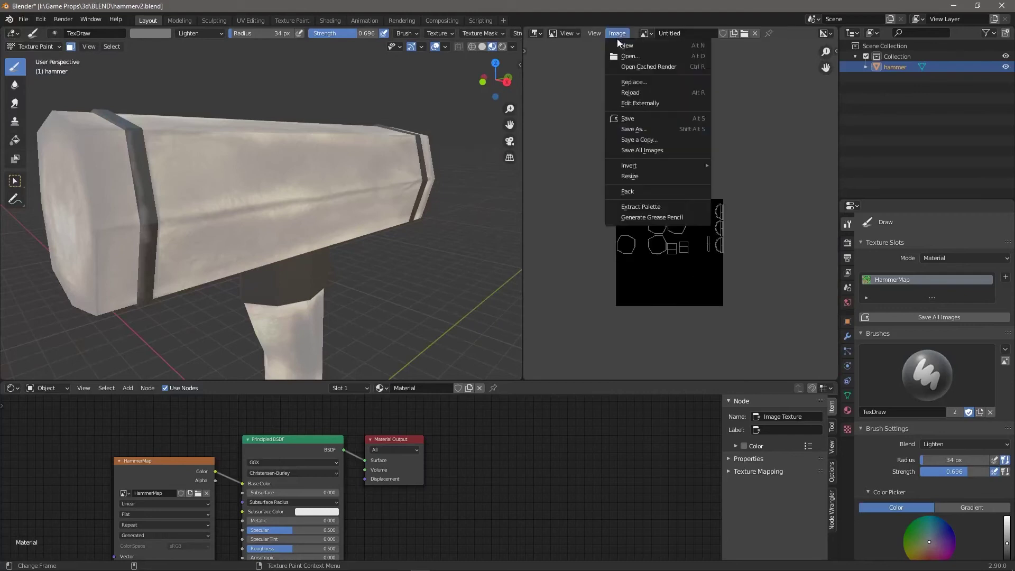
click(597, 33)
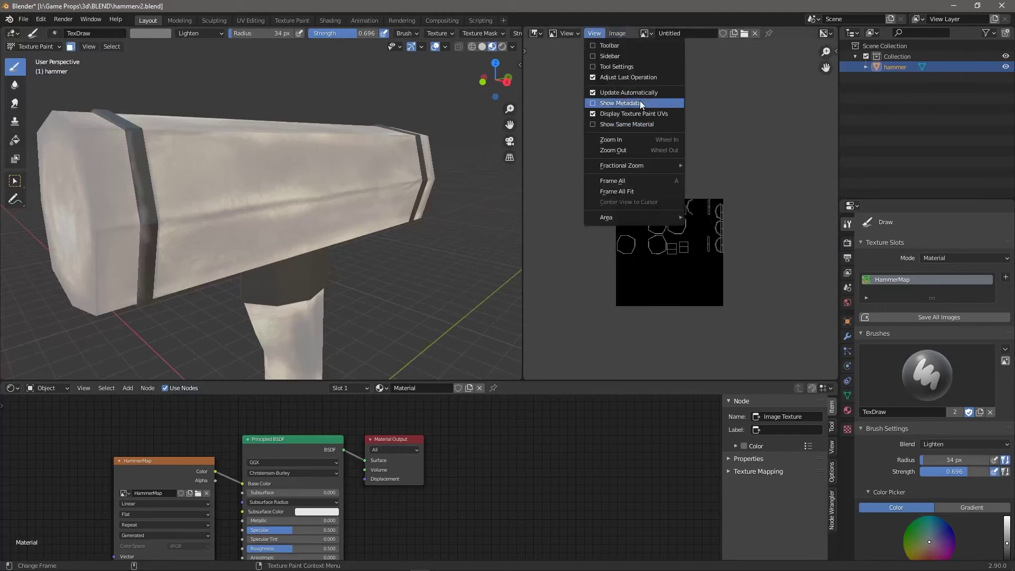
click(649, 114)
scroll(707, 210, up, 3)
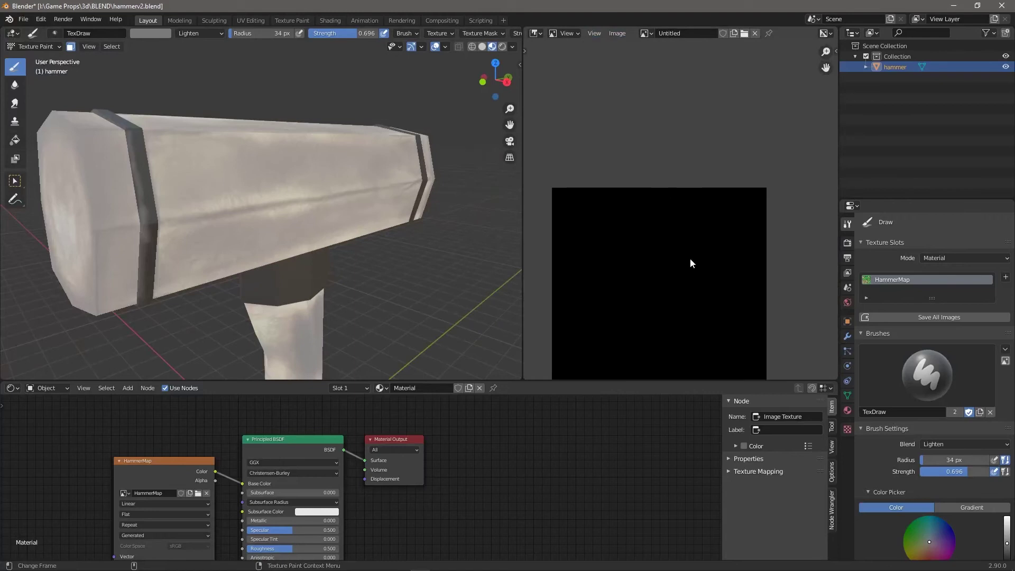
middle_drag(684, 264, 680, 191)
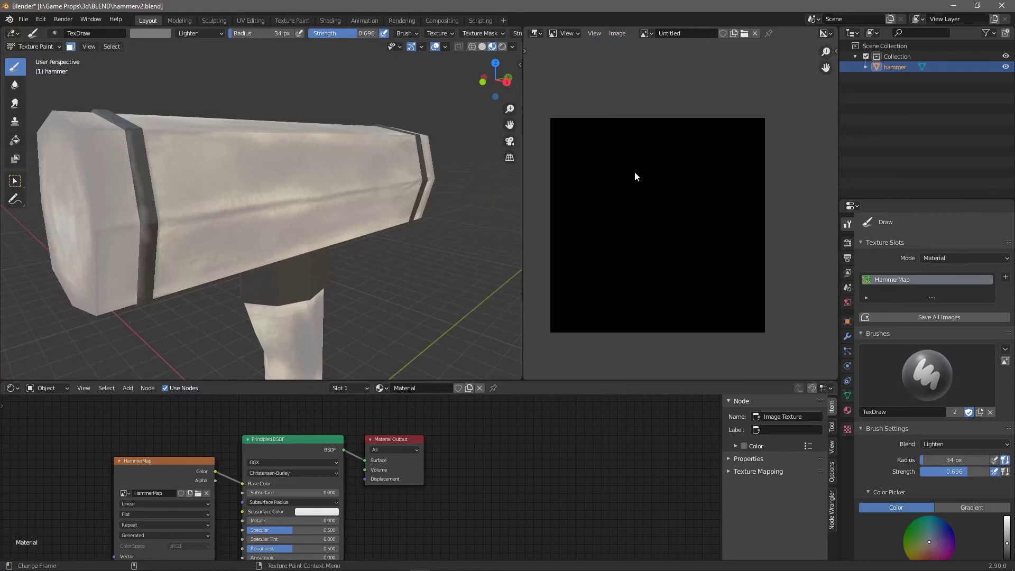
Step: Switch the image editor to Paint mode and paint a bright central vertical streak with fainter ones beside it, using a 50 px Lighten brush
click(653, 184)
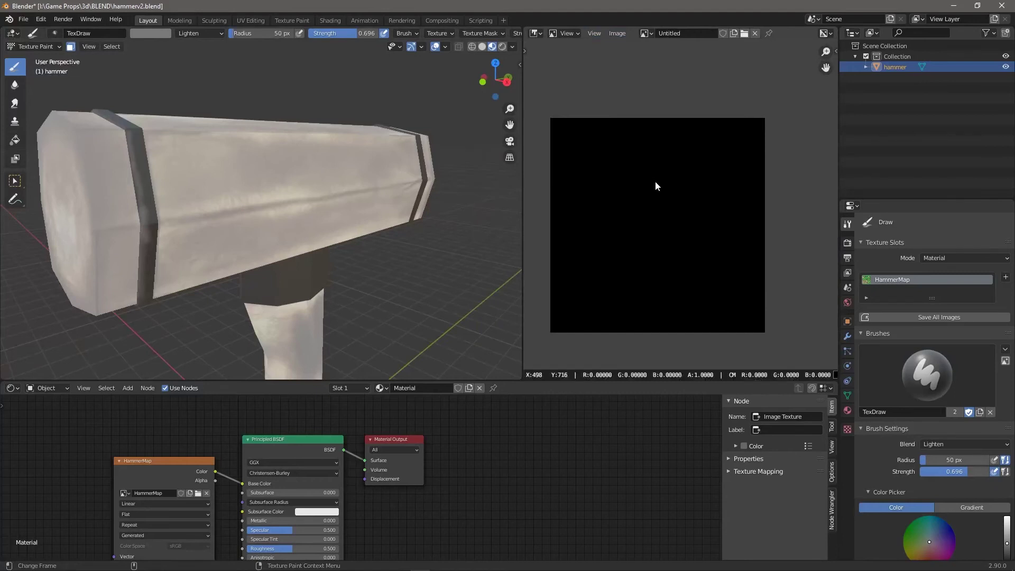
click(567, 34)
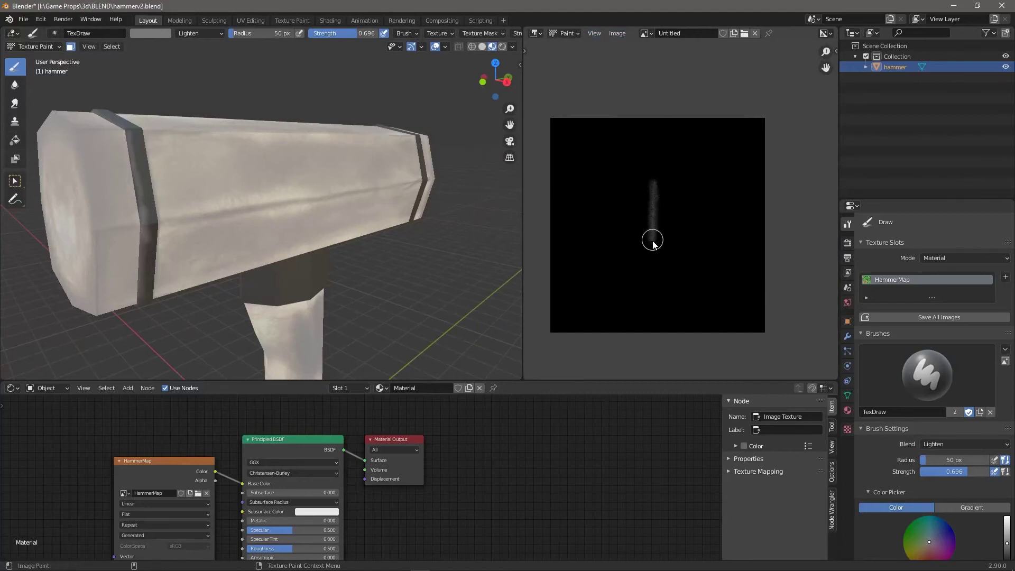
drag(651, 284, 651, 288)
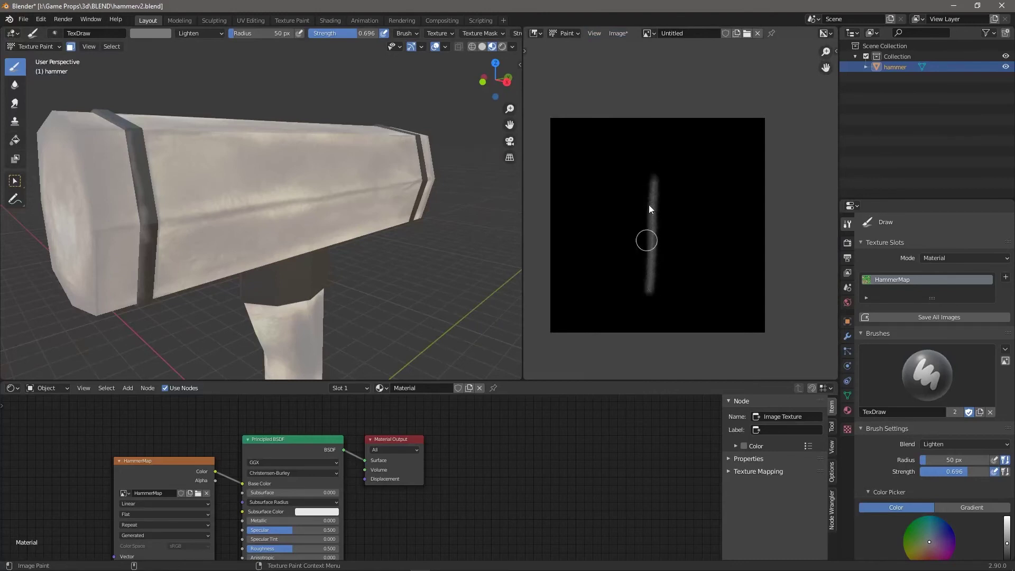
drag(655, 164, 652, 259)
mouse_move(649, 194)
mouse_down()
mouse_move(665, 176)
mouse_move(665, 192)
mouse_up()
drag(672, 255, 623, 271)
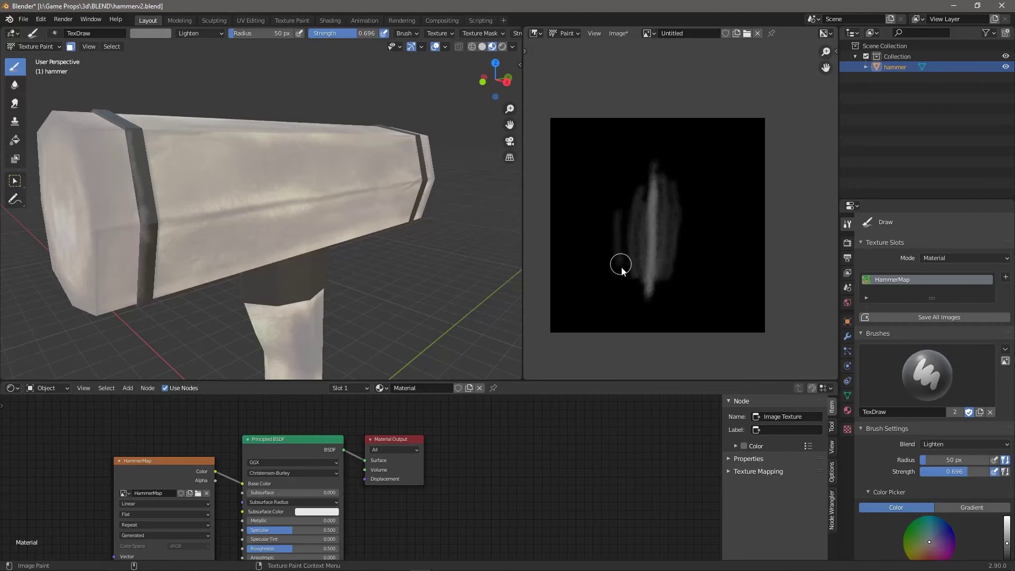
drag(707, 238, 703, 257)
Step: Soften the fainter outer streaks with the Smear tool, enlarging its radius to 101 px, and rename the image brushb
click(17, 101)
drag(596, 228, 605, 257)
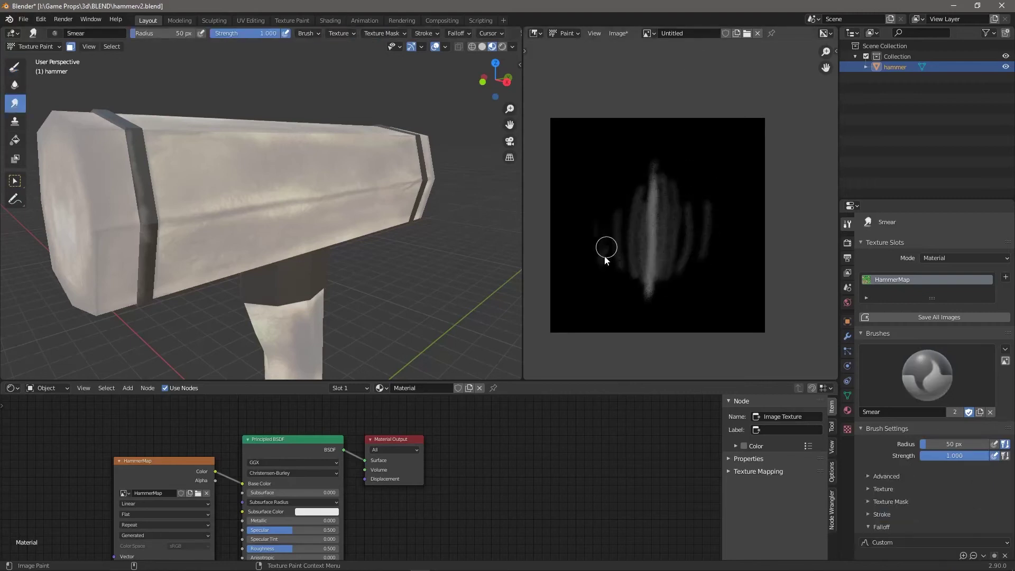
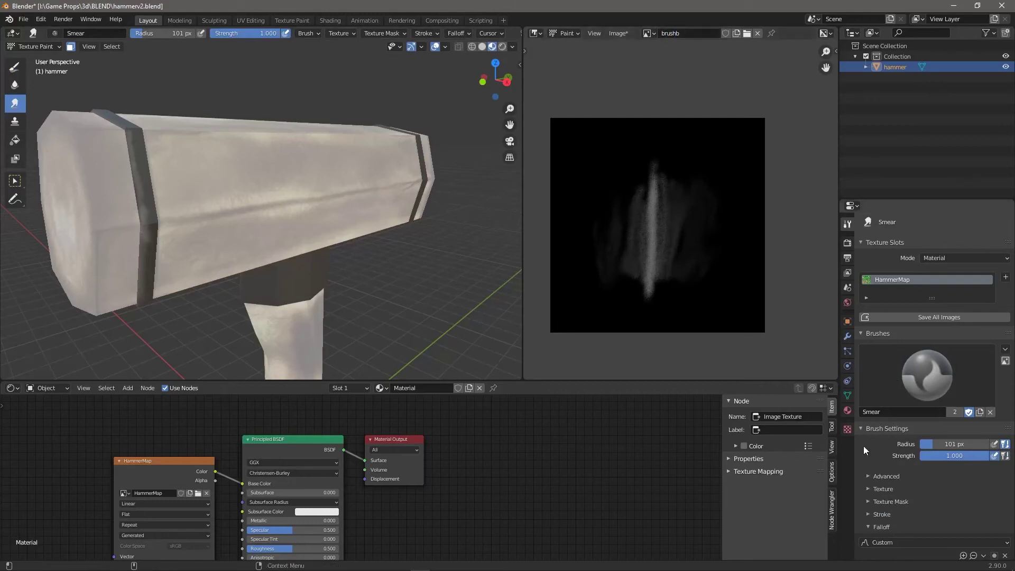
Step: Add a new texture as the Smear brush's texture mask and expand the brush's texture settings
click(849, 429)
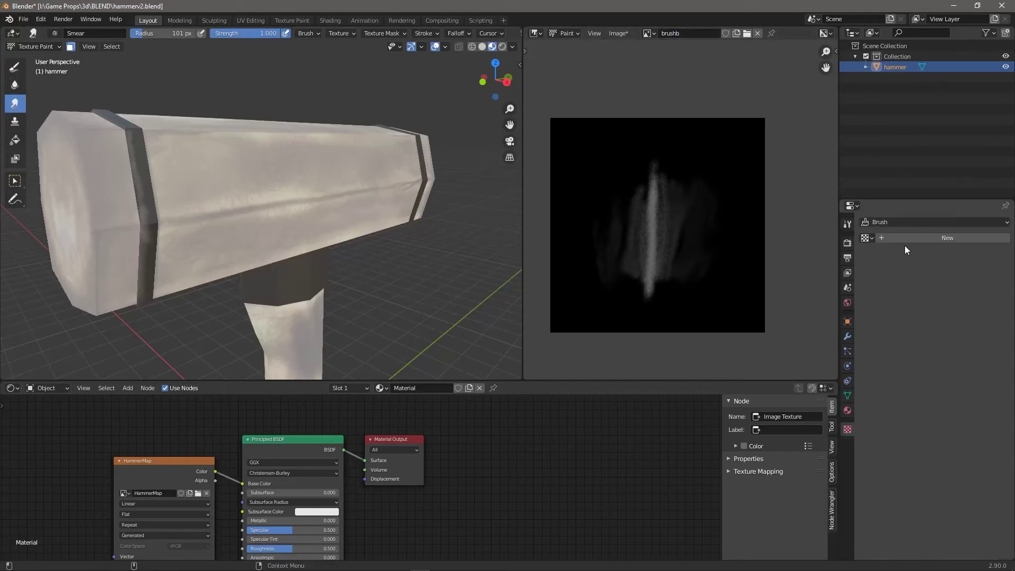
click(848, 223)
scroll(1014, 424, up, 1)
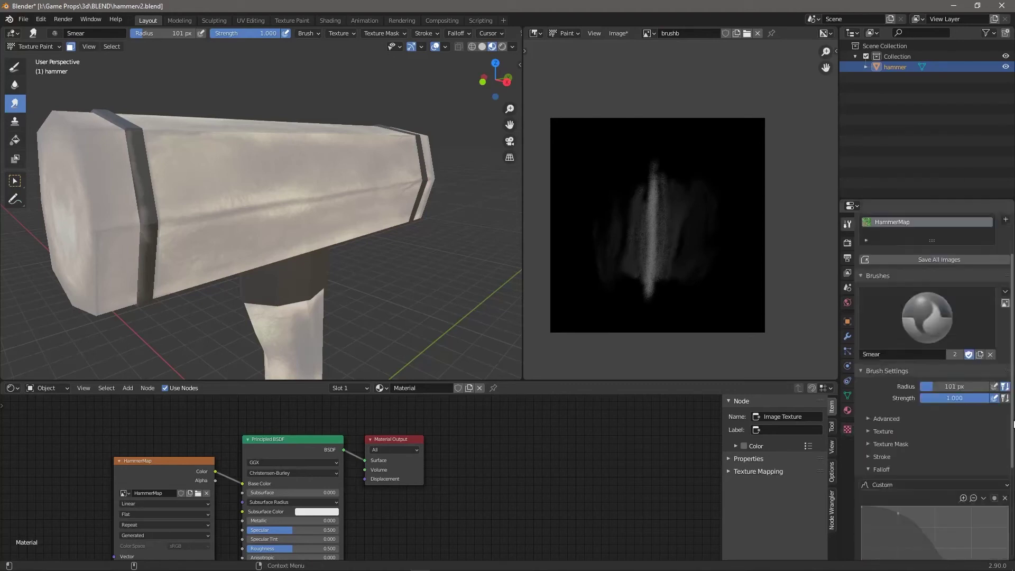
scroll(1014, 423, down, 5)
click(894, 299)
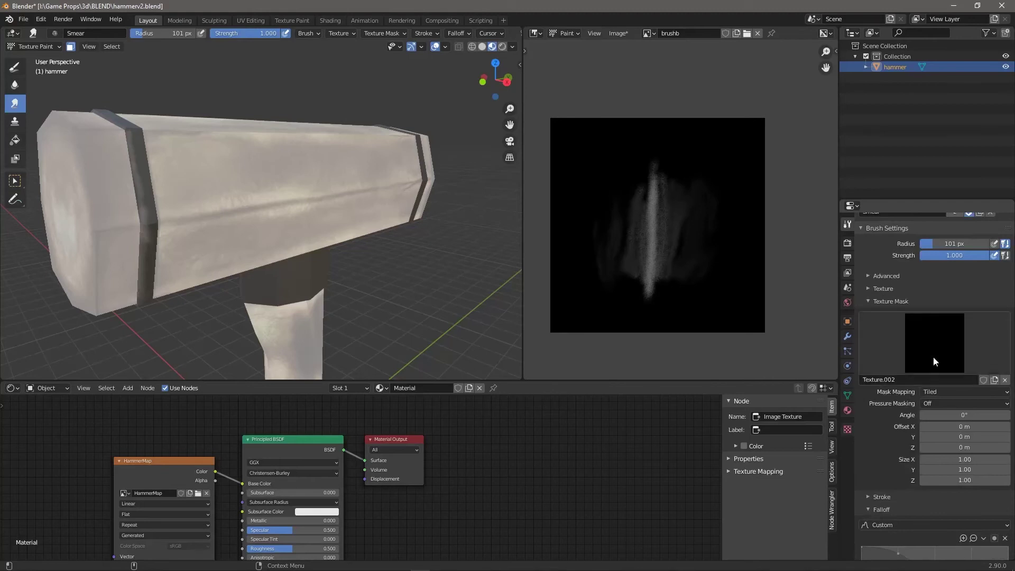
click(884, 289)
scroll(863, 424, down, 8)
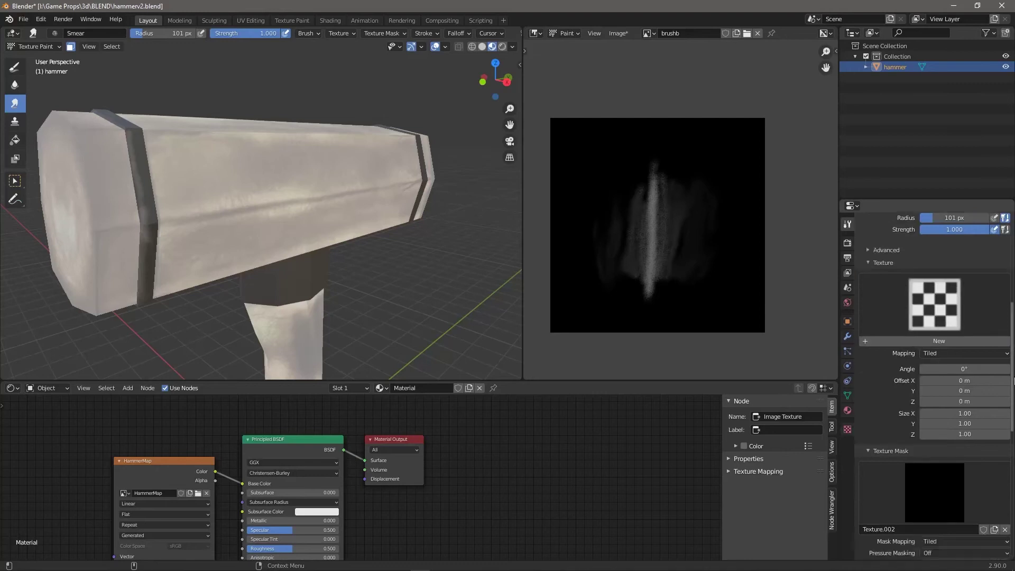
Step: Assign Texture.002 as the Smear brush's texture and use the brushb image as its source
click(848, 429)
click(867, 238)
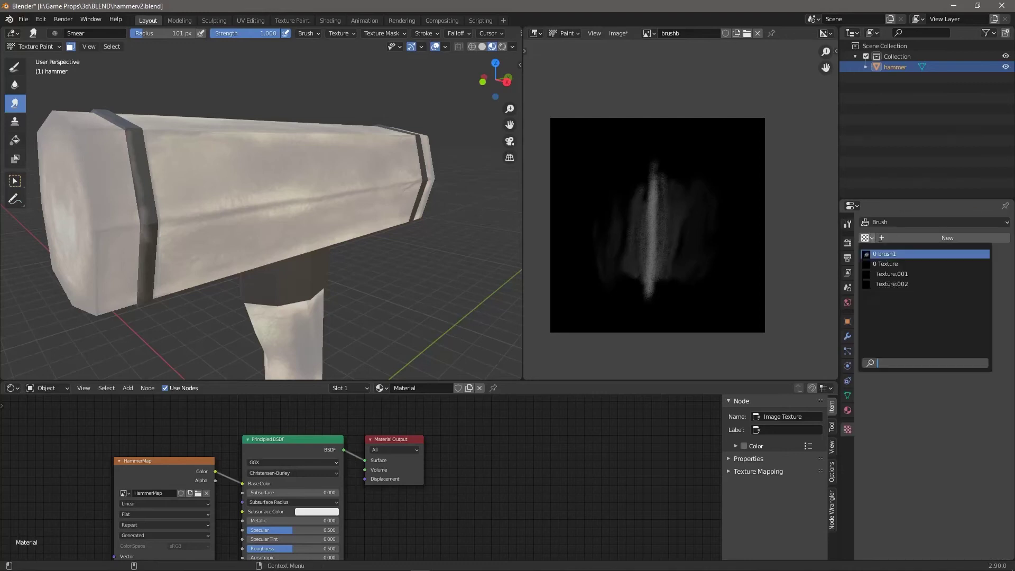
click(909, 284)
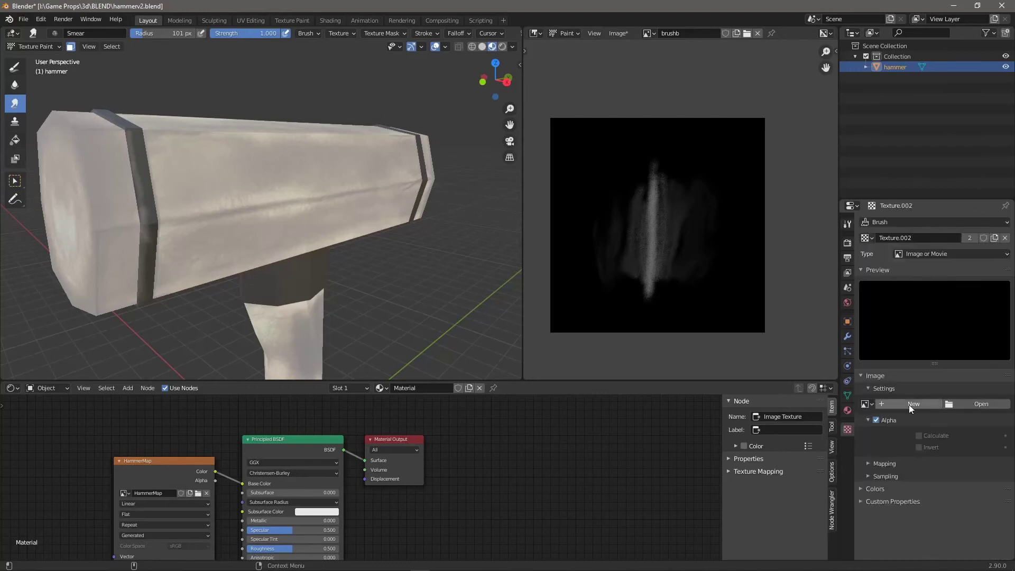
click(865, 403)
click(897, 427)
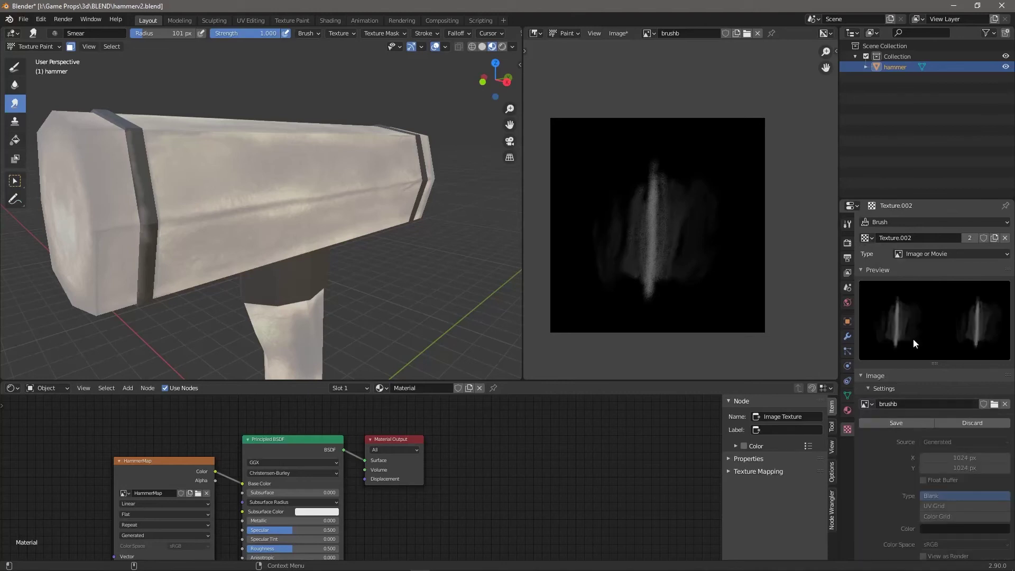
click(851, 224)
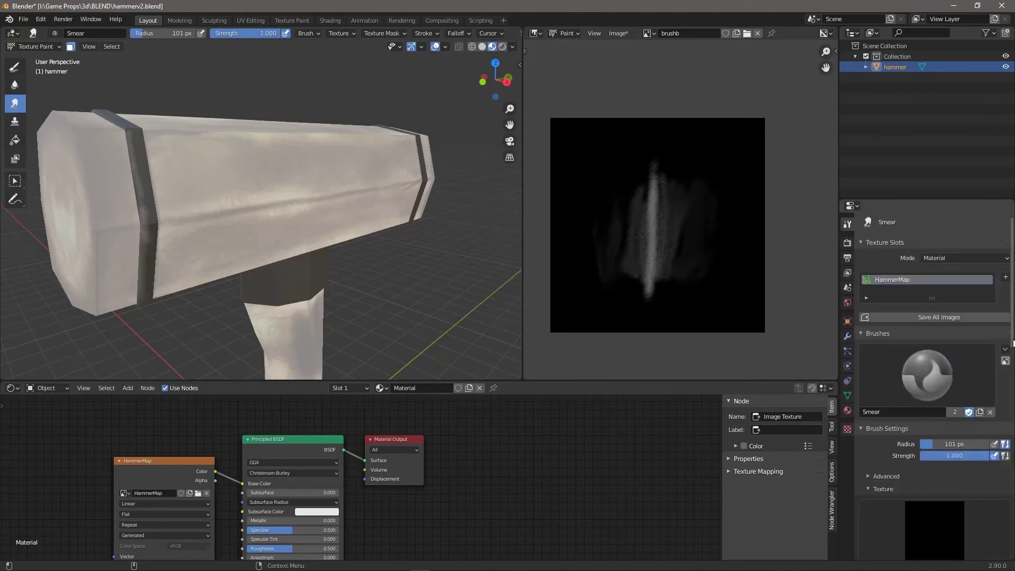
scroll(1011, 349, down, 8)
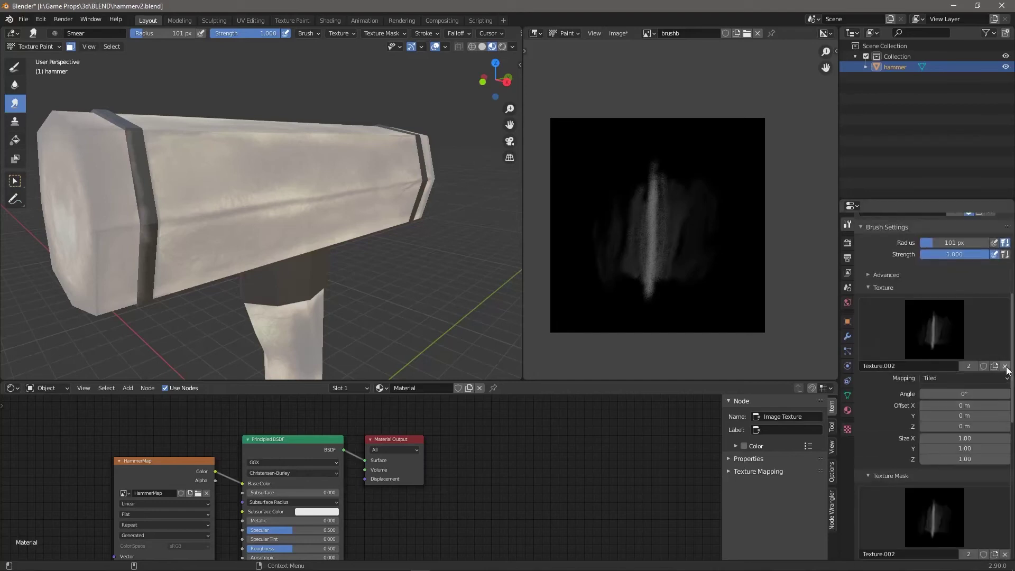
Step: Clear Texture.002 from the Smear brush's texture slot, leaving its mask assigned, and reduce the brush radius to 90 px
click(1006, 366)
scroll(931, 401, down, 6)
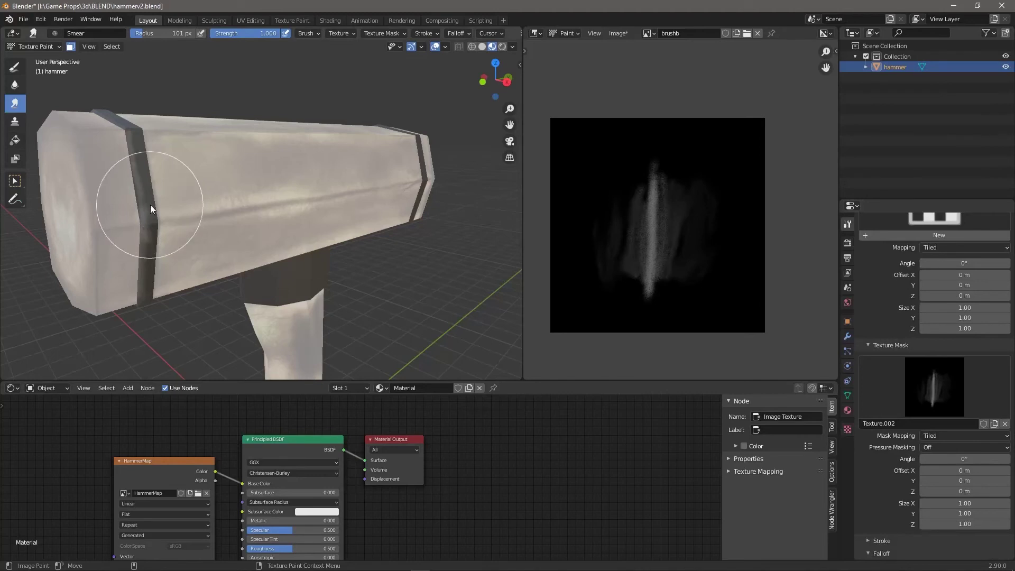
key(bracketleft)
scroll(150, 217, up, 5)
scroll(149, 221, down, 3)
scroll(149, 223, up, 3)
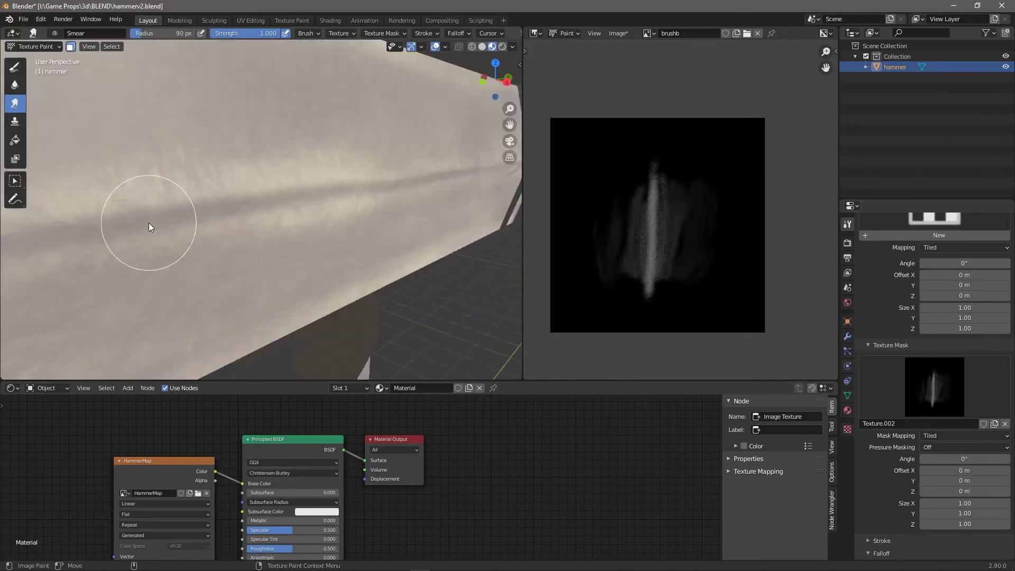
mouse_move(148, 233)
middle_down()
mouse_move(280, 222)
mouse_move(248, 225)
middle_up()
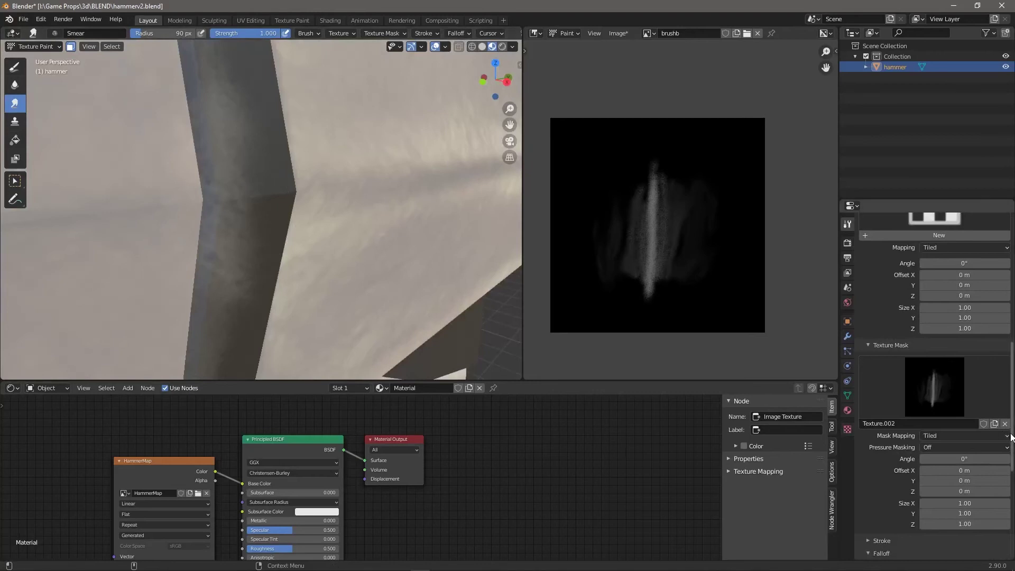
Step: Set the Smear brush's texture mask mapping to View Plane and enable random rotation for it
scroll(994, 428, down, 4)
click(951, 350)
click(950, 362)
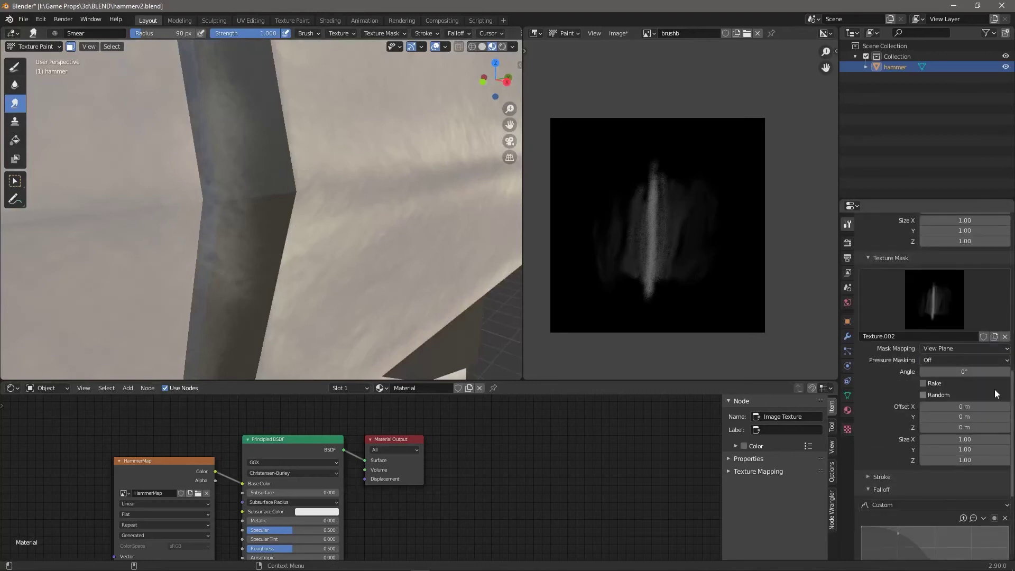
click(923, 395)
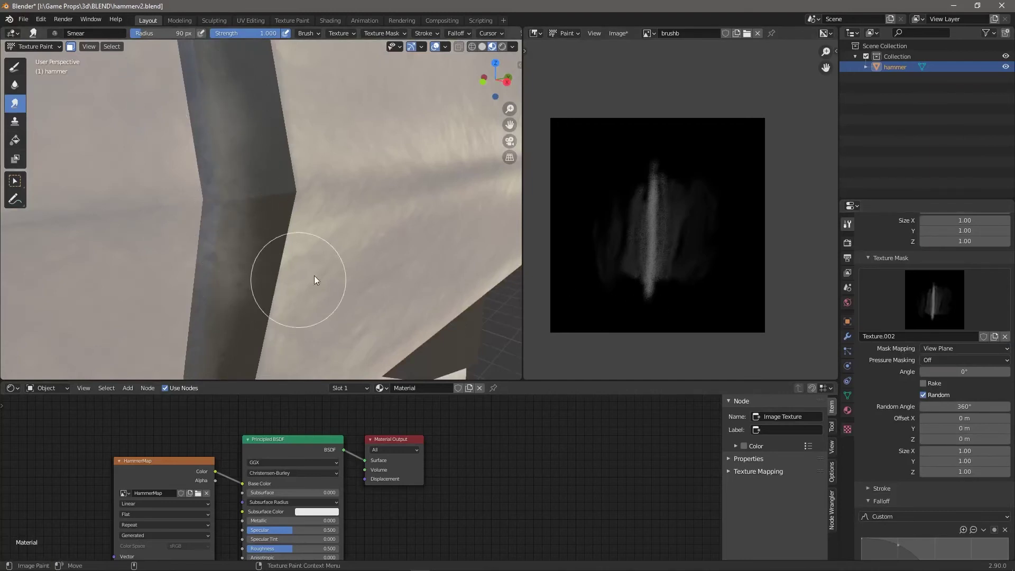
Step: Switch to the Draw tool and assign Texture.001 as its brush texture
click(15, 66)
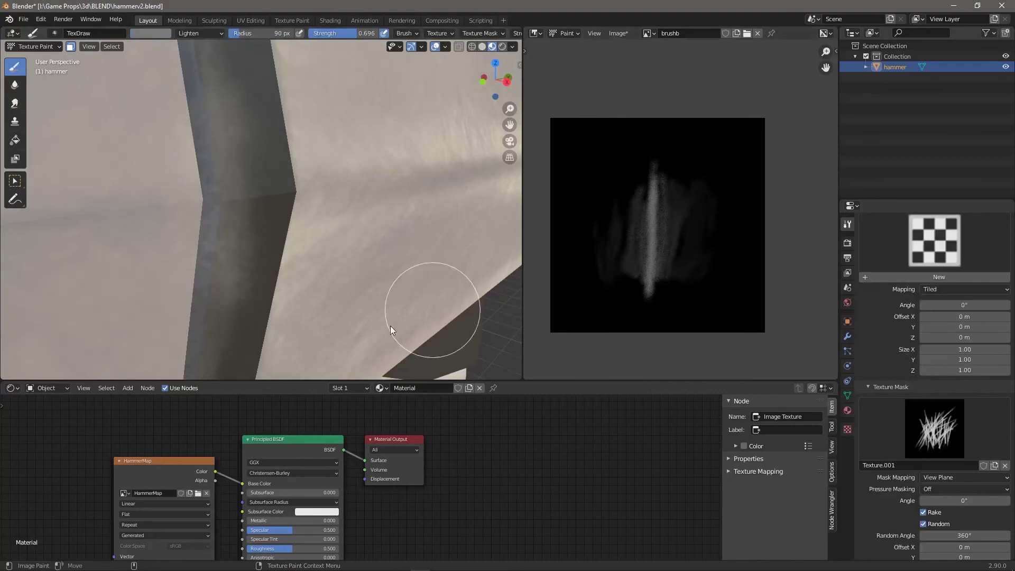
middle_drag(346, 339, 342, 317)
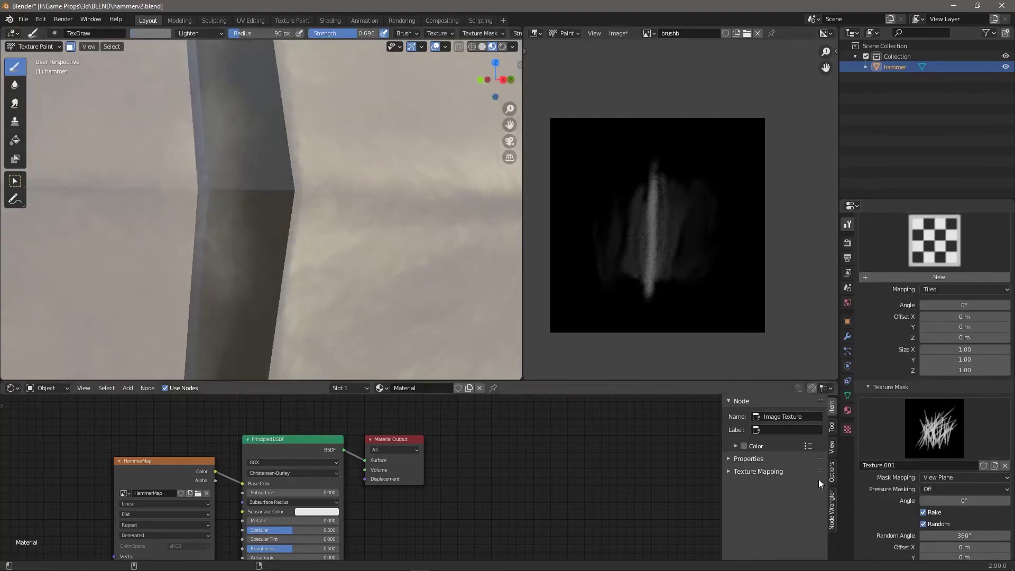
click(848, 429)
click(870, 238)
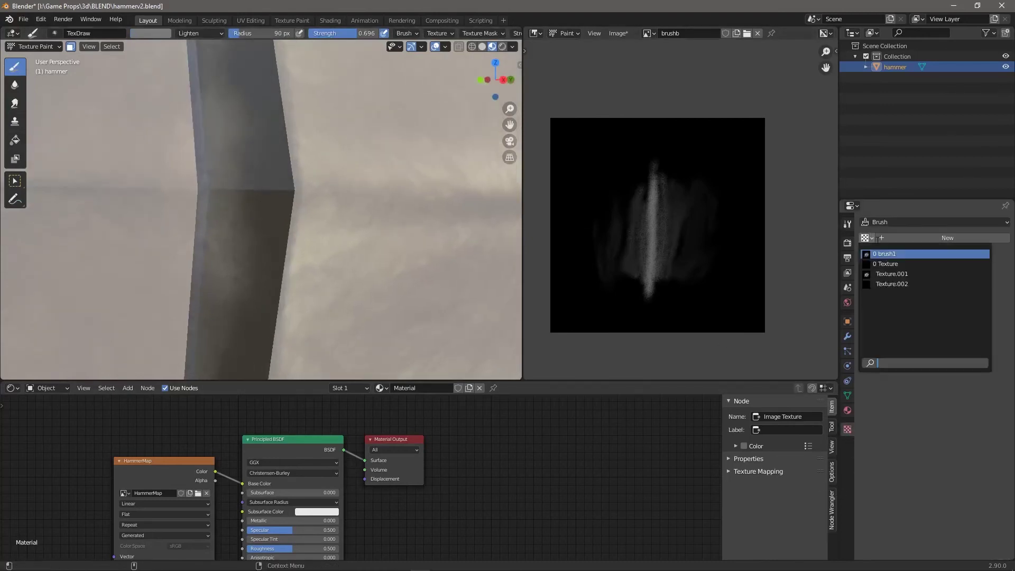
click(915, 274)
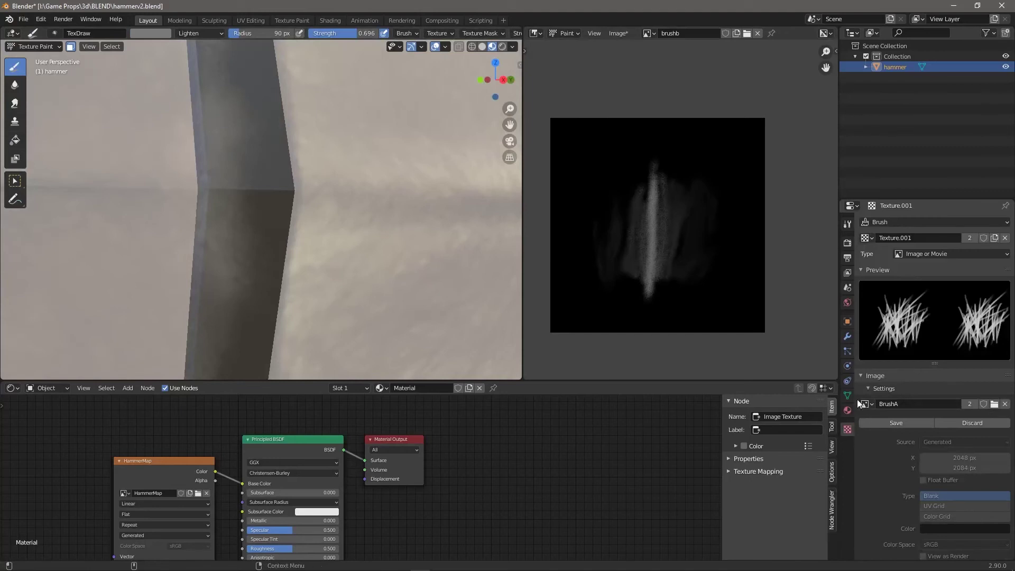
Step: Clear Texture.001 from the Draw brush's texture slot while leaving its texture mask assigned
click(848, 226)
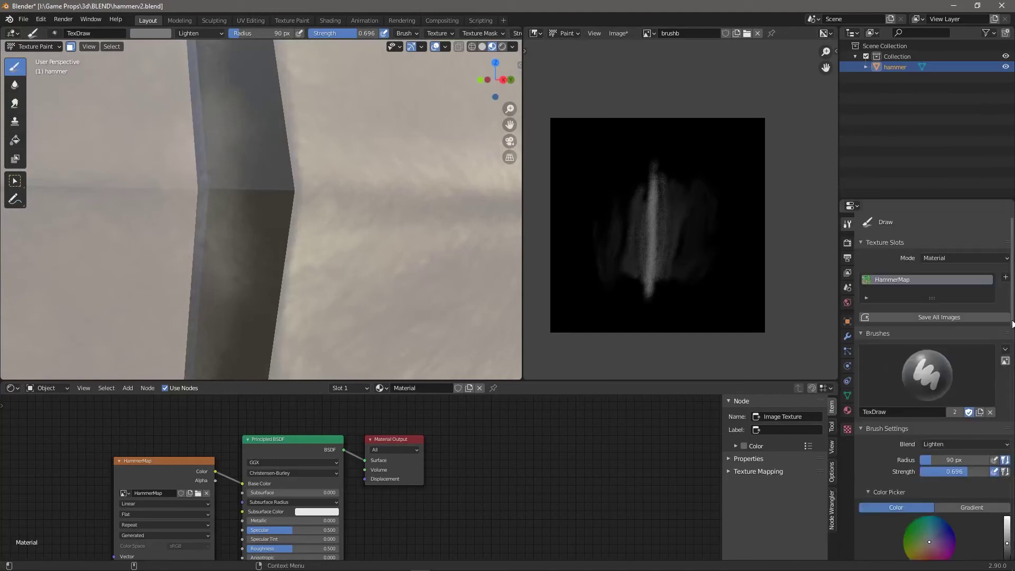
scroll(1014, 396, down, 5)
scroll(1013, 396, down, 8)
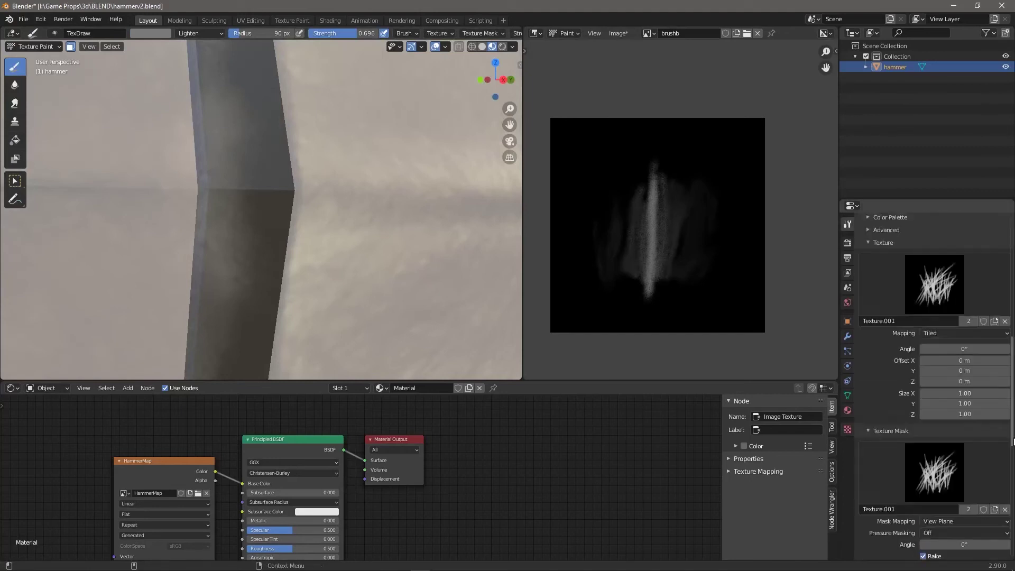
click(1005, 317)
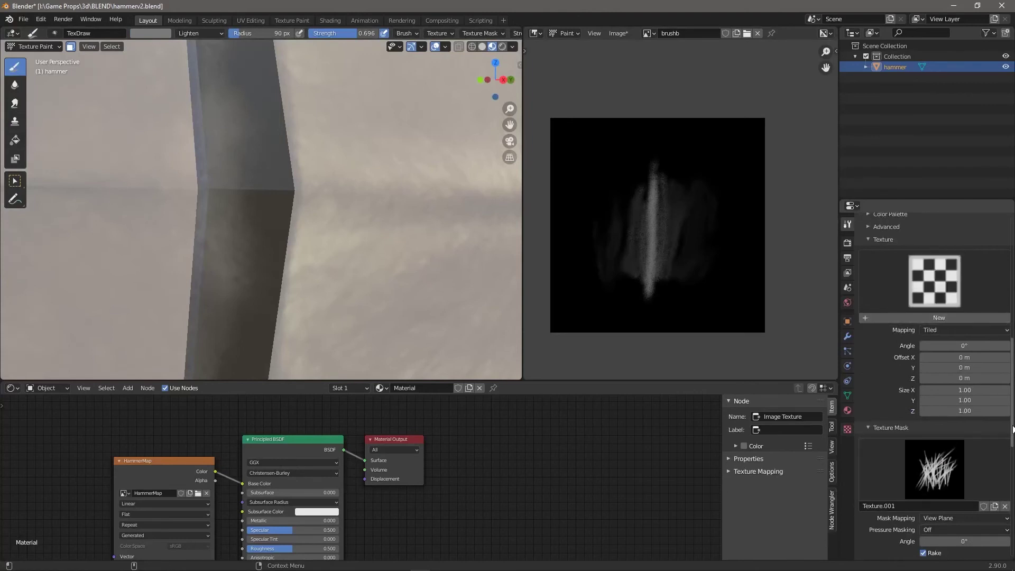
scroll(1013, 465, down, 3)
scroll(1013, 465, down, 2)
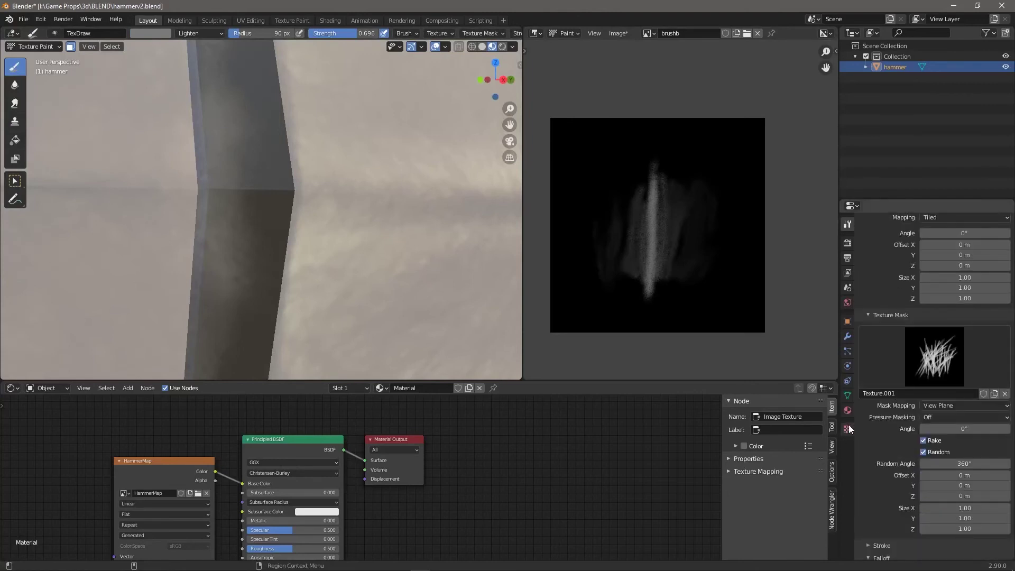
Step: Select Texture.001 for the Draw brush again and change its source image from BrushA to brushb
click(847, 430)
click(867, 239)
click(879, 275)
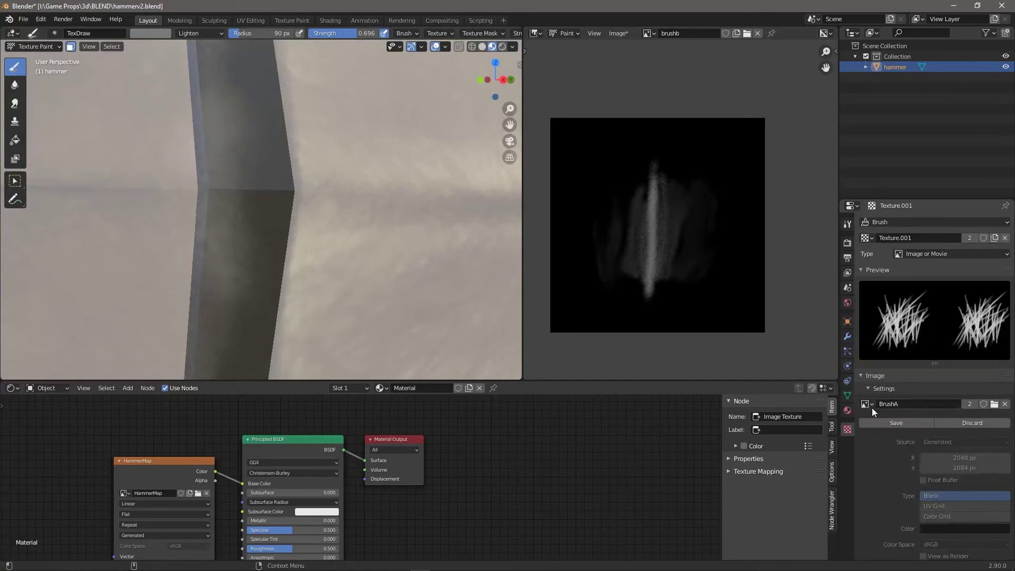
click(869, 405)
click(878, 431)
click(848, 224)
scroll(1012, 322, down, 10)
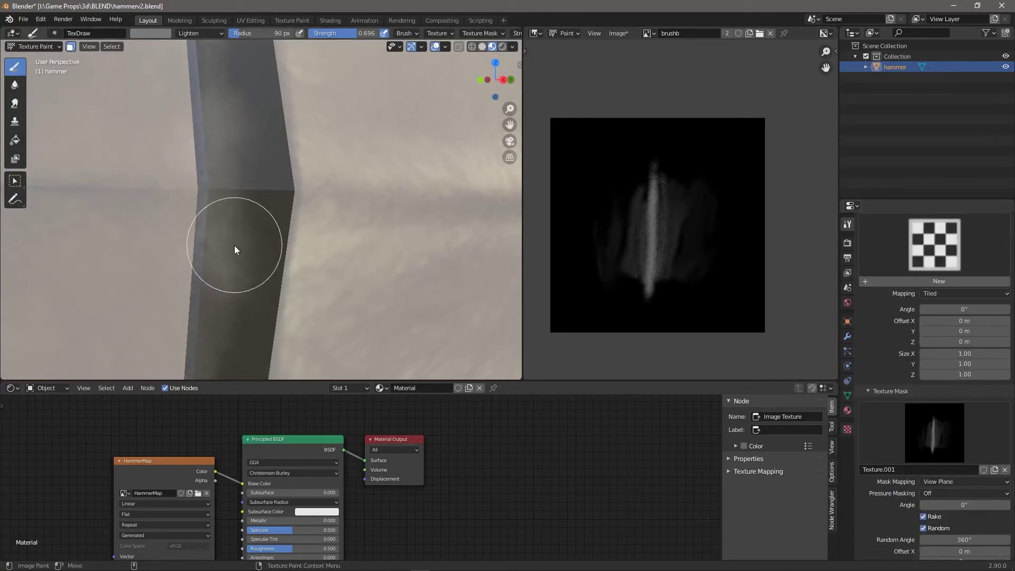
Step: Raise the Draw brush strength to 0.881 and lighten the head's dark metal band, reducing the radius to 25 px
drag(331, 35, 344, 34)
drag(288, 238, 297, 330)
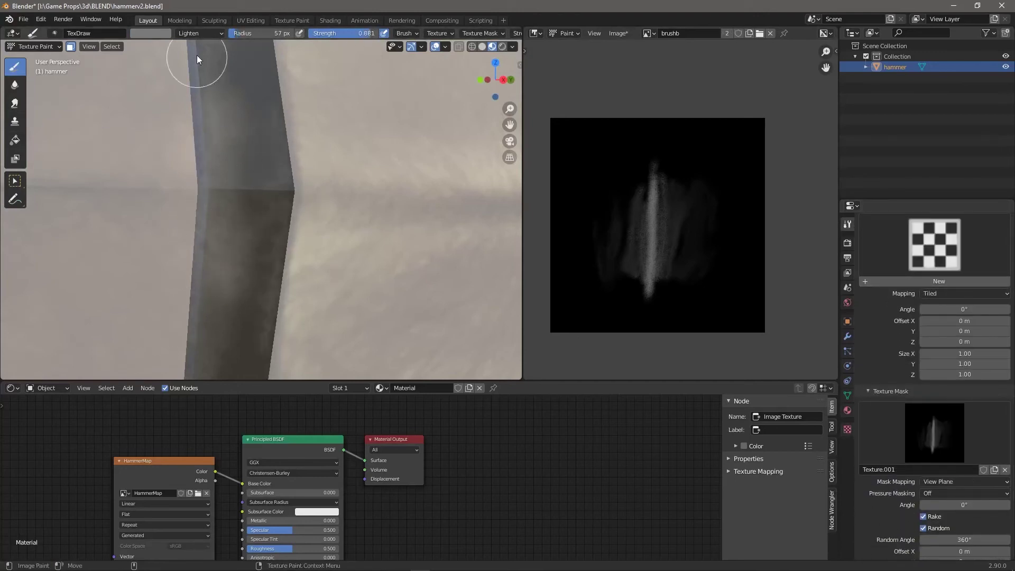
scroll(259, 286, down, 5)
key(bracketleft)
key(bracketleft)
middle_drag(282, 320, 264, 198)
middle_drag(258, 323, 325, 202)
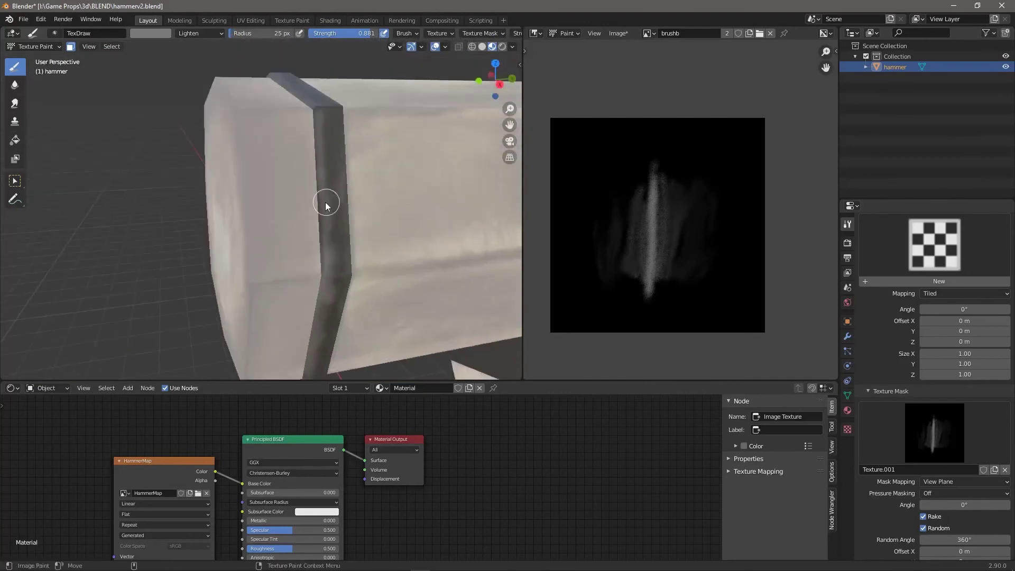
middle_drag(388, 170, 433, 101)
middle_drag(500, 48, 410, 145)
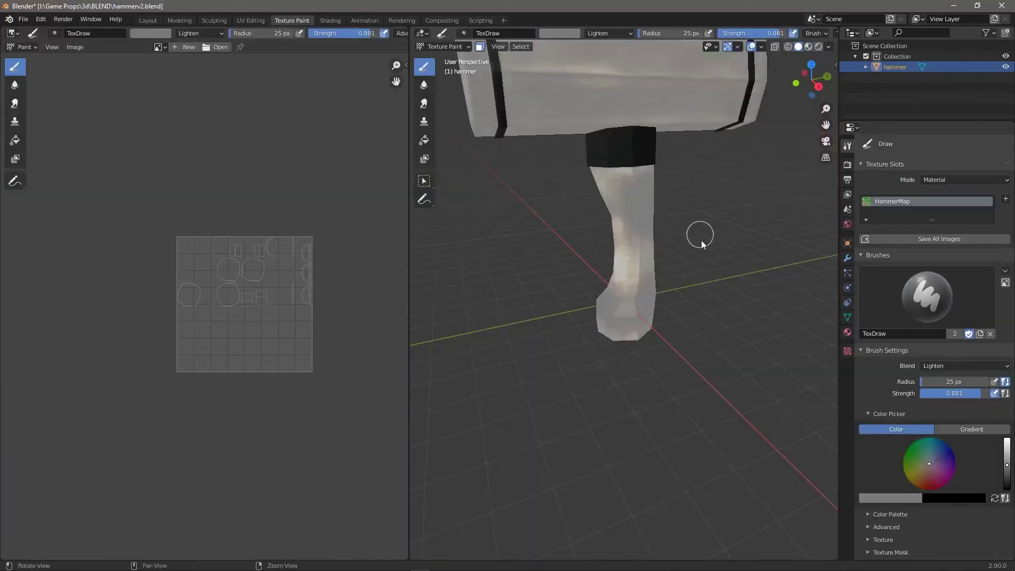
Step: In the Texture Paint workspace, display HammerMap in the image editor and examine the hammer's metal bands
middle_drag(698, 236, 706, 262)
click(158, 47)
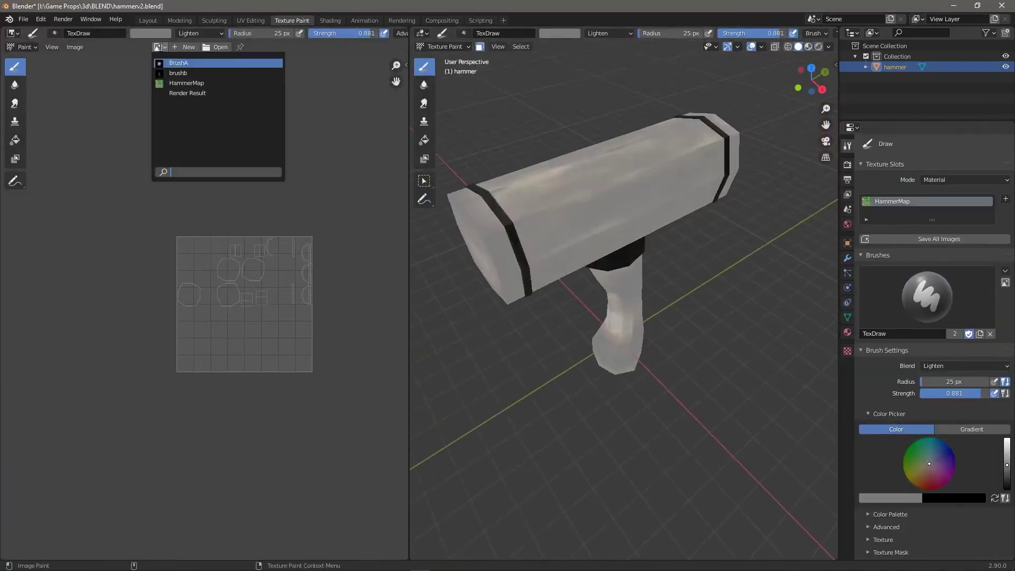
click(186, 83)
scroll(509, 242, up, 5)
middle_drag(509, 242, 724, 367)
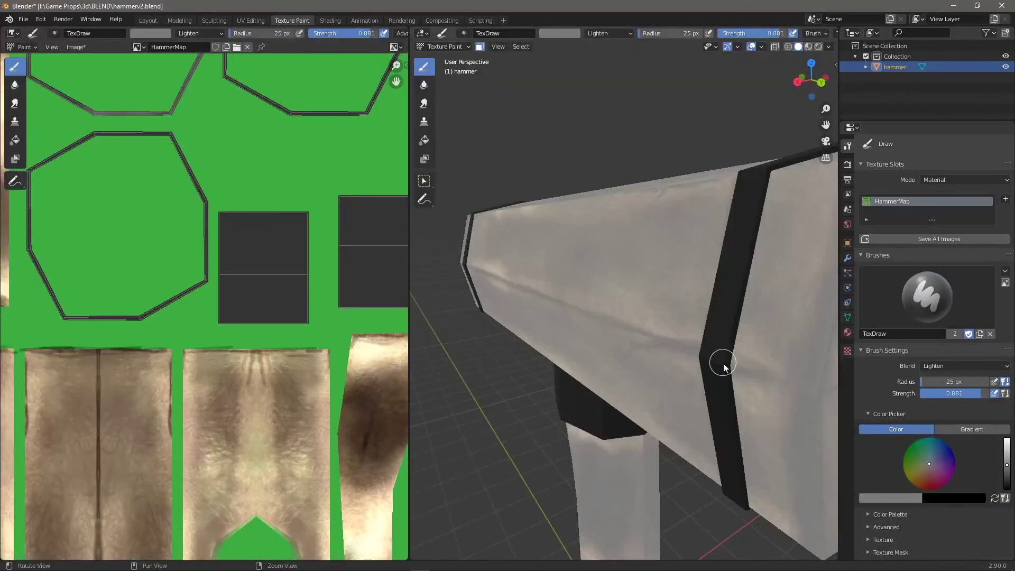
mouse_move(724, 368)
middle_down()
mouse_move(730, 389)
mouse_move(585, 185)
mouse_move(623, 256)
mouse_move(556, 369)
mouse_move(671, 295)
mouse_move(617, 315)
mouse_move(705, 351)
mouse_move(726, 451)
mouse_move(798, 262)
middle_up()
scroll(617, 315, down, 4)
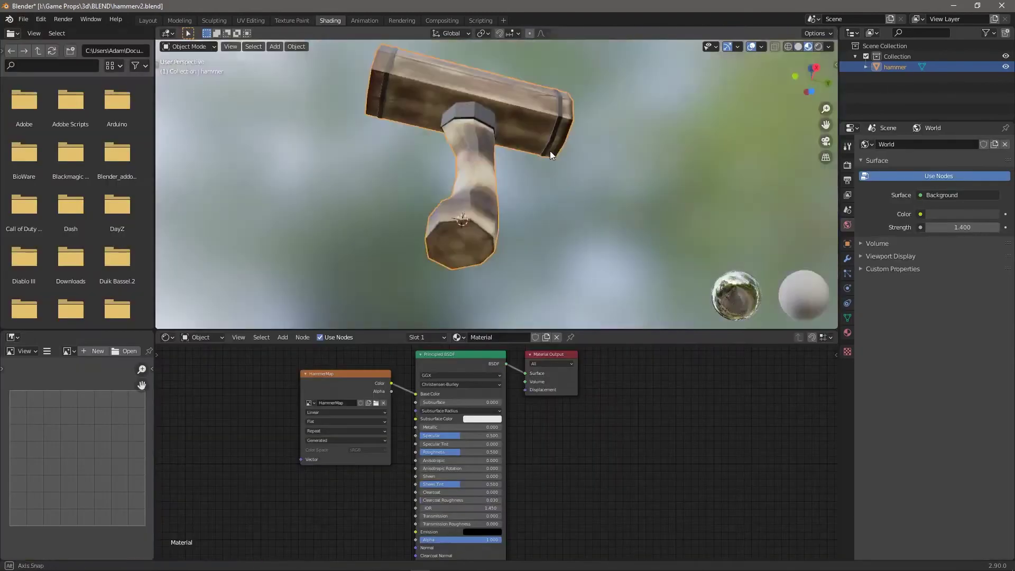
Step: Check the hammer in the Shading workspace, then return to the Layout workspace and put it in Texture Paint mode
mouse_move(550, 151)
middle_down()
mouse_move(471, 93)
mouse_move(533, 226)
middle_up()
scroll(516, 217, down, 5)
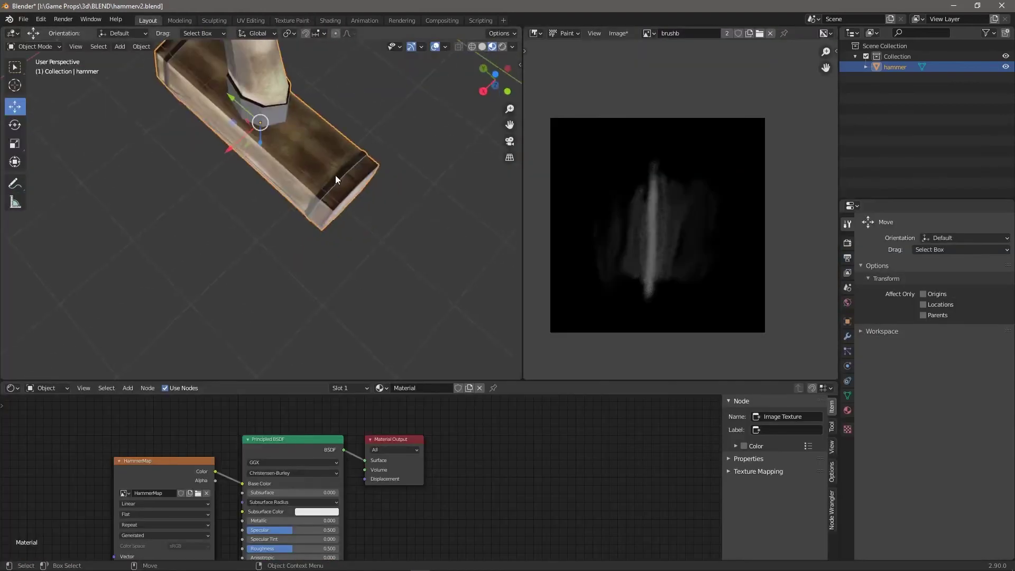
scroll(335, 175, up, 5)
mouse_move(335, 175)
middle_down()
mouse_move(239, 258)
mouse_move(278, 170)
mouse_move(420, 167)
mouse_move(269, 241)
middle_up()
click(36, 46)
click(43, 115)
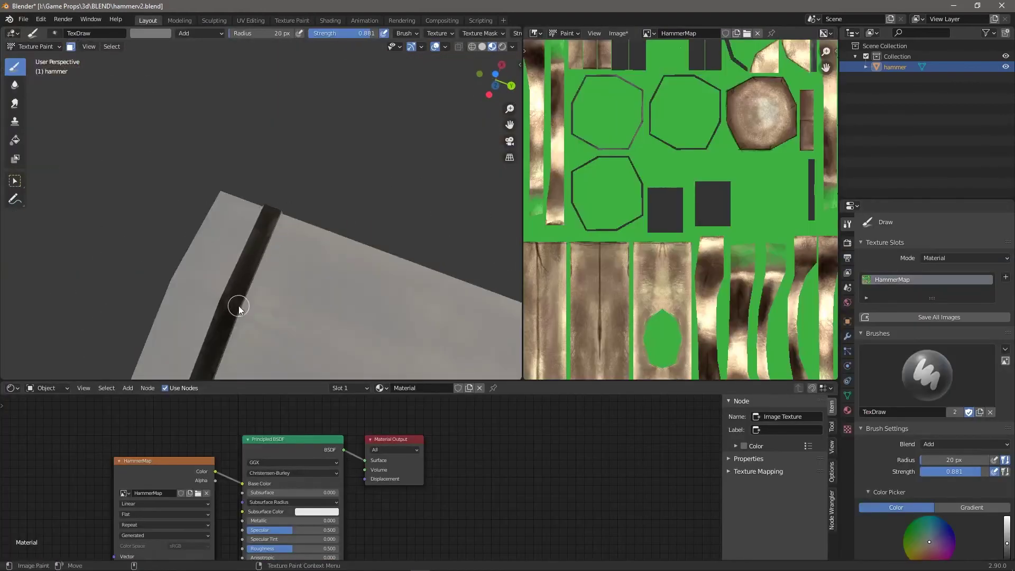
Step: Paint faint light wear around the corners of the dark metal band with a 20 px Add brush
middle_drag(365, 186, 257, 181)
scroll(257, 181, up, 6)
middle_drag(413, 135, 202, 256)
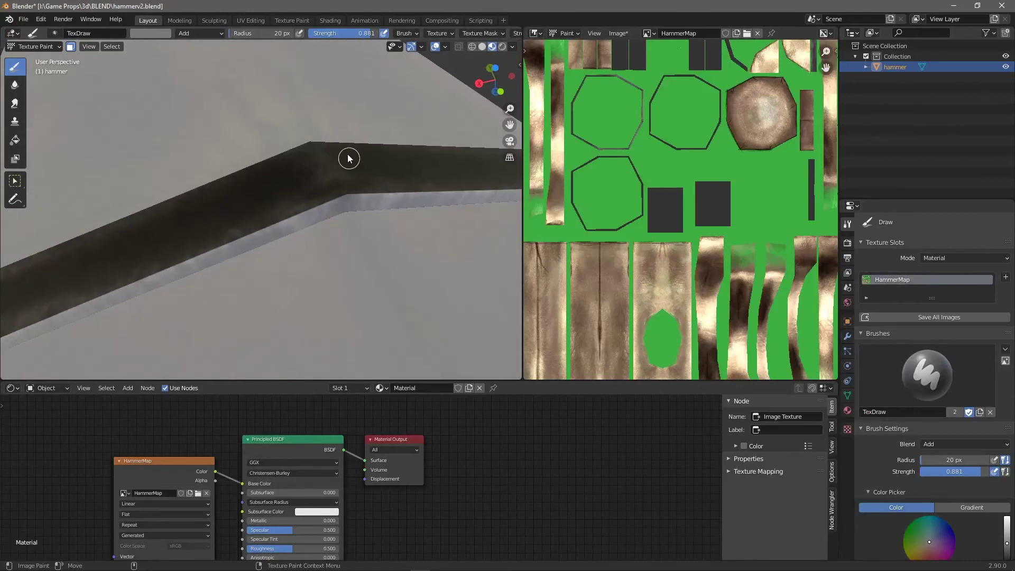
middle_drag(334, 204, 231, 223)
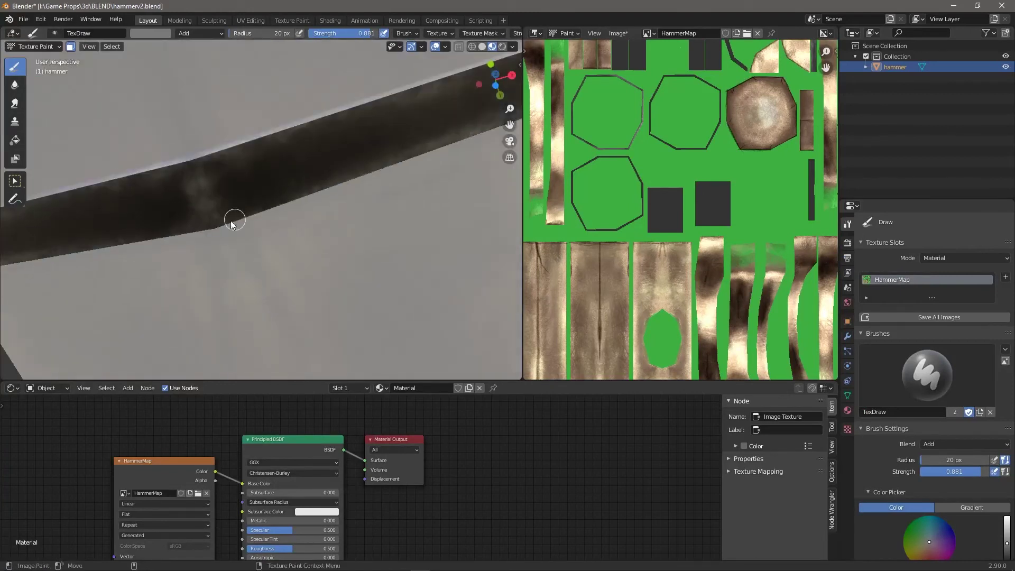
middle_drag(415, 213, 340, 296)
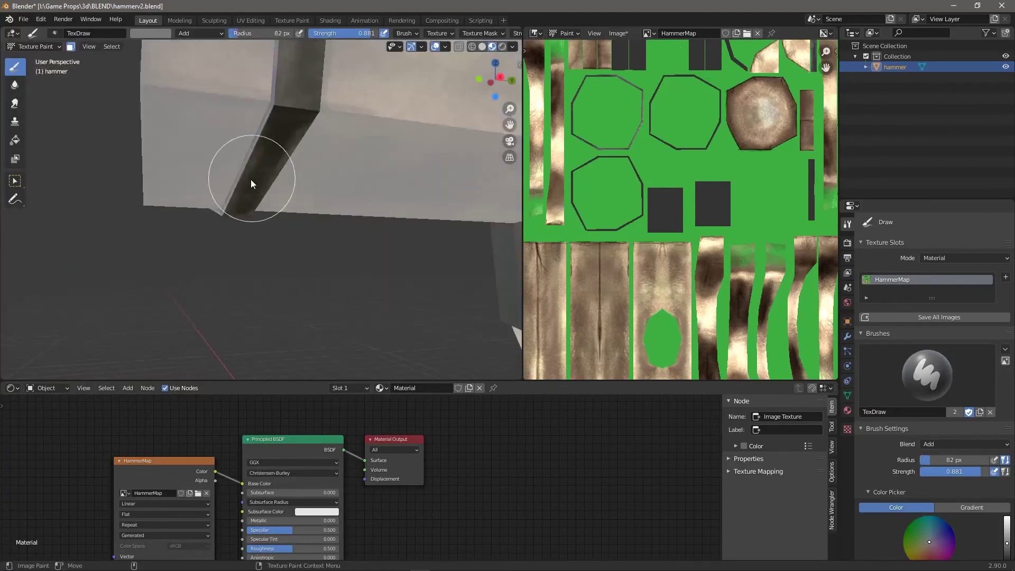
Step: Set the Add brush's radius to 46 px and paint light streaks along the metal band's lower faces
key(bracketleft)
key(bracketleft)
key(bracketleft)
key(bracketleft)
key(bracketleft)
drag(1013, 298, 1014, 370)
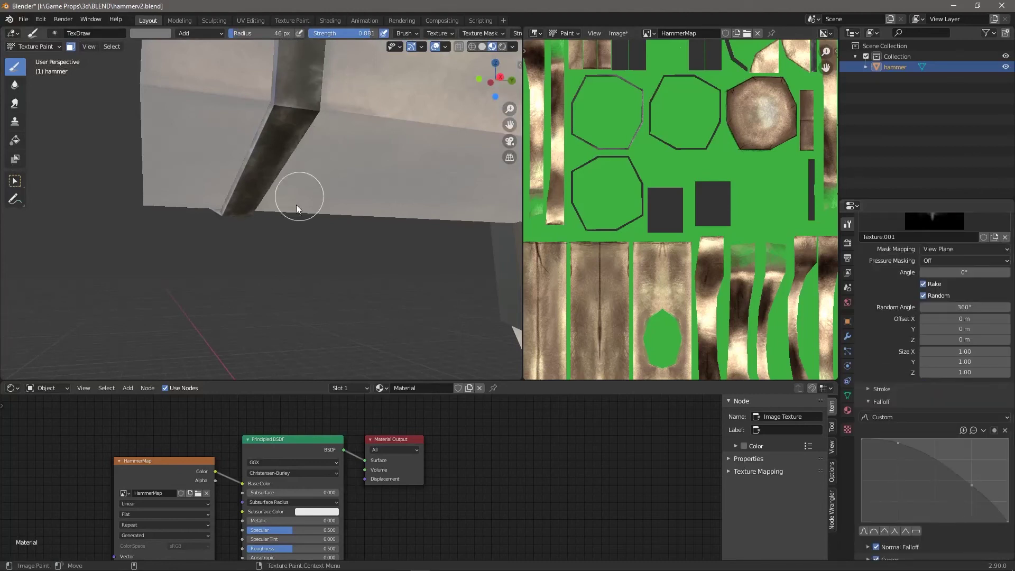
middle_drag(297, 204, 283, 174)
middle_drag(218, 340, 414, 172)
mouse_move(378, 144)
mouse_down()
mouse_move(403, 107)
mouse_move(406, 217)
mouse_up()
mouse_move(381, 185)
middle_down()
mouse_move(406, 194)
mouse_move(377, 177)
middle_up()
drag(384, 174, 378, 232)
middle_drag(378, 233, 430, 253)
Step: Paint brighter streaks down the metal band's side face with a 45 px Add brush
mouse_move(347, 148)
middle_down()
mouse_move(386, 201)
mouse_move(373, 146)
mouse_move(295, 140)
middle_up()
key(f)
click(355, 154)
middle_drag(323, 265, 294, 296)
drag(324, 238, 317, 283)
click(201, 33)
click(204, 150)
key(f)
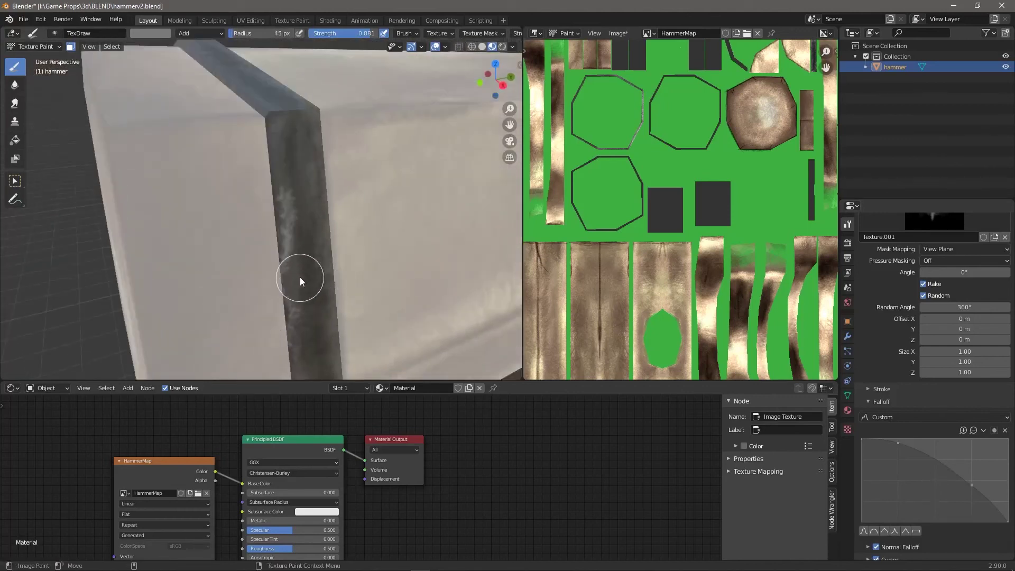
click(302, 279)
drag(303, 317, 331, 297)
Step: Paint highlights along the metal band across the top of the head, reducing the brush radius to 16 px
scroll(330, 211, down, 5)
middle_drag(329, 116, 331, 173)
drag(203, 195, 267, 349)
key(f)
click(253, 322)
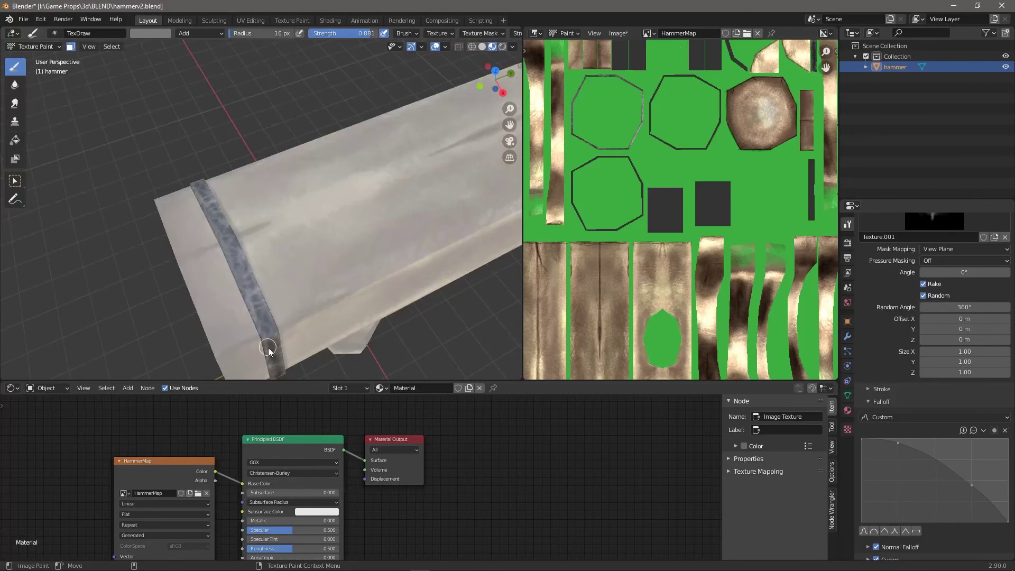
click(200, 34)
click(204, 82)
drag(249, 297, 263, 299)
middle_drag(261, 292, 354, 241)
scroll(267, 283, down, 6)
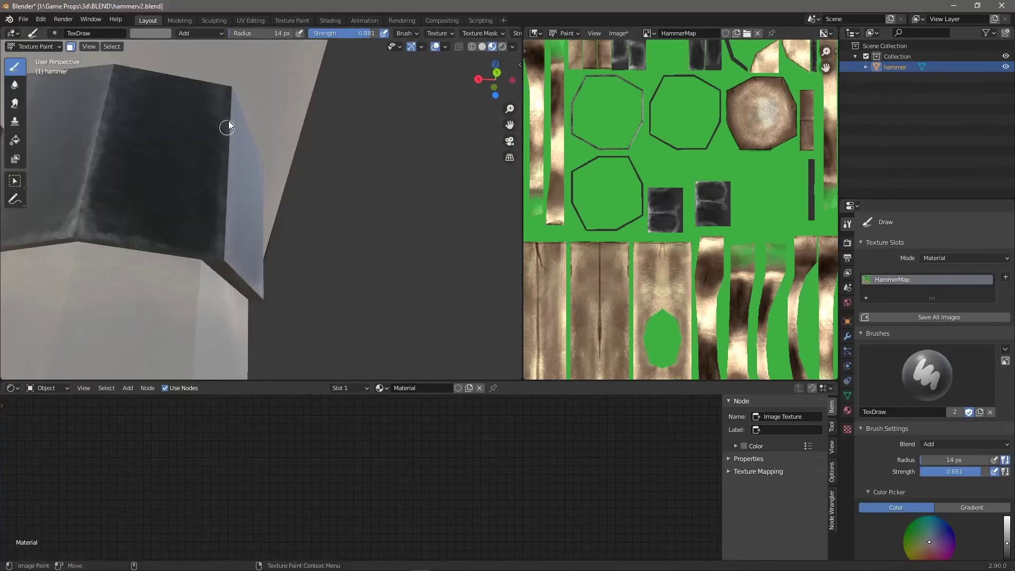
Step: Paint light worn edges around the dark metal collar below the head with a 14 px Add brush
middle_drag(354, 281, 230, 257)
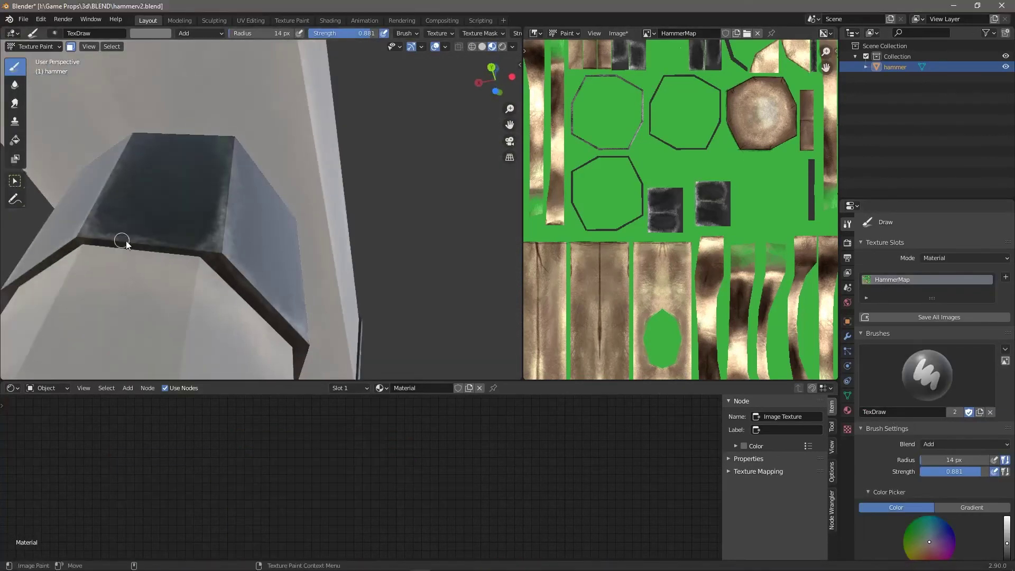
middle_drag(103, 236, 389, 295)
mouse_move(325, 306)
mouse_down()
mouse_move(323, 154)
mouse_move(196, 118)
mouse_up()
scroll(449, 185, down, 8)
mouse_move(449, 185)
middle_down()
mouse_move(357, 225)
mouse_move(361, 472)
middle_up()
Step: Switch the viewport to rendered shading and return the hammer to Object mode
click(502, 47)
scroll(354, 259, down, 6)
key(ctrl+Tab)
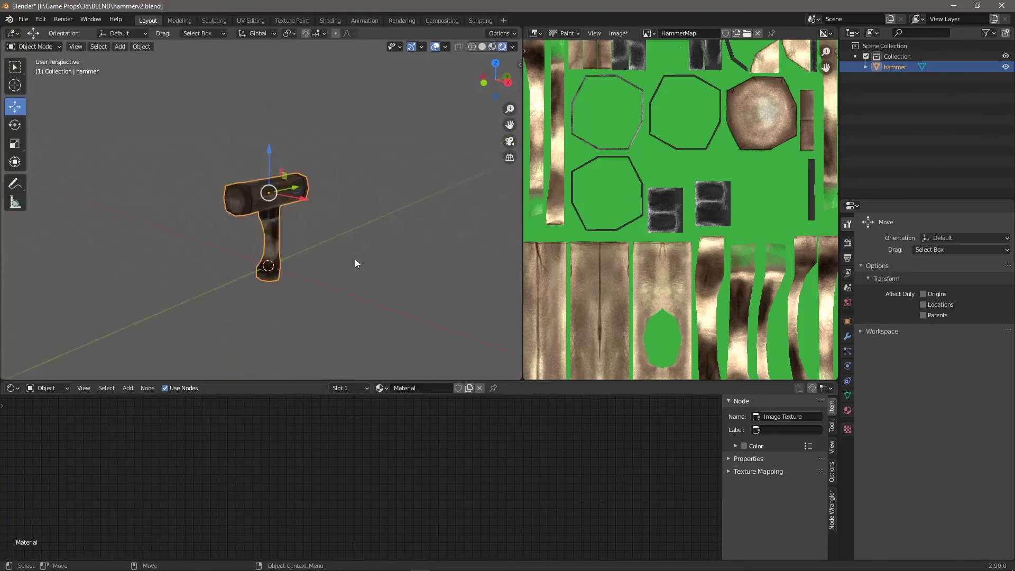
scroll(354, 259, up, 6)
mouse_move(355, 259)
middle_down()
mouse_move(270, 210)
mouse_move(340, 269)
middle_up()
Step: Add a Sun light to the scene and move it above and to one side of the hammer
click(120, 47)
mouse_move(156, 72)
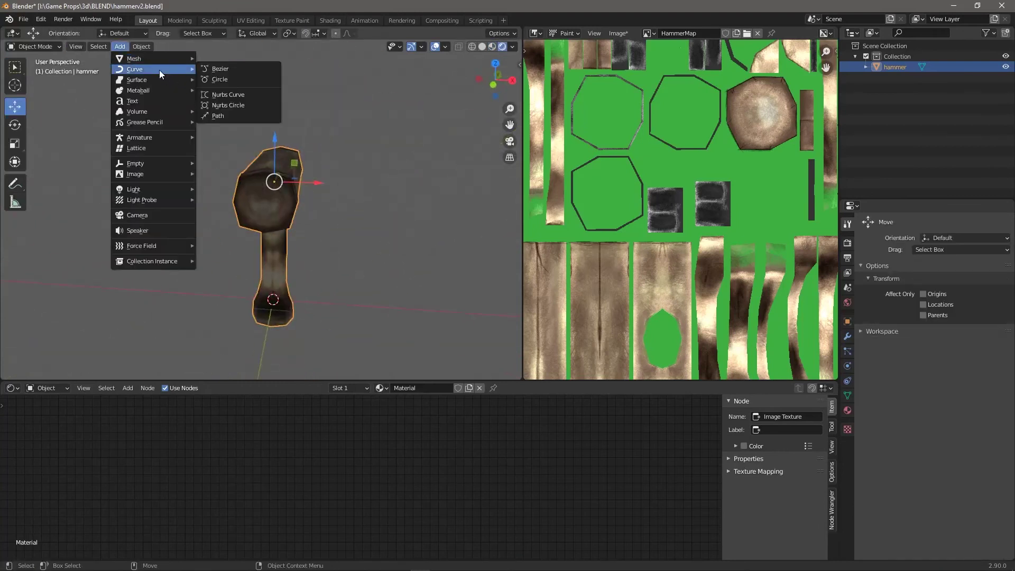
mouse_move(165, 190)
click(221, 202)
scroll(248, 216, down, 3)
drag(268, 226, 271, 51)
drag(301, 92, 365, 129)
Step: Rotate the Sun light by about 23° so that it shines diagonally toward the hammer
key(shift+space)
key(r)
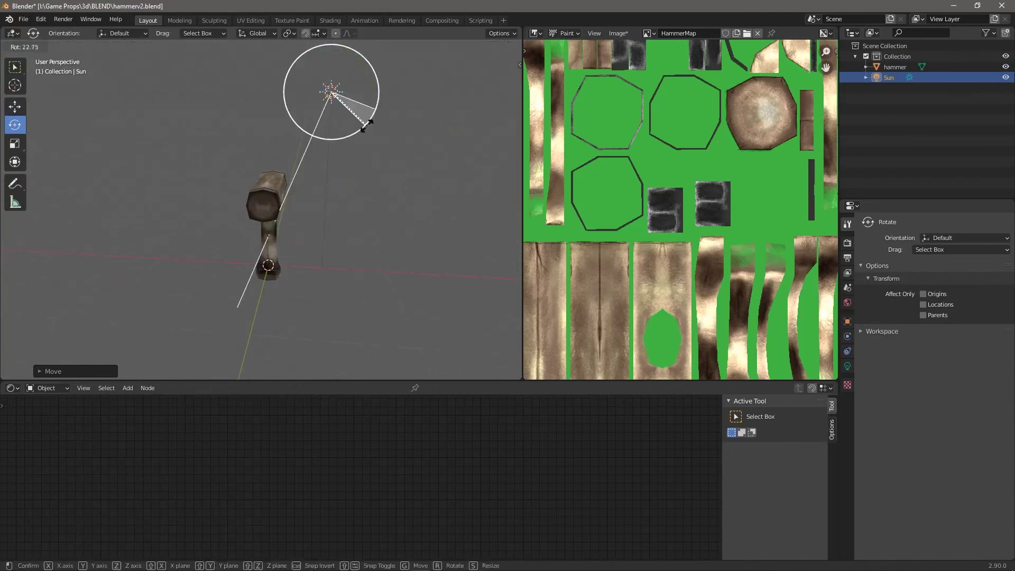
middle_drag(394, 201, 309, 210)
scroll(325, 213, up, 1)
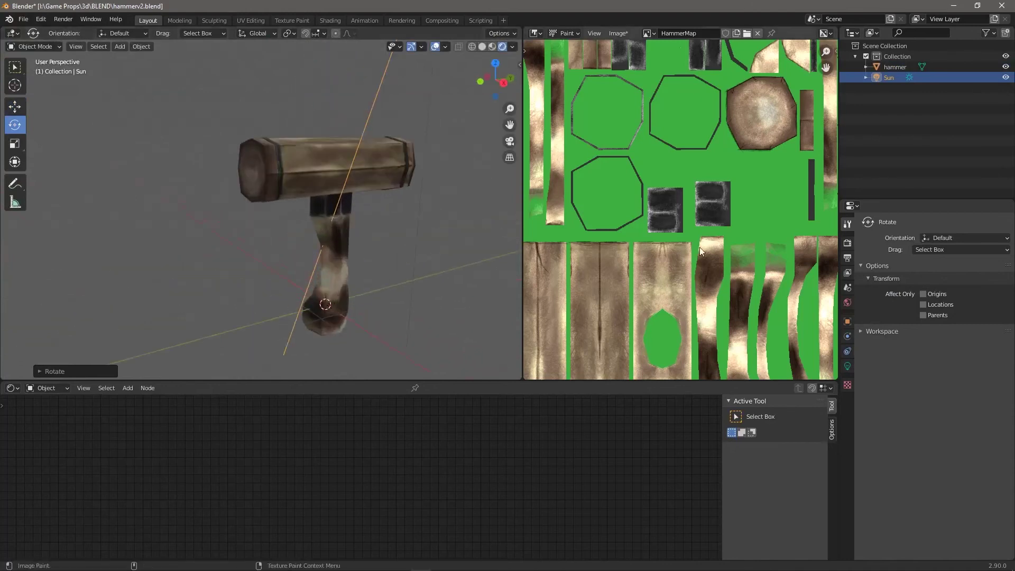
Step: Lighten the World background color to a neutral grey with R, G and B at 0.087, and show the render settings
click(848, 302)
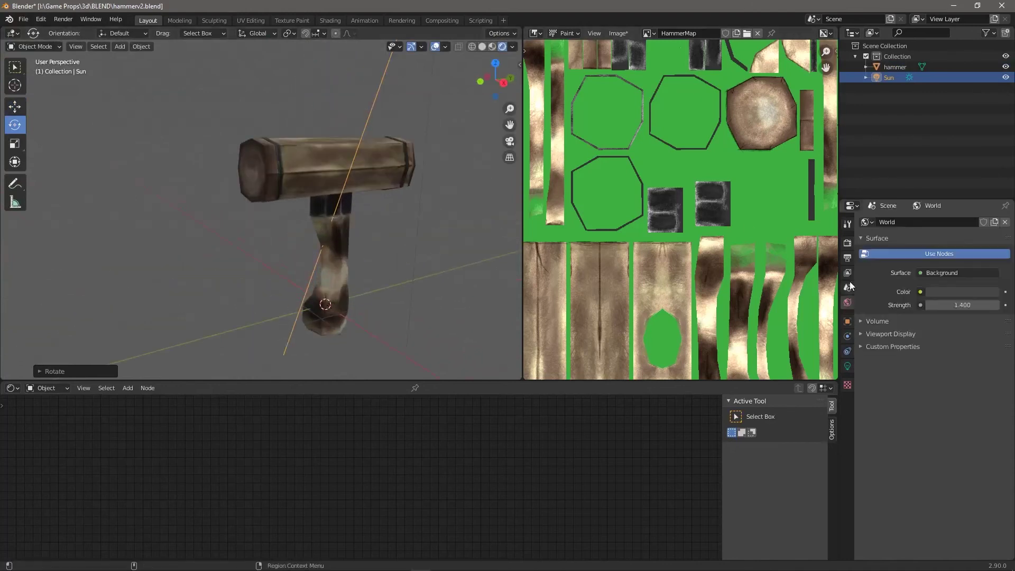
click(954, 292)
click(991, 216)
drag(991, 216, 992, 193)
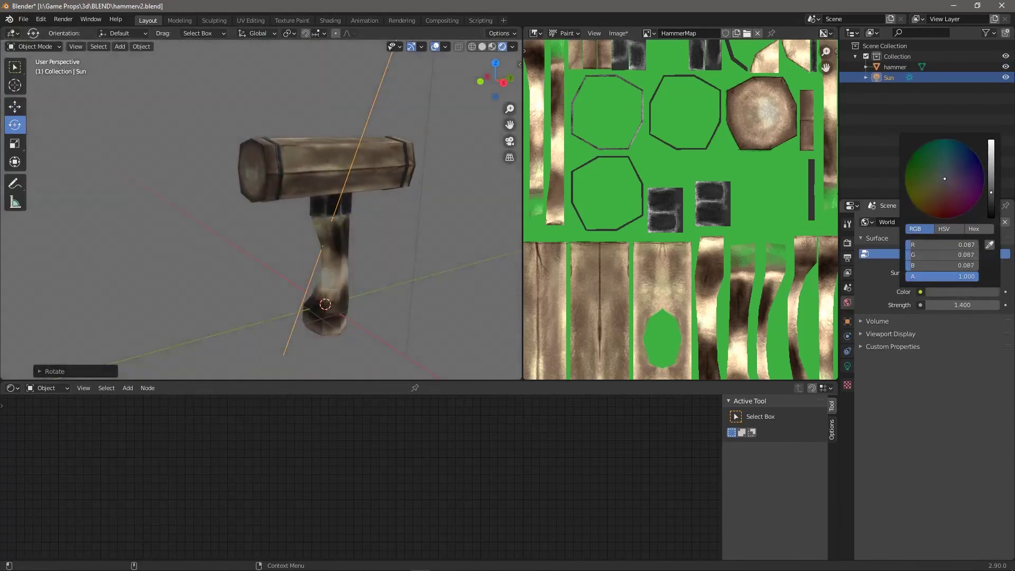
click(848, 224)
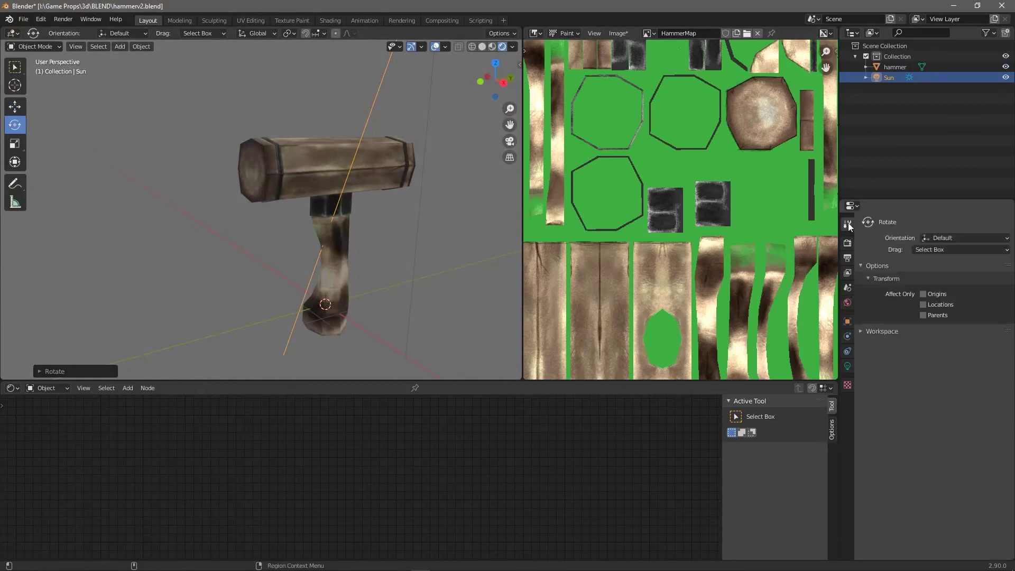
click(848, 244)
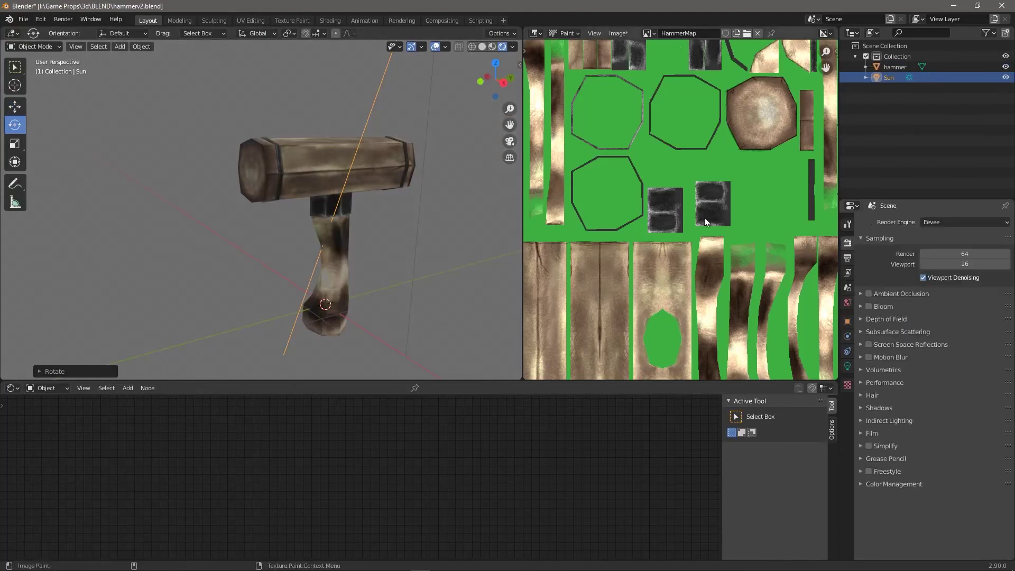
Step: Select the hammer and examine its rendered appearance from the front, the side and above
mouse_move(381, 201)
middle_down()
mouse_move(346, 192)
mouse_move(380, 208)
middle_up()
scroll(321, 246, down, 6)
click(267, 207)
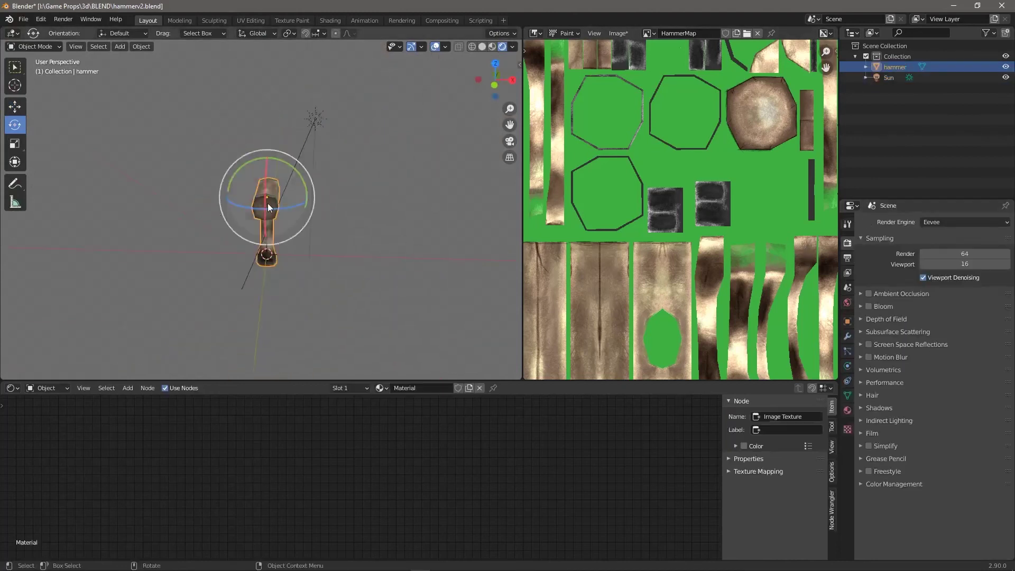
alt+drag(269, 208, 341, 221)
scroll(344, 225, up, 4)
alt+drag(379, 255, 224, 252)
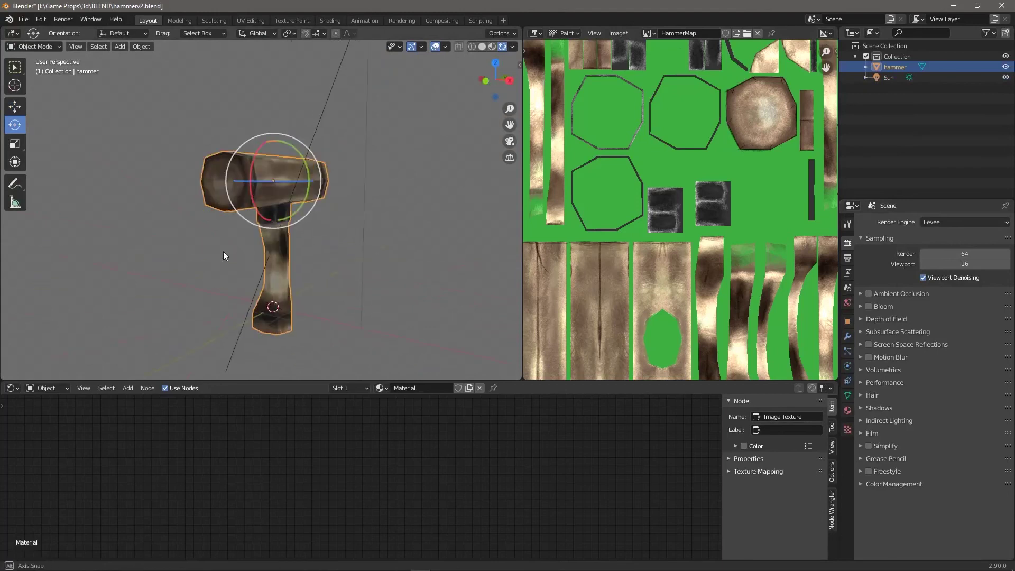
click(396, 268)
alt+drag(395, 268, 398, 292)
click(242, 196)
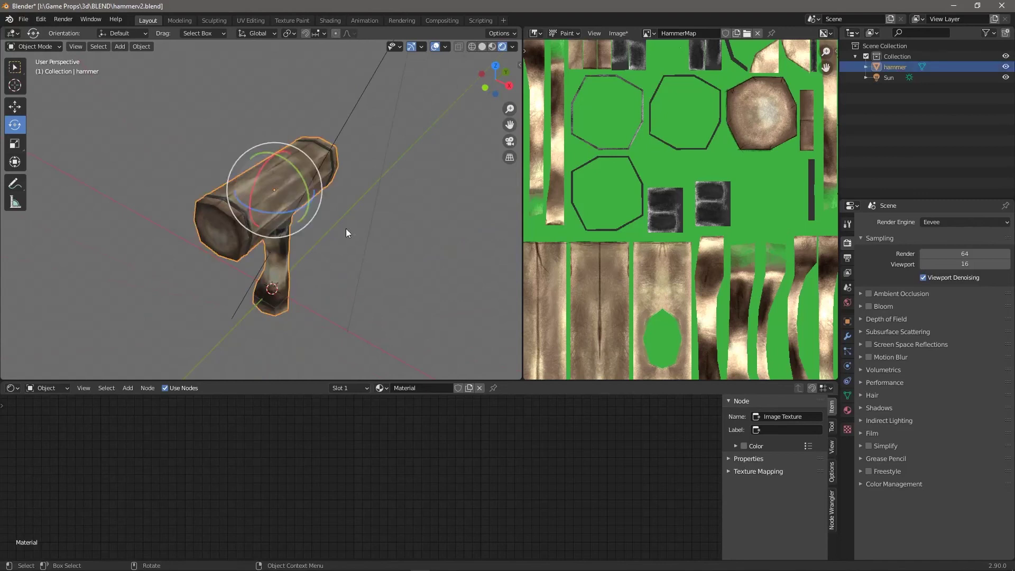
Step: Show the hammer's material settings and bring its whole shader node tree into view
click(847, 410)
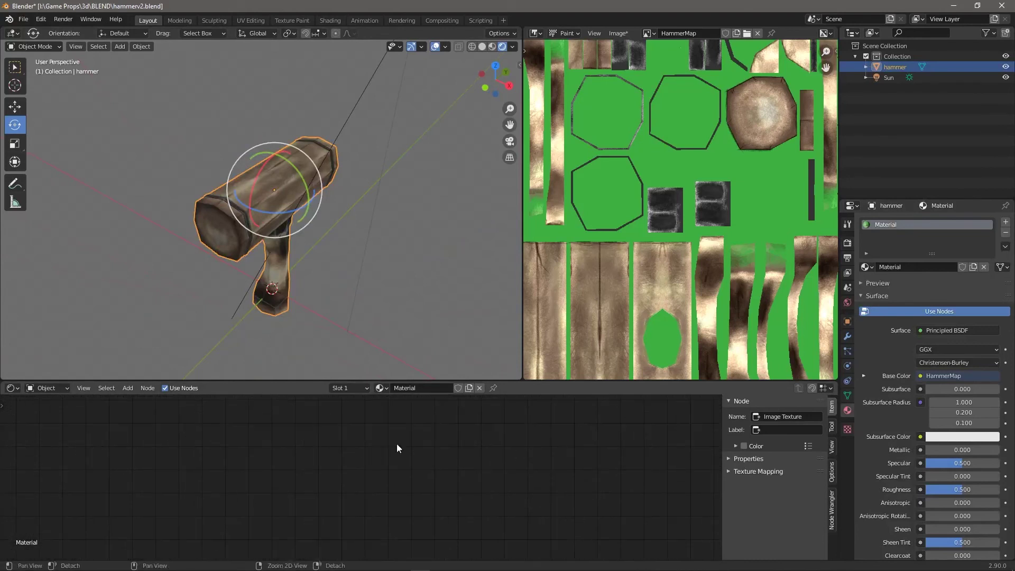
click(82, 388)
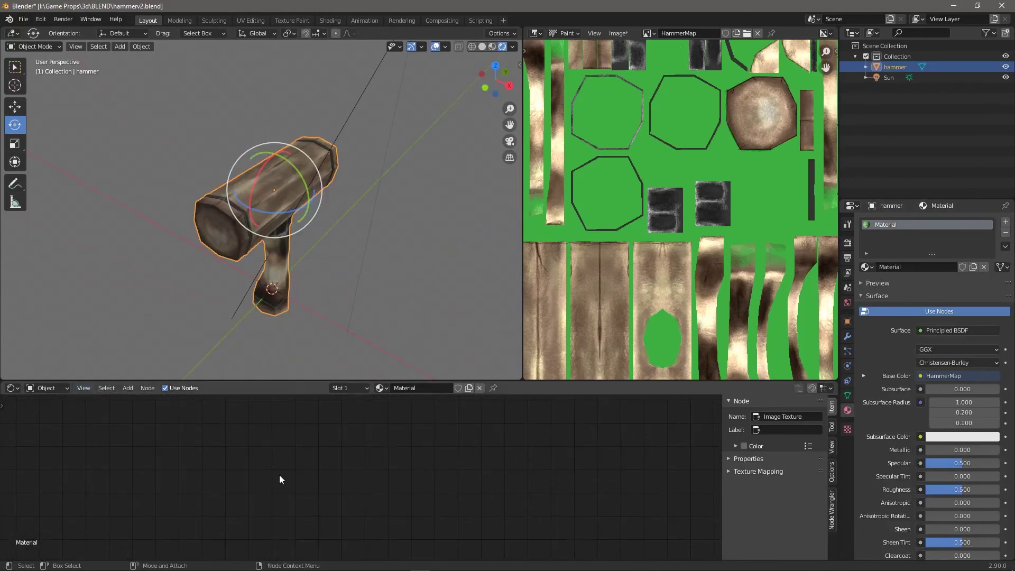
click(83, 388)
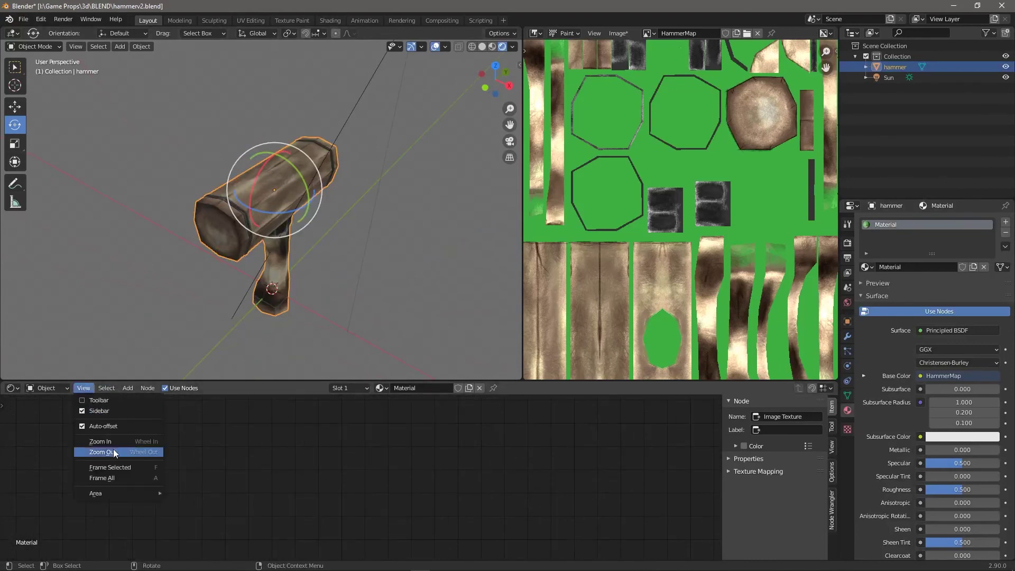
click(124, 478)
scroll(446, 474, up, 5)
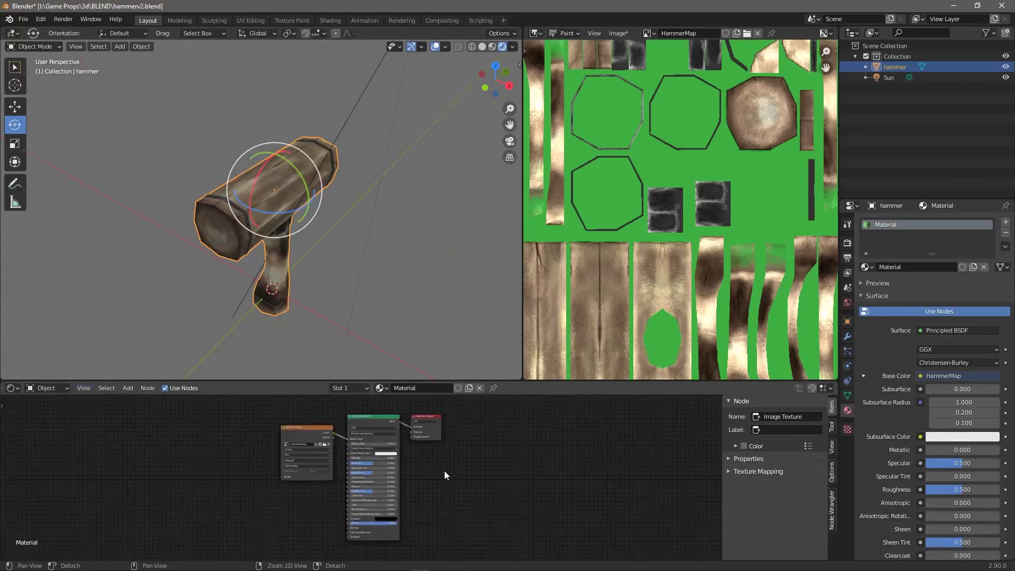
scroll(439, 443, up, 2)
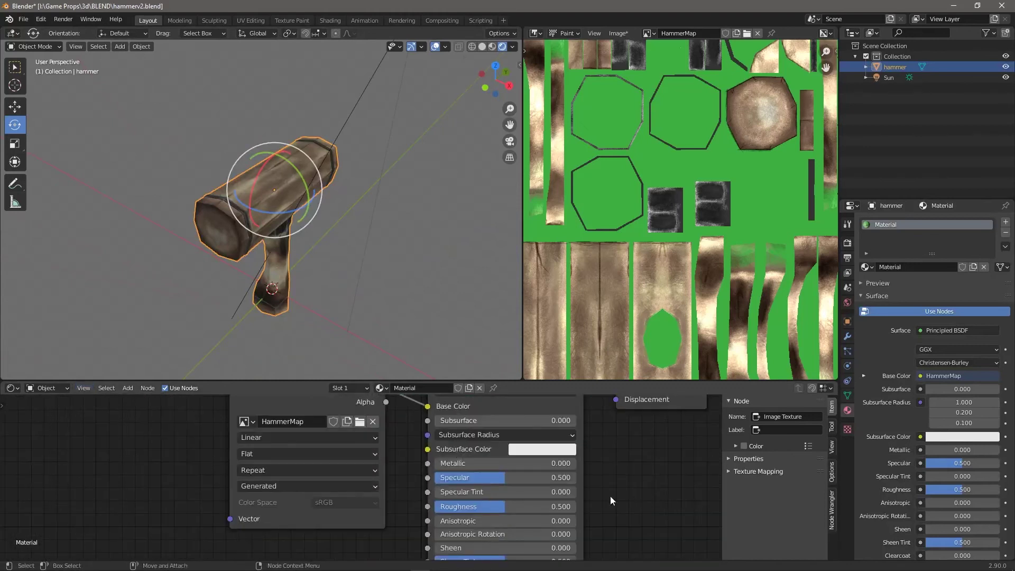
Step: Raise the Principled BSDF Specular value to 0.609 and move the HammerMap texture node farther away from the shader
mouse_move(478, 478)
mouse_down()
mouse_move(508, 477)
mouse_move(497, 478)
mouse_up()
drag(294, 399, 51, 414)
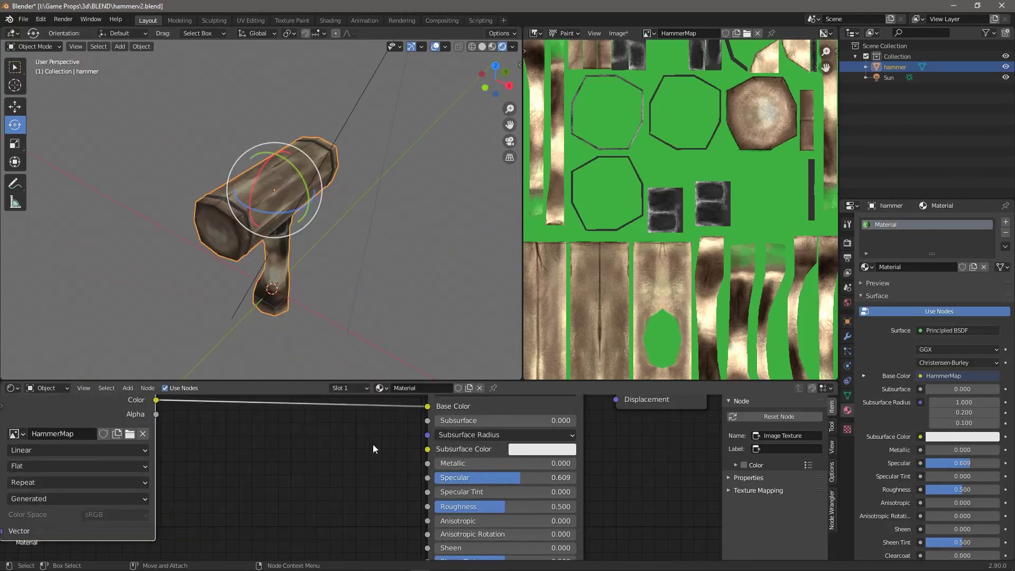
scroll(293, 459, down, 3)
middle_drag(257, 491, 260, 536)
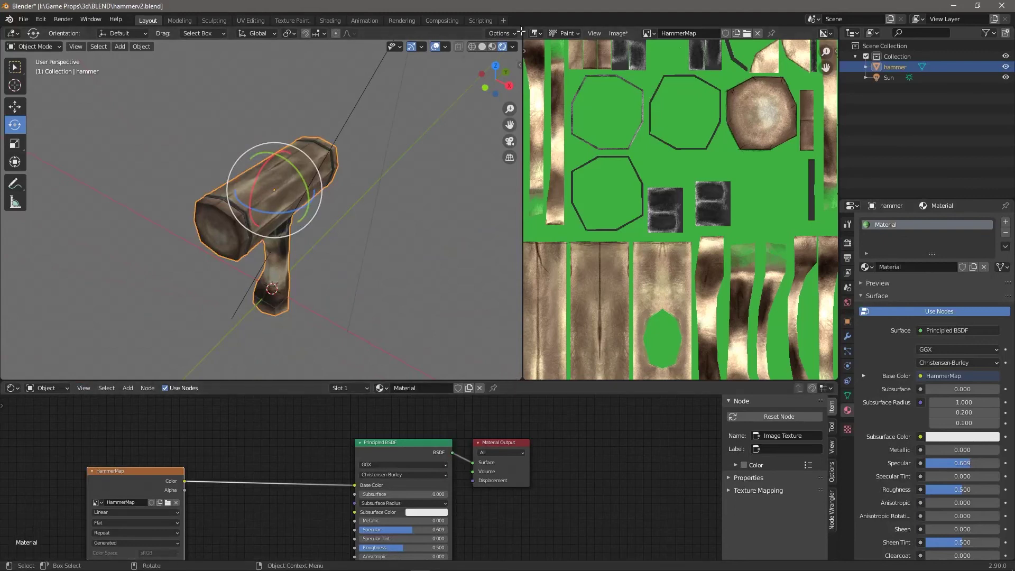
Step: Expand the 3D viewport over the image editor area and shrink the node editor to its header
drag(521, 31, 560, 64)
scroll(516, 212, down, 3)
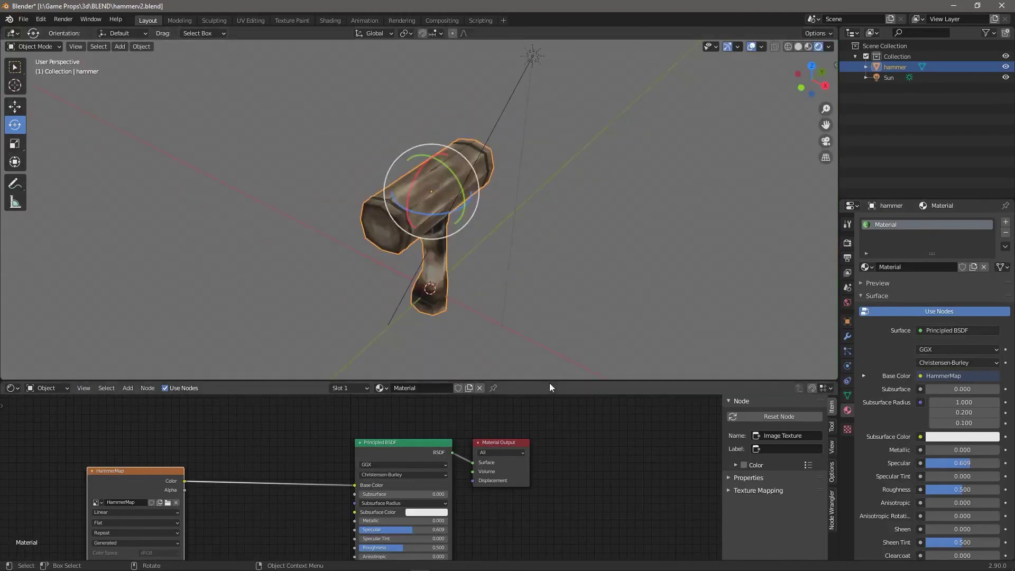
drag(549, 380, 542, 564)
middle_drag(513, 360, 446, 318)
scroll(470, 333, up, 4)
middle_drag(492, 341, 545, 392)
scroll(544, 311, down, 2)
Step: Add a camera to the scene at the hammer's base
click(98, 46)
mouse_move(119, 46)
click(148, 215)
scroll(545, 393, down, 5)
Step: Reset the camera's rotation to 0° on the X, Y and Z axes
click(848, 322)
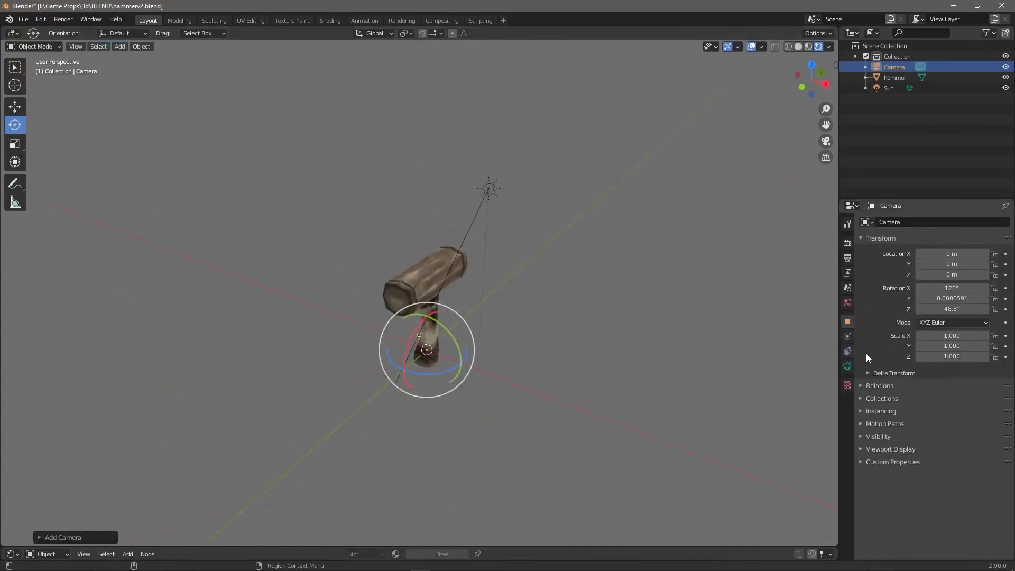
click(948, 289)
text(0)
key(Tab)
text(0)
key(Tab)
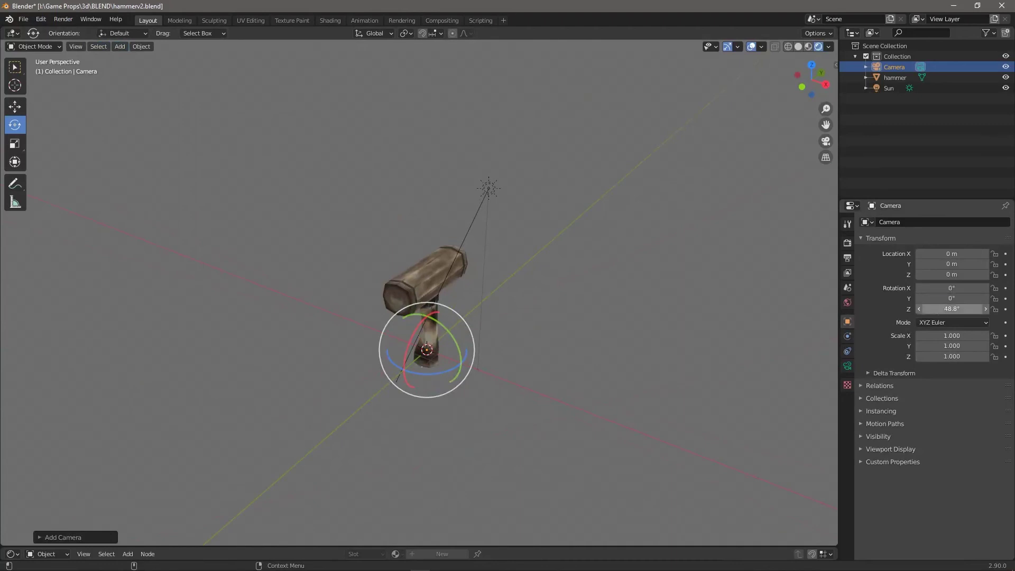
text(0)
click(634, 372)
Step: Move the camera along the Y axis to about -8.99 m and deselect everything
key(w)
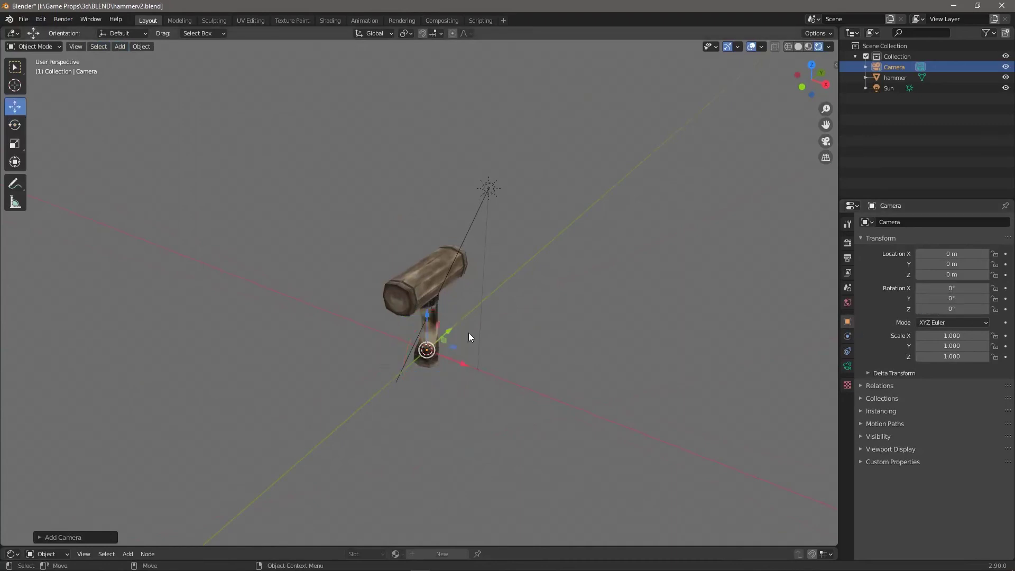
drag(446, 332, 374, 398)
key(alt+a)
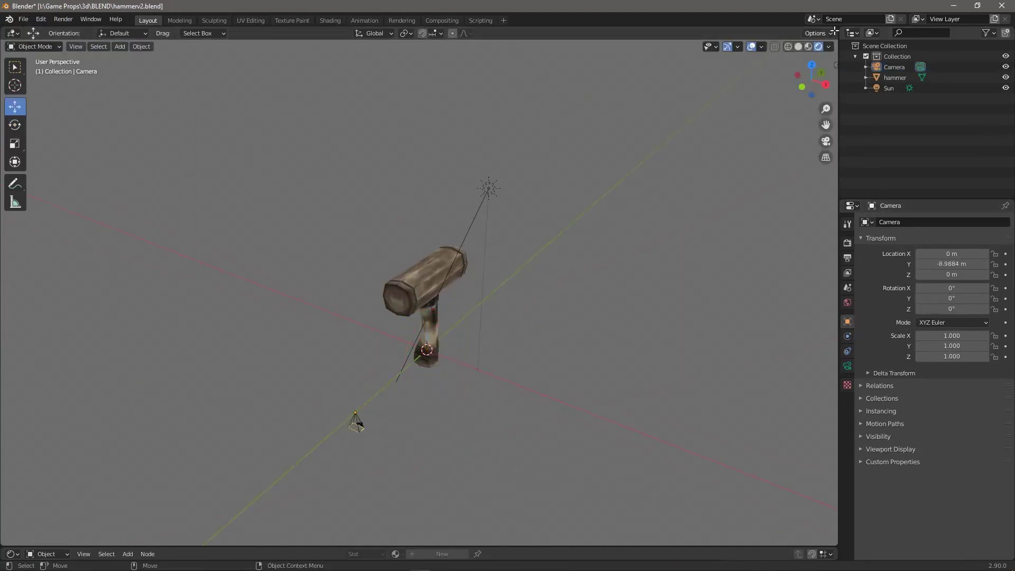
Step: Split the 3D viewport into two side-by-side views and show the active camera's view in the second one
drag(839, 31, 433, 42)
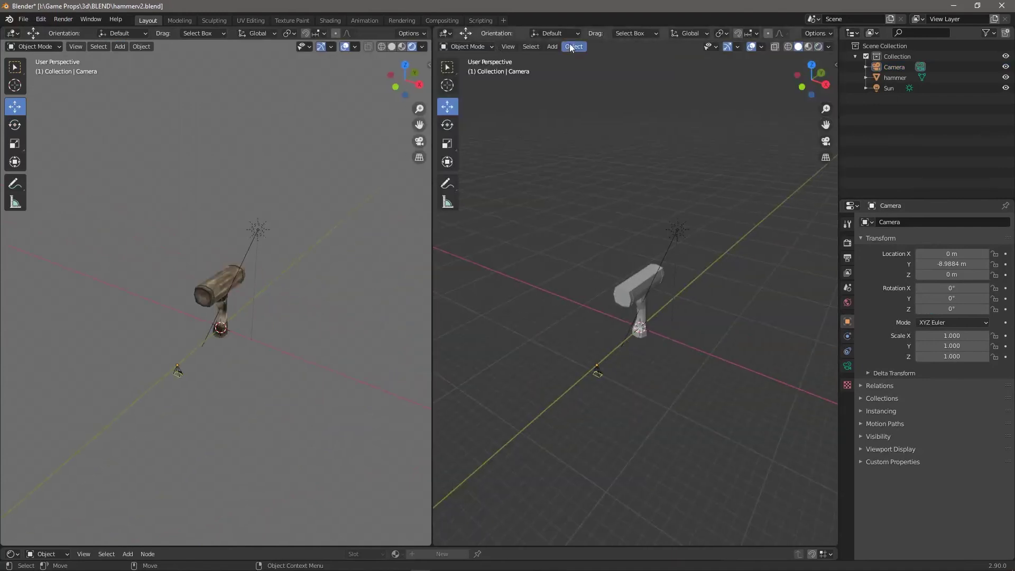
click(508, 47)
mouse_move(569, 148)
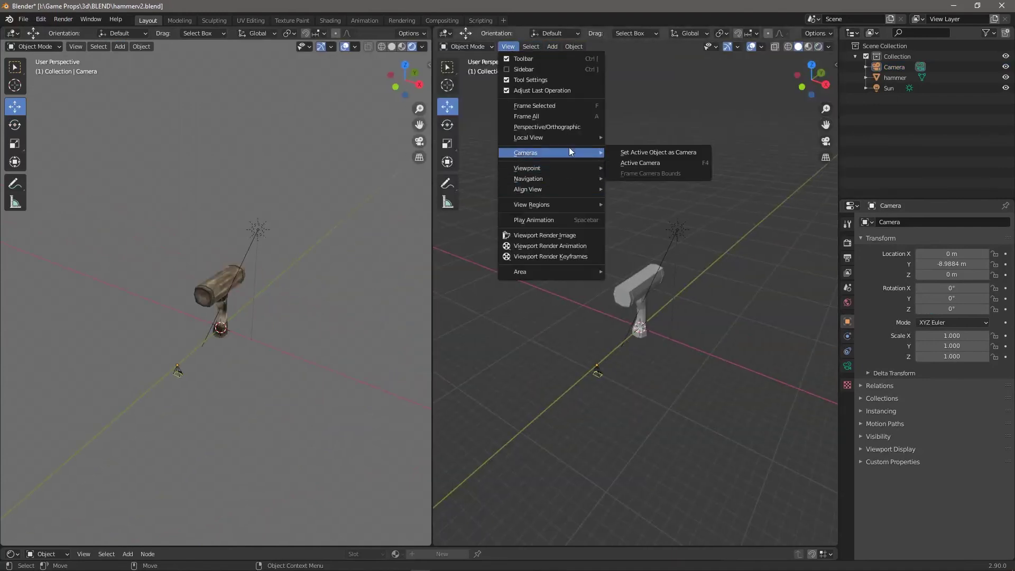
click(659, 164)
Step: Select the camera and rotate it to 90° about the X axis so that it faces the hammer
key(e)
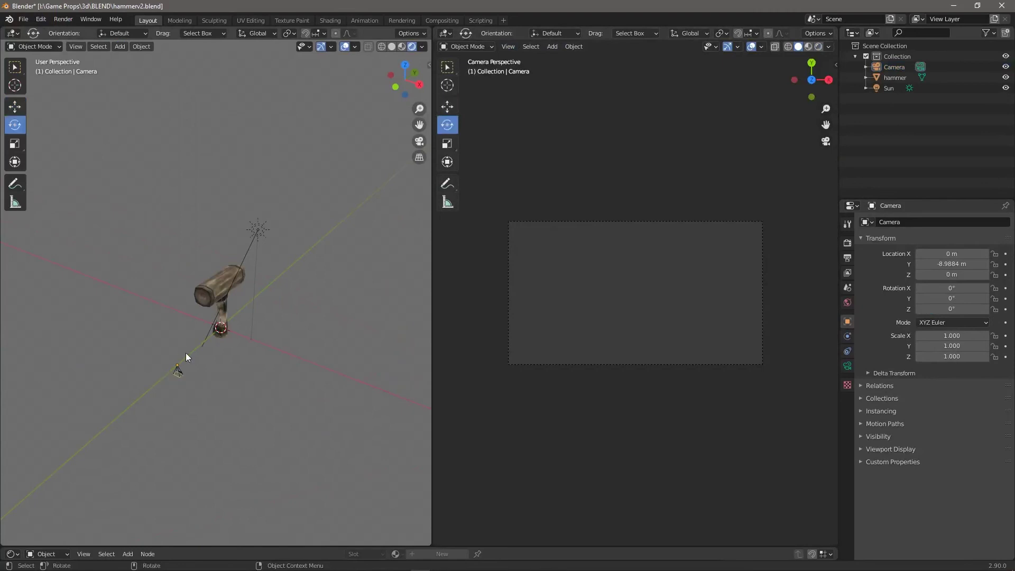
click(178, 371)
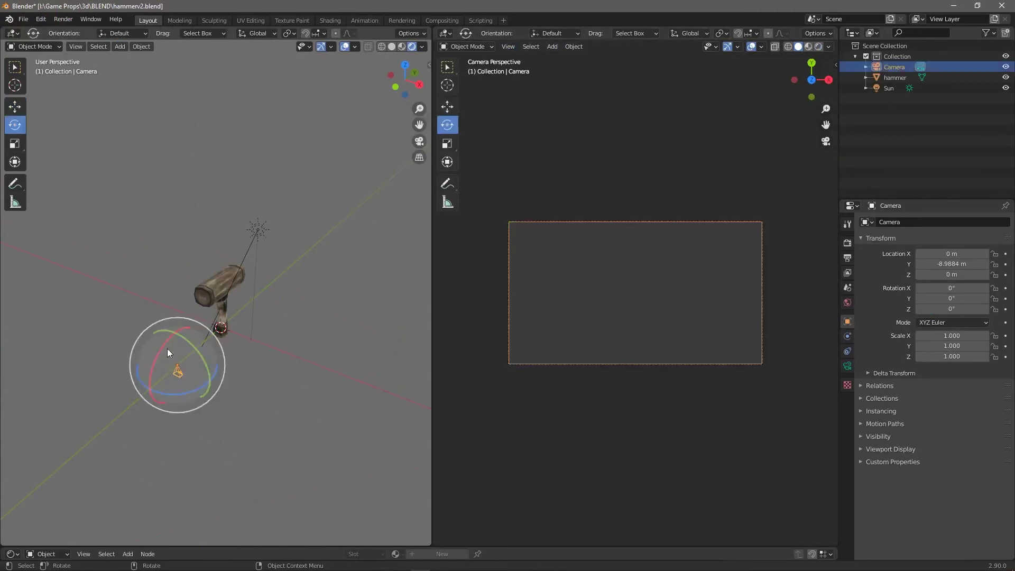
drag(168, 353, 158, 353)
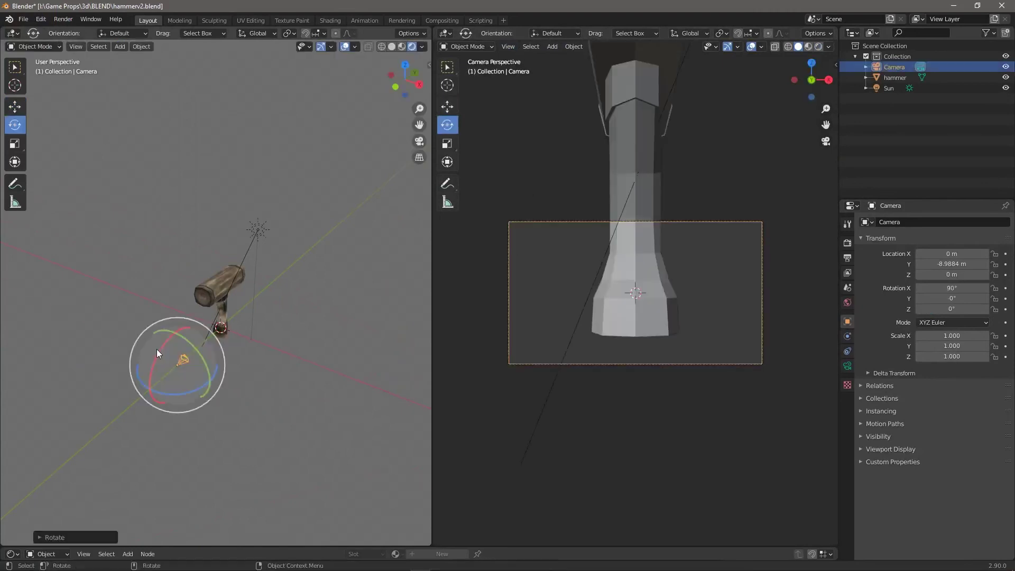
Step: Move the camera to about X 2.67 m and Z -1.59 m, and rotate it to 119° on X and 56.9° on Z
scroll(249, 379, down, 4)
key(w)
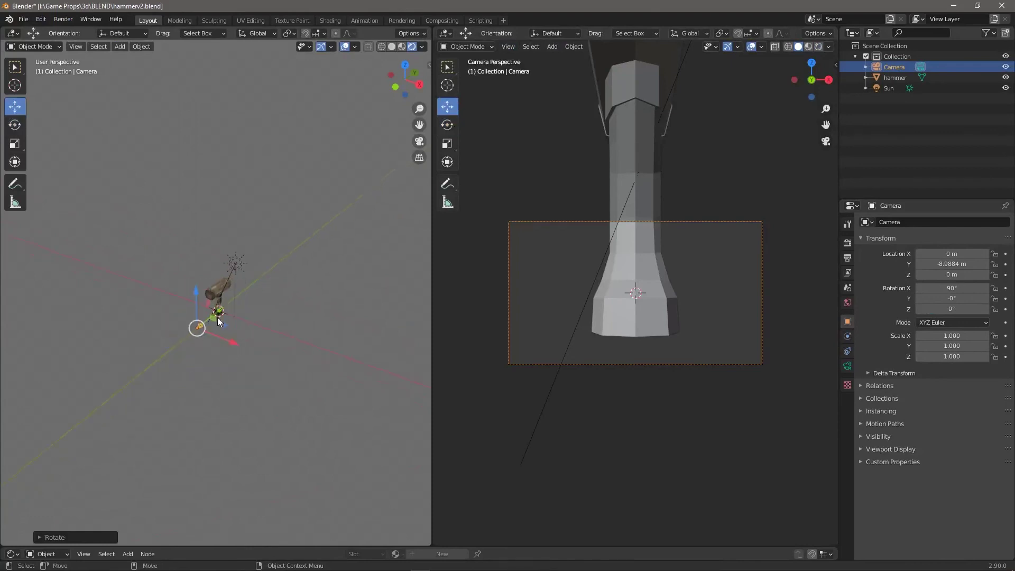
drag(214, 318, 220, 351)
key(e)
key(w)
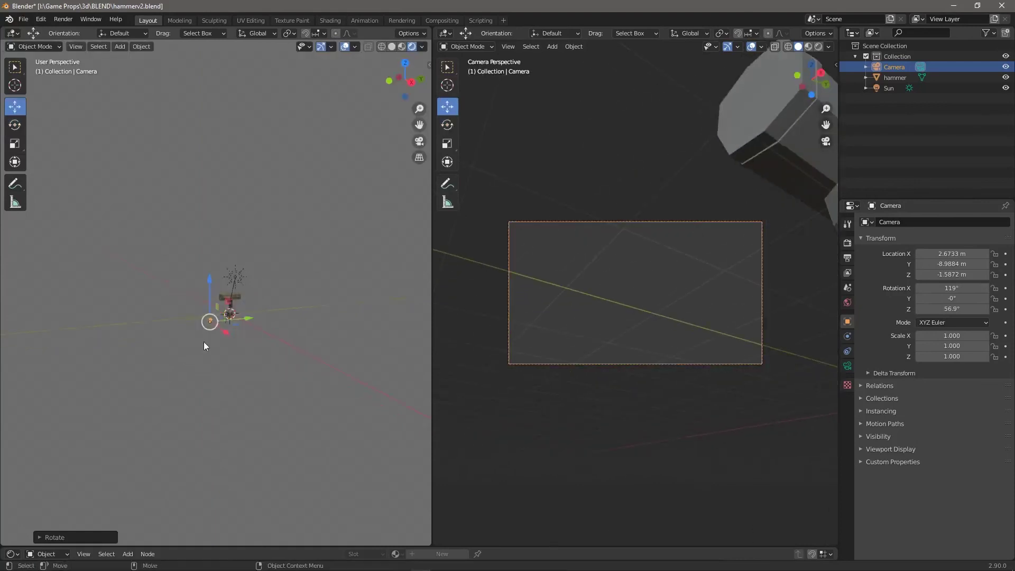
Step: Pull the camera back to about X 22.3 m, Y -10.7 m and Z -11.8 m to bring the hammer into frame
middle_drag(204, 343, 234, 372)
drag(236, 333, 259, 340)
middle_drag(206, 336, 271, 355)
drag(255, 319, 286, 323)
Step: Switch the camera view to rendered shading and center the hammer by moving the camera to about Y -13.46 m and Z -10.31 m
click(819, 47)
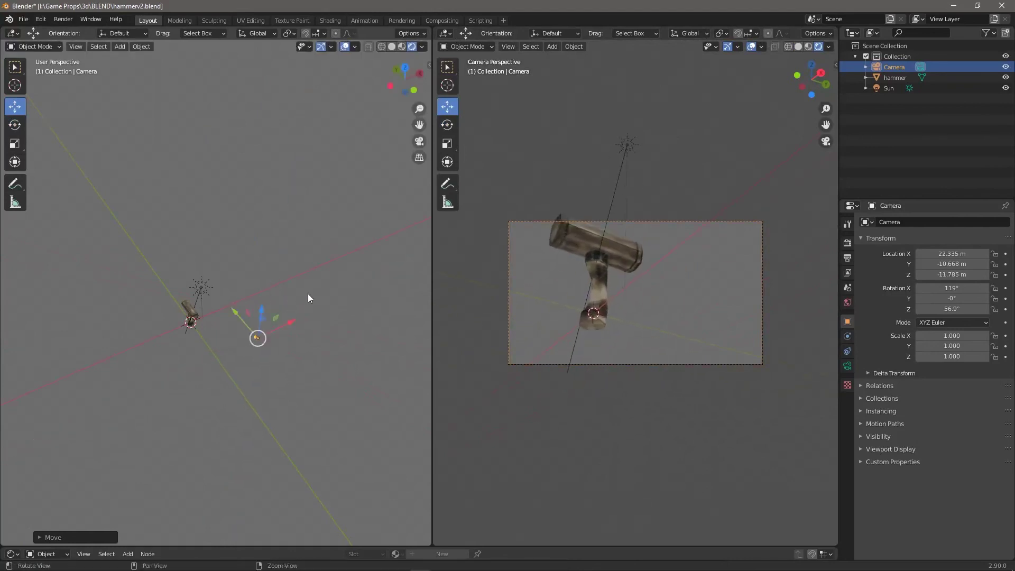
middle_drag(308, 293, 150, 252)
drag(296, 335, 289, 336)
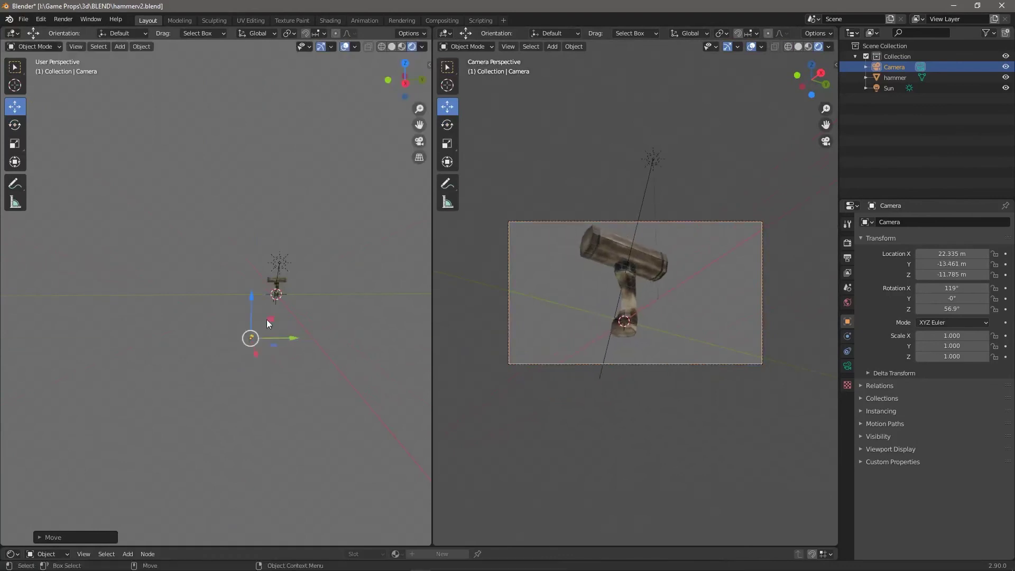
drag(245, 306, 240, 317)
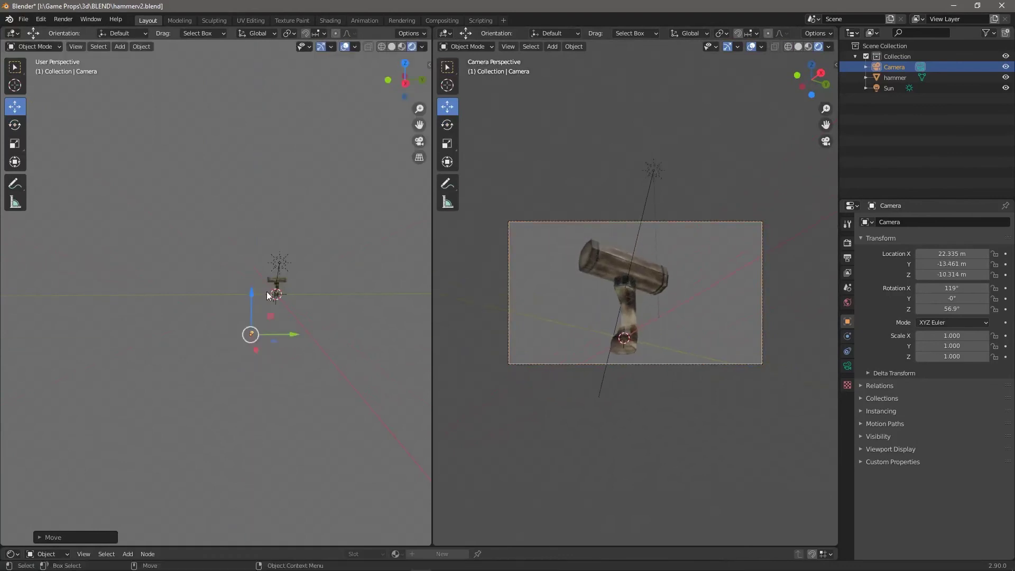
scroll(338, 312, up, 5)
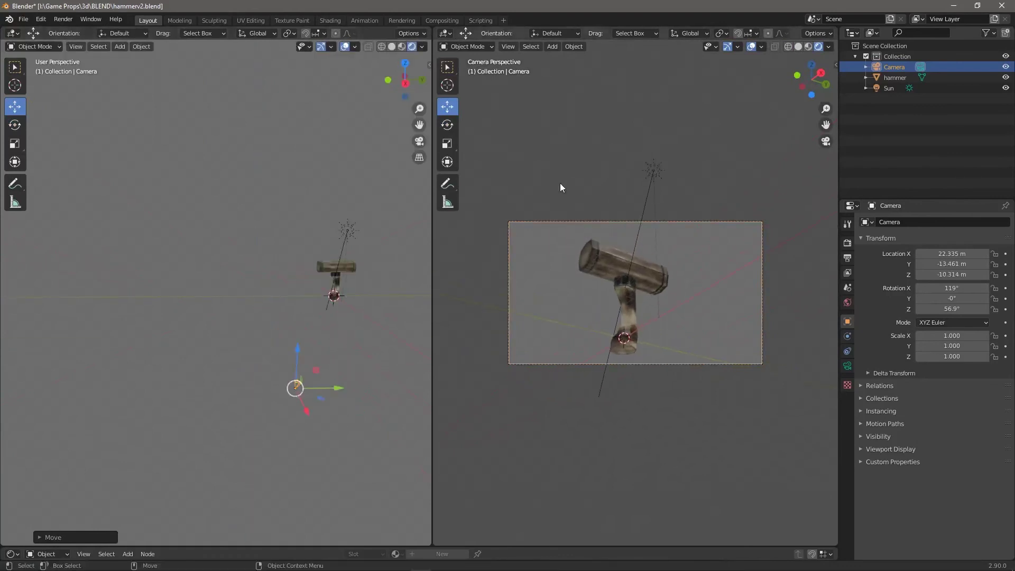
scroll(591, 294, up, 4)
scroll(593, 294, down, 3)
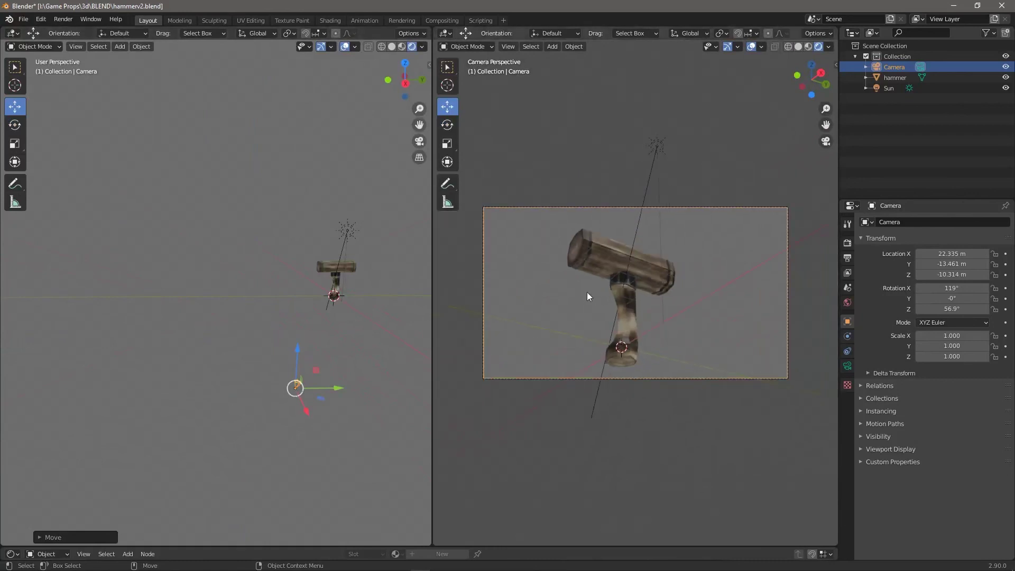
Step: Tilt the hammer in the camera frame by rotating it to about 1.77° on X, 18.9° on Y and 14.8° on Z
click(344, 267)
click(350, 271)
key(e)
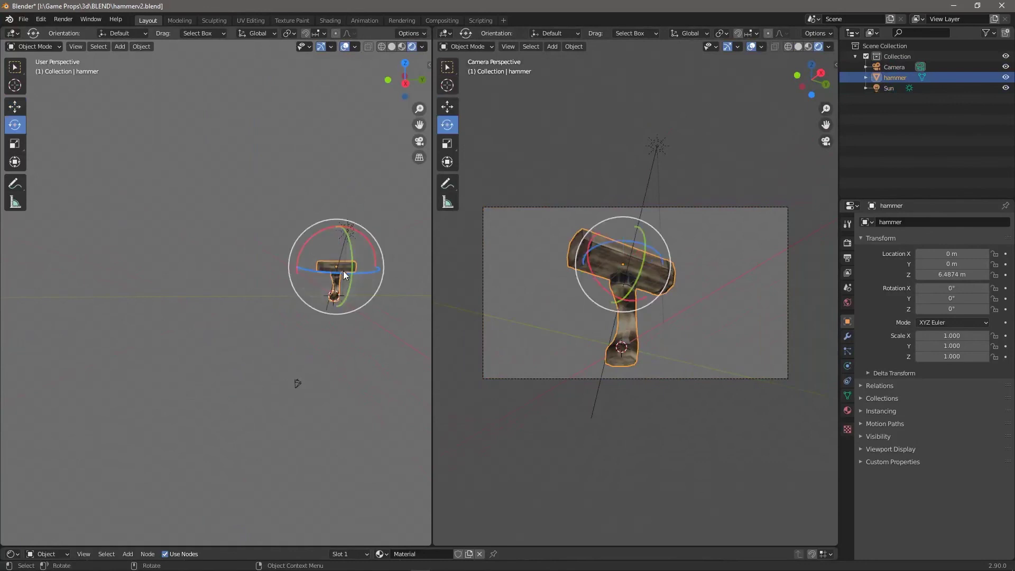
mouse_move(344, 270)
mouse_down()
mouse_move(355, 242)
mouse_move(353, 268)
mouse_up()
middle_drag(363, 347, 338, 352)
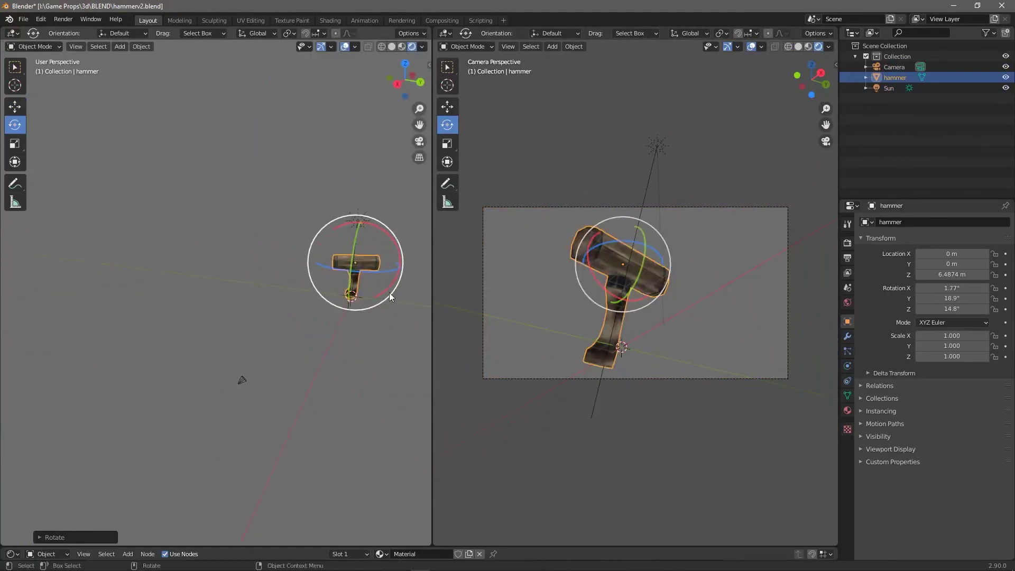
Step: Set the Eevee sampling to 96 render samples and 1630 viewport samples
click(847, 243)
click(955, 253)
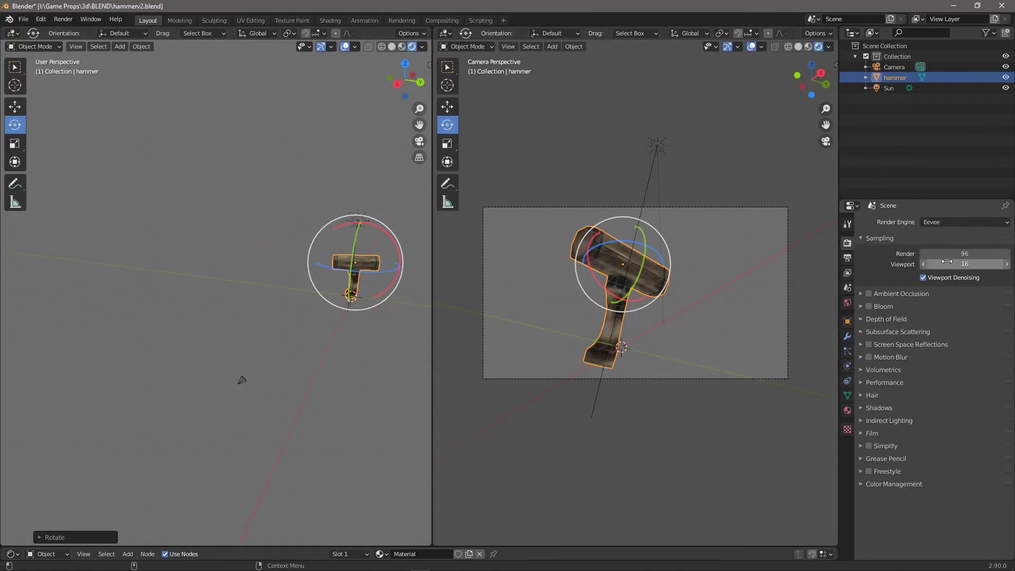
click(950, 264)
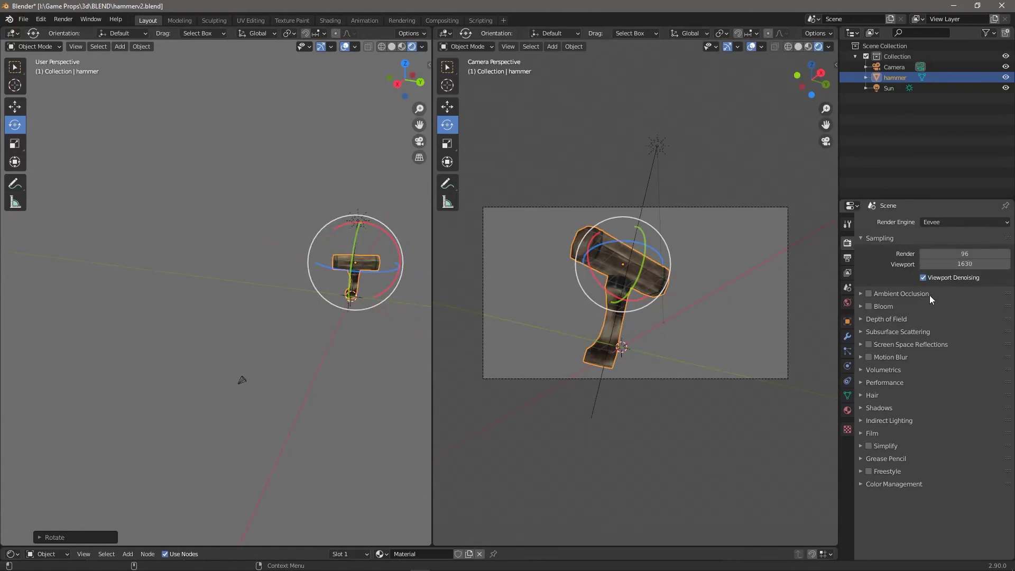
Step: Set the Eevee viewport samples to 30 and enable Ambient Occlusion
double_click(966, 264)
click(861, 293)
click(869, 293)
click(862, 293)
key(Home)
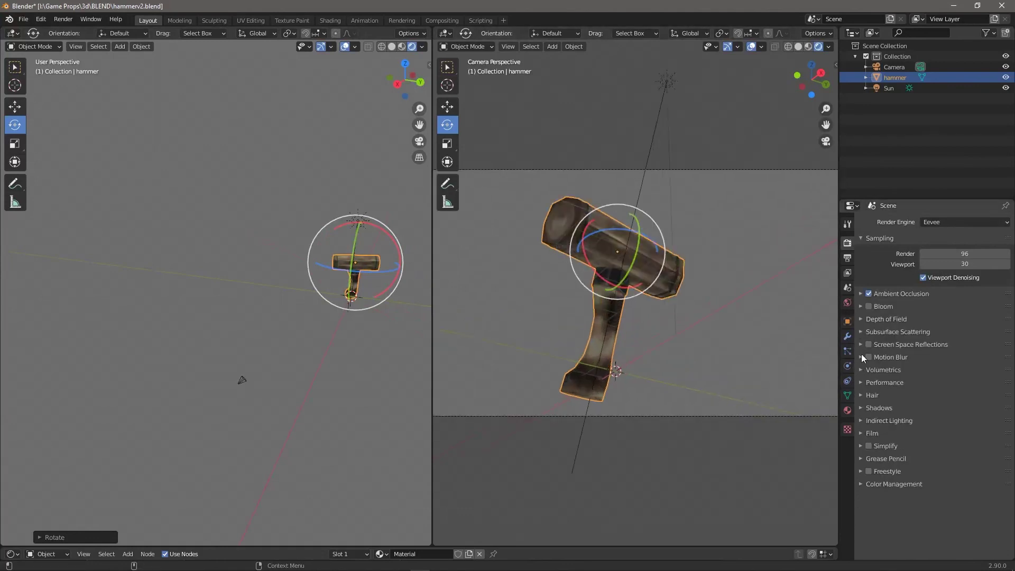
Step: Raise the scene's color management exposure to about 0.116
click(861, 408)
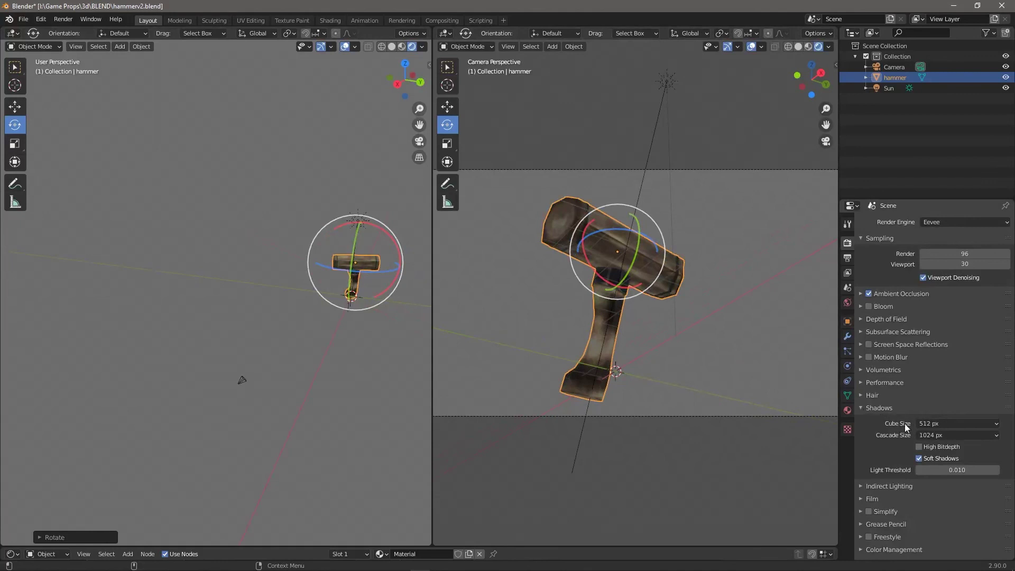
click(861, 485)
scroll(871, 471, down, 6)
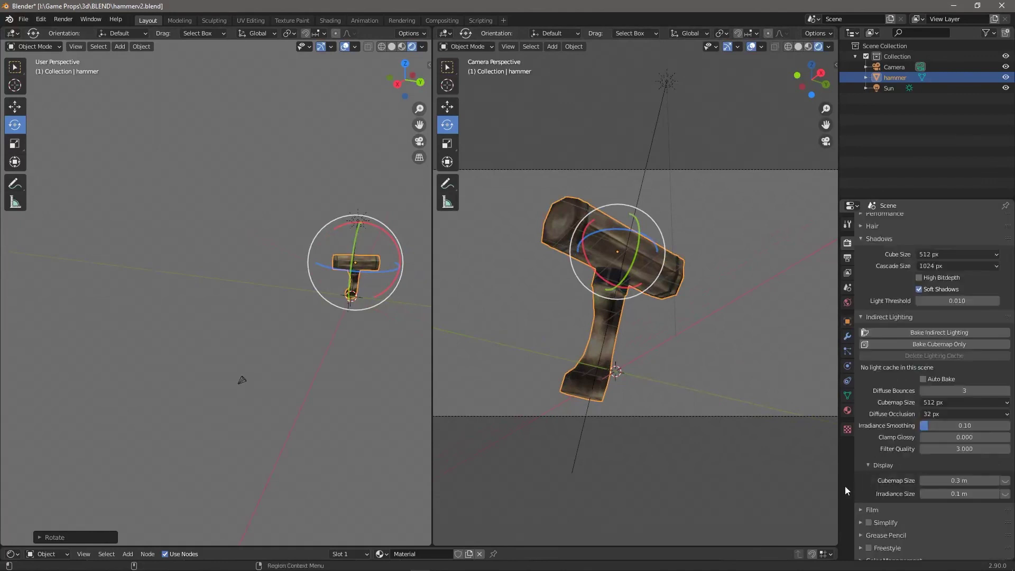
click(860, 509)
scroll(862, 509, down, 2)
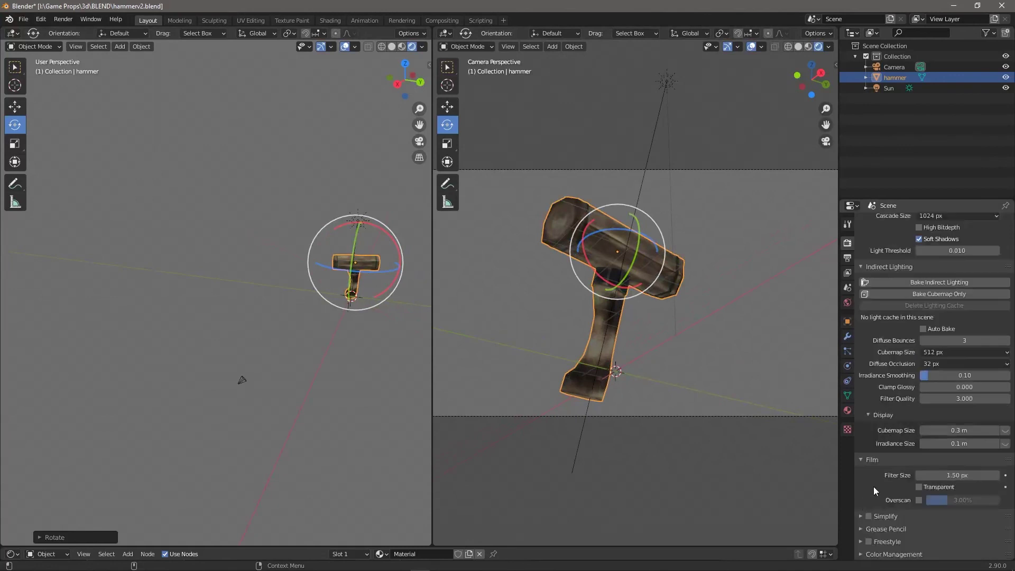
click(861, 554)
scroll(878, 534, down, 4)
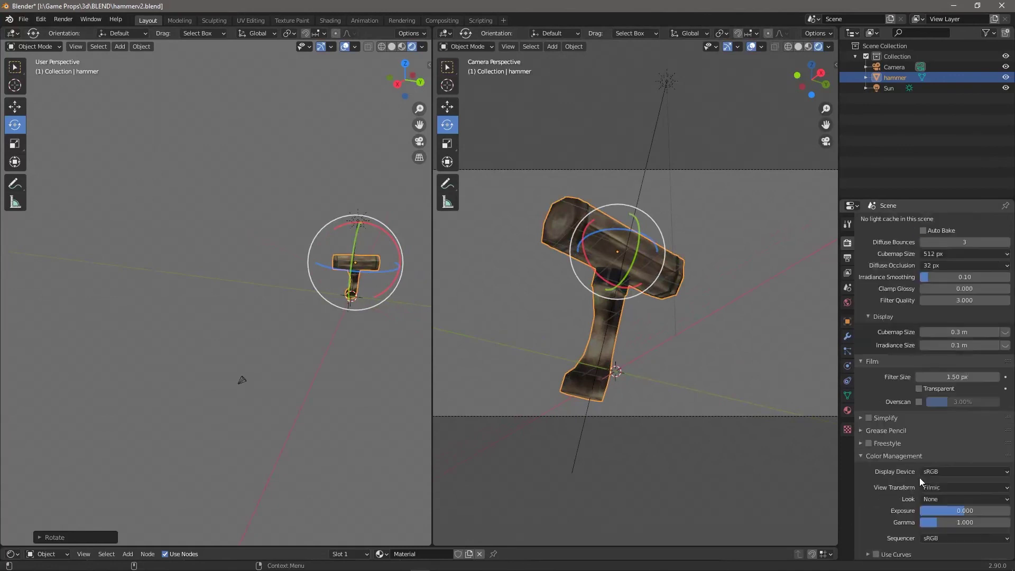
click(963, 511)
text(1.272)
key(Return)
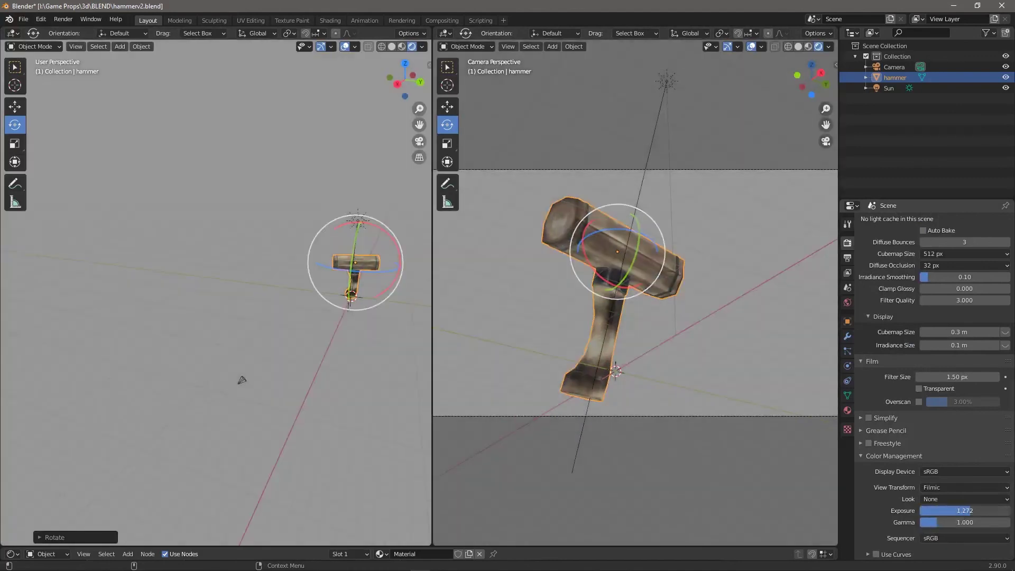
drag(969, 510, 958, 511)
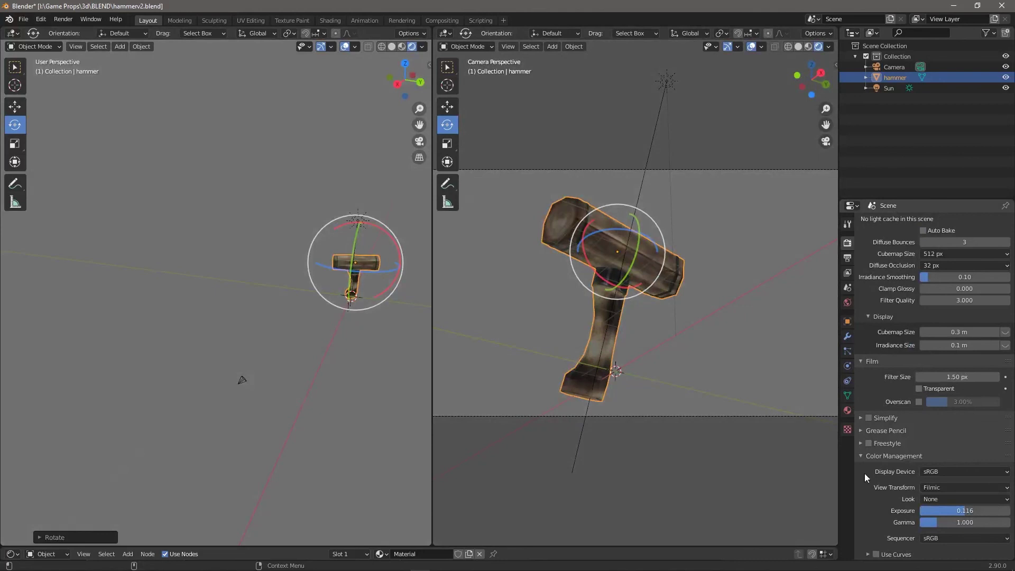
Step: Set the PNG output compression to 0%
click(848, 260)
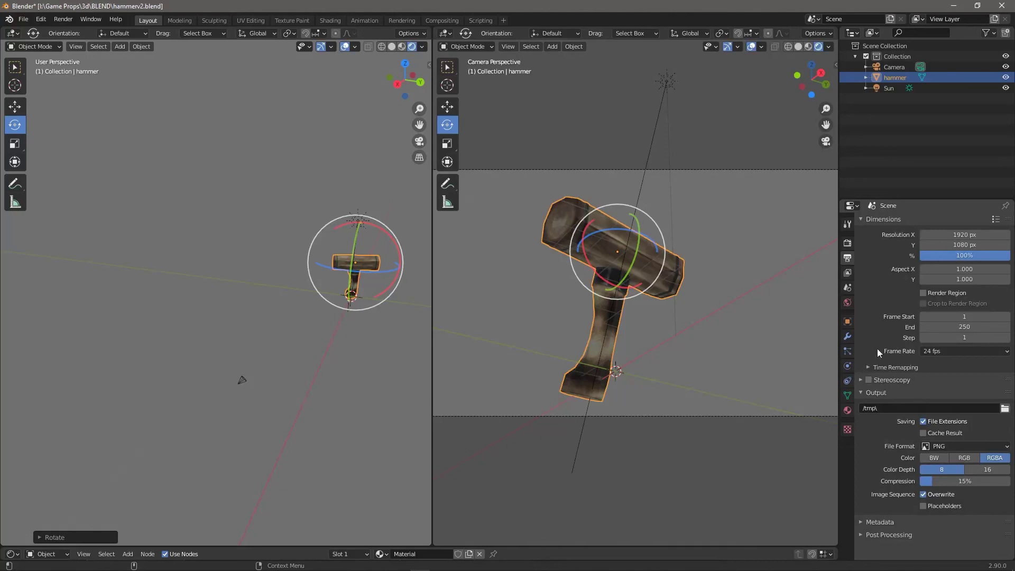
click(880, 522)
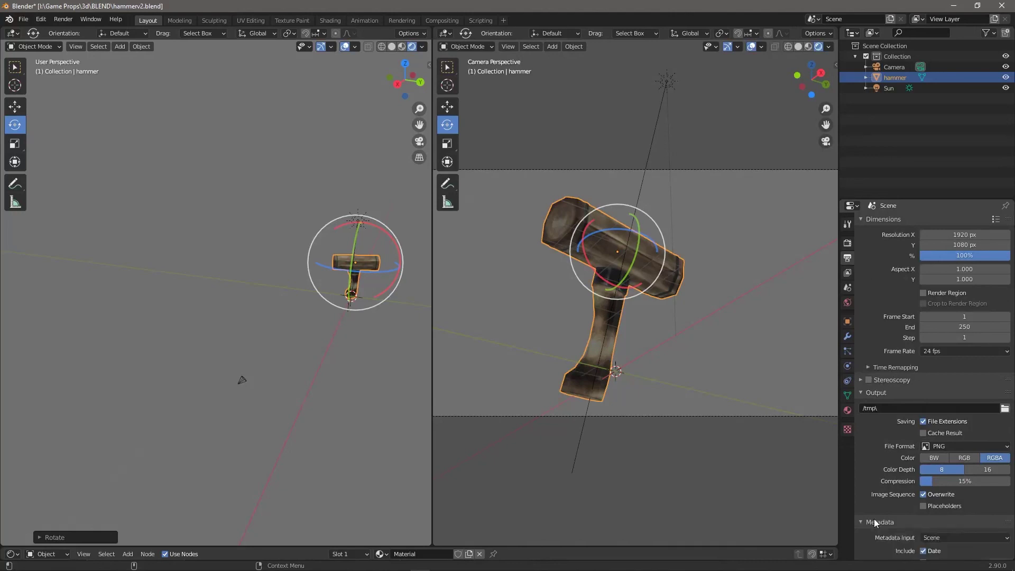
scroll(875, 517, down, 6)
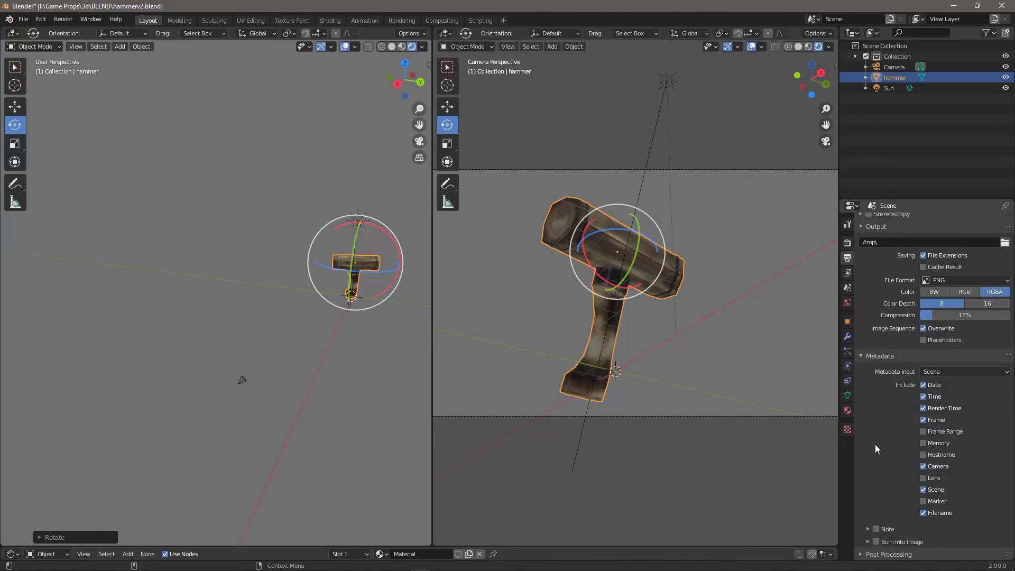
scroll(896, 458, up, 2)
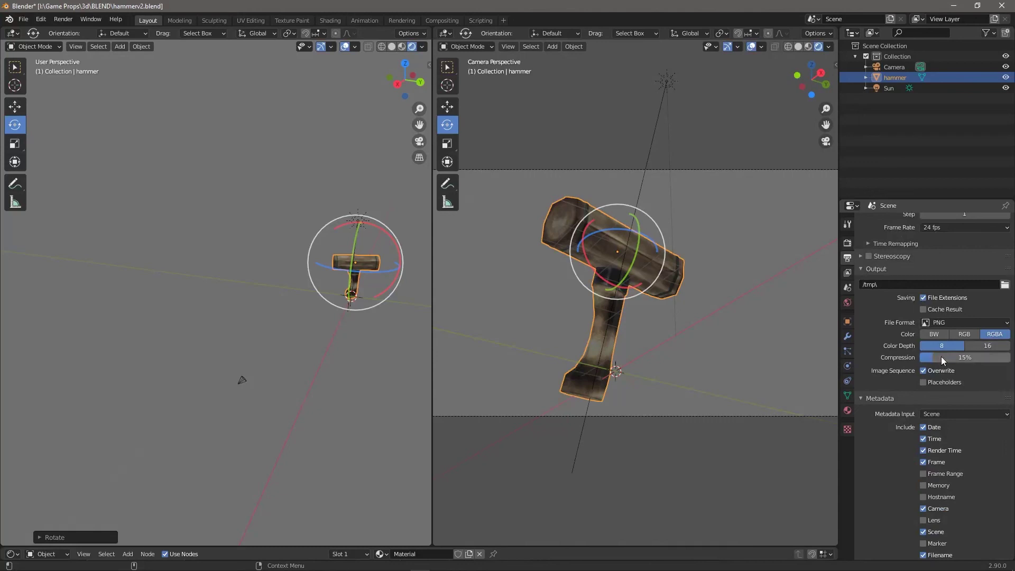
drag(941, 356, 915, 358)
scroll(898, 389, up, 5)
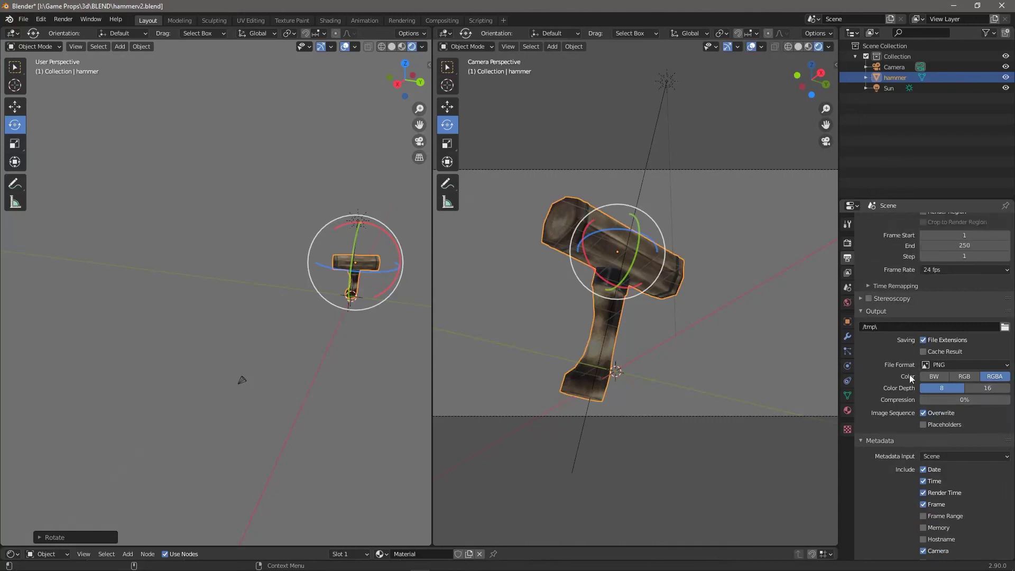
scroll(909, 373, up, 1)
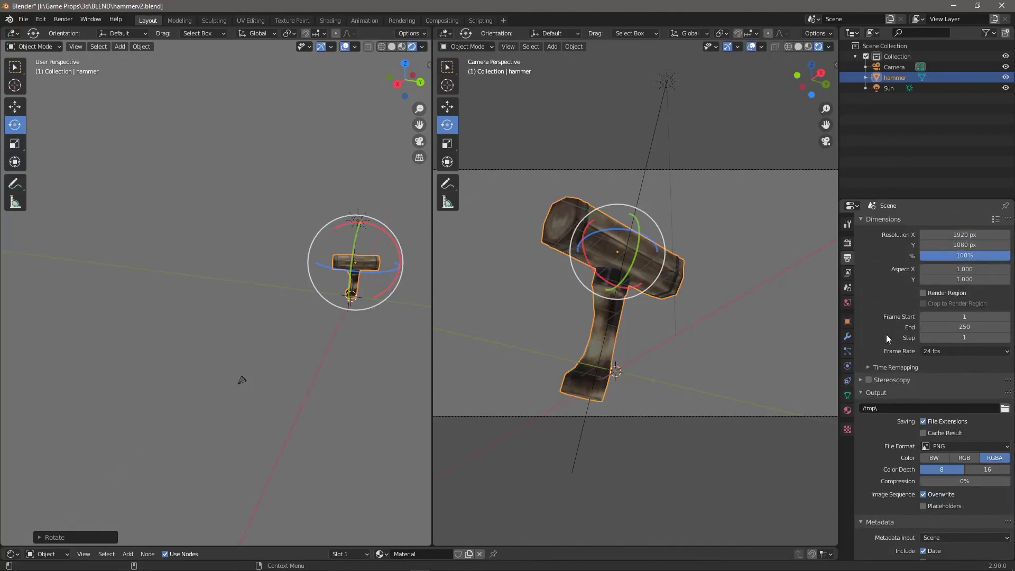
Step: Review the stereoscopy, metadata and post-processing output settings, and the Freestyle and Grease Pencil render settings
click(861, 379)
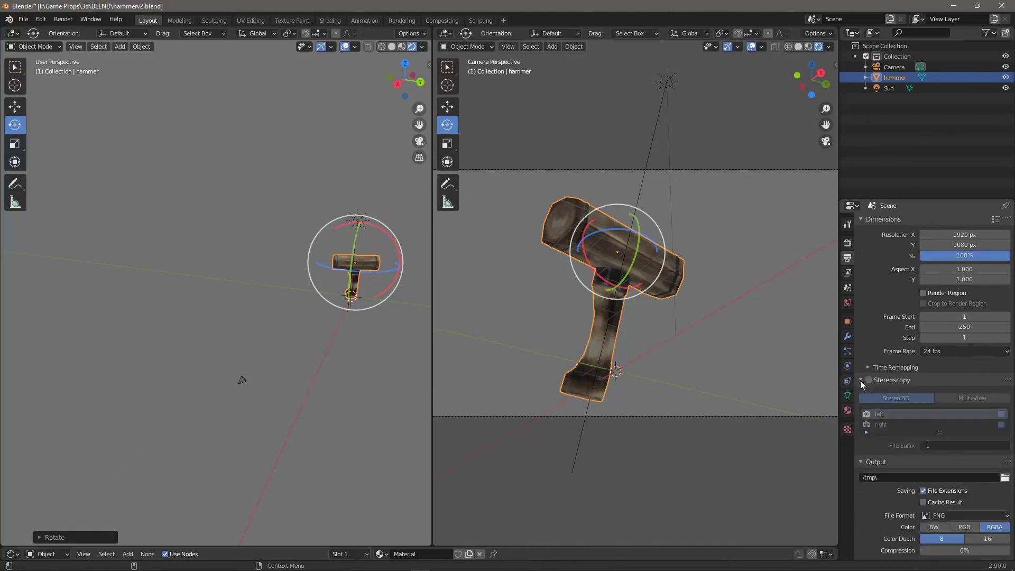
click(861, 380)
scroll(887, 471, down, 3)
scroll(865, 463, down, 5)
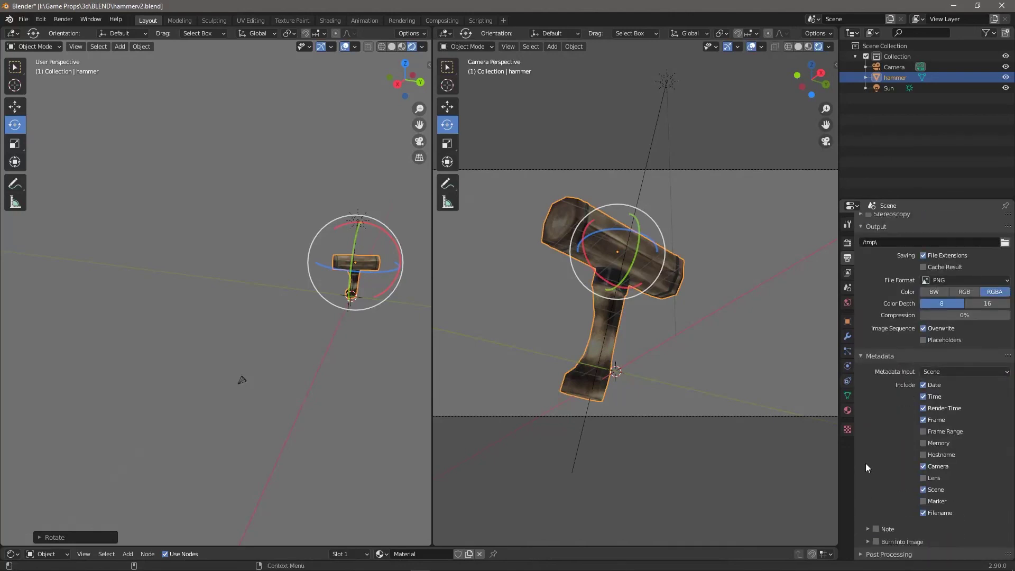
scroll(862, 502, down, 2)
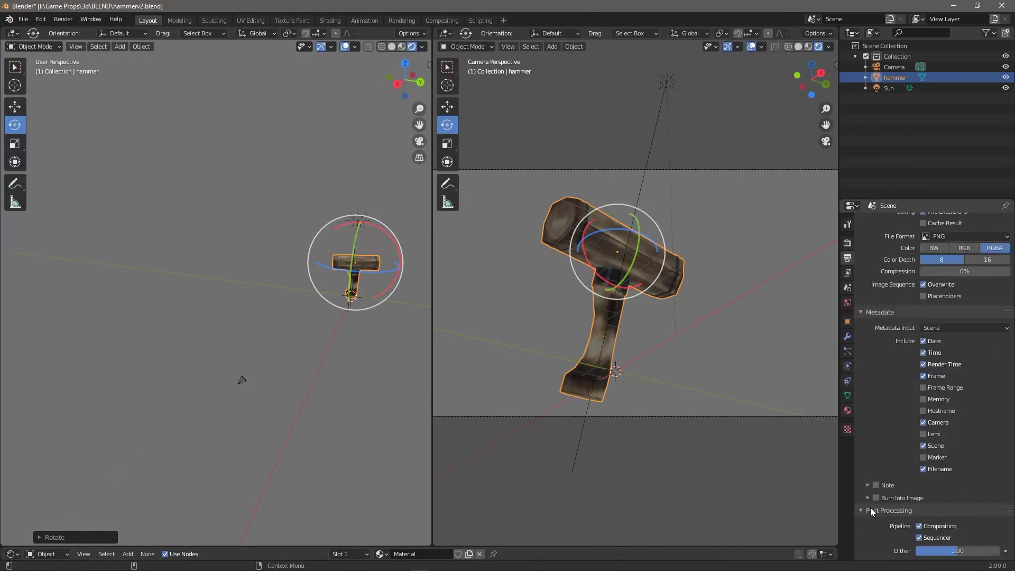
click(847, 244)
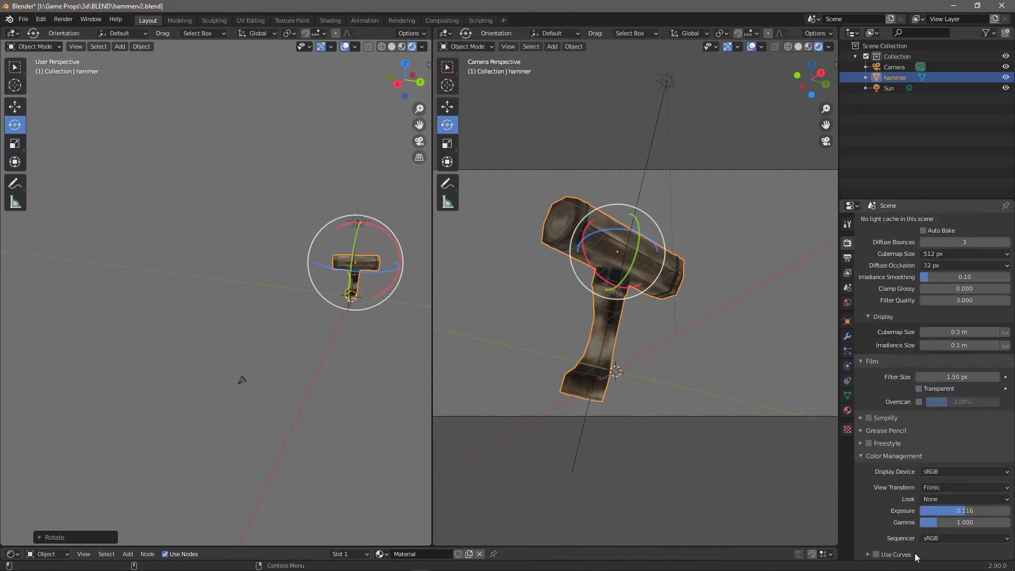
click(884, 443)
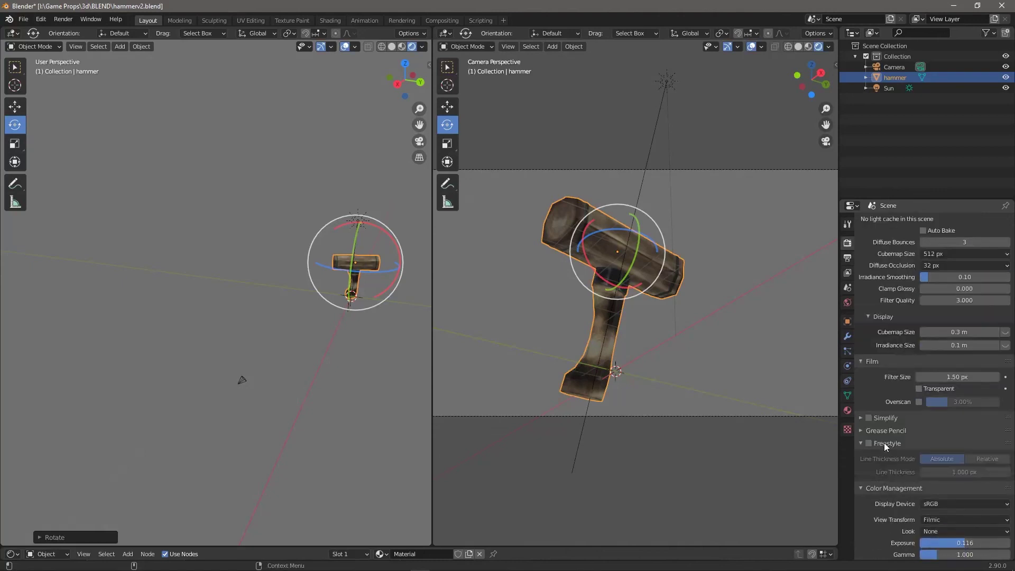
click(887, 431)
scroll(874, 362, up, 12)
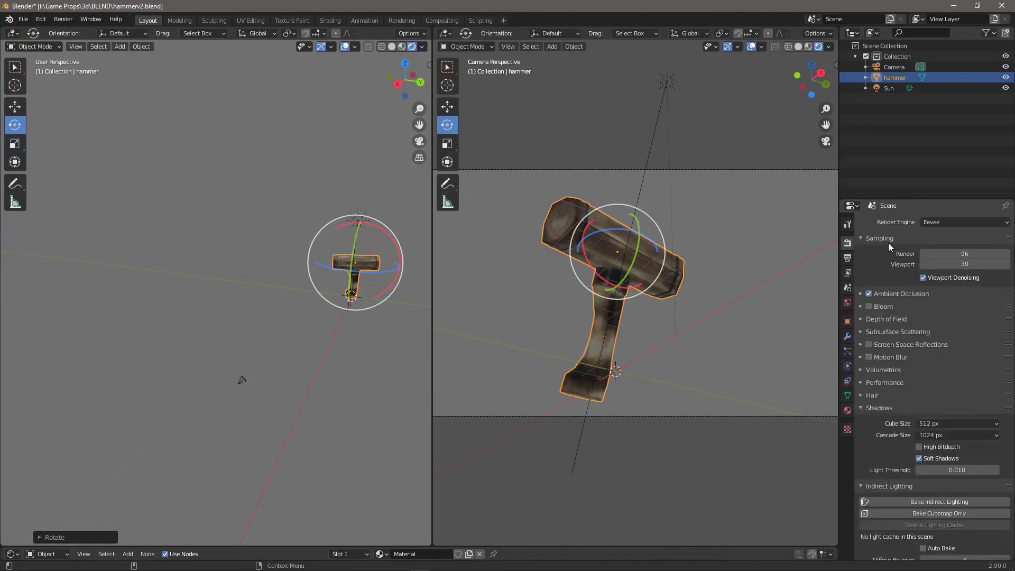
Step: Make the render background transparent in the Film settings
click(868, 407)
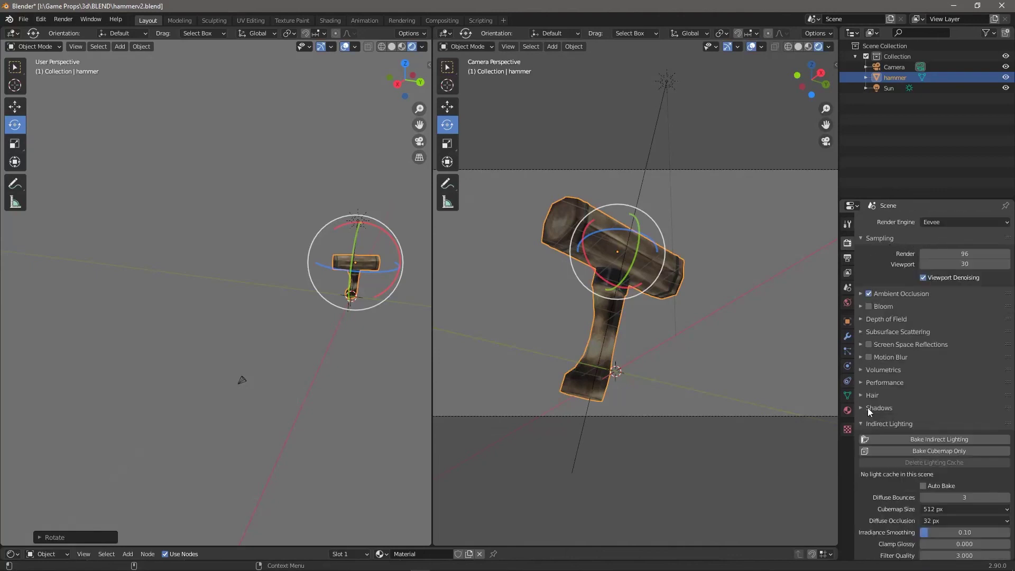
scroll(878, 476, down, 9)
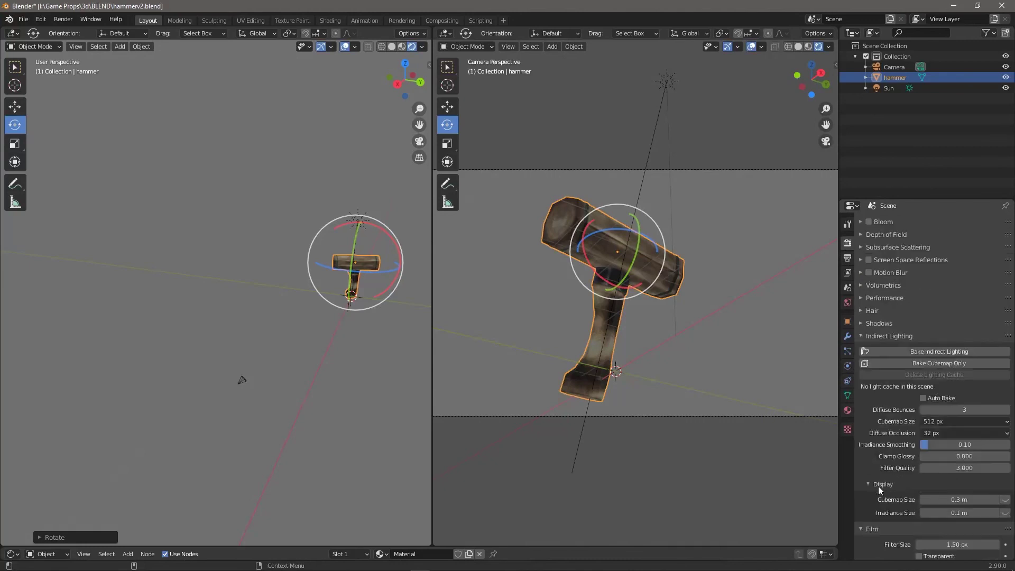
click(918, 451)
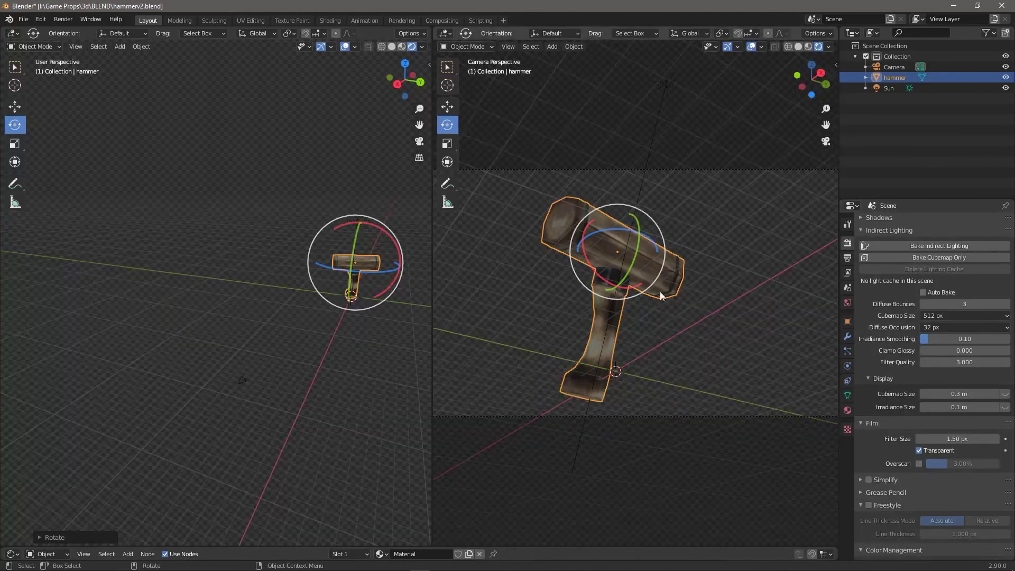
scroll(671, 281, up, 2)
scroll(670, 280, down, 3)
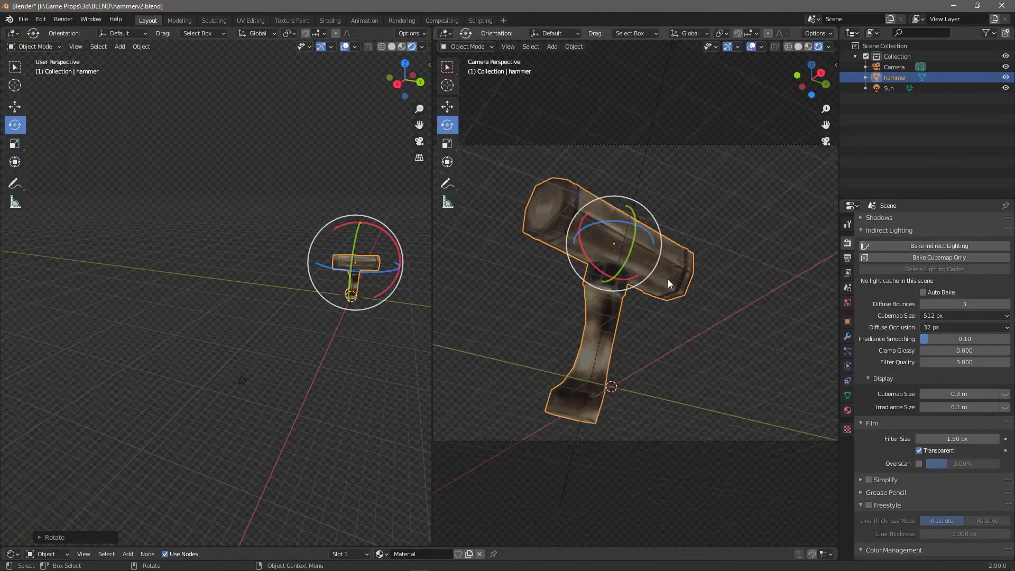
Step: Select the Sun light and set its strength to 3.060
shift+middle_drag(298, 280, 257, 306)
drag(280, 199, 359, 312)
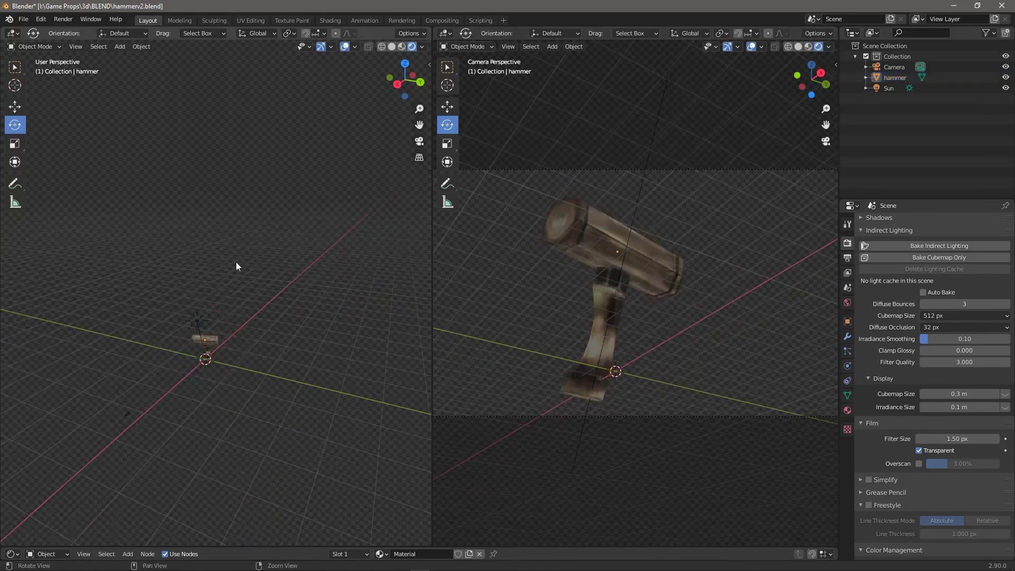
middle_drag(236, 262, 275, 264)
click(219, 328)
middle_drag(218, 328, 392, 309)
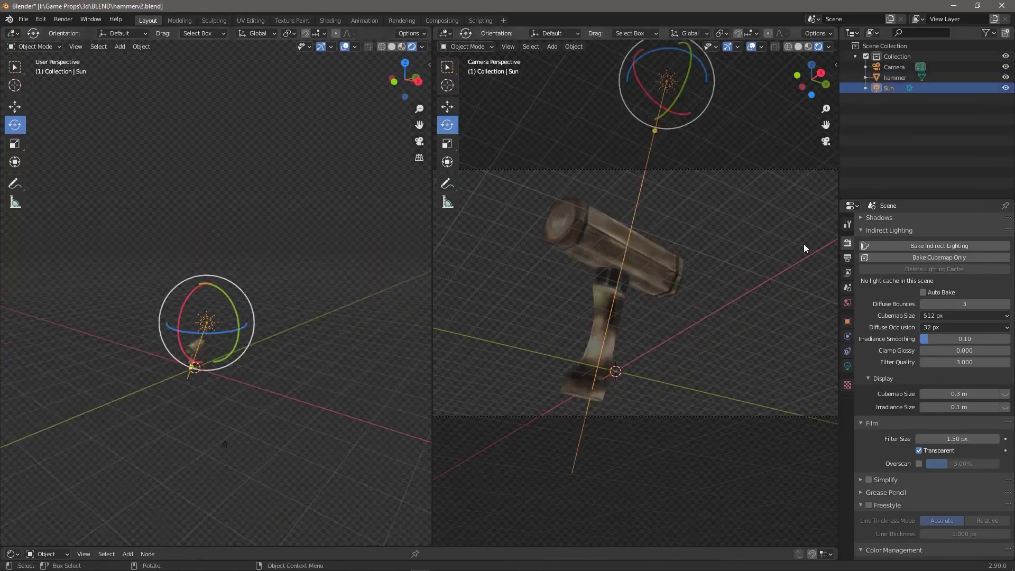
click(848, 366)
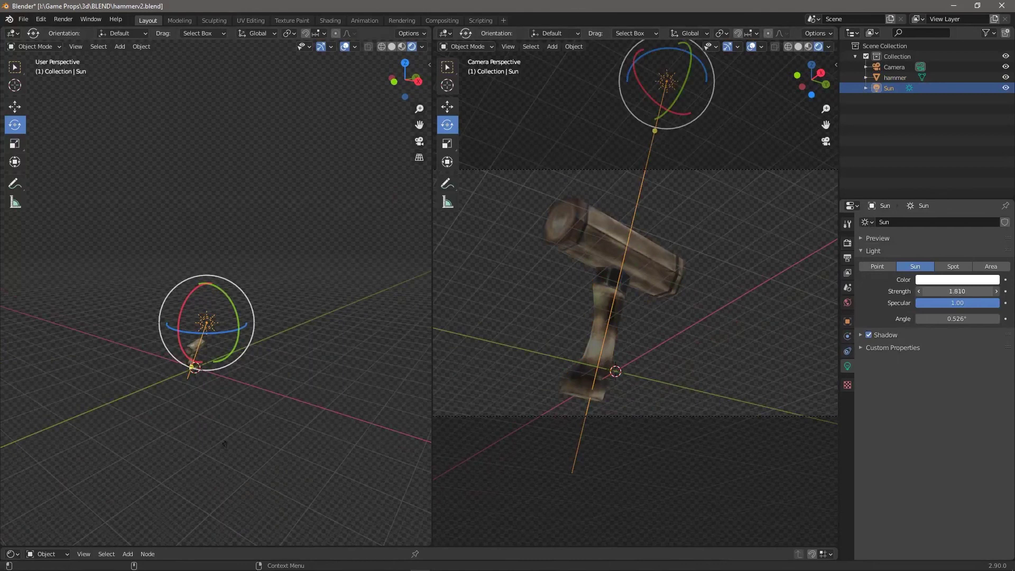
drag(933, 291, 982, 291)
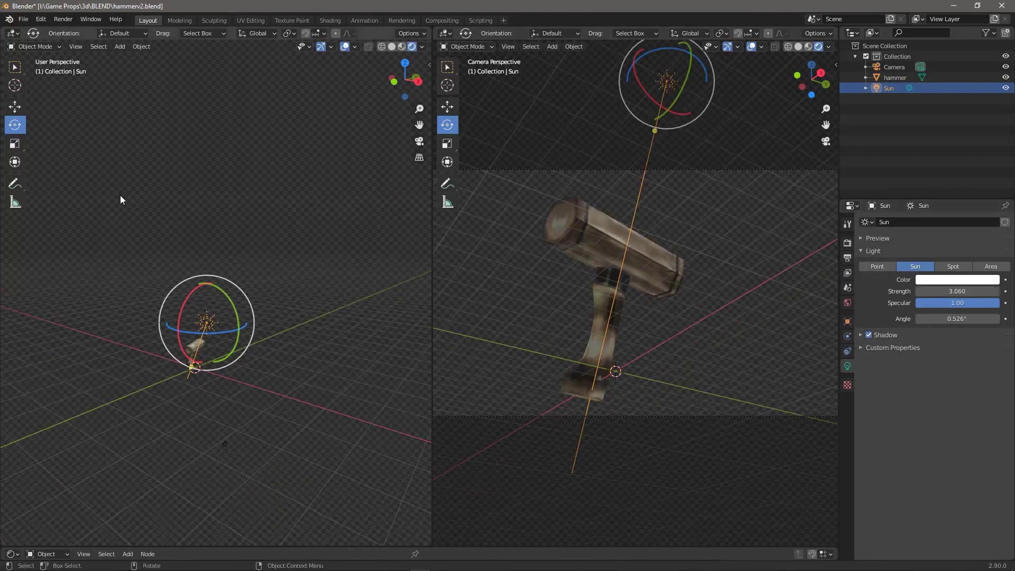
Step: Render a still image from the camera to check the hammer, and close the render result
click(63, 19)
click(69, 33)
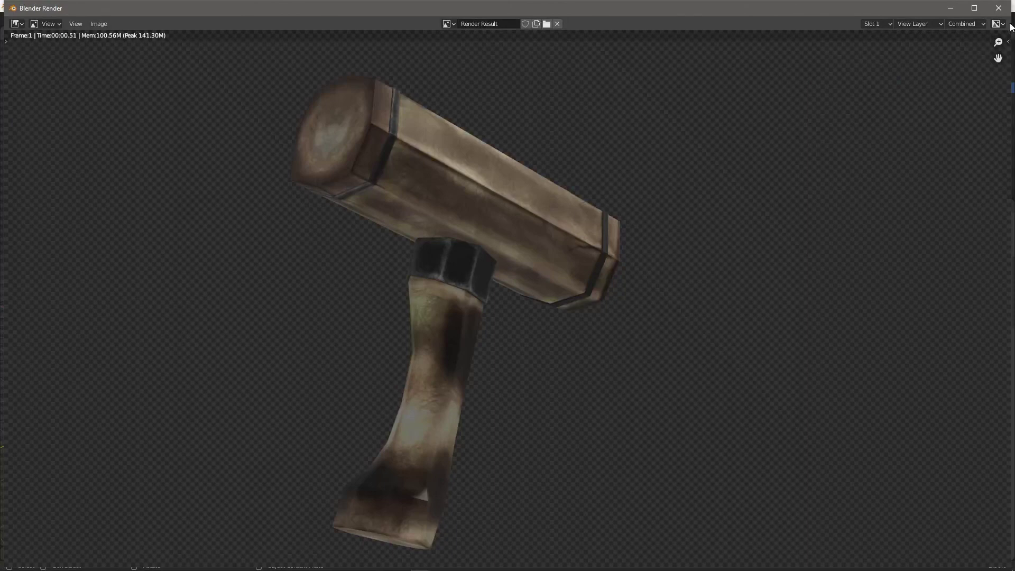
key(Escape)
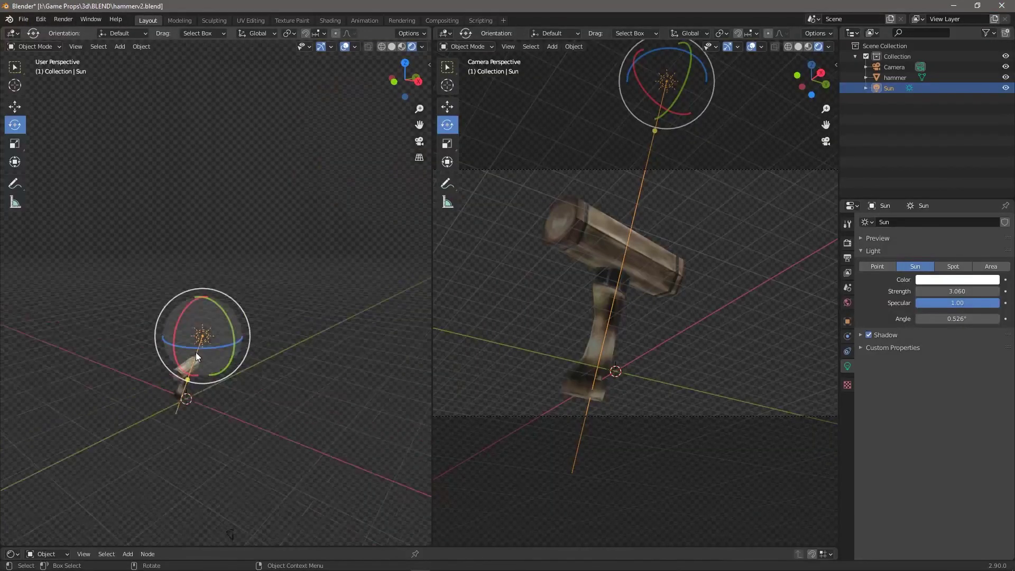
Step: Show the hammer's material nodes in an enlarged shader editor and move the Material Output farther from the Principled BSDF
middle_drag(196, 352, 280, 287)
drag(244, 546, 248, 461)
click(195, 290)
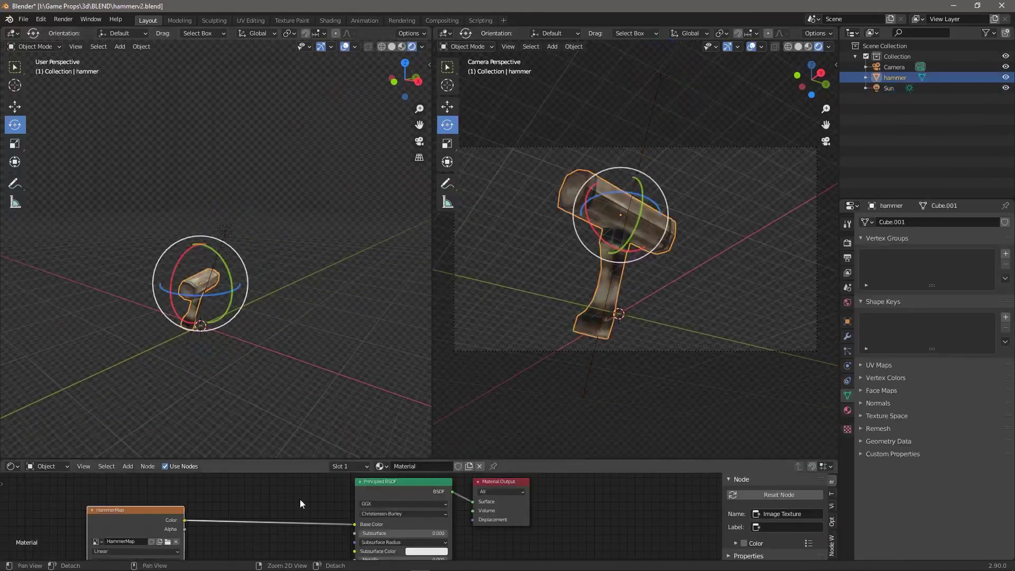
middle_drag(299, 501, 294, 558)
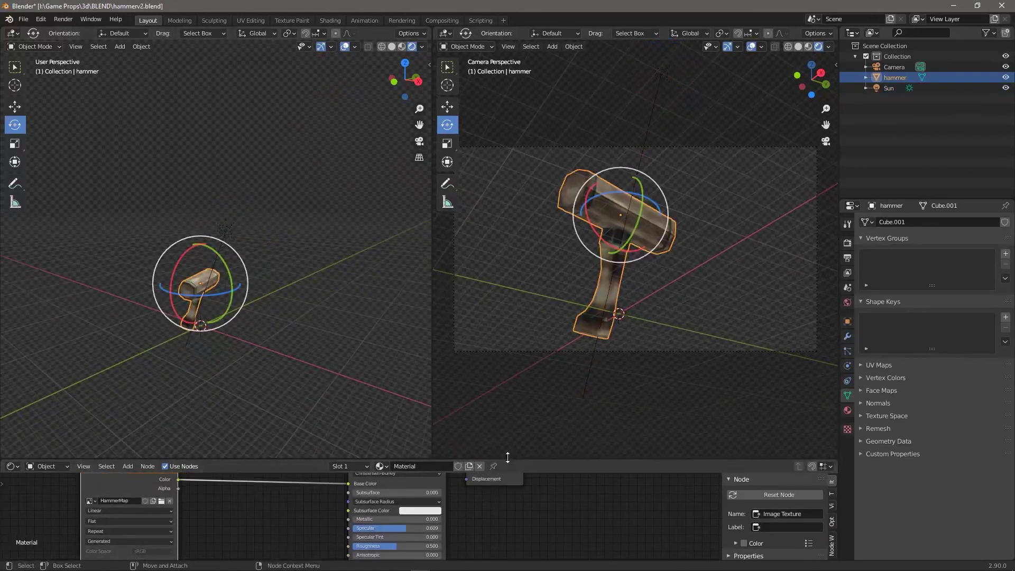
drag(503, 459, 495, 304)
drag(487, 380, 666, 351)
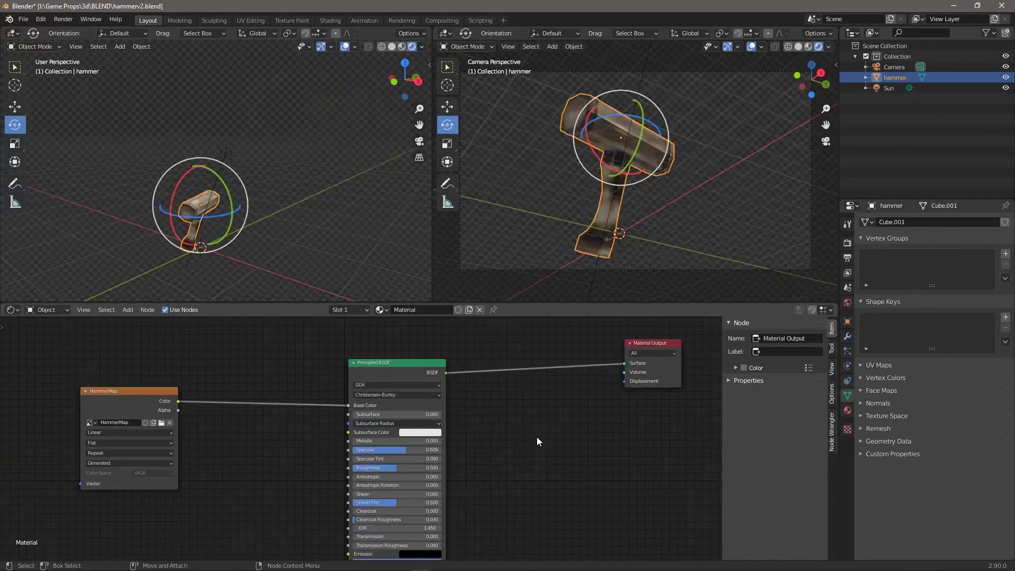
Step: Insert a Mix Shader node into the link between the Principled BSDF and the Material Output
key(shift+a)
text(s)
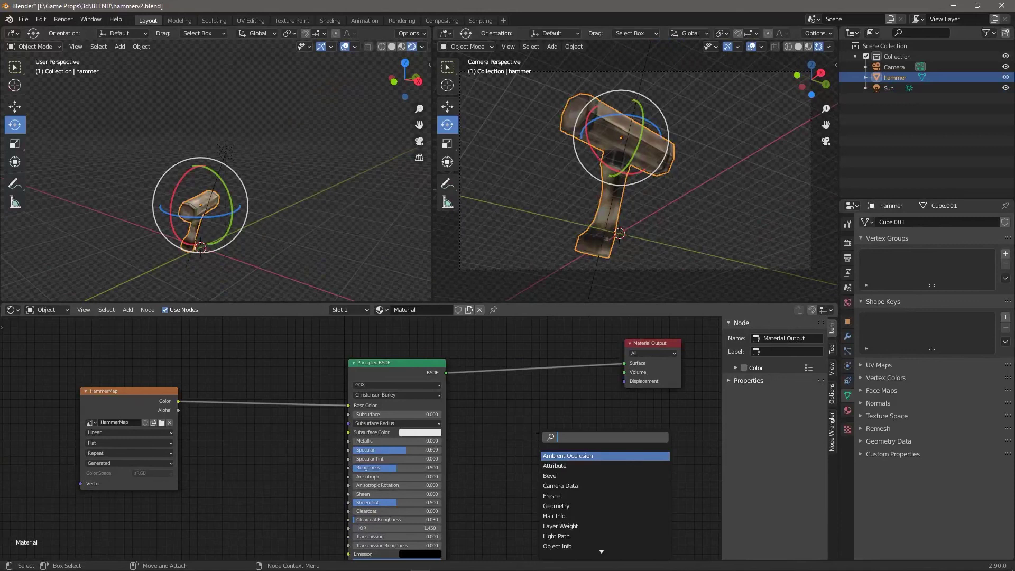
text(mix)
key(Return)
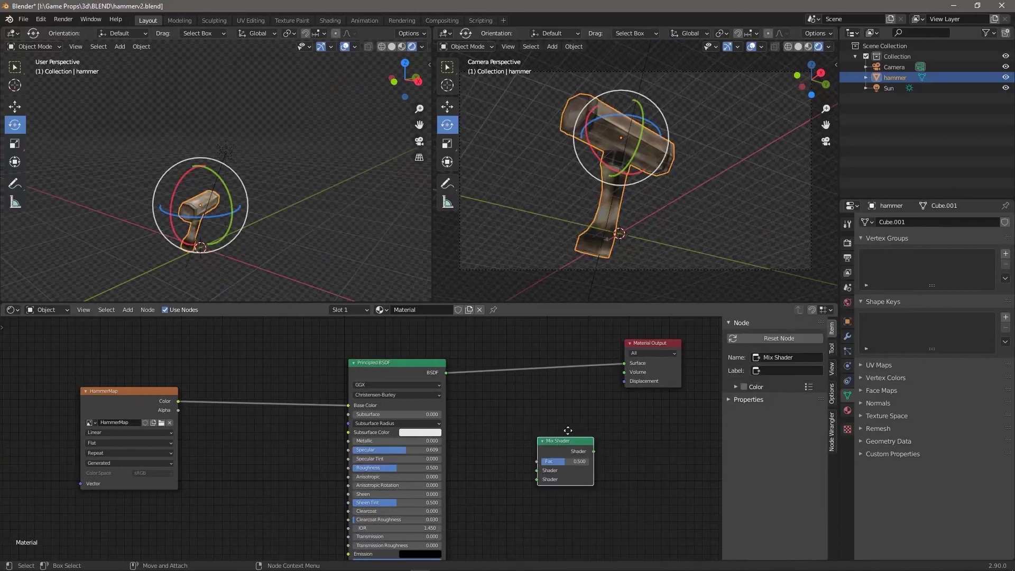
click(566, 338)
Step: Add a Glossy BSDF, connect it to the Mix Shader's second Shader input, and space out the Mix Shader and Material Output nodes
key(shift+a)
text(s)
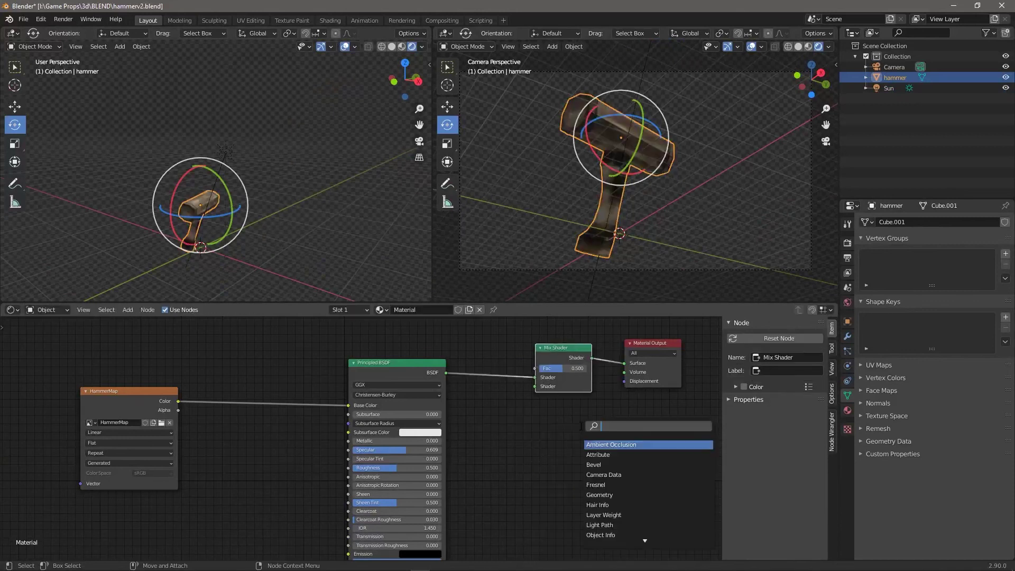
text(glossy)
key(Return)
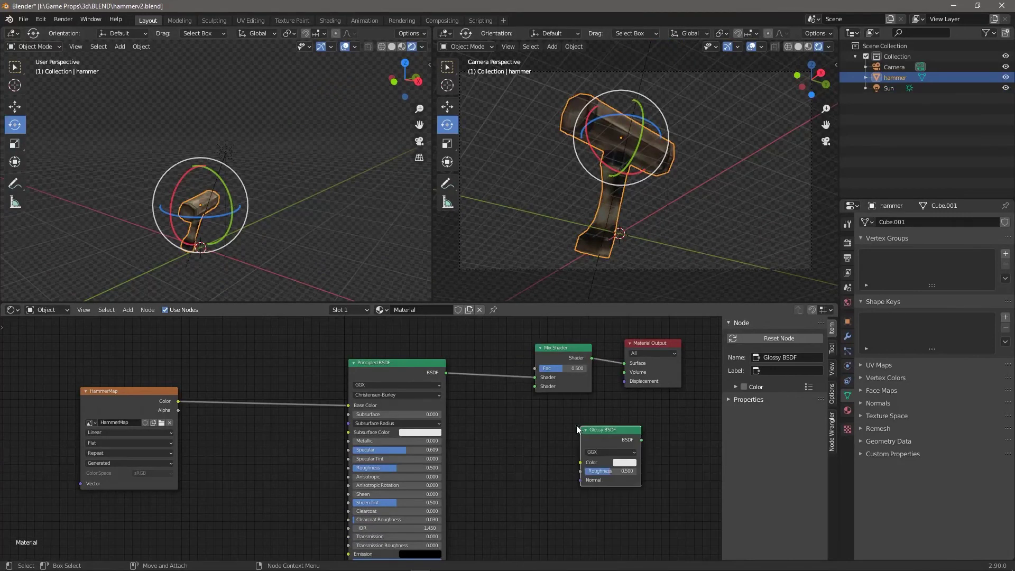
click(577, 426)
drag(607, 433, 532, 388)
drag(665, 344, 726, 344)
drag(573, 351, 656, 359)
click(623, 443)
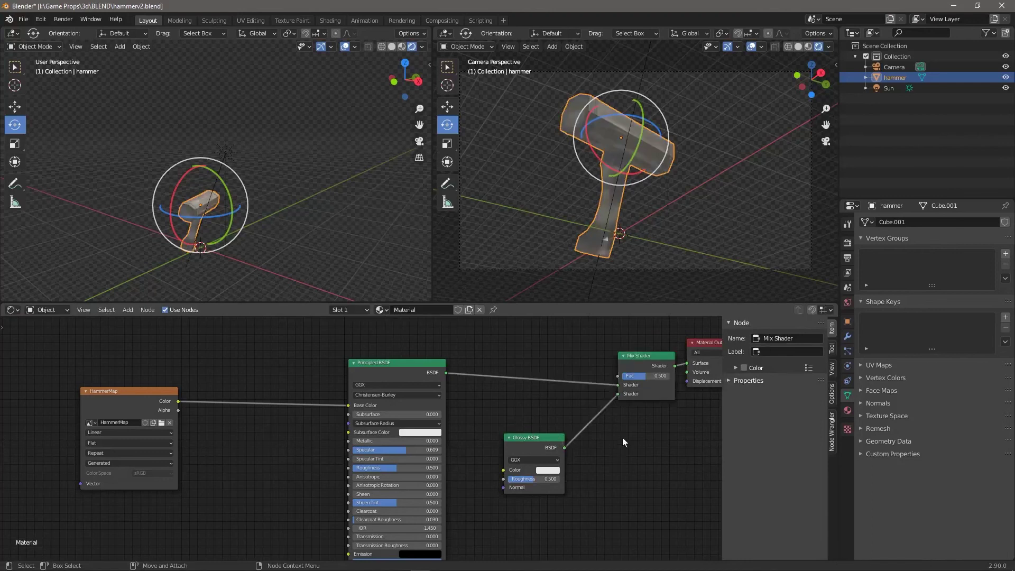
Step: Add a Fresnel node above the Glossy BSDF and connect its Fac output to the Mix Shader's Fac input
key(shift+a)
text(sfr)
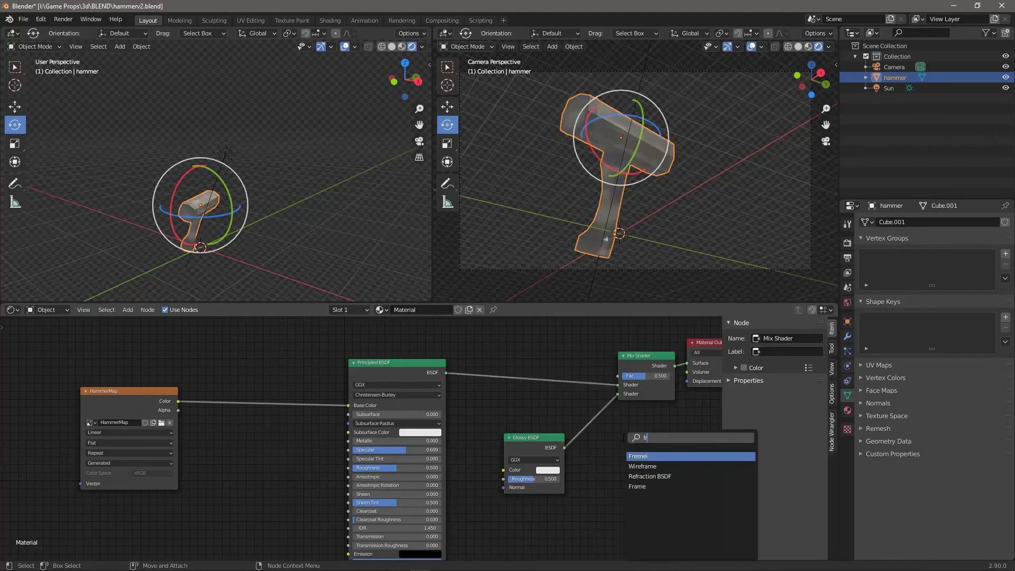
key(Down)
key(Down)
key(Up)
key(Up)
key(Return)
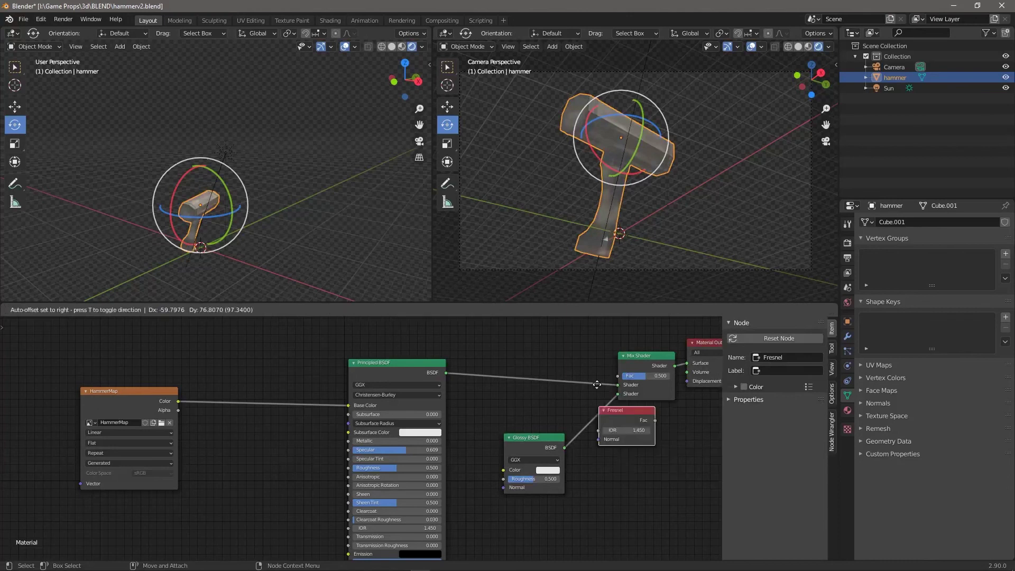
click(584, 345)
drag(585, 344, 616, 376)
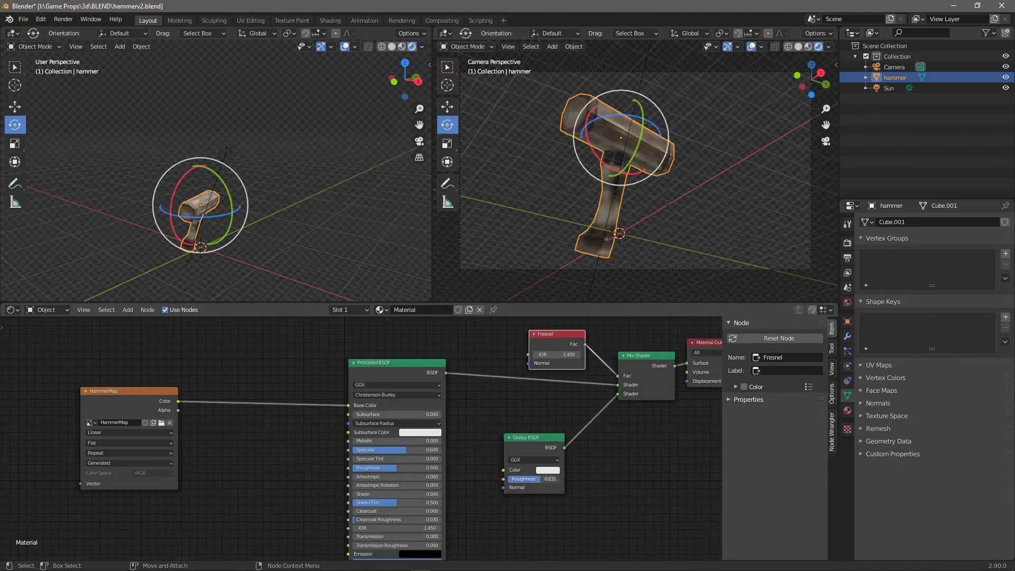
Step: Set the Glossy BSDF's roughness to 0.792 and check the hammer head up close
drag(534, 480, 546, 480)
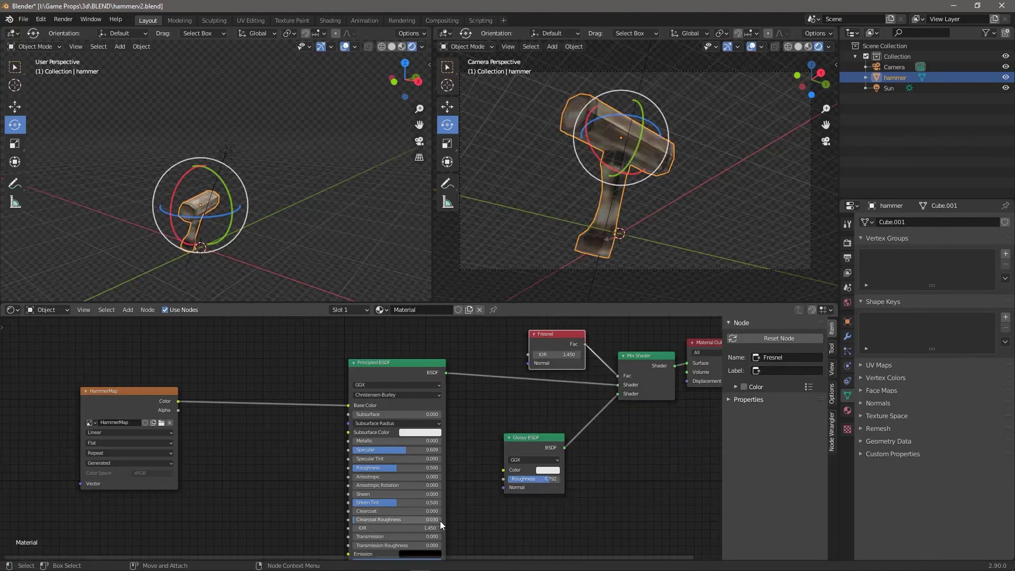
scroll(315, 224, up, 5)
mouse_move(227, 172)
middle_down()
mouse_move(230, 142)
mouse_move(234, 186)
mouse_move(276, 209)
mouse_move(227, 181)
middle_up()
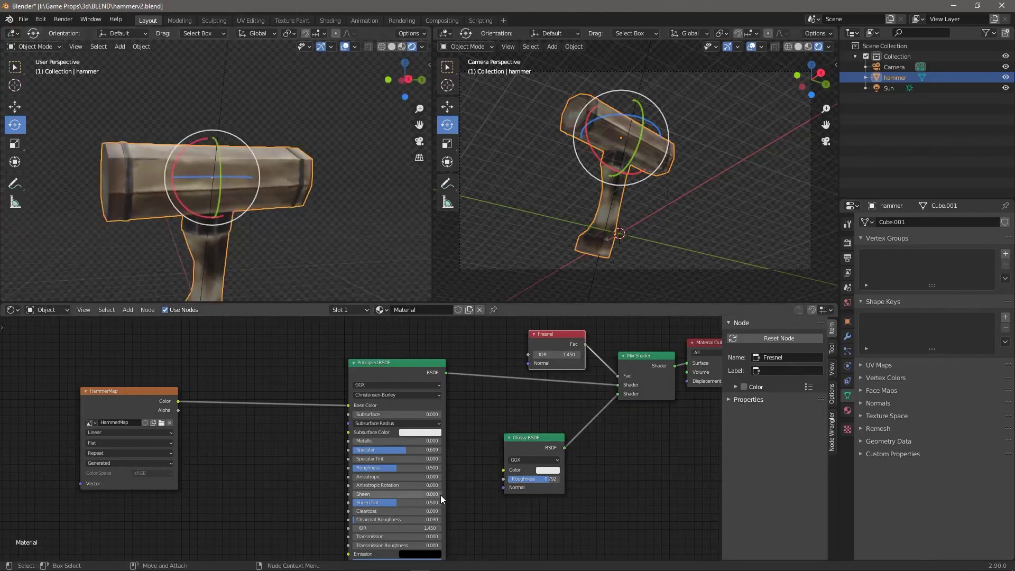
Step: In the render settings, set the shadow cube size to 1024 px and the cascade size to 2048 px
click(849, 244)
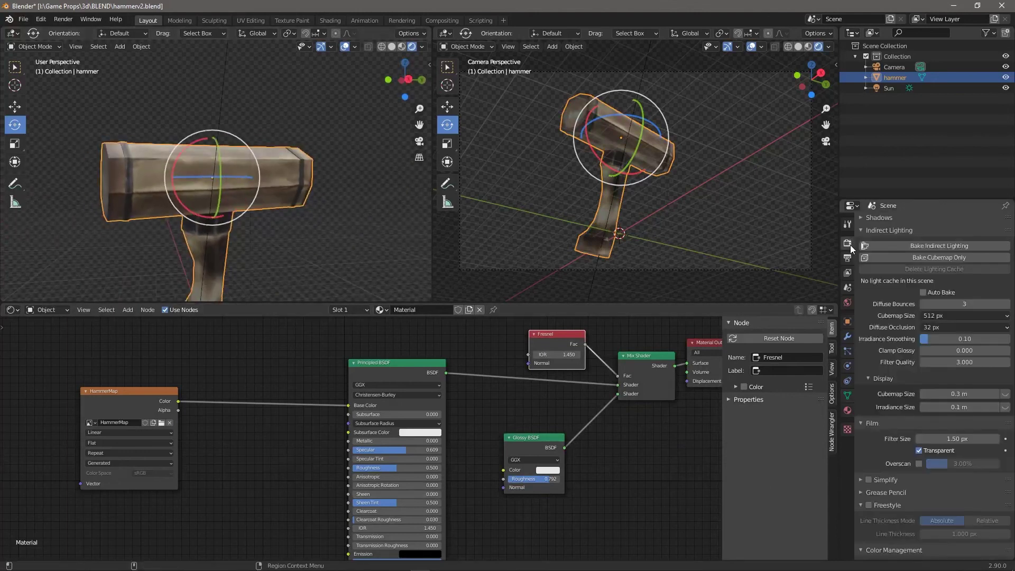
scroll(886, 370, up, 8)
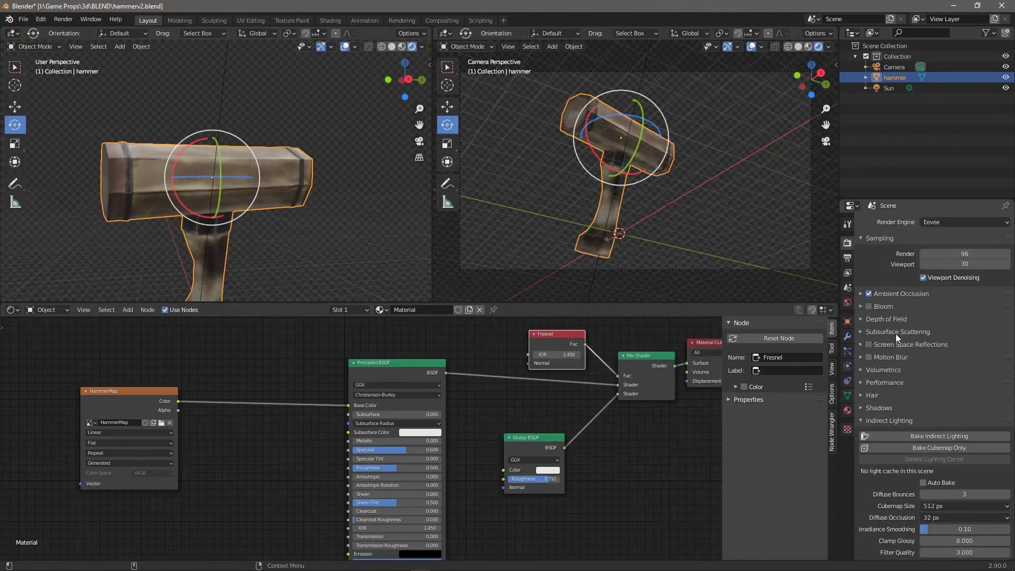
click(895, 331)
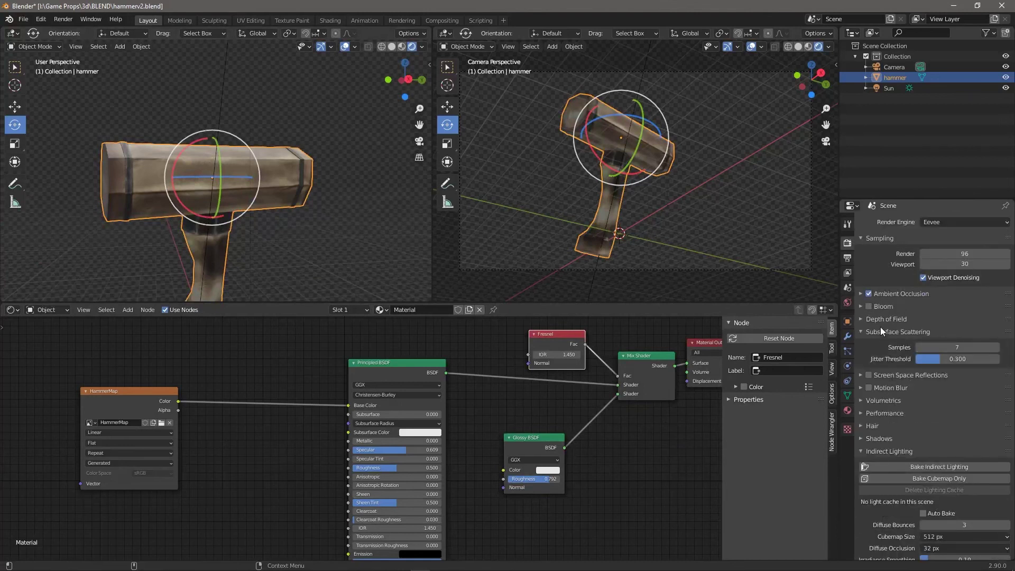
click(880, 330)
scroll(899, 405, down, 3)
click(891, 345)
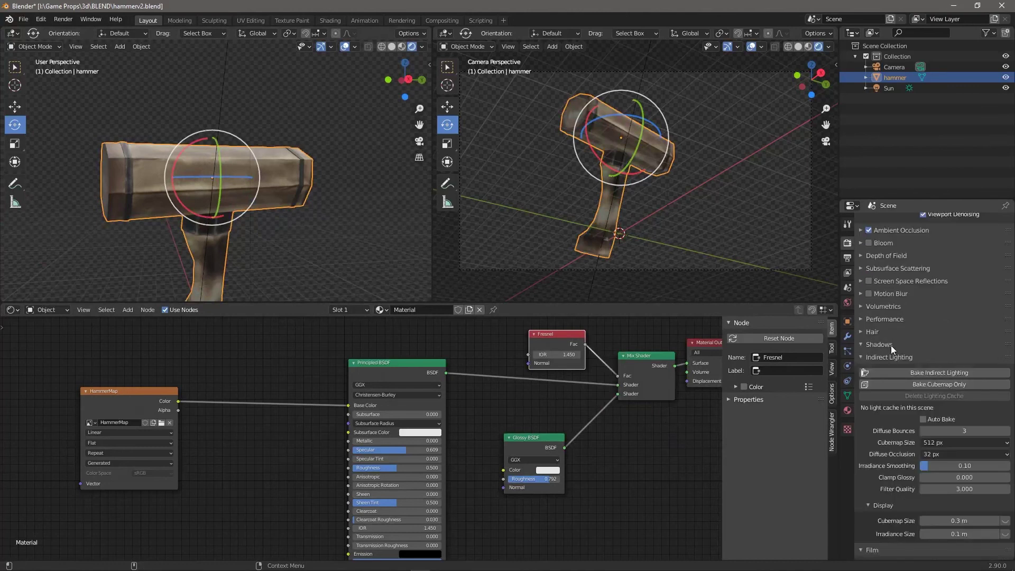
scroll(876, 367, down, 3)
click(952, 296)
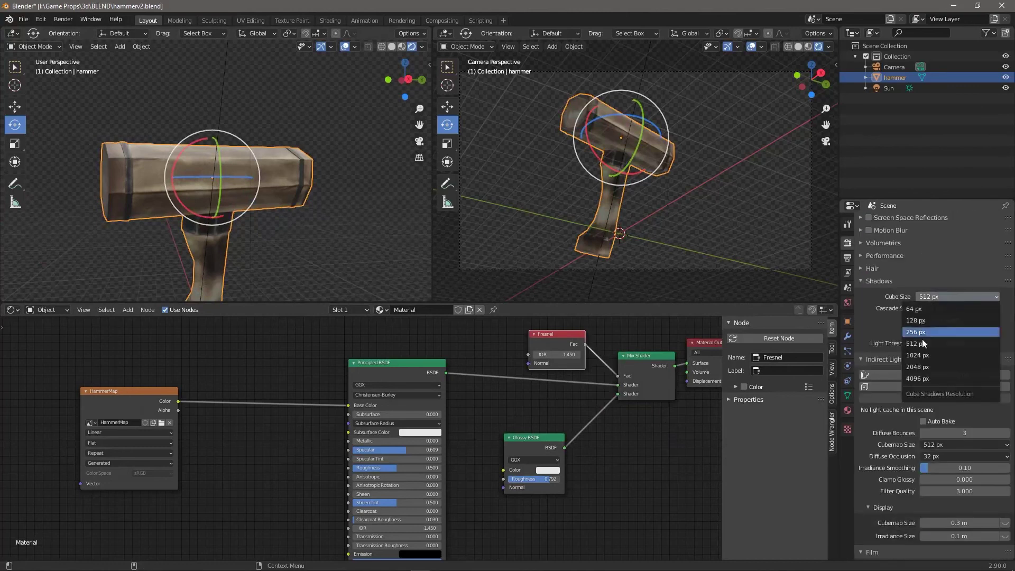
click(918, 355)
click(960, 309)
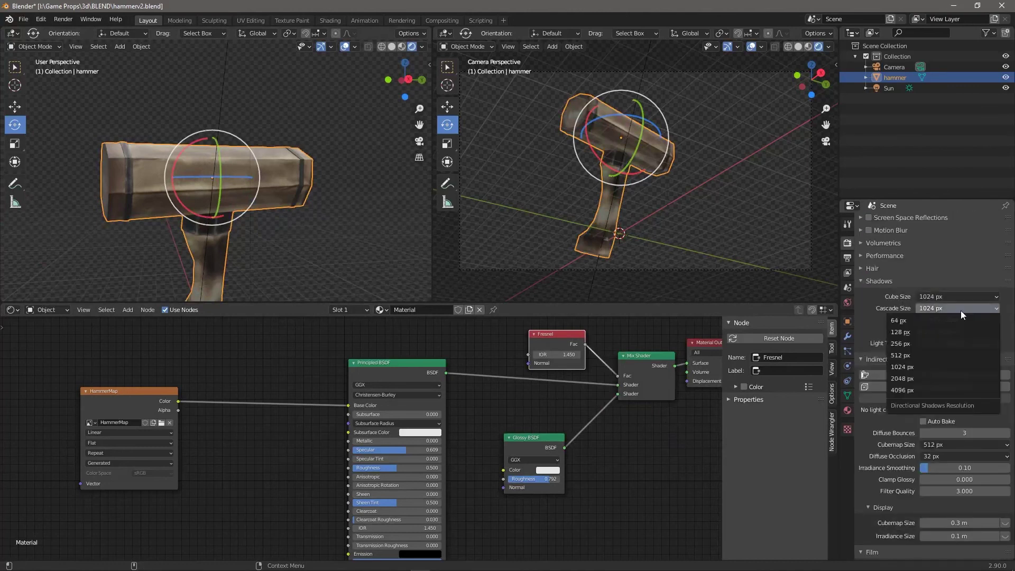
click(912, 375)
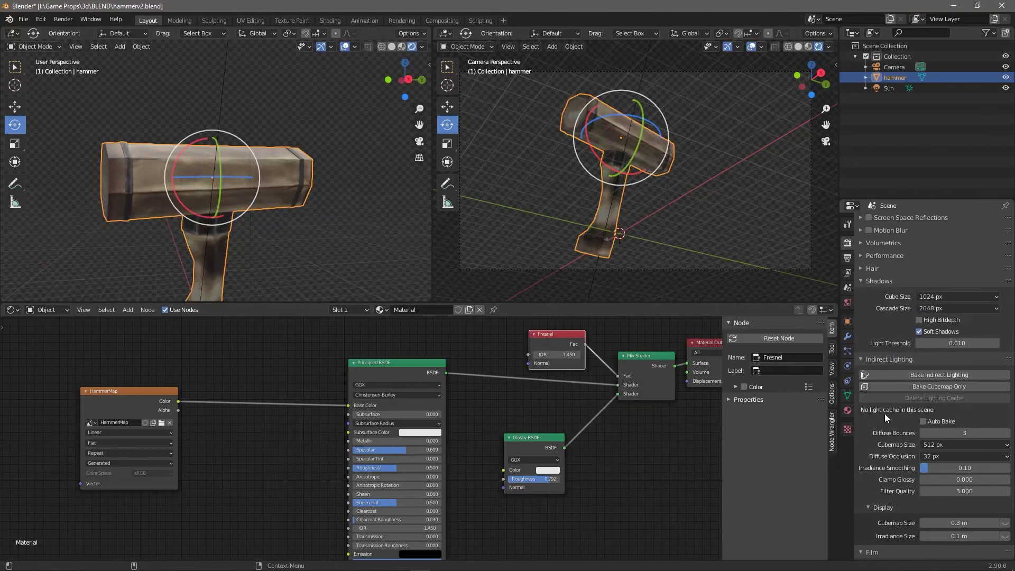
Step: Set the indirect lighting cubemap size to 256 px and the diffuse occlusion to 64 px
scroll(878, 434, down, 3)
scroll(871, 452, down, 1)
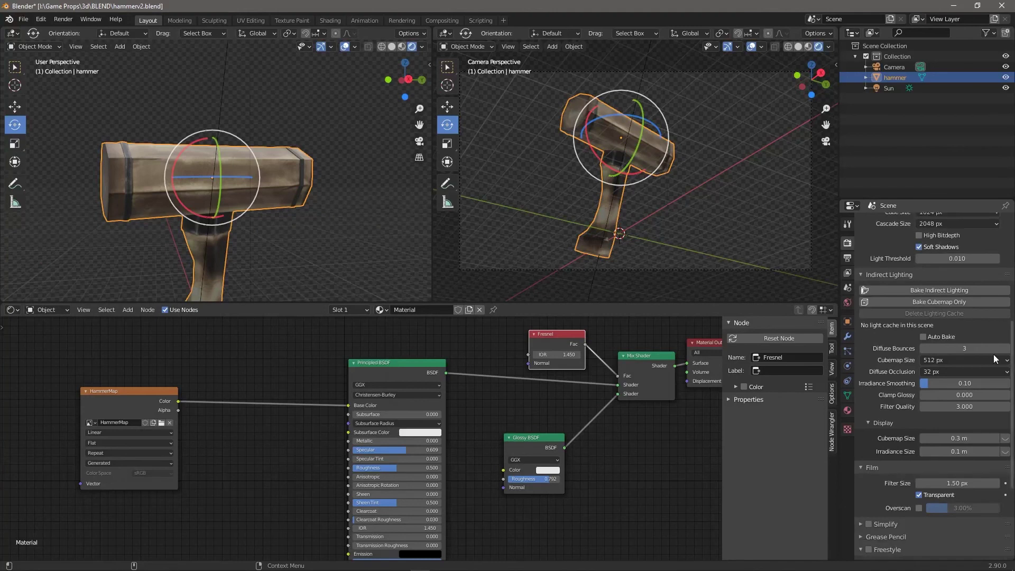
click(978, 359)
click(944, 394)
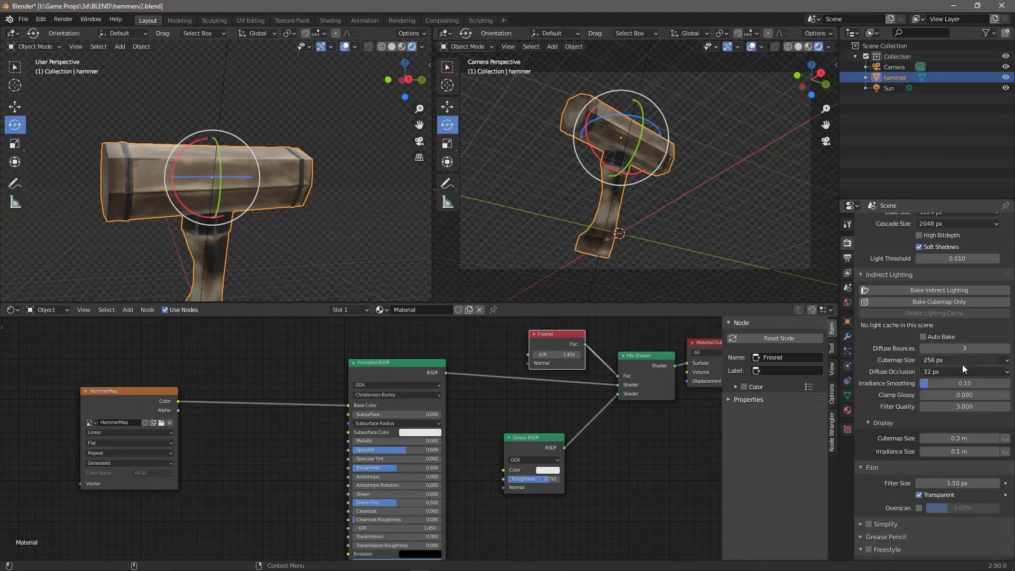
click(959, 370)
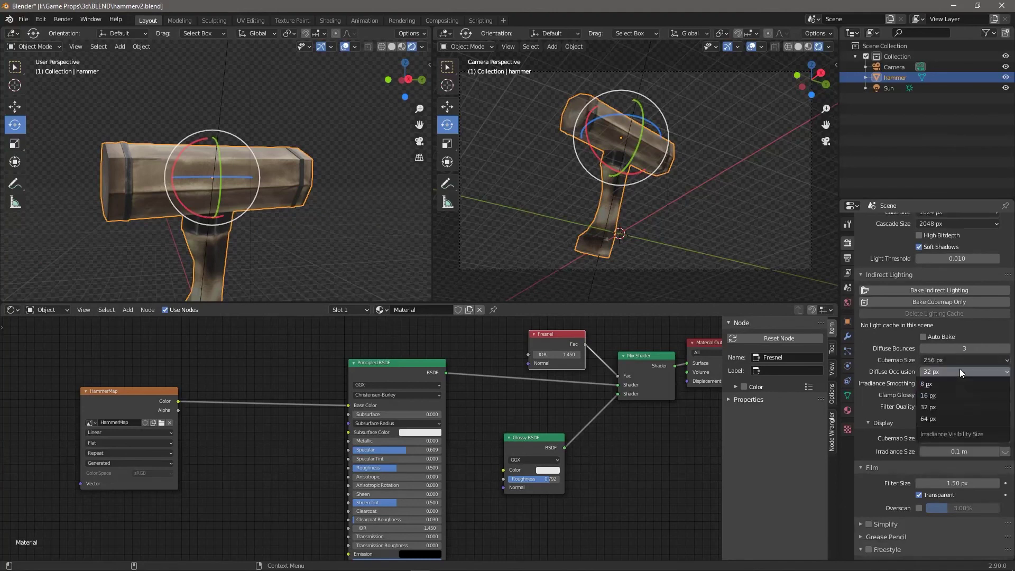
click(934, 417)
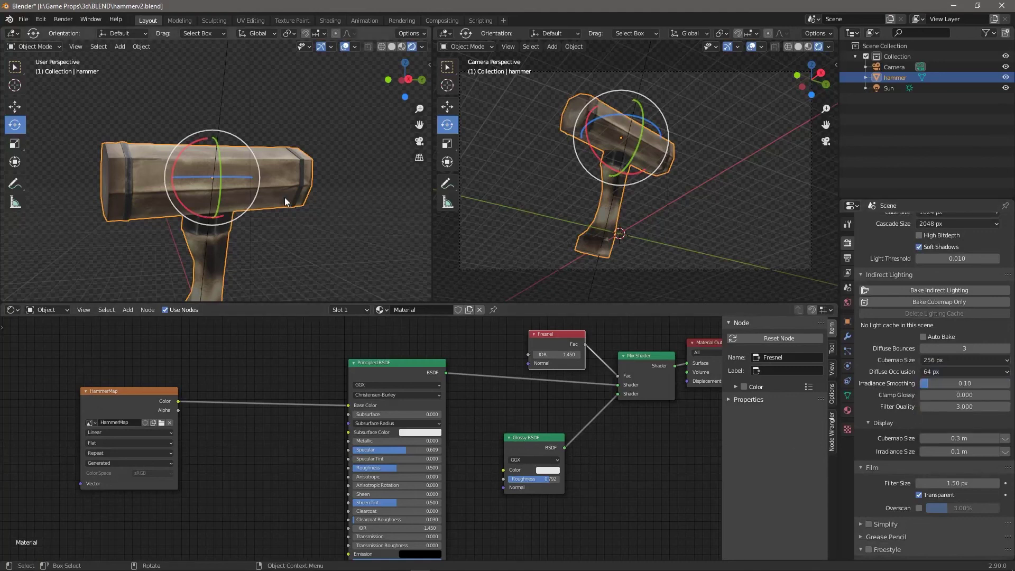
Step: Set the Principled BSDF's sheen tint to 0.405 and its roughness to 0.391
scroll(286, 198, down, 3)
middle_drag(461, 487, 487, 442)
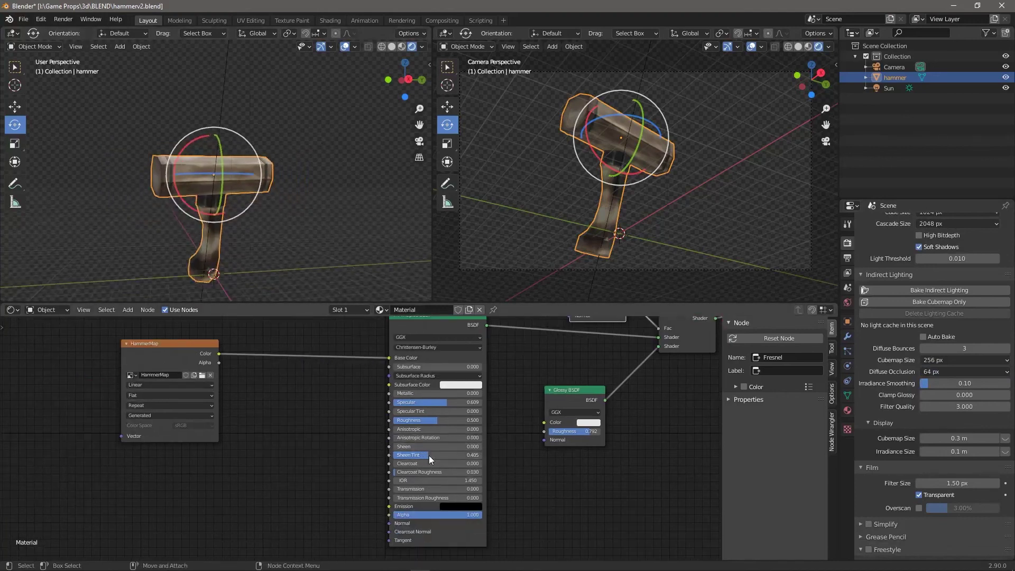
scroll(243, 164, up, 5)
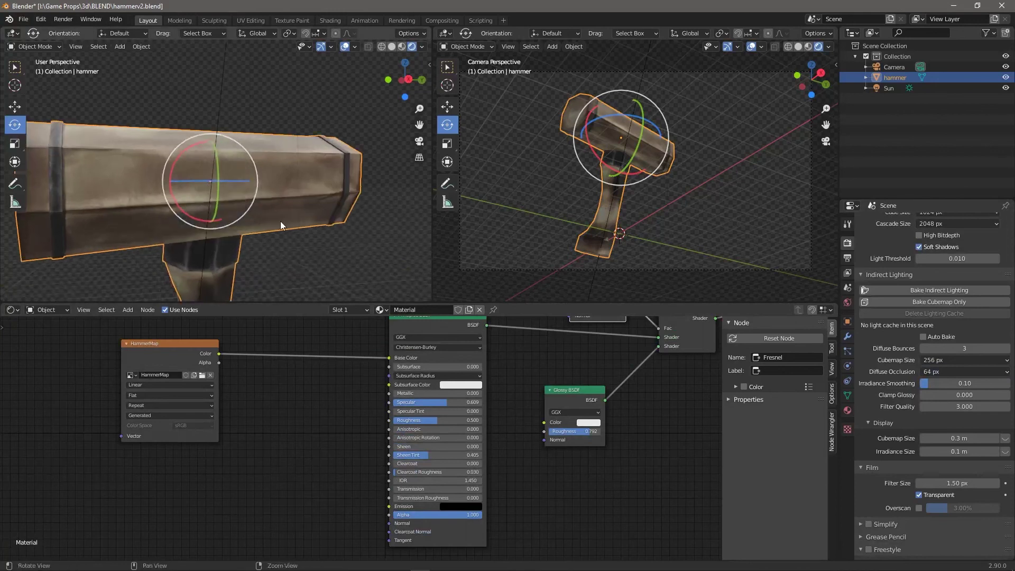
middle_drag(280, 221, 309, 220)
drag(429, 422, 430, 420)
scroll(282, 230, down, 3)
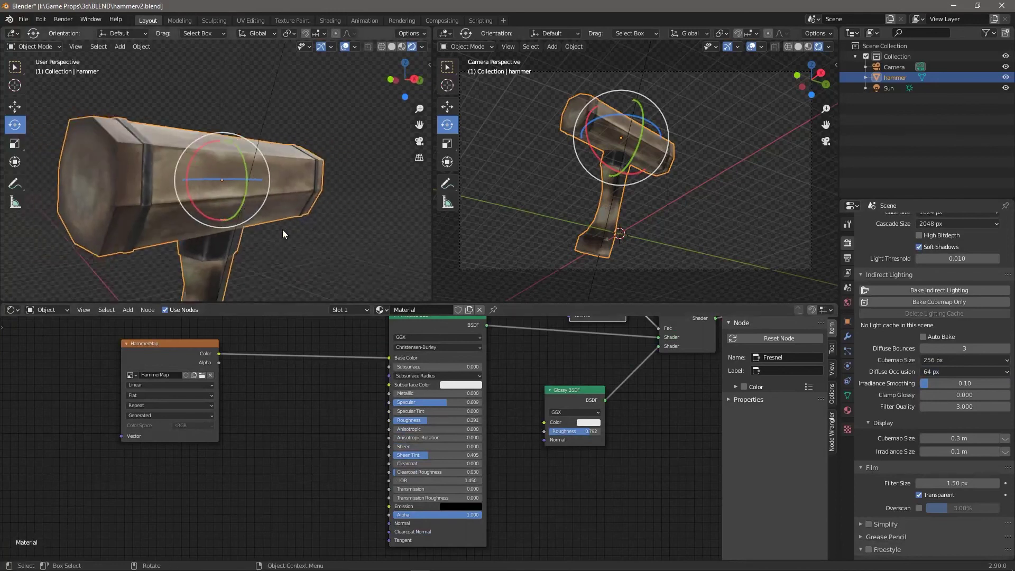
Step: Add an Area light to the scene at the 3D cursor
middle_drag(329, 235, 159, 134)
click(120, 46)
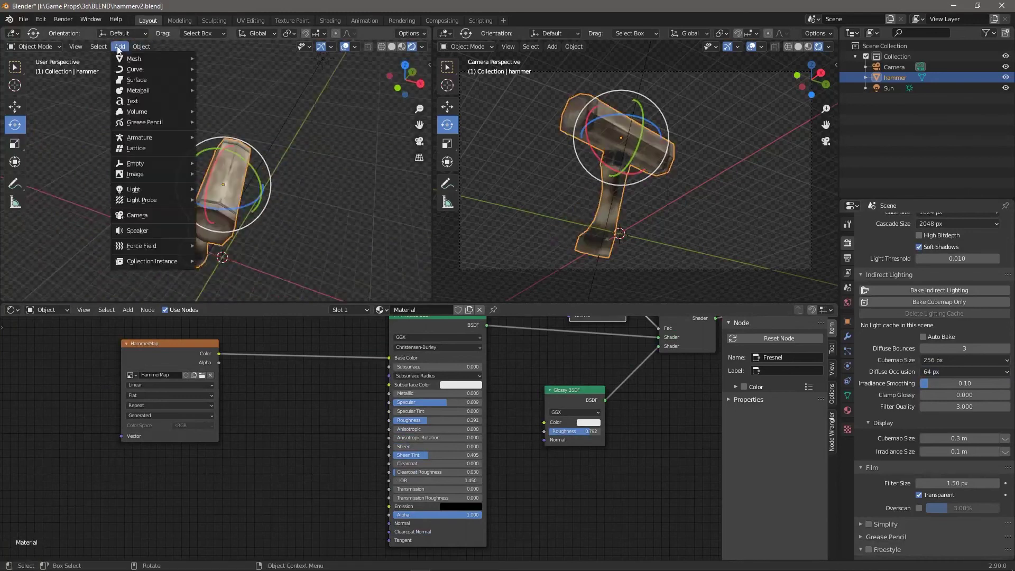
mouse_move(183, 191)
click(254, 223)
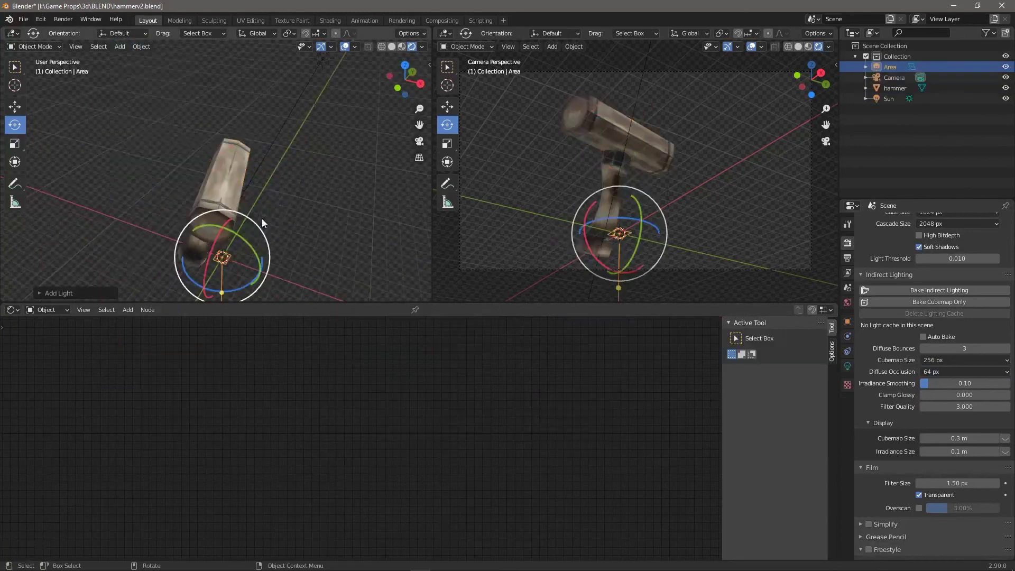
Step: Raise the area light to the height of the hammer head, offset it beside the head, and tilt it
middle_drag(262, 218, 197, 183)
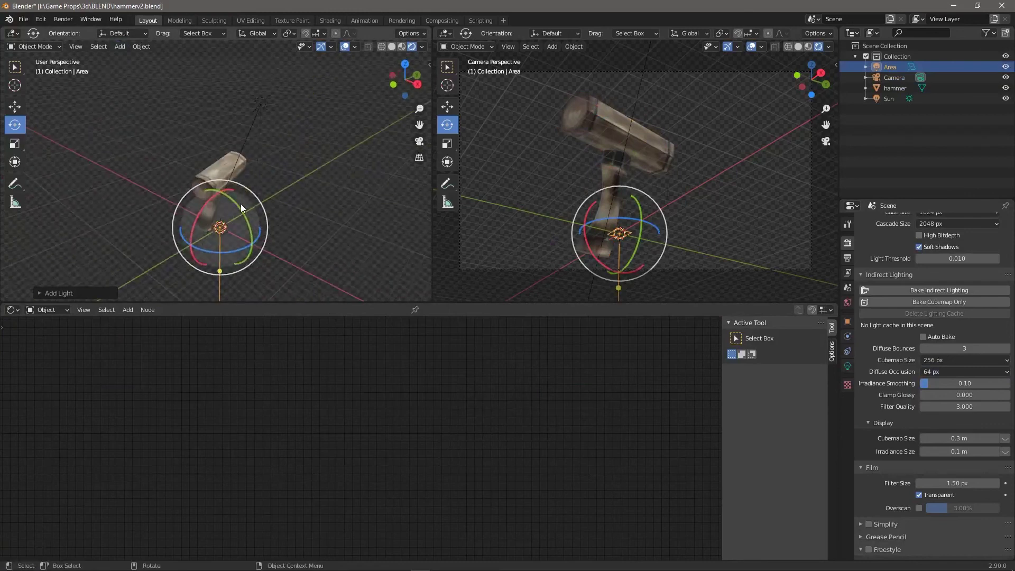
key(w)
drag(221, 194, 226, 105)
middle_drag(236, 154, 286, 176)
drag(262, 147, 312, 175)
key(e)
middle_drag(312, 176, 321, 196)
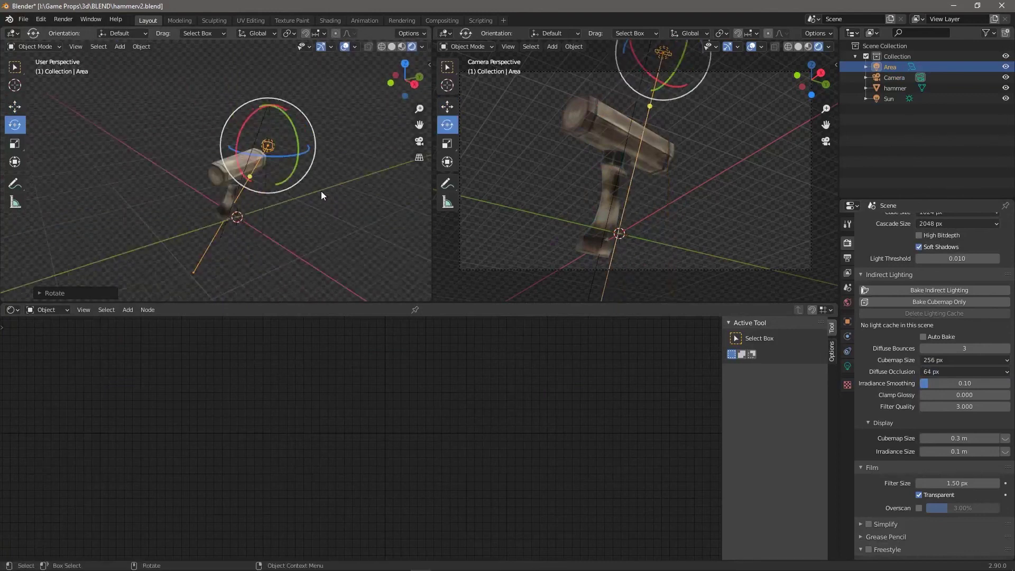
Step: Set the area light's power to 271.8 W and its size to 8.43 m
click(847, 367)
drag(959, 330, 913, 286)
scroll(612, 164, up, 5)
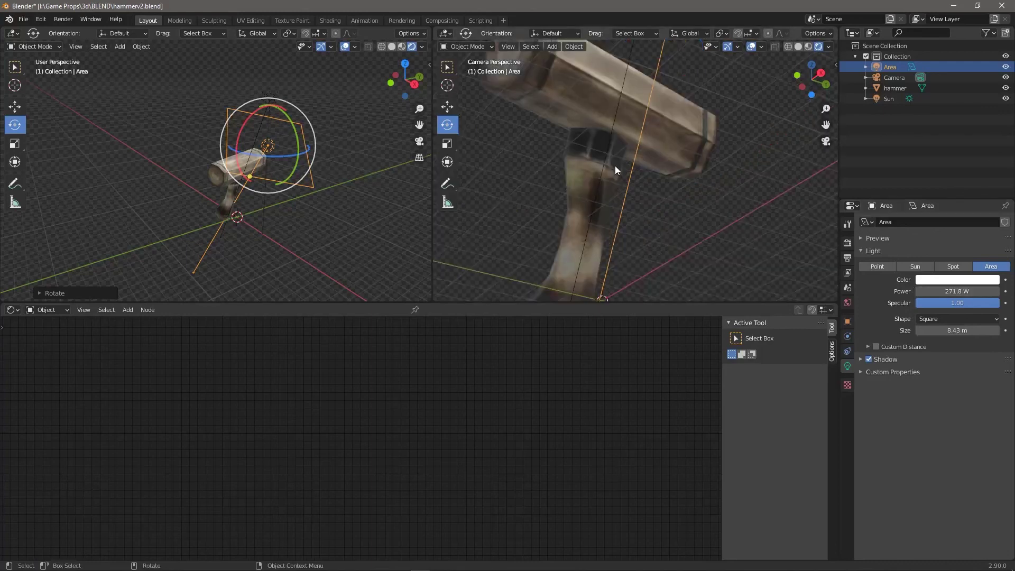
scroll(615, 166, down, 5)
Step: Rotate the area light toward the hammer and shift it along the Y axis
middle_drag(349, 170, 275, 180)
drag(273, 161, 294, 156)
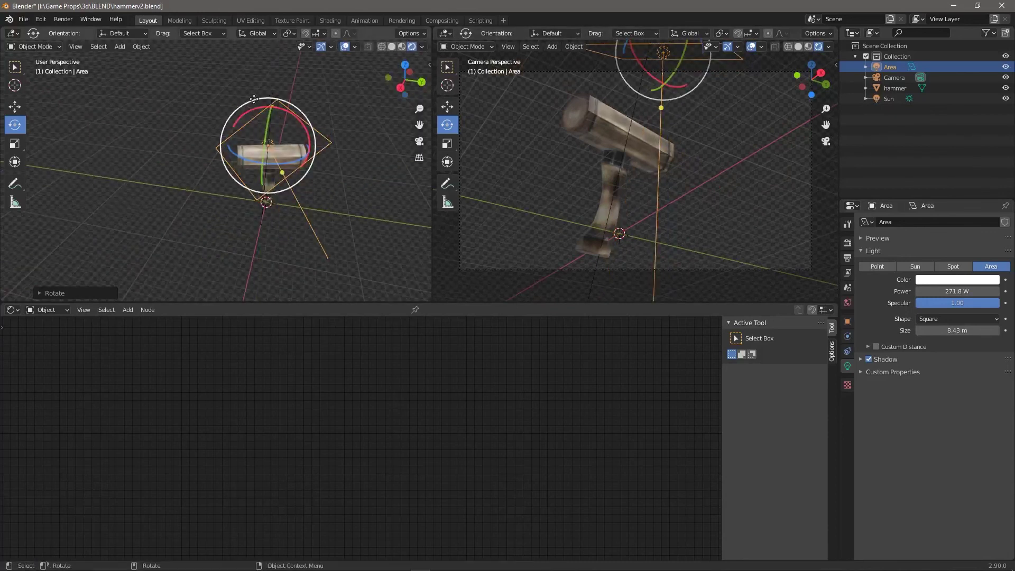
drag(269, 120, 253, 124)
click(15, 107)
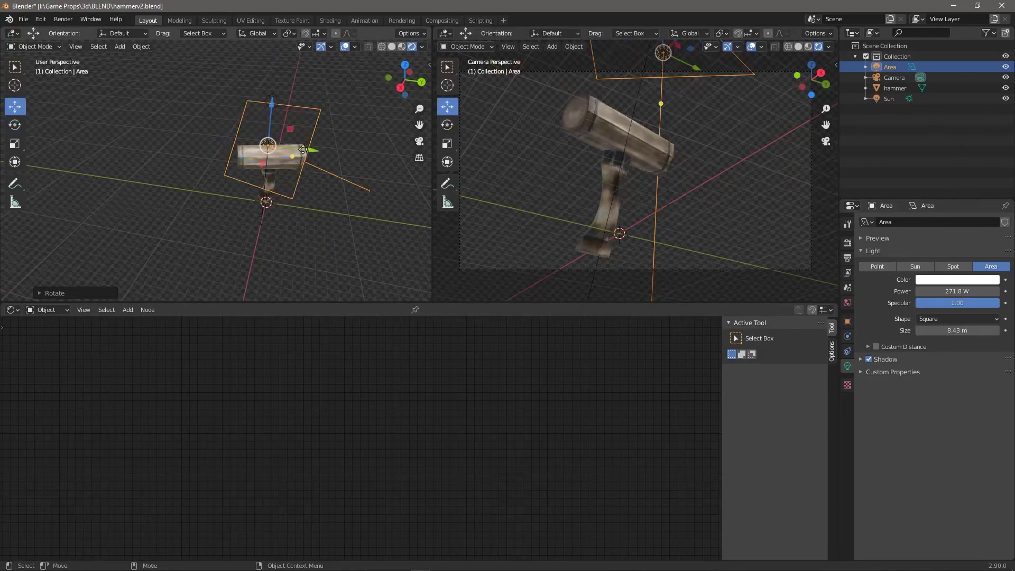
drag(306, 155, 266, 149)
Step: Set the area light's size to 7.75 m and render a still image of the hammer from the camera
middle_drag(266, 150, 275, 95)
click(63, 19)
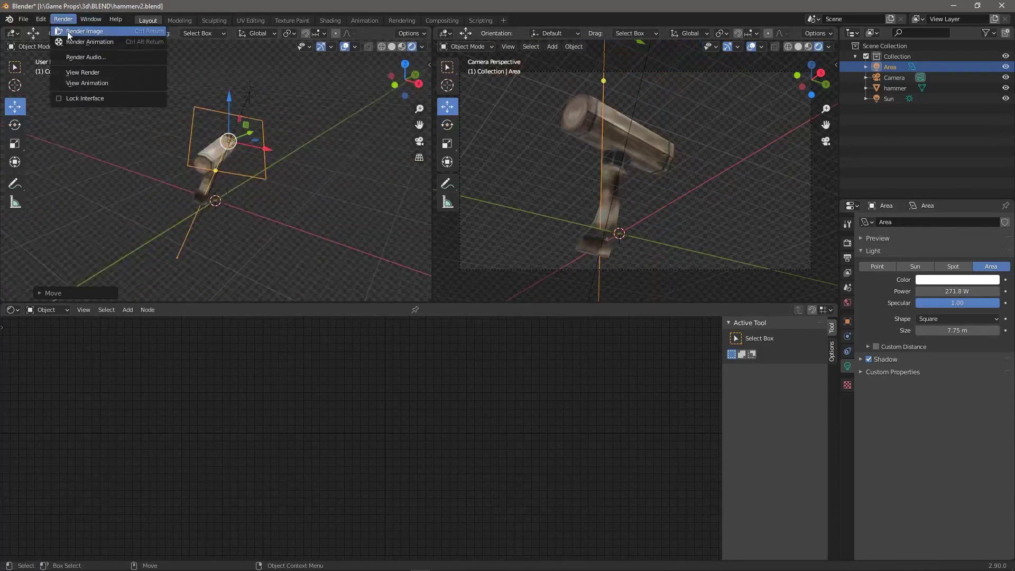
click(72, 34)
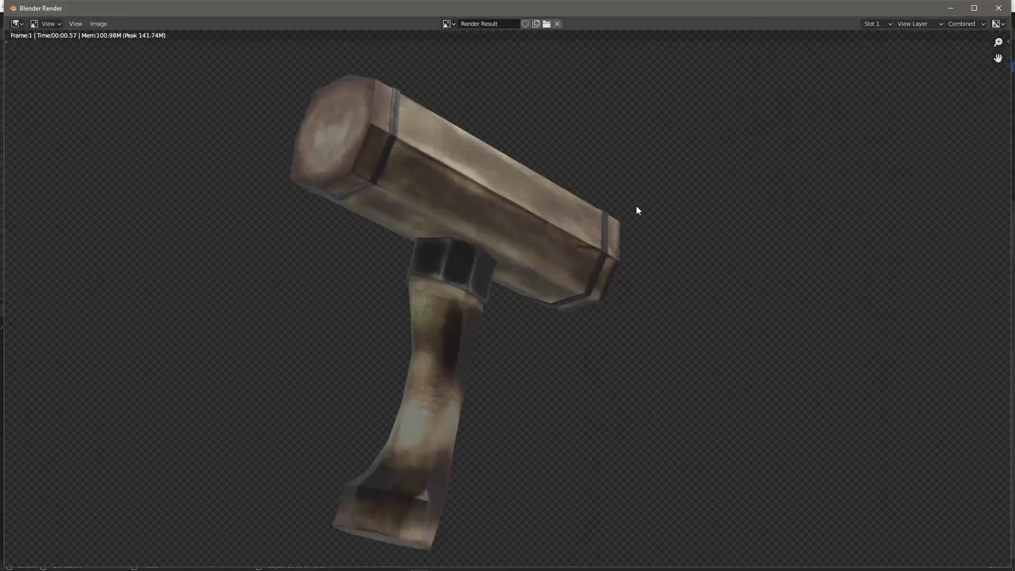